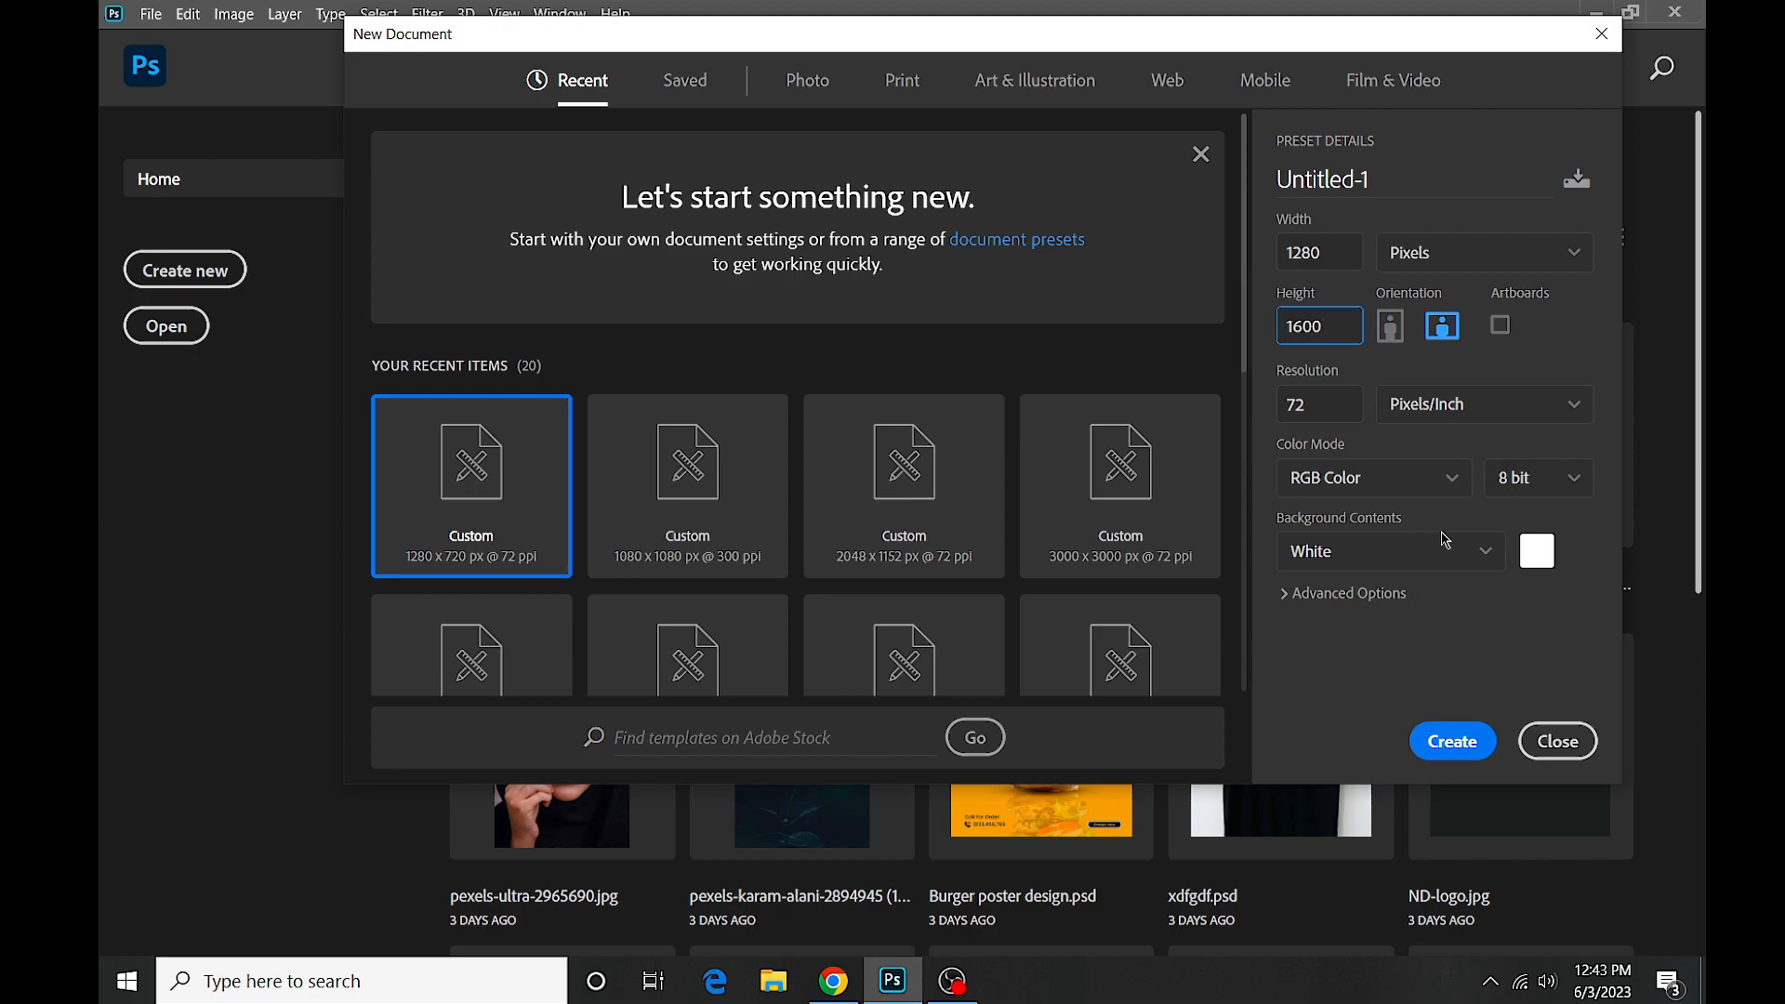
Create the 1280 × 1600 px document at 72 pixels/inch and place pexels-cottonbro-studio-3945667.jpg in it as an embedded image.
left_click(1451, 741)
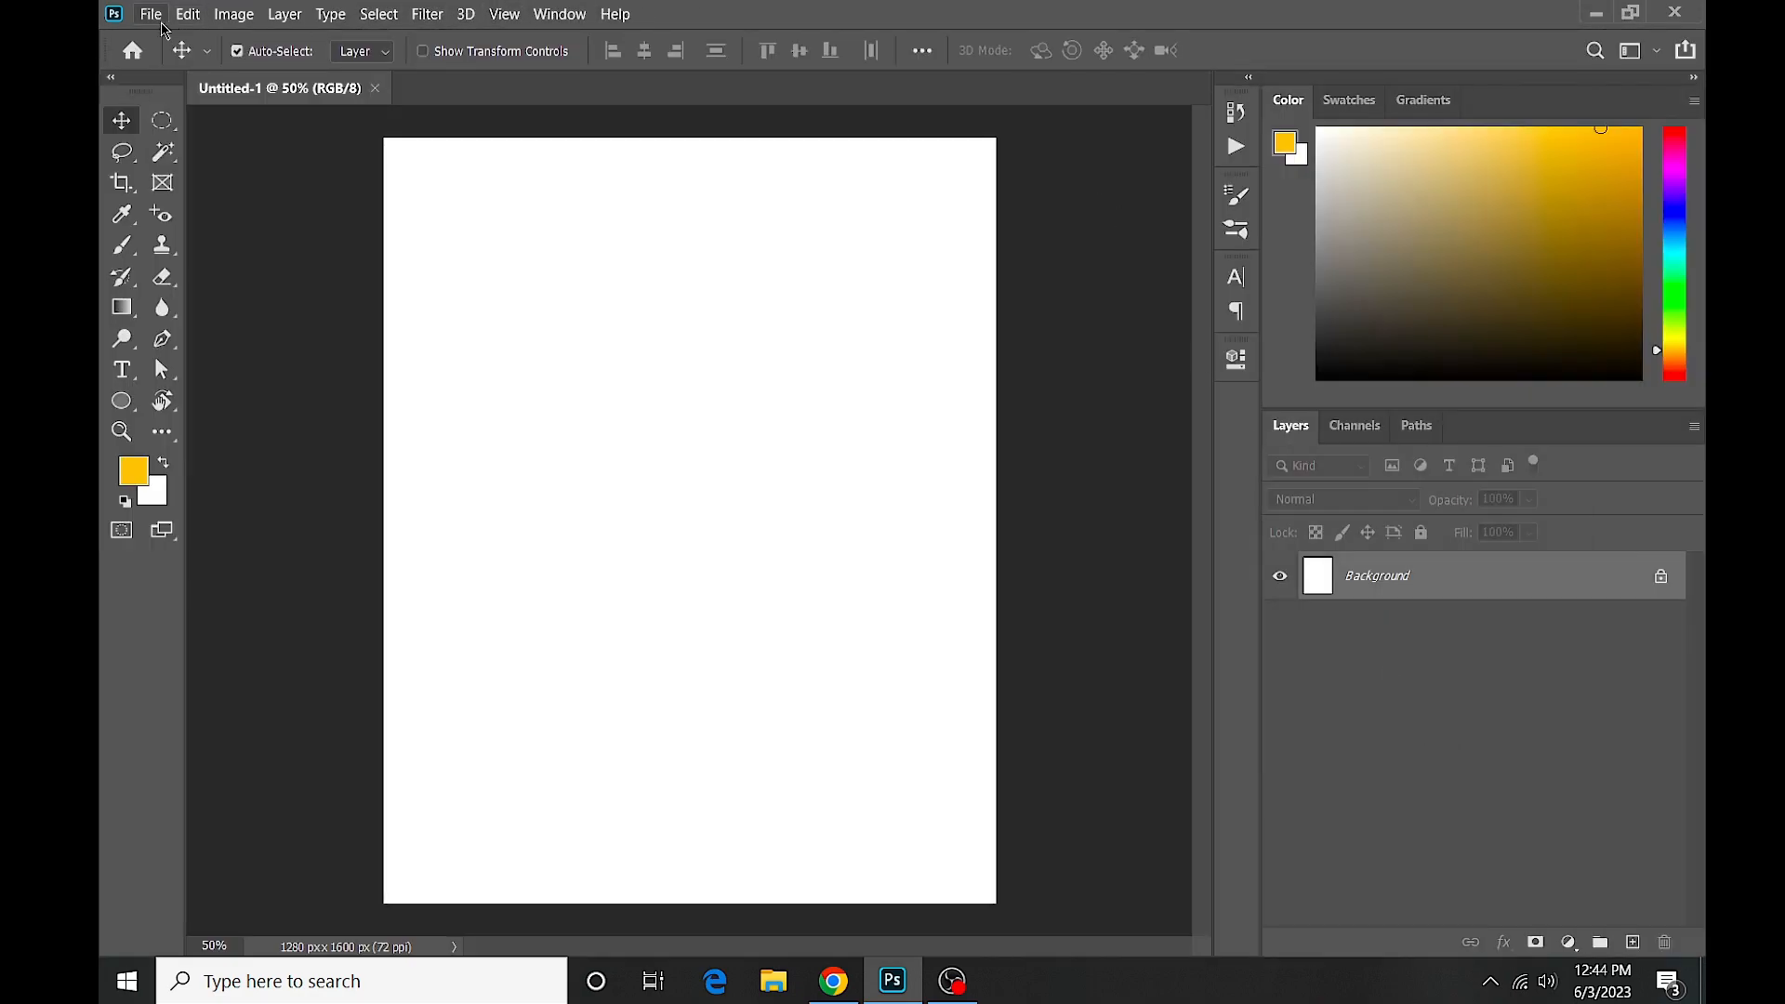
left_click(156, 17)
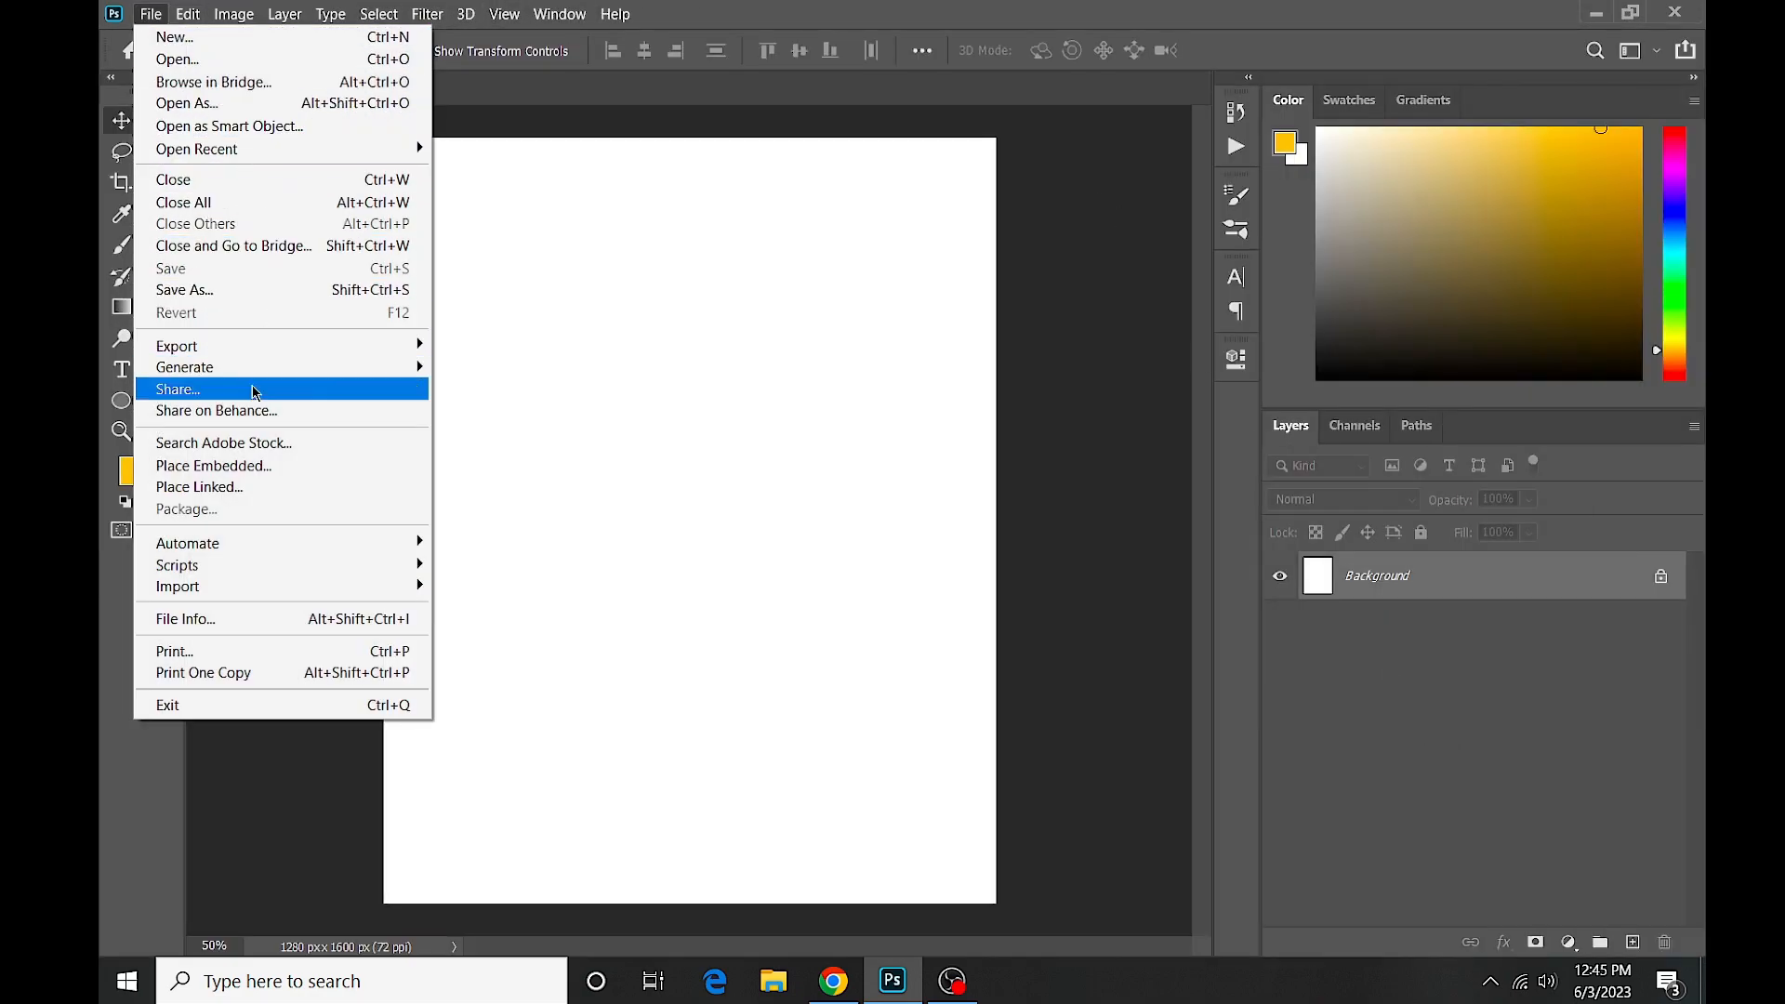
left_click(254, 466)
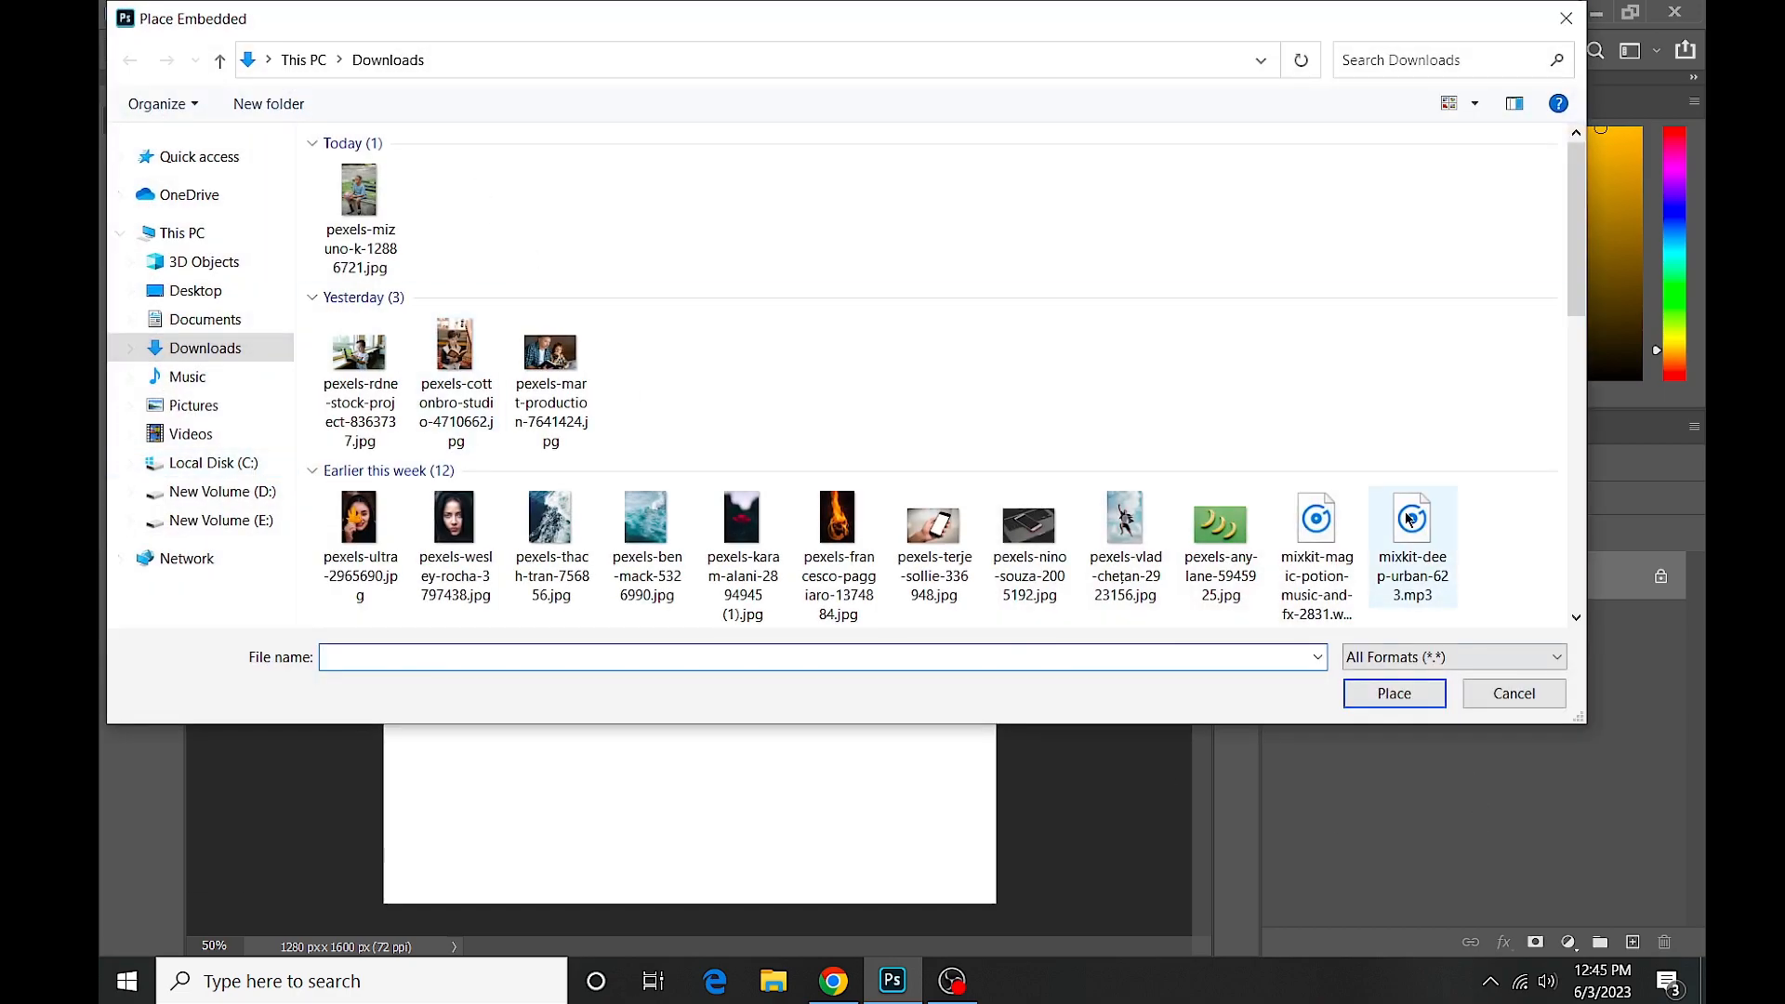
scroll(1437, 446, "down", 7)
left_click(1507, 296)
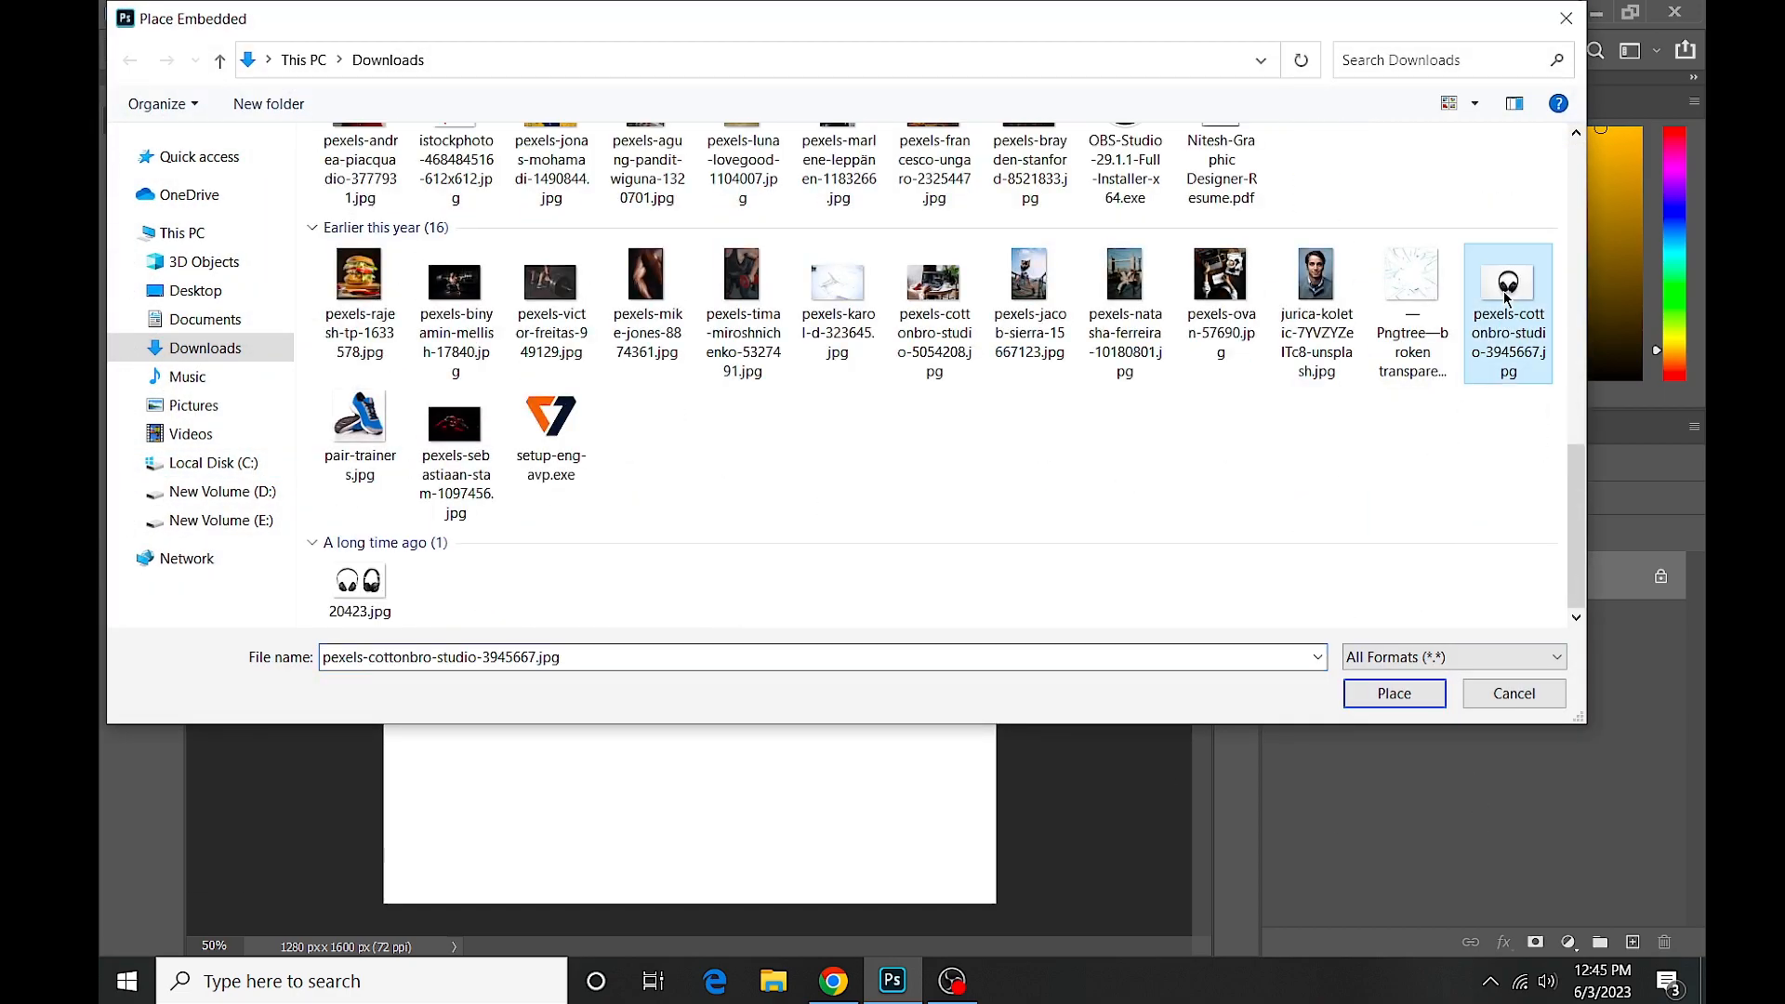
left_click(1394, 694)
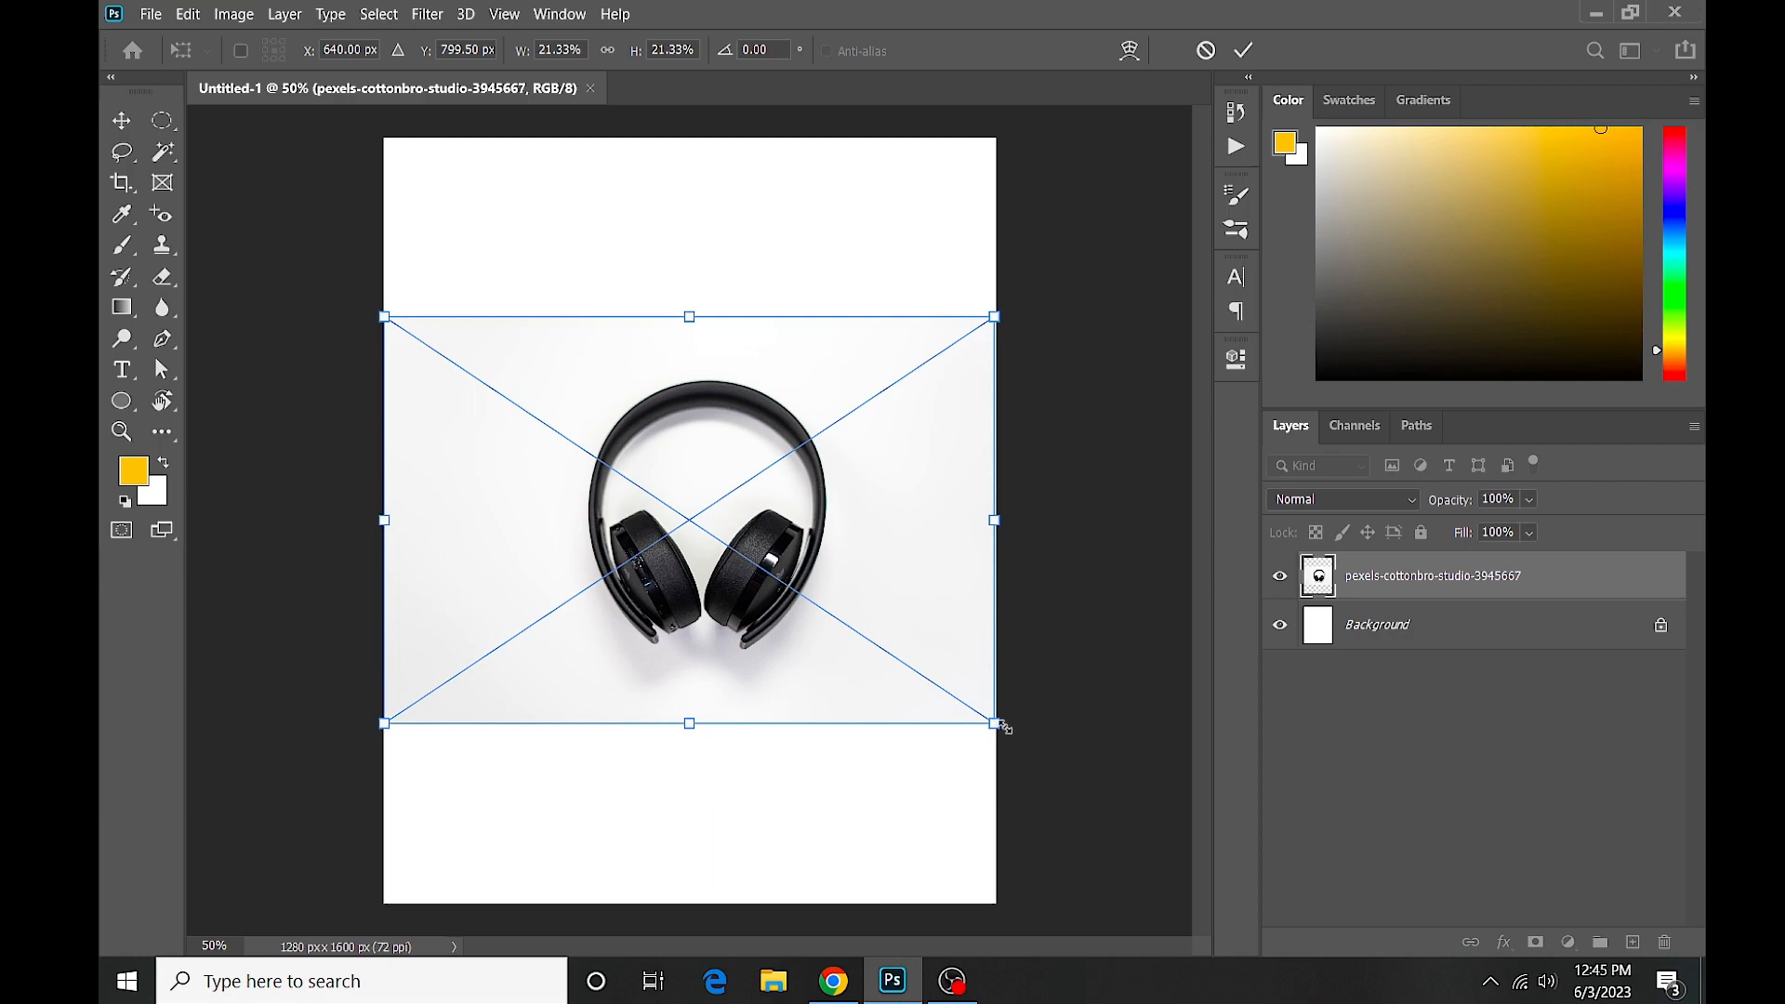
Enlarge the placed headphones image to about 27.25%, shift it slightly left to about X 616.5 px, and commit the transform.
left_click_drag(997, 725, 1080, 779)
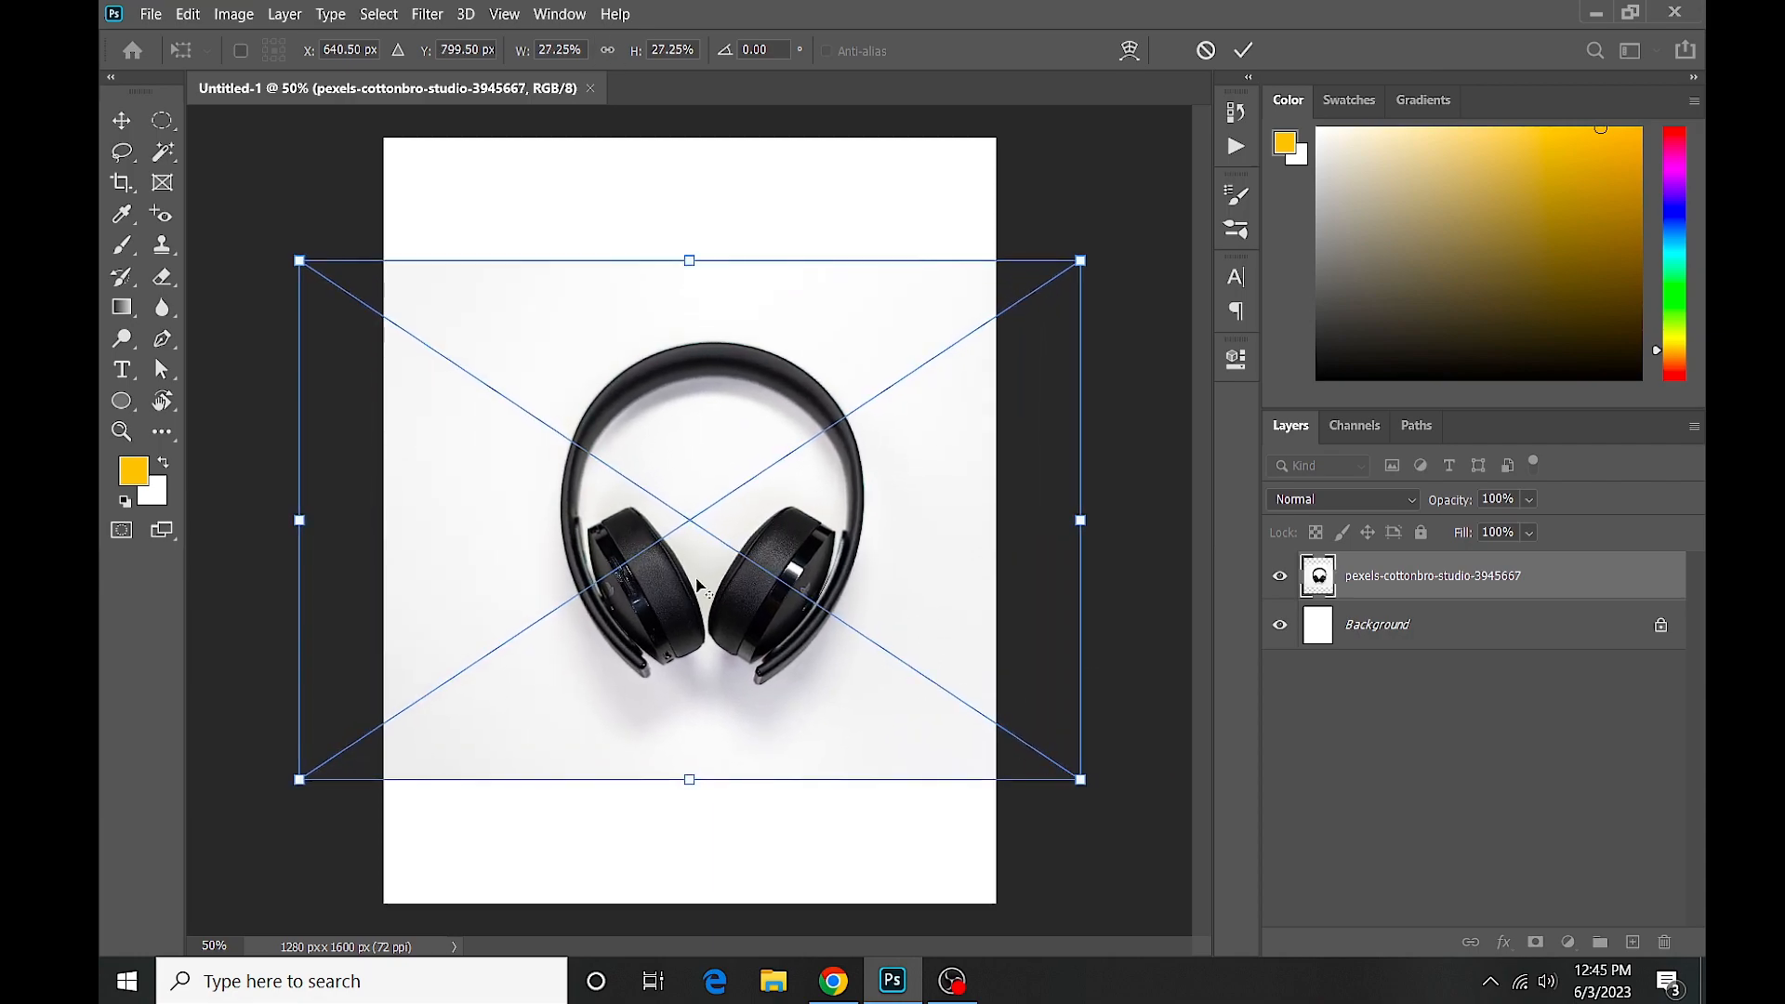
left_click_drag(690, 548, 678, 550)
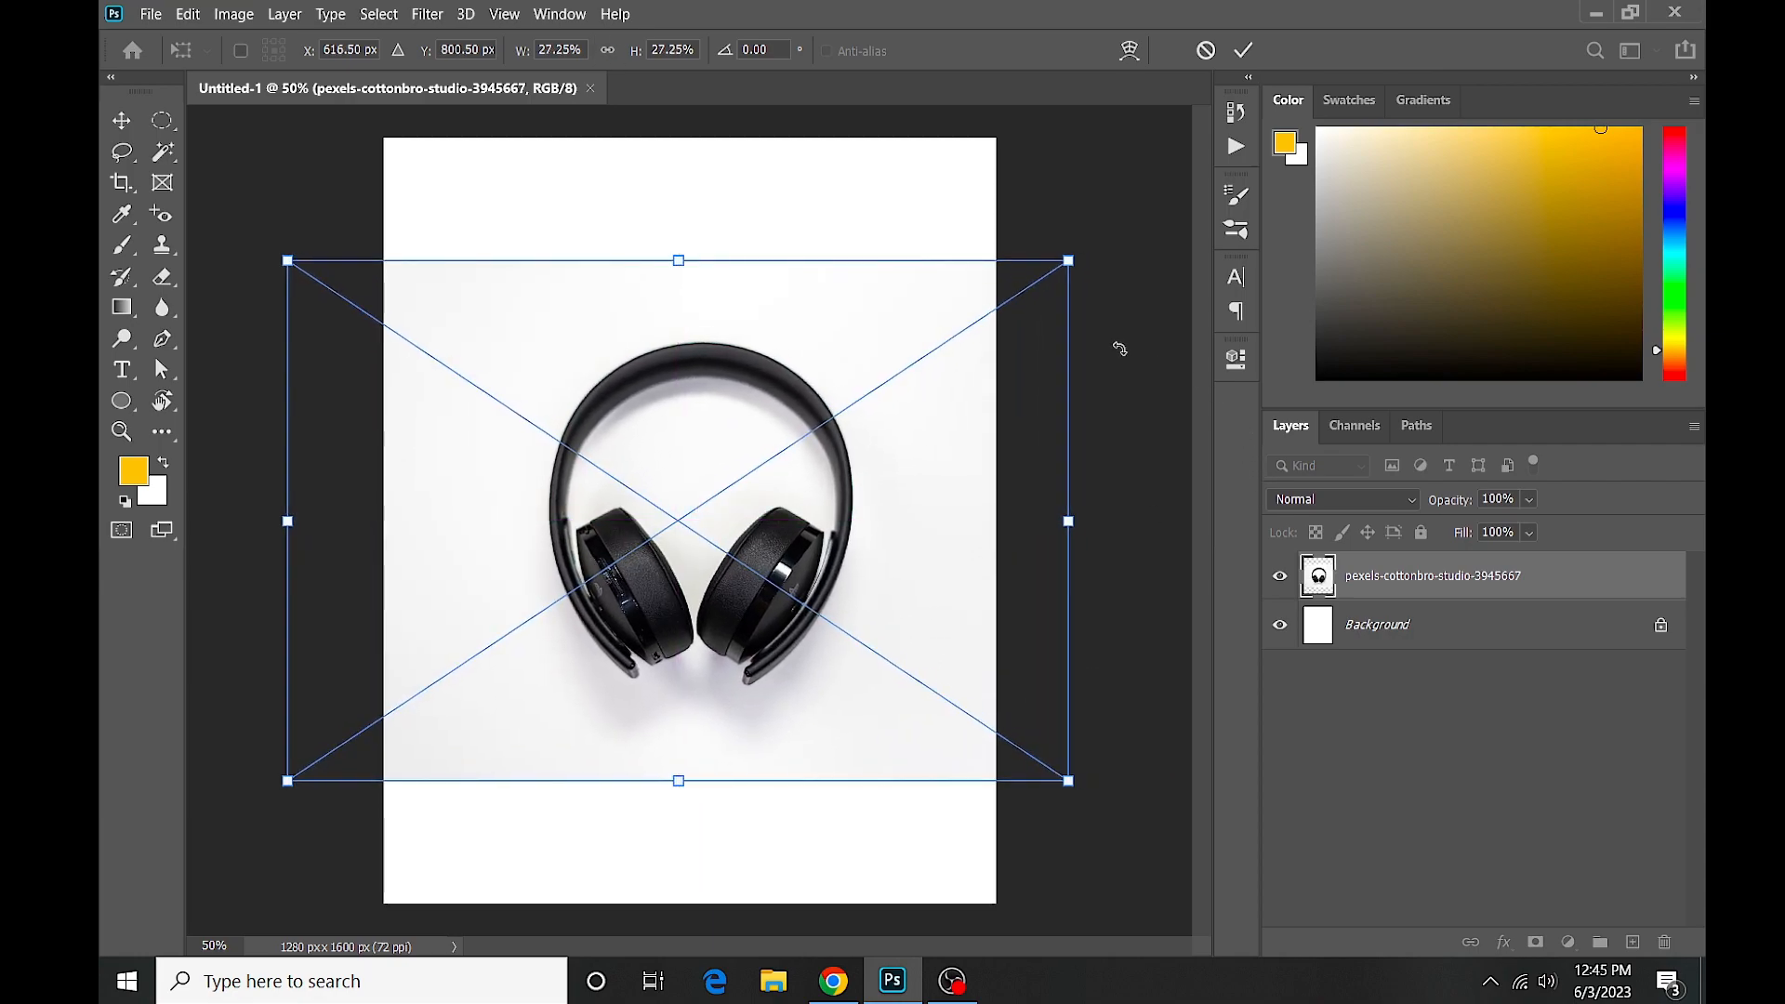
left_click(1251, 48)
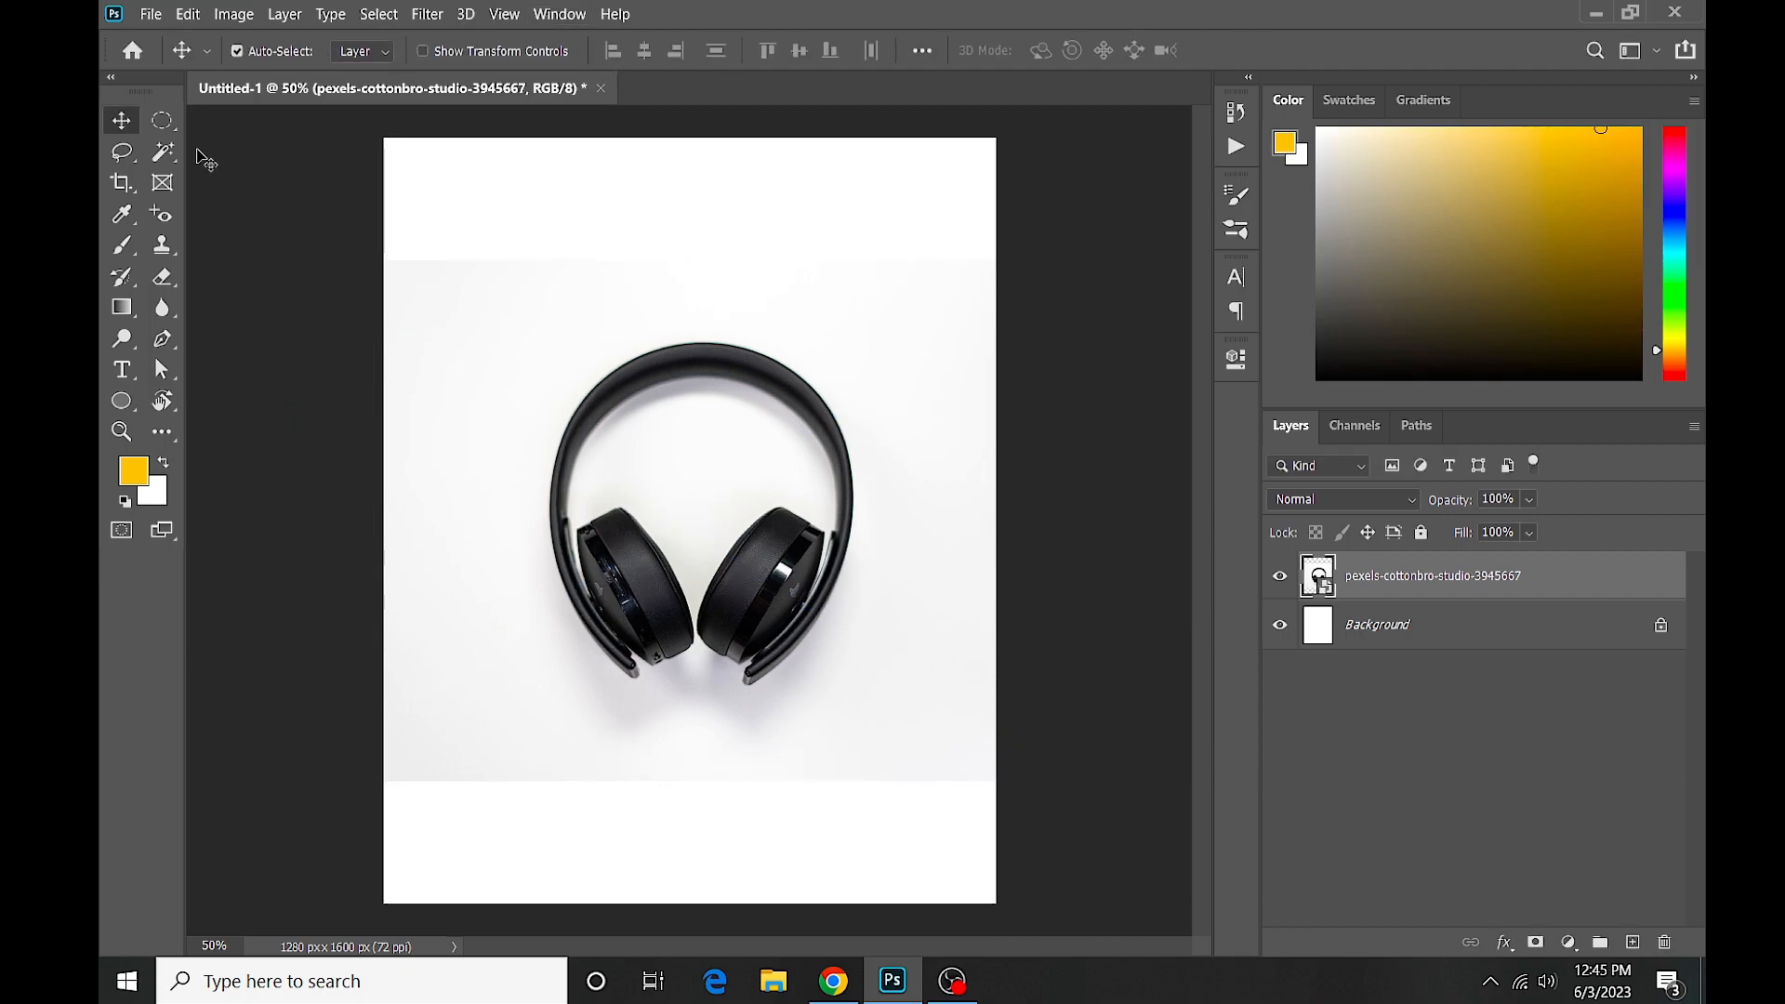
Select the headphones with the Object Selection tool and add a layer mask that hides the surrounding photo background.
left_click(162, 151)
left_click(215, 151)
left_click_drag(495, 329, 881, 729)
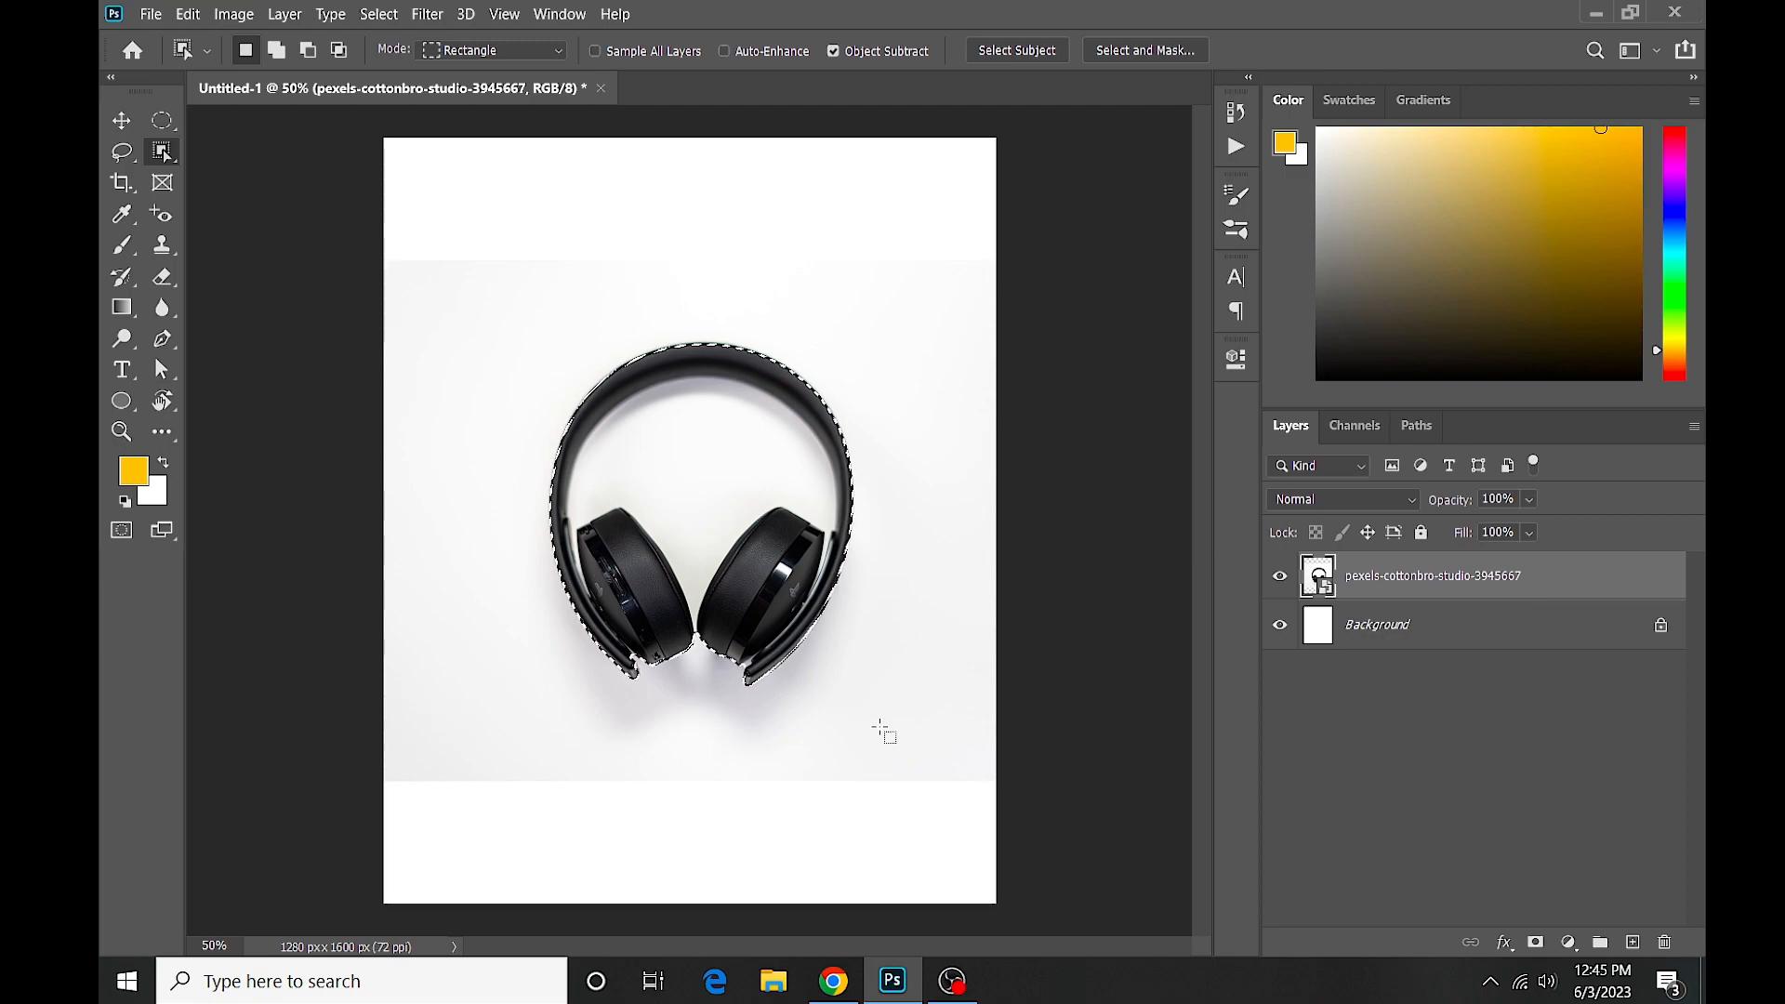
left_click(1536, 942)
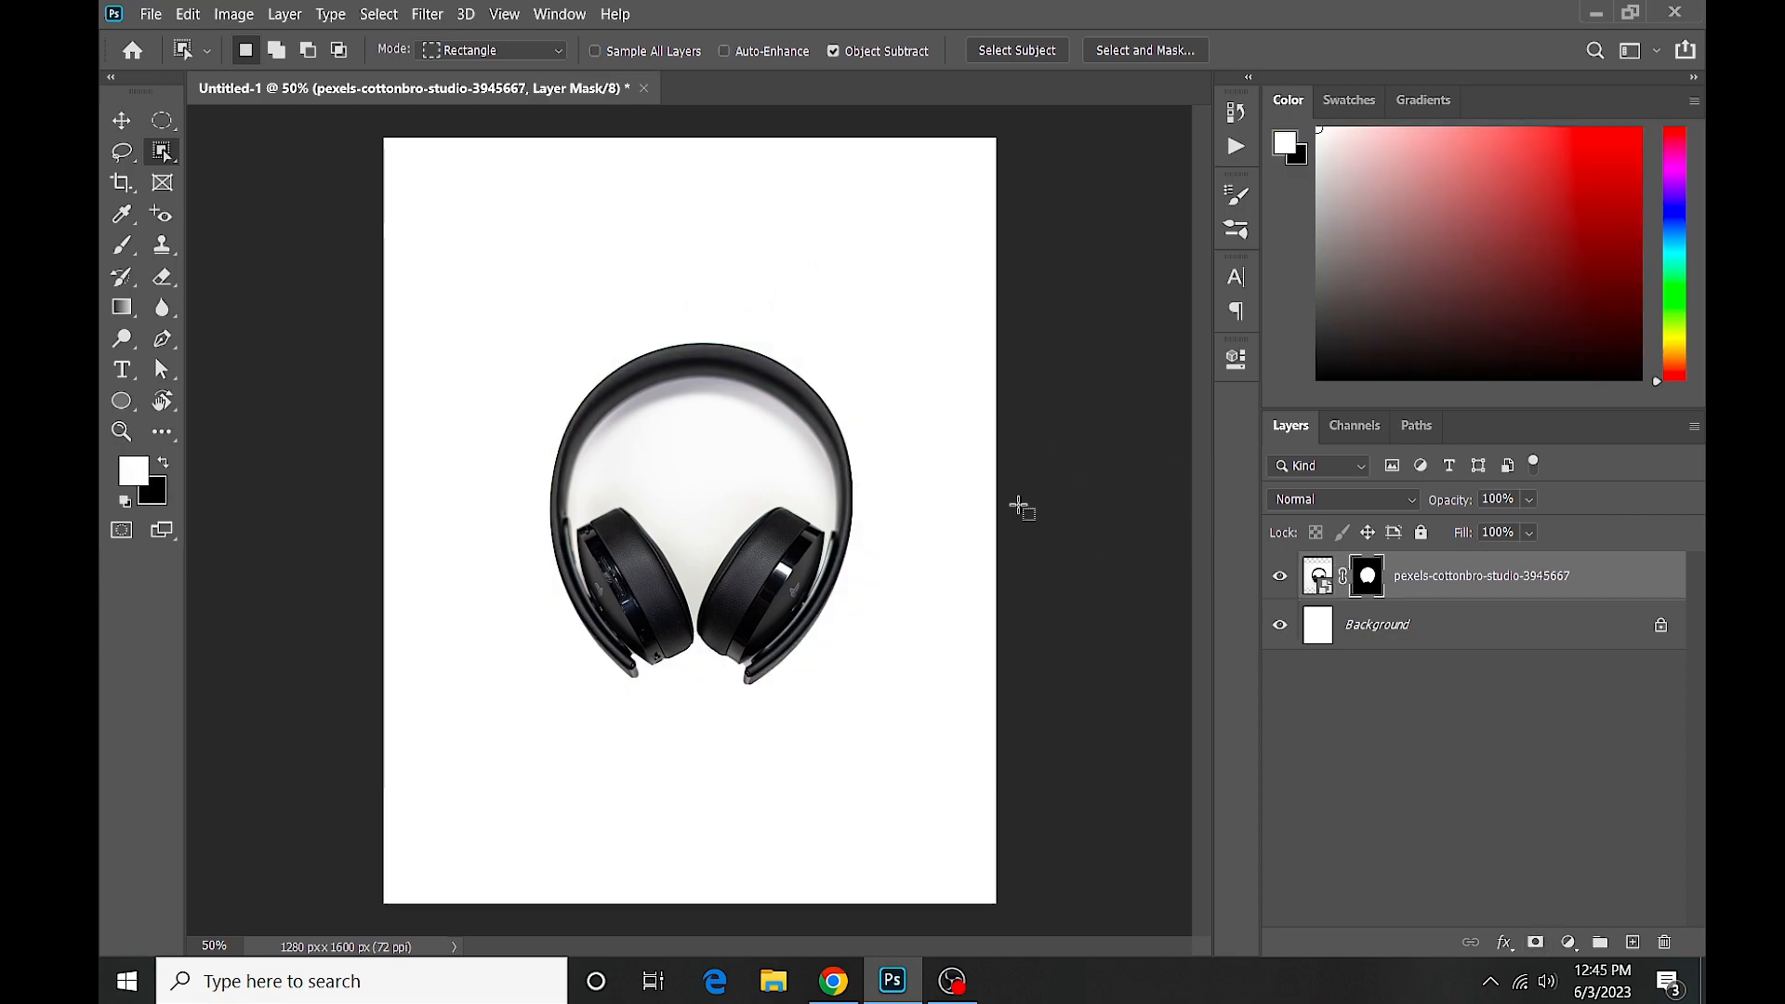
Draw a rectangle shape of about 1293 × 1605 px covering the whole canvas.
left_click(122, 401)
left_click(232, 401)
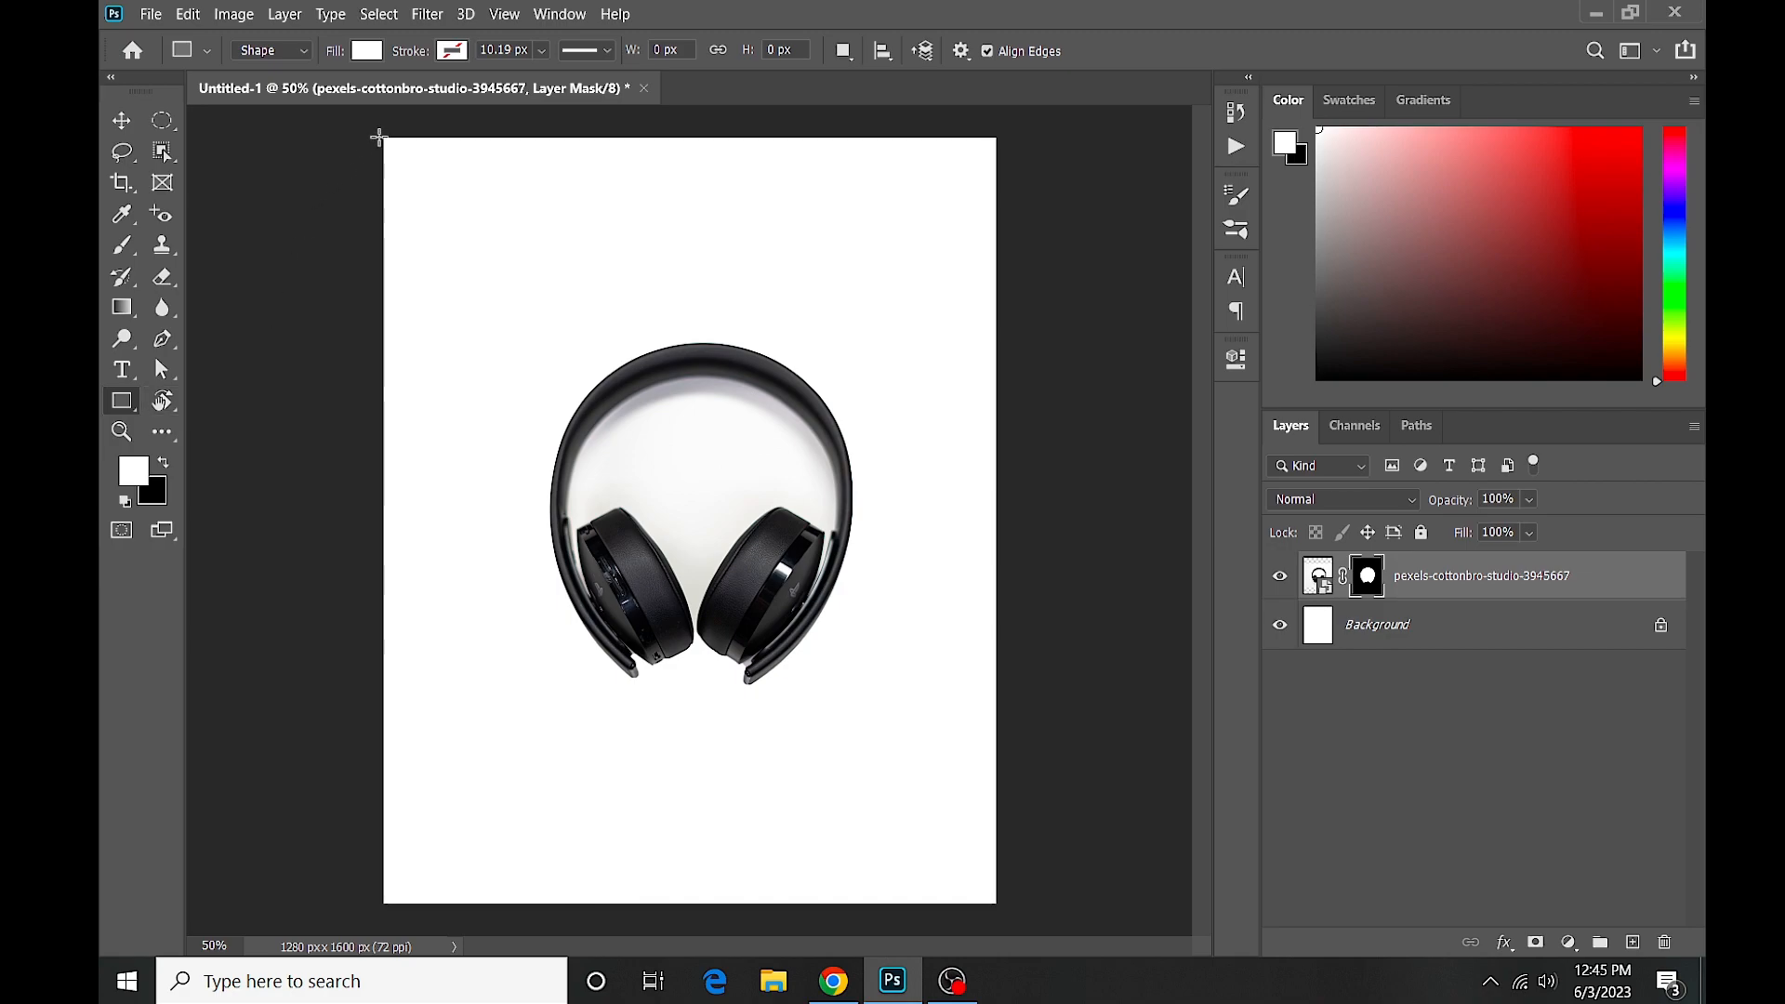
left_click_drag(380, 138, 998, 905)
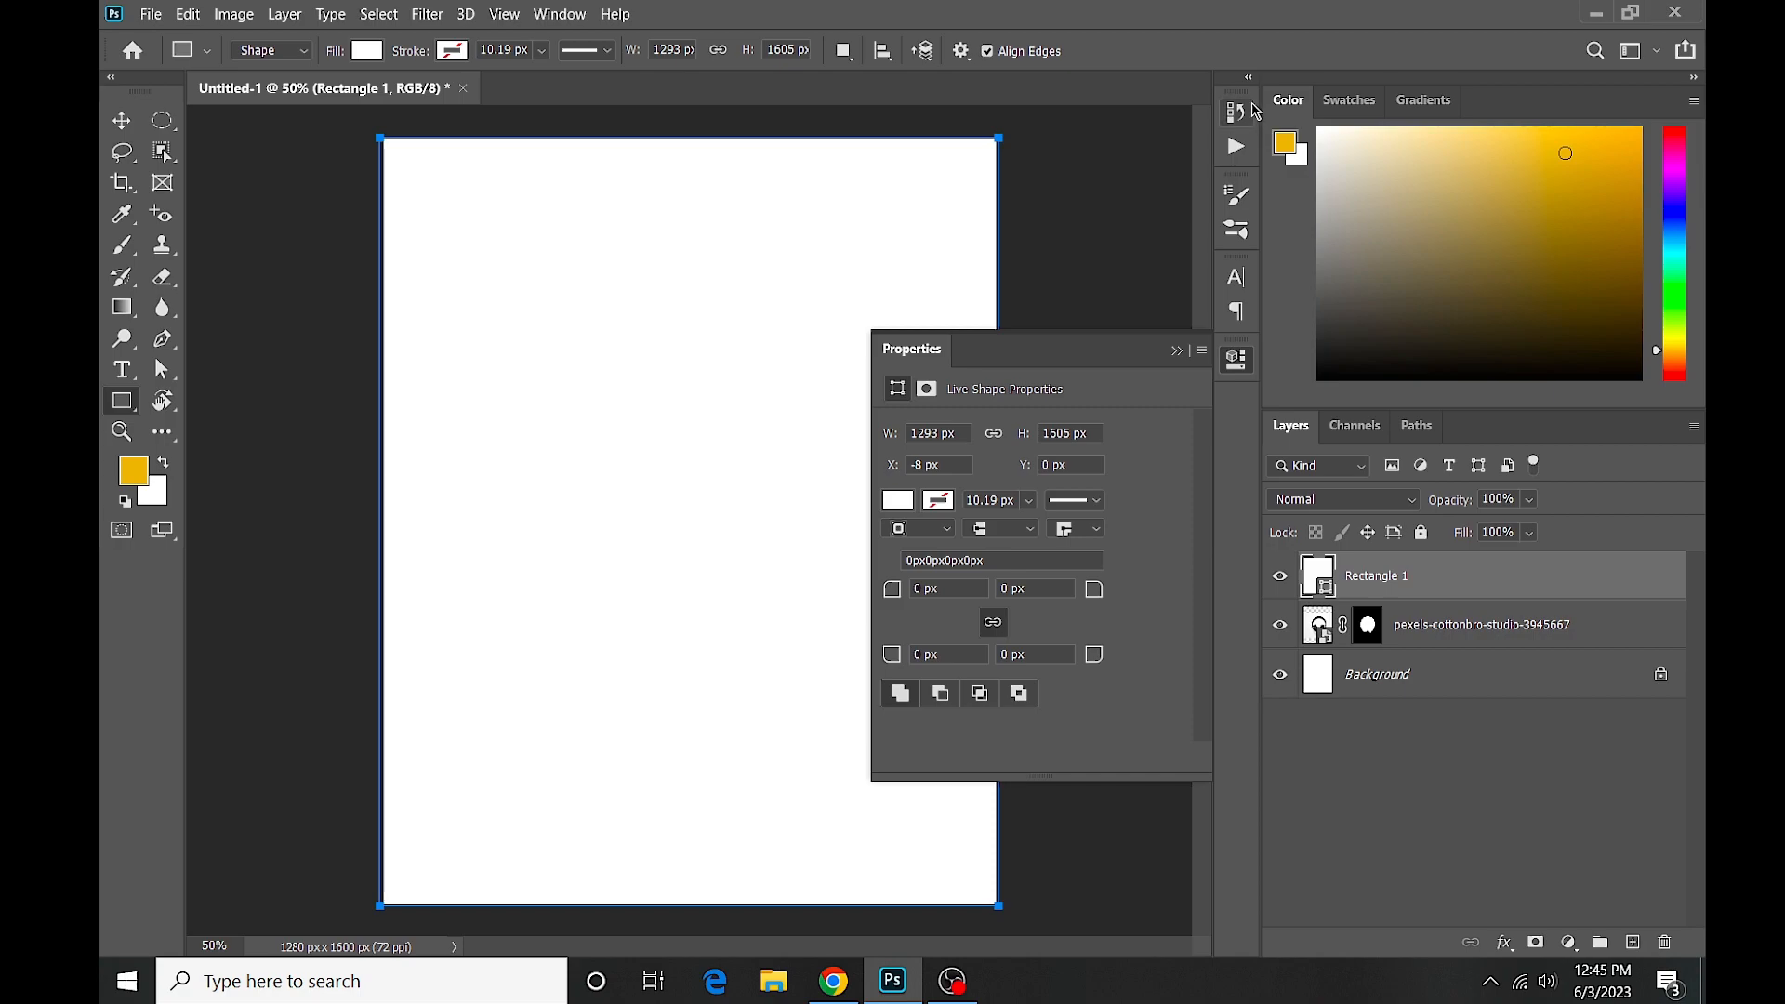
left_click(1177, 352)
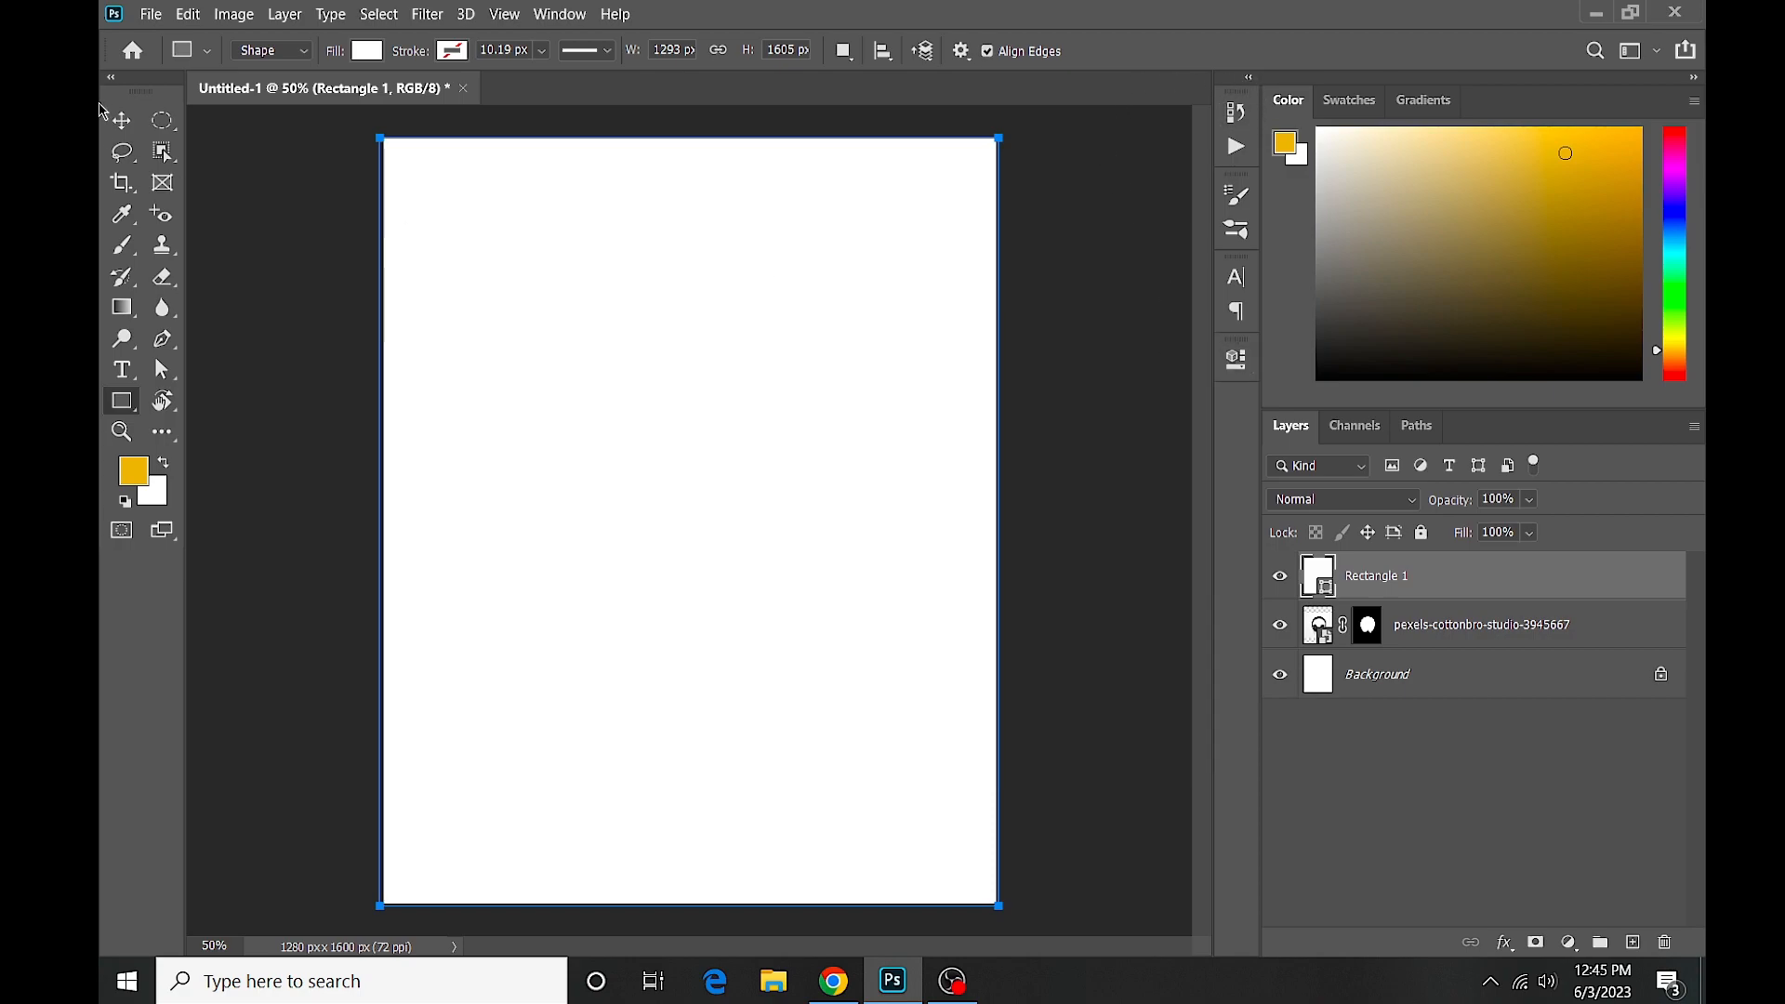
Place the rectangle layer beneath the headphones layer and fill it with the yellow foreground color.
left_click(121, 120)
left_click_drag(1464, 587, 1467, 638)
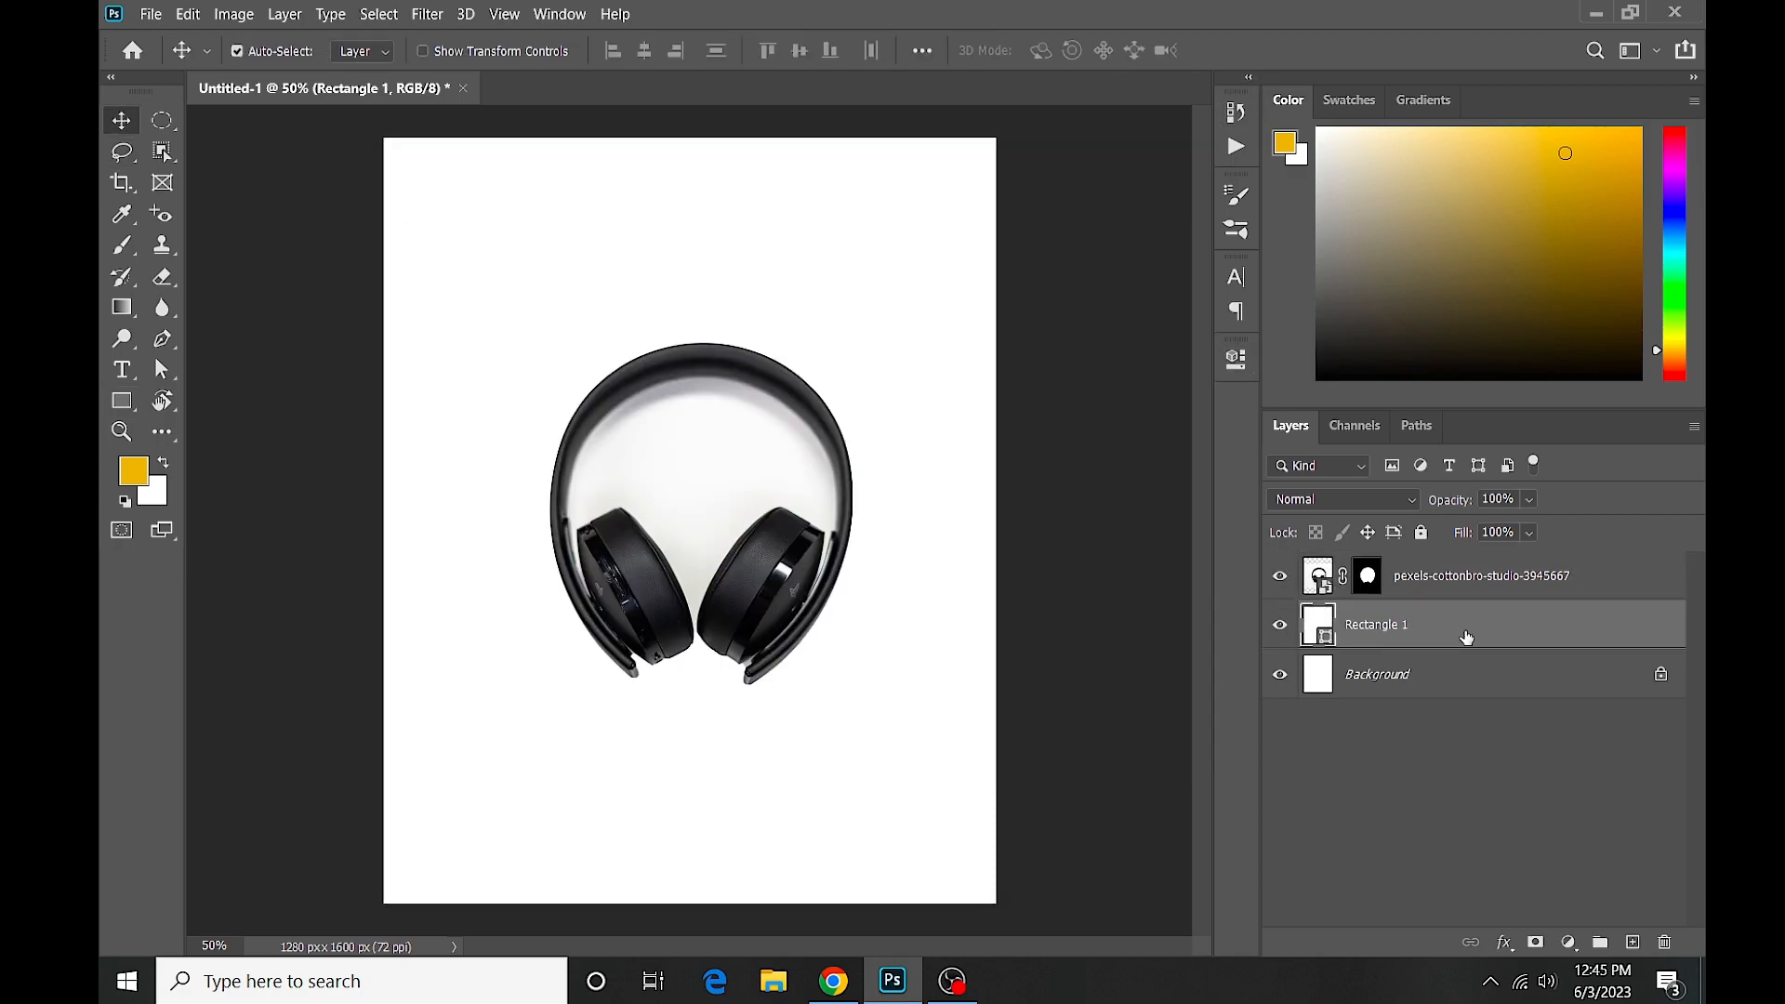
key("alt+BackSpace")
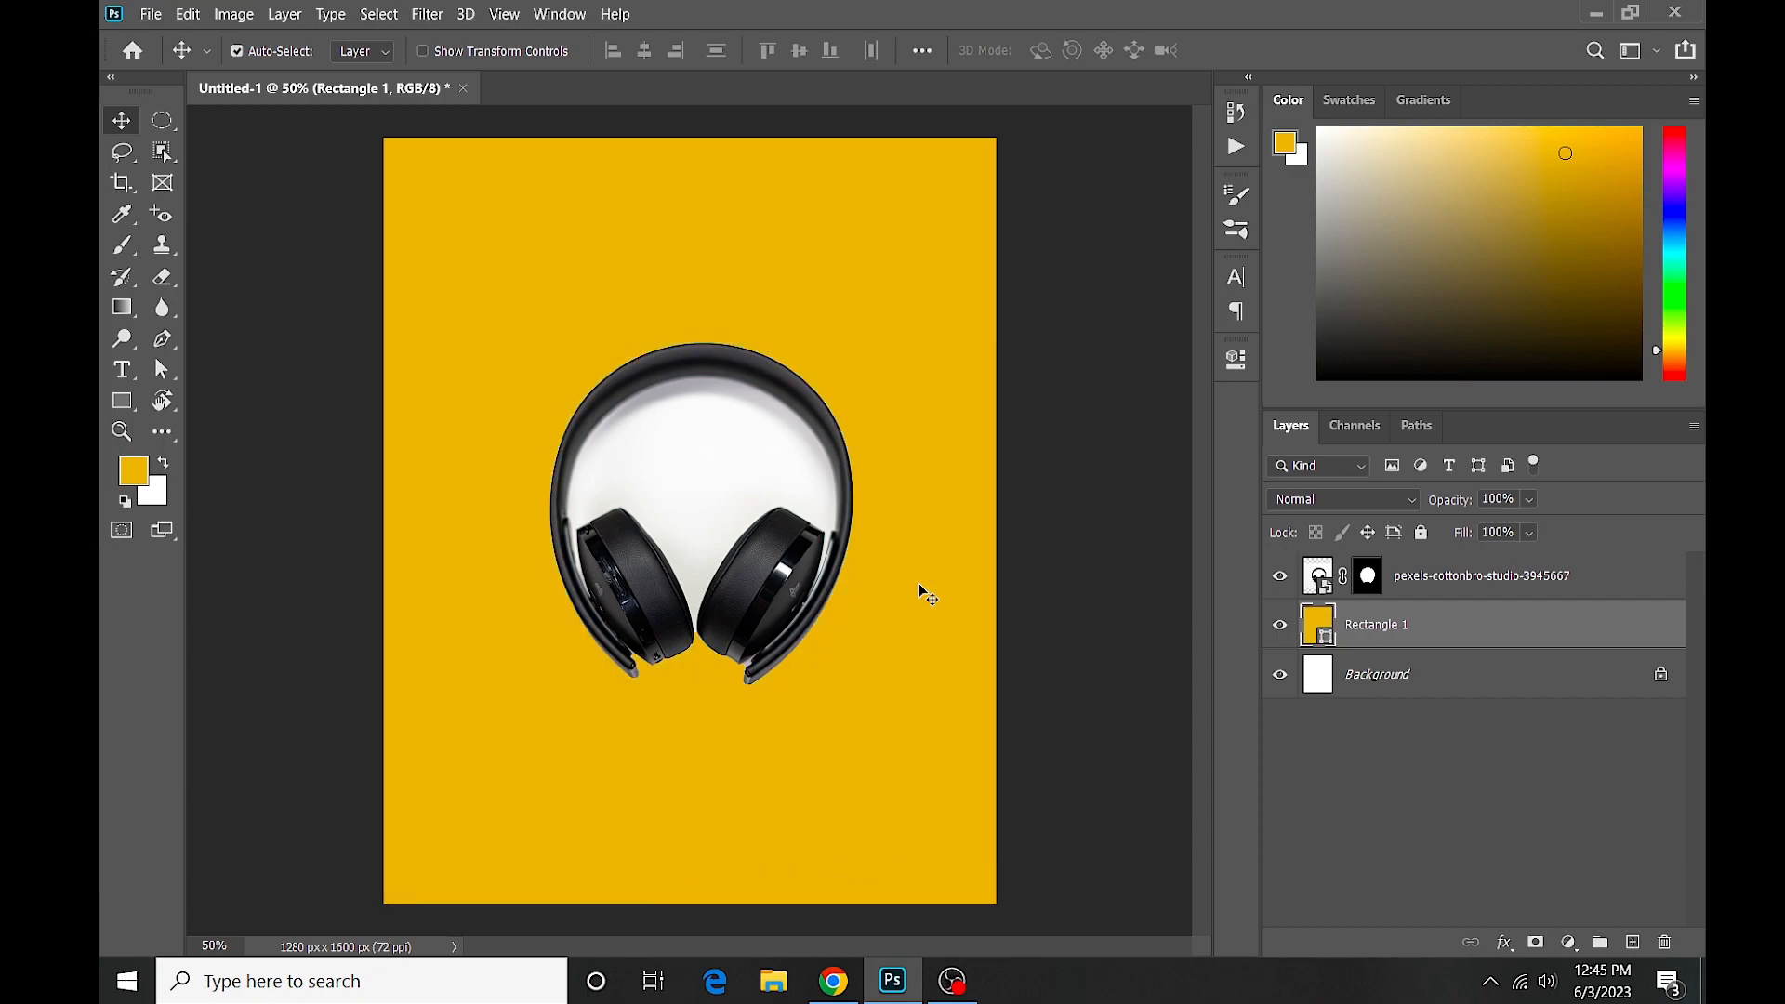
Prepare to brush on the headphones layer mask inside the headband, with black as the foreground color.
left_click(128, 248)
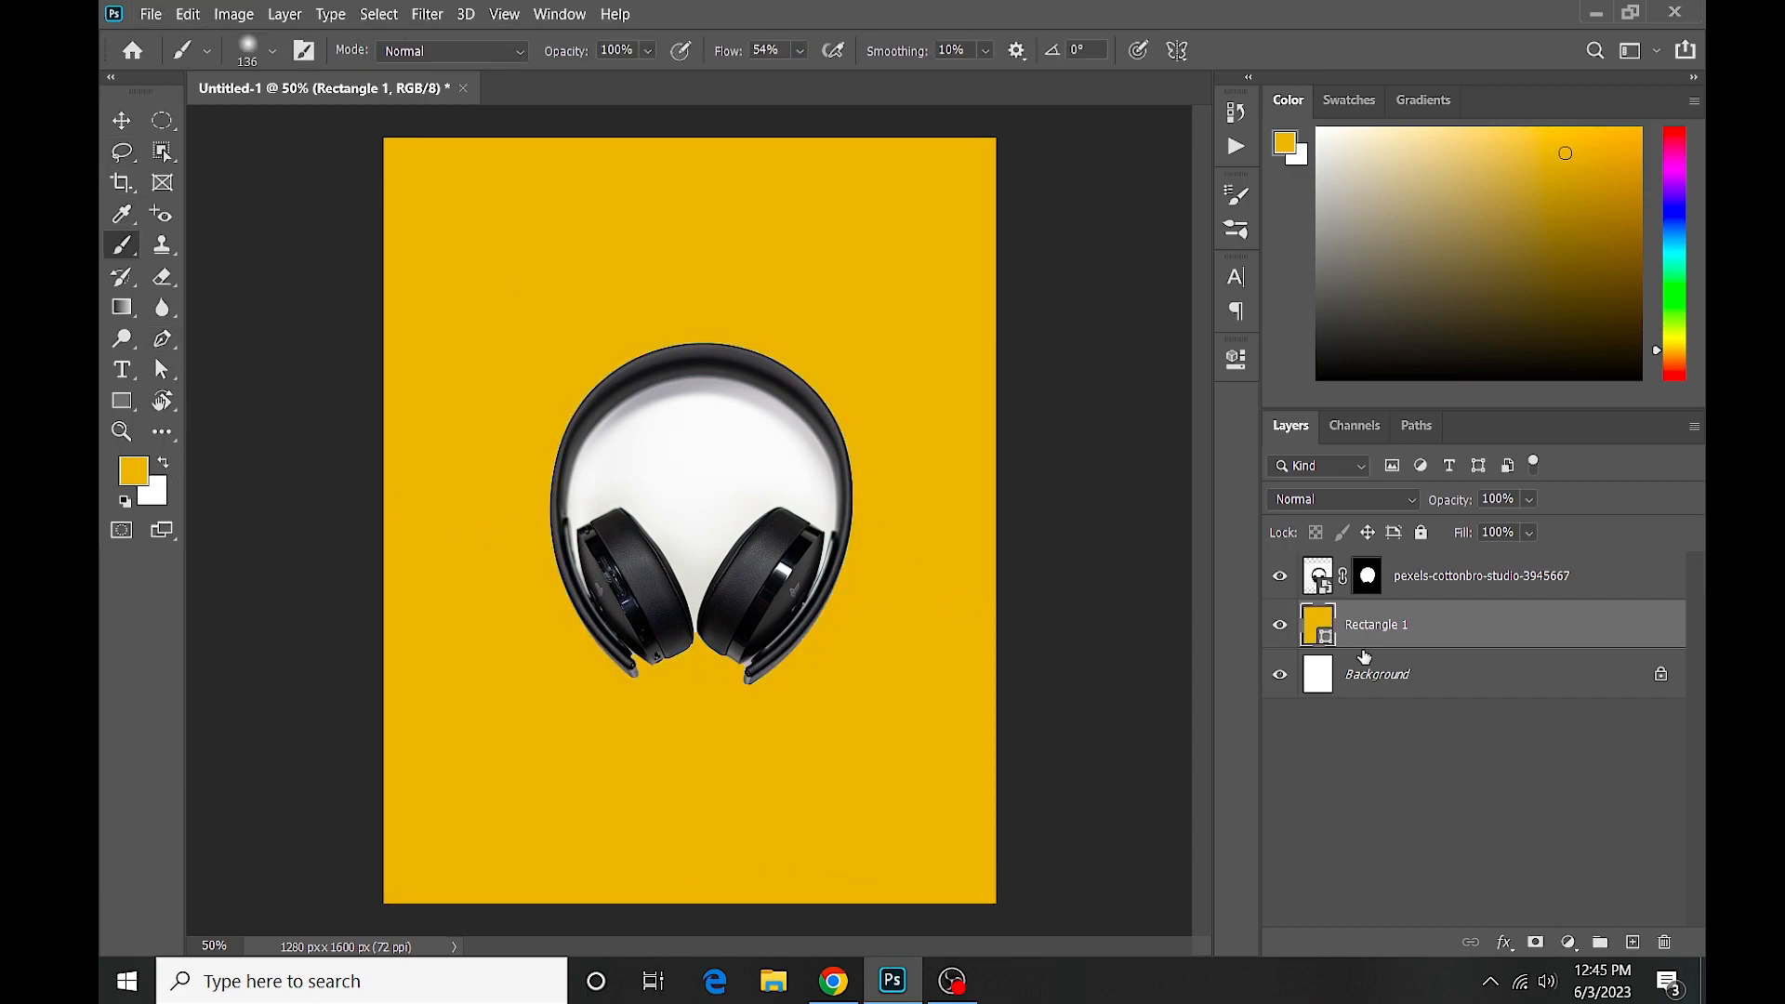
left_click(1366, 579)
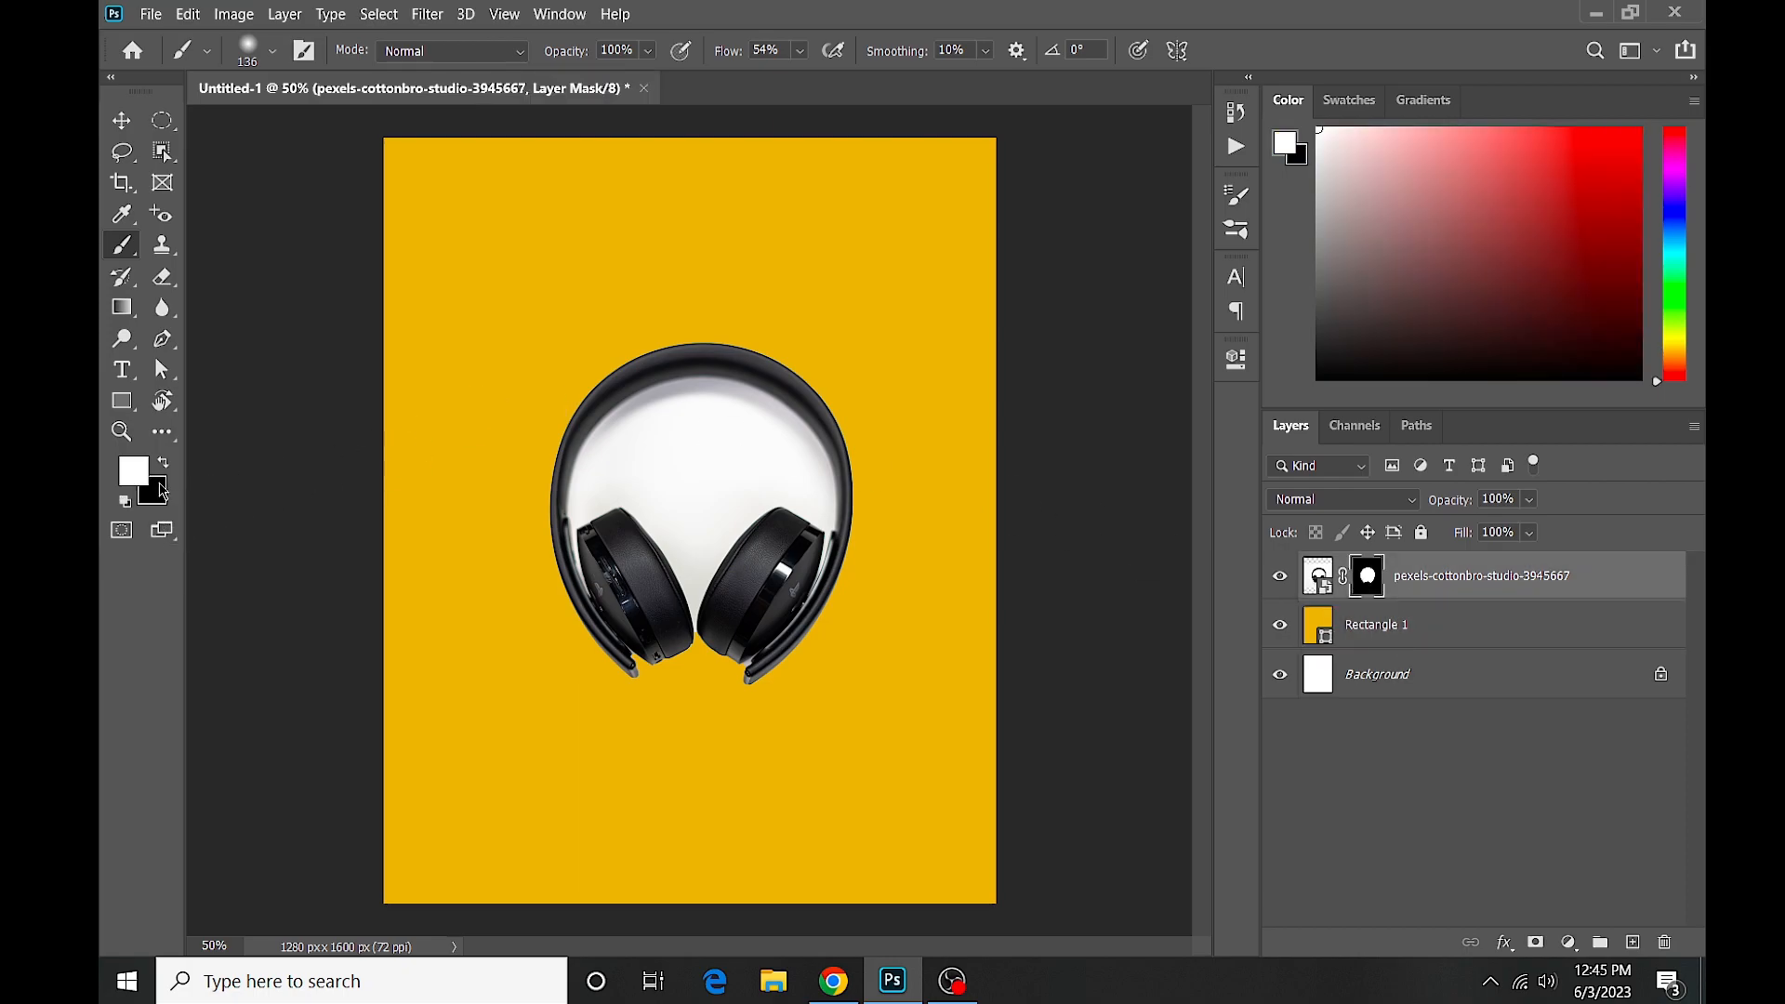
left_click(163, 466)
left_click(679, 505, "ctrl")
left_click(667, 499, "ctrl")
left_click(641, 481, "ctrl")
left_click(618, 464, "ctrl")
left_click_drag(576, 437, 951, 575)
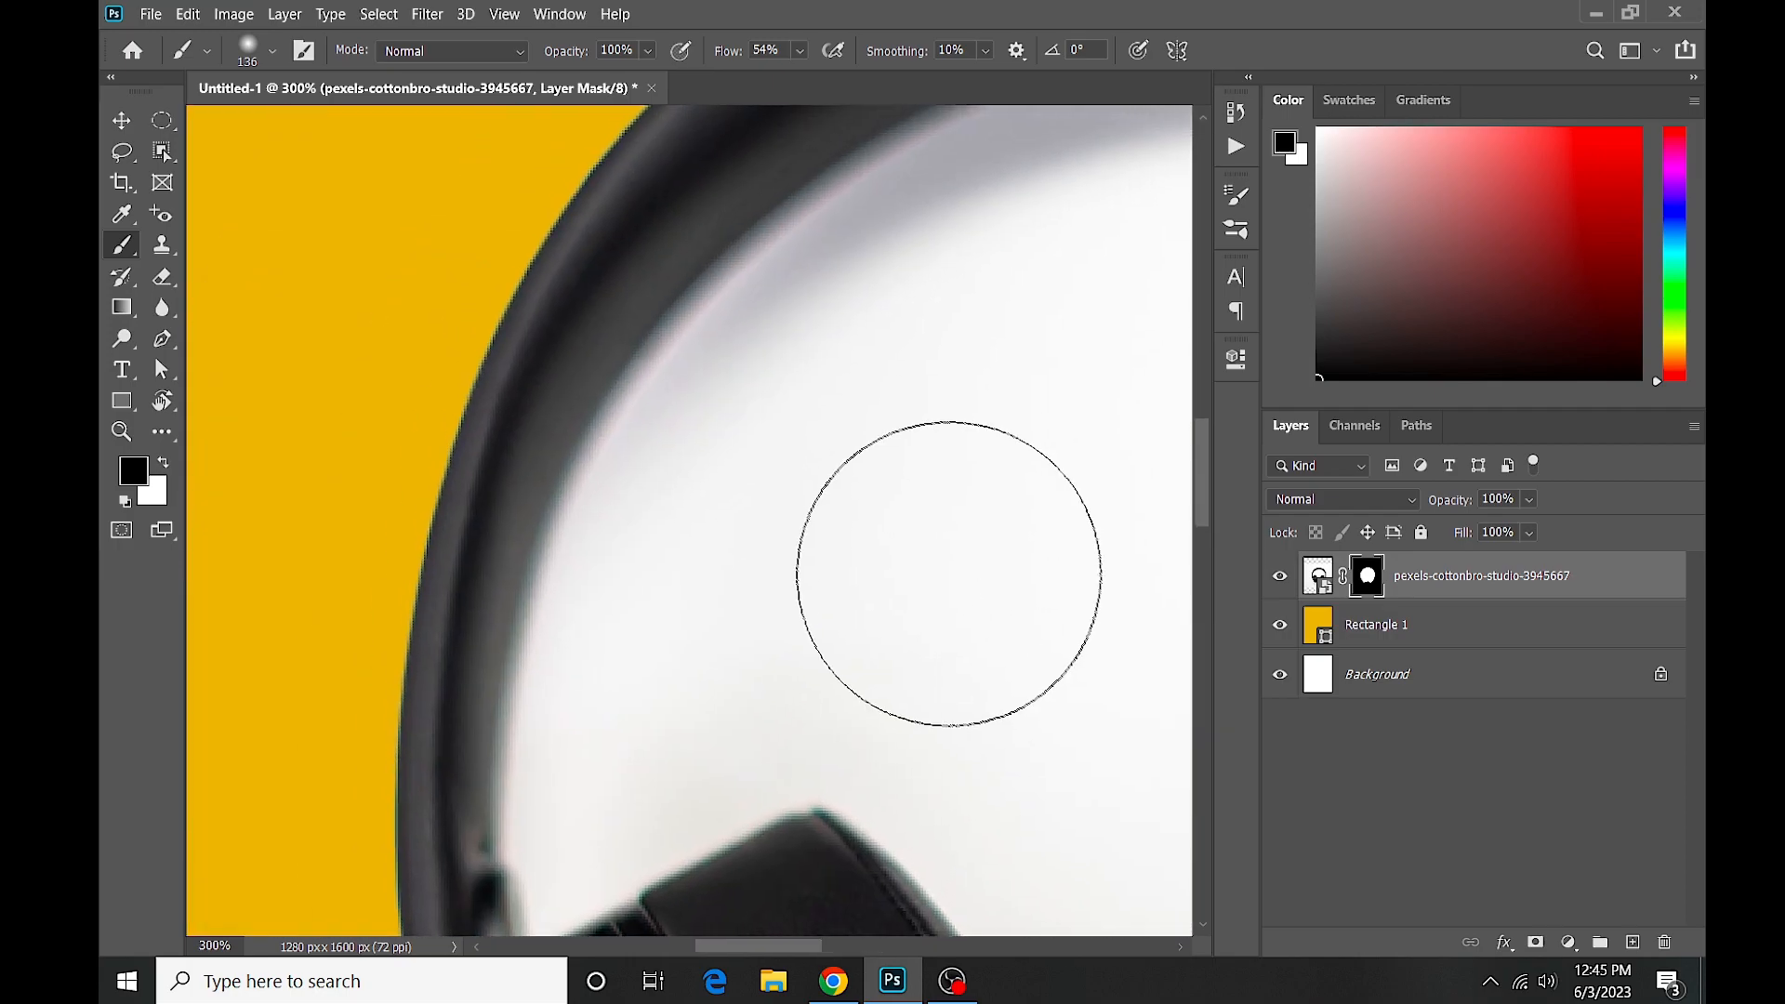
left_click_drag(777, 418, 769, 438)
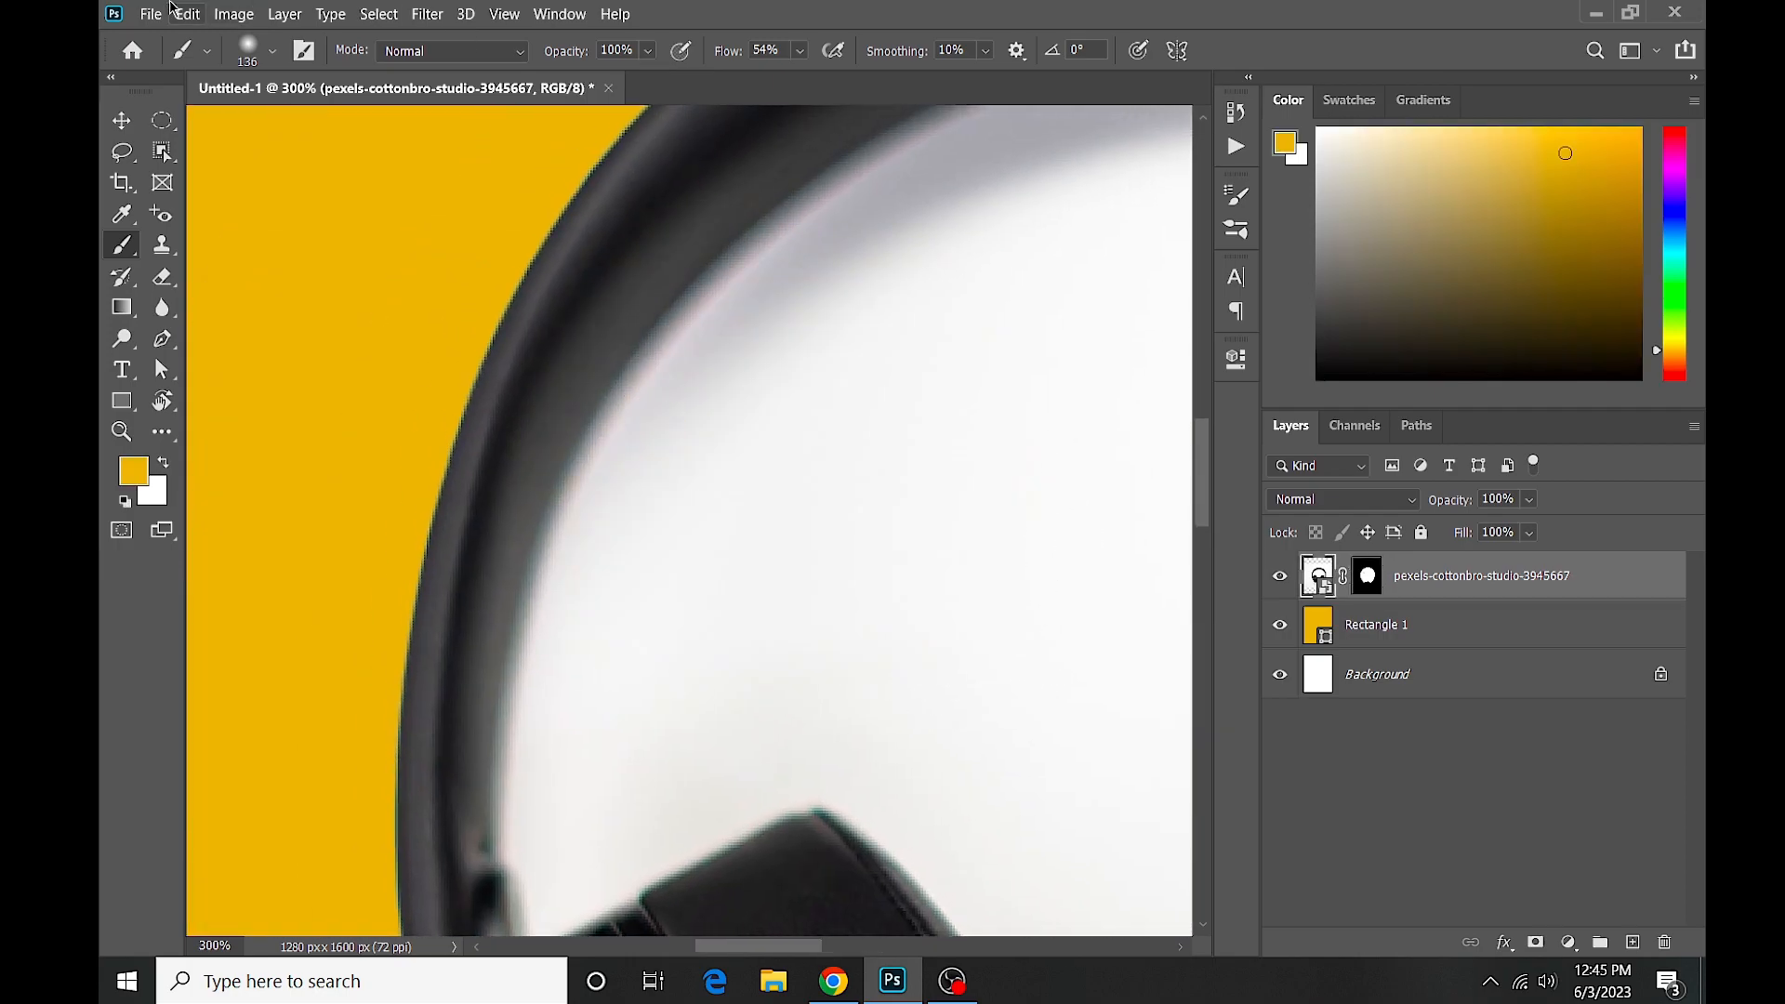
Increase the brush hardness, set its flow to 100%, and target the headphones layer mask.
left_click(273, 51)
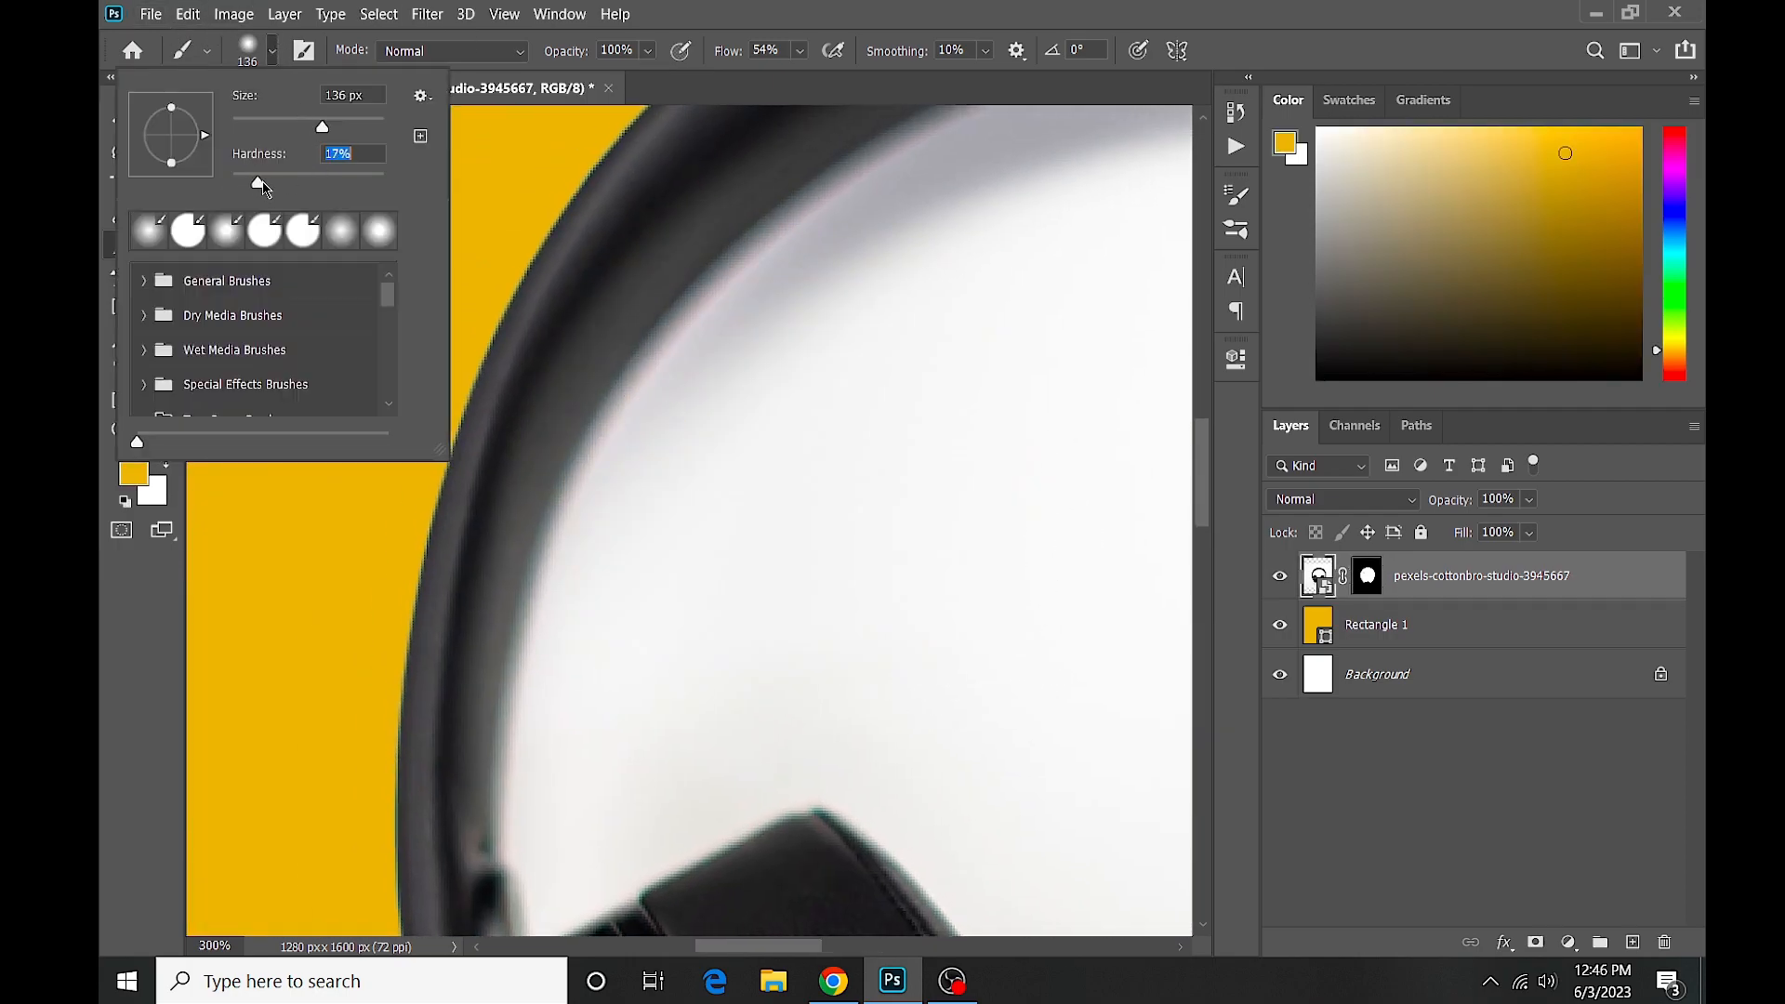
left_click(799, 446)
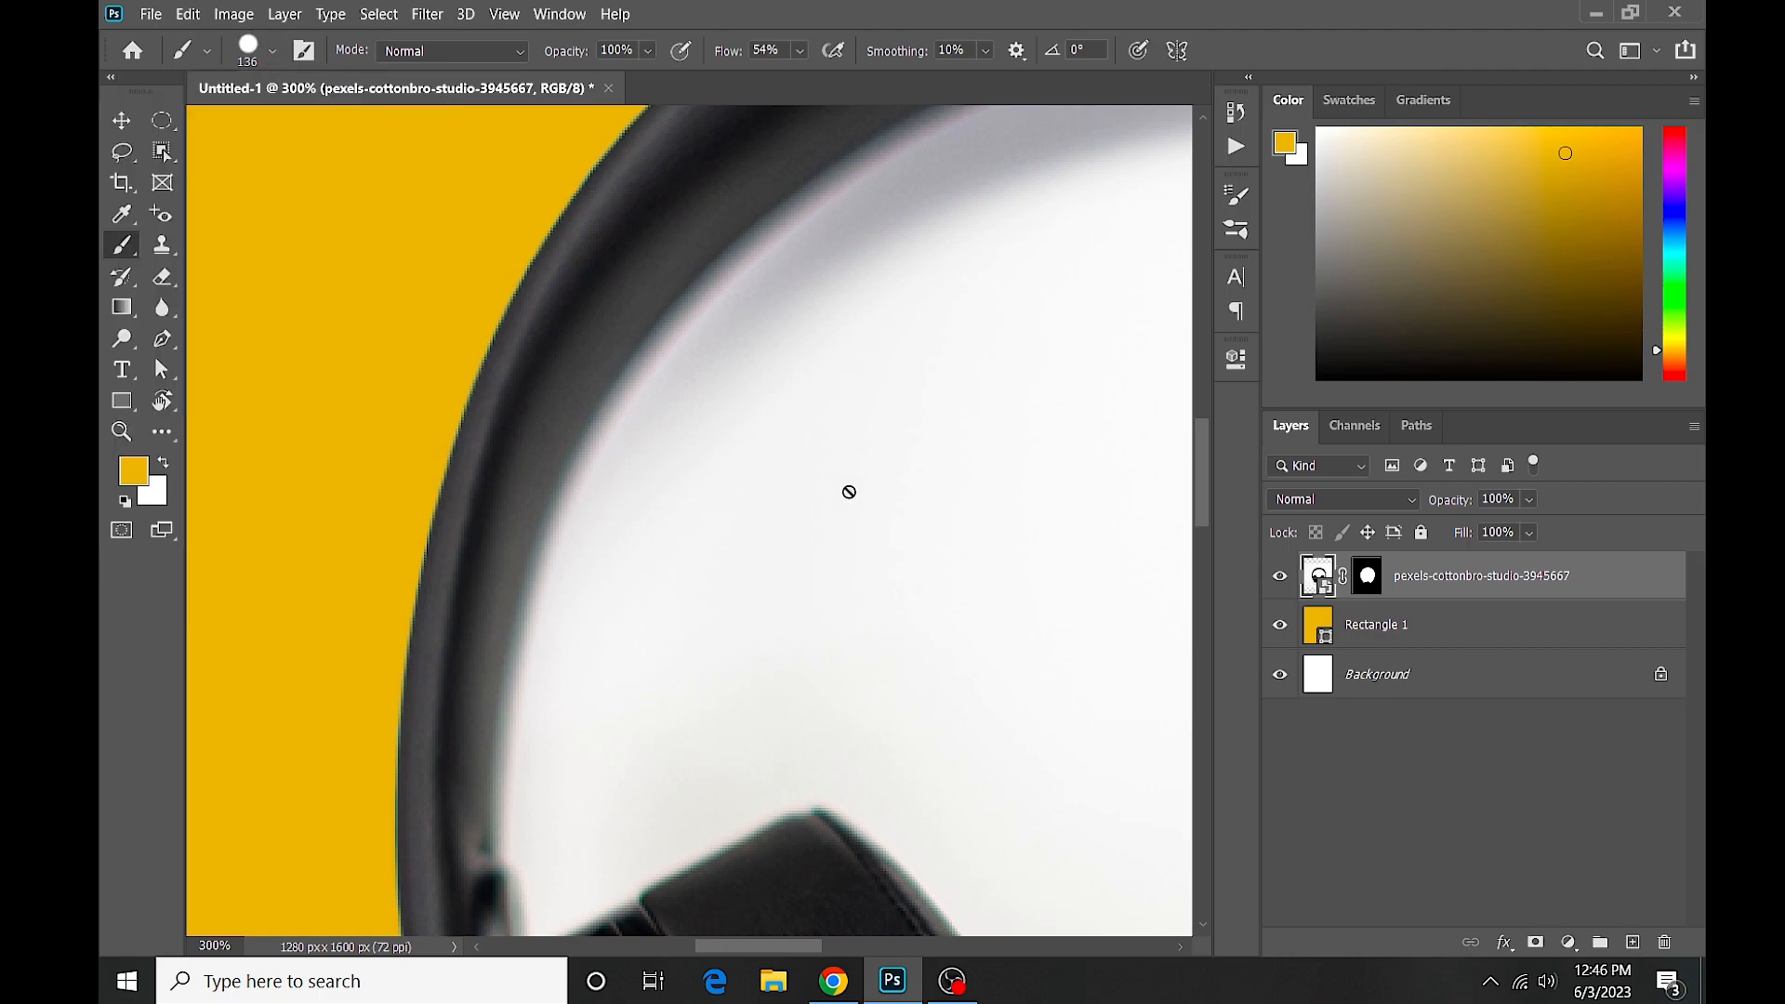
left_click(1384, 580)
mouse_move(809, 459)
left_mouse_down()
mouse_move(938, 339)
mouse_move(755, 640)
mouse_move(742, 558)
mouse_move(797, 437)
left_mouse_up()
left_click(798, 50)
left_click(802, 50)
Paint black on the headphones mask to hide the upper part of the white area inside the headband.
mouse_move(906, 518)
left_mouse_down()
mouse_move(825, 598)
mouse_move(522, 802)
left_mouse_up()
mouse_move(502, 660)
left_mouse_down()
mouse_move(598, 594)
mouse_move(827, 523)
mouse_move(782, 525)
mouse_move(981, 506)
mouse_move(690, 512)
left_mouse_up()
key("ctrl+z")
left_click_drag(1109, 575, 856, 470)
left_click_drag(790, 415, 894, 453)
left_click_drag(837, 501, 598, 415)
mouse_move(665, 383)
left_mouse_down()
mouse_move(725, 389)
mouse_move(859, 491)
mouse_move(752, 415)
mouse_move(591, 349)
left_mouse_up()
mouse_move(696, 605)
left_mouse_down()
mouse_move(538, 326)
mouse_move(538, 511)
mouse_move(558, 466)
mouse_move(678, 431)
mouse_move(818, 438)
left_mouse_up()
key("ctrl+0")
Select the remaining white area between the ear cups with the Magic Wand and paint it out on the mask.
left_click(163, 153)
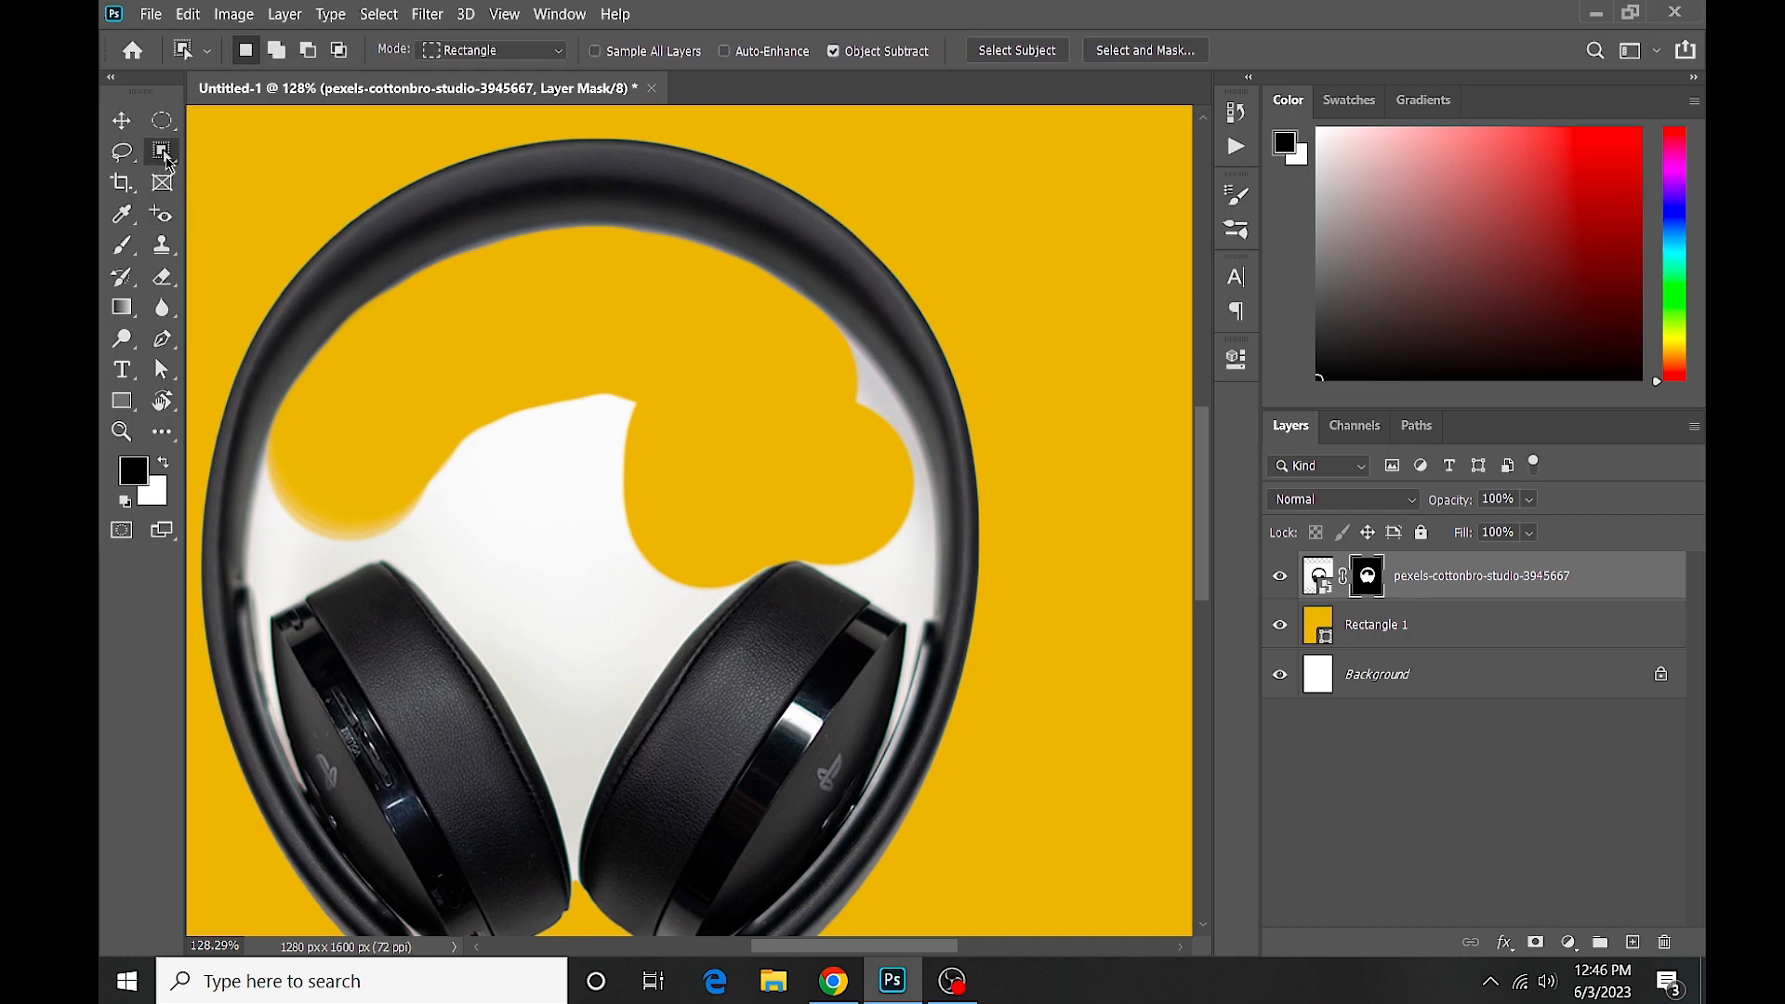
right_click(163, 154)
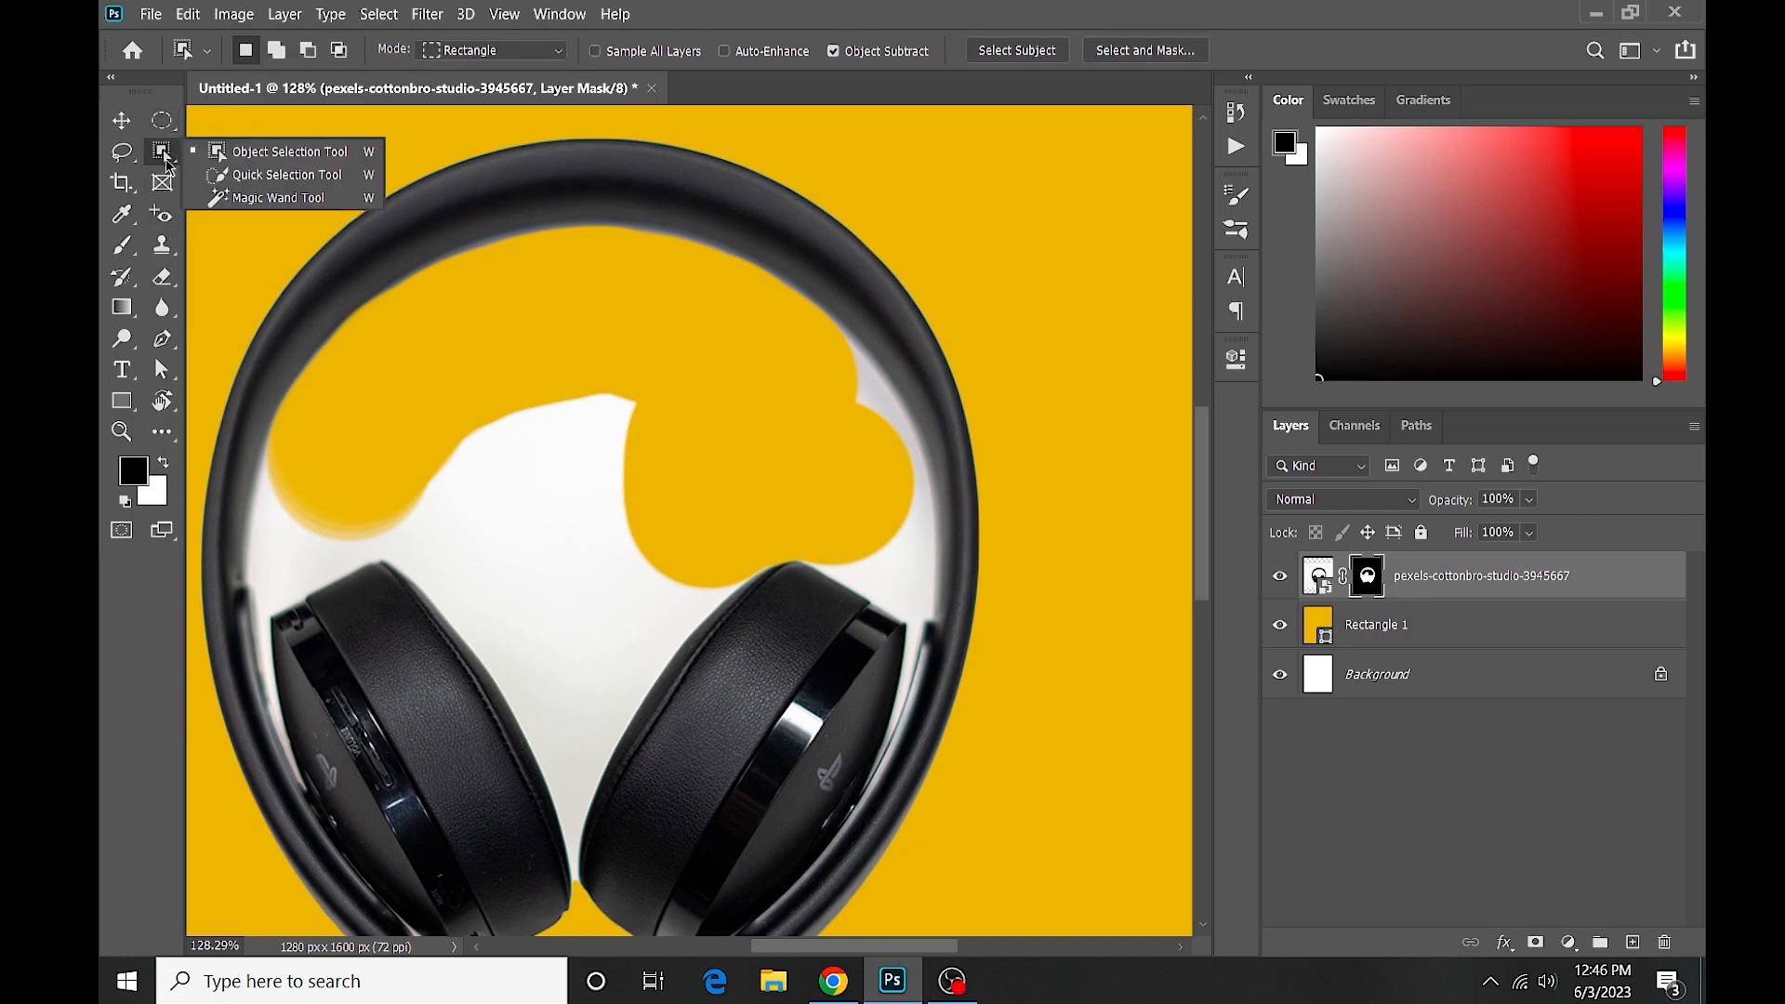
left_click(239, 198)
left_click(509, 611)
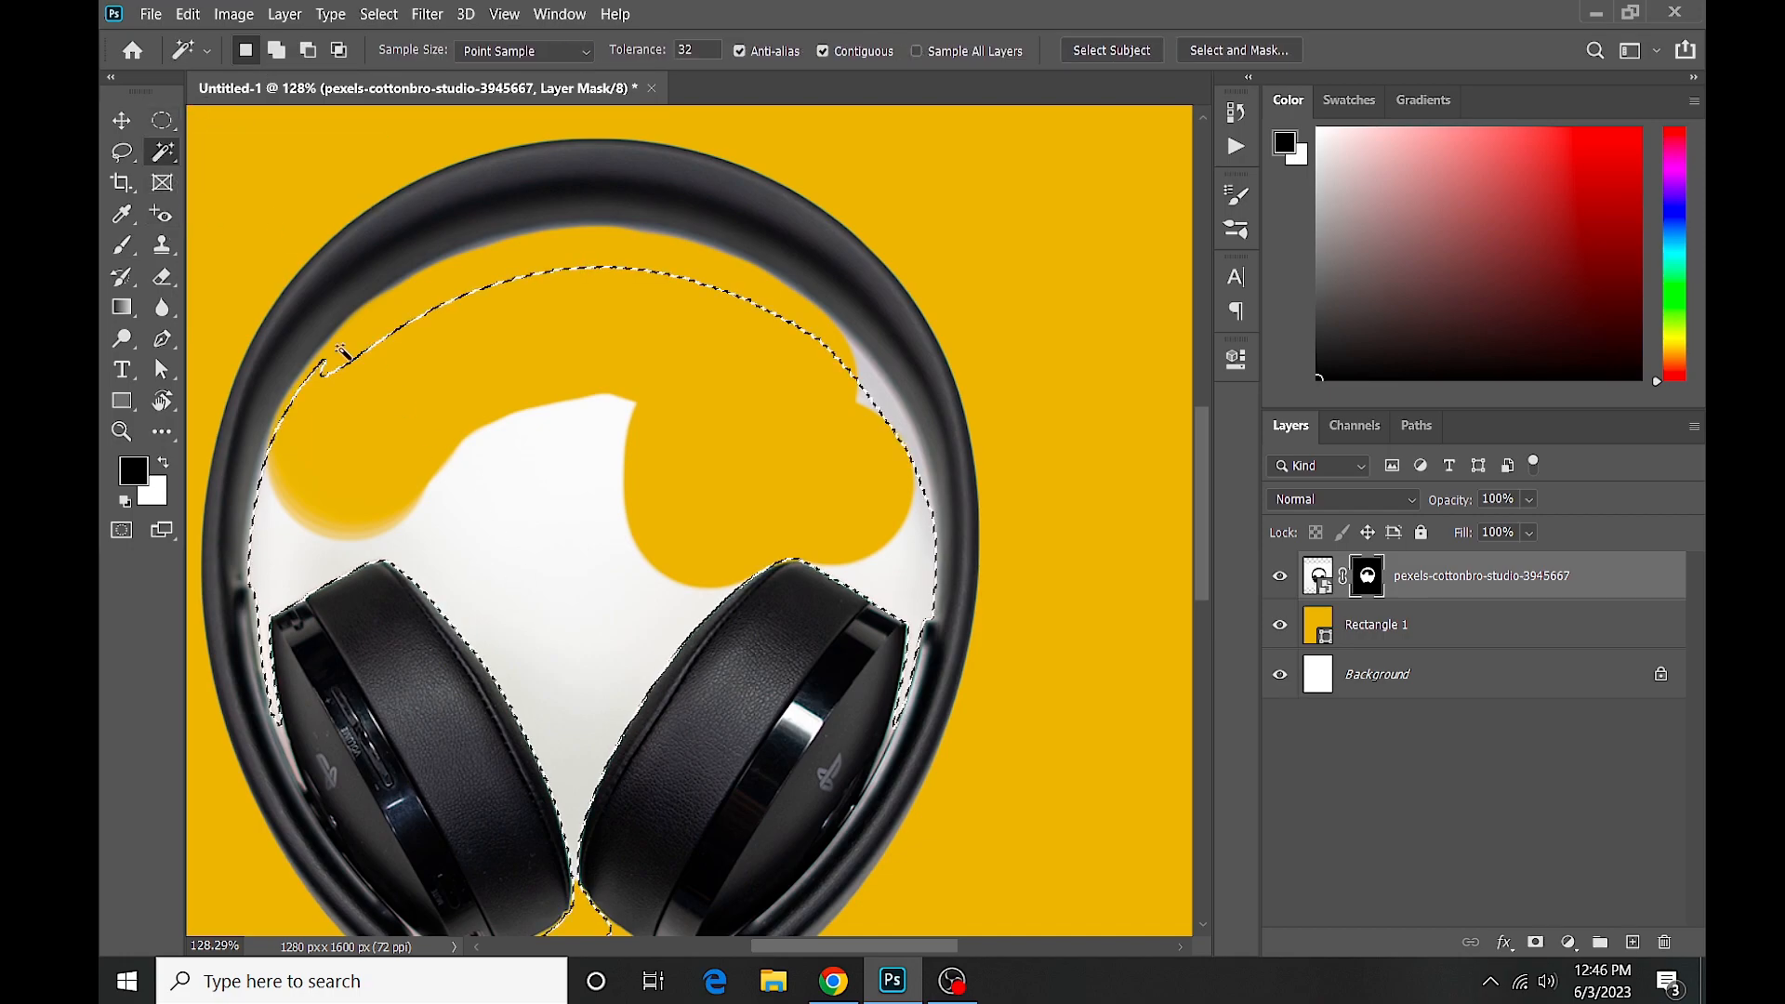
left_click(122, 245)
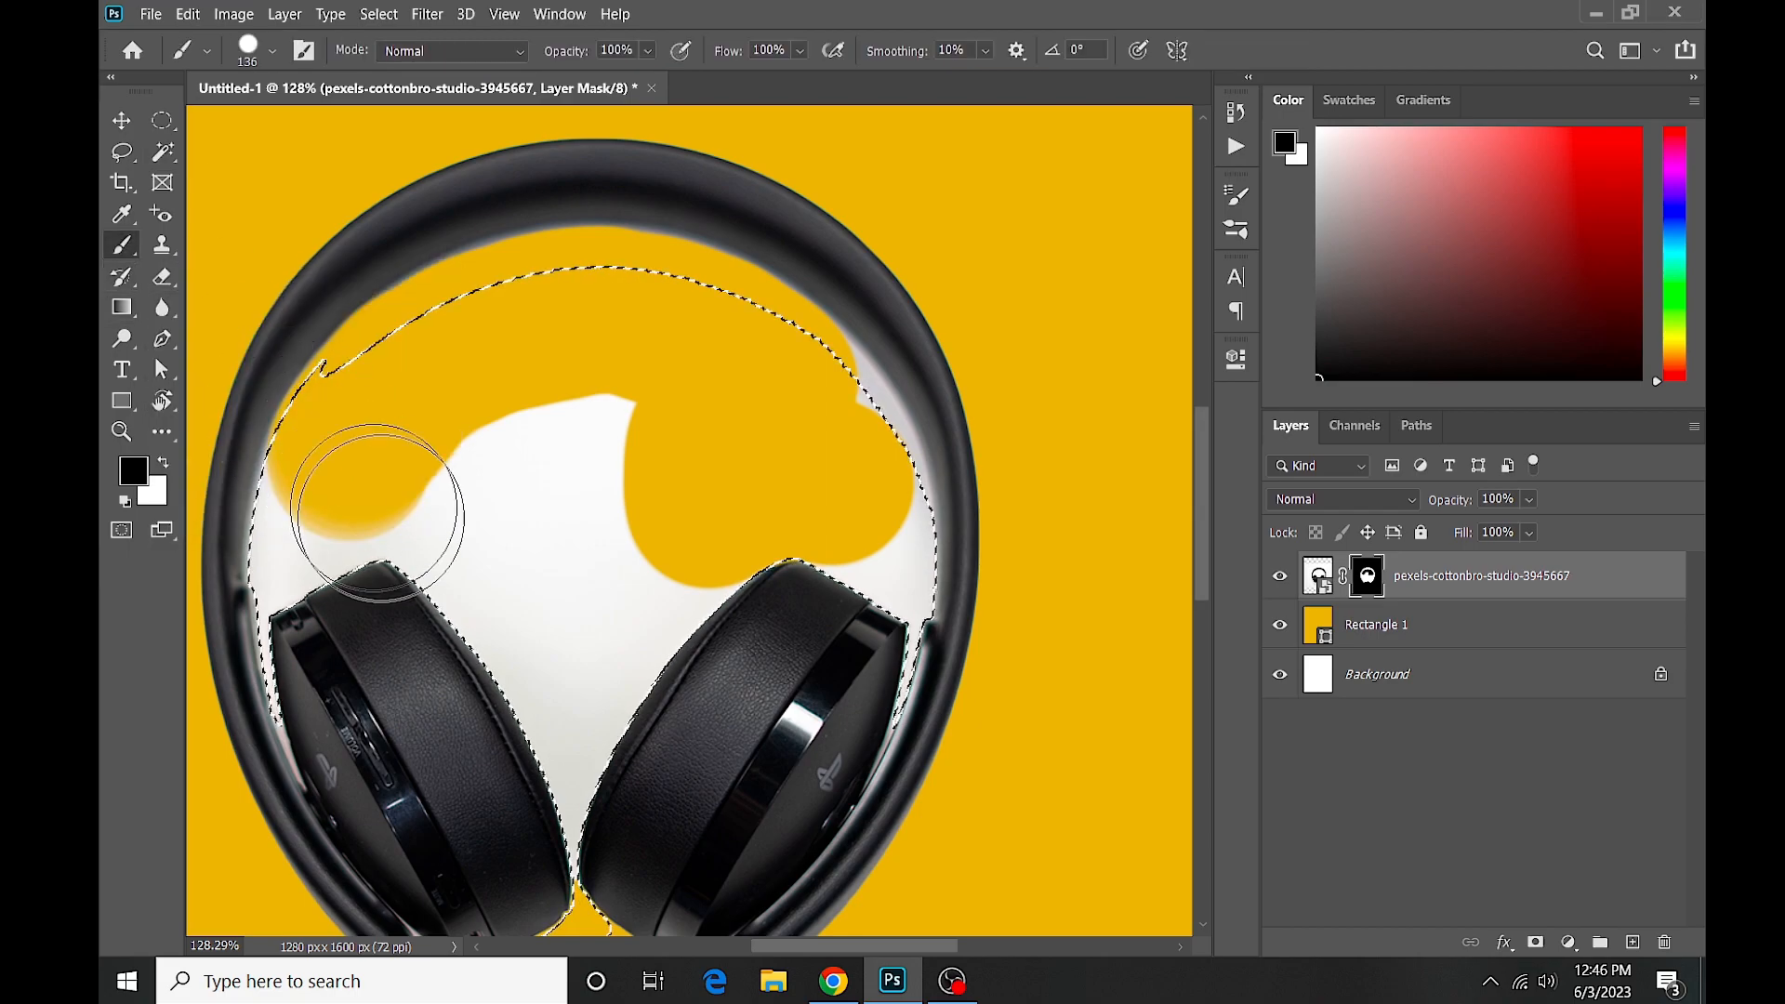
mouse_move(533, 744)
left_mouse_down()
mouse_move(584, 424)
mouse_move(538, 428)
mouse_move(456, 603)
mouse_move(321, 572)
mouse_move(249, 595)
mouse_move(256, 488)
mouse_move(375, 331)
mouse_move(716, 294)
mouse_move(896, 414)
mouse_move(948, 579)
mouse_move(929, 686)
mouse_move(864, 804)
mouse_move(829, 800)
mouse_move(818, 602)
mouse_move(789, 563)
mouse_move(638, 628)
mouse_move(602, 800)
mouse_move(540, 918)
mouse_move(604, 732)
mouse_move(875, 451)
mouse_move(560, 489)
mouse_move(372, 540)
left_mouse_up()
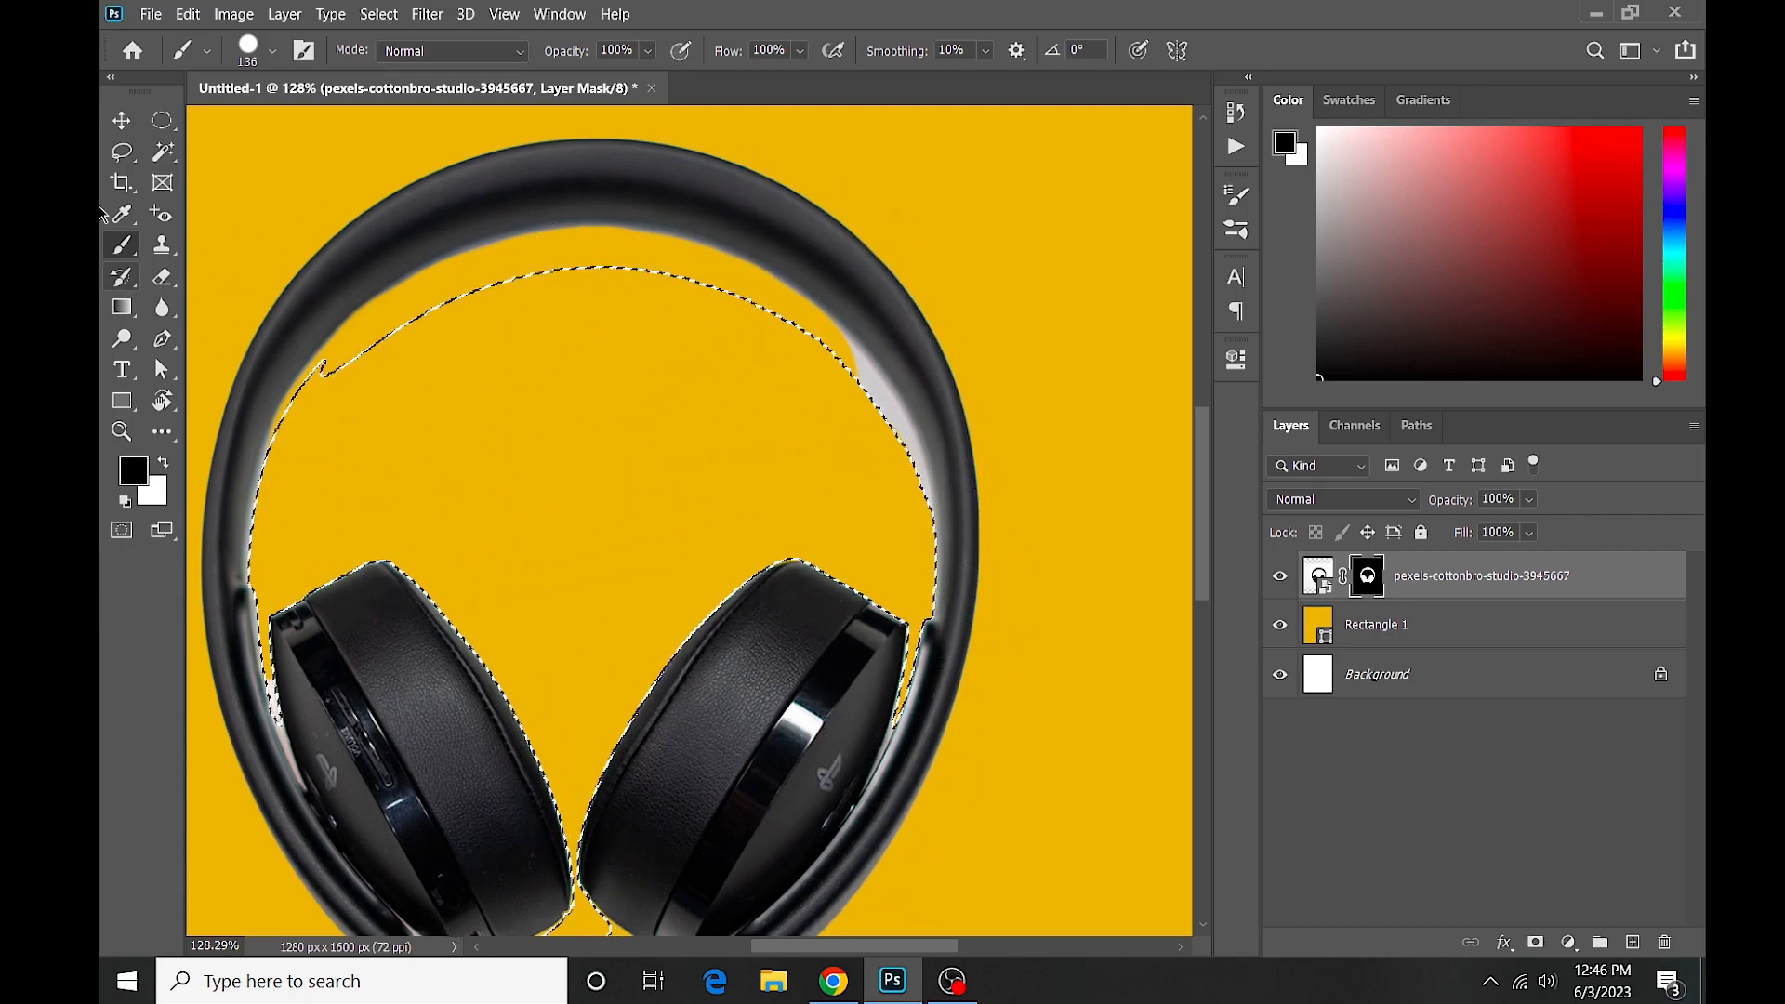
Select the leftover light strip along the headband's inner right edge with the Magic Wand and paint it out on the mask.
left_click(168, 155)
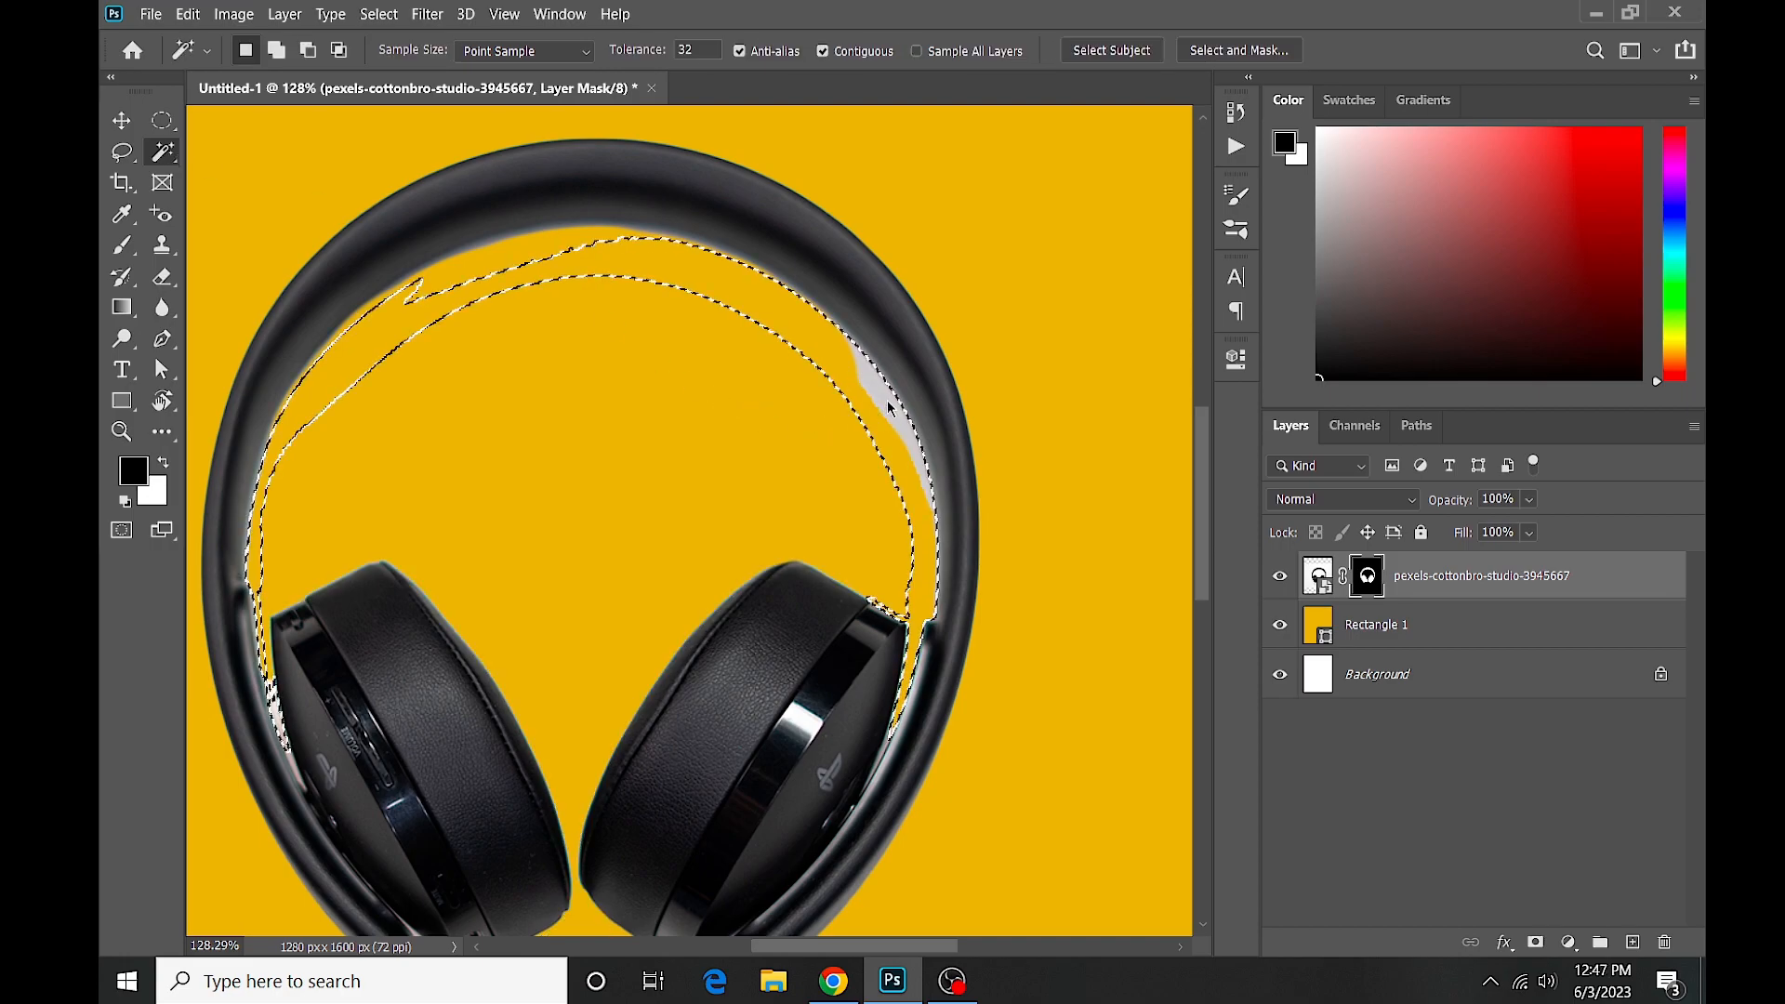
left_click(121, 245)
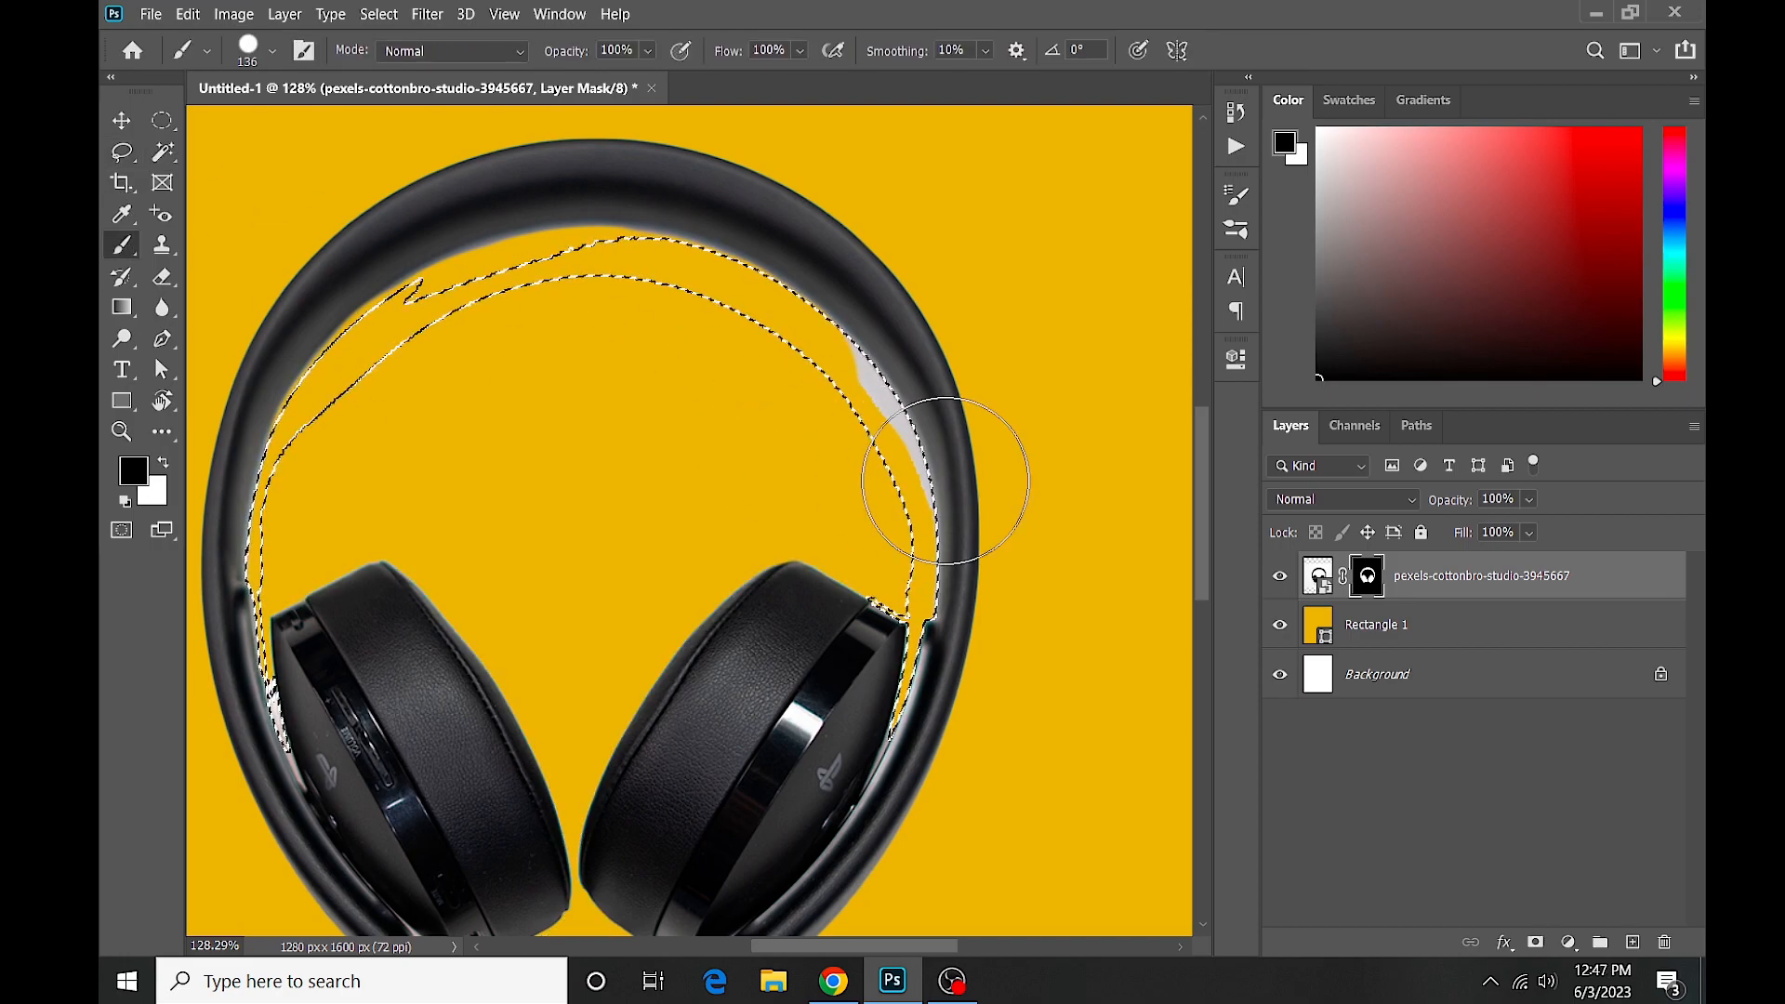
mouse_move(765, 338)
left_mouse_down()
mouse_move(892, 471)
mouse_move(920, 642)
mouse_move(874, 762)
left_mouse_up()
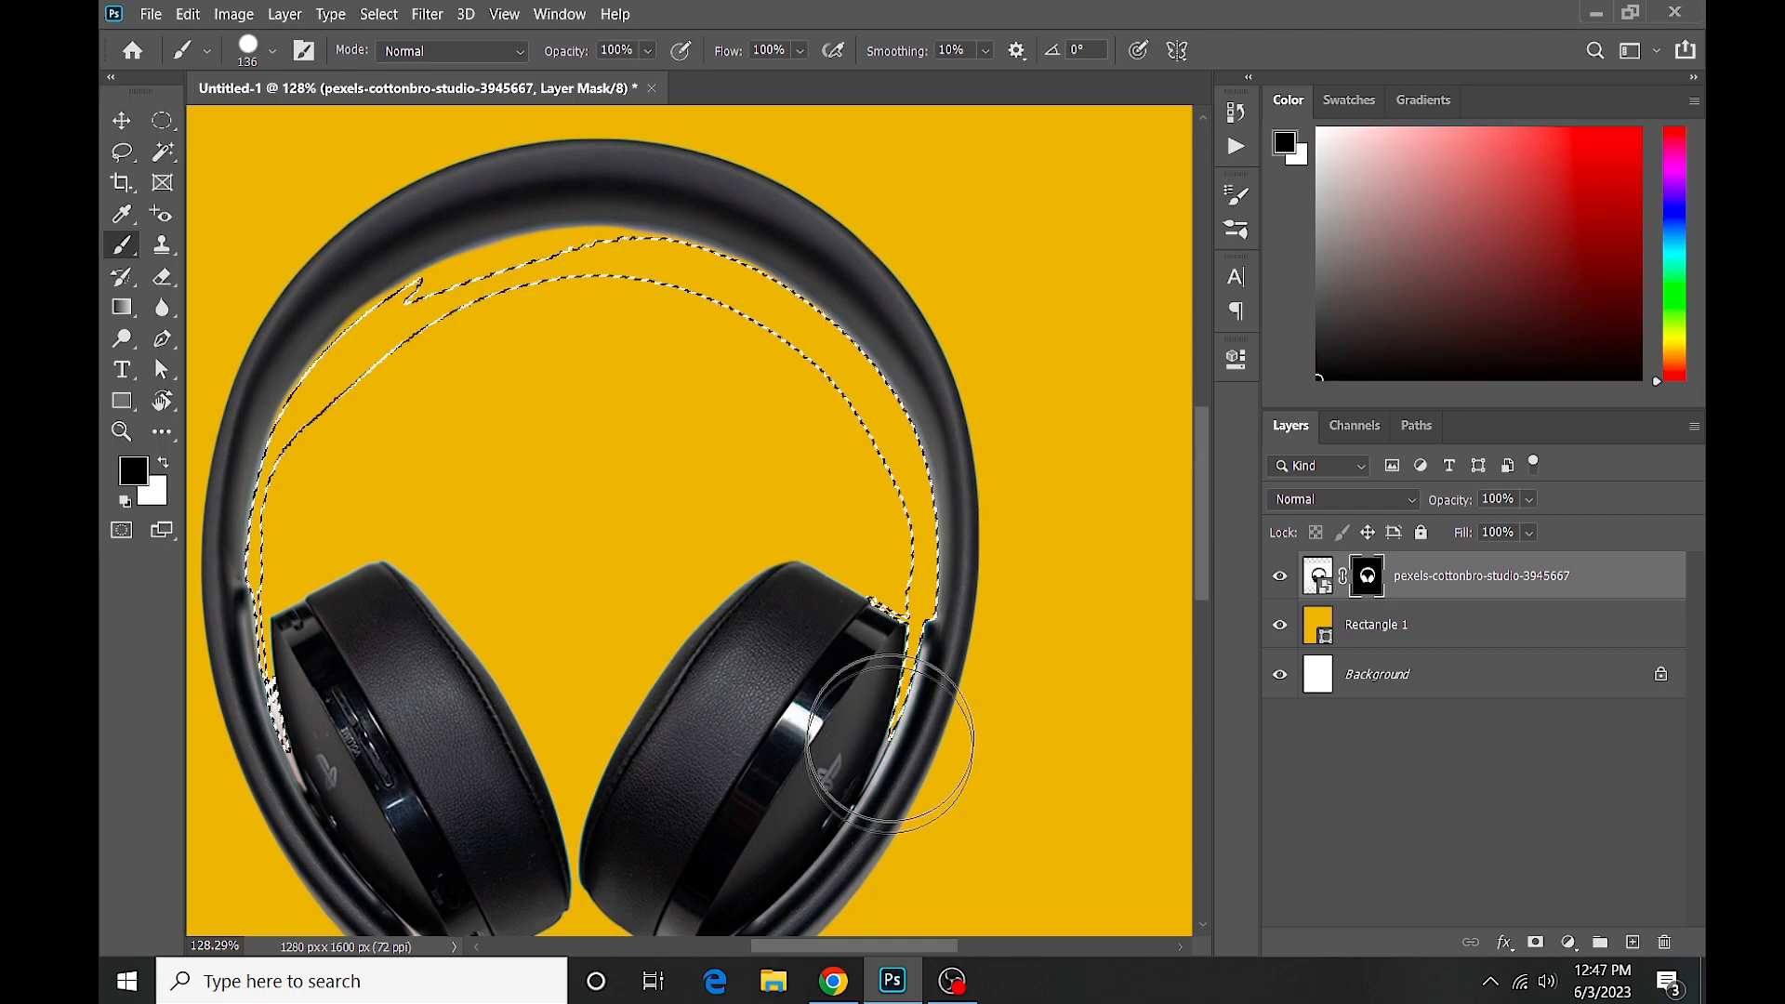
Mask out the white sliver between the left ear cup and the headband using a Magic Wand selection and the brush, then deselect.
left_click(360, 655, "ctrl")
left_click(361, 654, "ctrl")
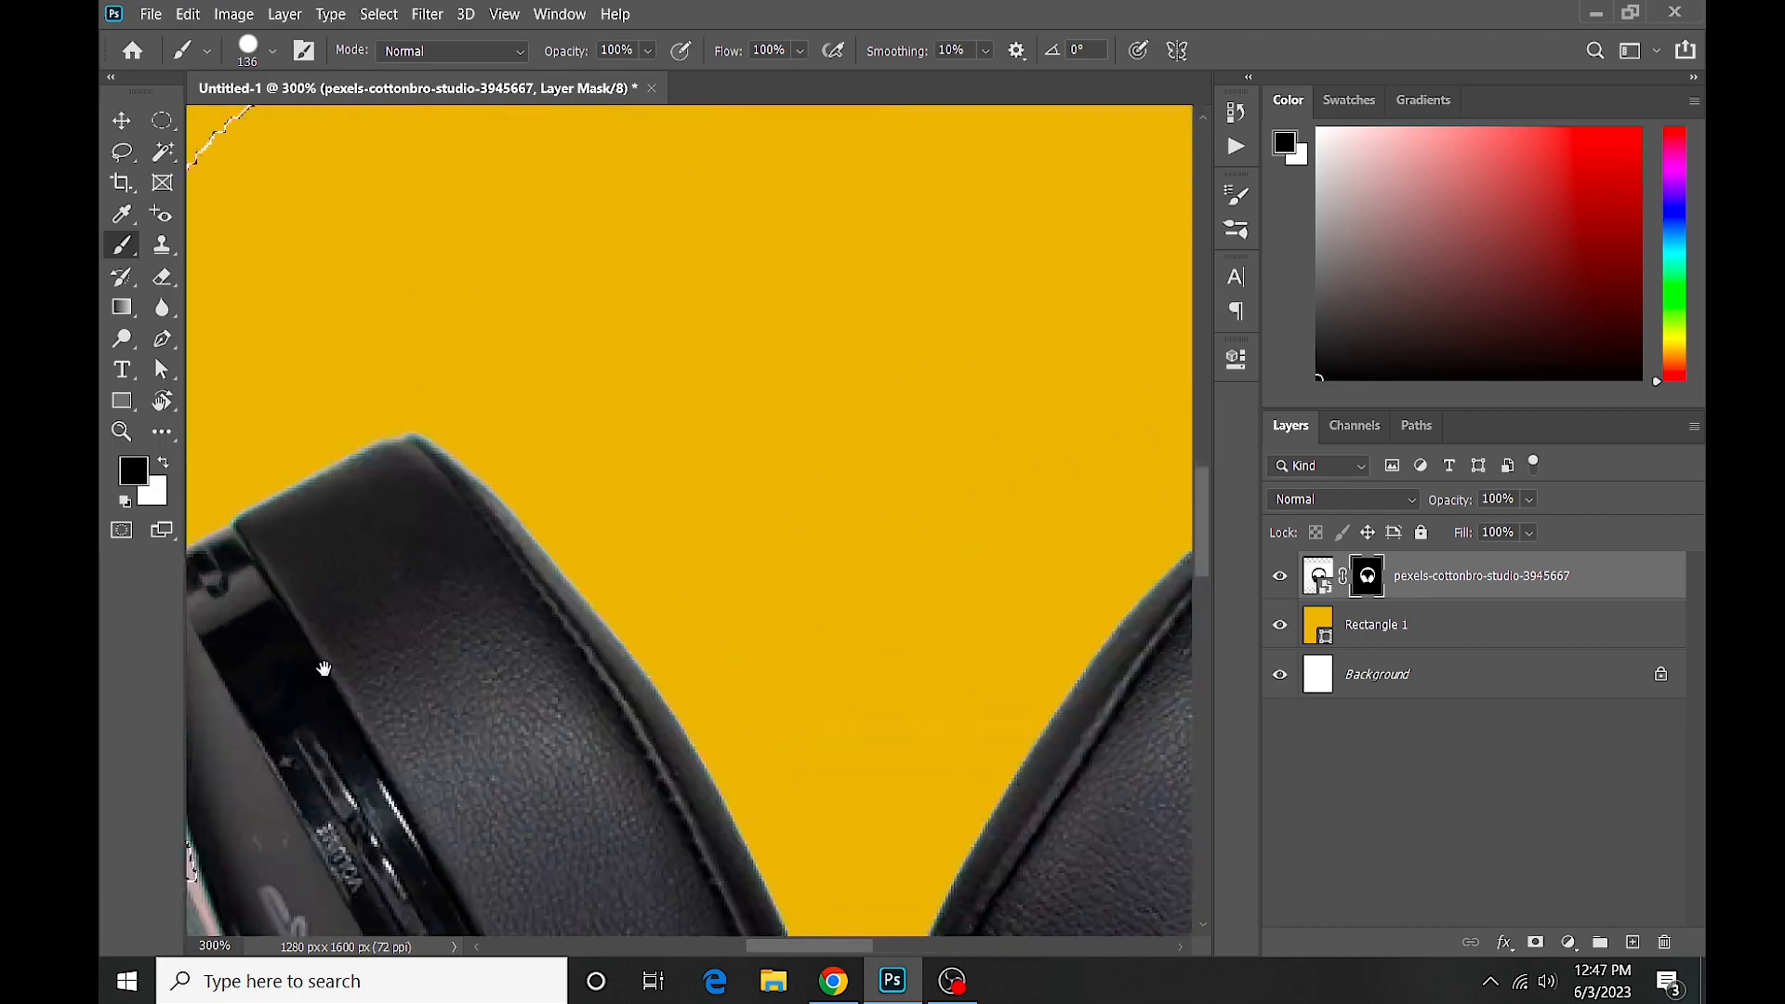
left_click_drag(323, 669, 677, 514)
left_click(163, 151)
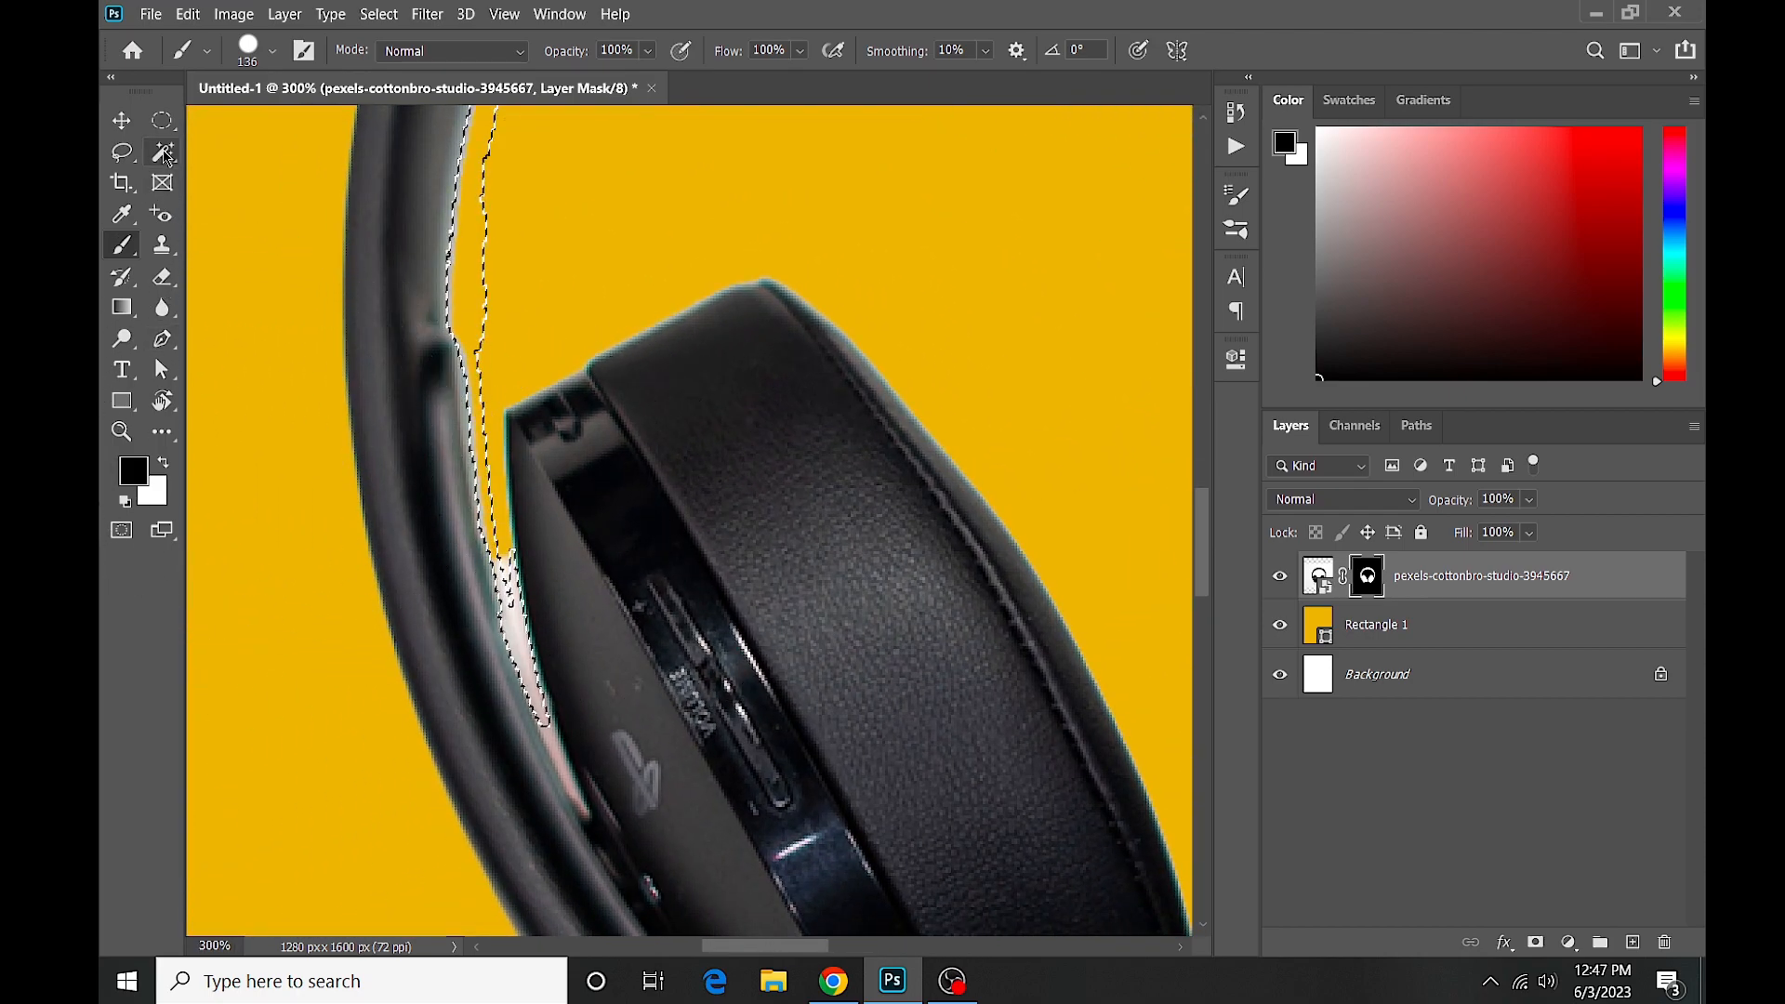
left_click(518, 642)
left_click(523, 655)
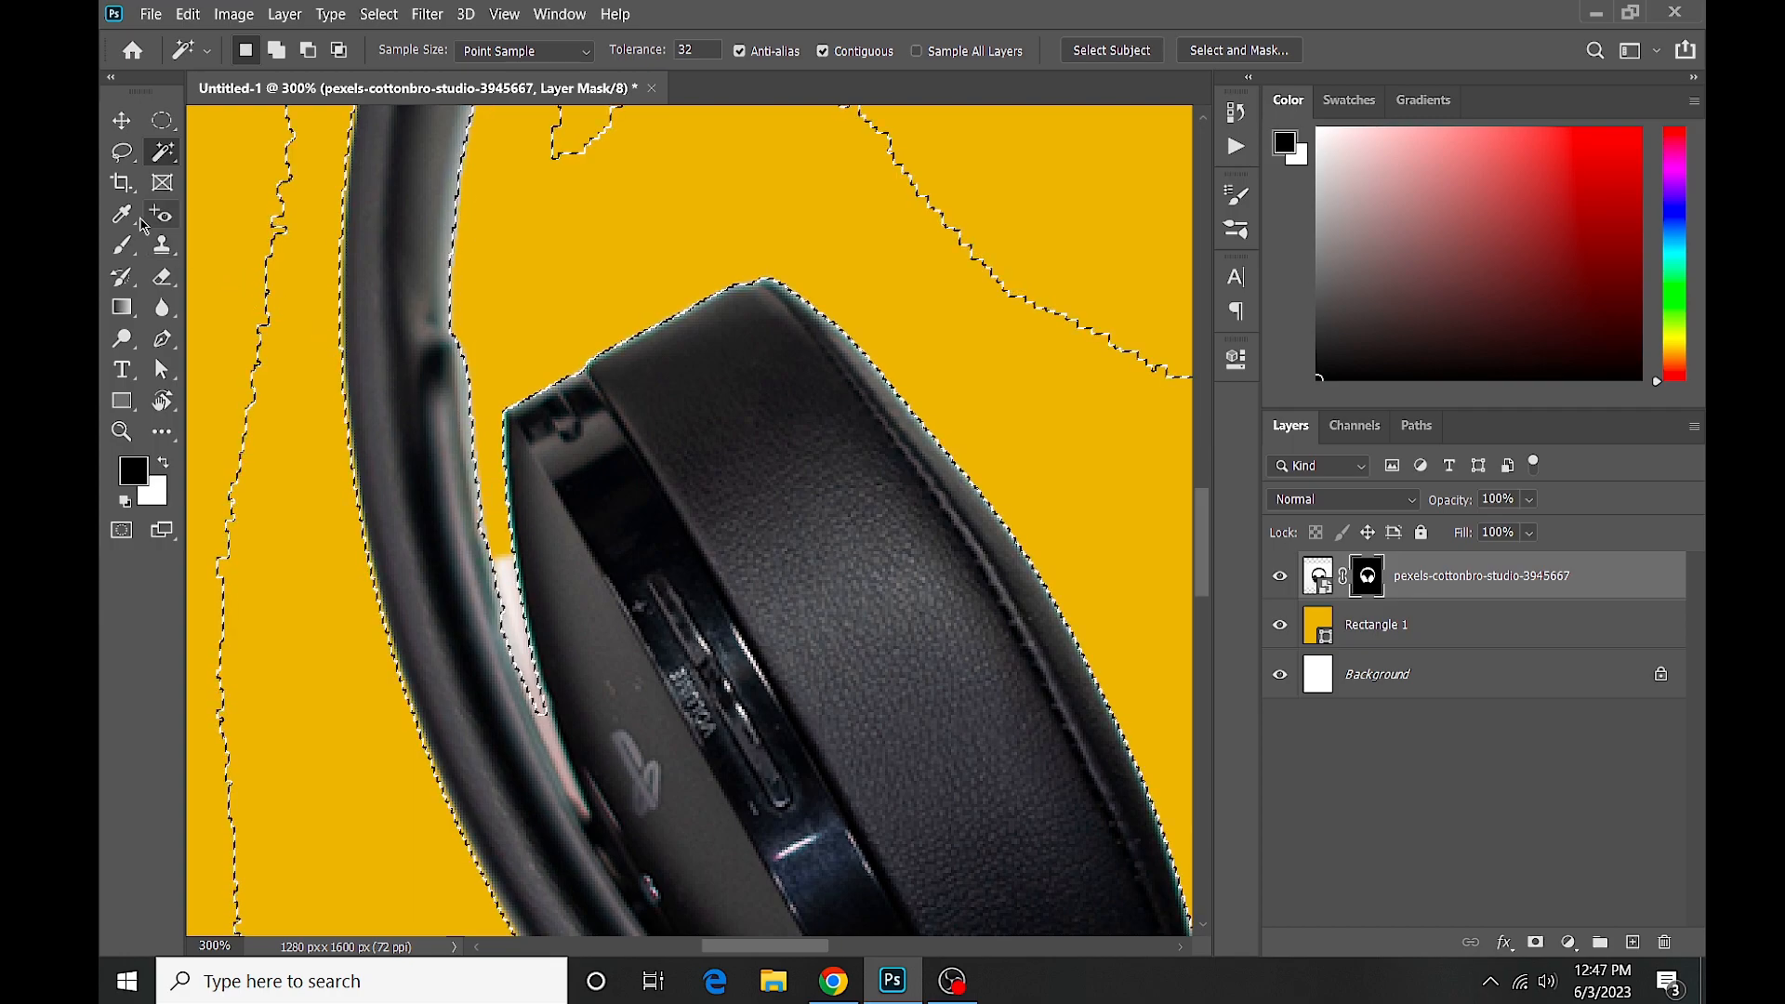
left_click(126, 254)
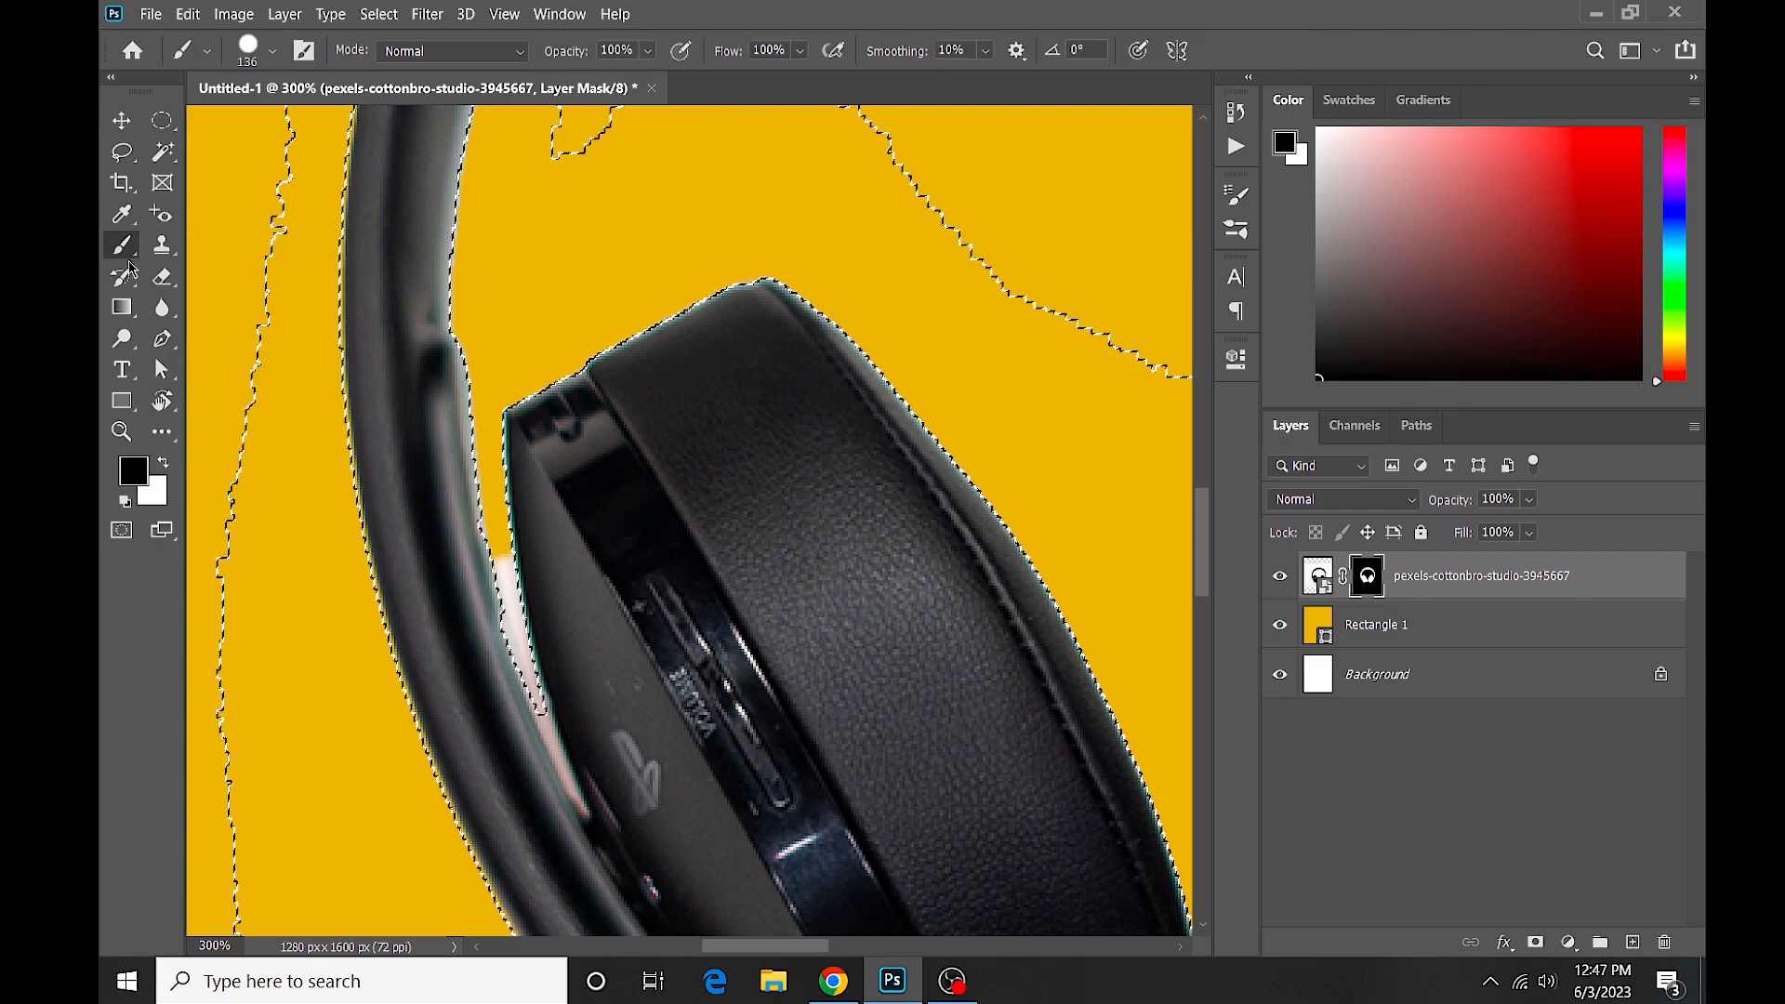
mouse_move(586, 586)
left_mouse_down()
mouse_move(621, 732)
mouse_move(599, 662)
left_mouse_up()
scroll(618, 423, "down", 3)
key("w")
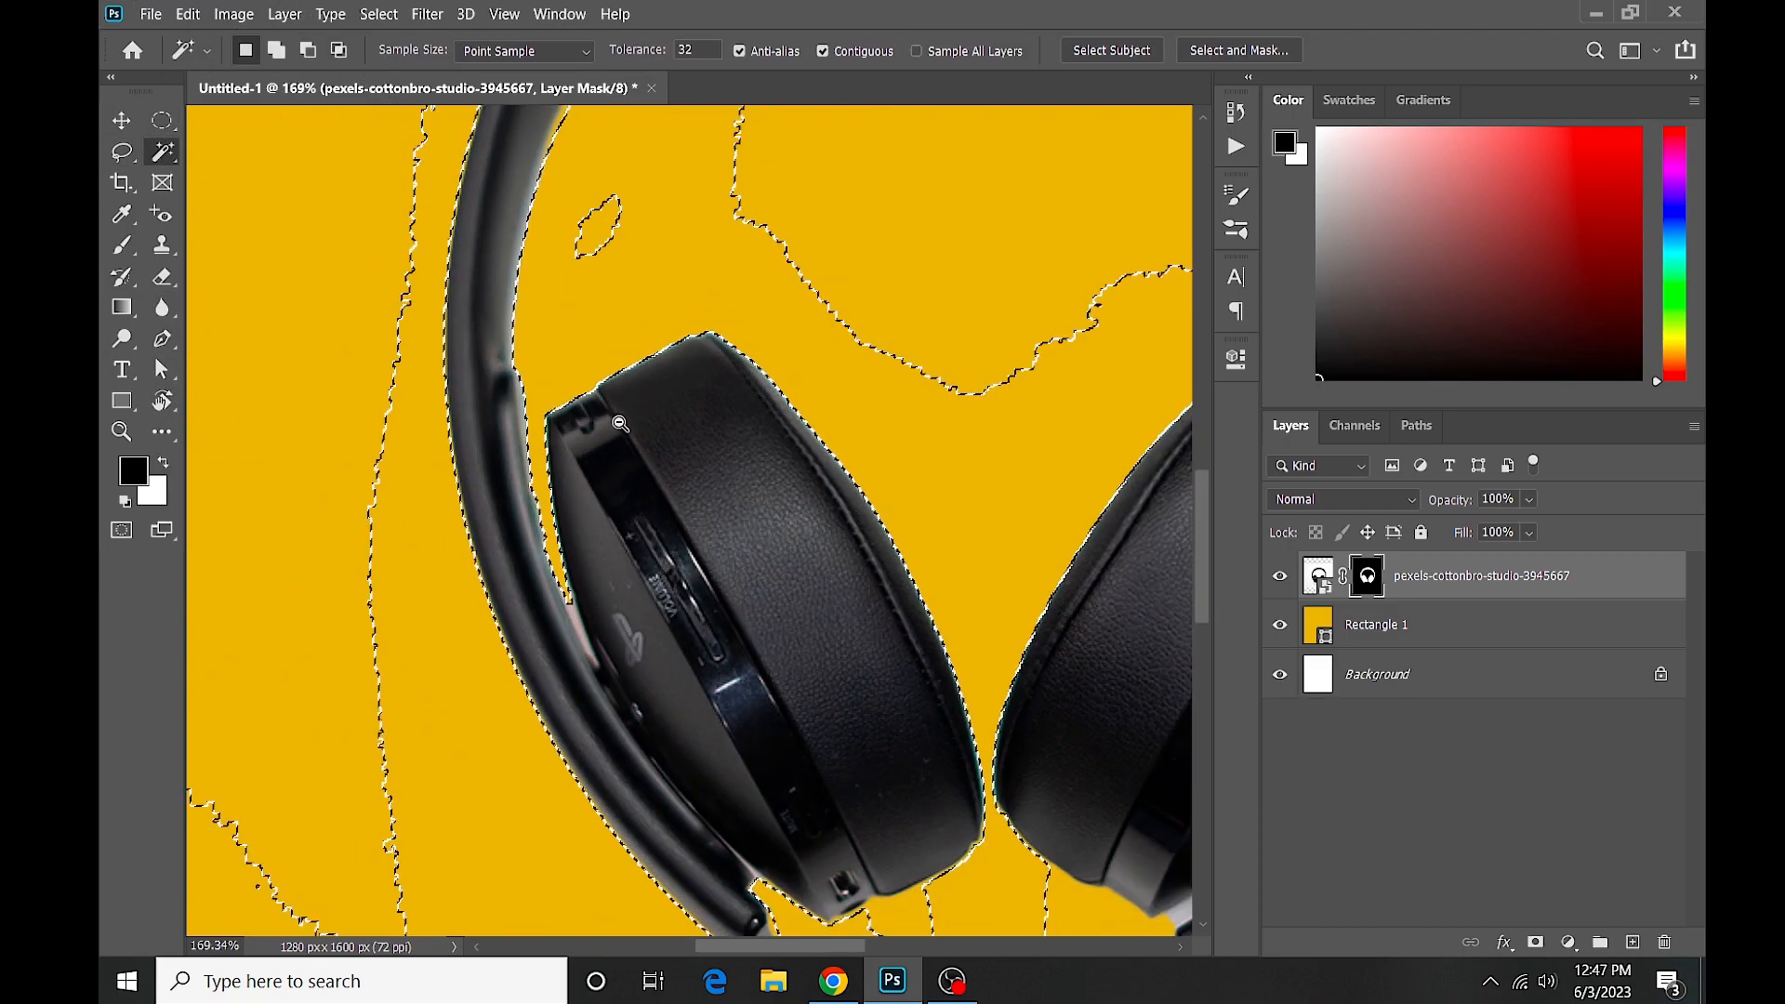
scroll(618, 422, "down", 4)
key("ctrl+d")
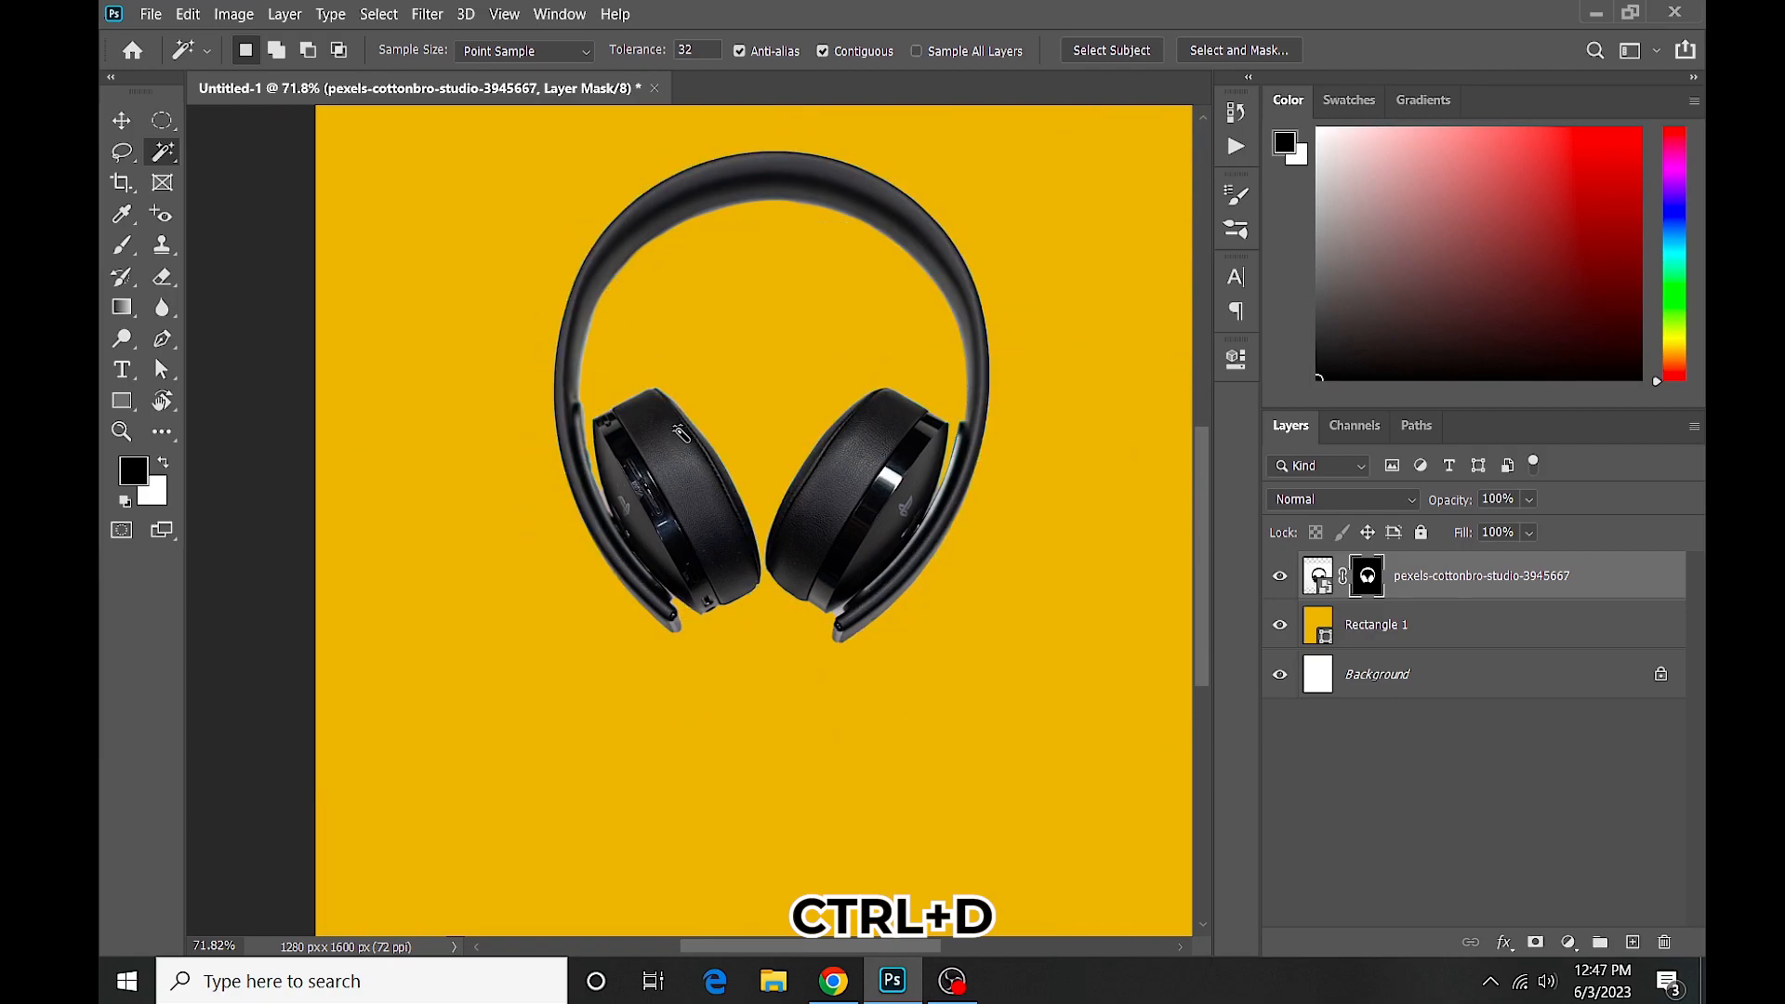
Paint out the leftover fringe in the gap between the left ear cup and the headband on the mask, using a 9 px black brush.
scroll(765, 450, "up", 5)
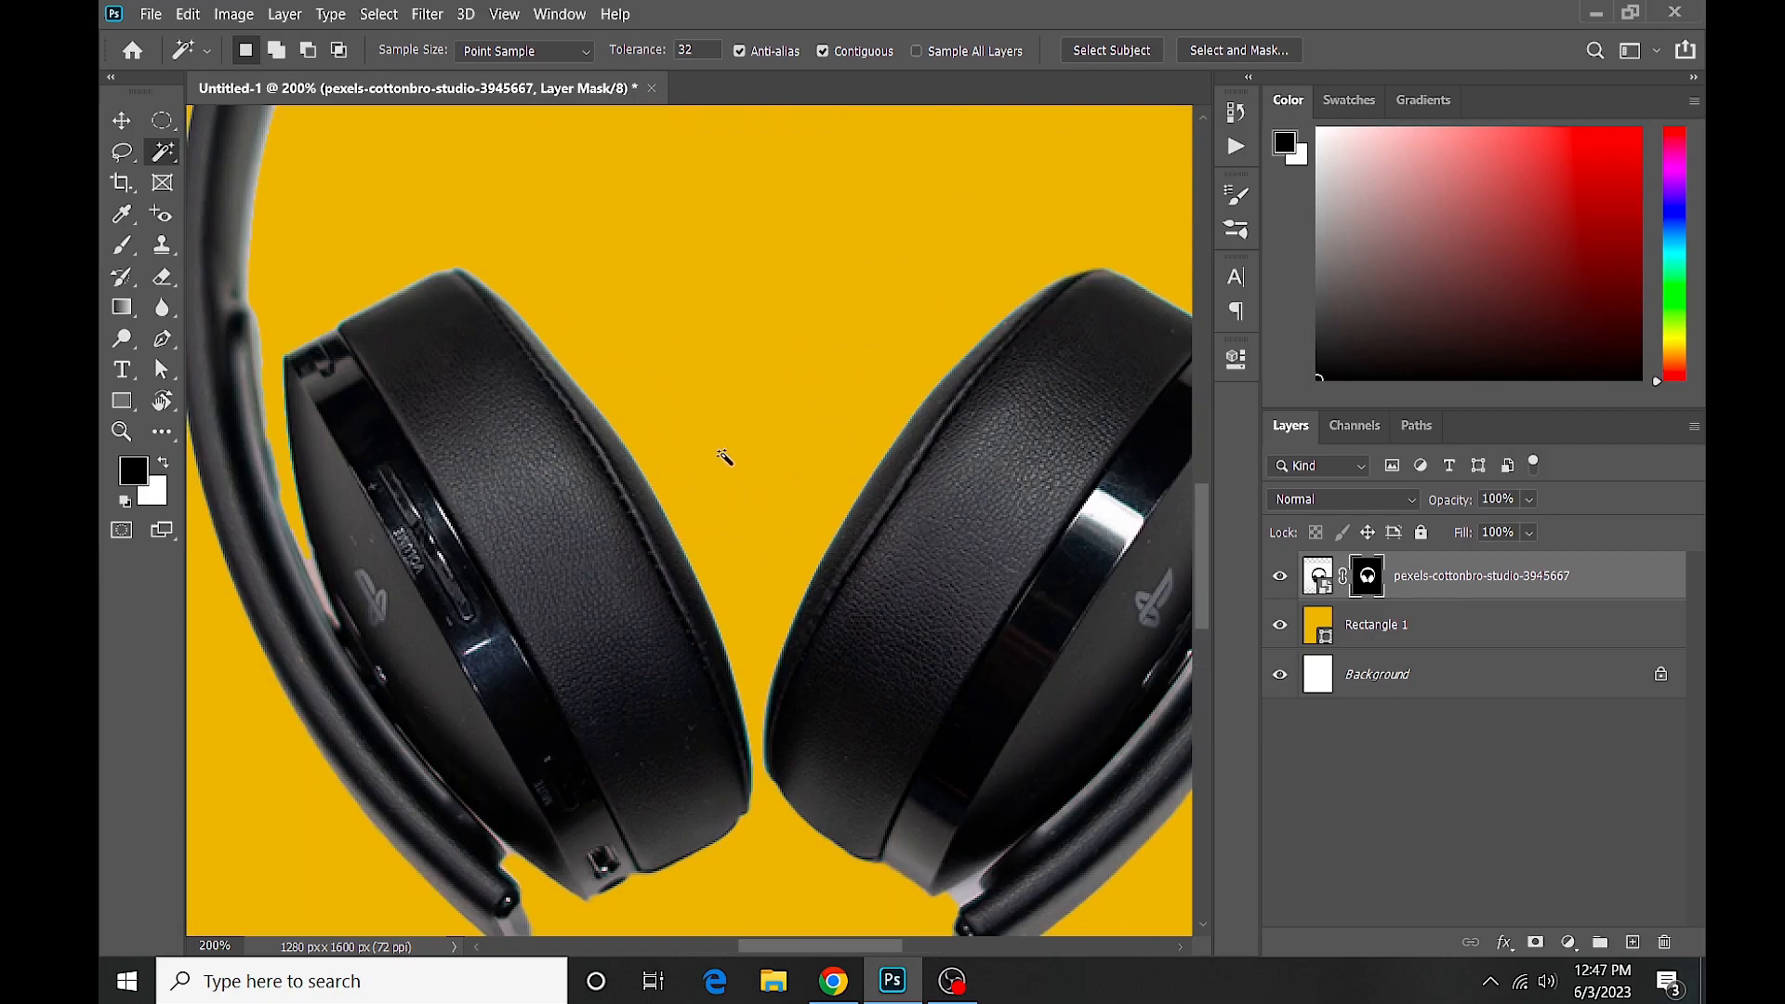
left_click_drag(654, 455, 727, 457)
scroll(429, 437, "up", 3)
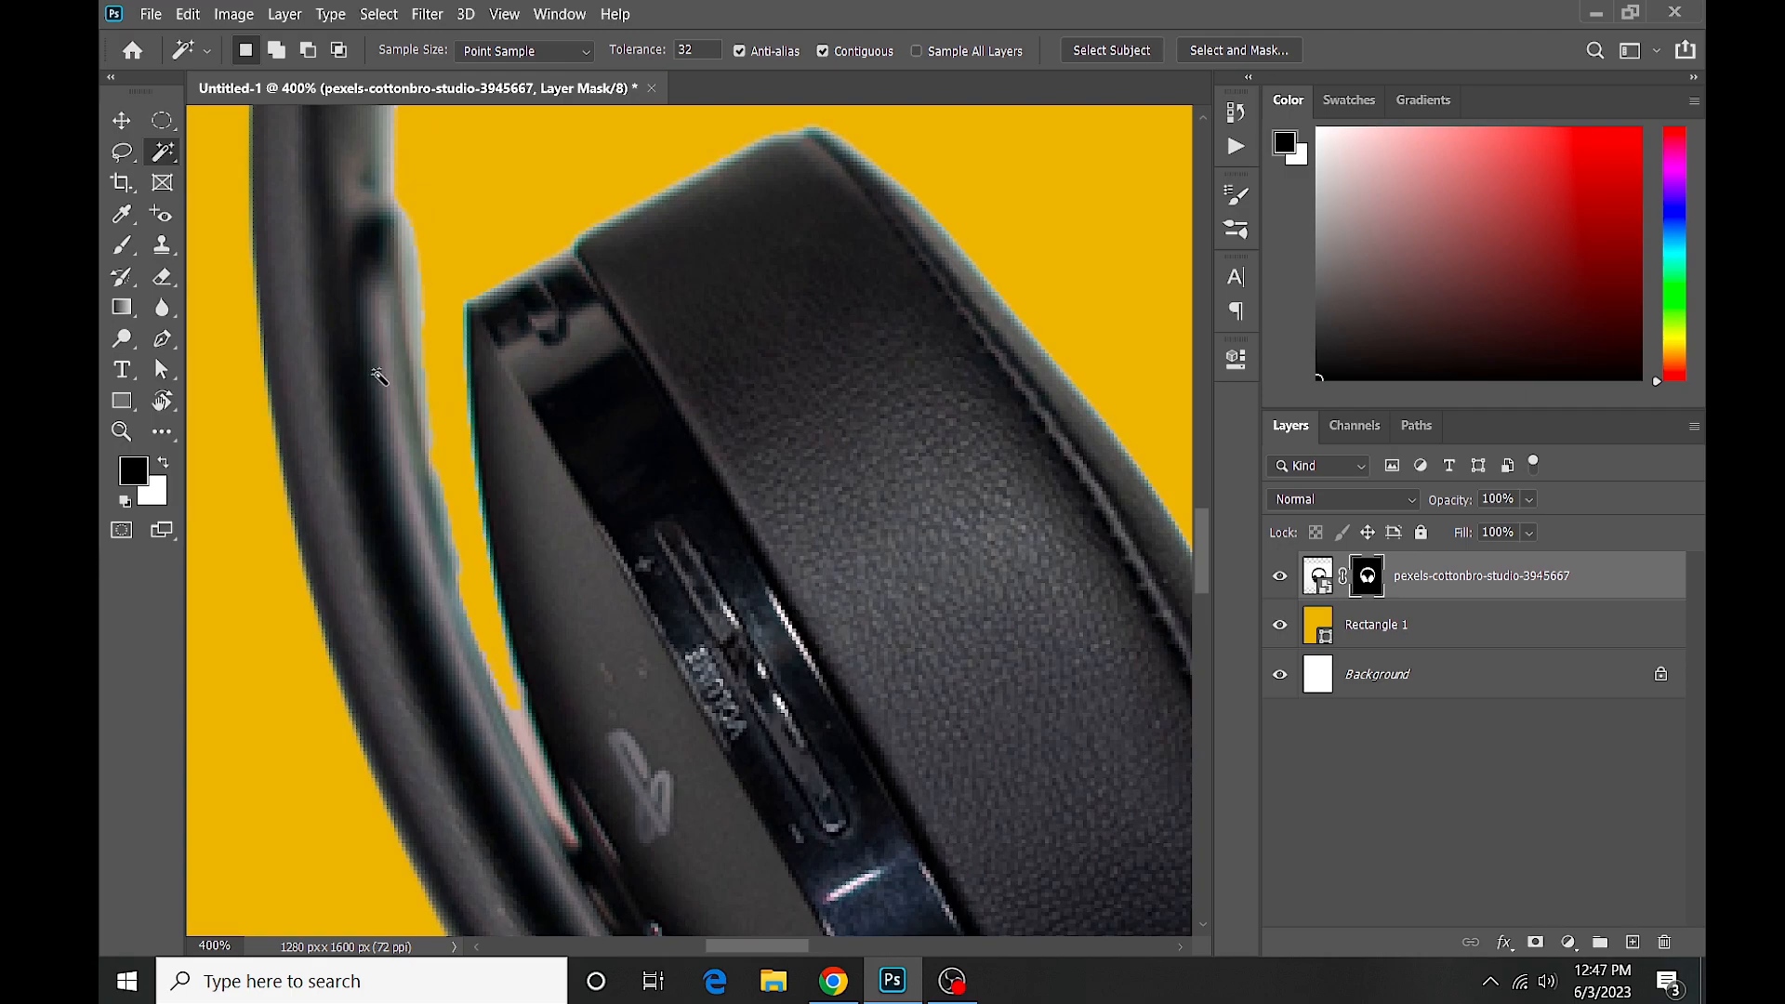
left_click_drag(429, 436, 445, 466)
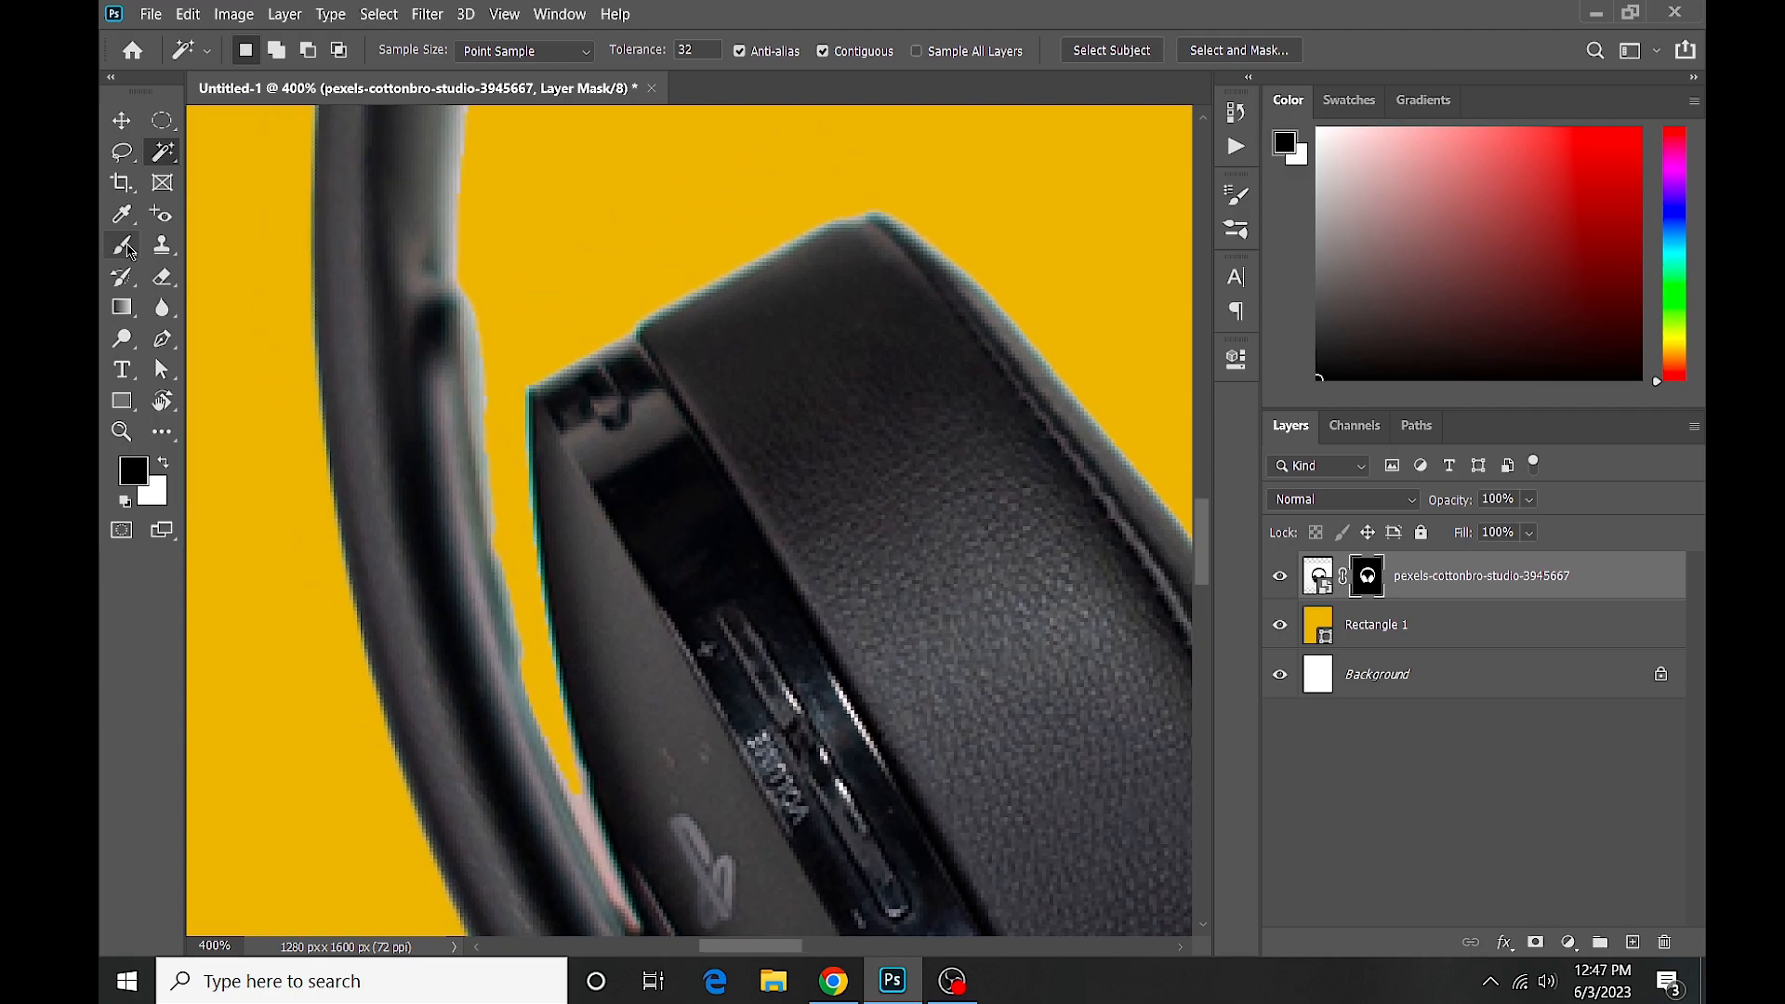
left_click(122, 245)
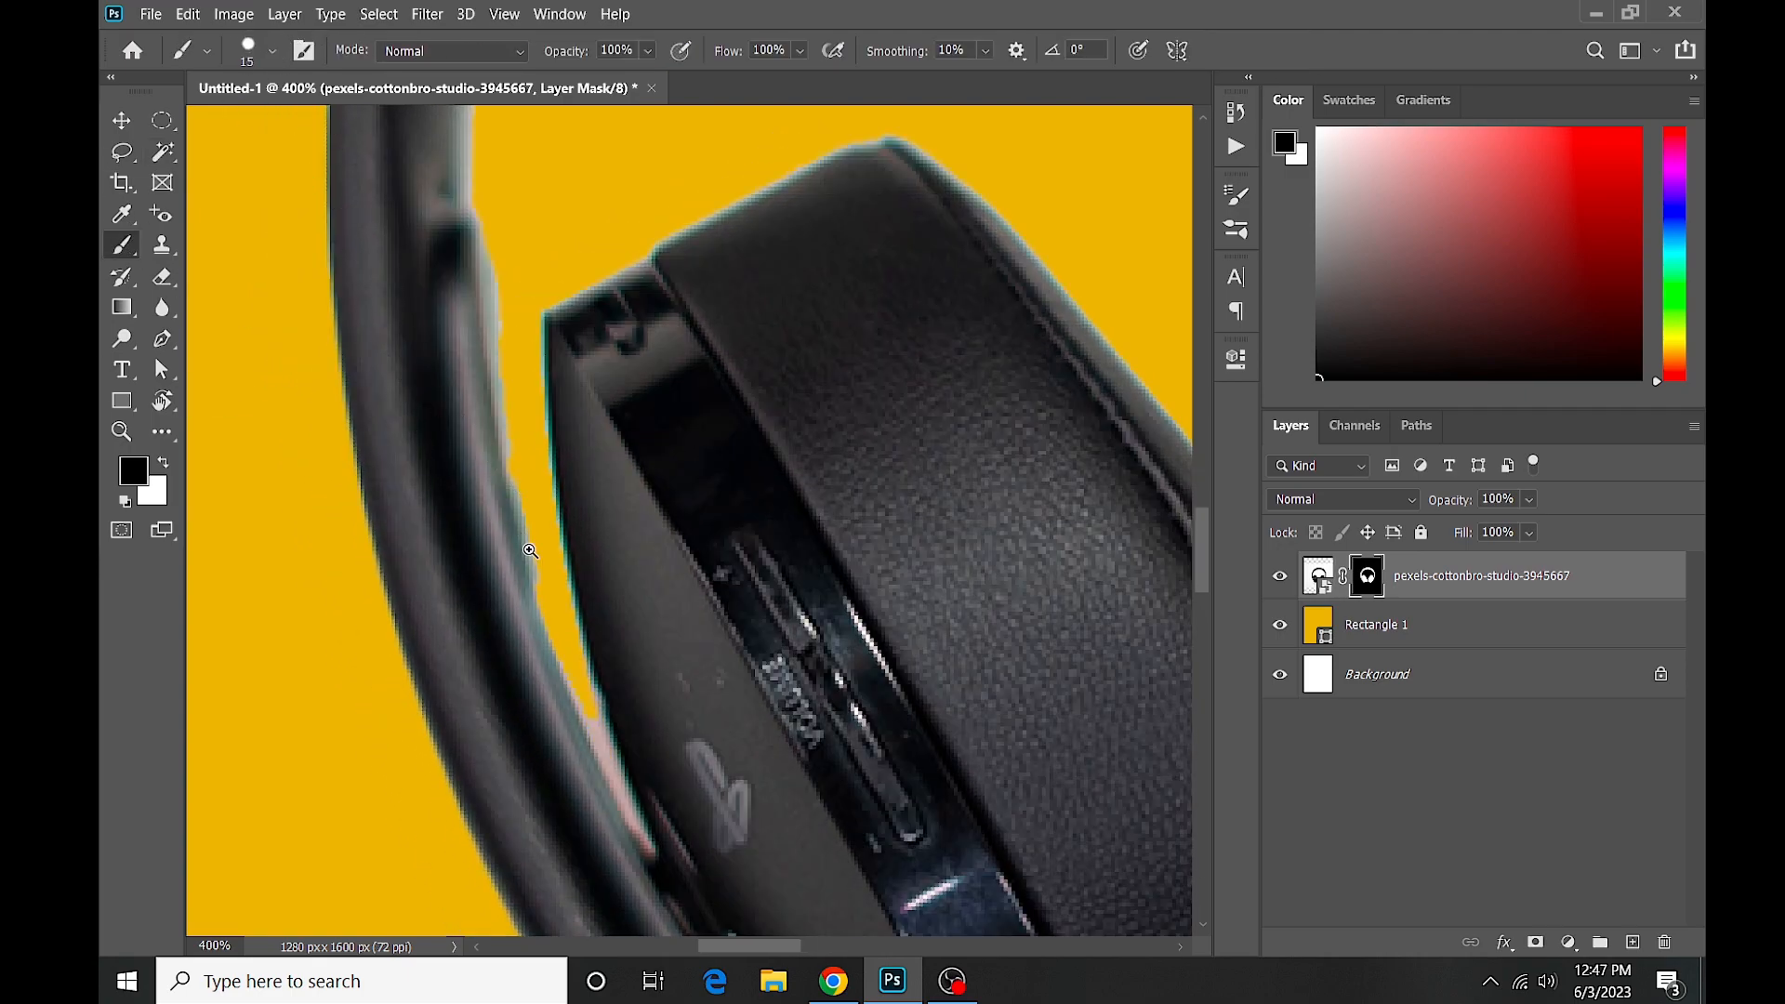
scroll(535, 572, "up", 2)
left_click_drag(542, 578, 517, 300)
scroll(577, 505, "up", 3)
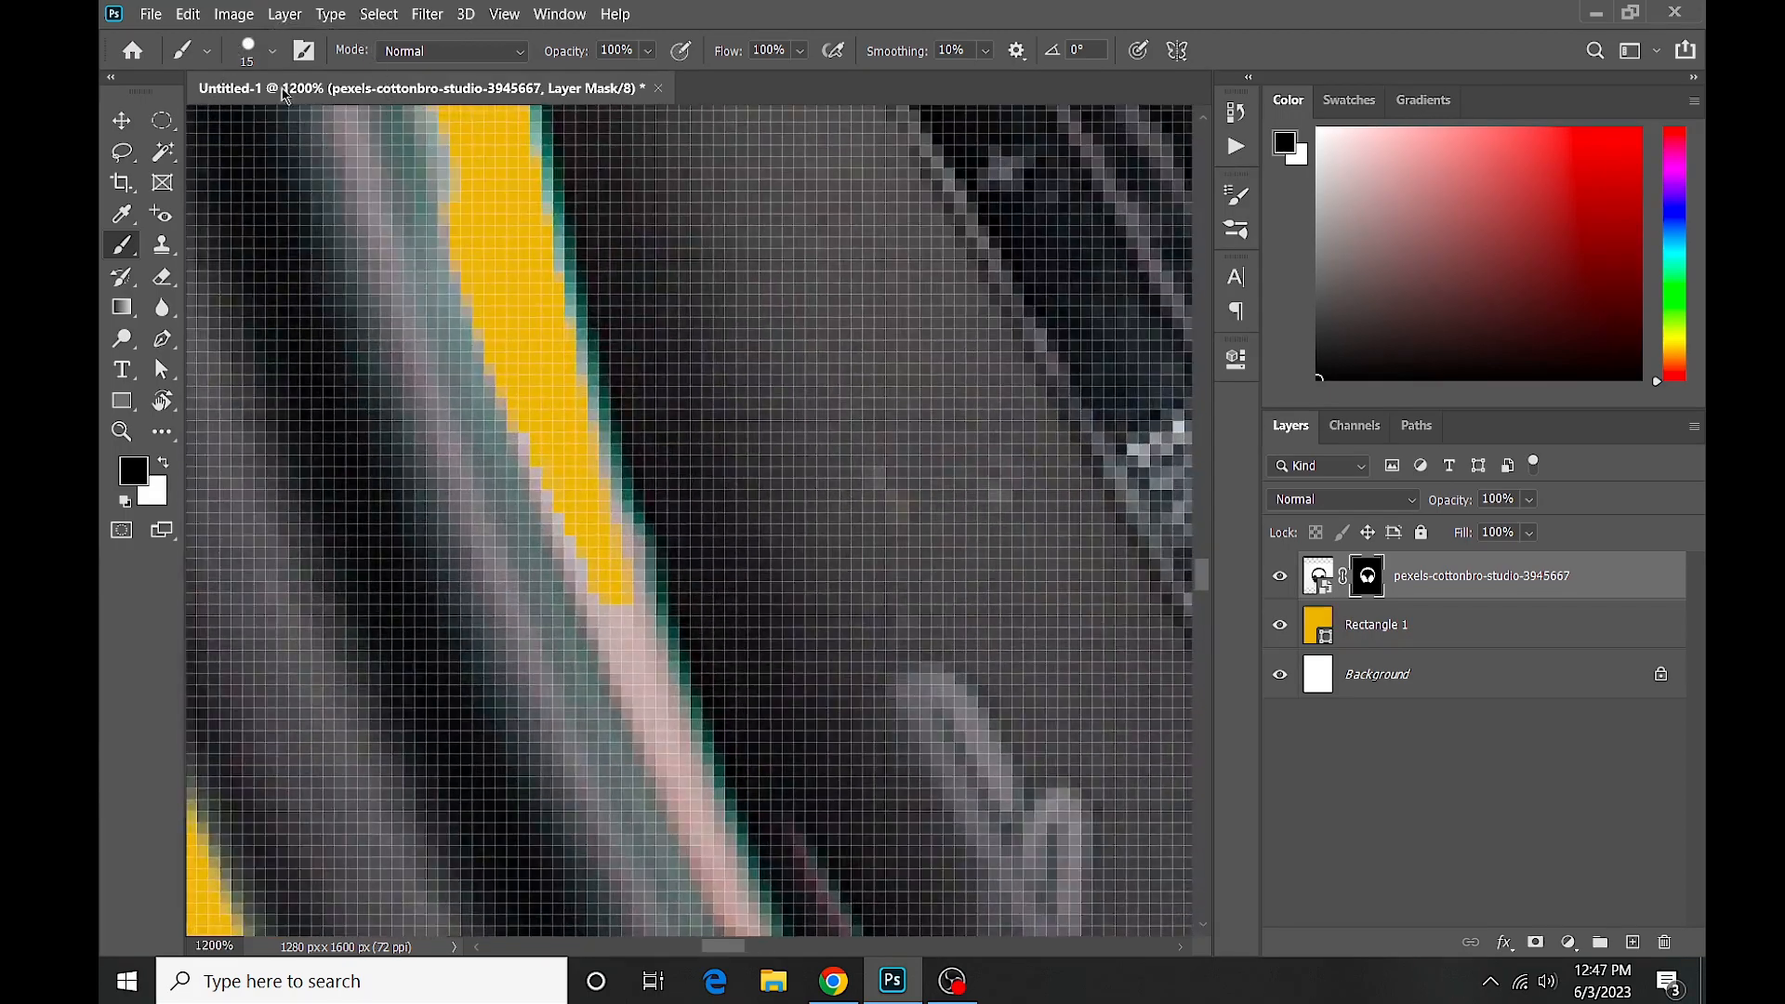
left_click(273, 56)
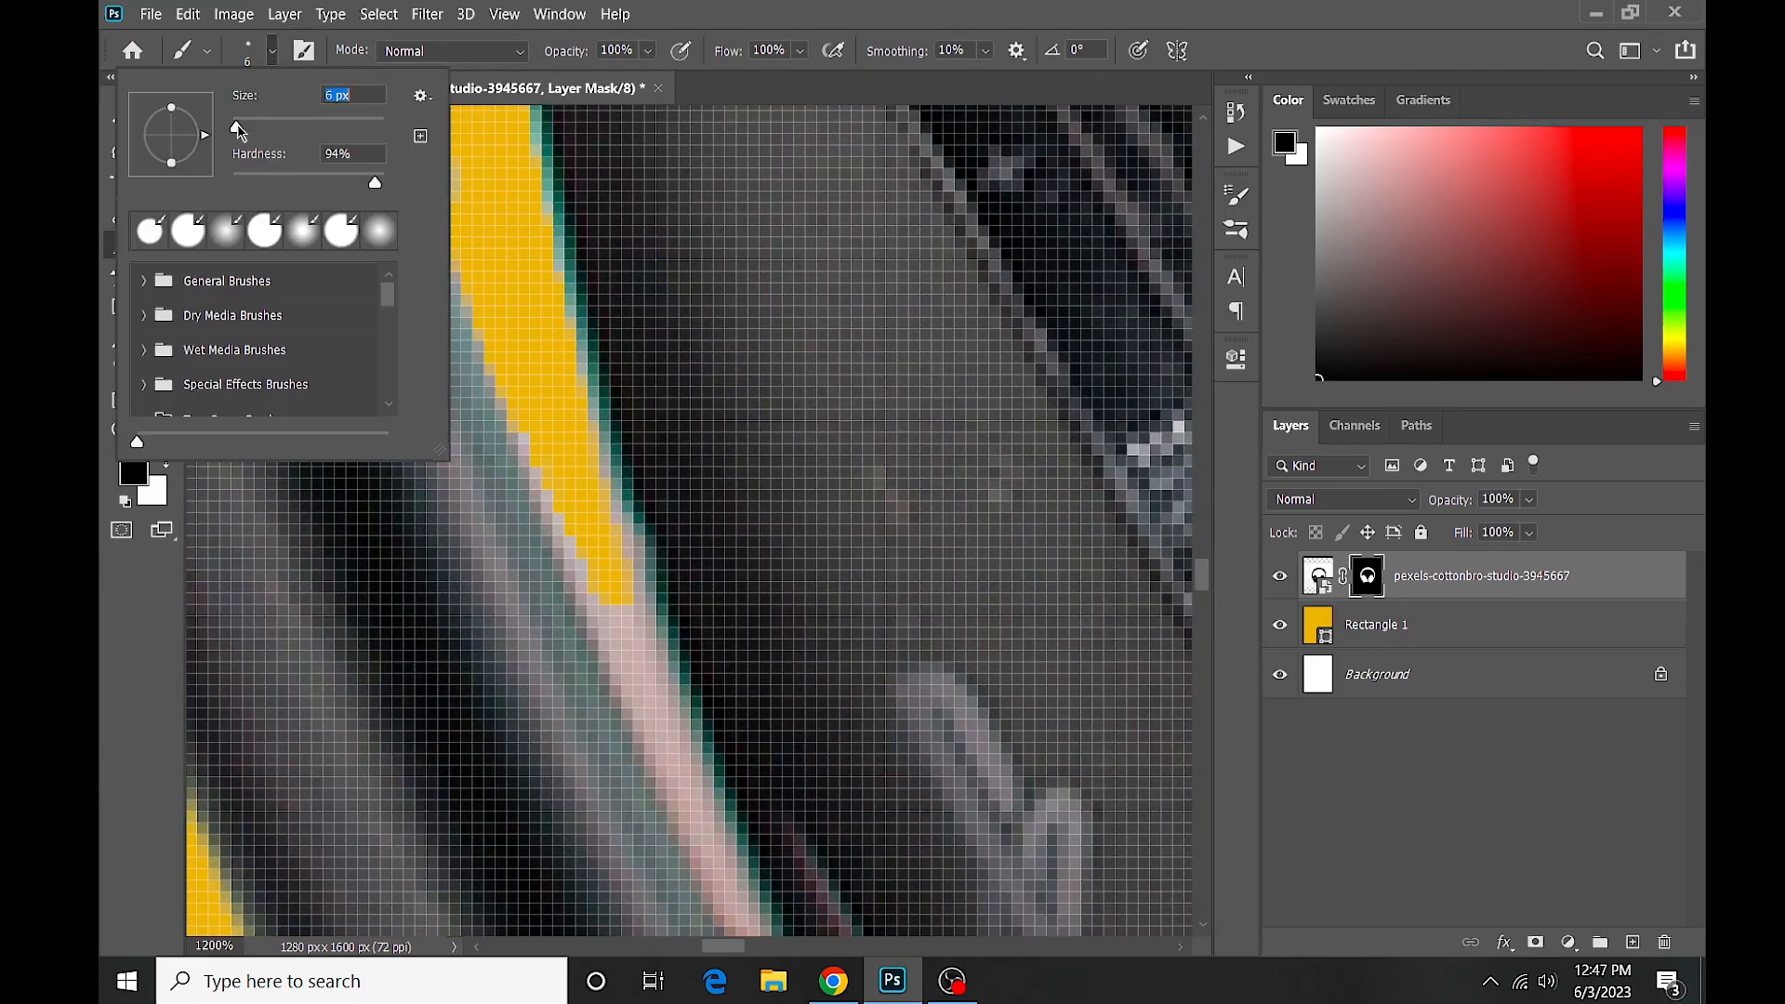
key("Return")
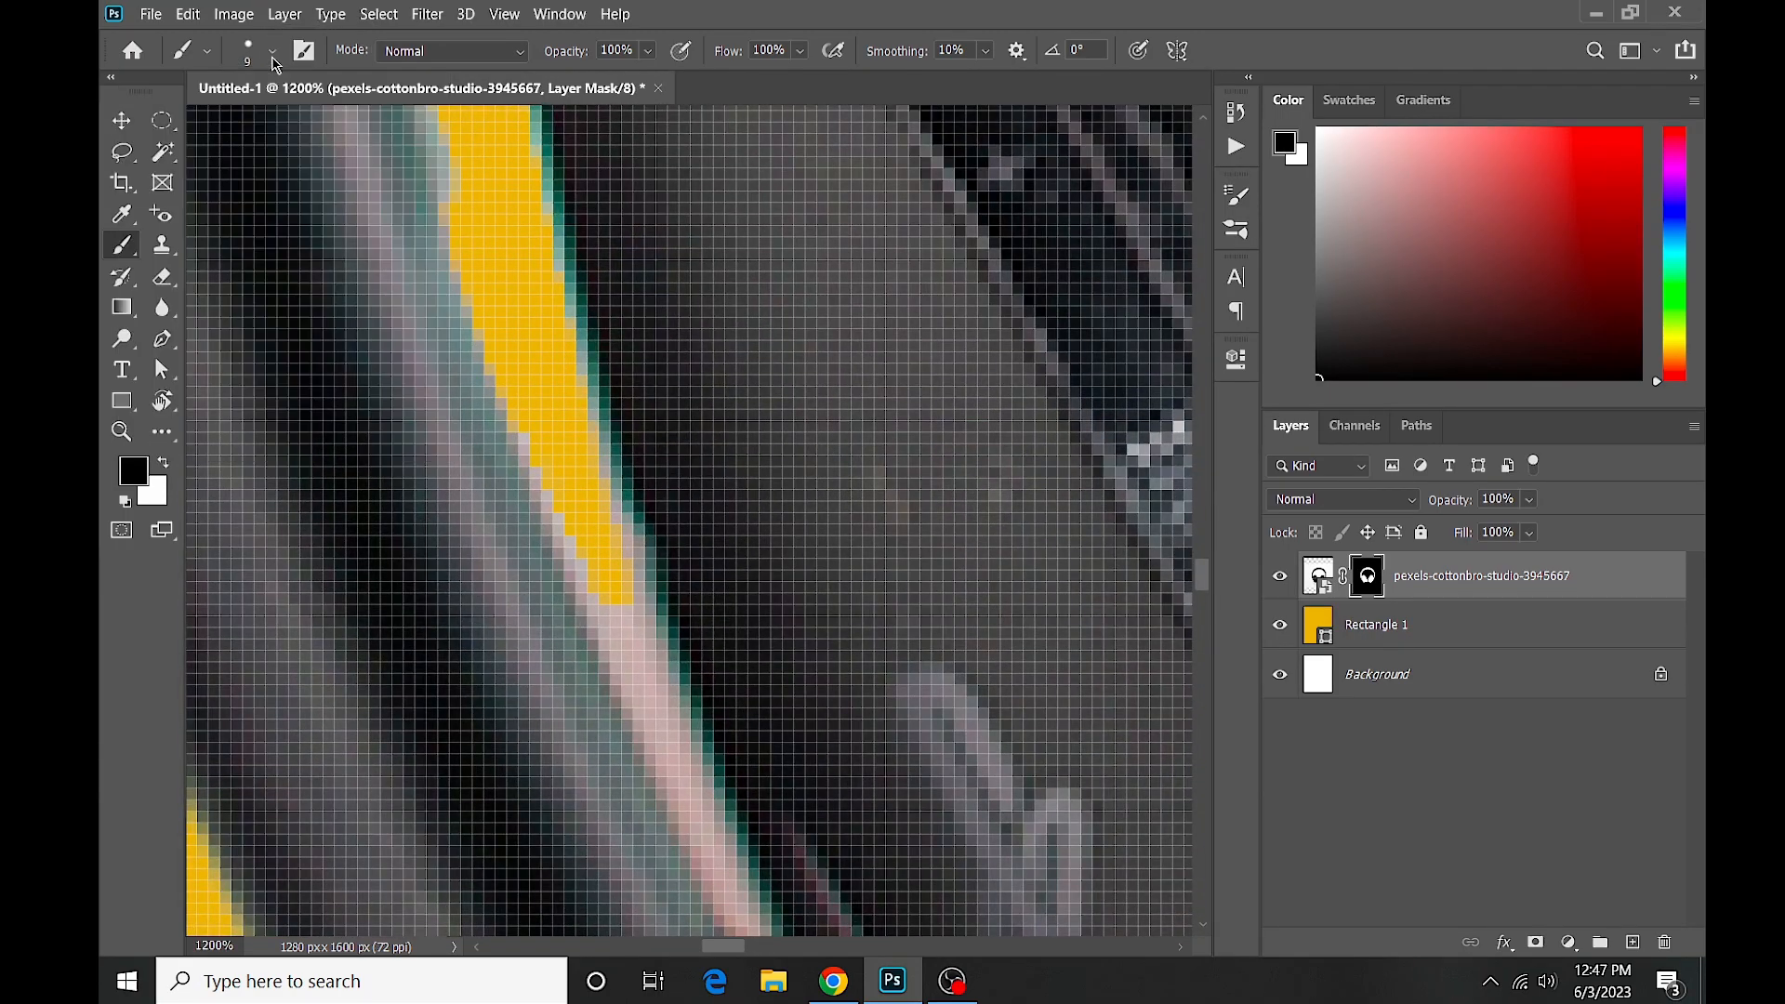
left_click_drag(621, 609, 499, 273)
left_click_drag(472, 202, 509, 622)
left_click_drag(462, 281, 509, 666)
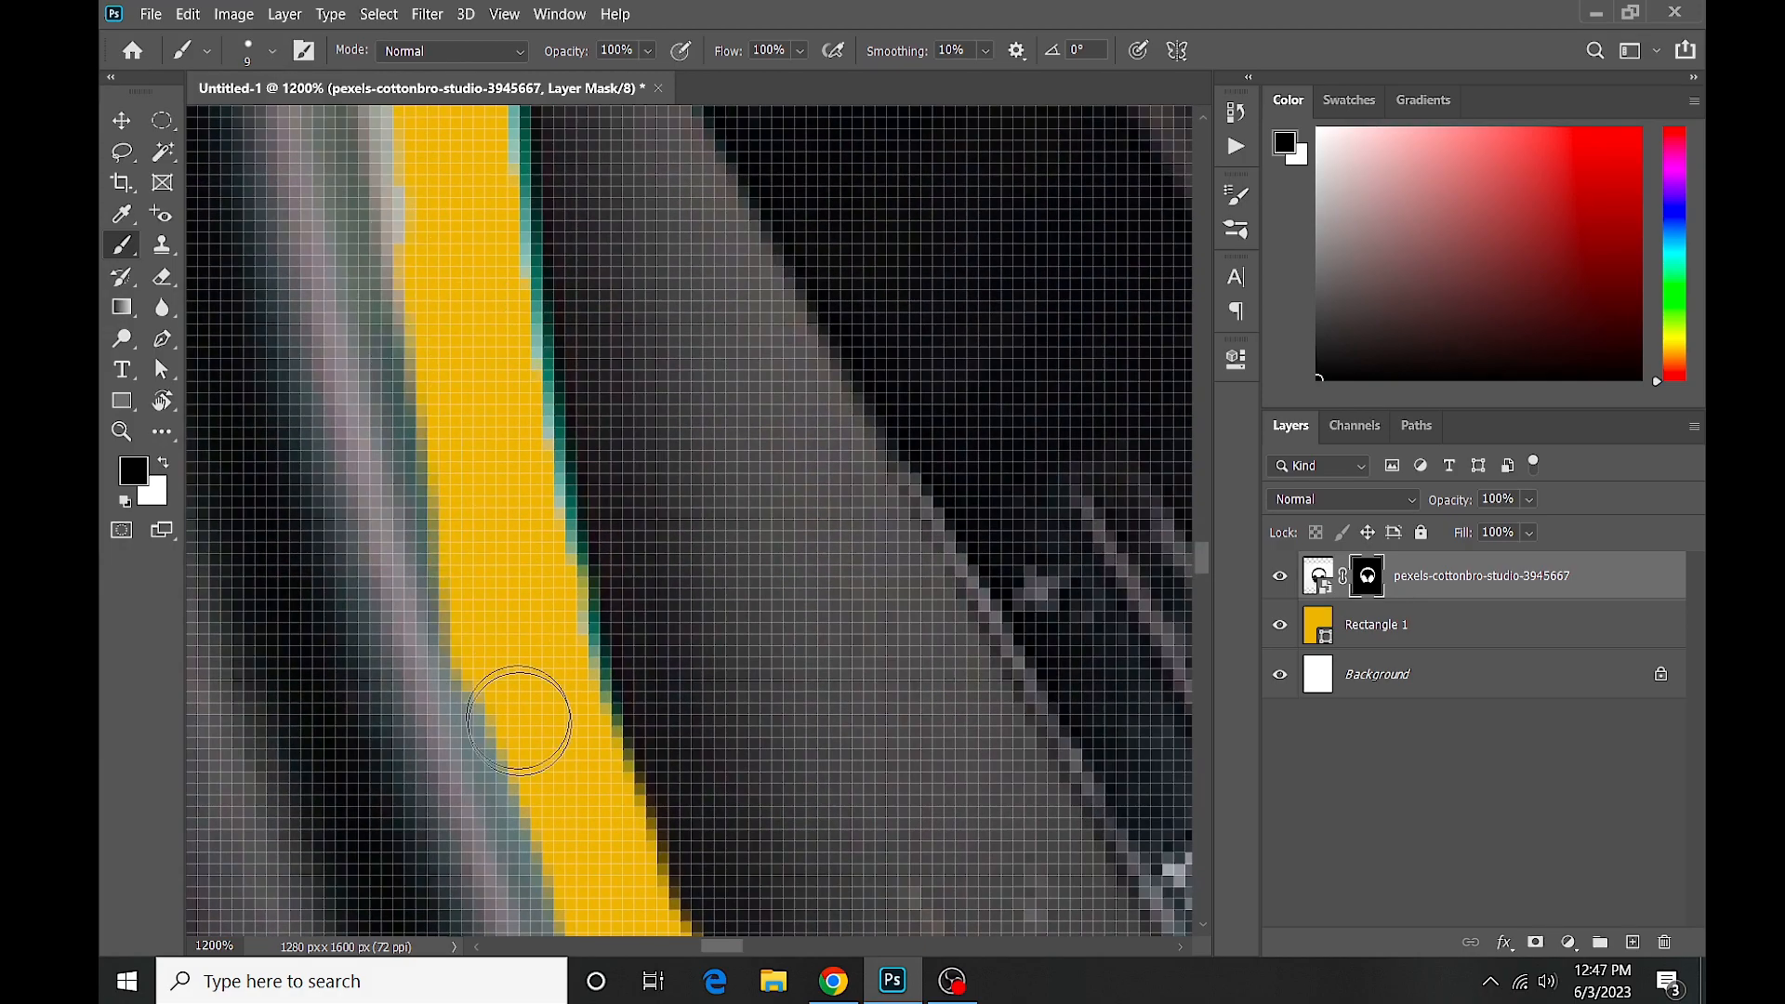
left_click_drag(437, 218, 548, 671)
left_click_drag(520, 398, 555, 764)
left_click_drag(530, 364, 563, 730)
left_click_drag(571, 329, 585, 379)
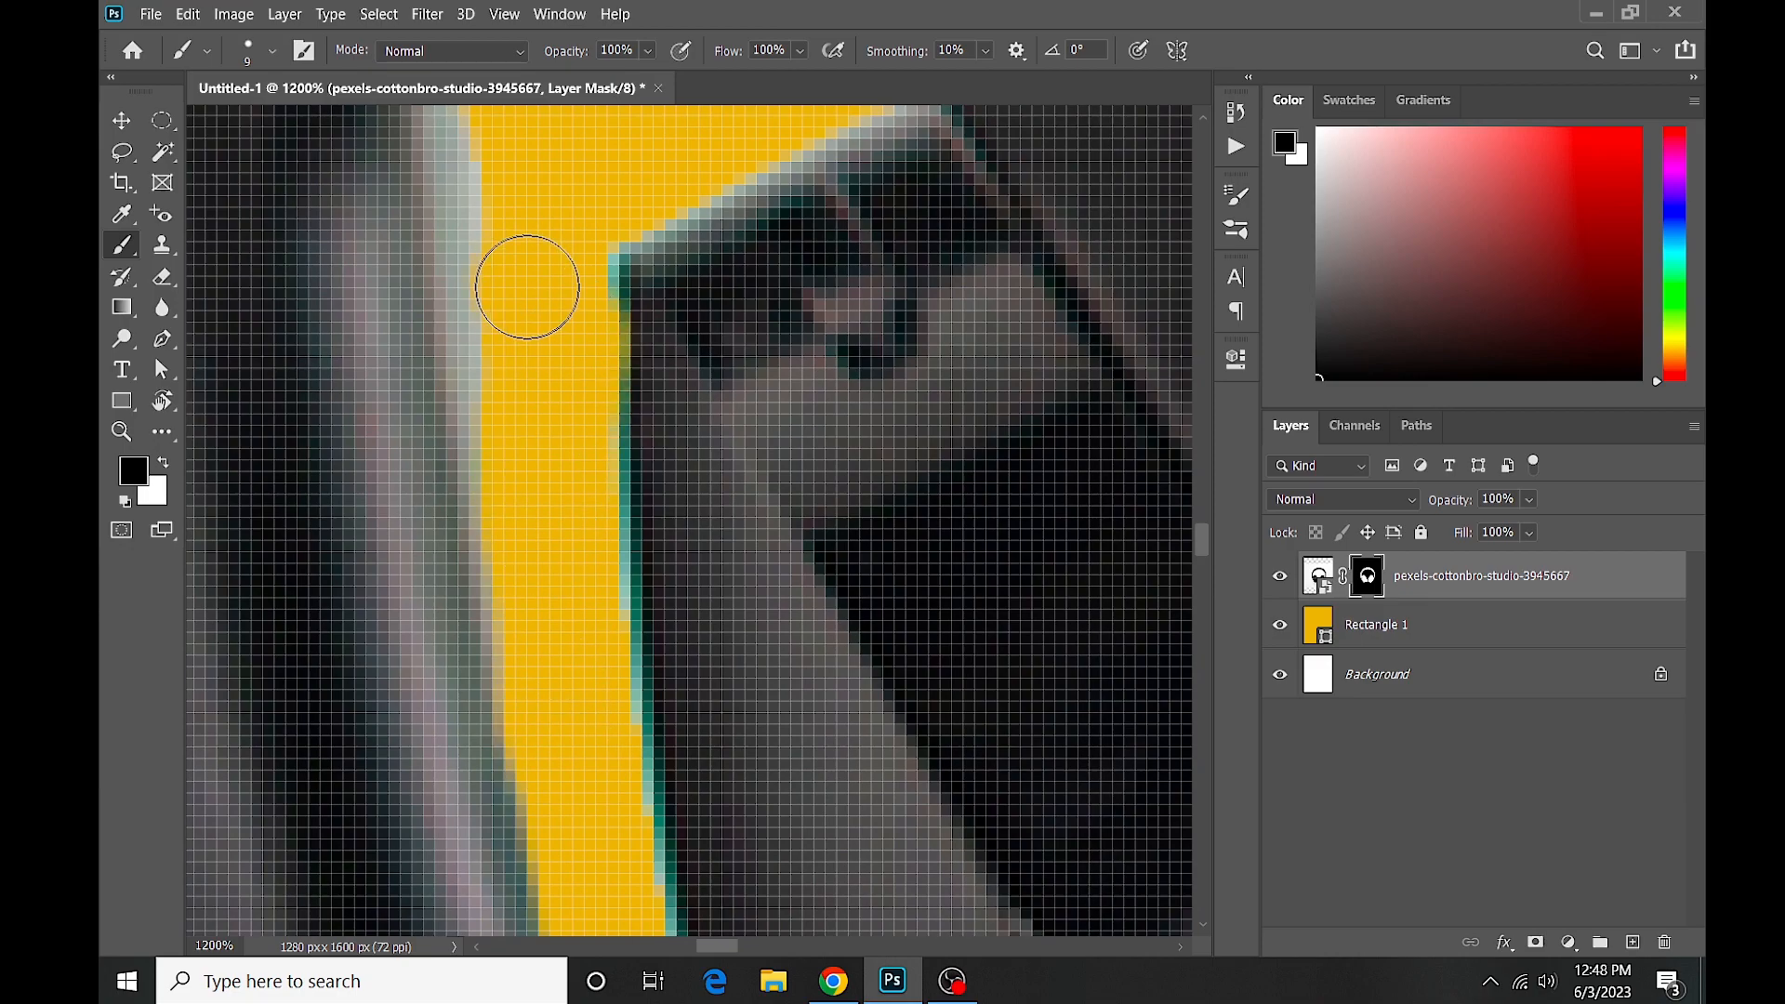
Inspect the masked edges around the left ear cup and headband, and swap the mask painting colour to white.
scroll(652, 334, "down", 9)
scroll(744, 386, "up", 2)
left_click_drag(1043, 464, 777, 472)
scroll(223, 427, "up", 3)
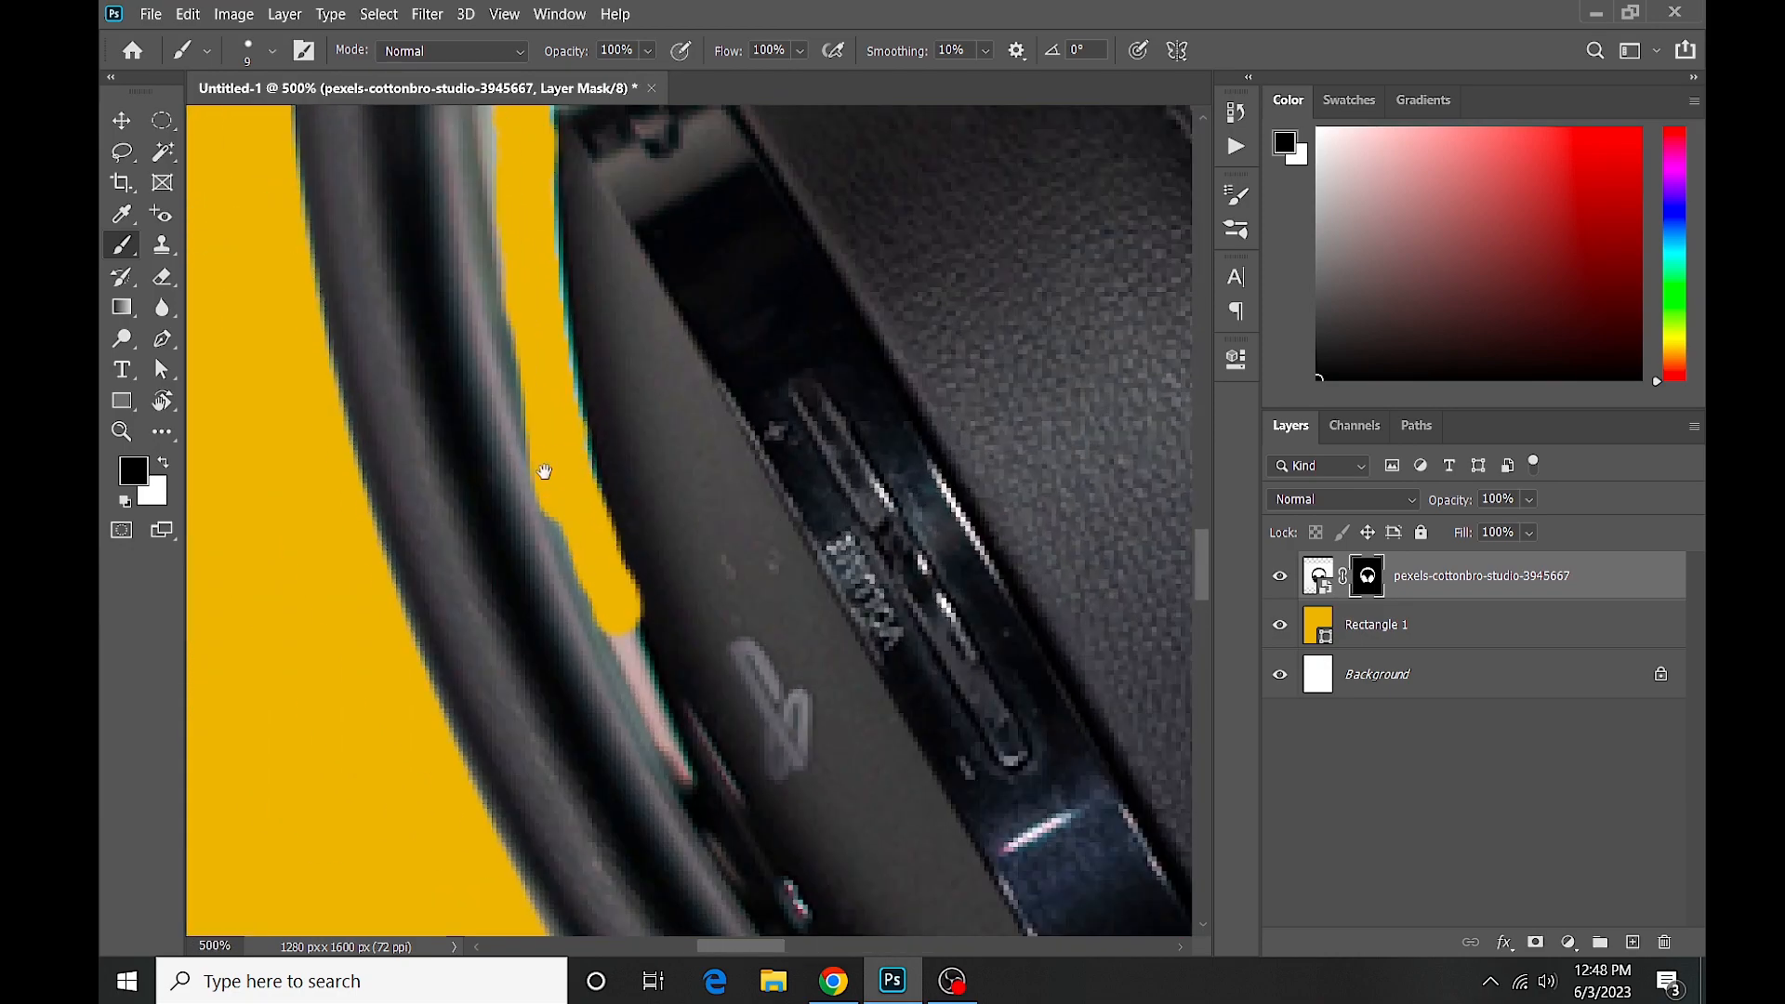
key("x")
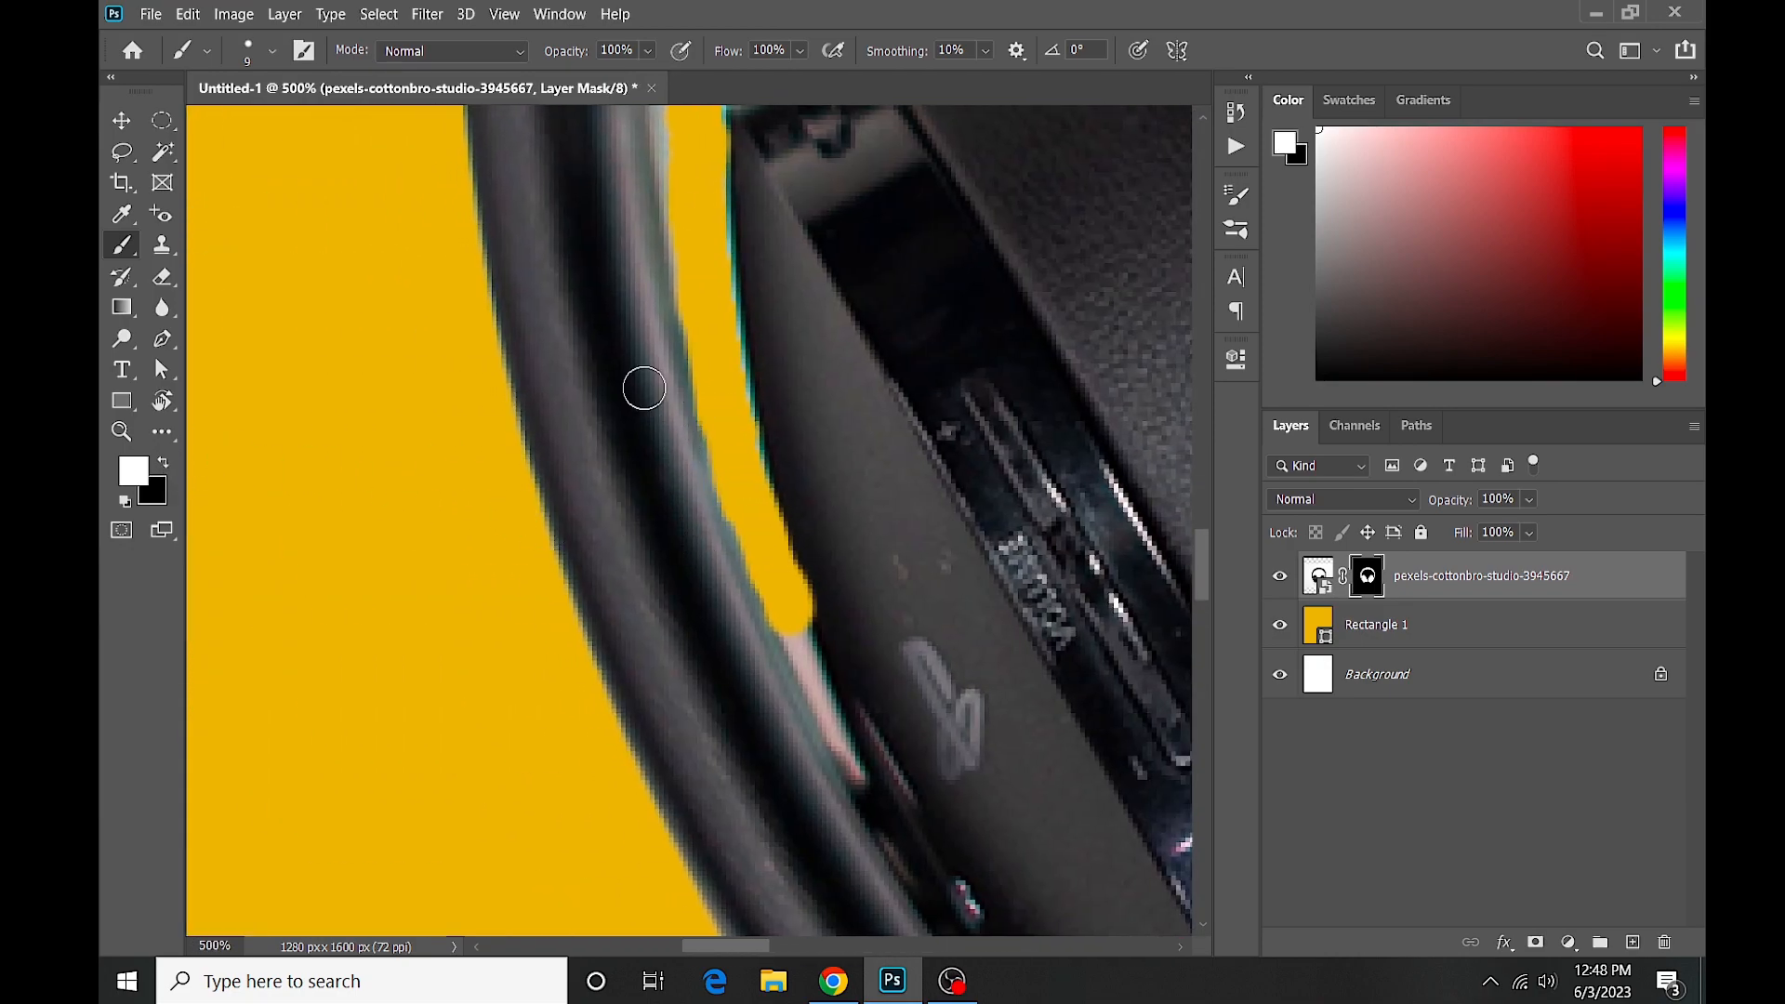
scroll(1075, 626, "down", 5)
left_click_drag(983, 550, 999, 566)
scroll(946, 632, "down", 4)
Add a Gradient Overlay to the yellow background rectangle and open its gradient for editing.
left_click(124, 119)
left_click(780, 279)
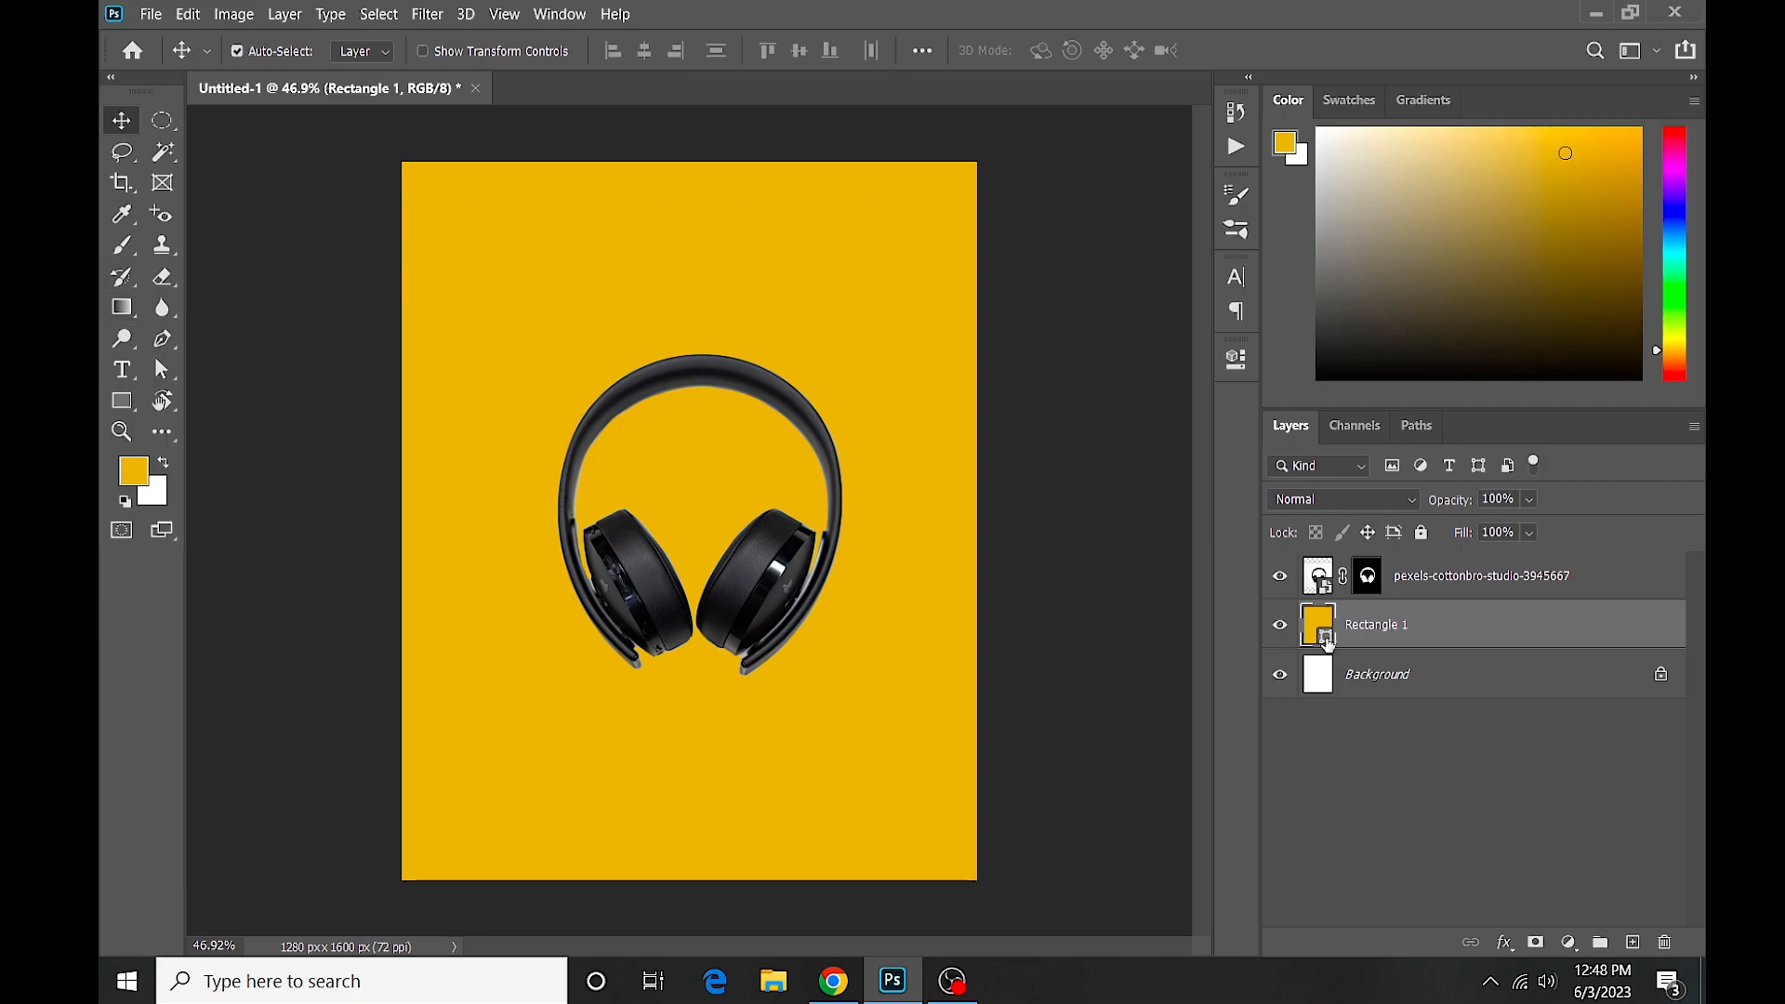
double_click(1538, 628)
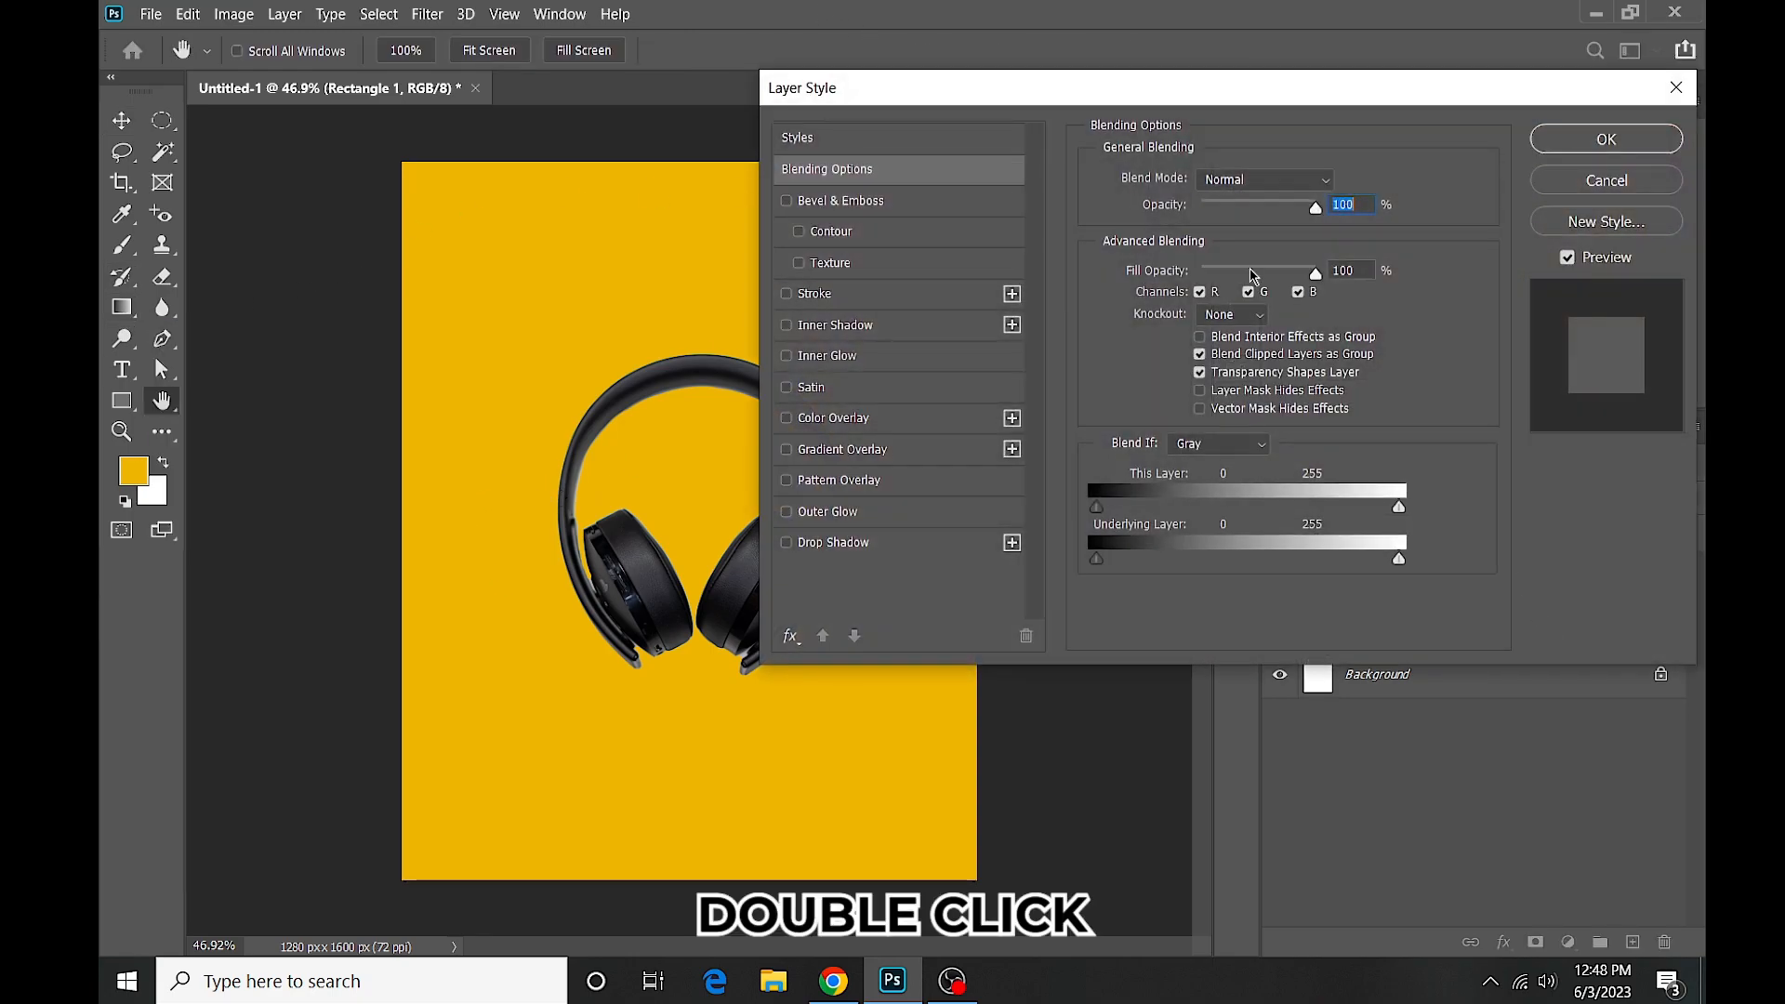
left_click_drag(1265, 90, 1434, 93)
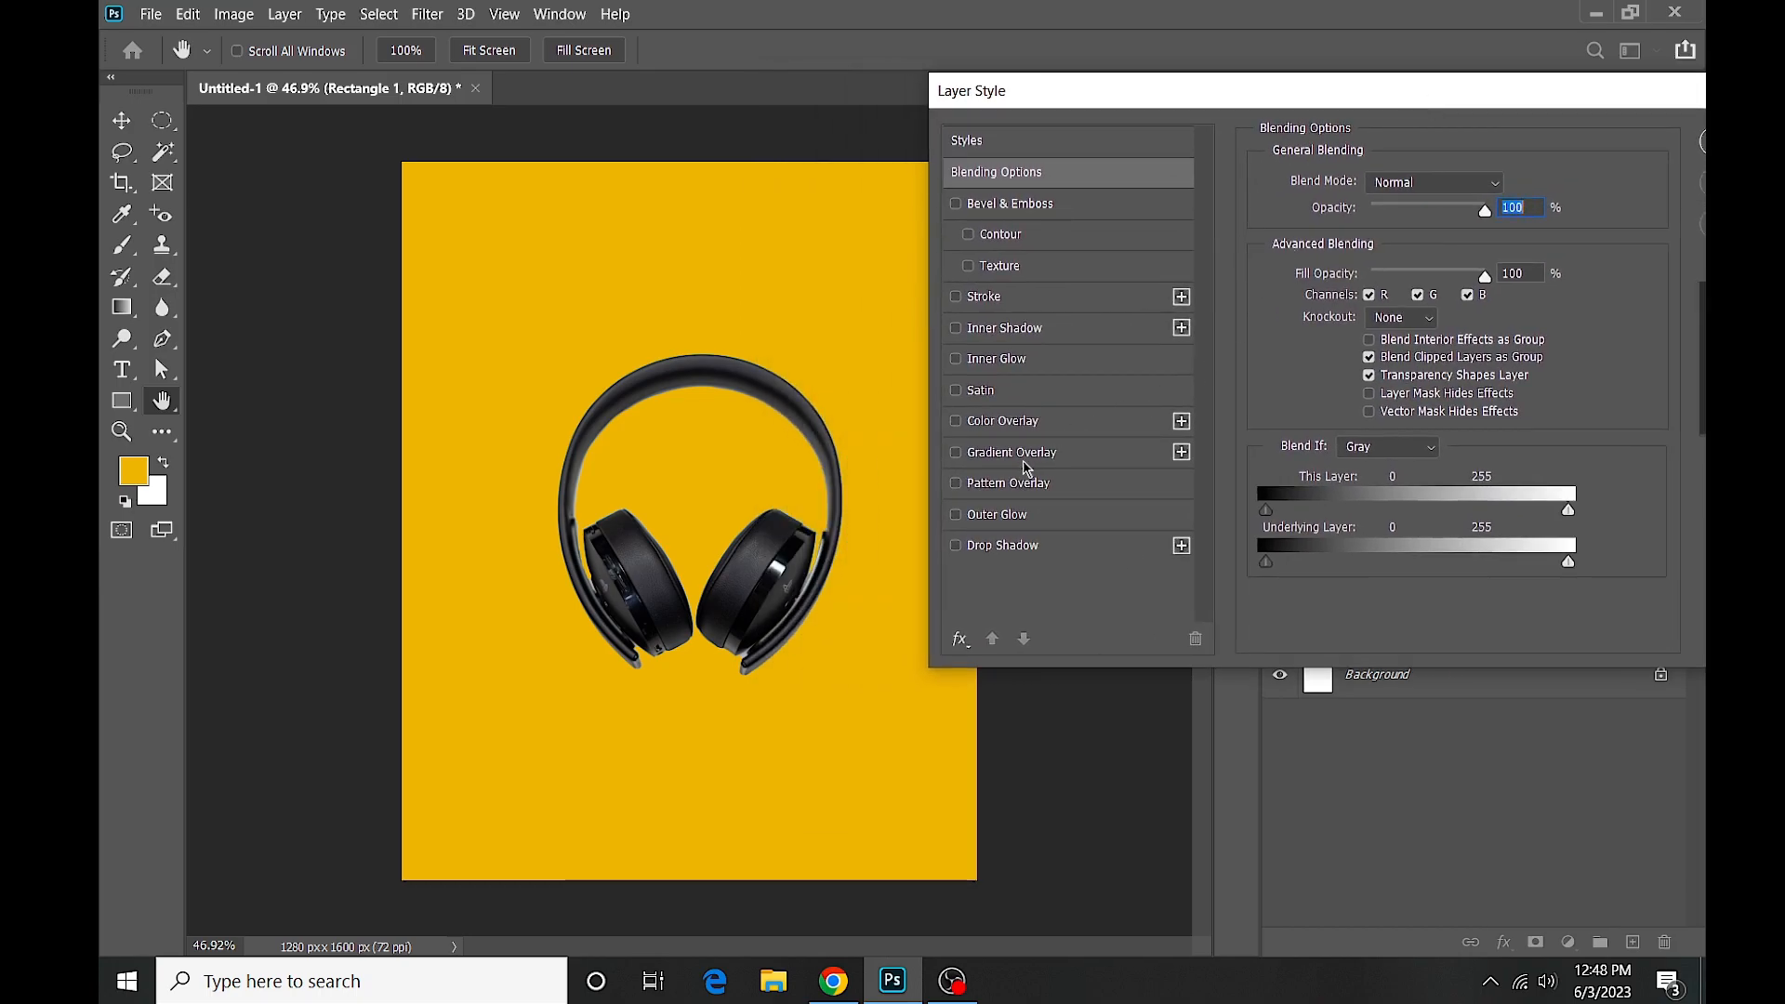
left_click(956, 453)
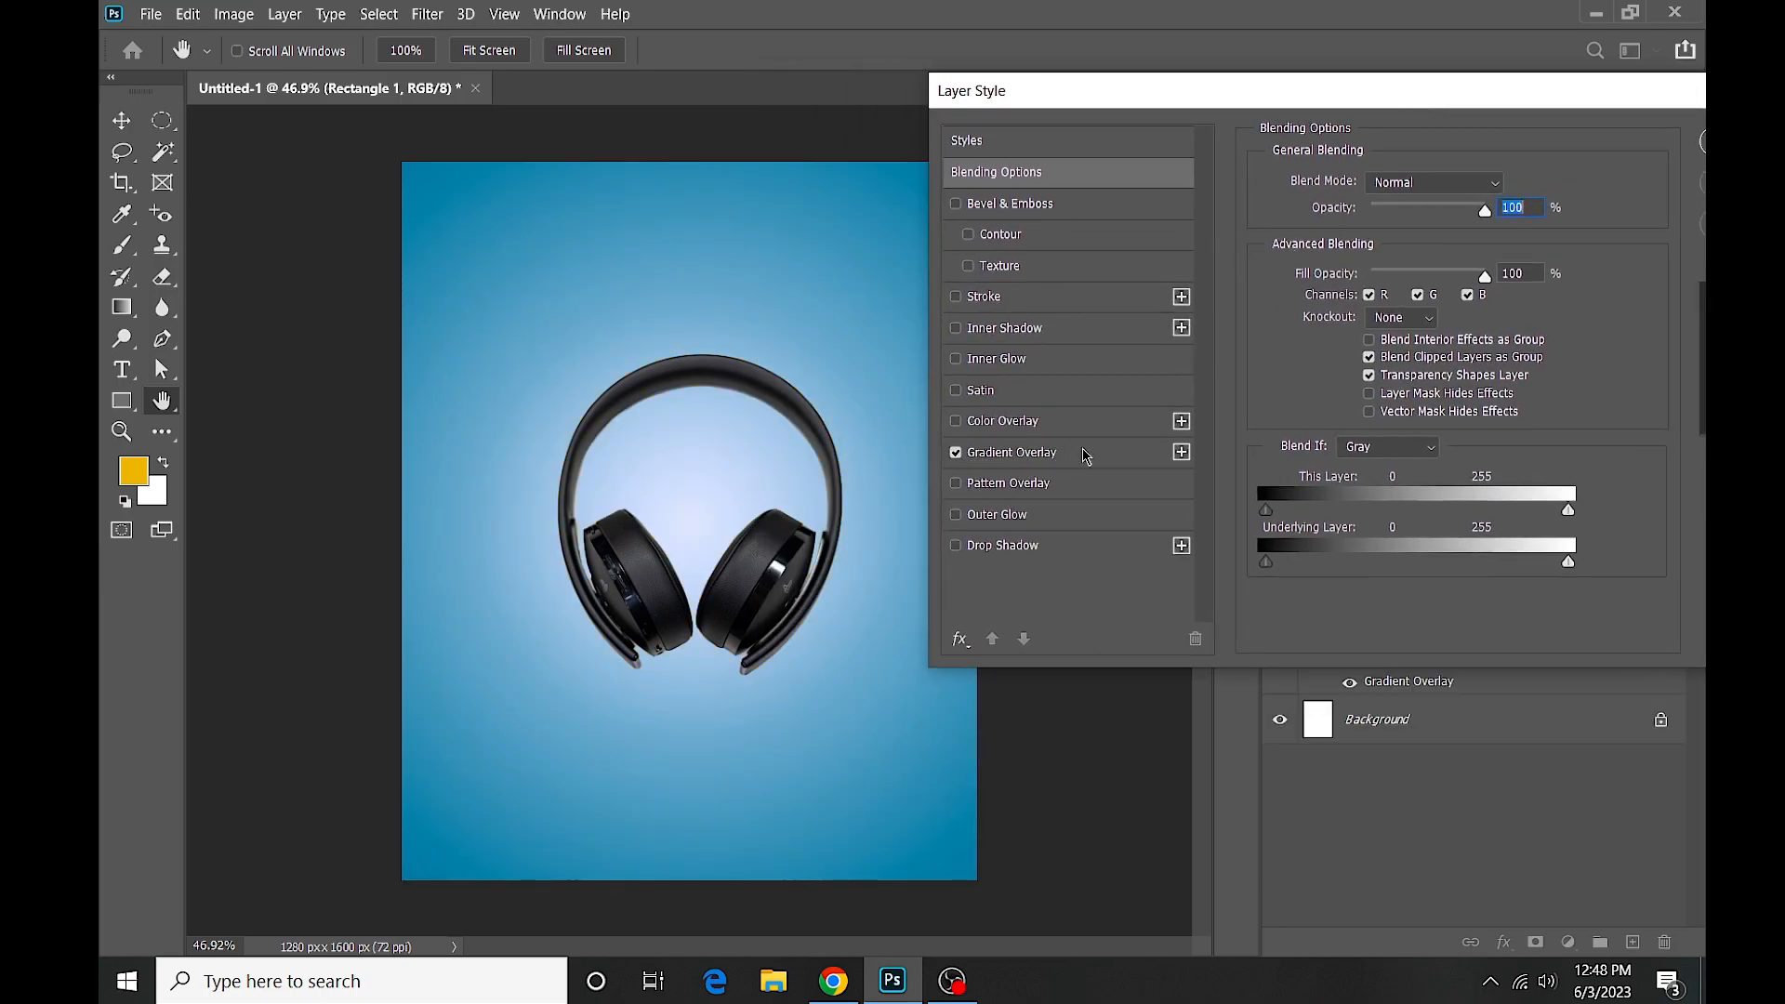
left_click(1086, 453)
left_click(1456, 241)
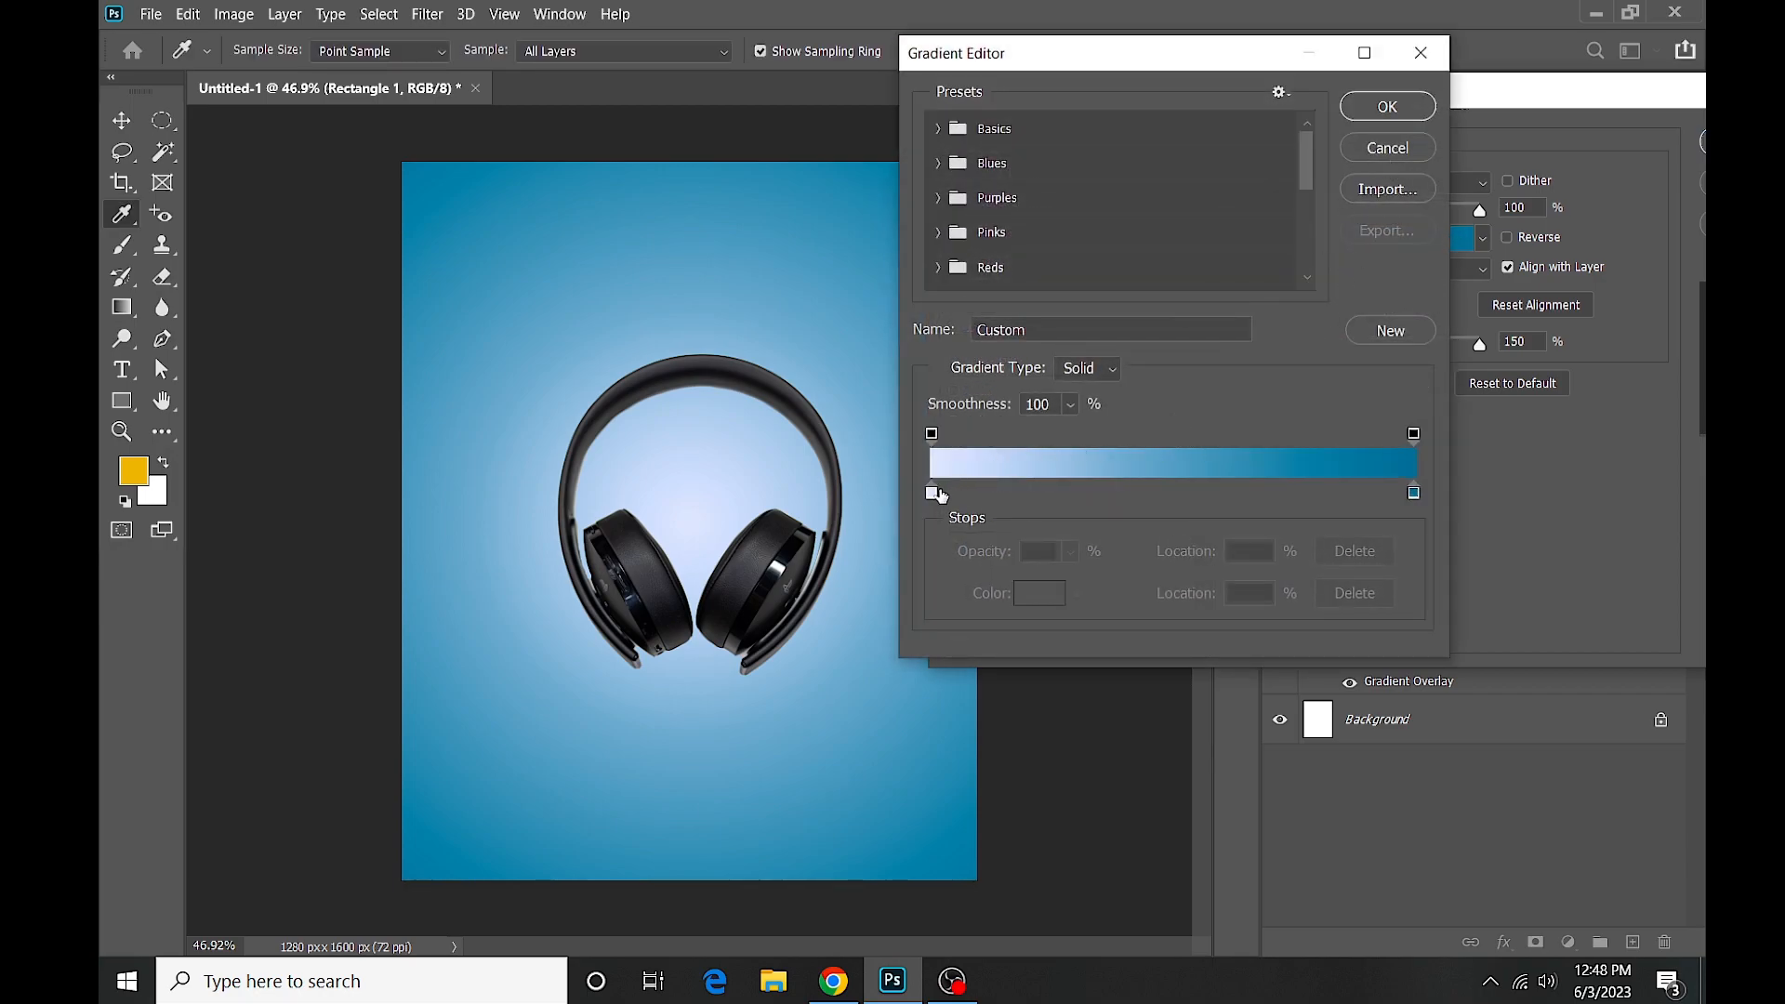
Set the gradient's blue end colour stop to black (#000000).
left_click(1414, 493)
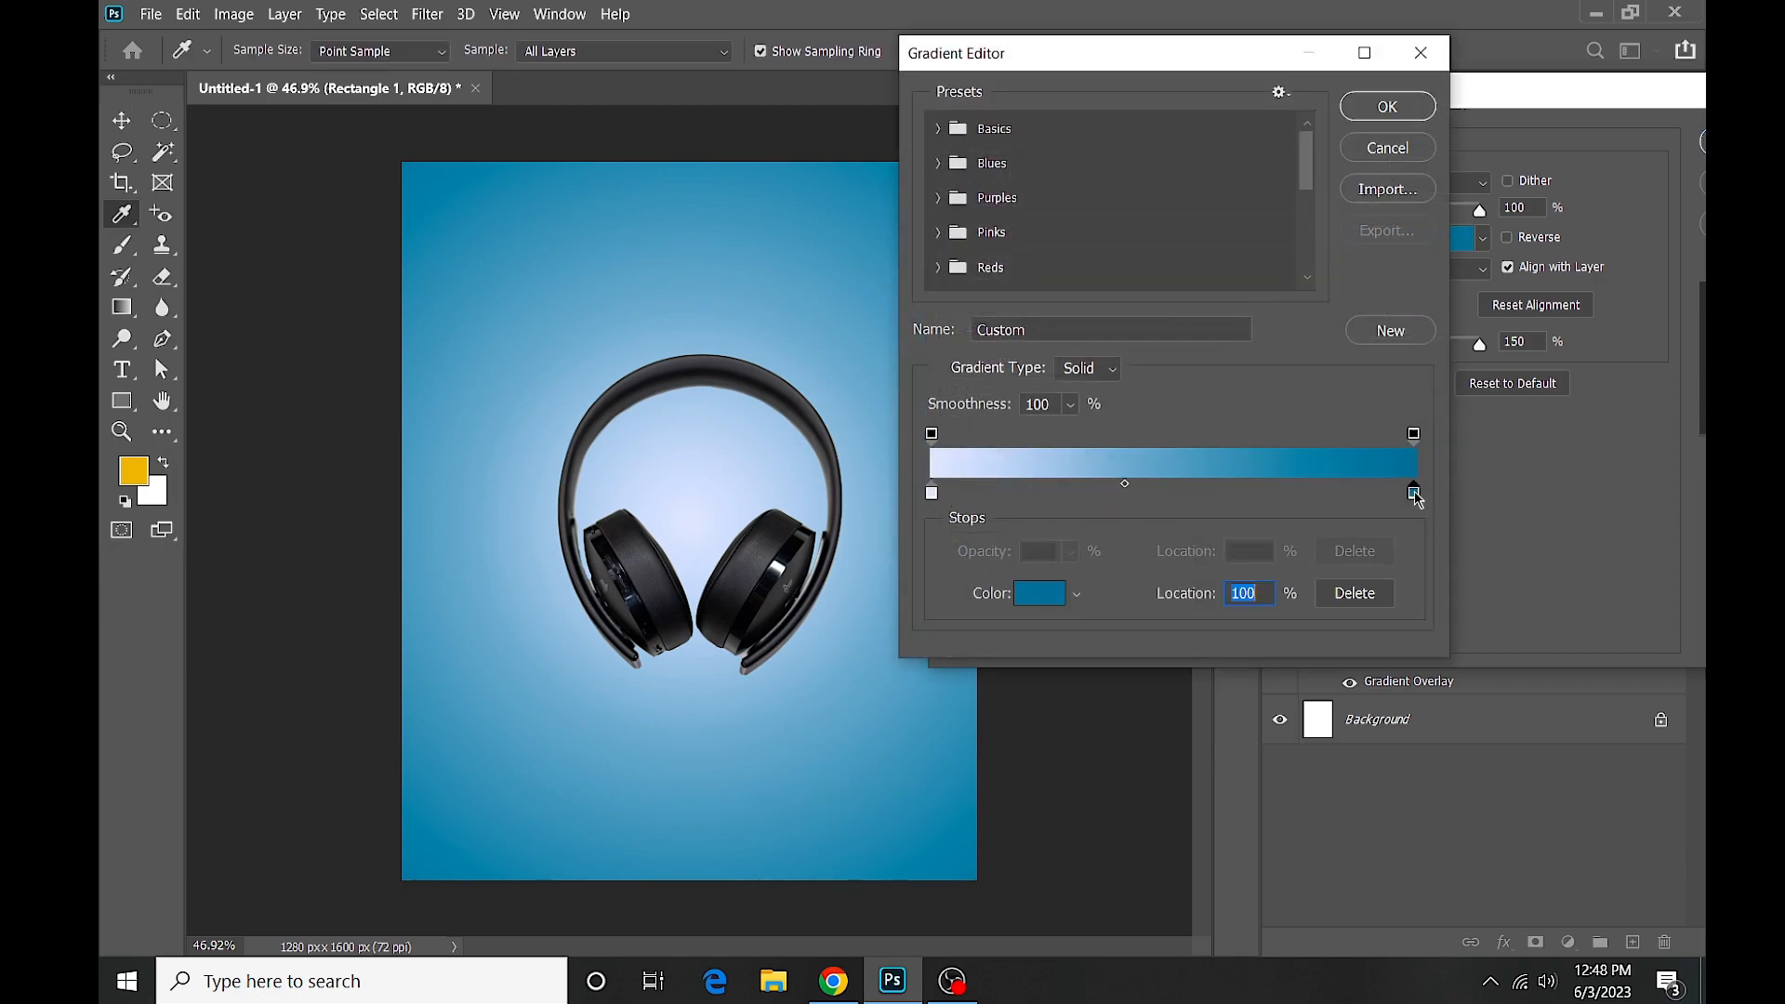
double_click(1414, 494)
left_click_drag(1200, 491, 1077, 537)
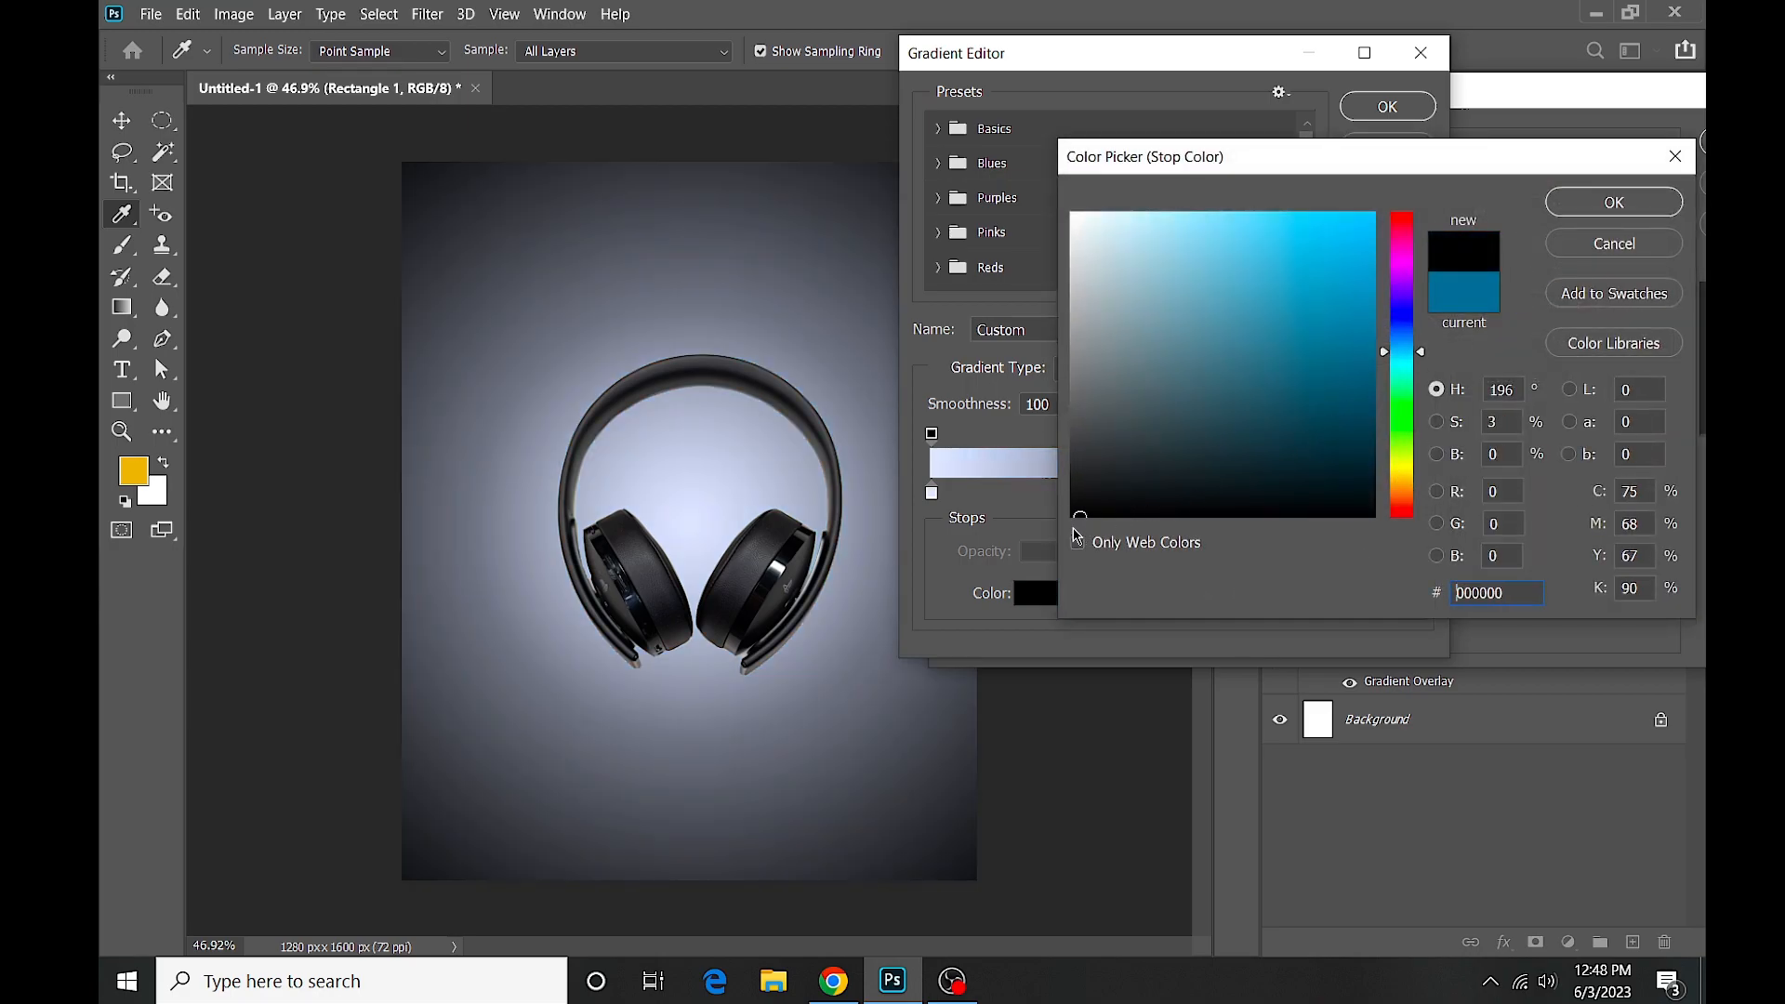
left_click(1629, 206)
Change the gradient's pale blue starting colour stop to a neutral mid grey.
double_click(932, 493)
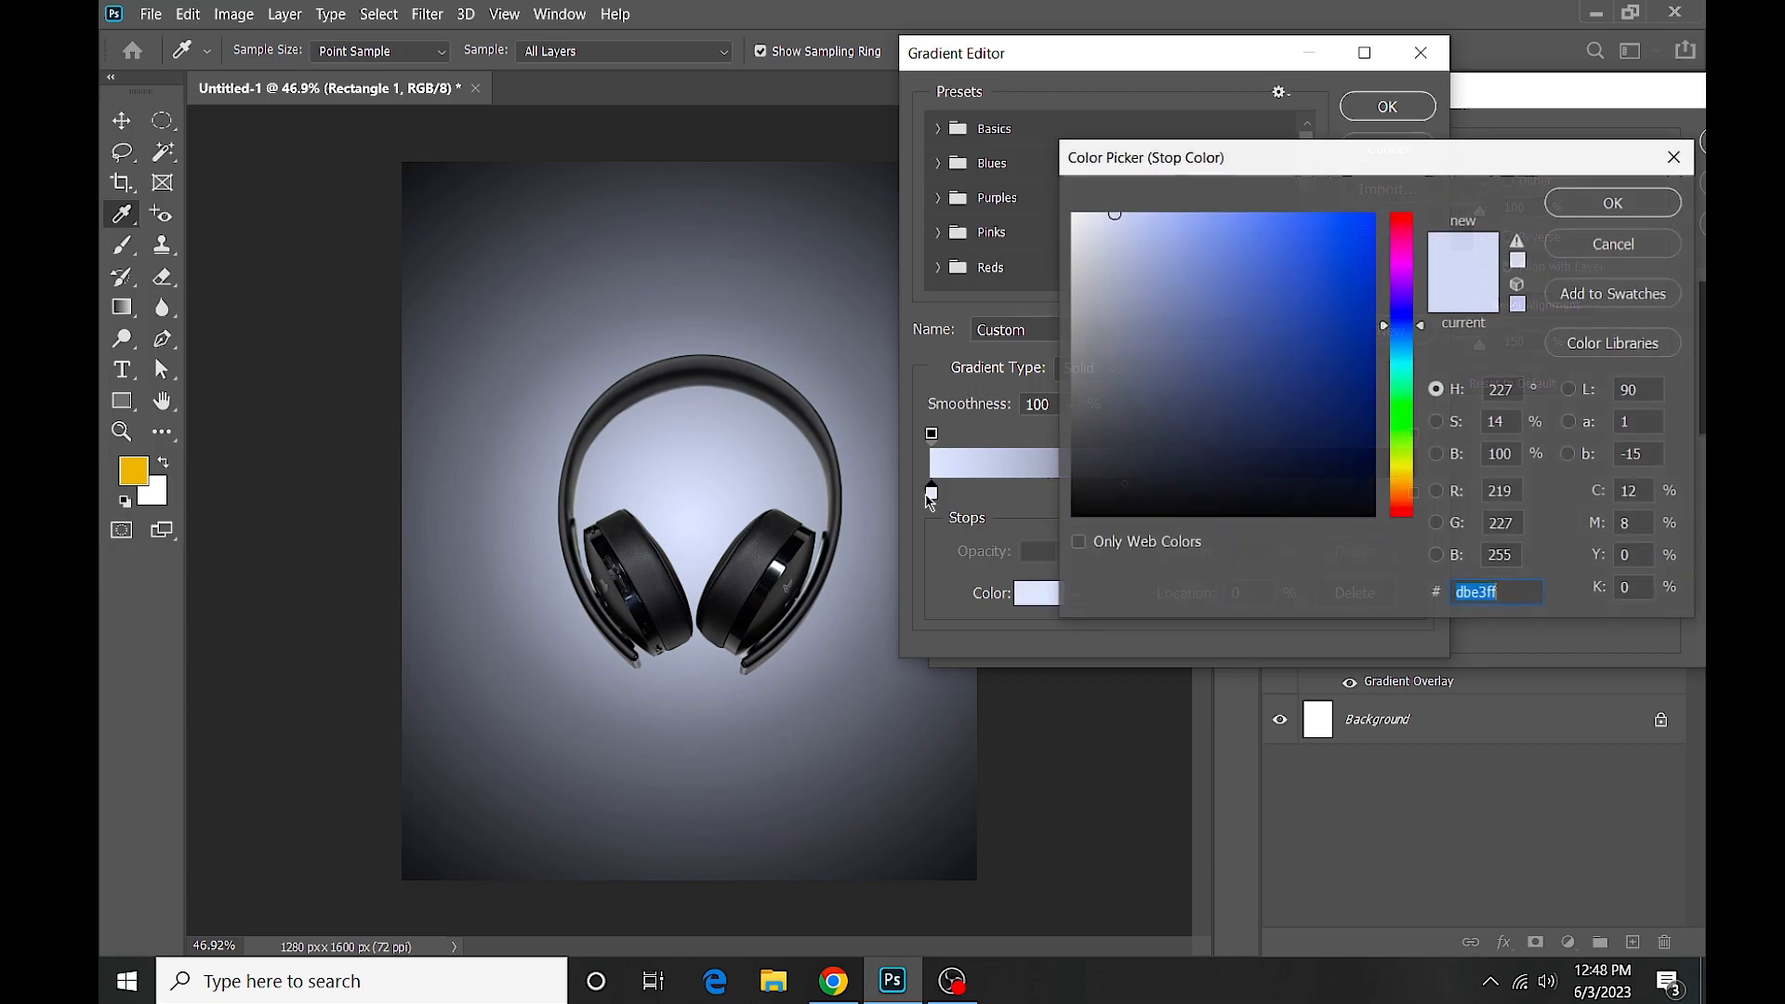
mouse_move(1131, 246)
left_mouse_down()
mouse_move(1072, 412)
mouse_move(1047, 374)
left_mouse_up()
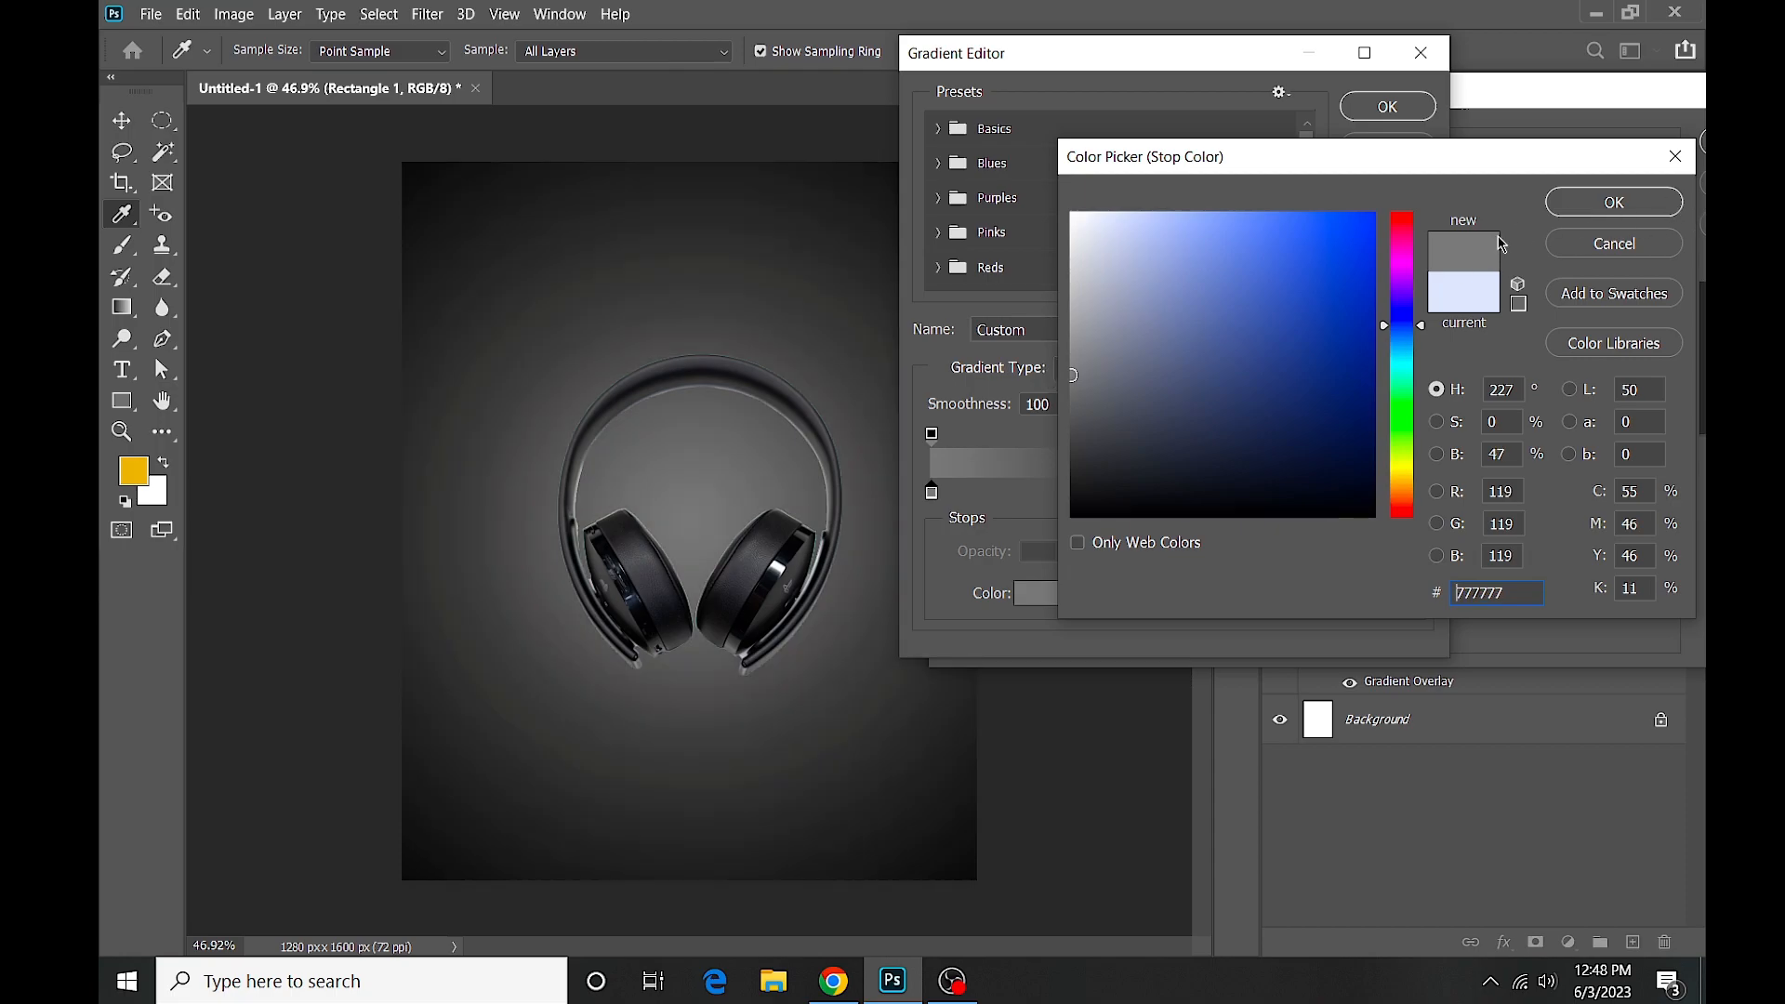
left_click_drag(1068, 383, 1067, 407)
left_click(1616, 205)
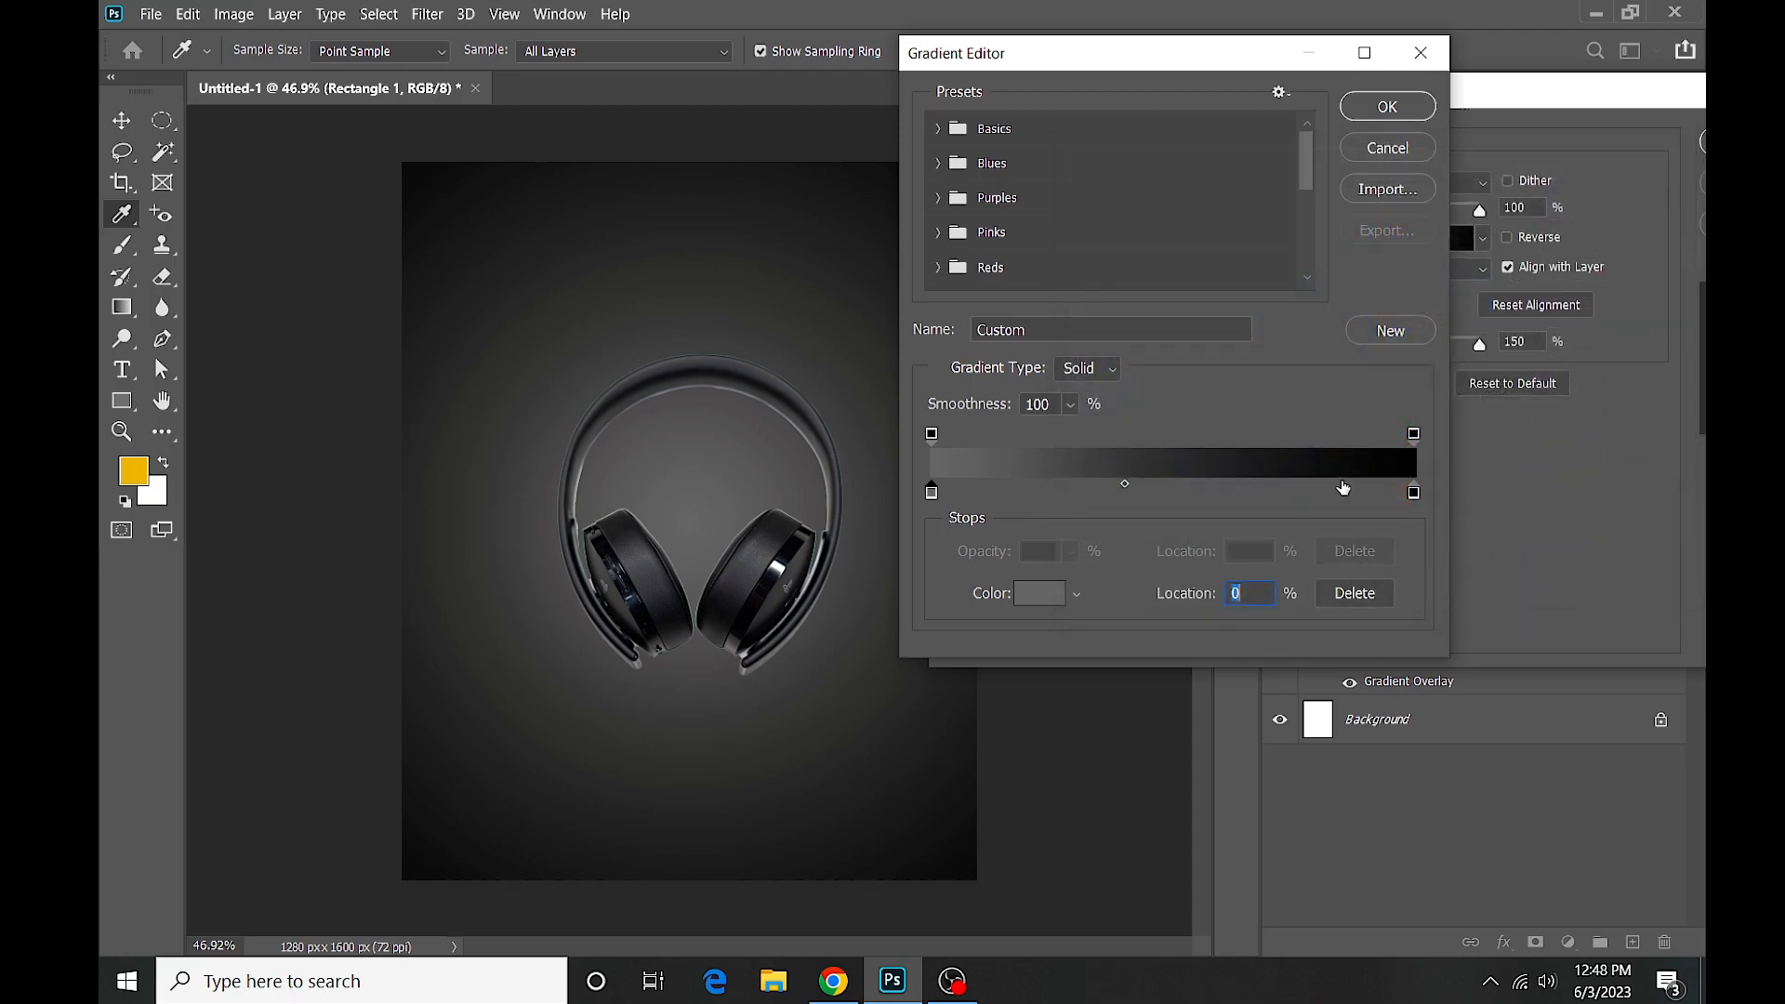
Set the gradient's end colour stop to dark grey #2c2c2c at 99% and apply the gradient overlay.
double_click(1411, 495)
left_click_drag(1104, 482, 1072, 465)
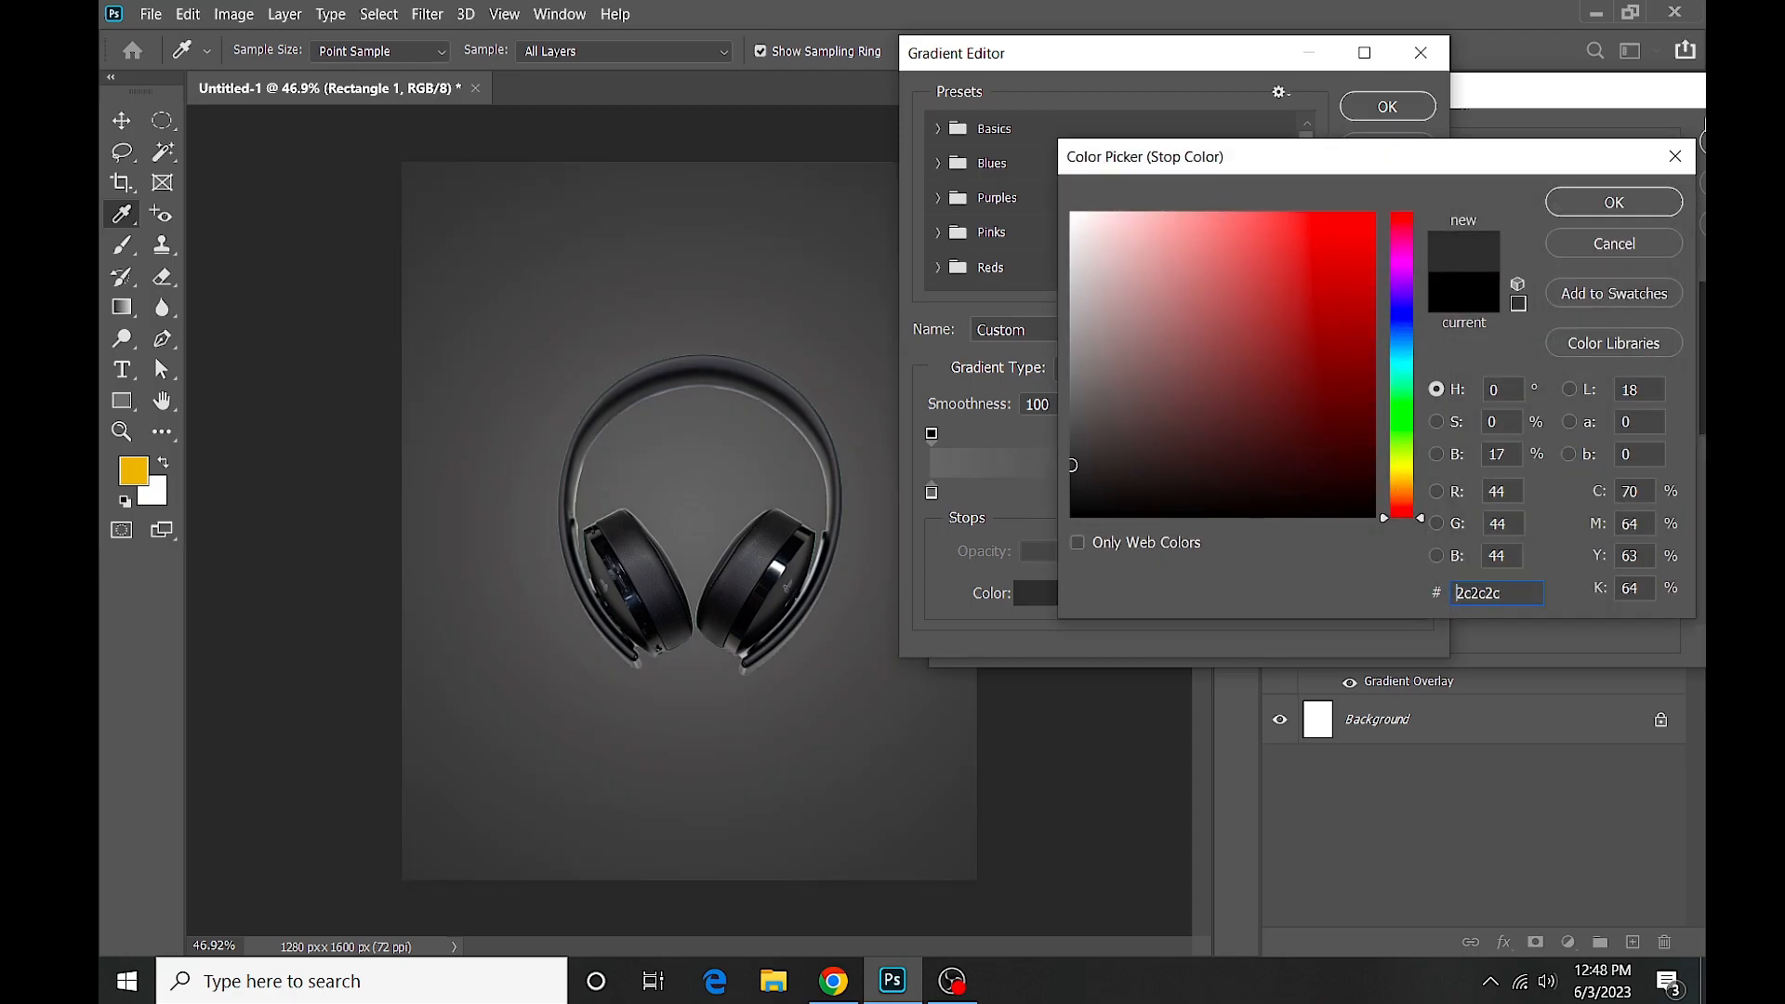
left_click(1606, 201)
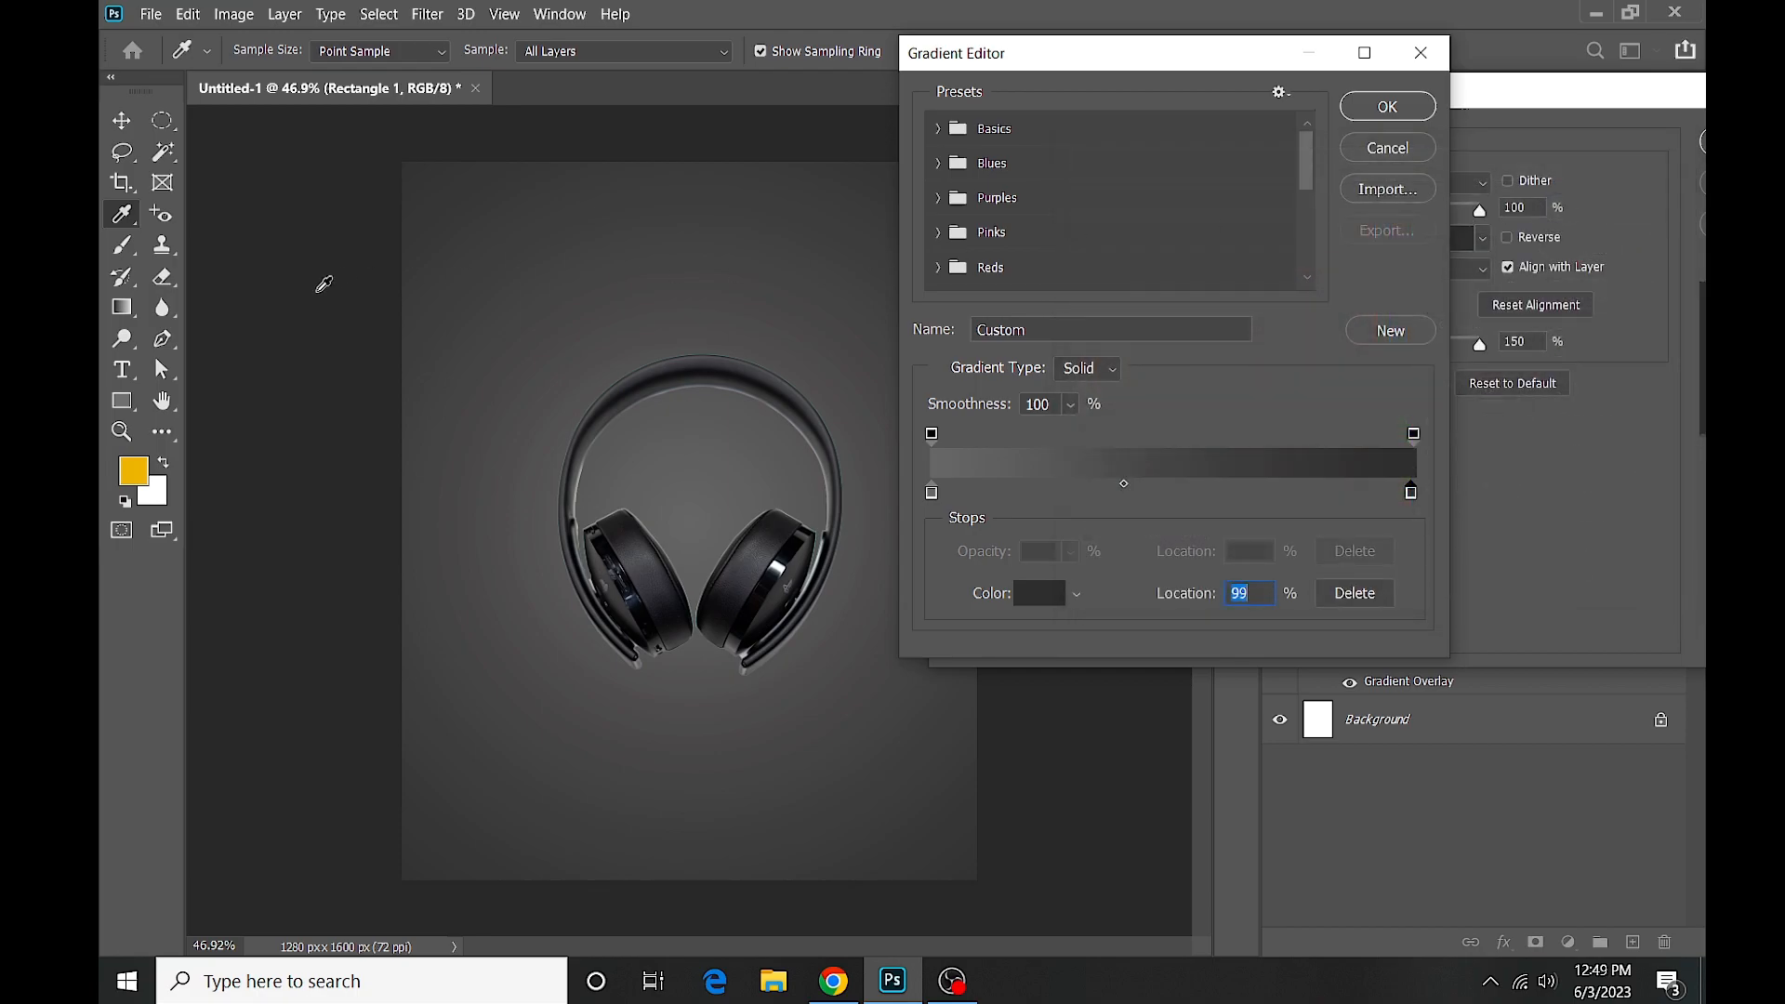
left_click(1405, 113)
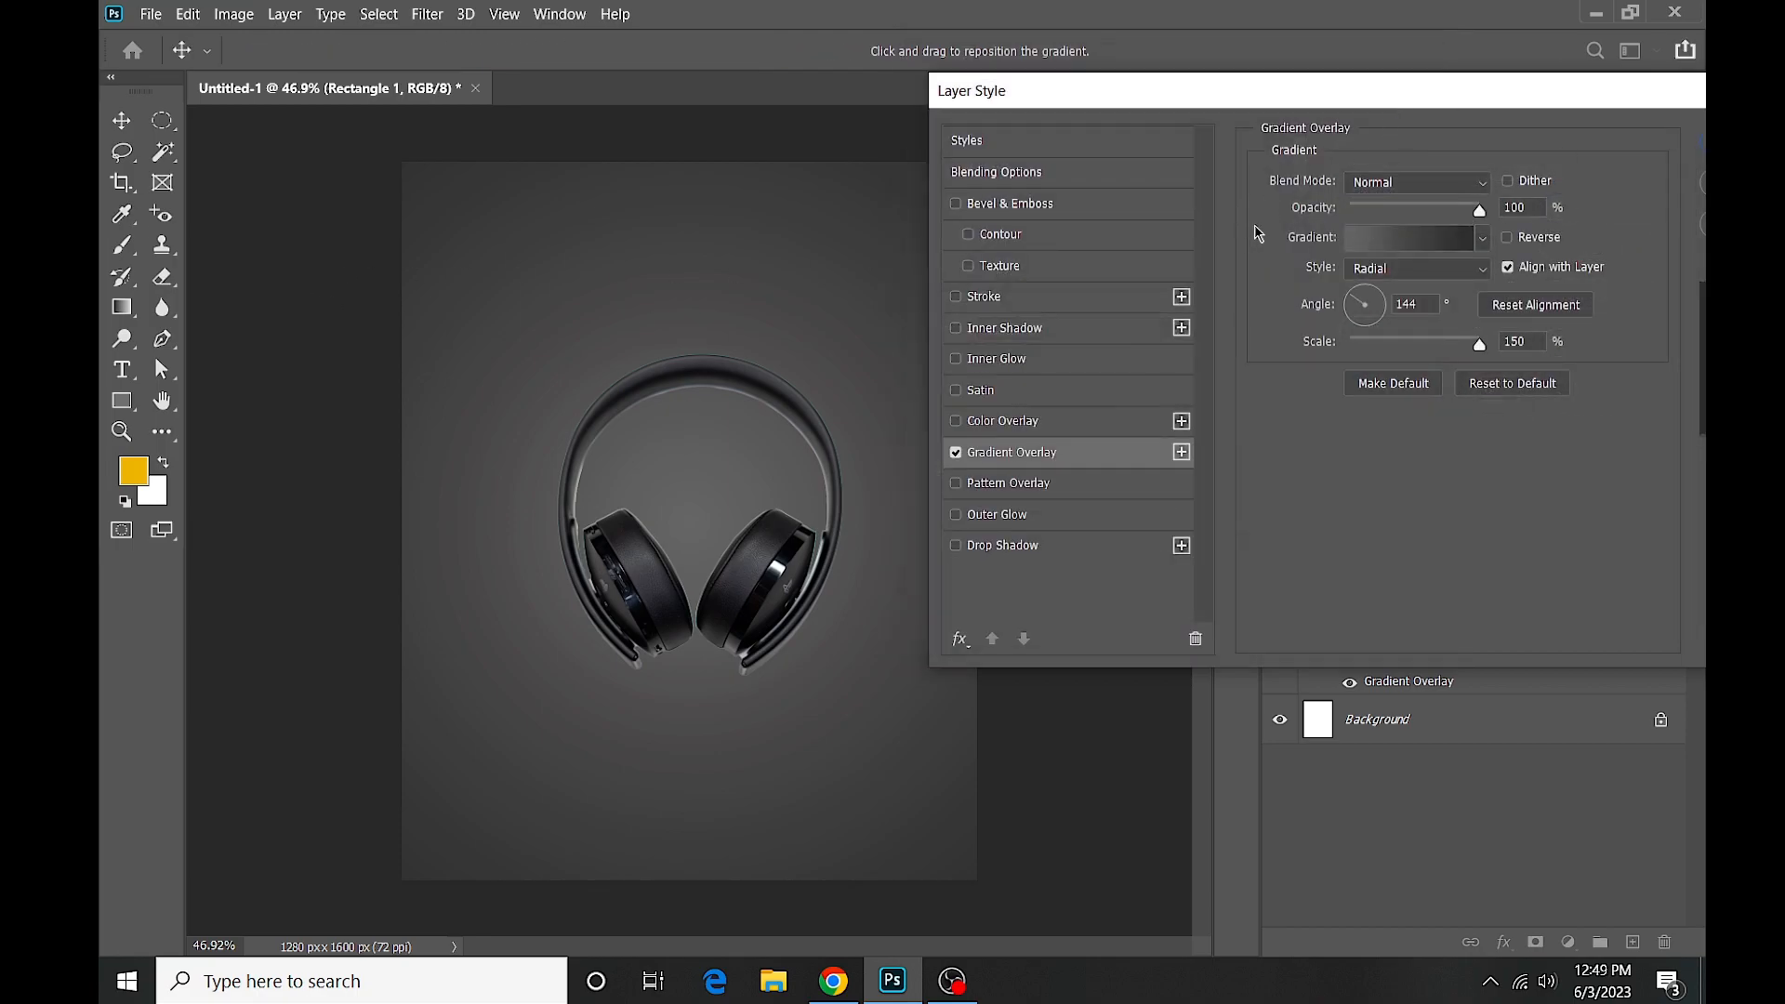
left_click_drag(1604, 92, 1420, 93)
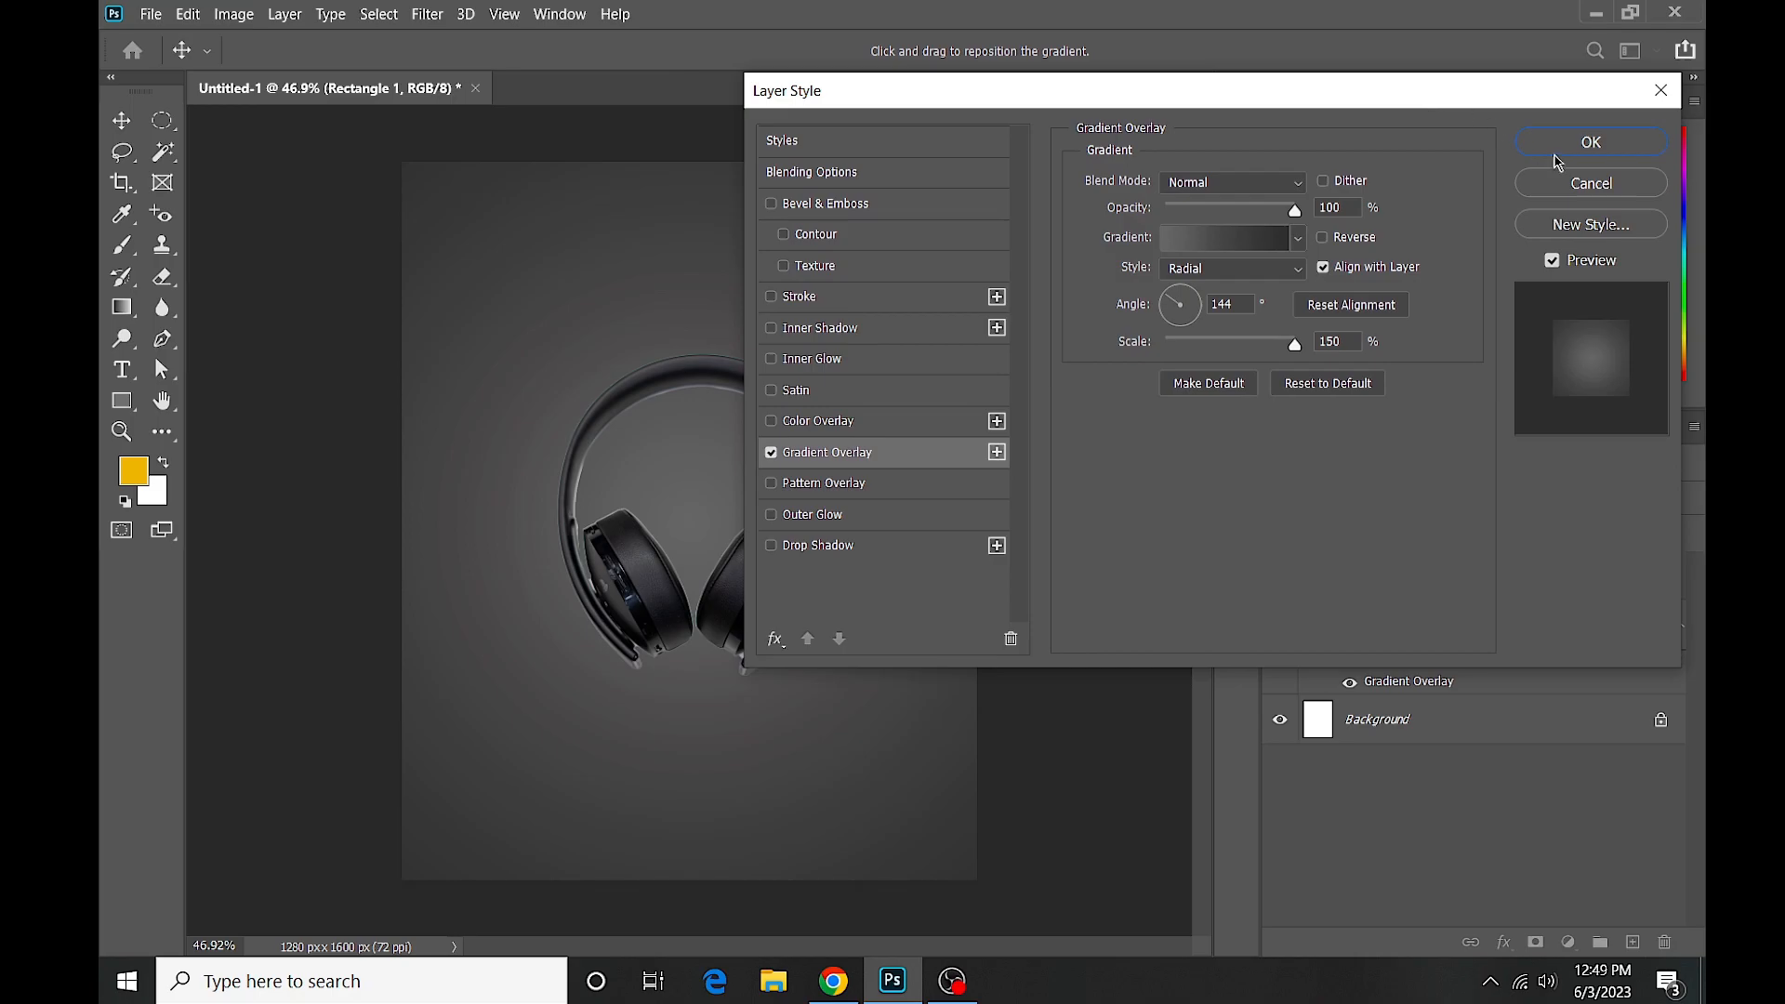
left_click(1591, 143)
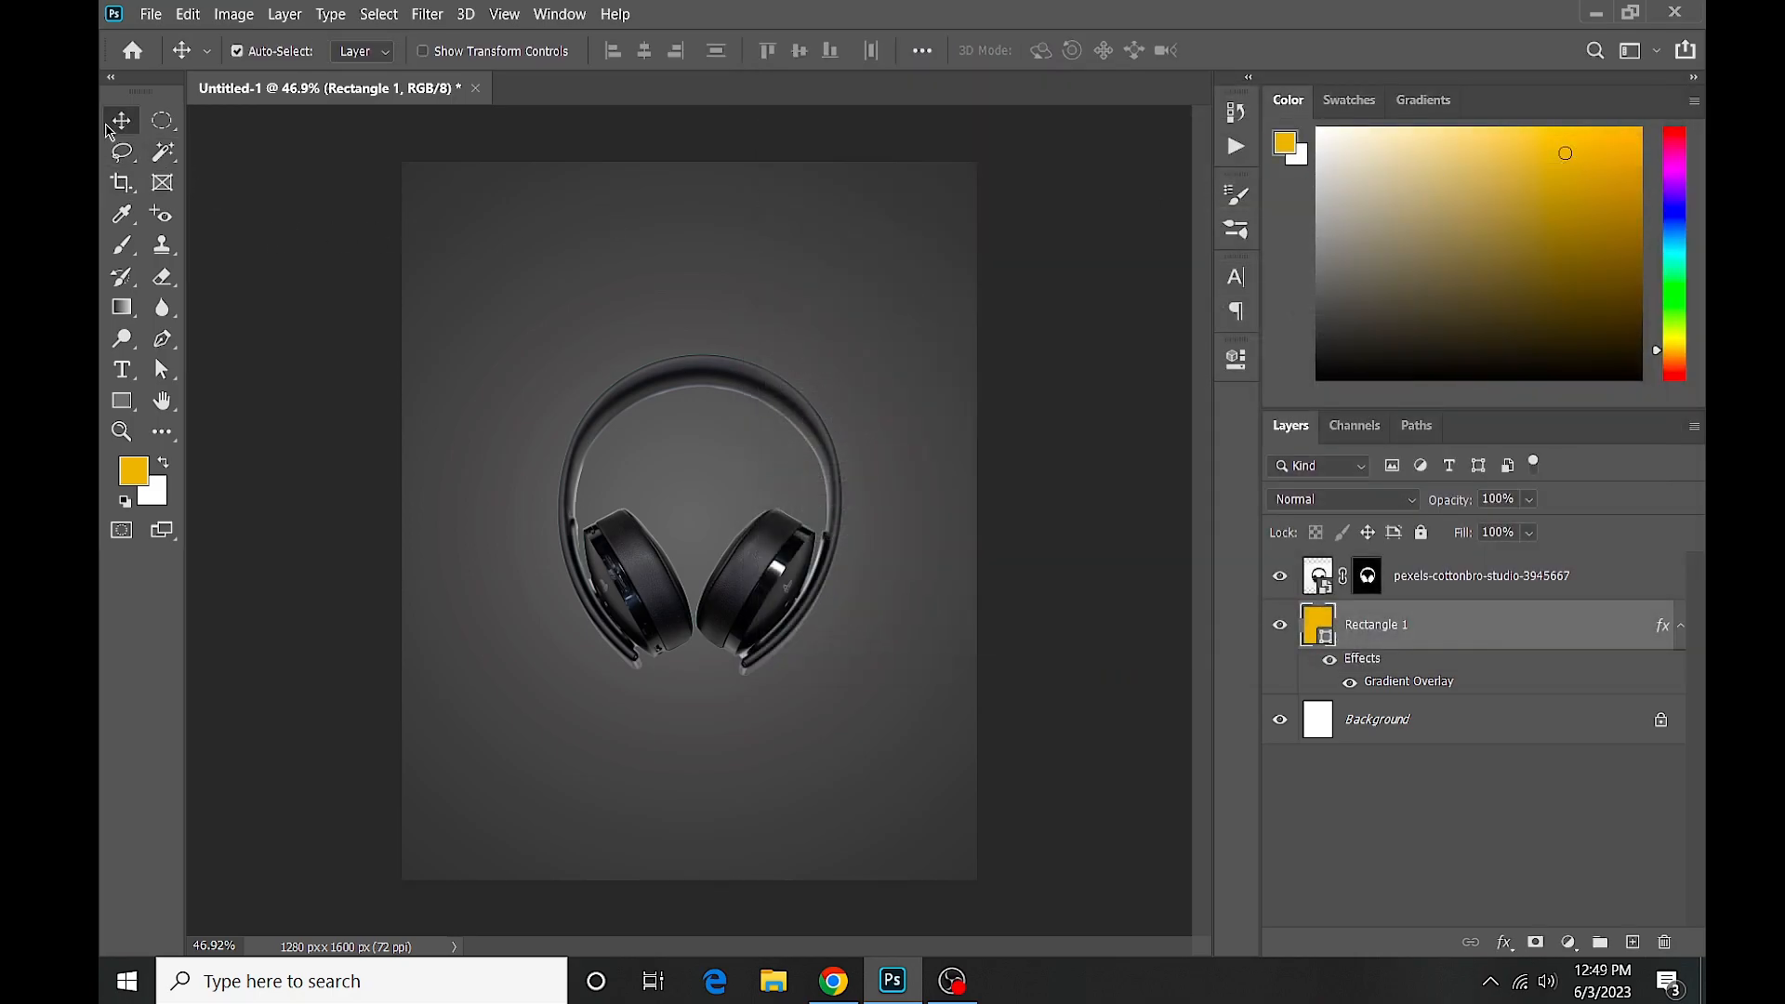
Straighten the headphones by rotating their layer about -1.43° with Free Transform.
left_click(279, 346)
scroll(823, 572, "down", 3)
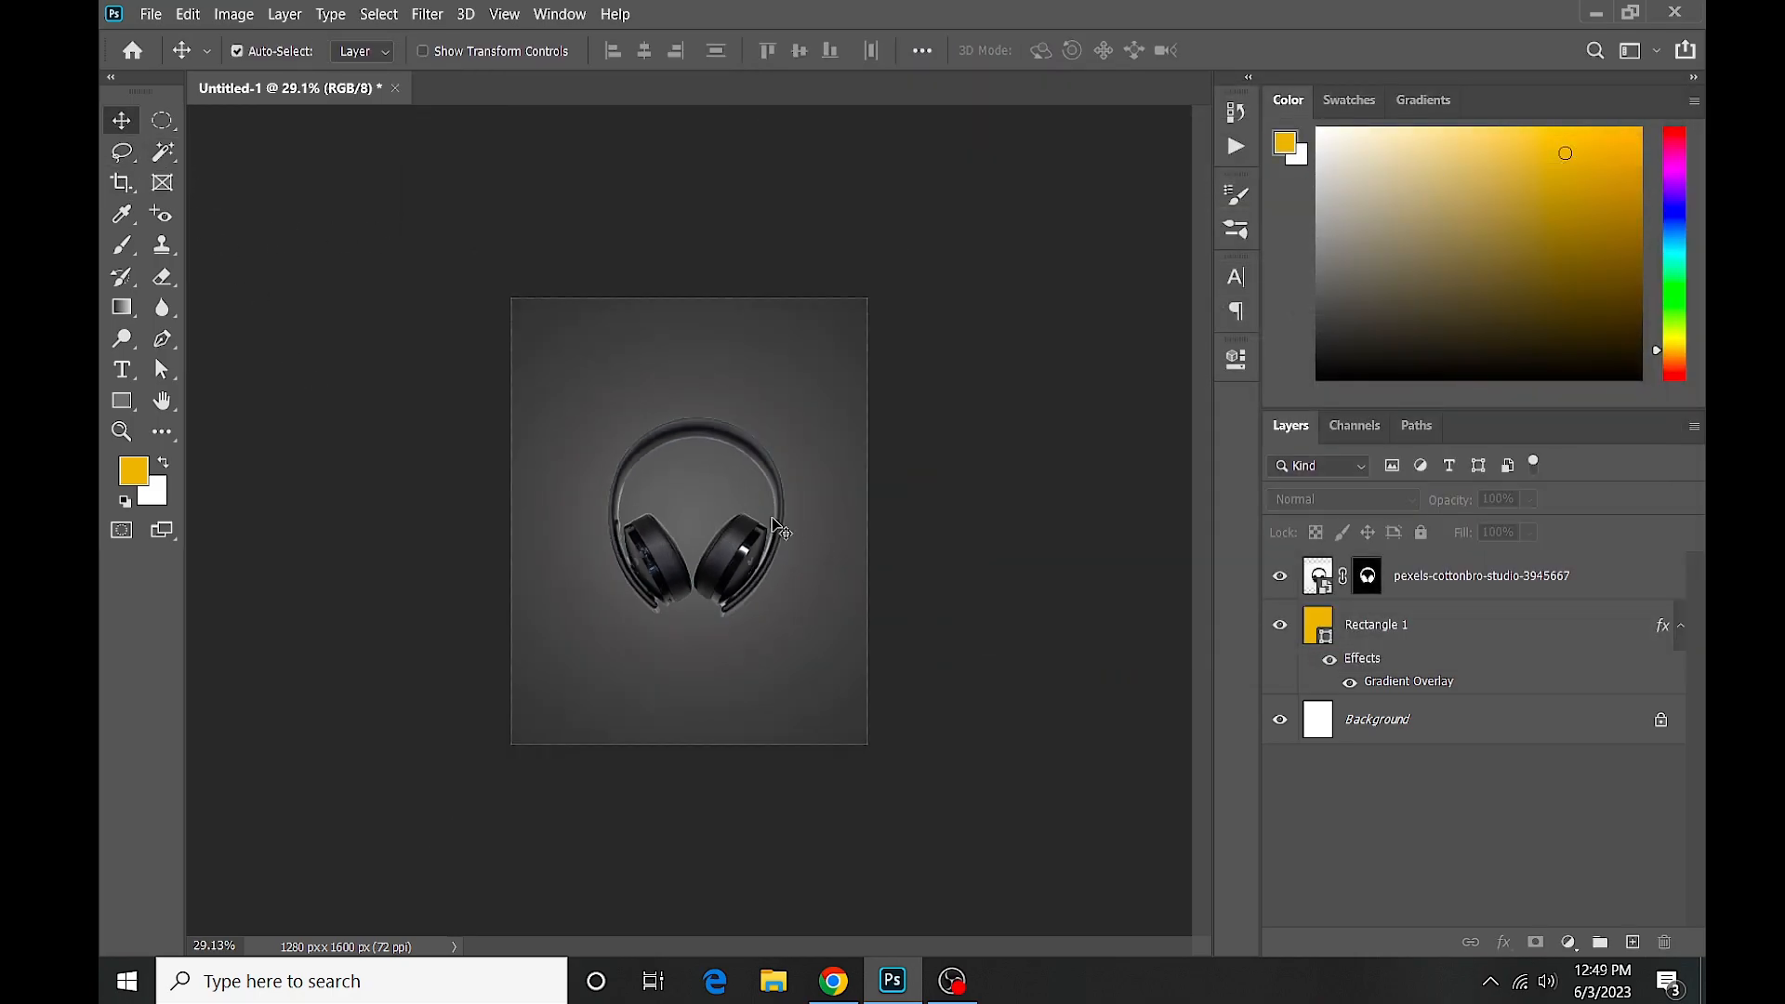
scroll(741, 512, "up", 2)
key("ctrl+t")
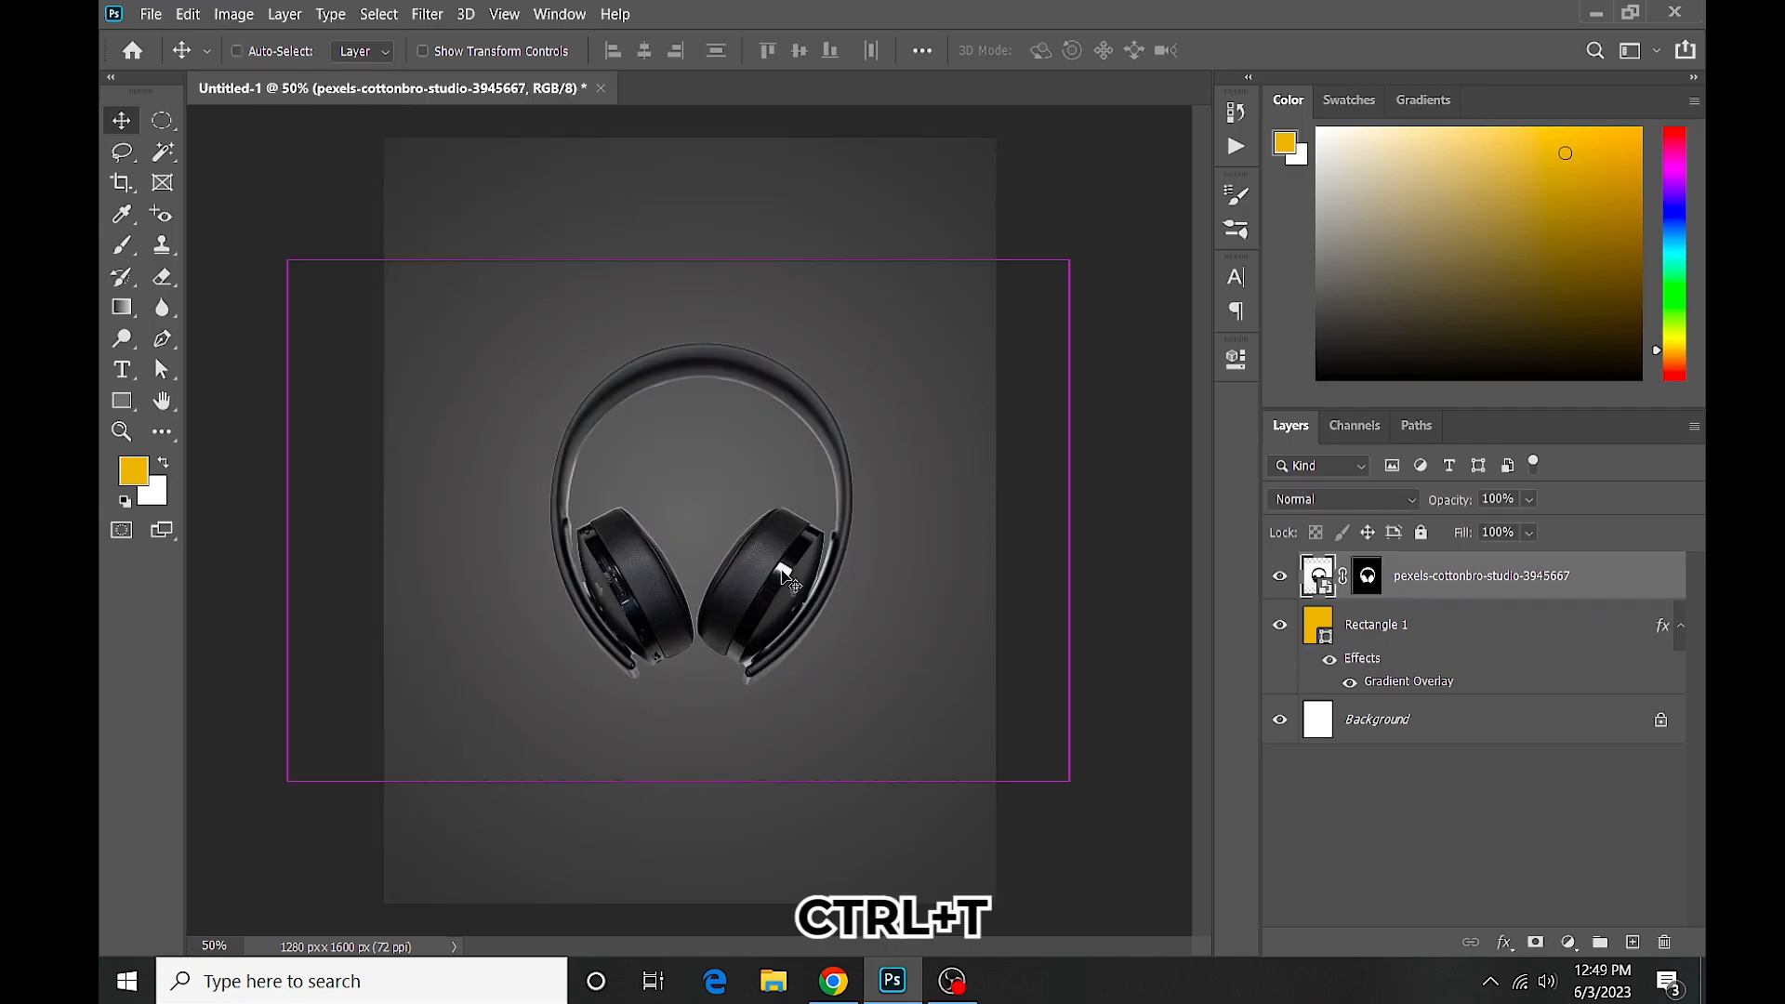
left_click_drag(1098, 244, 1104, 262)
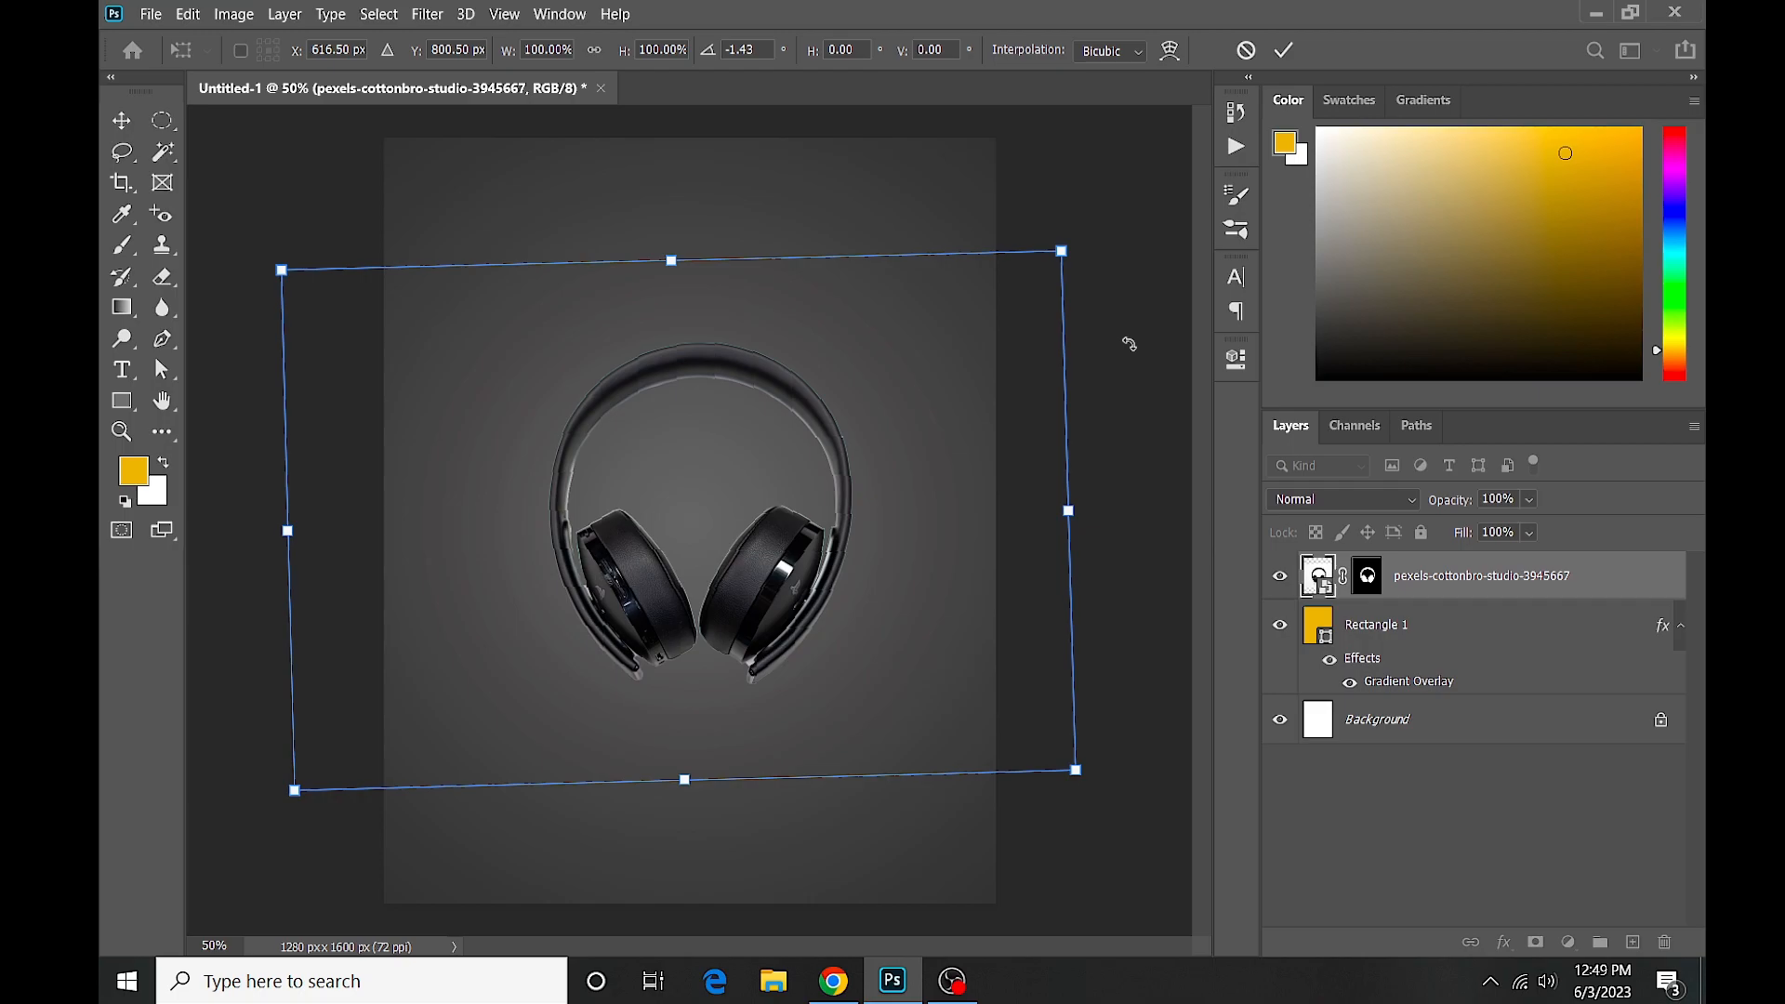
key("Return")
left_click(1048, 410)
Apply the Sharpen filter to the headphones layer.
left_click(760, 563)
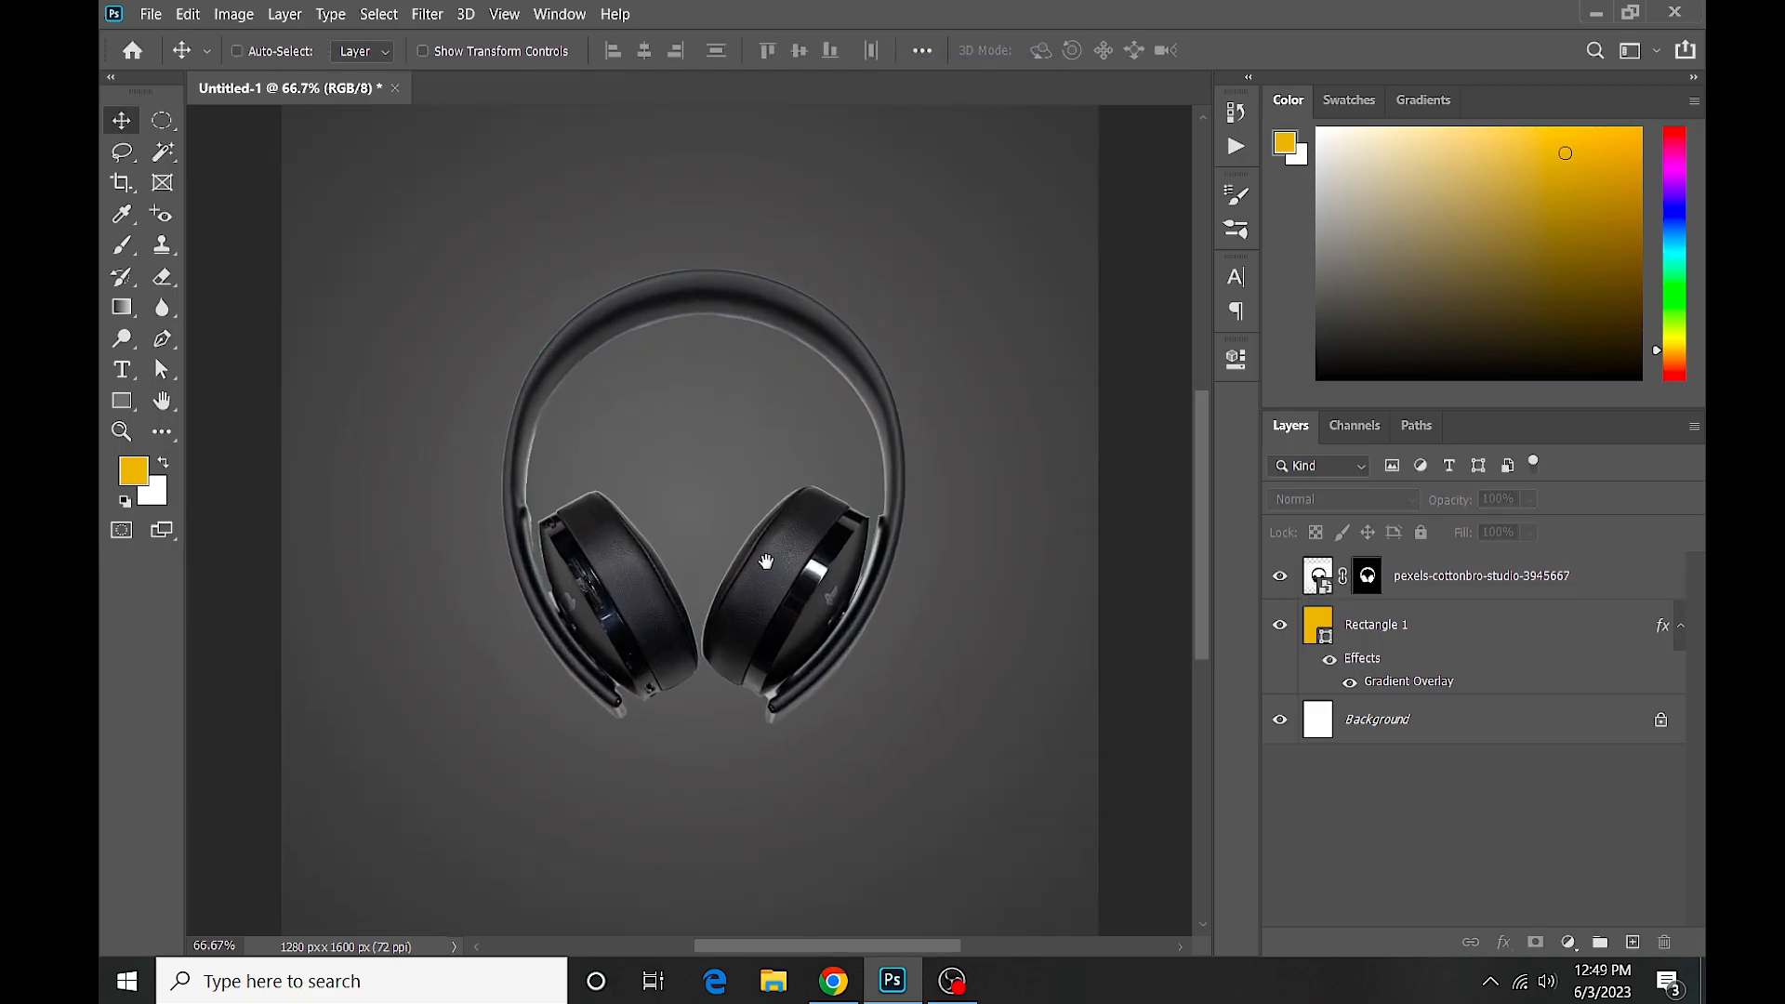
left_click(813, 571)
left_click(425, 15)
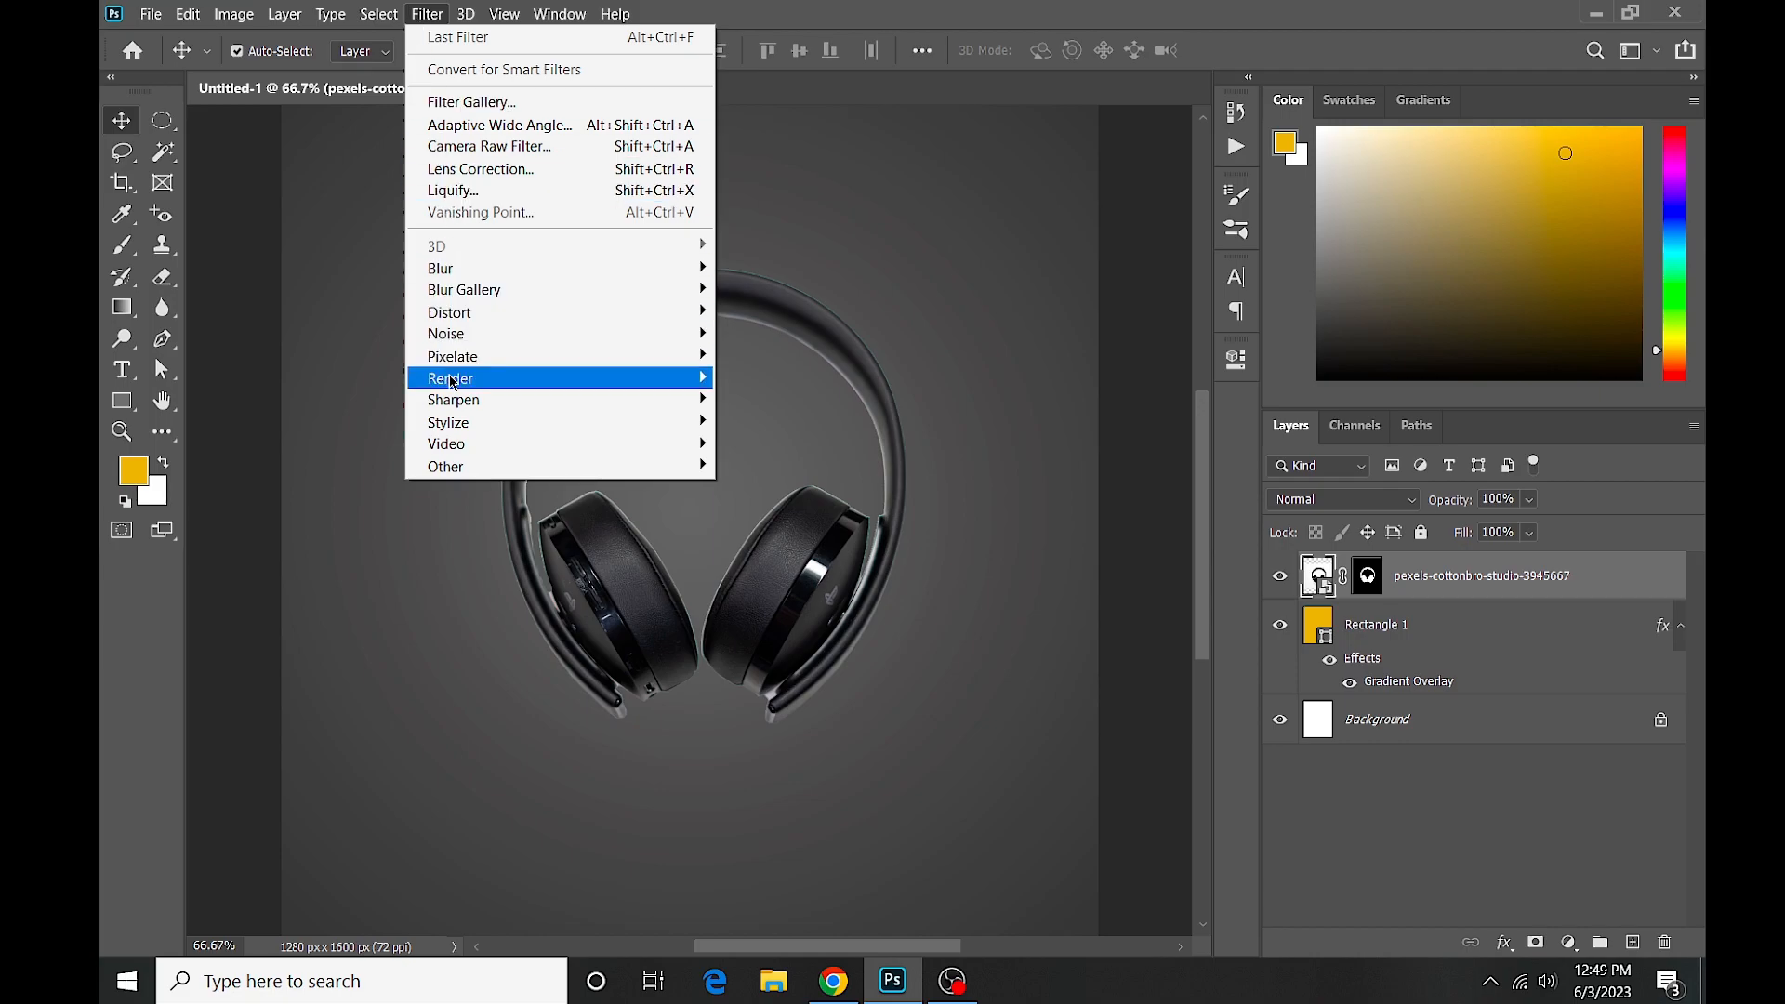
mouse_move(455, 403)
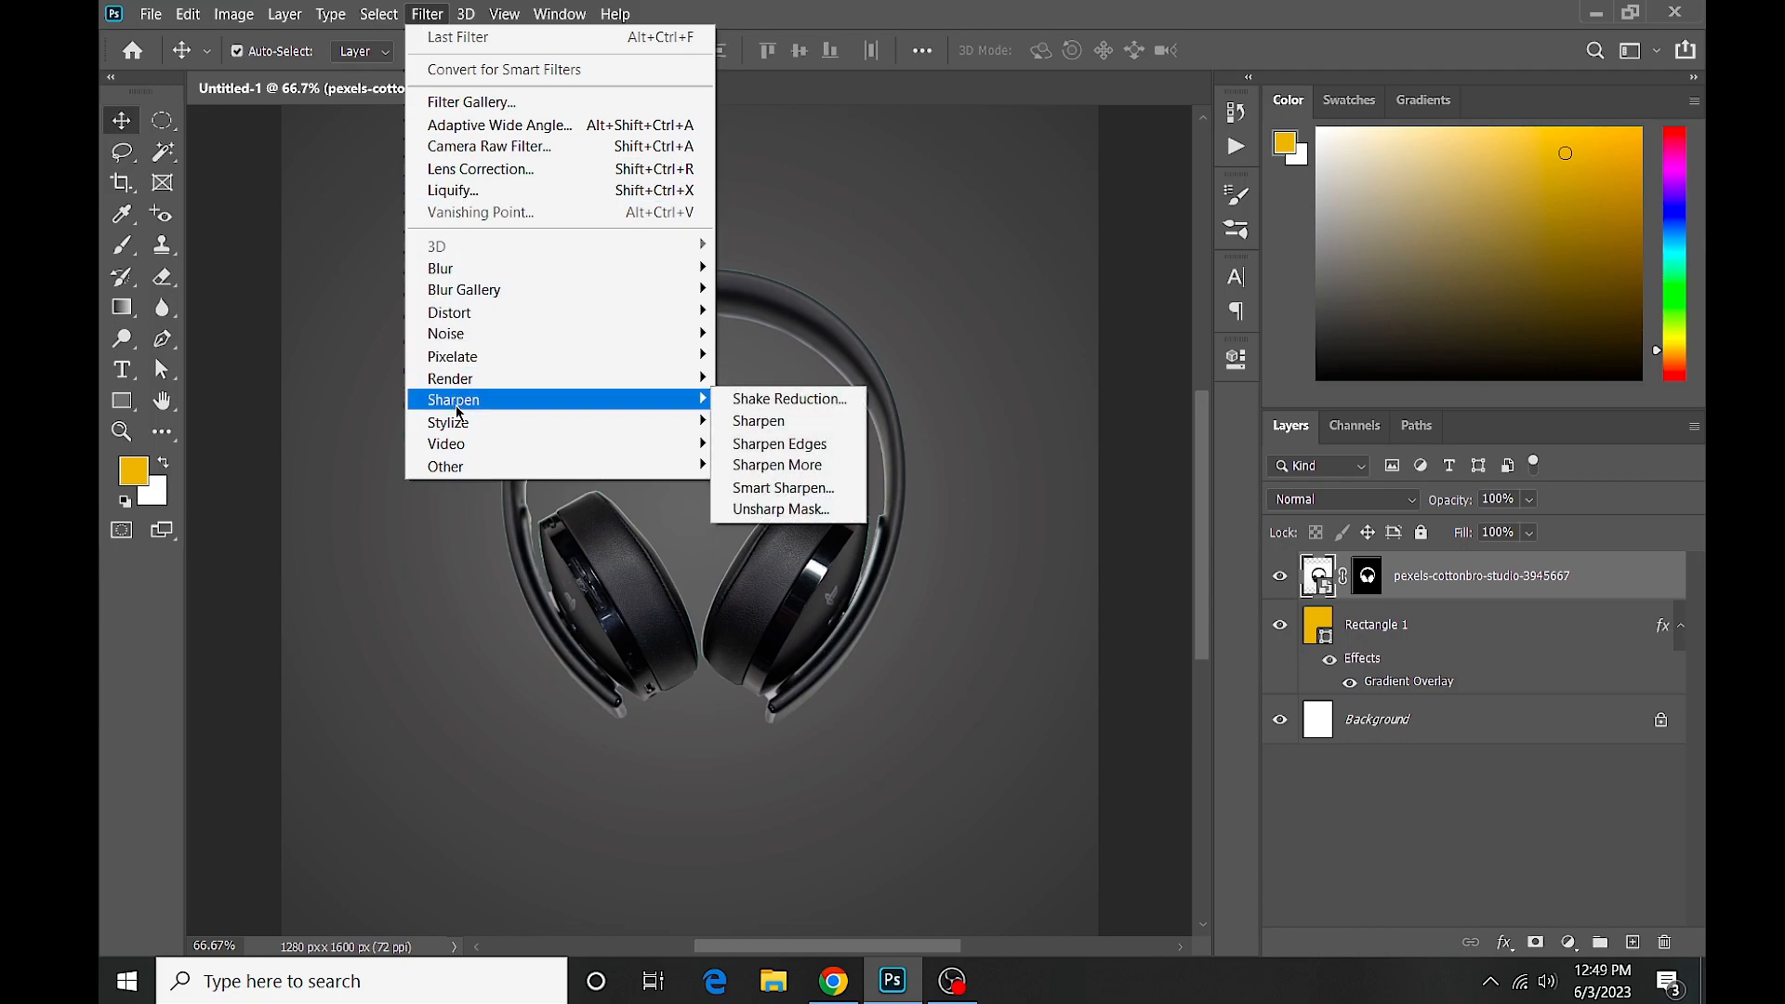
left_click(771, 424)
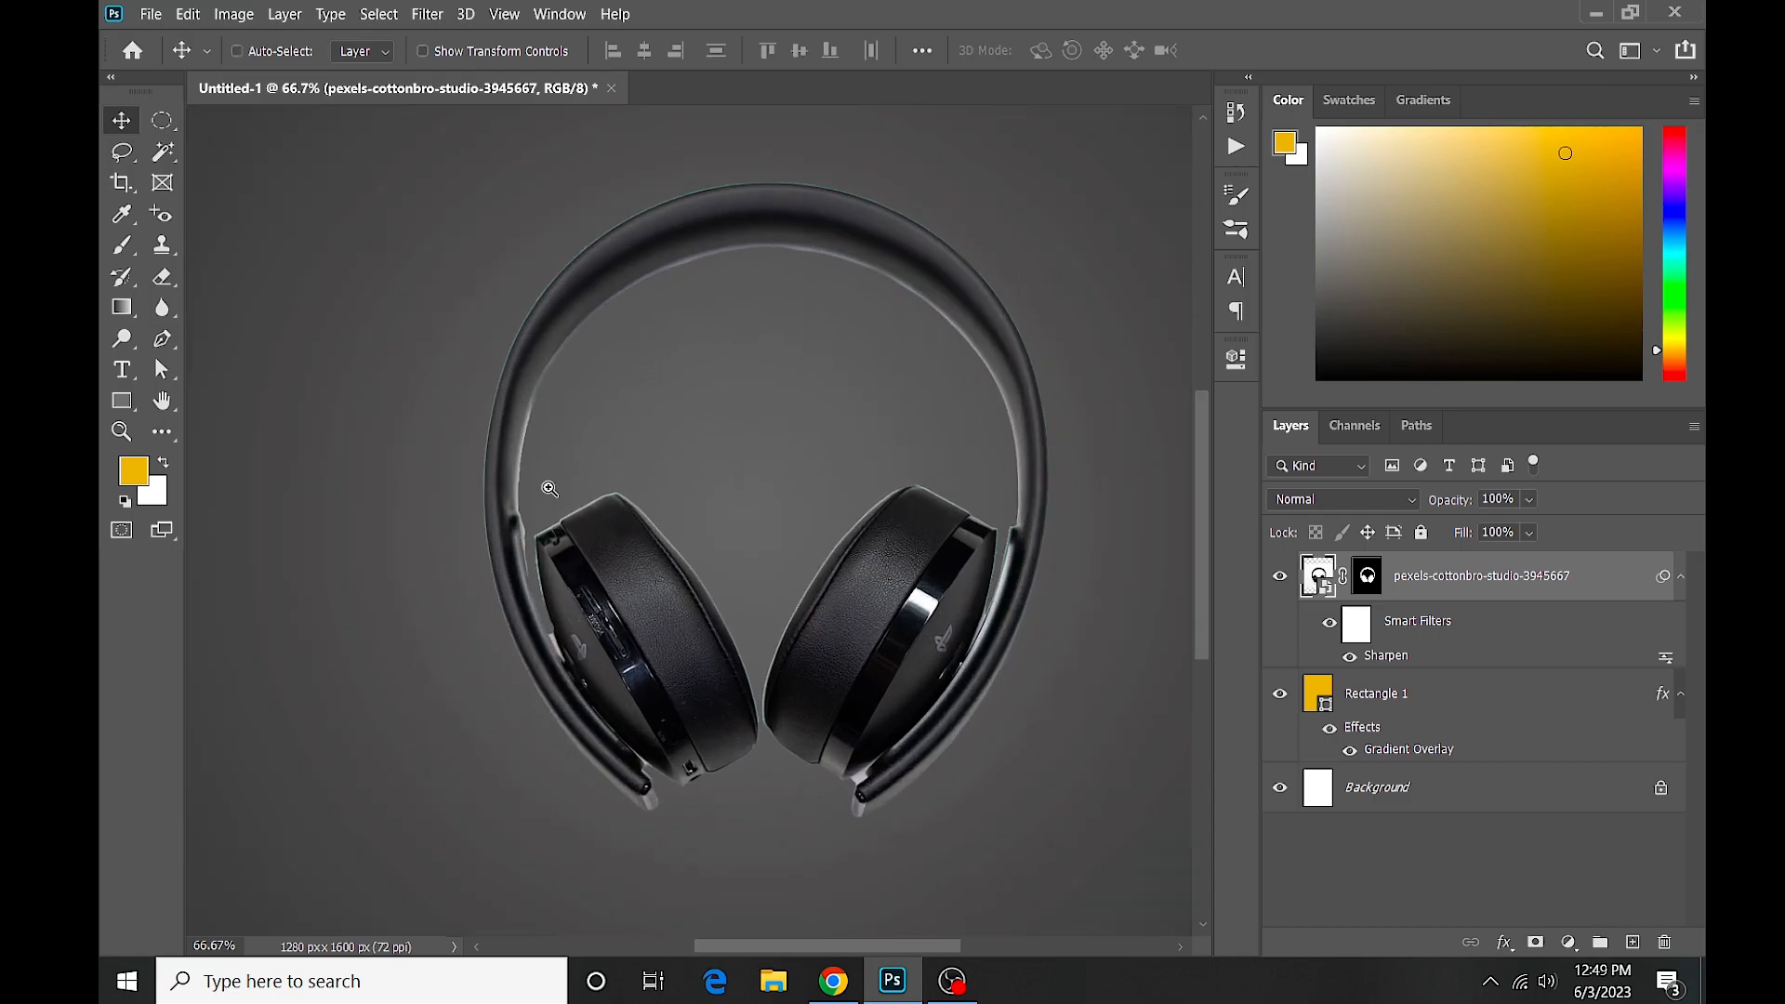
On the headphones' layer mask, paint black along the inner edge of the left headband arm to hide the light fringe.
scroll(550, 488, "up", 3)
left_click(1364, 577)
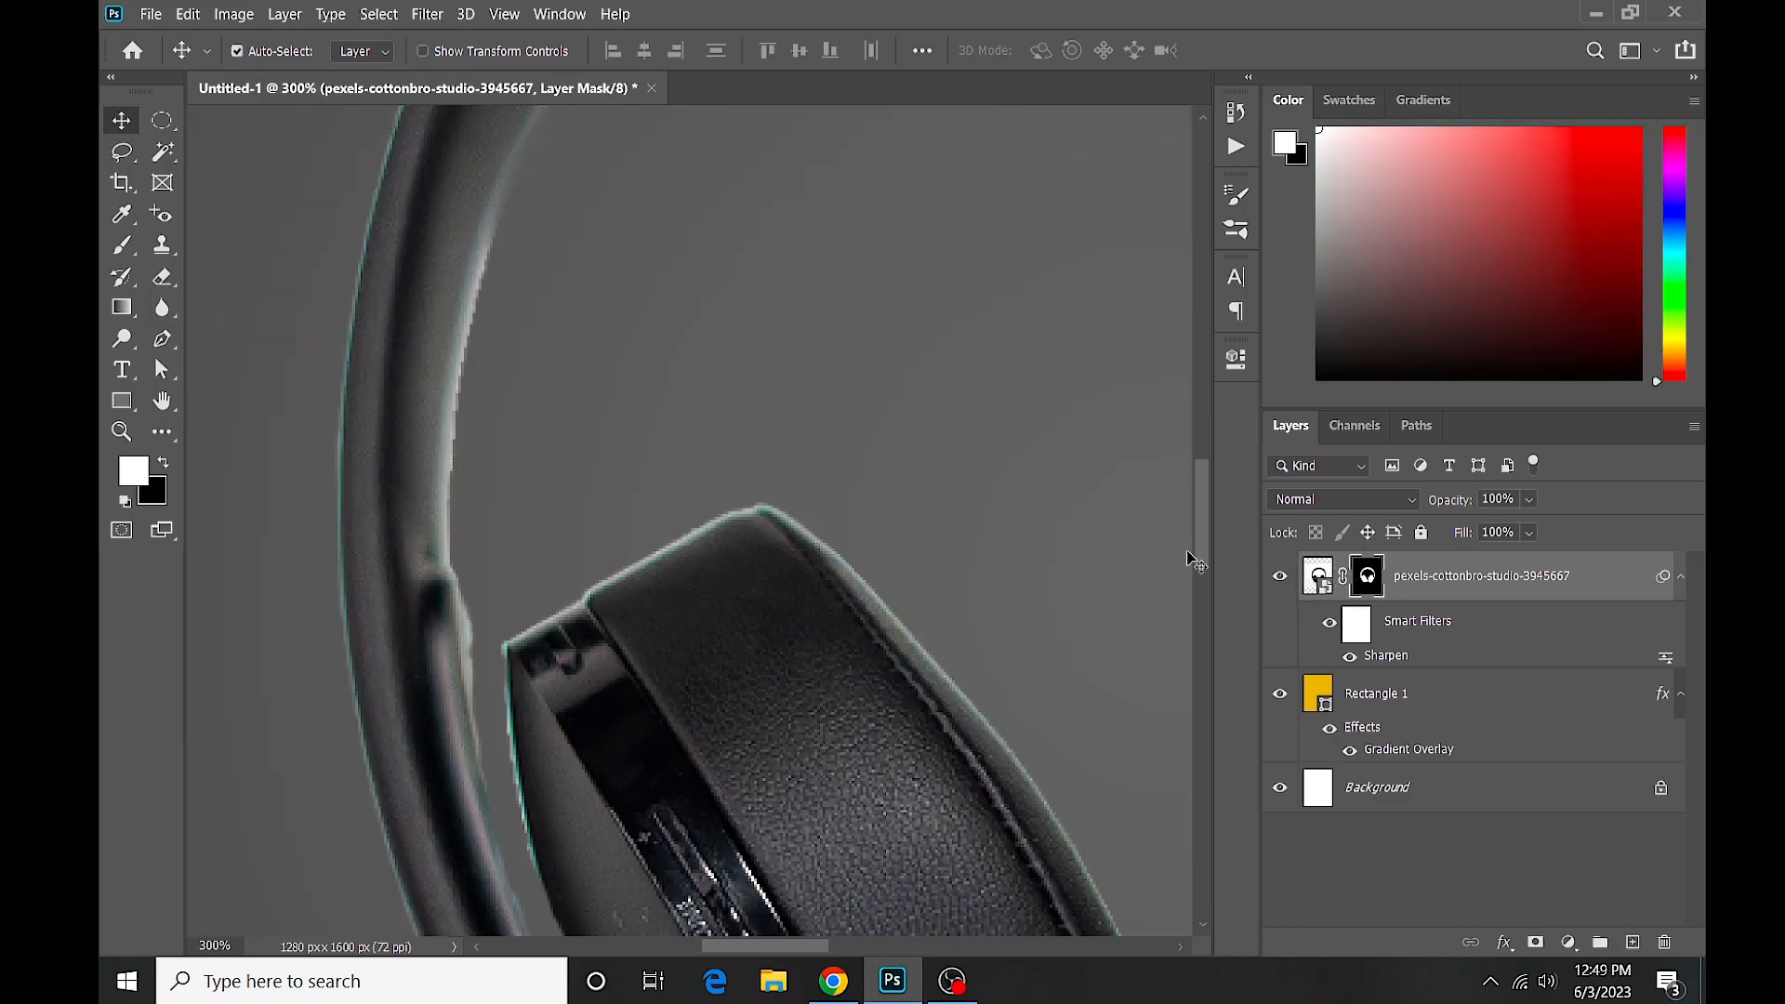
left_click(460, 397)
left_click(460, 397)
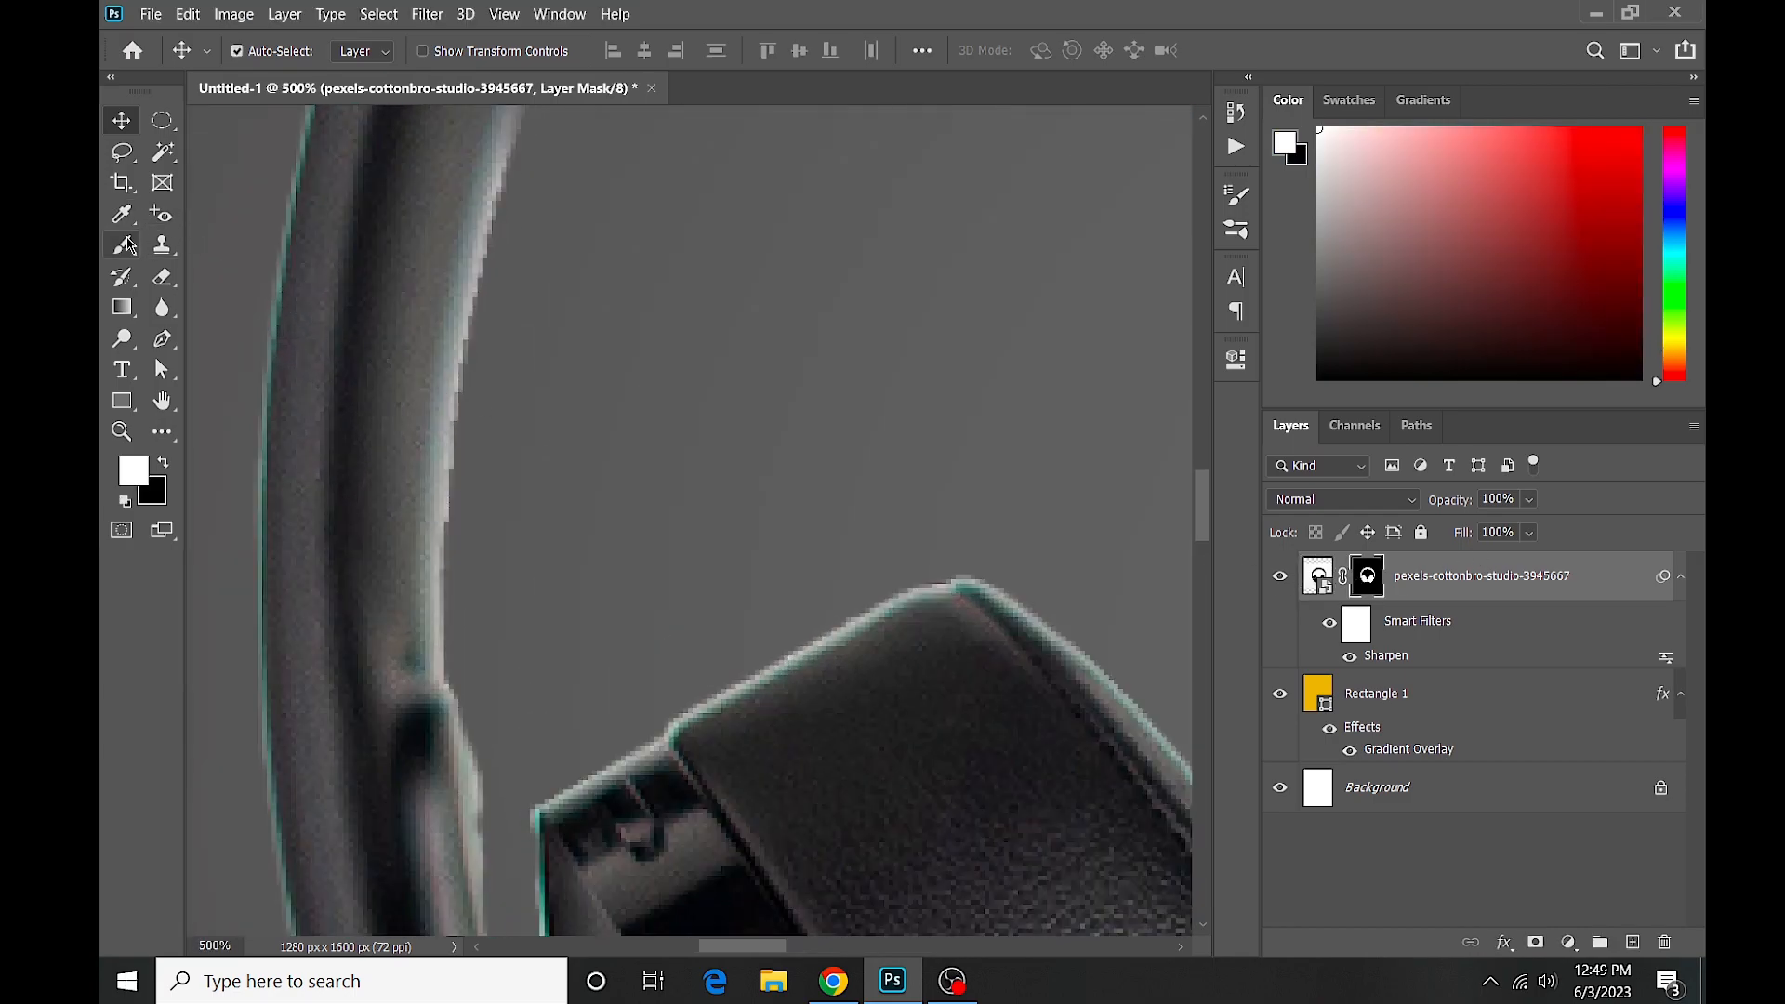
left_click(121, 245)
left_click(163, 464)
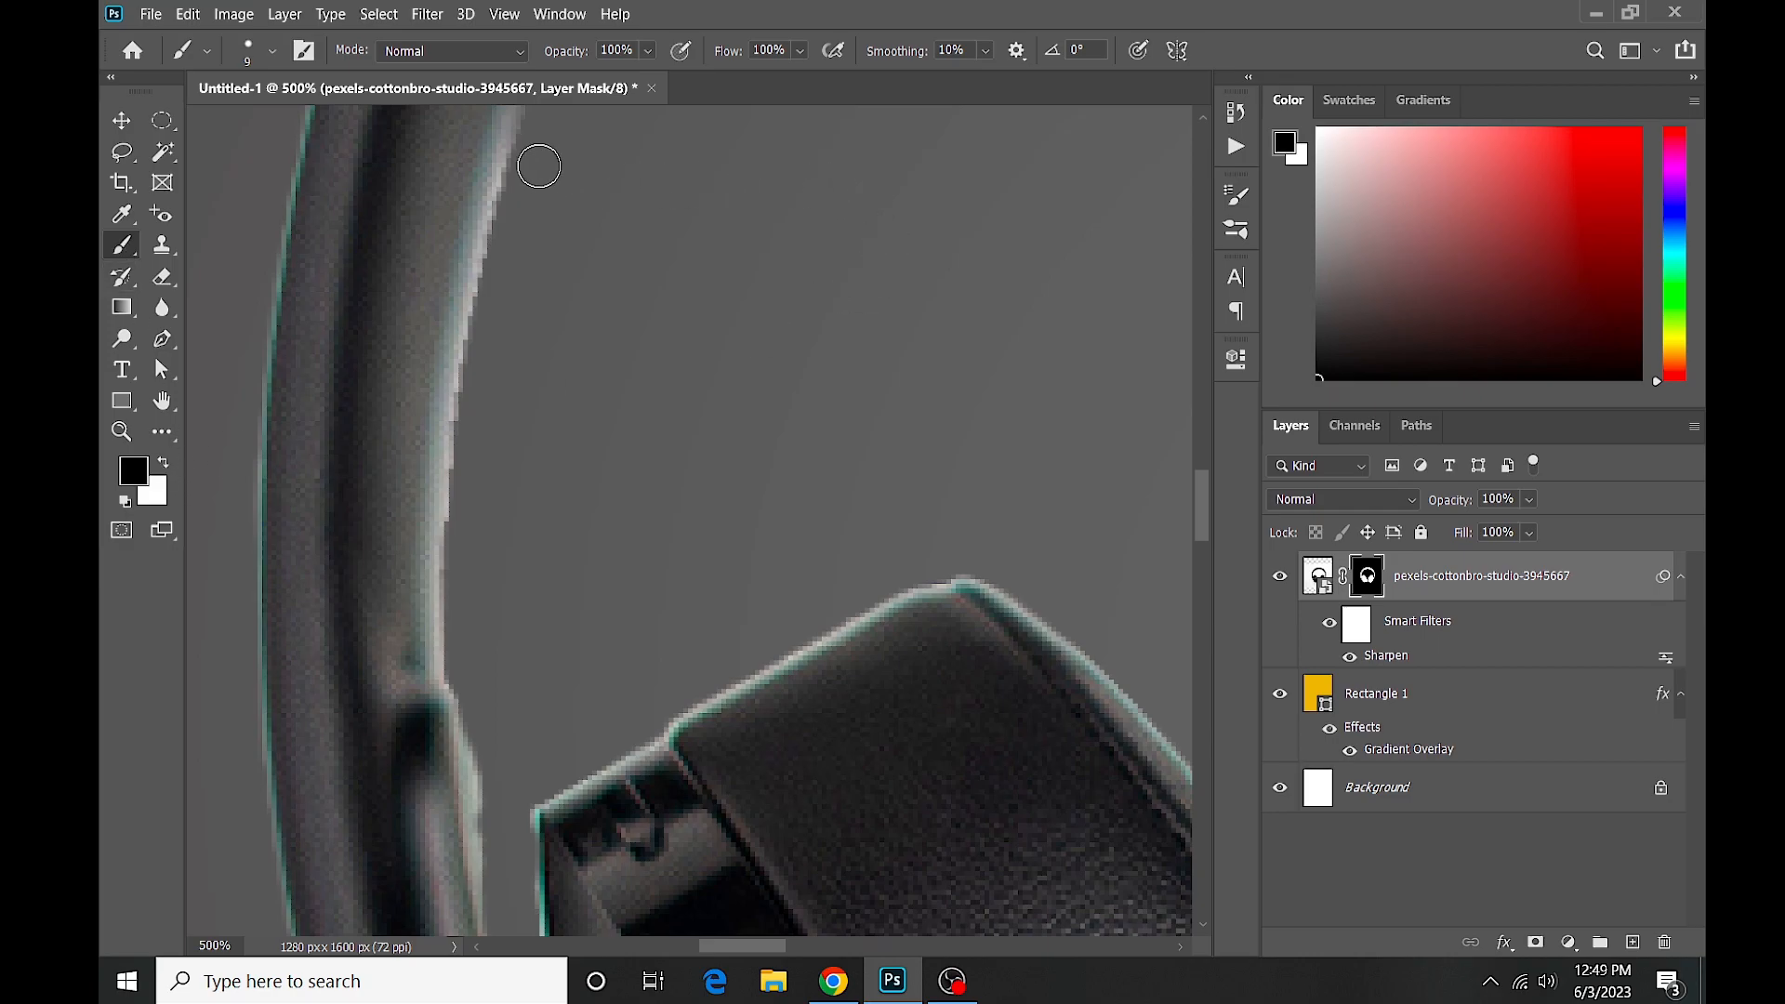
left_click_drag(522, 168, 496, 302)
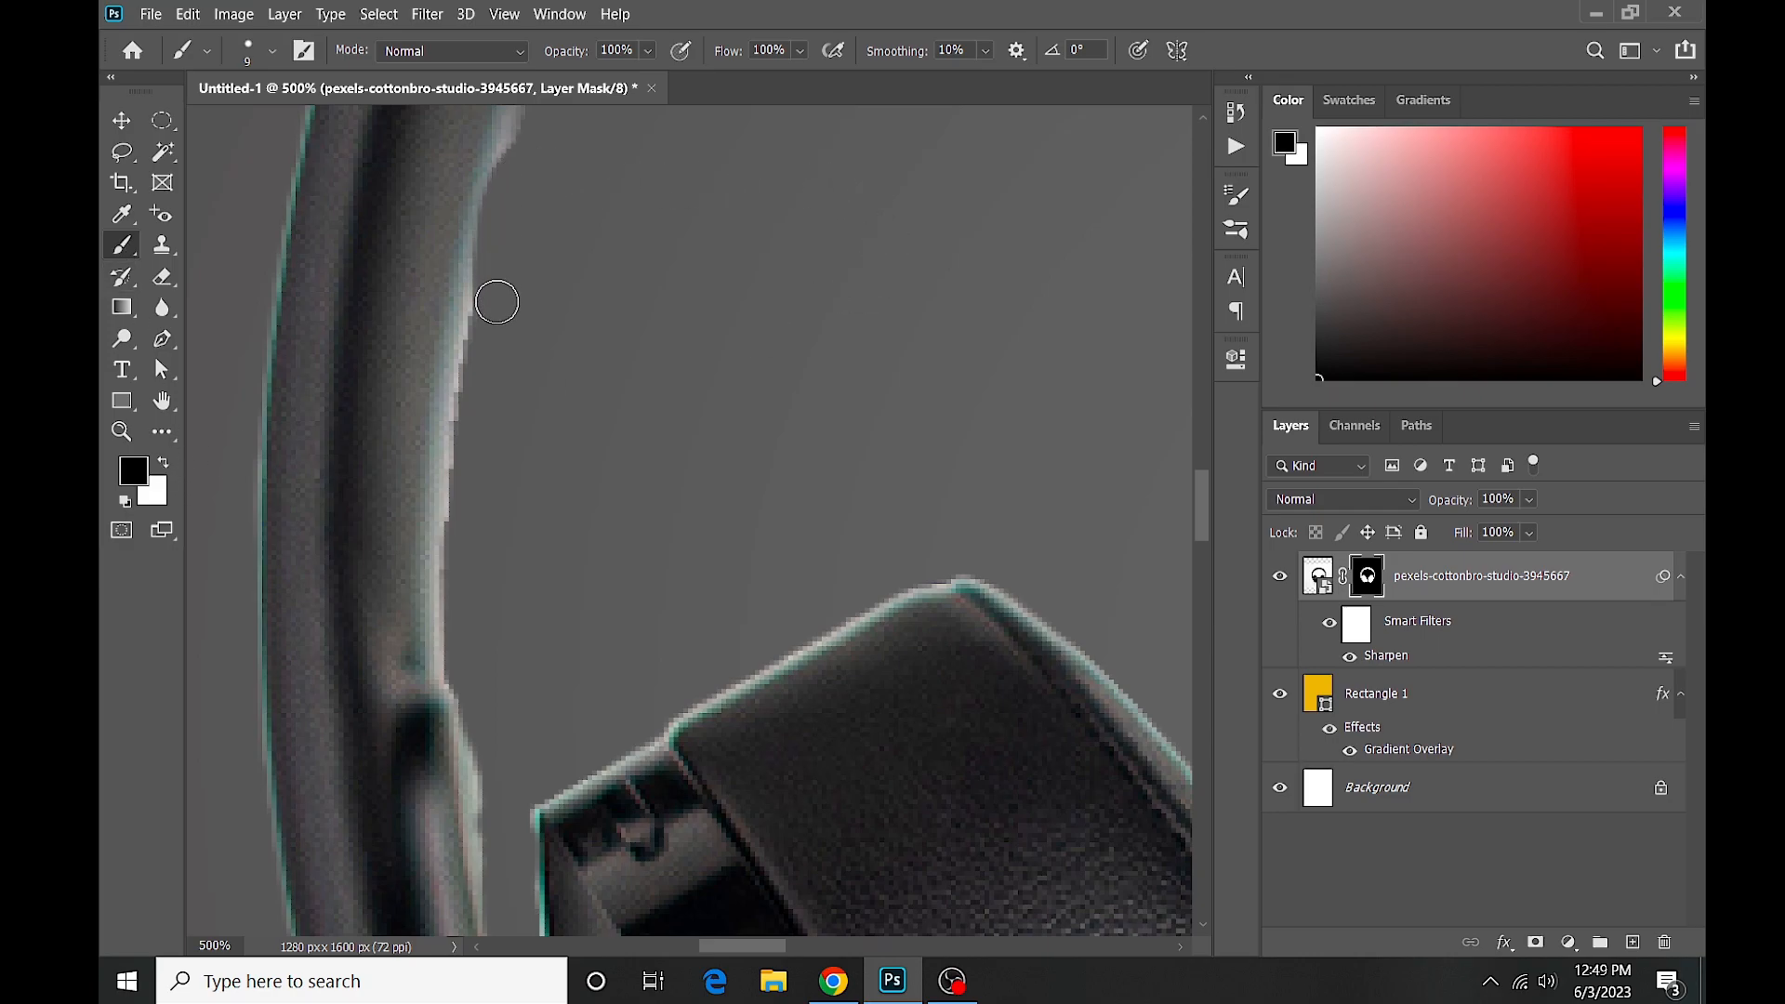
Mask out the light fringe along the upper and inner cushion edges of the left ear cup.
left_click(274, 52)
left_click(274, 49)
left_click(274, 52)
left_click(273, 53)
left_click_drag(582, 360, 560, 667)
mouse_move(568, 518)
left_mouse_down()
mouse_move(620, 340)
mouse_move(564, 512)
left_mouse_up()
left_click_drag(559, 622, 642, 268)
mouse_move(607, 422)
left_mouse_down()
mouse_move(590, 597)
mouse_move(631, 232)
left_mouse_up()
left_click_drag(589, 488, 644, 311)
left_click_drag(753, 422, 1032, 281)
mouse_move(1060, 270)
left_mouse_down()
mouse_move(624, 371)
mouse_move(787, 448)
mouse_move(877, 566)
left_mouse_up()
mouse_move(848, 522)
left_mouse_down()
mouse_move(610, 223)
mouse_move(924, 550)
left_mouse_up()
left_click_drag(889, 470, 698, 252)
left_click_drag(699, 252, 911, 609)
left_click_drag(885, 609, 752, 409)
left_click_drag(941, 406, 1048, 215)
Mask the fringe on the facing cushion edges at the upper part of the ear cup gap with a 23 px brush.
left_click(273, 51)
left_click_drag(264, 127, 249, 128)
key("ctrl+space")
left_click(713, 746)
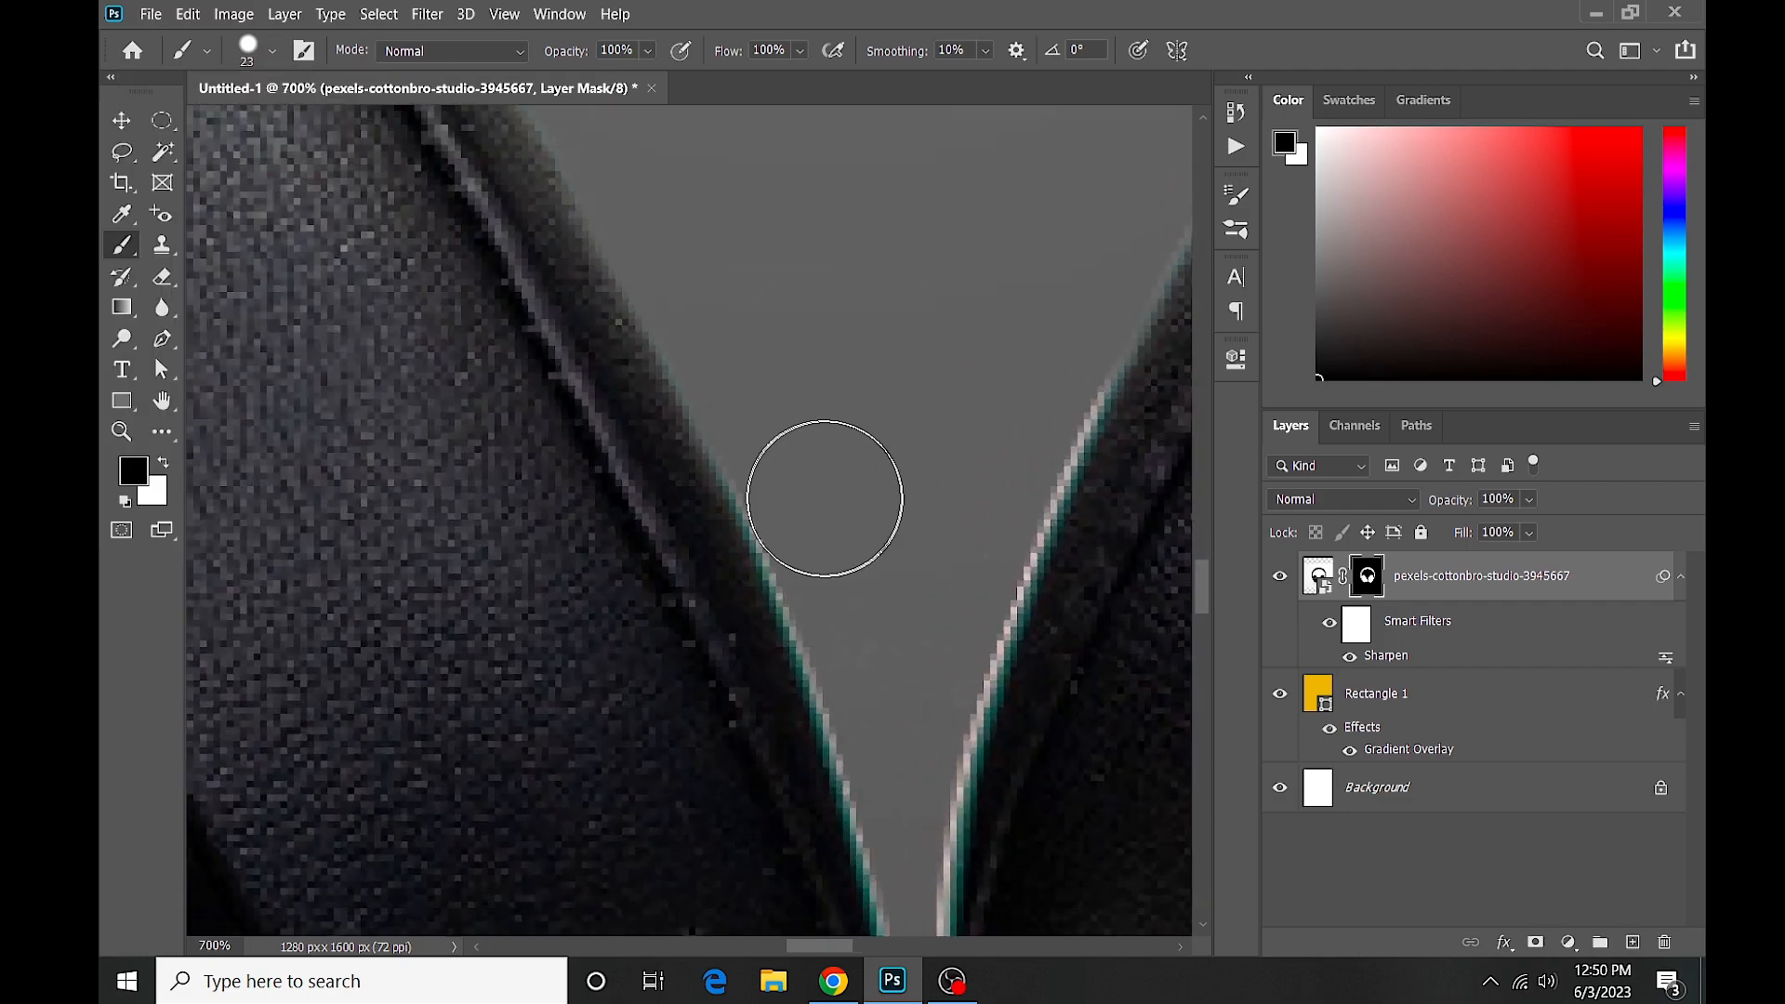
left_click(837, 562)
left_click_drag(863, 581, 825, 522)
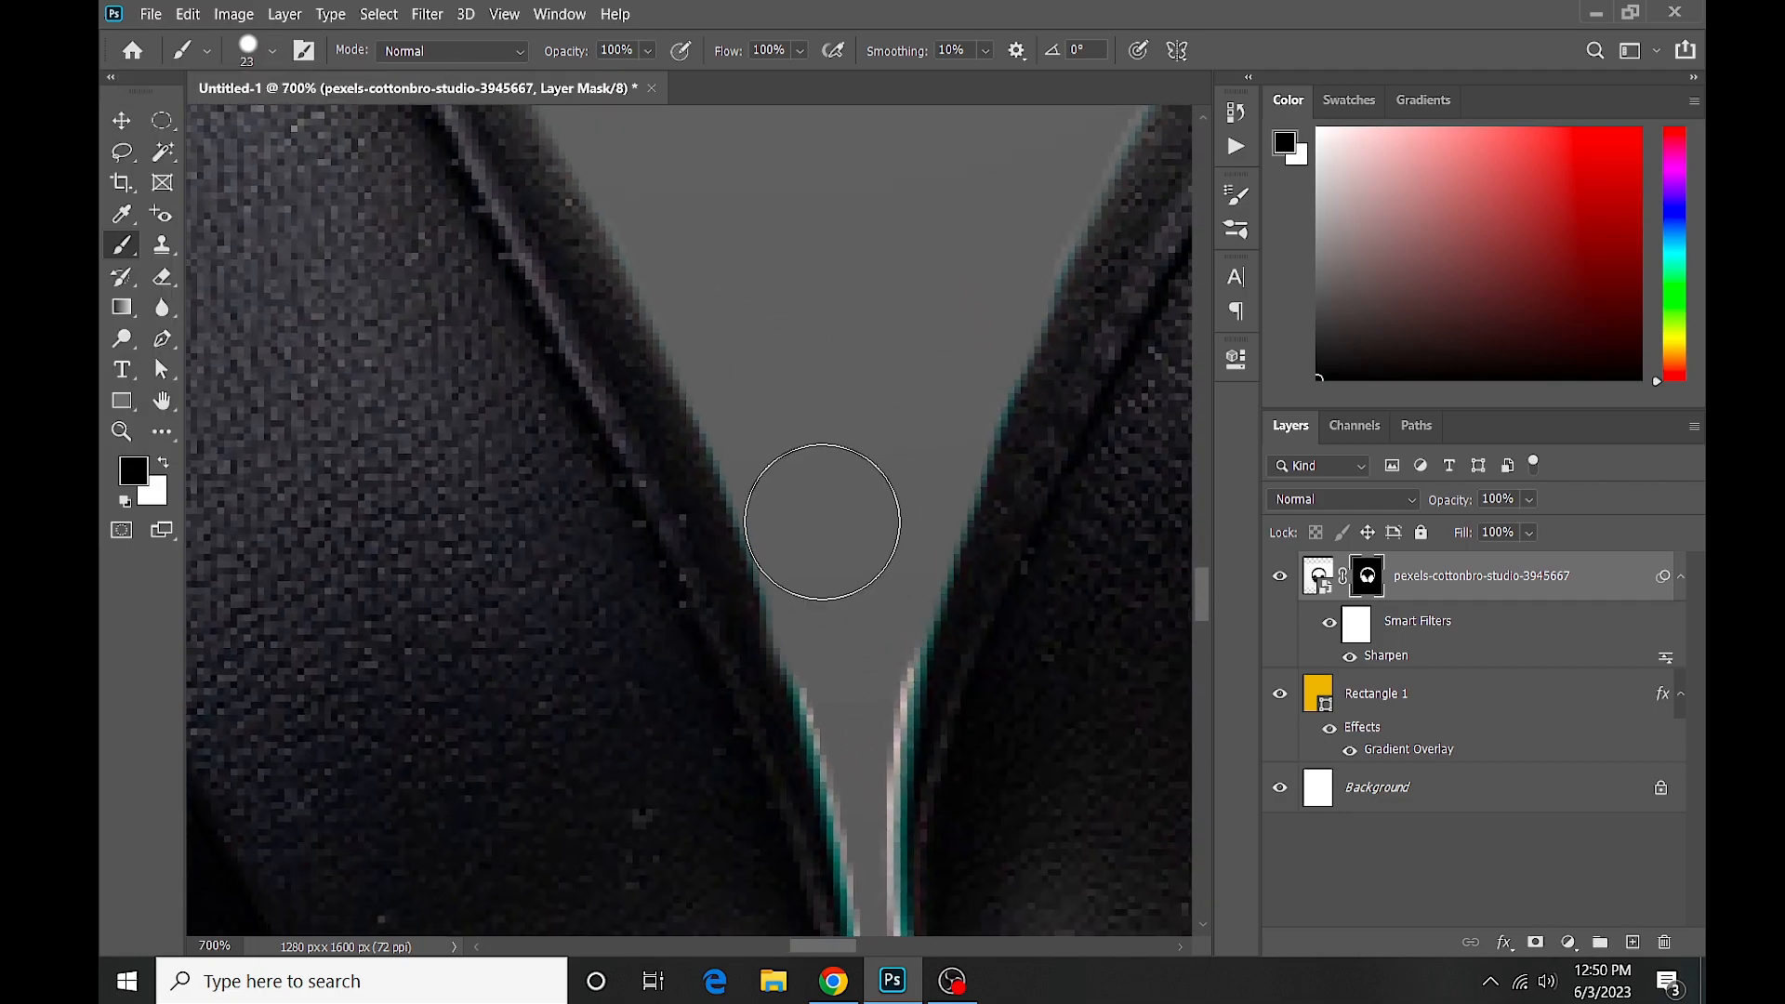
Clean the mask further down the narrowing gap between the two ear cups with a 12 px brush.
key("ctrl+space")
triple_click(856, 686)
left_click(273, 52)
left_click(765, 709)
left_click_drag(249, 128, 239, 127)
left_click(272, 51)
left_click(272, 51)
left_click_drag(885, 683, 863, 820)
left_click_drag(787, 675, 843, 840)
mouse_move(858, 864)
left_mouse_down()
mouse_move(802, 330)
mouse_move(689, 231)
left_mouse_up()
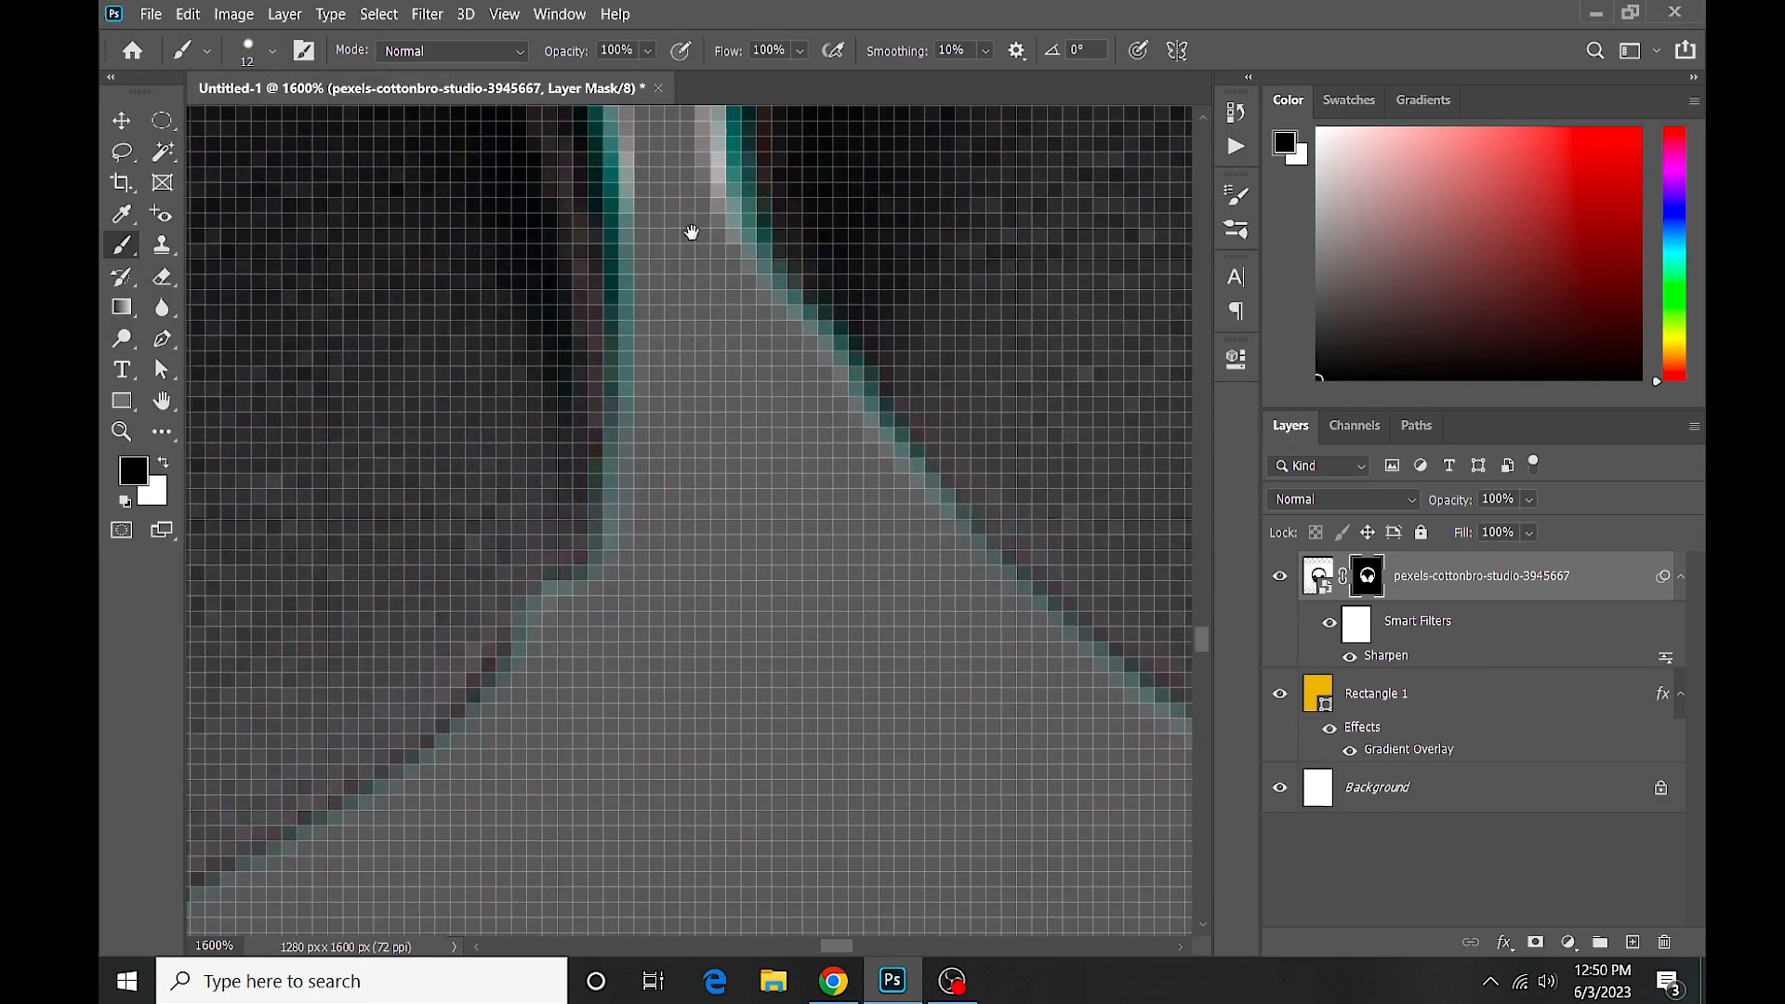
Mask the remaining fringe in the narrowest part of the gap between the ear cups with a 6 px brush.
left_click(273, 51)
left_click_drag(239, 123, 235, 123)
left_click_drag(589, 239, 630, 595)
mouse_move(716, 201)
left_mouse_down()
mouse_move(700, 558)
mouse_move(632, 164)
left_mouse_up()
mouse_move(755, 400)
left_mouse_down()
mouse_move(717, 363)
mouse_move(736, 321)
left_mouse_up()
scroll(736, 321, "up", 3)
left_click_drag(753, 245, 733, 436)
Mask the fringe where the left headband arm meets the upper corner of the left ear cup.
scroll(744, 454, "down", 10)
scroll(507, 489, "up", 8)
scroll(402, 308, "up", 5)
mouse_move(439, 340)
left_mouse_down()
mouse_move(601, 707)
mouse_move(446, 326)
left_mouse_up()
scroll(398, 212, "down", 8)
mouse_move(376, 140)
left_mouse_down()
mouse_move(461, 225)
mouse_move(497, 700)
left_mouse_up()
scroll(452, 434, "up", 5)
mouse_move(425, 406)
left_mouse_down()
mouse_move(461, 533)
mouse_move(483, 773)
left_mouse_up()
mouse_move(502, 620)
left_mouse_down()
mouse_move(586, 549)
mouse_move(706, 498)
left_mouse_up()
left_click_drag(501, 652, 584, 508)
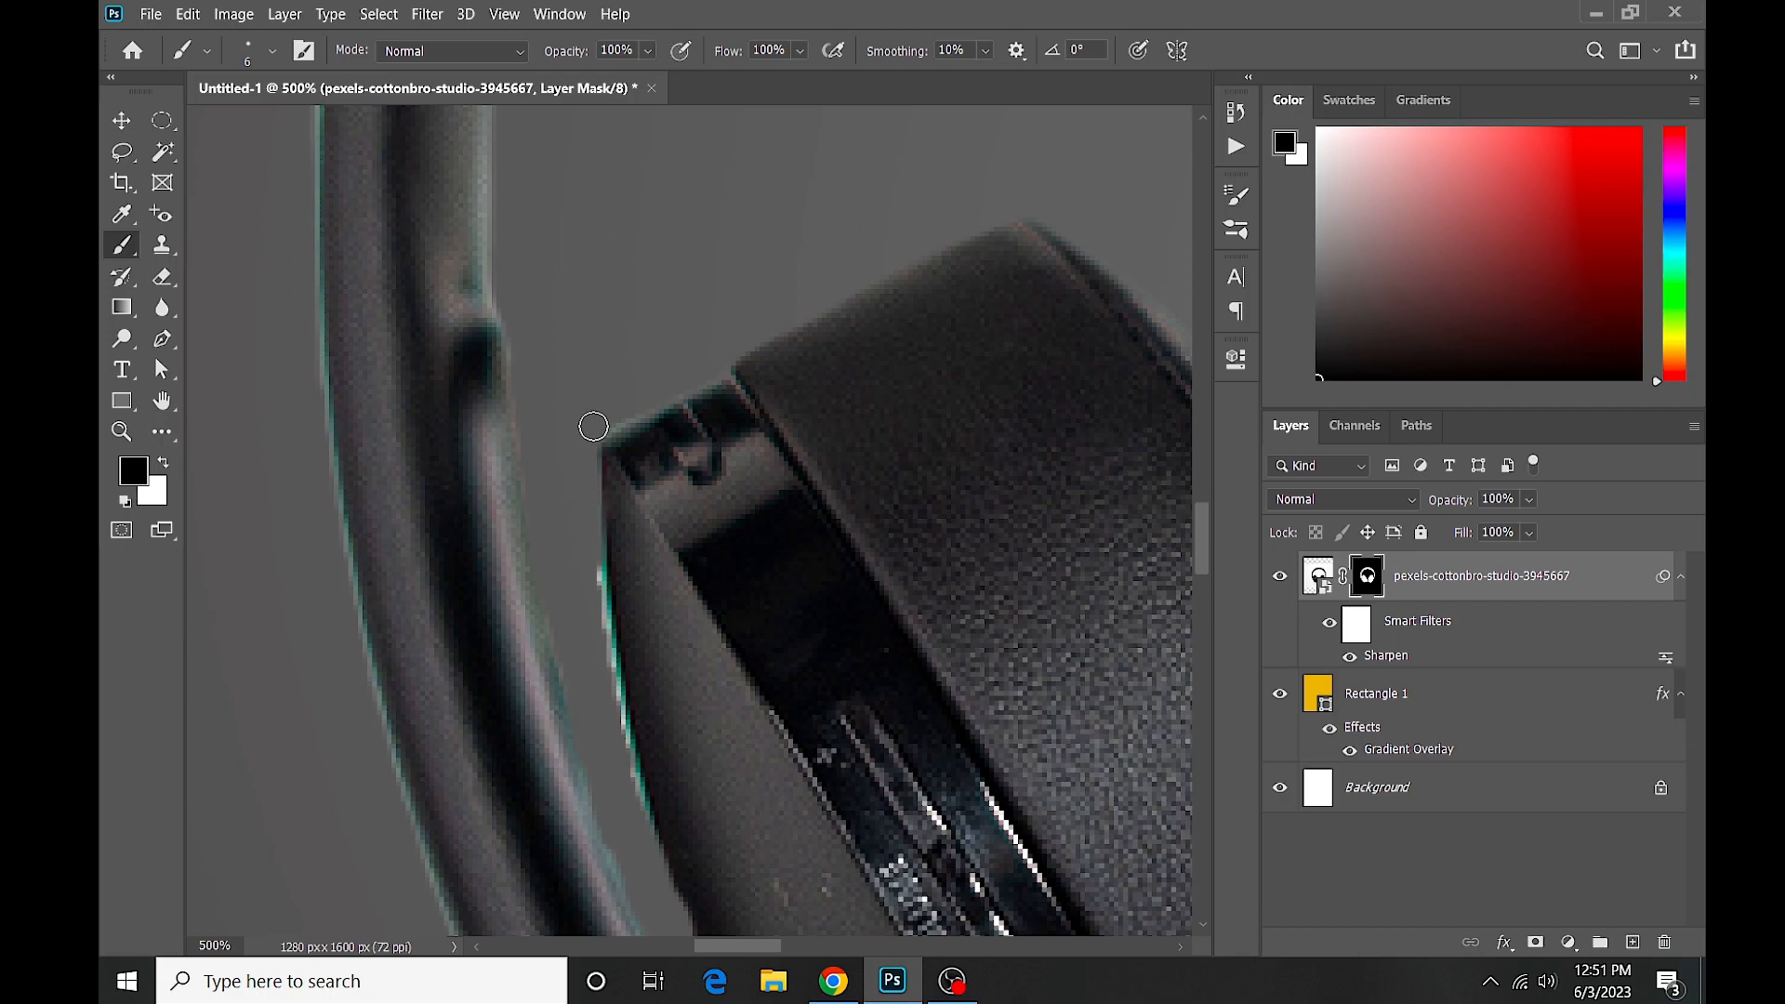
Mask the fringe along the outer edge of the left ear cup, facing the headband arm.
mouse_move(591, 591)
left_mouse_down()
mouse_move(615, 732)
mouse_move(613, 451)
left_mouse_up()
scroll(617, 732, "up", 2)
mouse_move(600, 401)
left_mouse_down()
mouse_move(636, 550)
mouse_move(590, 326)
mouse_move(584, 168)
left_mouse_up()
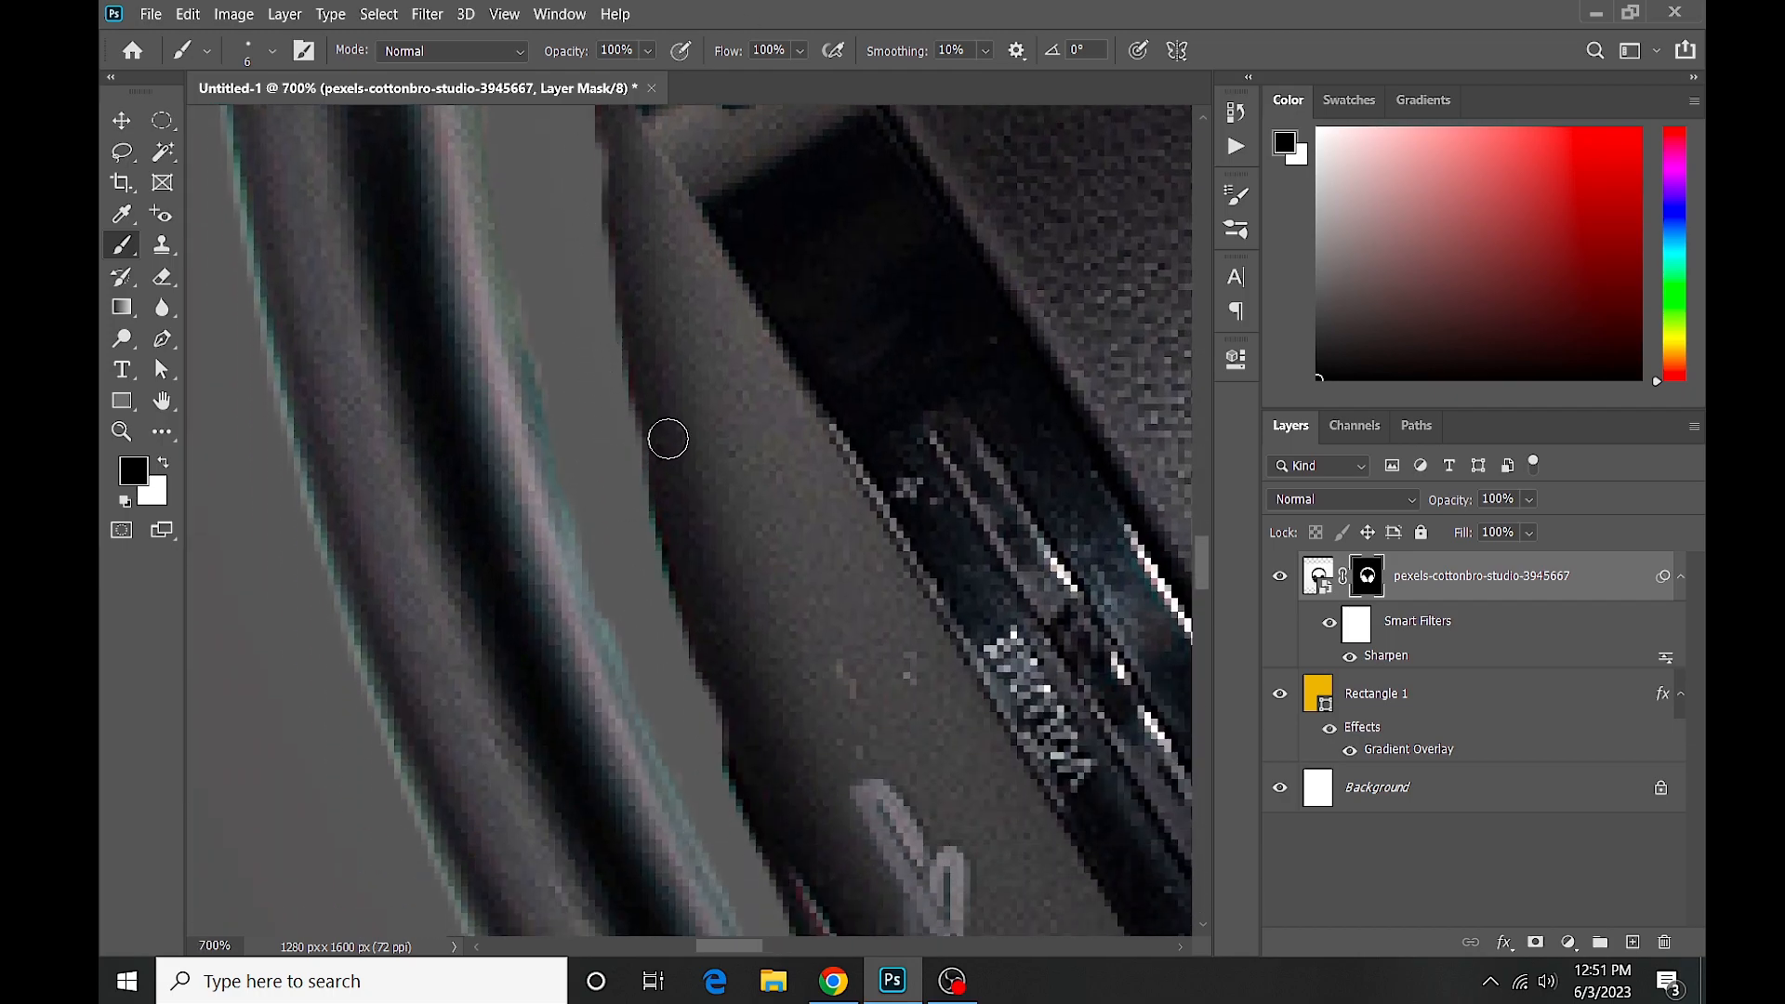
scroll(669, 434, "up", 3)
left_click_drag(617, 693, 655, 811)
mouse_move(229, 450)
left_mouse_down()
mouse_move(281, 679)
mouse_move(322, 327)
left_mouse_up()
Reselect the headphones' layer mask and hide the fringe along the top and outer corner of the right ear cup.
scroll(875, 665, "down", 7)
left_click_drag(949, 630, 544, 632)
left_click(810, 408, "ctrl")
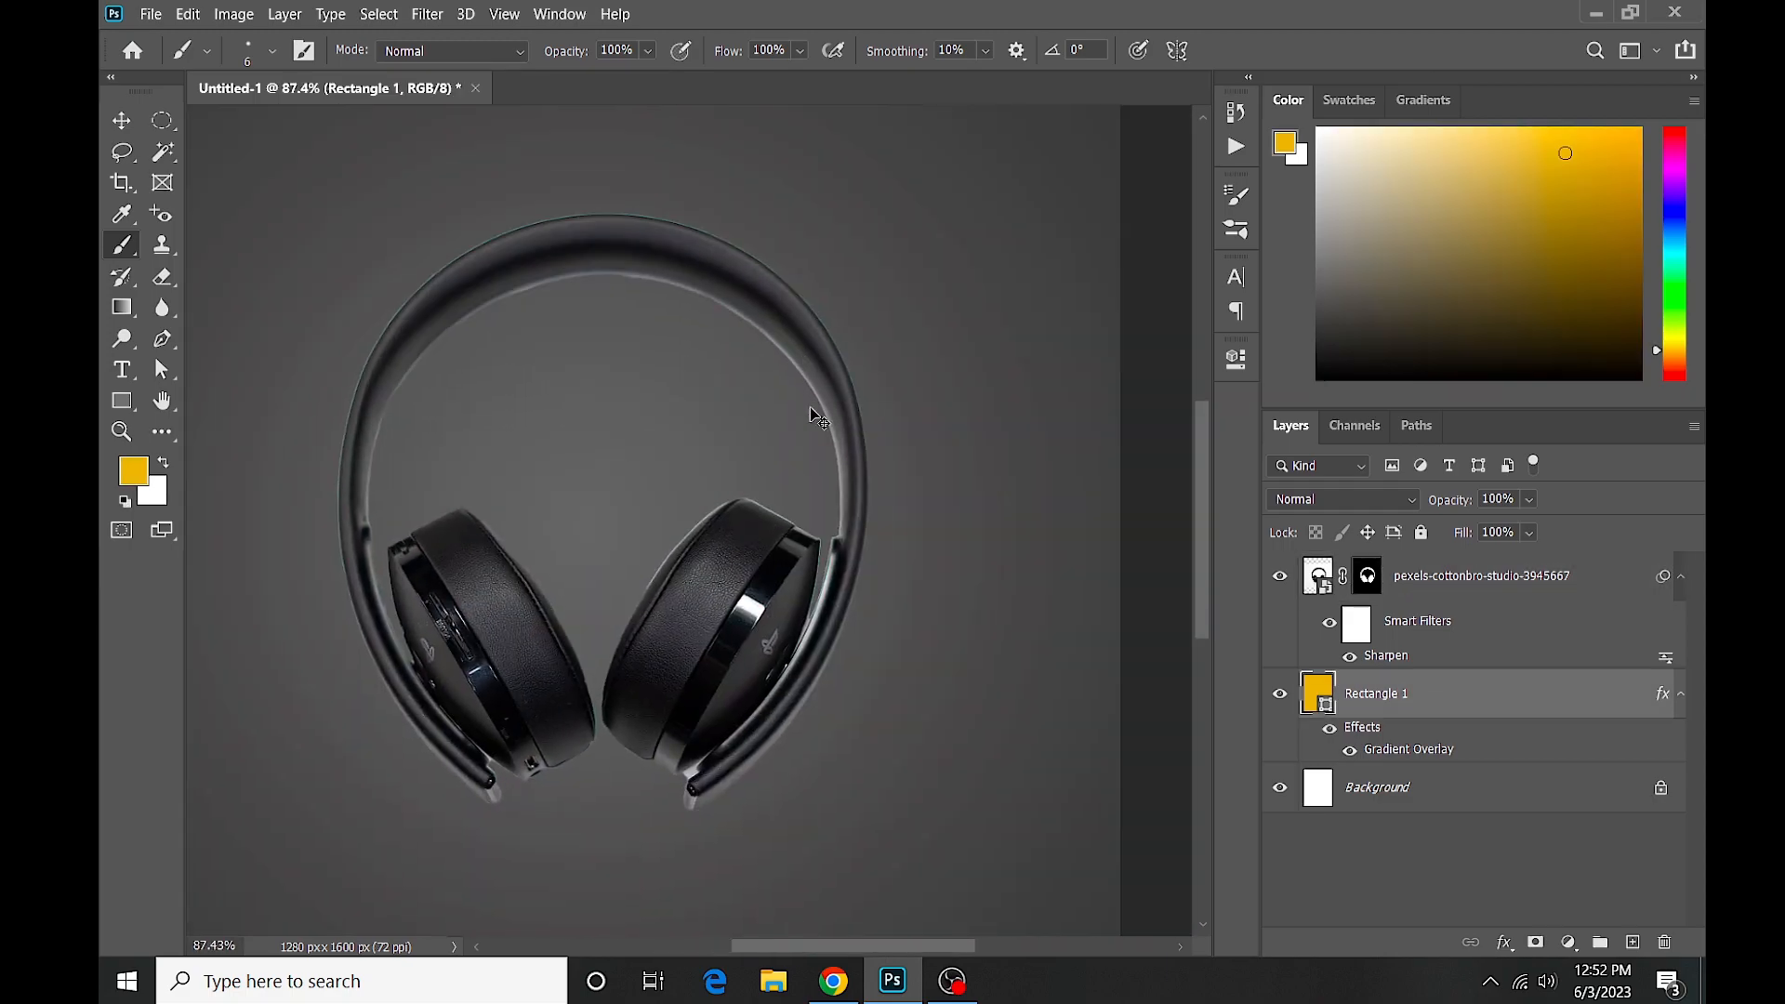
scroll(830, 512, "up", 4)
left_click(839, 625)
left_click(955, 386)
left_click(1367, 576)
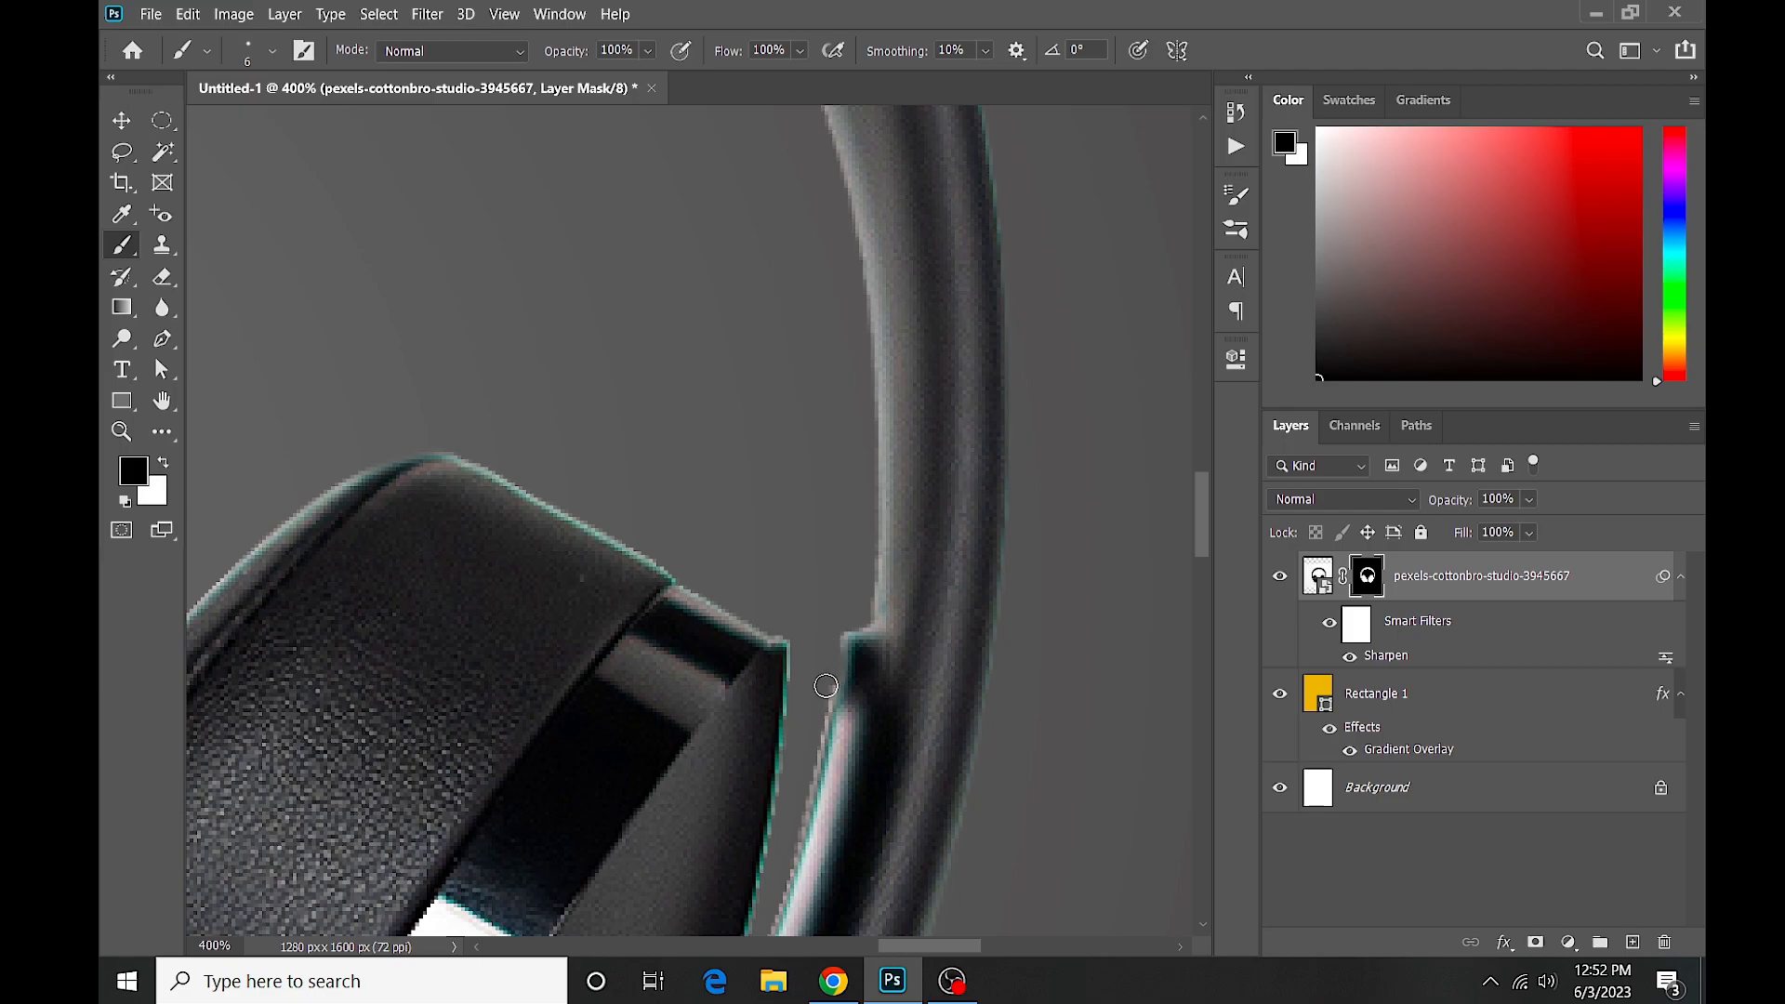
scroll(797, 804, "up", 2)
mouse_move(279, 327)
left_mouse_down()
mouse_move(409, 372)
mouse_move(809, 626)
left_mouse_up()
mouse_move(801, 912)
left_mouse_down()
mouse_move(912, 354)
mouse_move(835, 465)
left_mouse_up()
Mask the light fringe in the slot between the right ear cup and the right headband arm.
scroll(837, 267, "up", 4)
left_click_drag(840, 210, 771, 648)
mouse_move(904, 504)
left_mouse_down()
mouse_move(828, 727)
mouse_move(802, 456)
mouse_move(649, 797)
left_mouse_up()
mouse_move(716, 753)
left_mouse_down()
mouse_move(807, 256)
mouse_move(664, 628)
left_mouse_up()
scroll(744, 400, "down", 7)
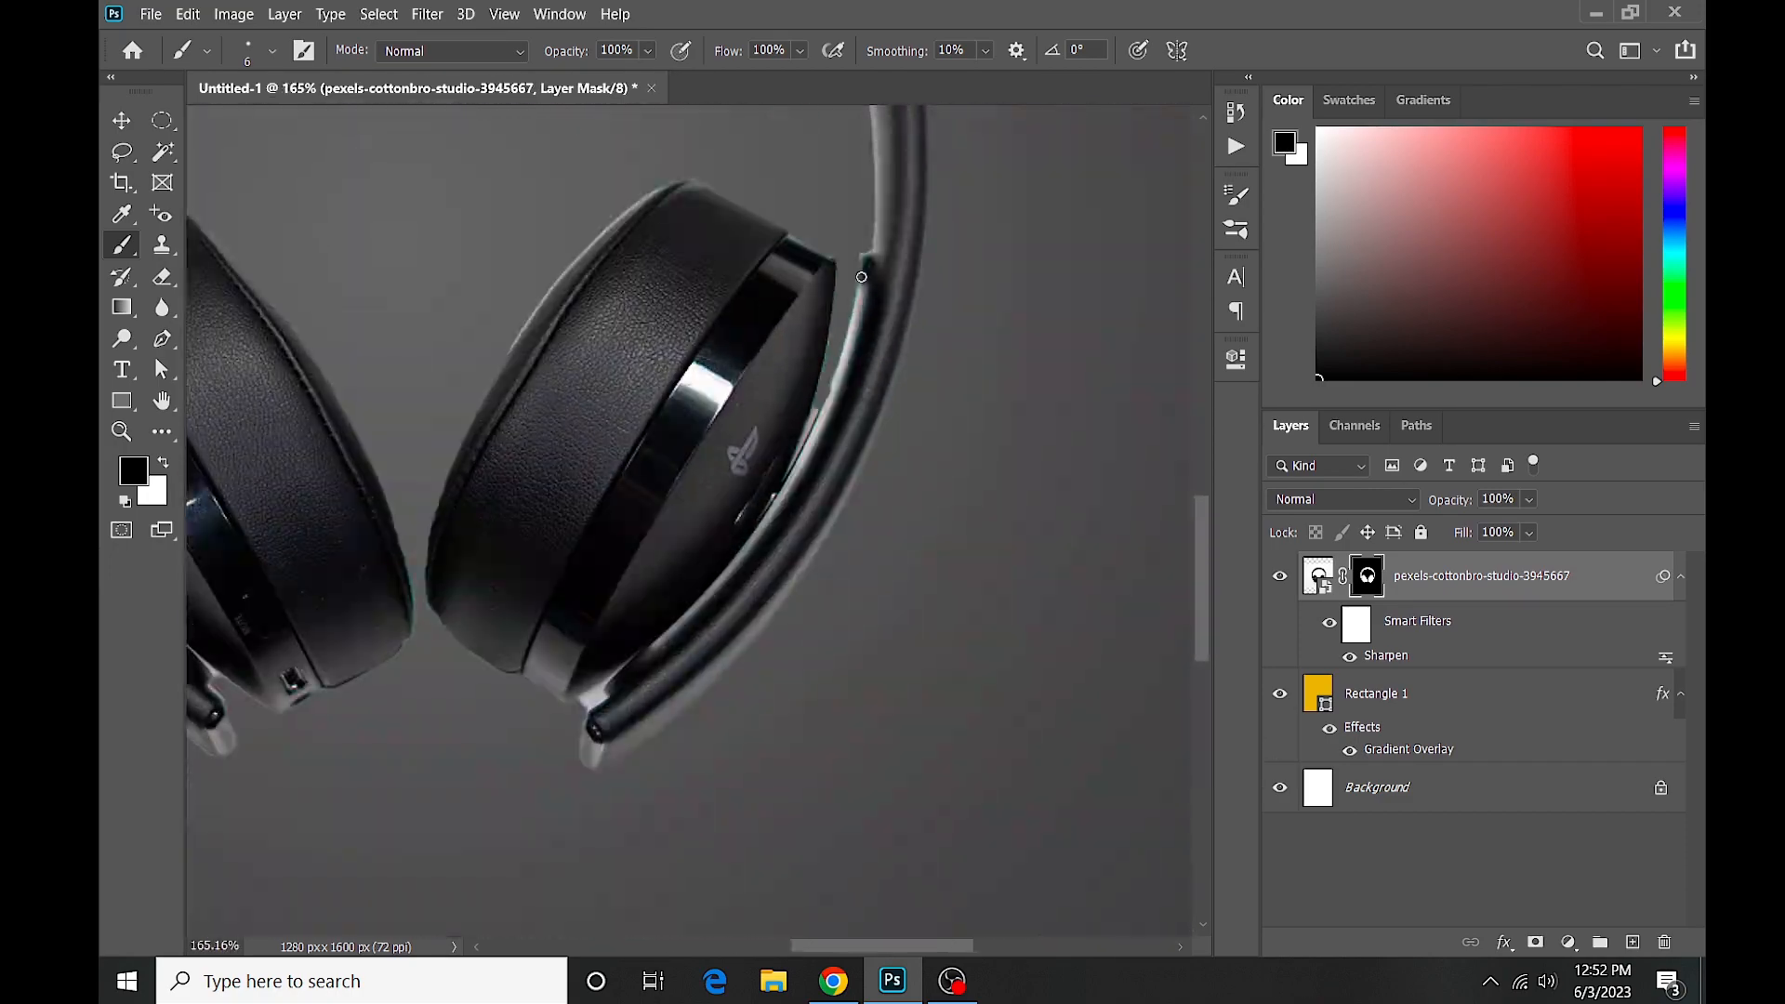
scroll(790, 469, "up", 4)
left_click_drag(845, 165, 849, 382)
scroll(818, 409, "down", 6)
scroll(838, 344, "down", 2)
key("v")
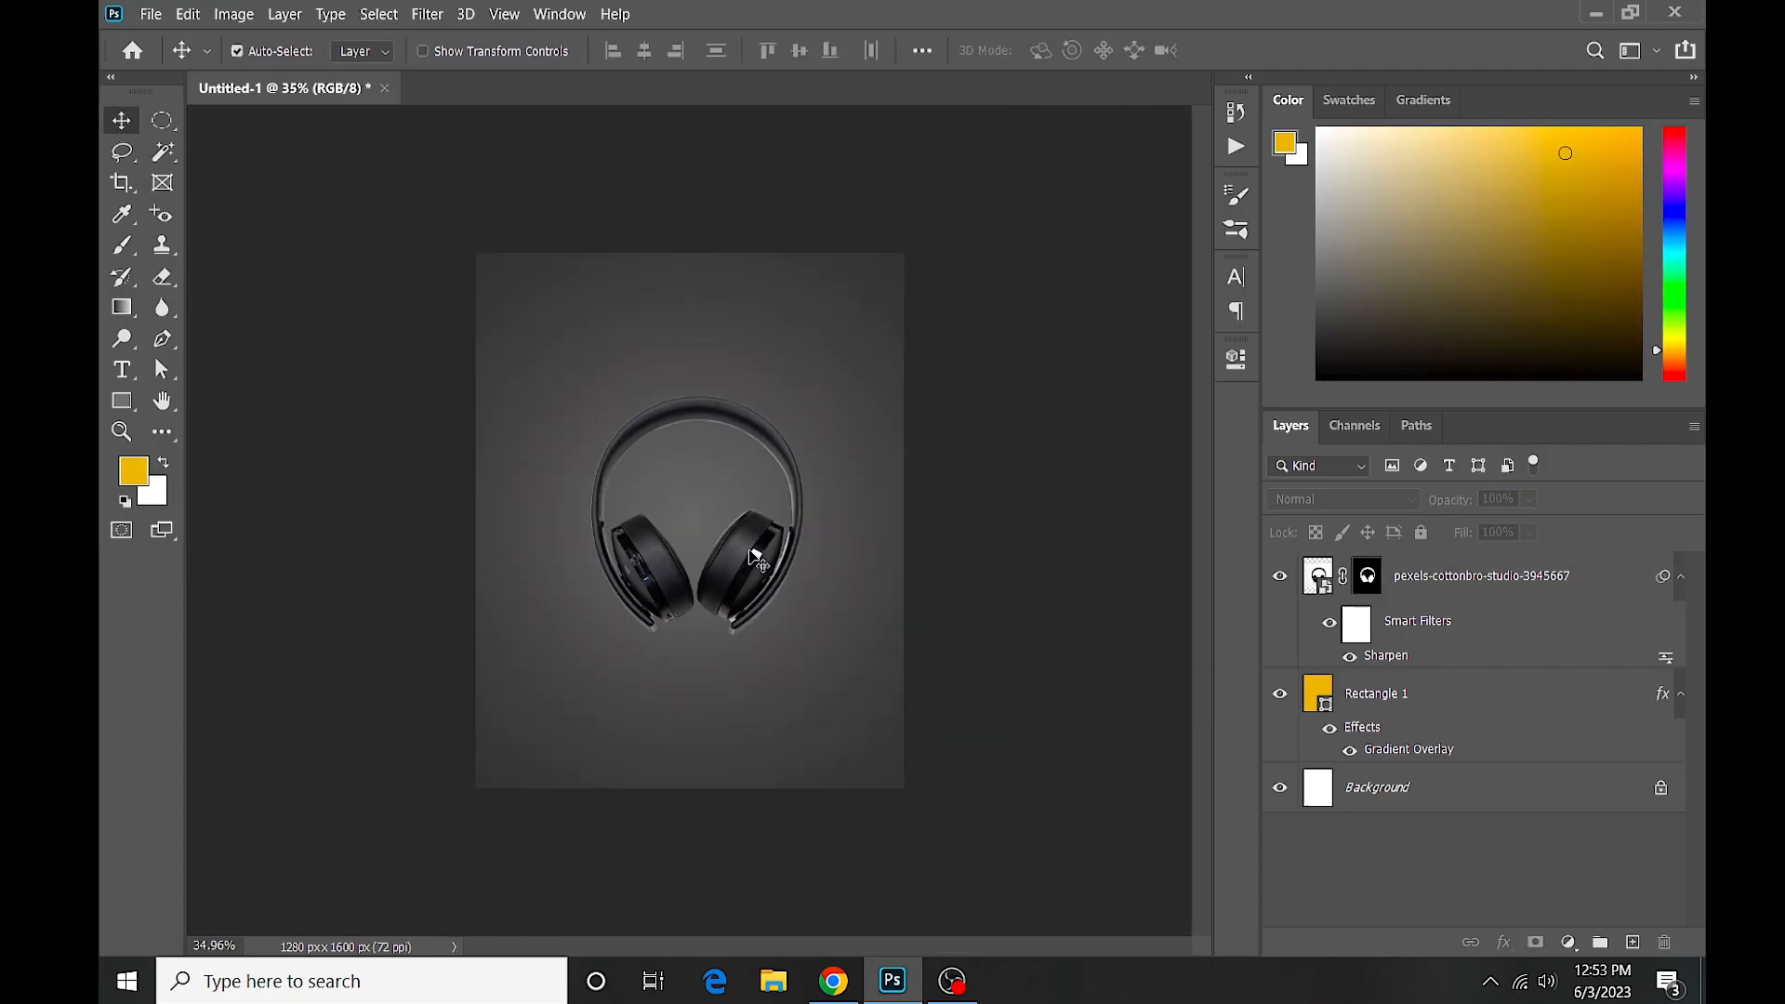
Convert the headphones smart object to a regular layer, retaining its transforms and smart filters.
left_click(744, 555)
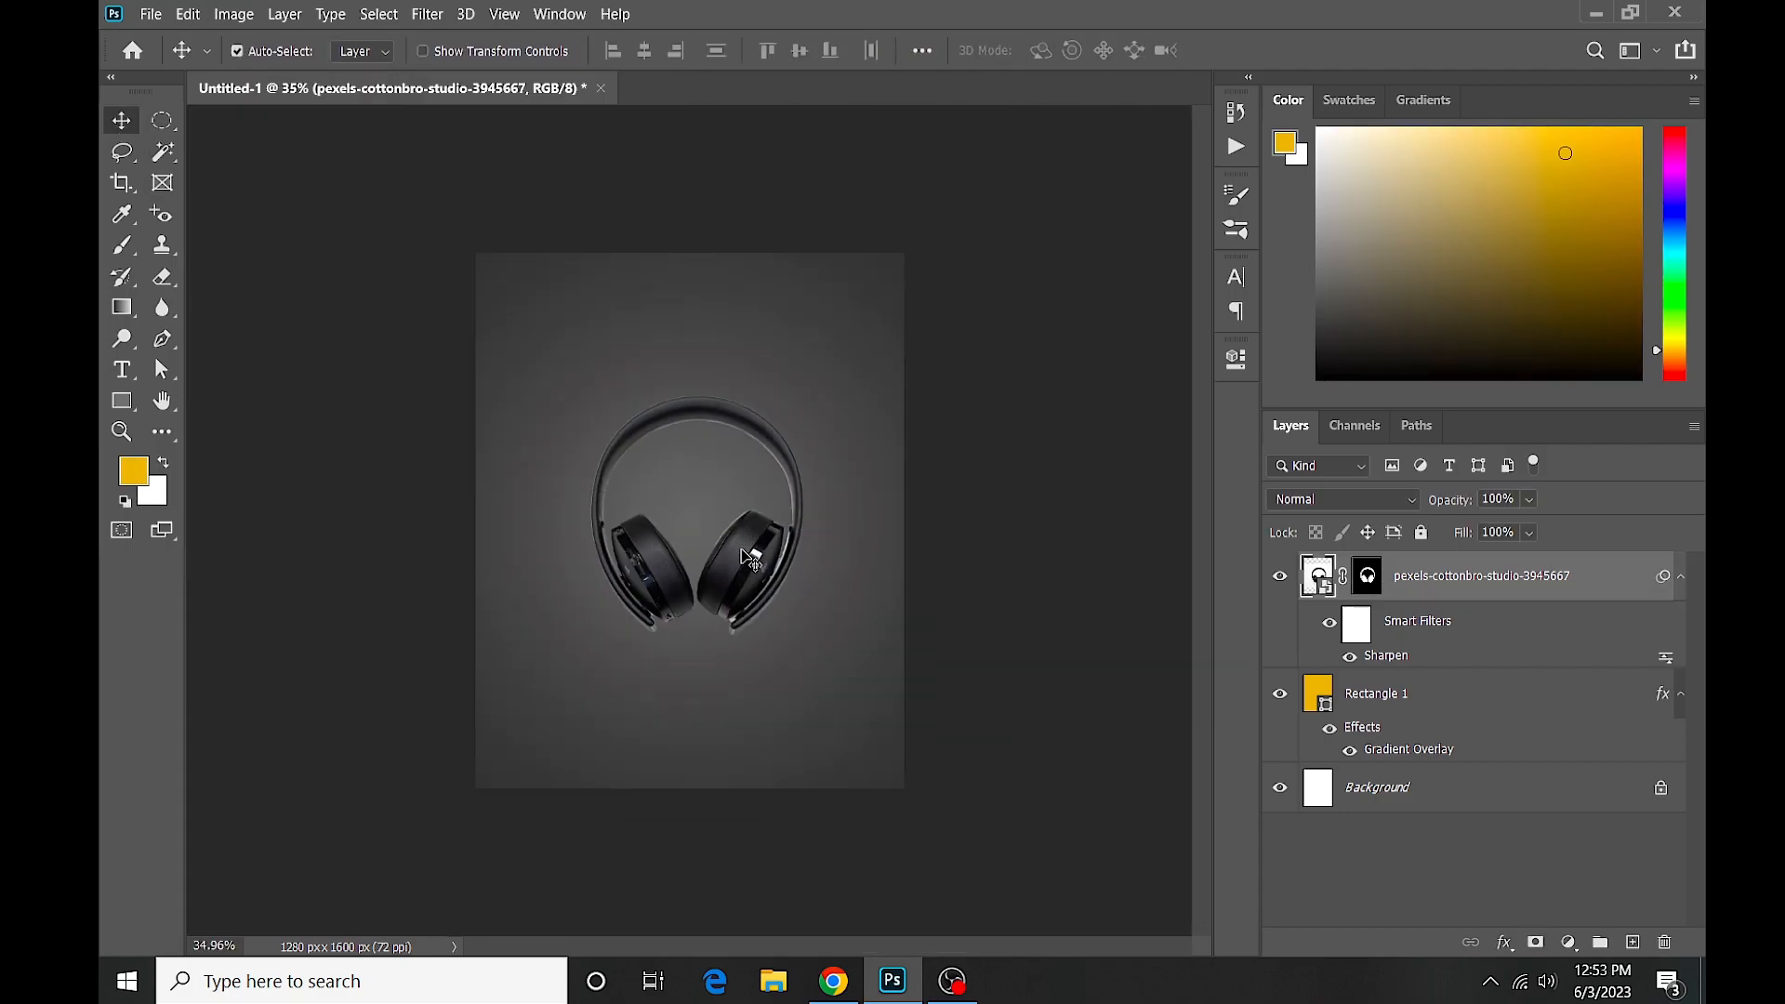
right_click(1438, 590)
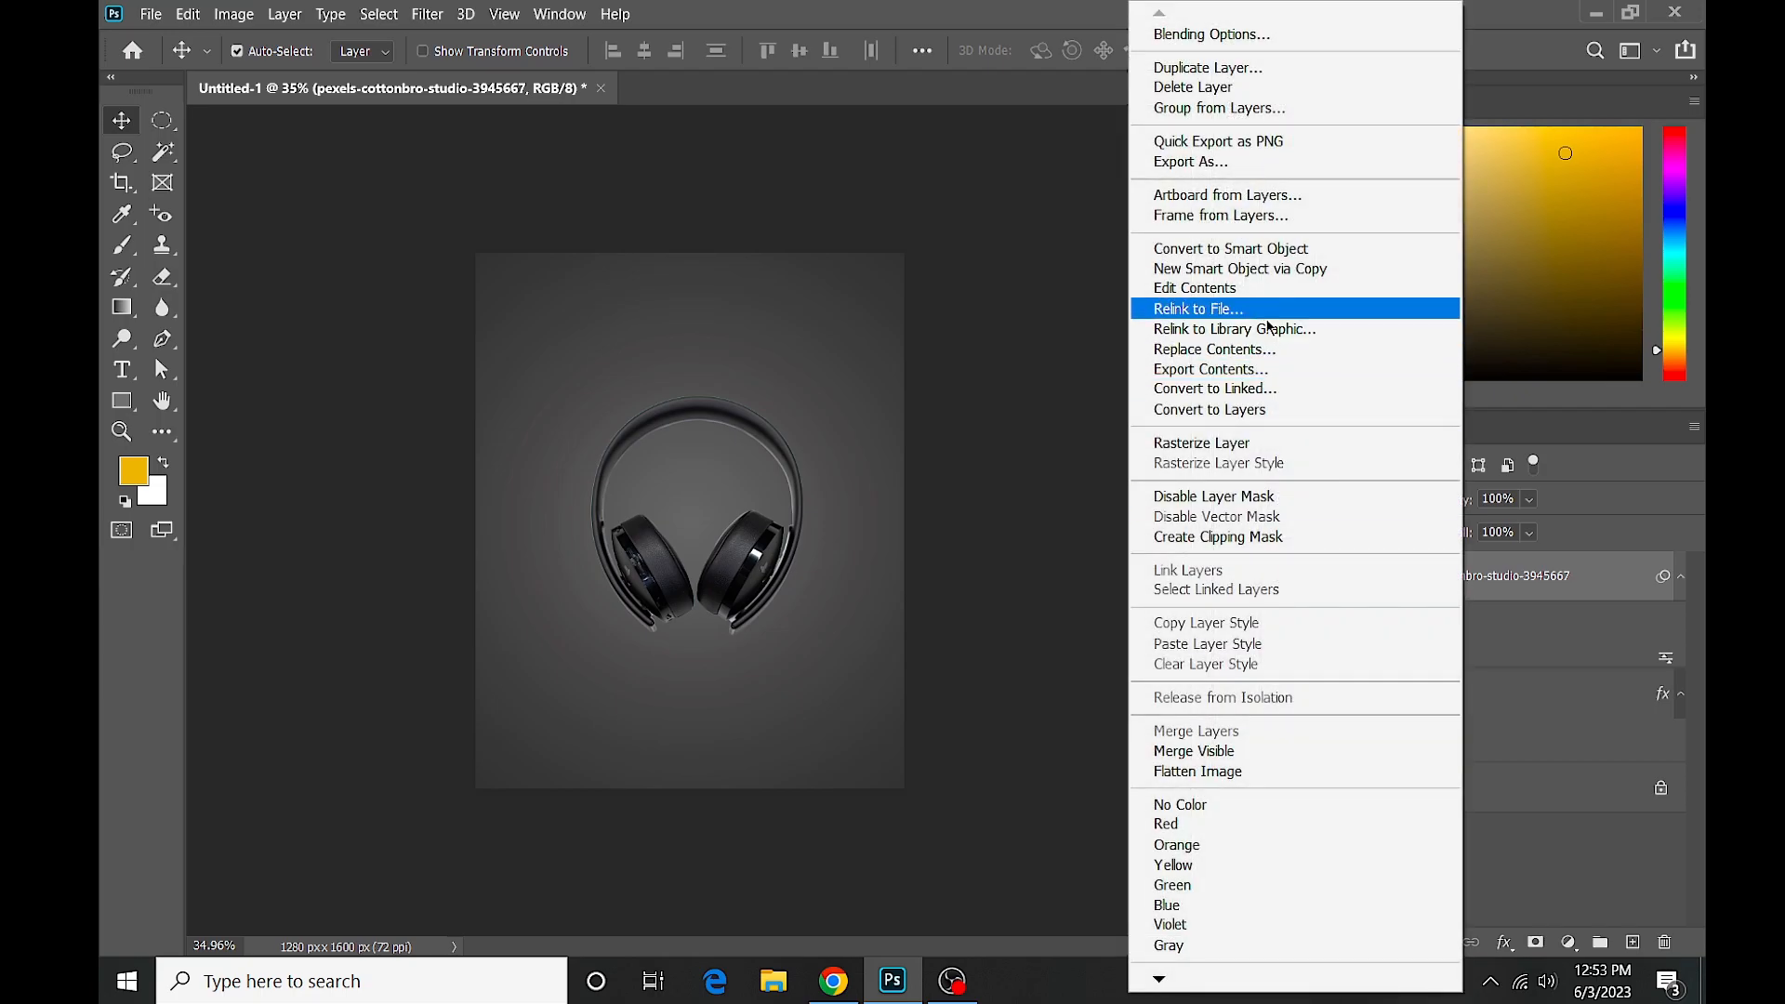
left_click(1267, 413)
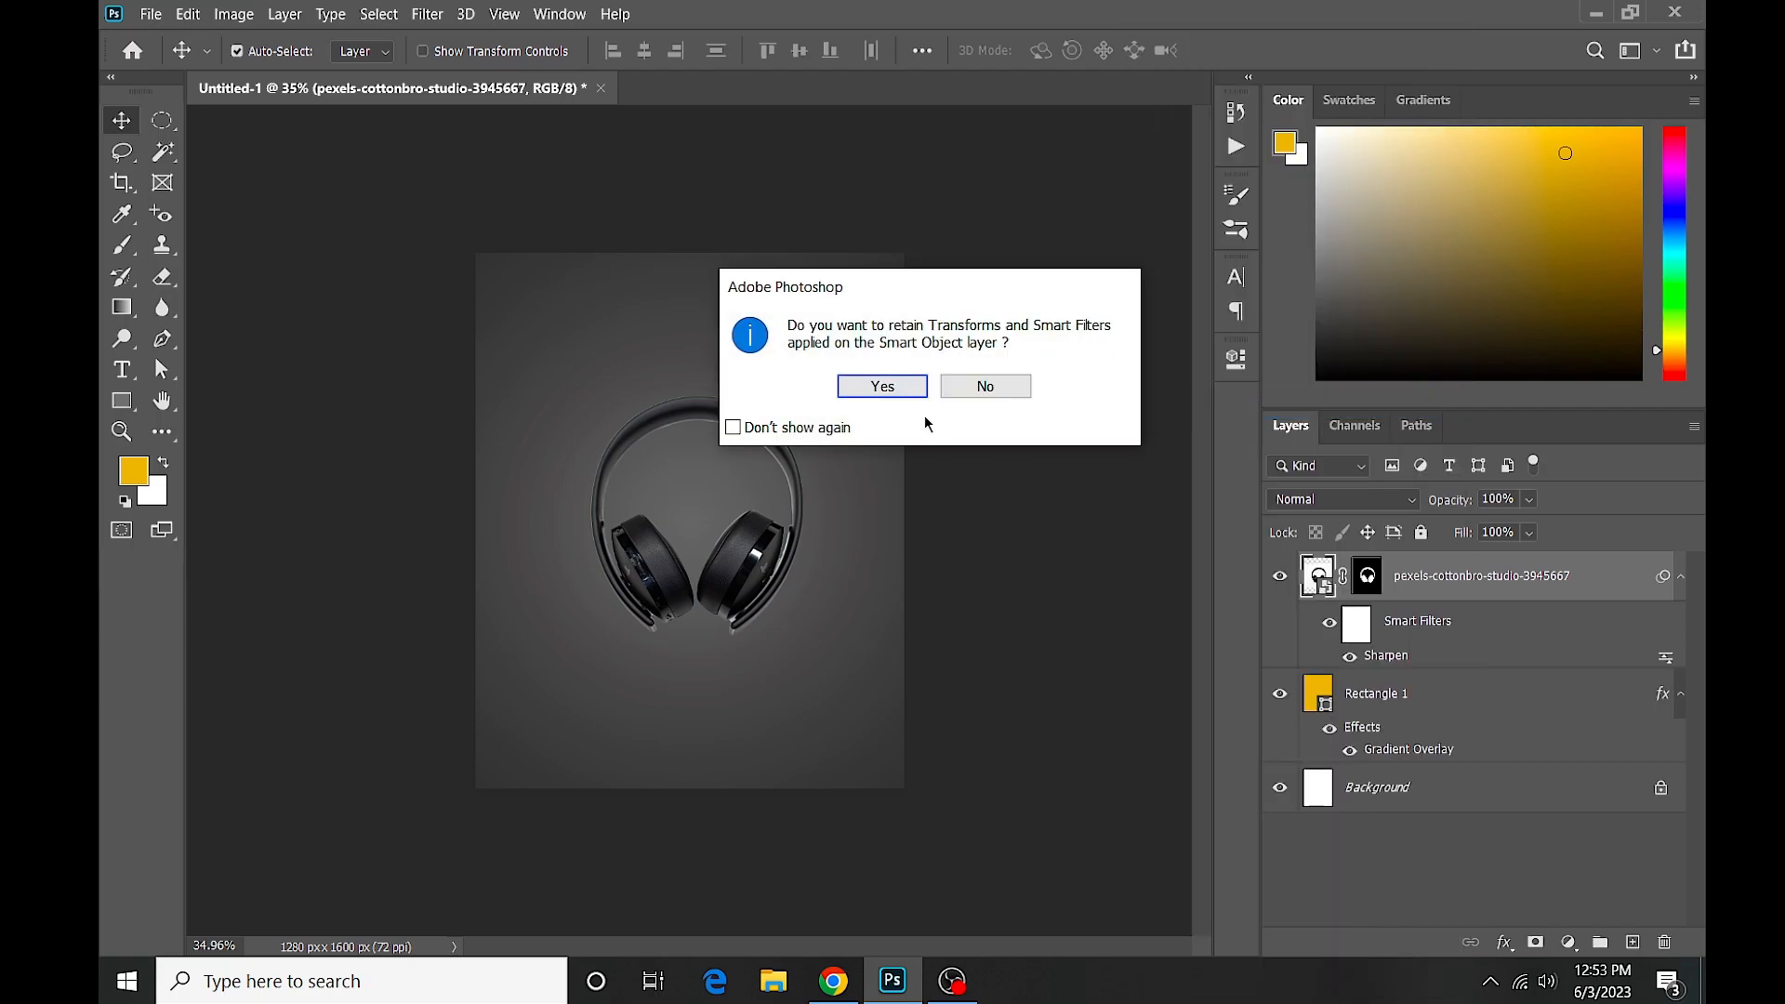
left_click(911, 398)
Apply the layer mask permanently to the headphones layer.
left_click(1370, 576)
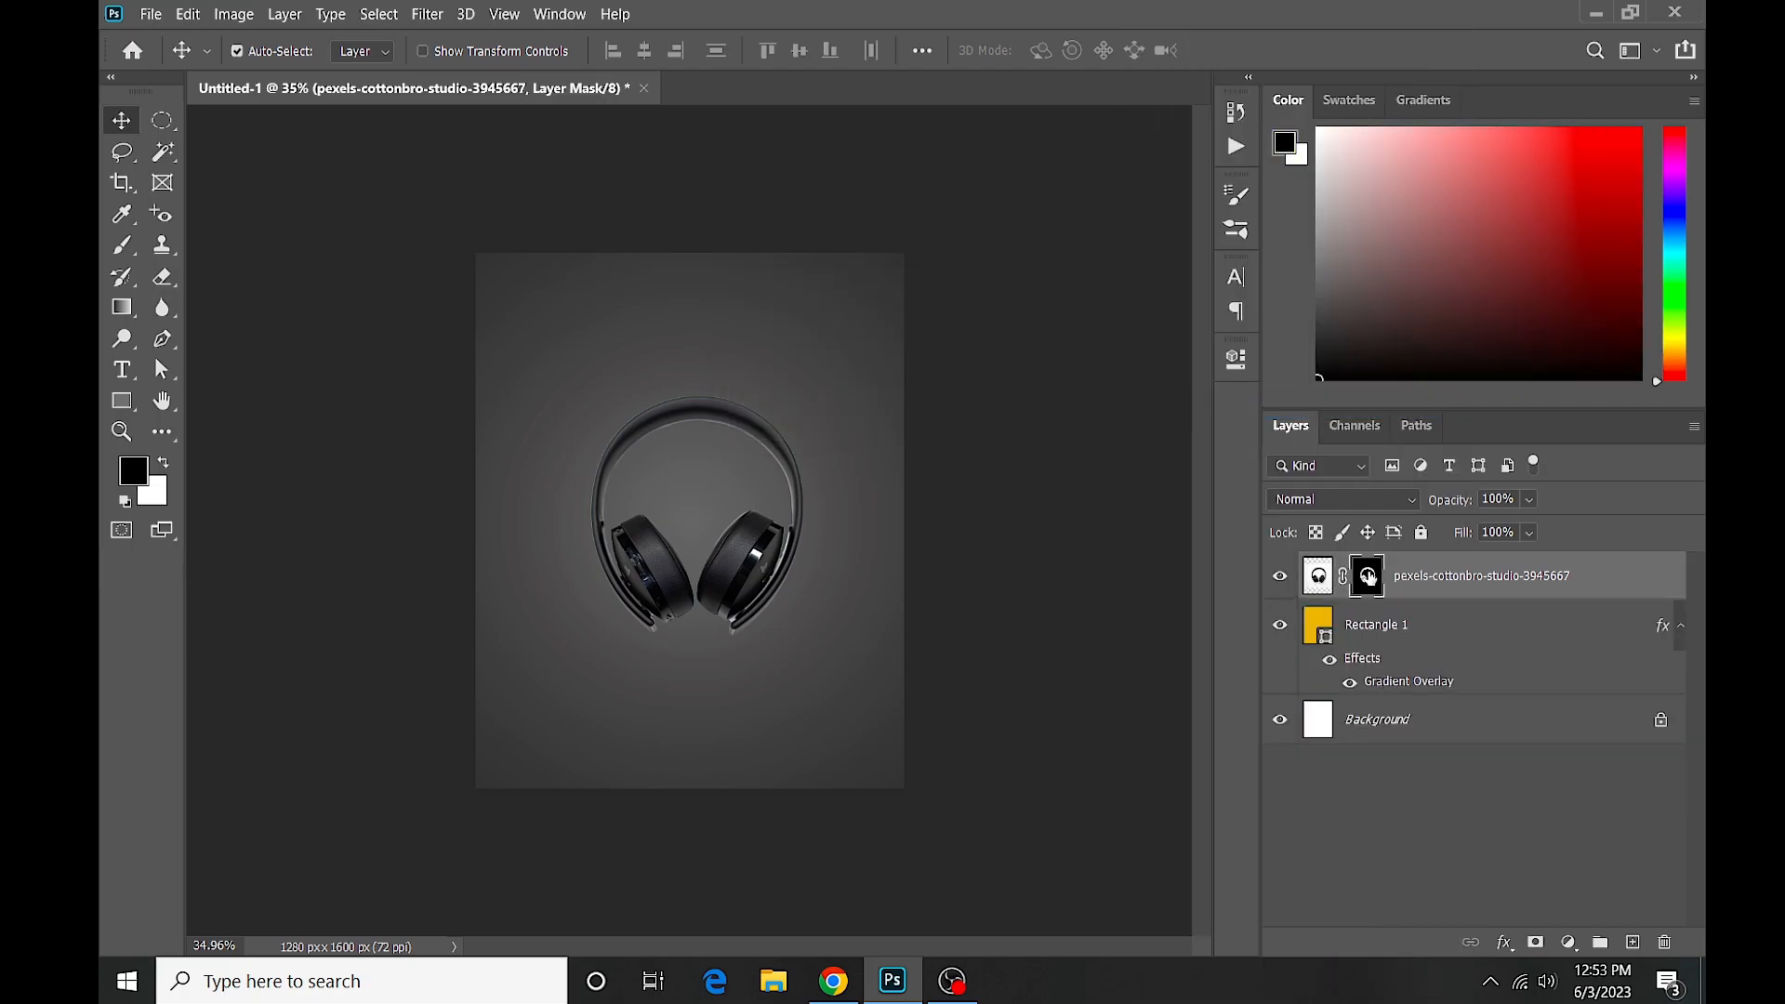
right_click(1372, 575)
left_click(1472, 644)
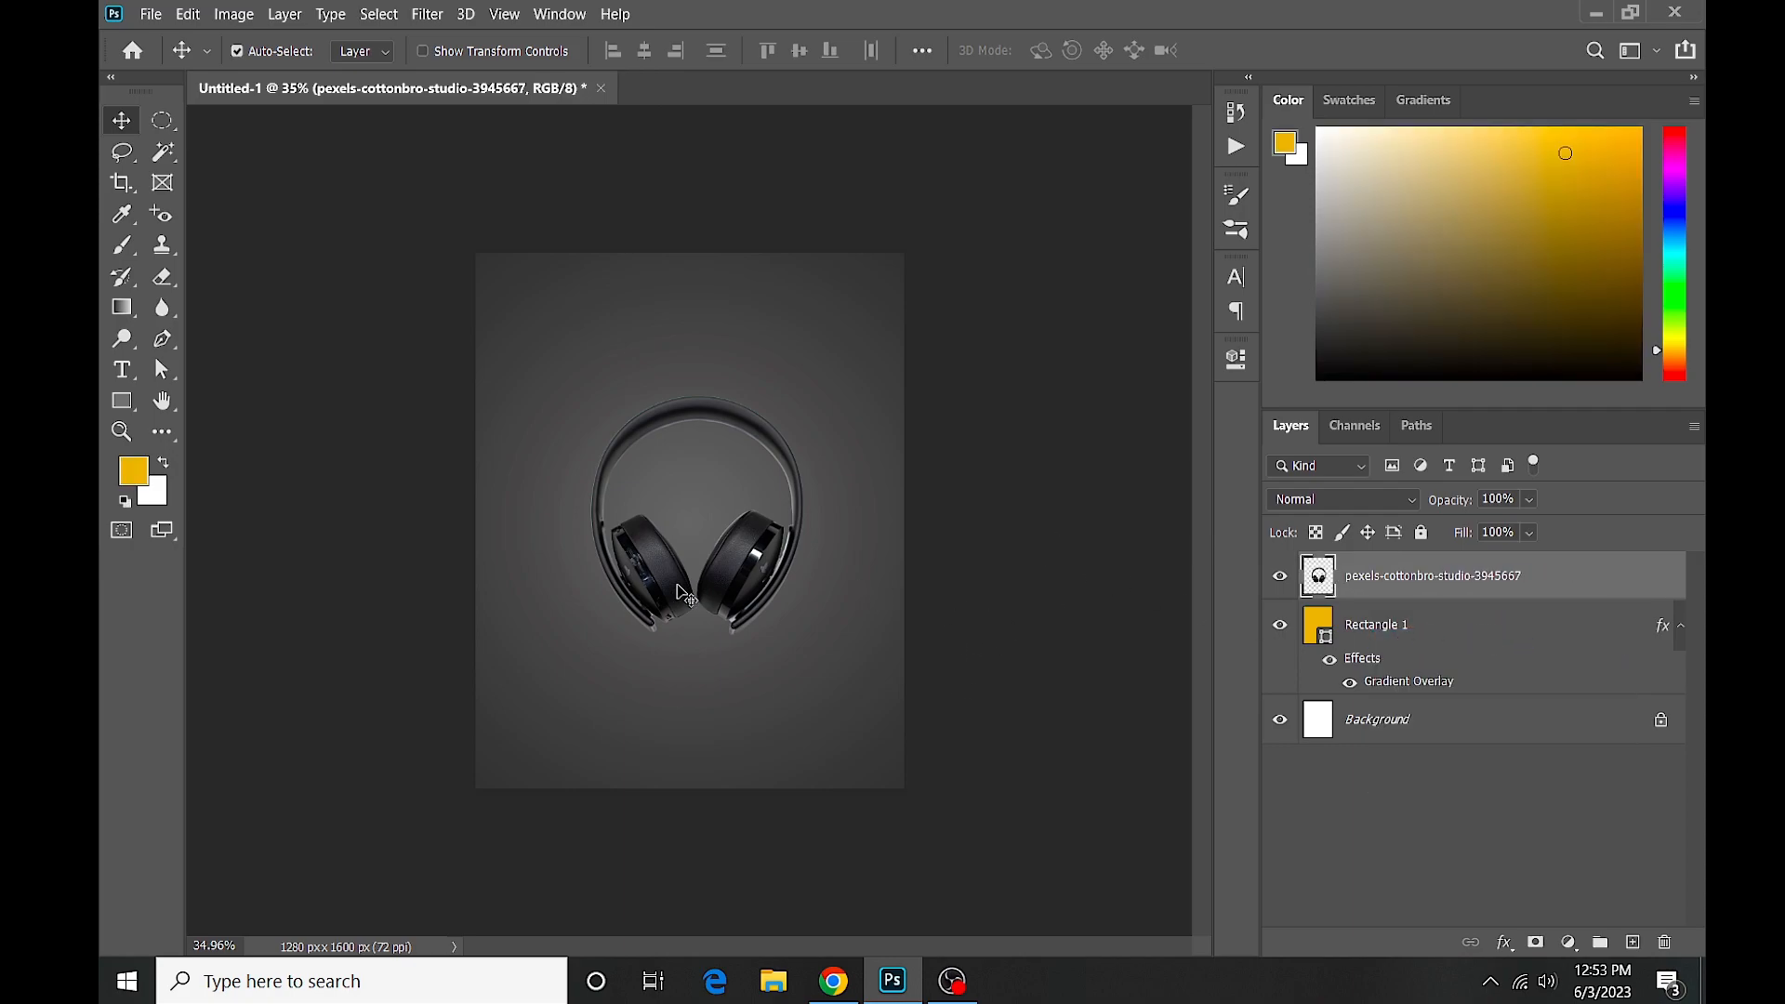
Duplicate the headphones layer.
left_click(784, 563, "ctrl")
left_click(784, 562, "ctrl")
left_click_drag(800, 601, 690, 573)
left_click_drag(863, 560, 880, 534)
key("ctrl+minus")
key("ctrl+minus")
left_click_drag(1565, 581, 1633, 942)
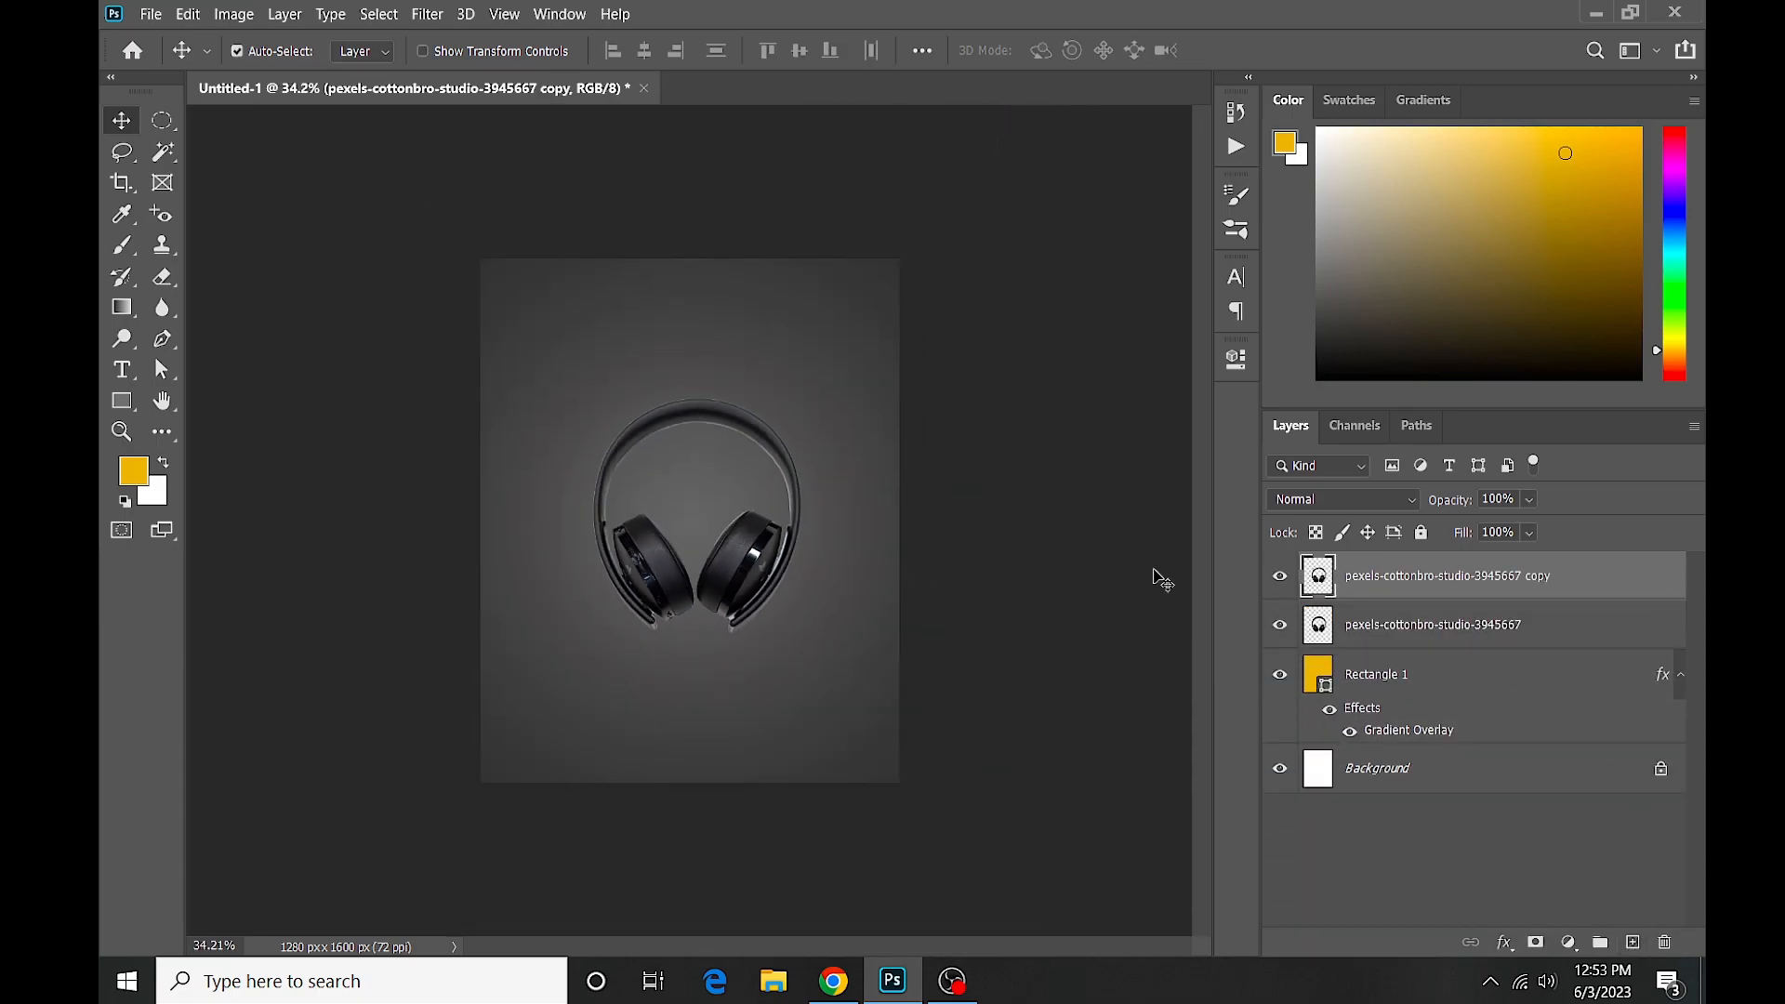
Rotate the headphones copy by 180° and move it about 669 px down, below the original headphones.
key("ctrl+t")
right_click(747, 538)
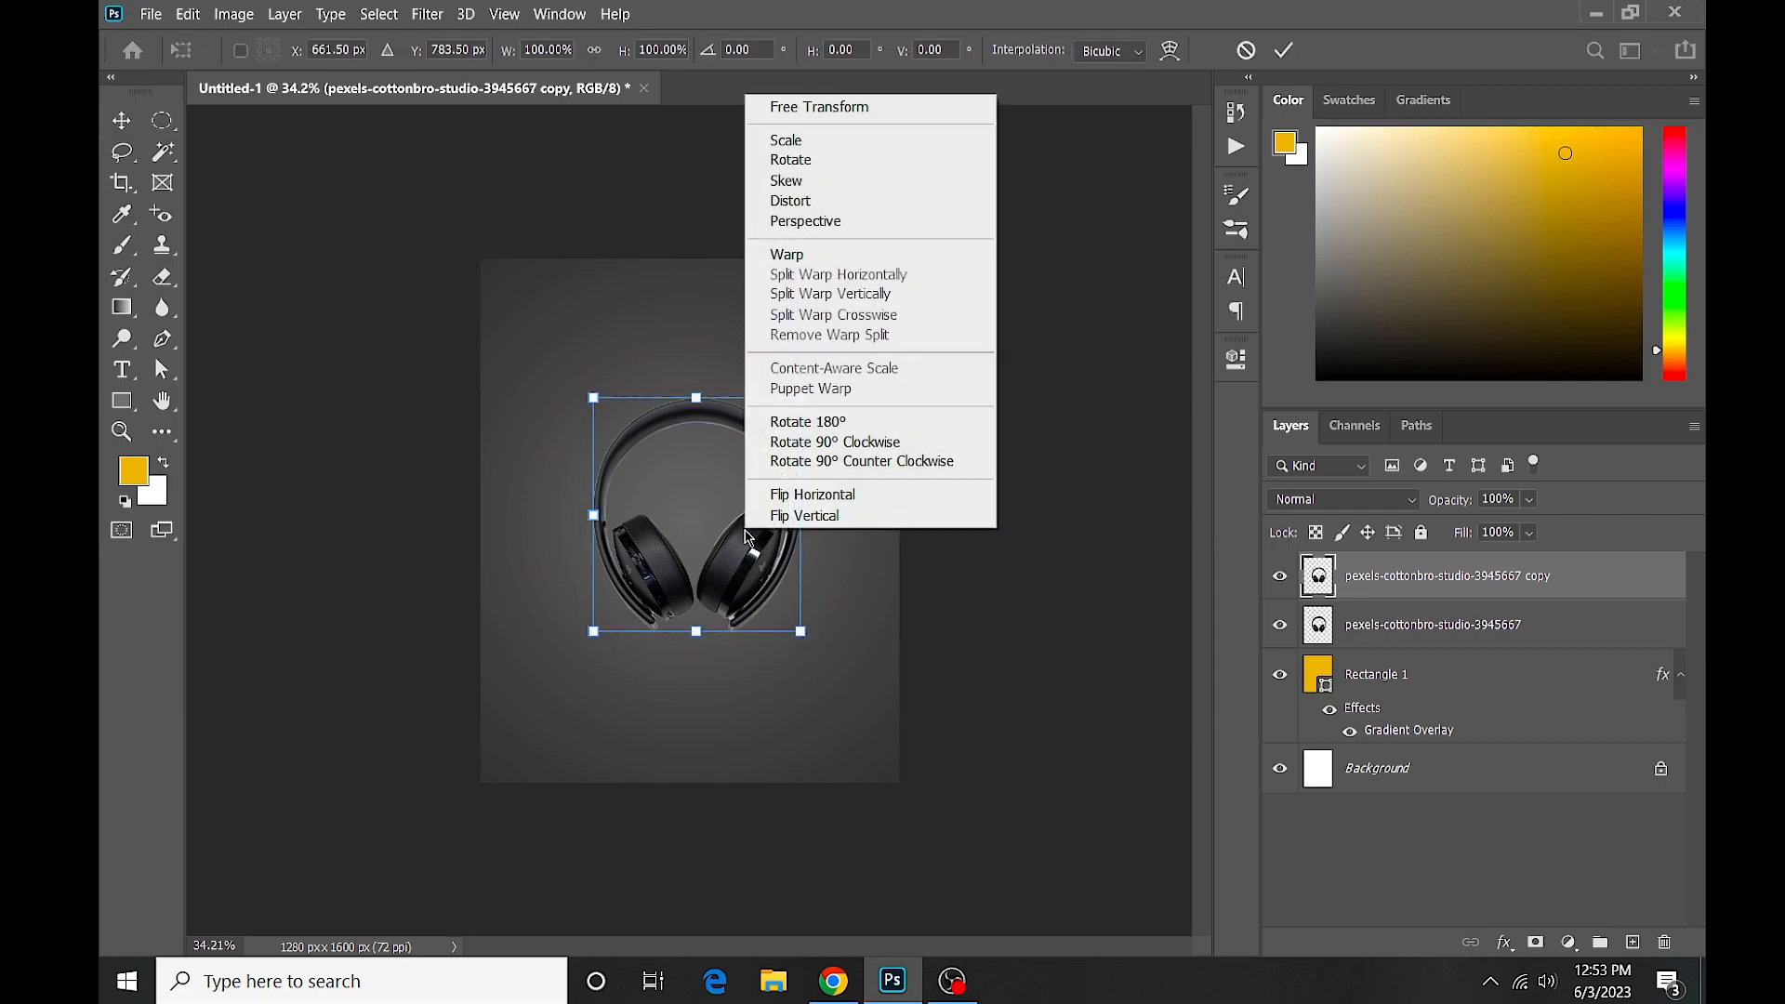
left_click(822, 443)
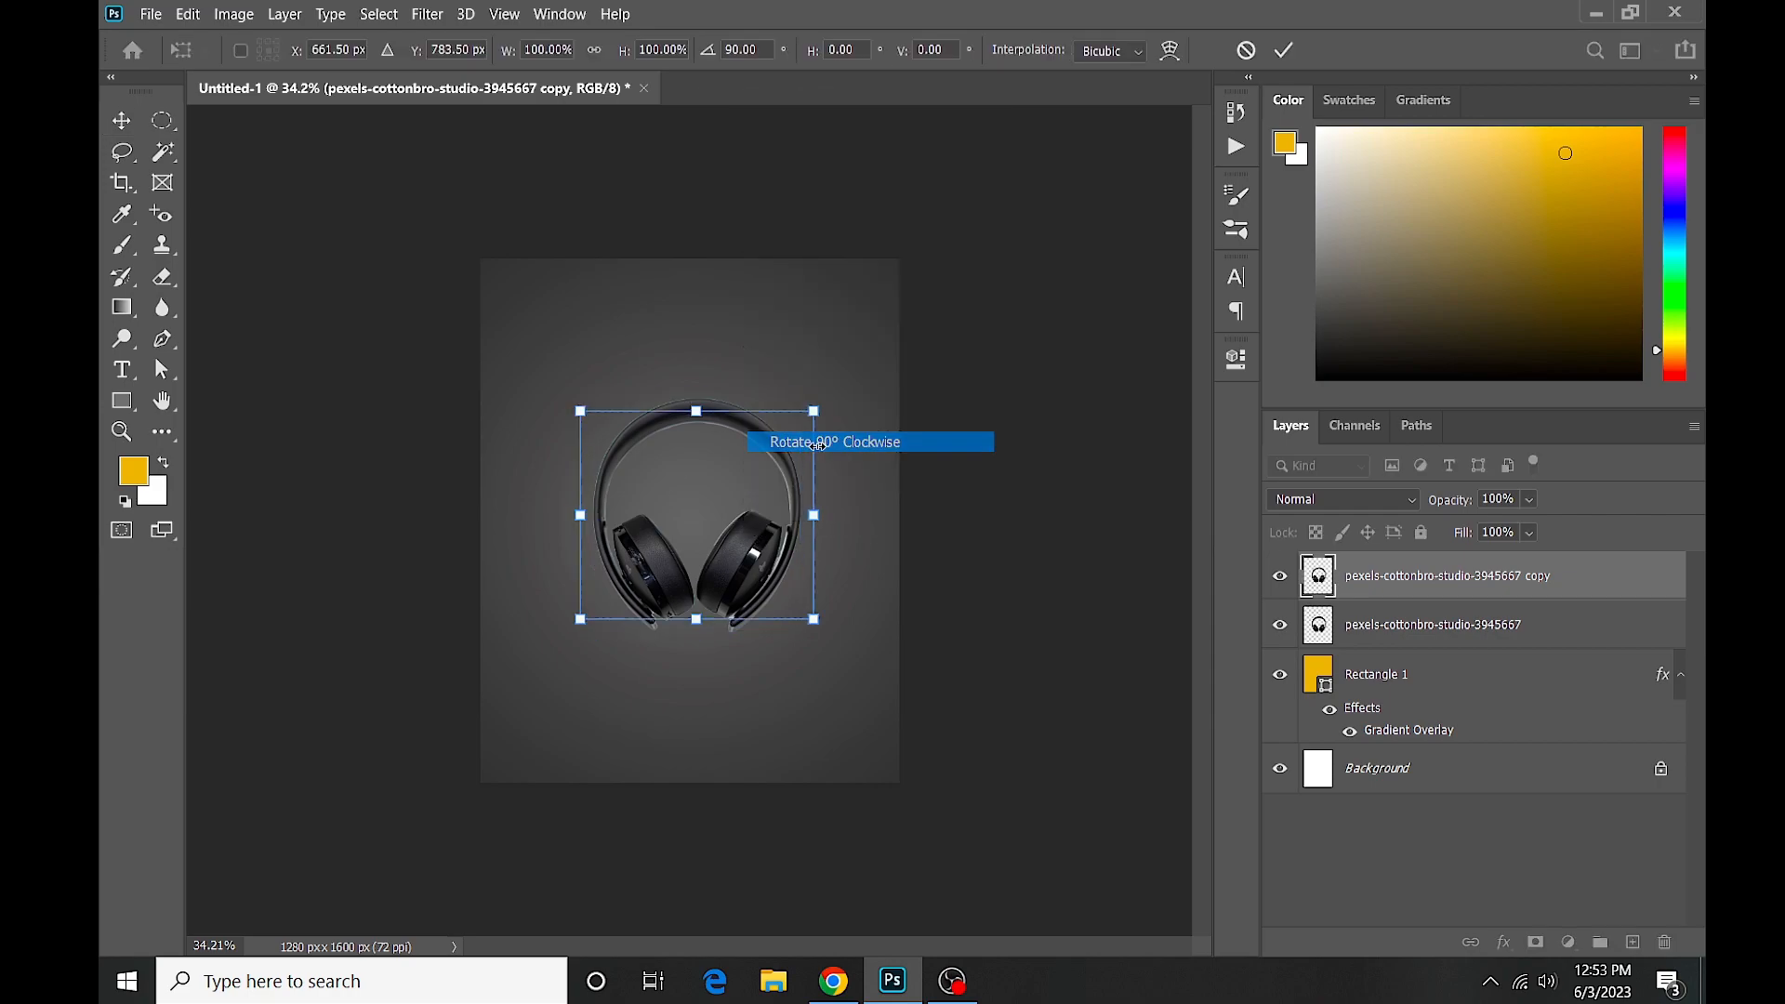
right_click(730, 521)
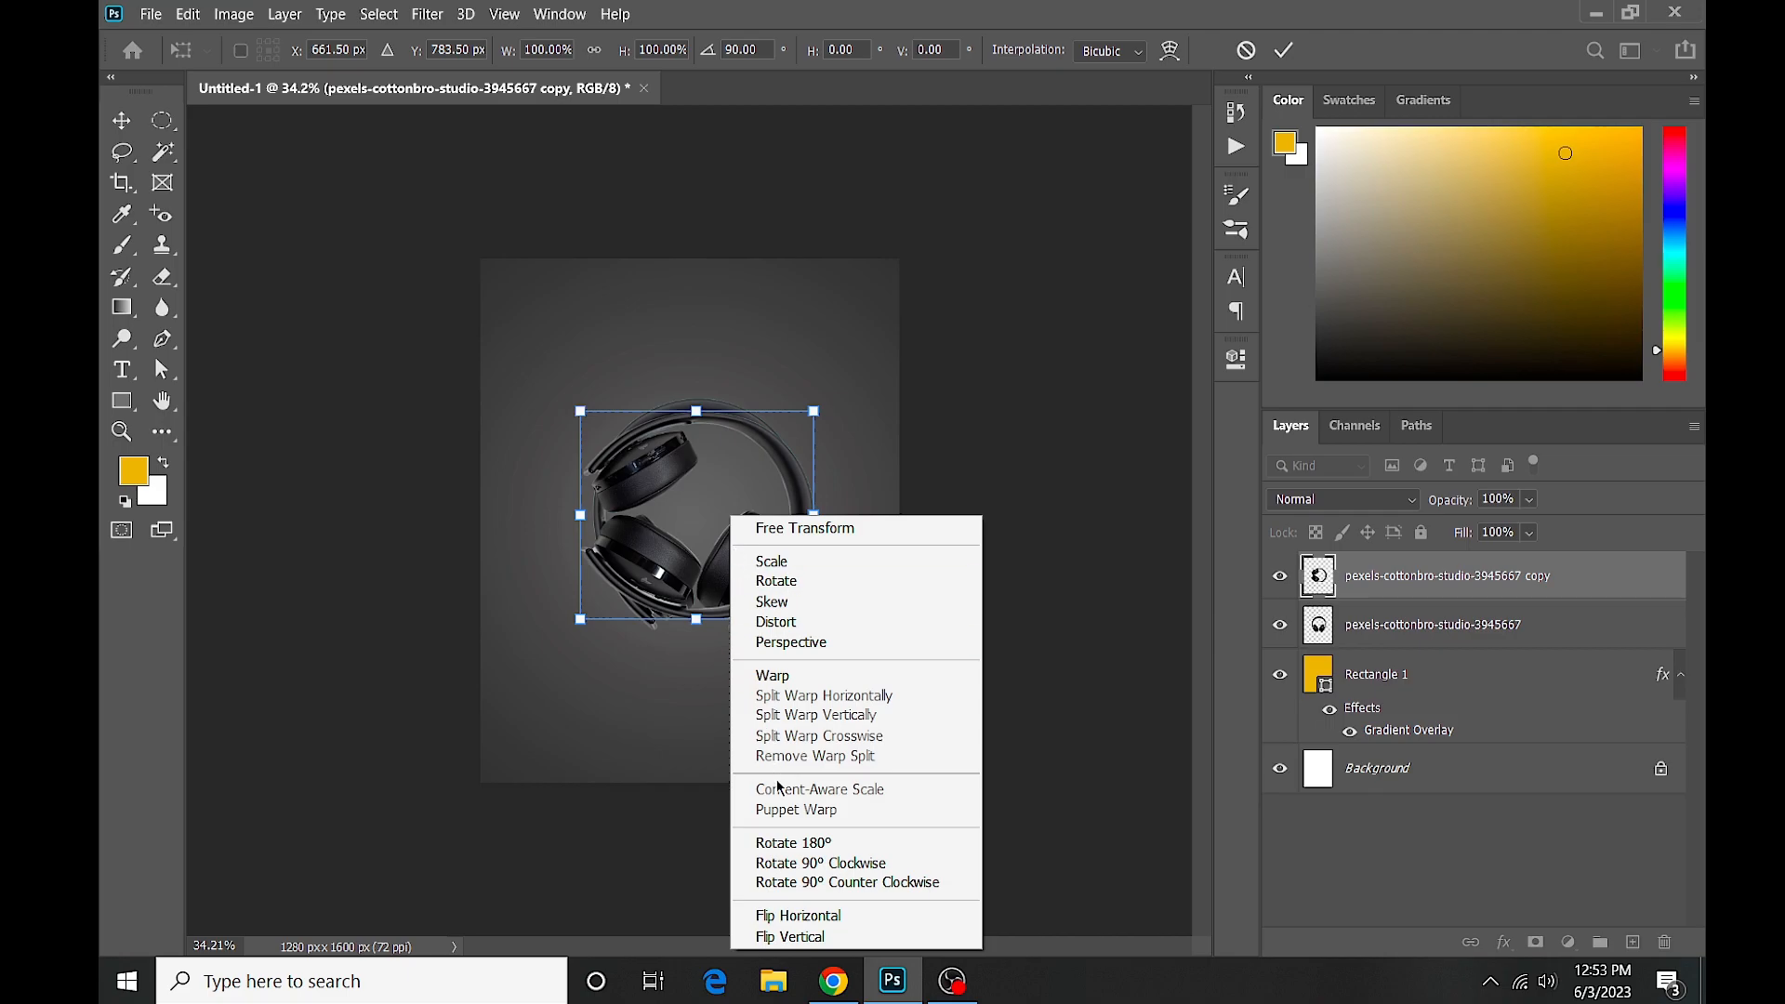
left_click(788, 863)
left_click_drag(702, 619, 698, 846)
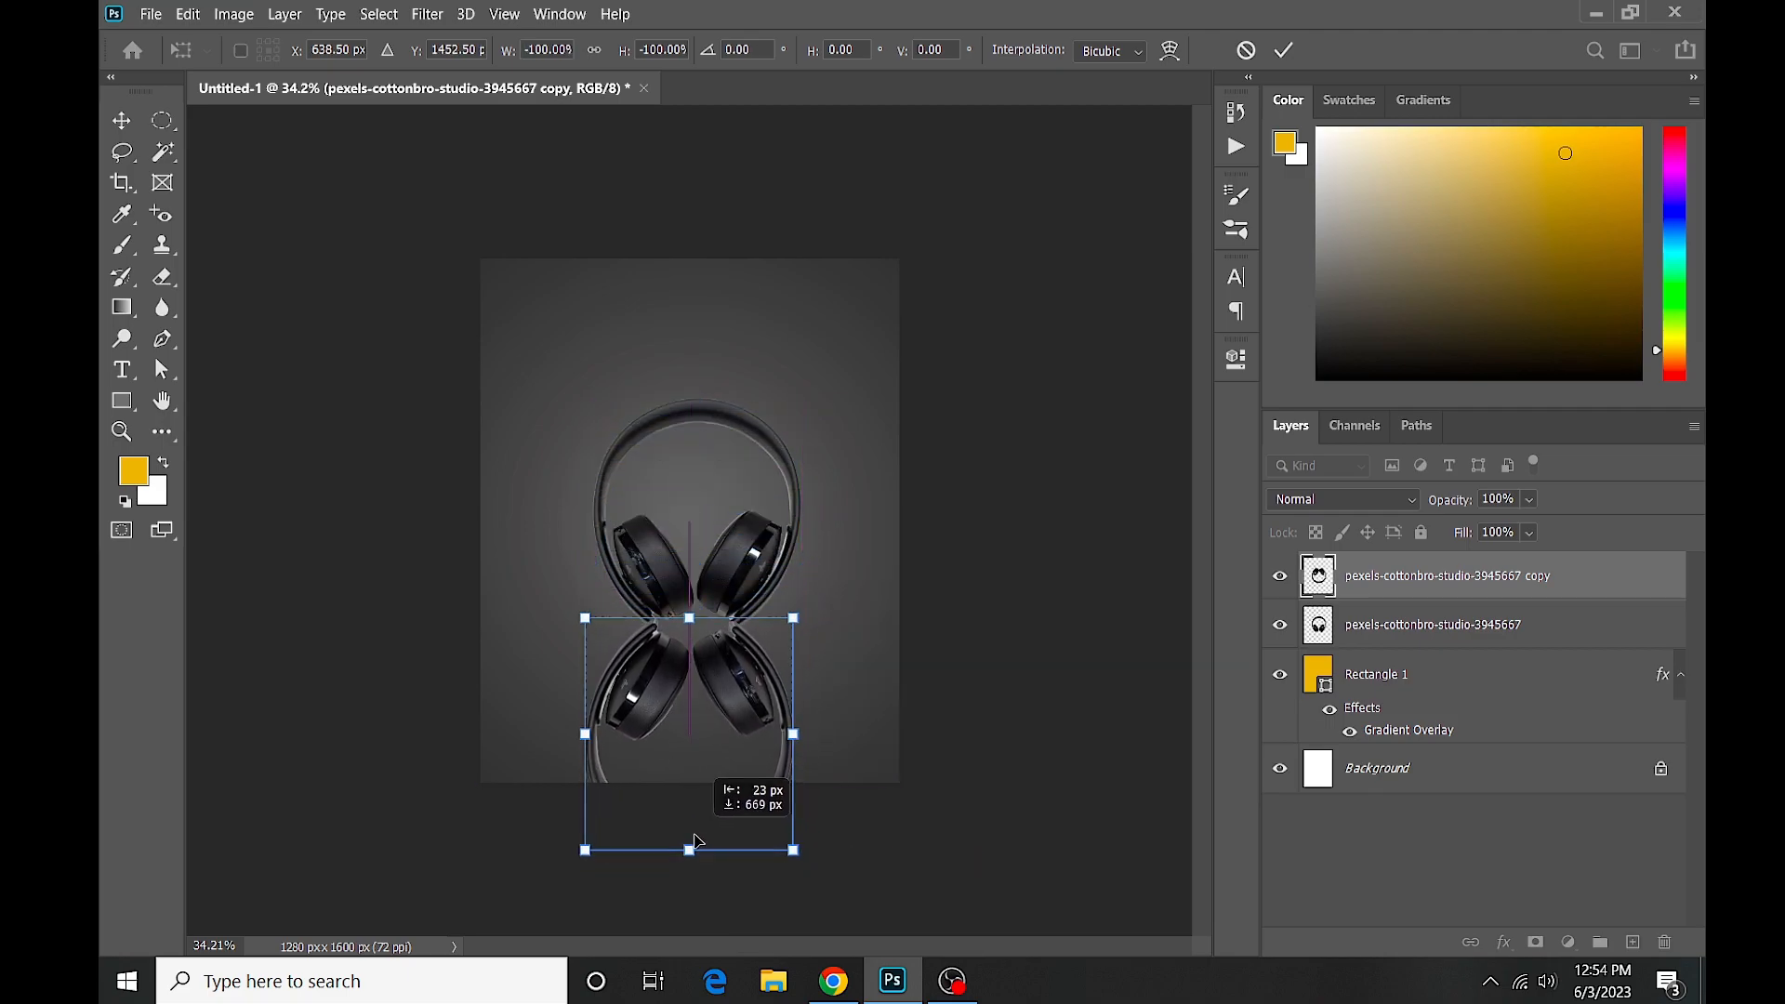
Stack the copy beneath the original headphones layer and shift it slightly down so the arm tips meet as a reflection.
left_click_drag(1504, 585, 1503, 646)
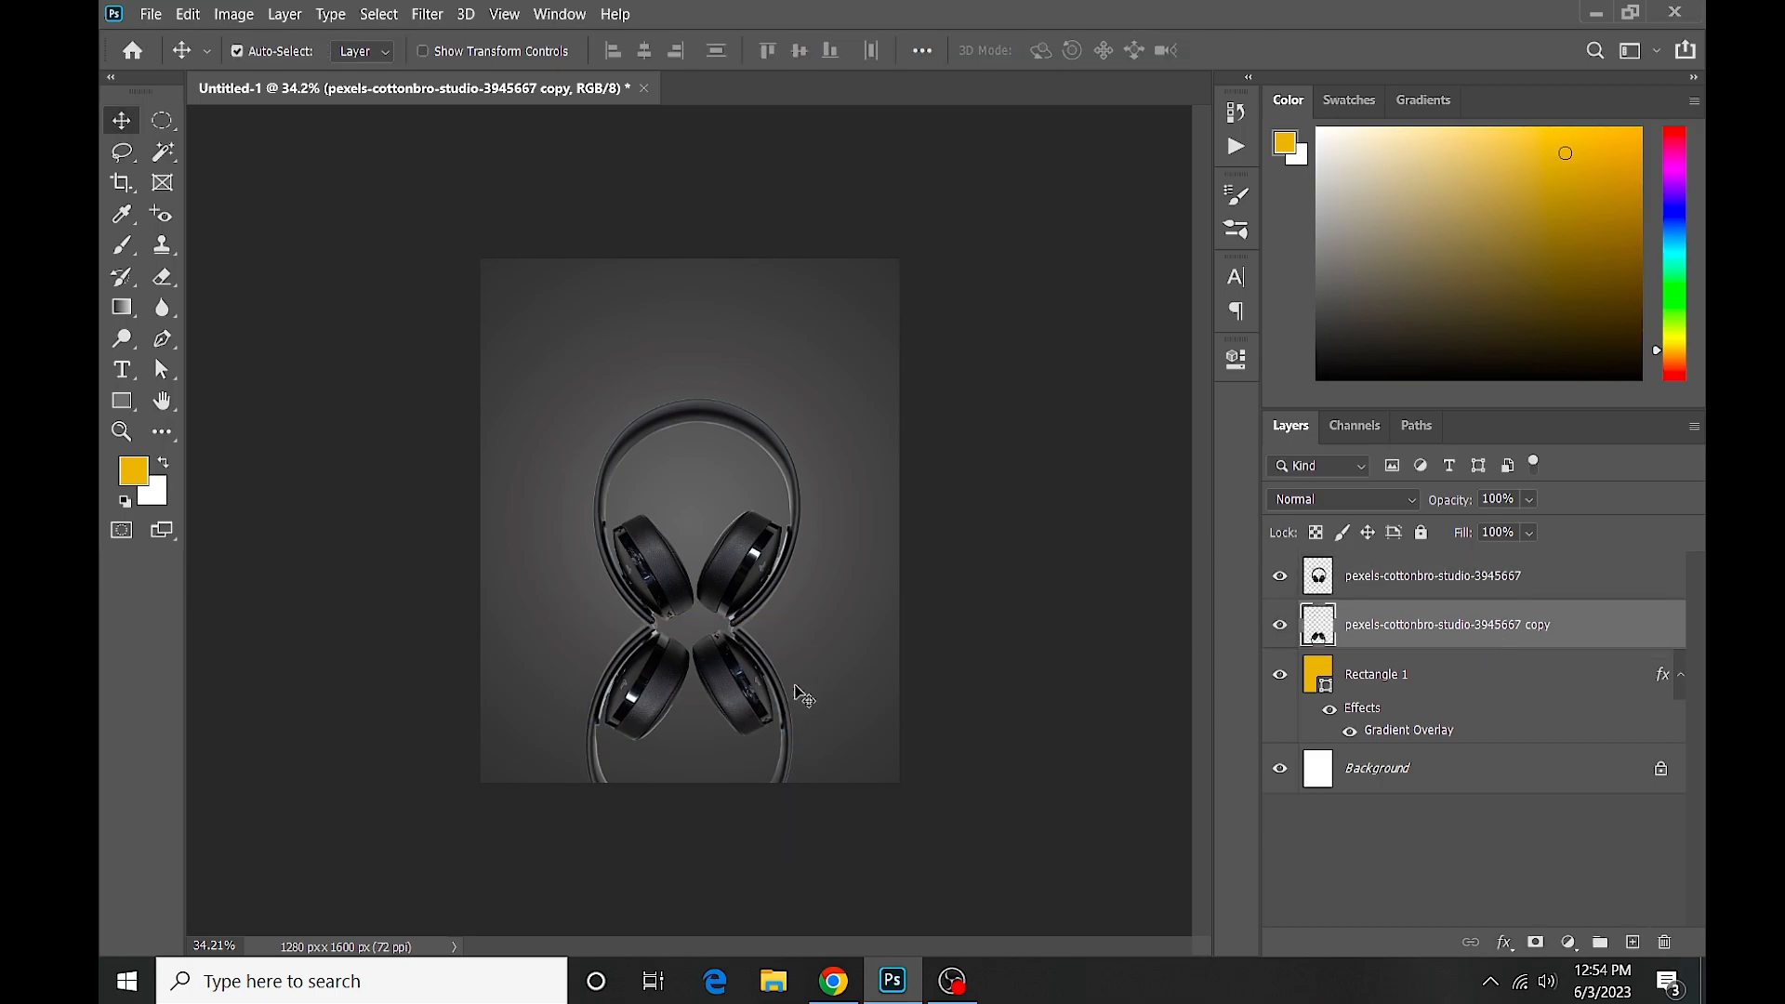
double_click(737, 666, "ctrl")
left_click(737, 667, "ctrl")
left_click(734, 728, "ctrl")
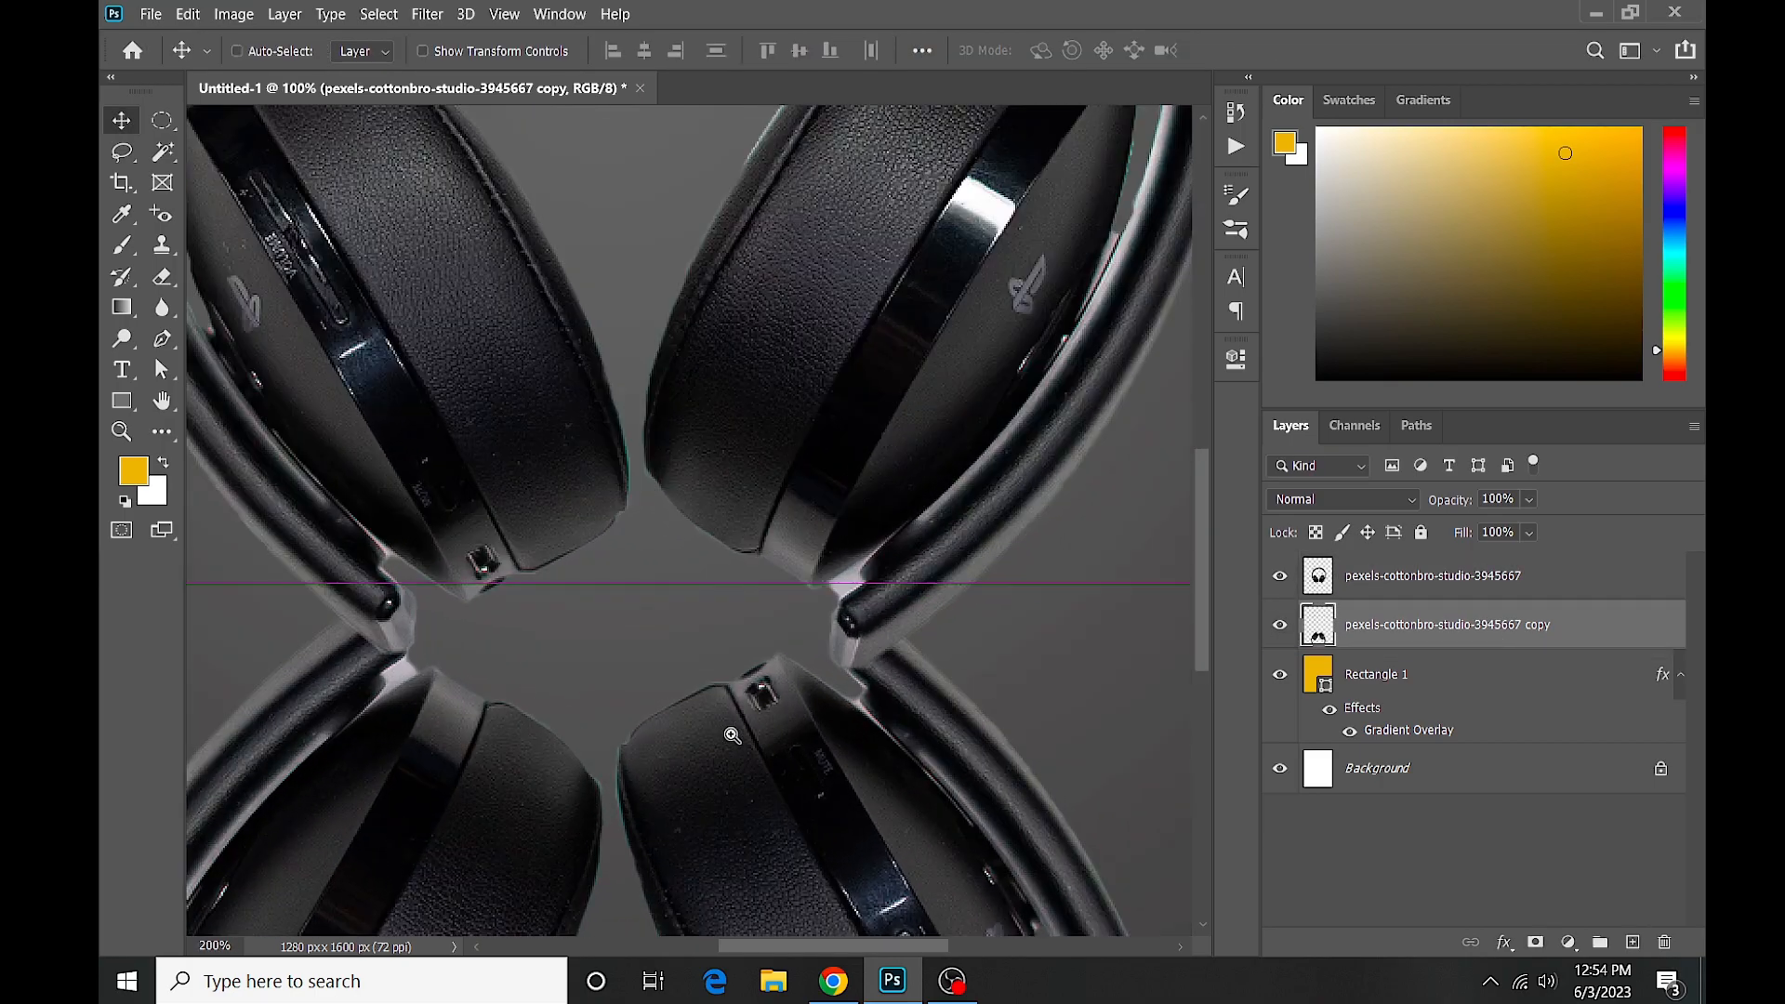
left_click_drag(736, 762, 743, 840)
Lower the opacity of the reflected headphones copy to 48%.
left_click(1530, 502)
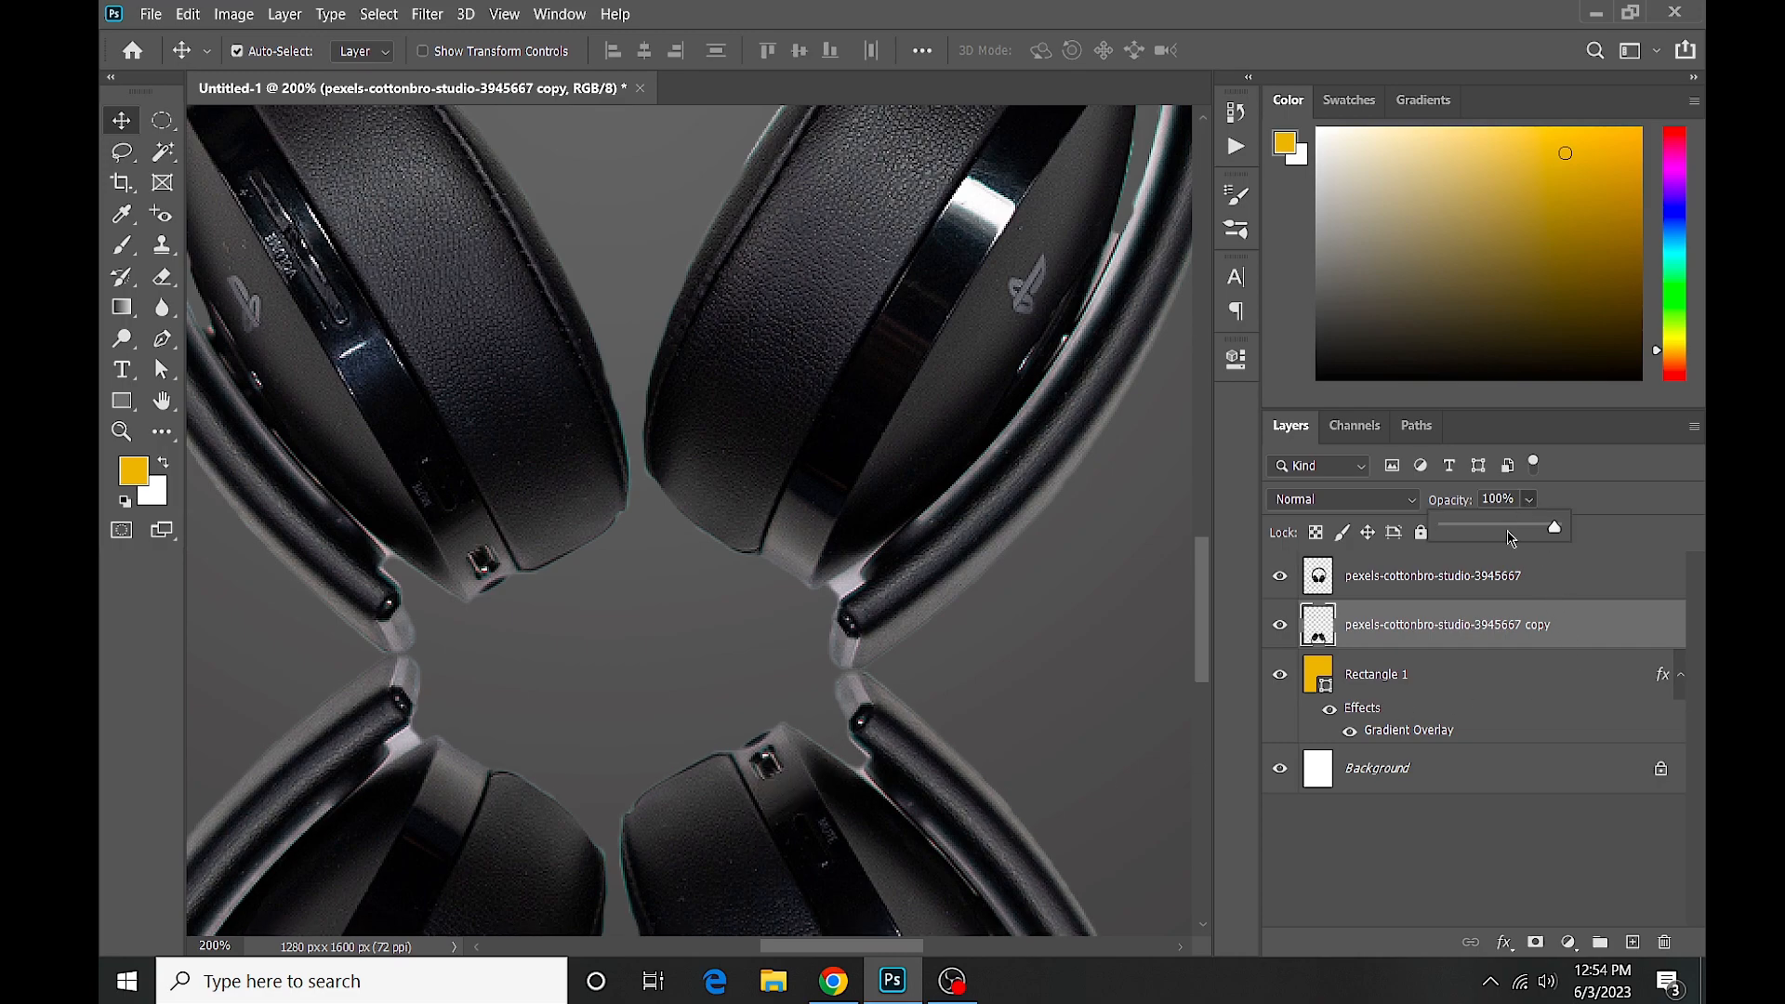
mouse_move(1497, 530)
left_mouse_down()
mouse_move(1475, 532)
mouse_move(1499, 530)
left_mouse_up()
left_click(1531, 502)
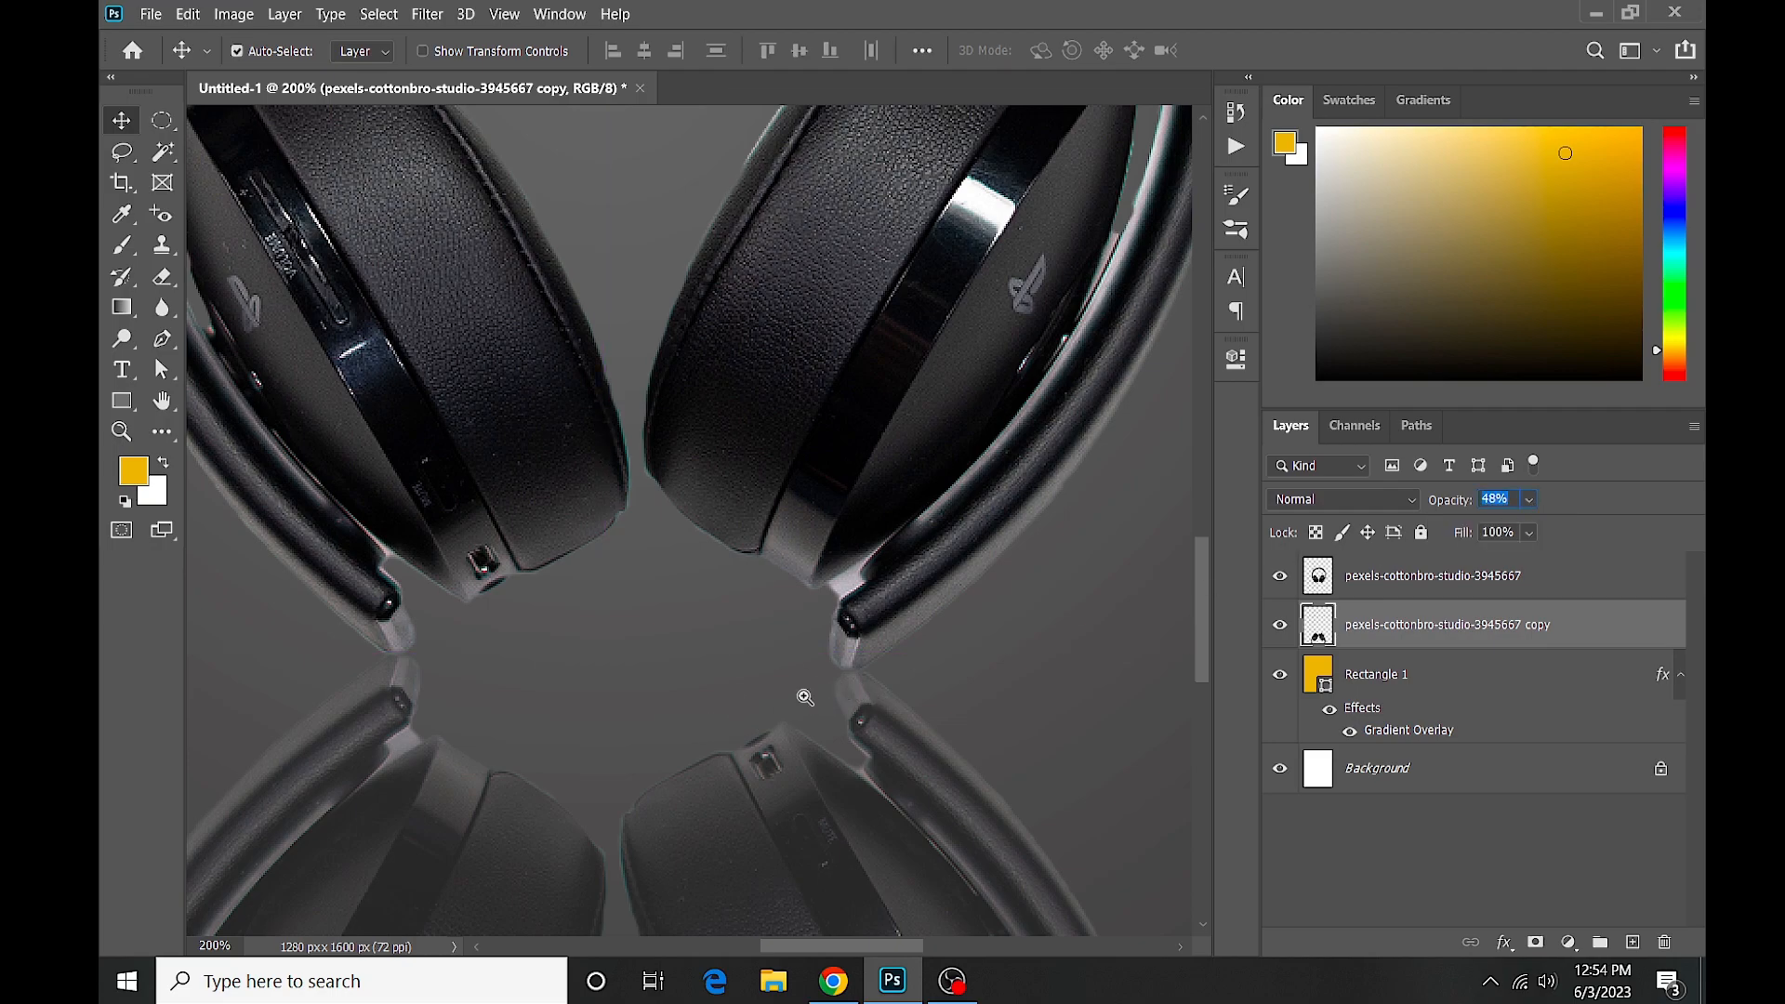
left_click(1151, 562)
Set up a soft black (#000000) brush, 149 px in size with 0% hardness.
scroll(802, 674, "down", 11)
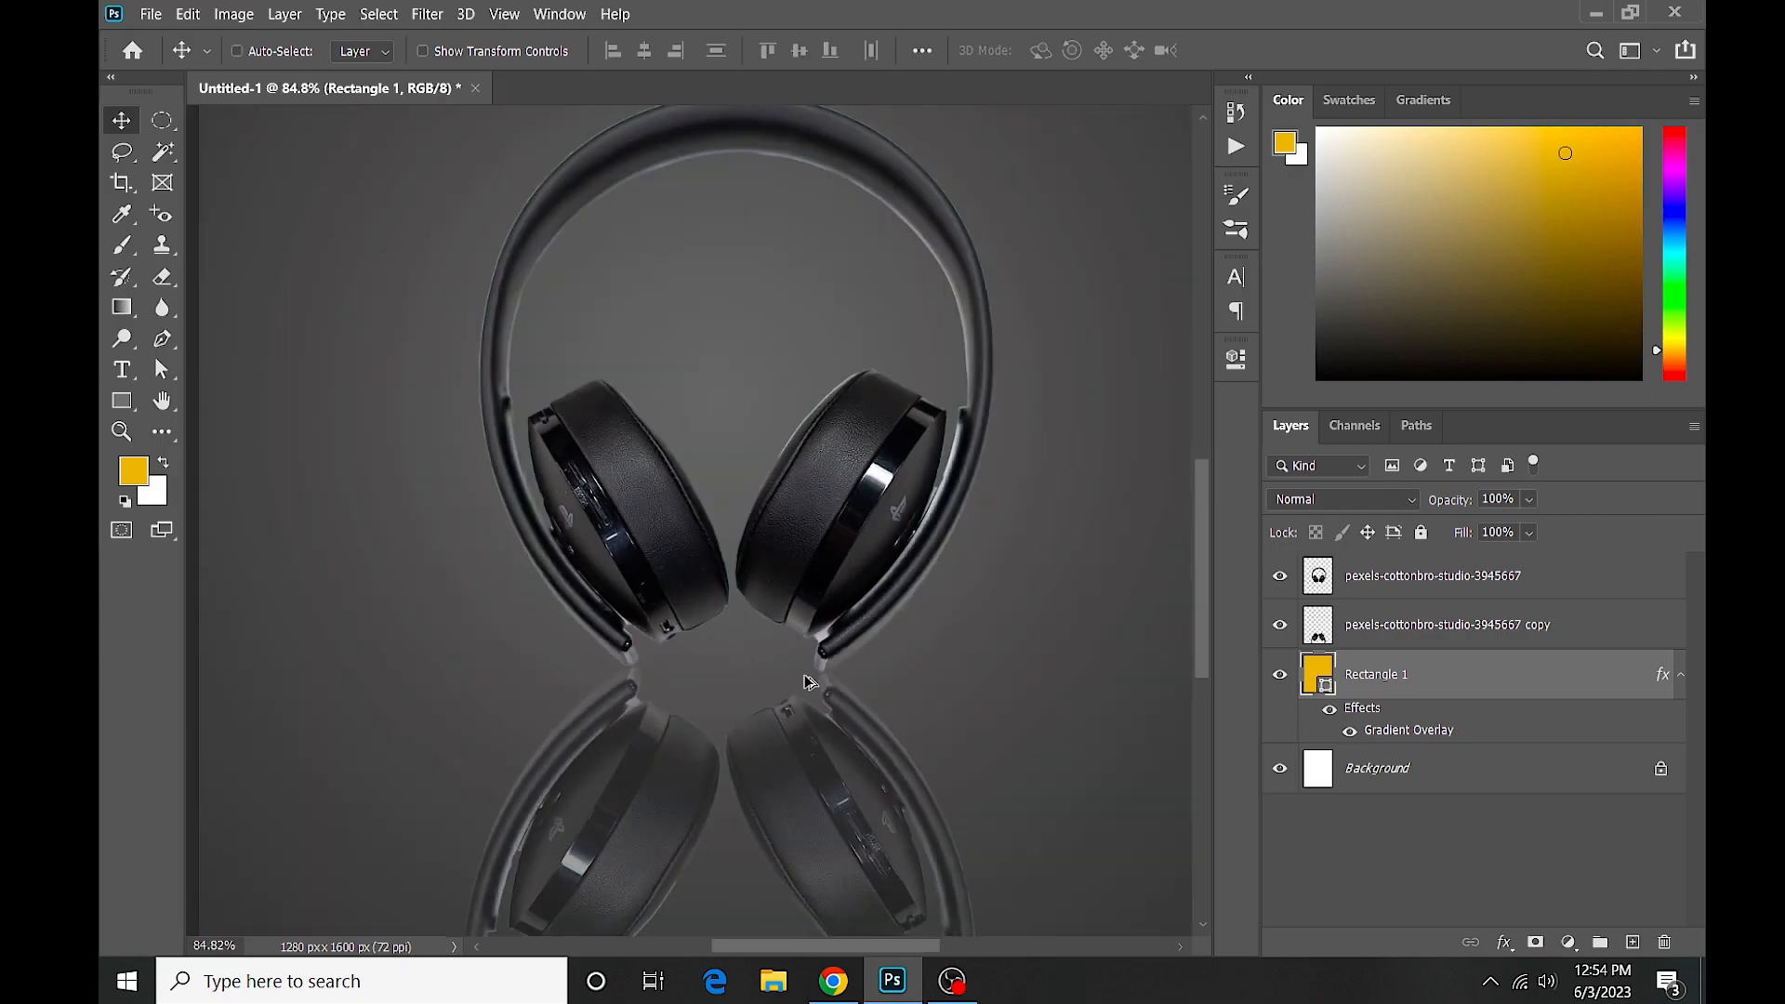
scroll(744, 718, "down", 2)
scroll(772, 653, "left", 1)
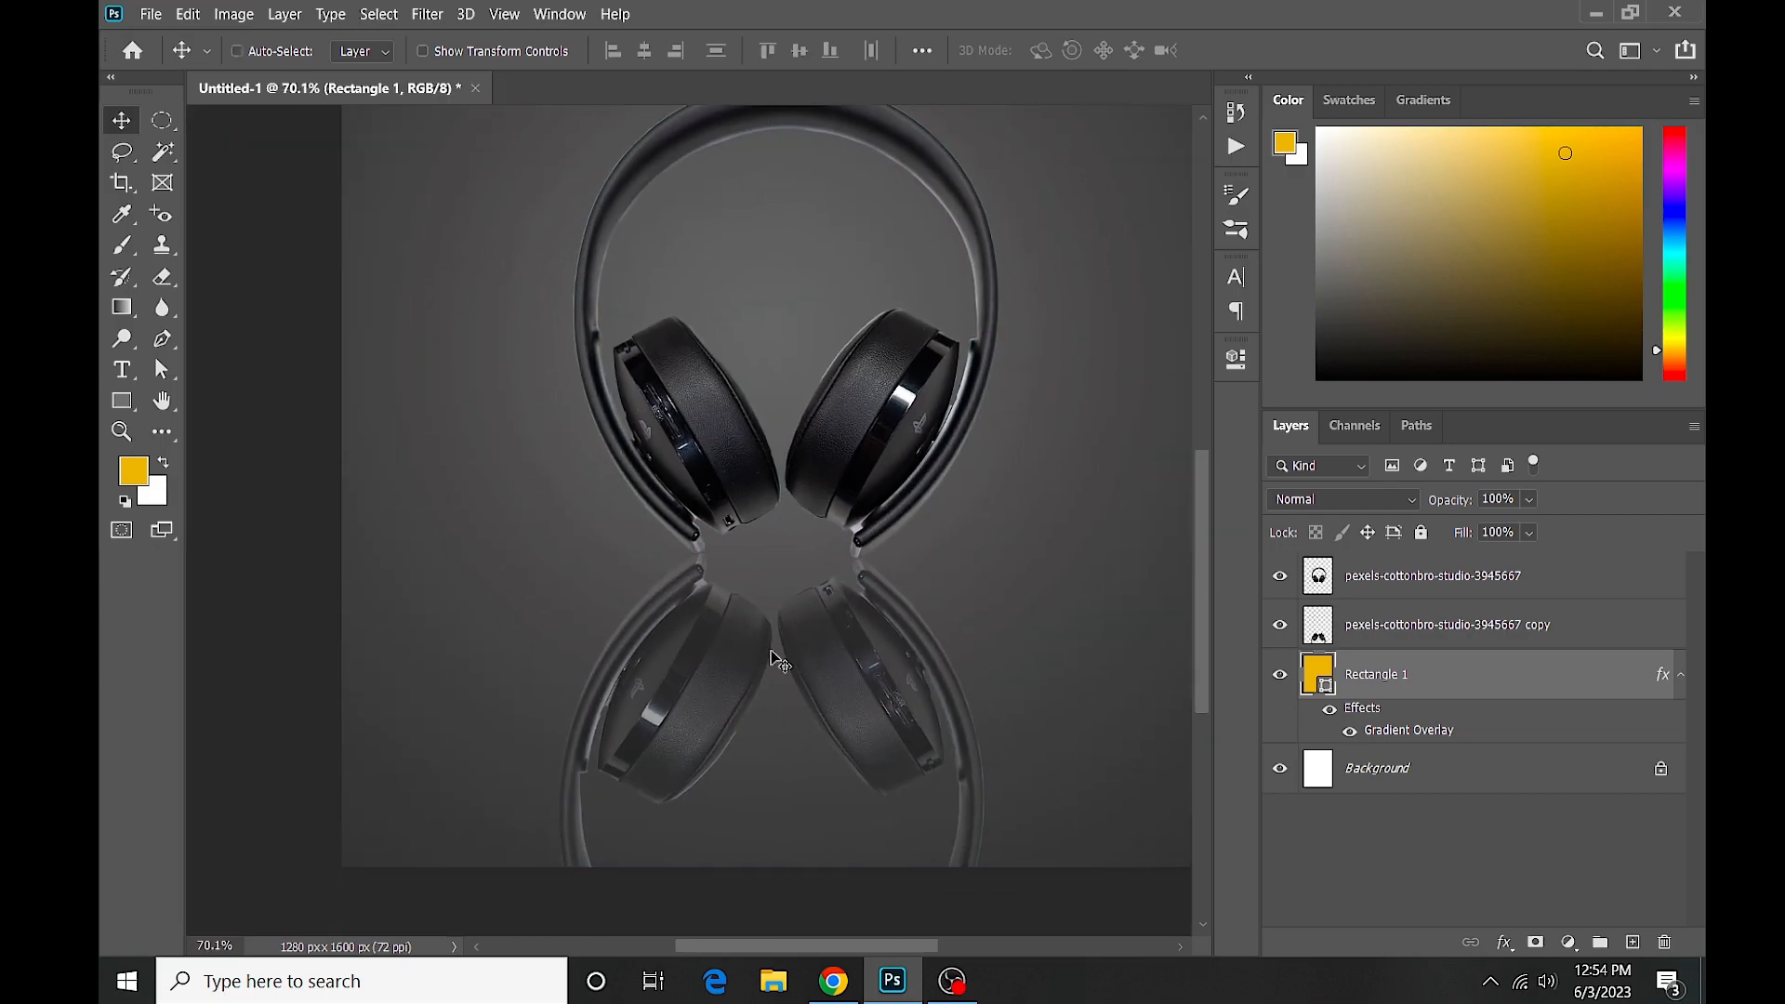
scroll(799, 619, "up", 11)
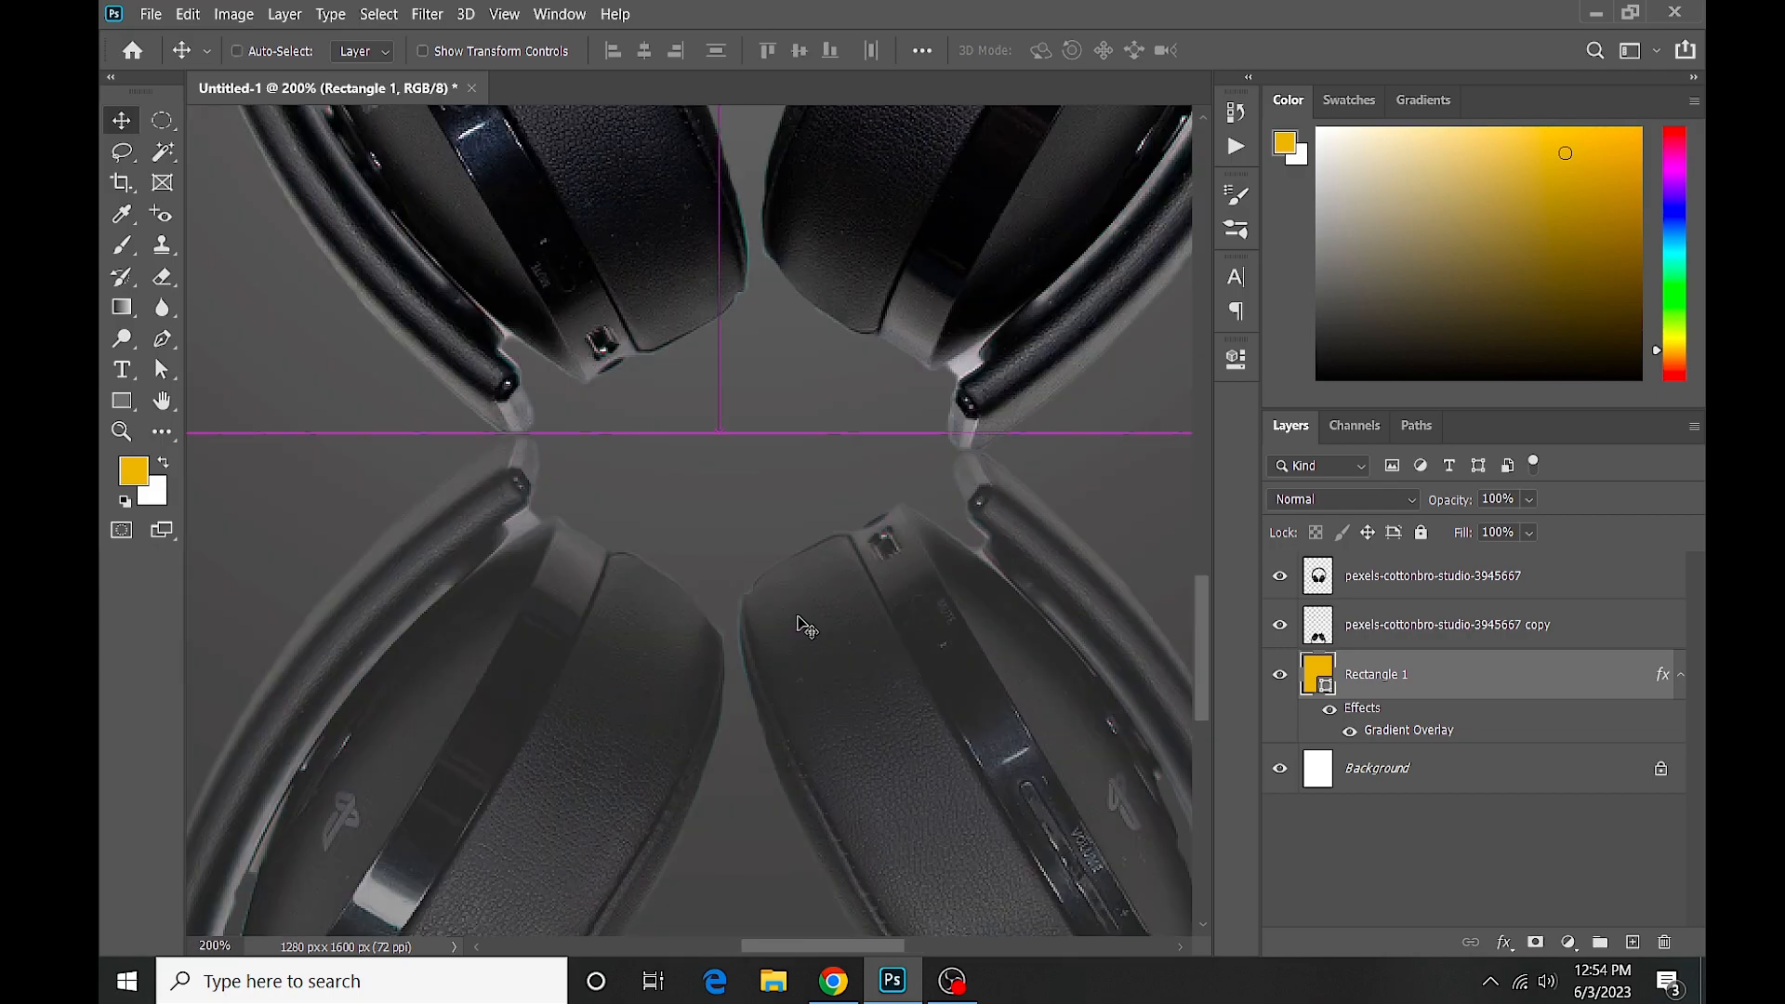
key("ctrl+semicolon")
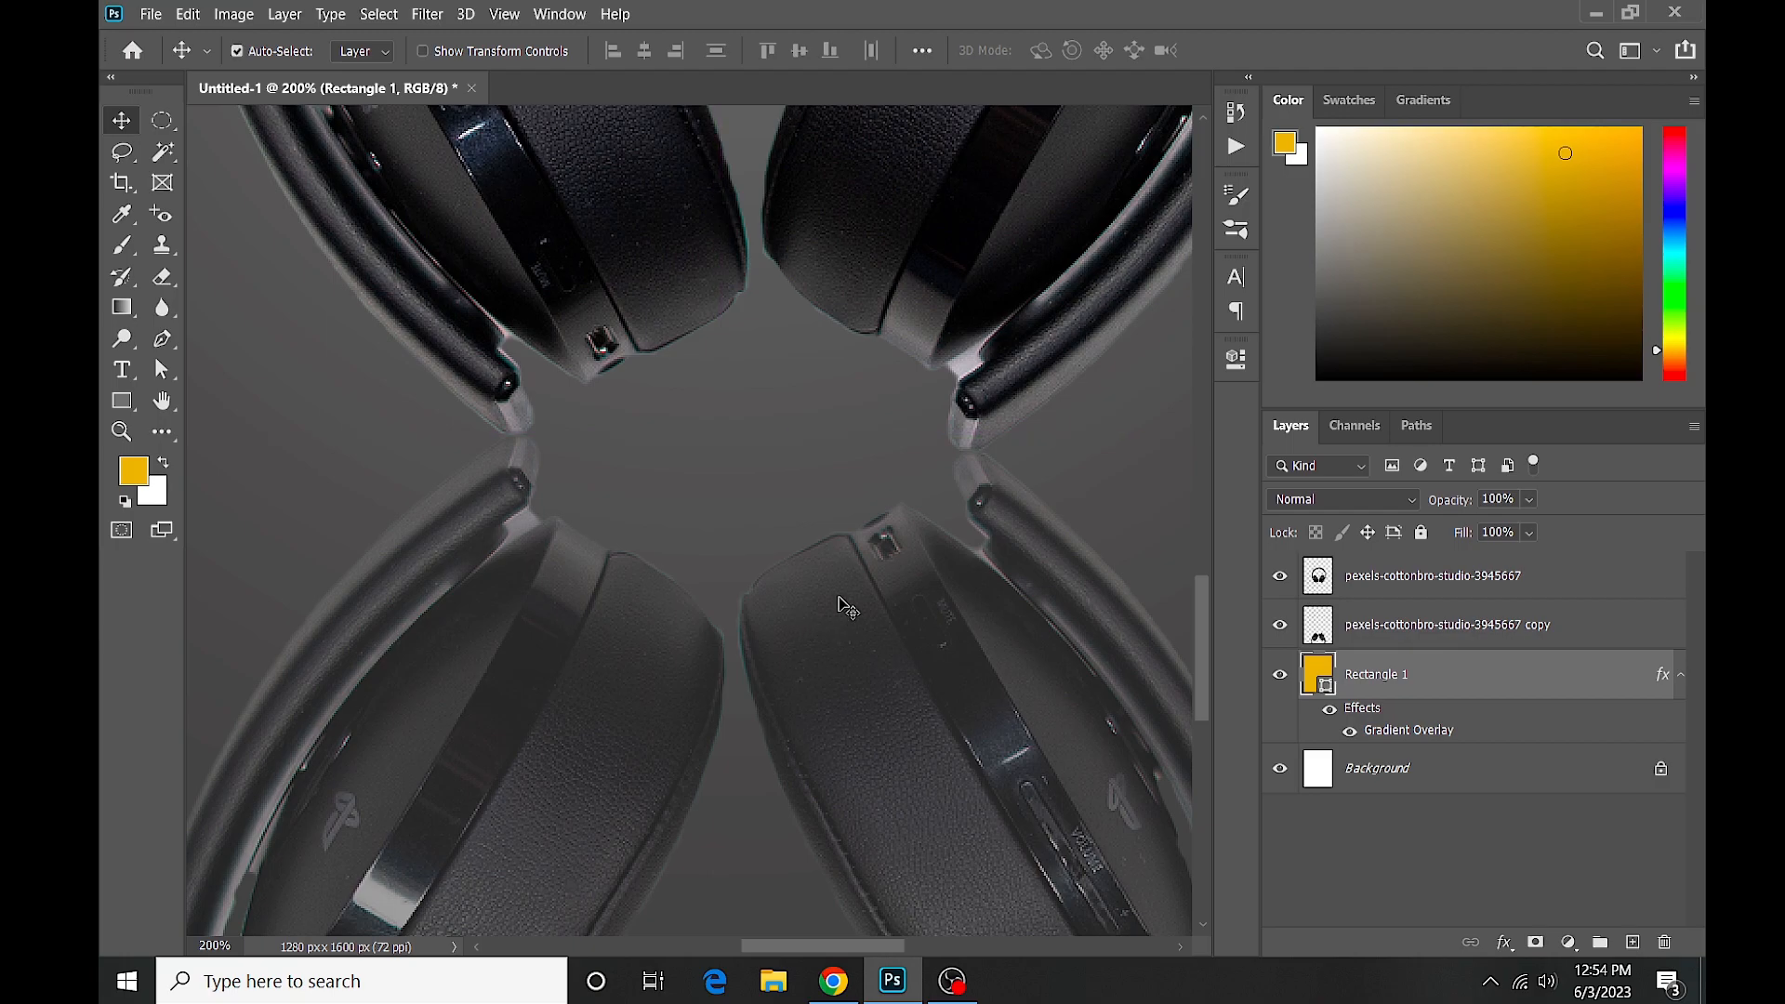
left_click(122, 246)
left_click(134, 472)
type("000000")
left_click(1616, 201)
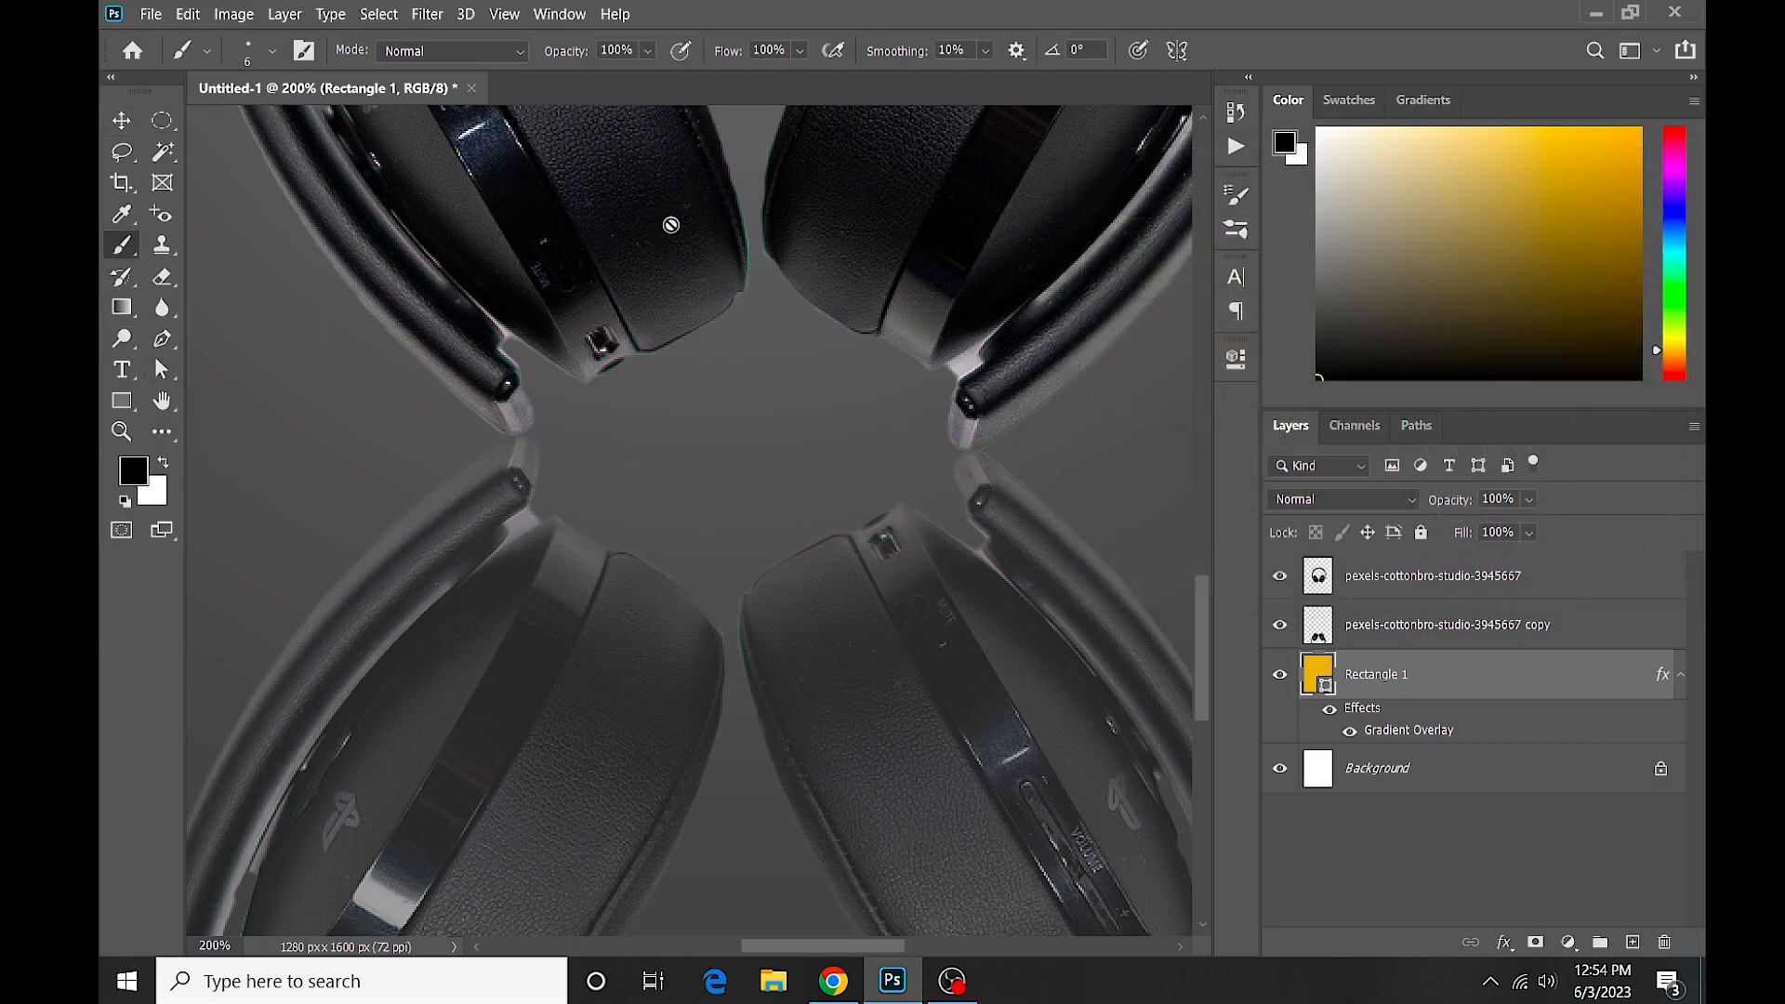
left_click(272, 51)
left_click_drag(236, 127, 302, 127)
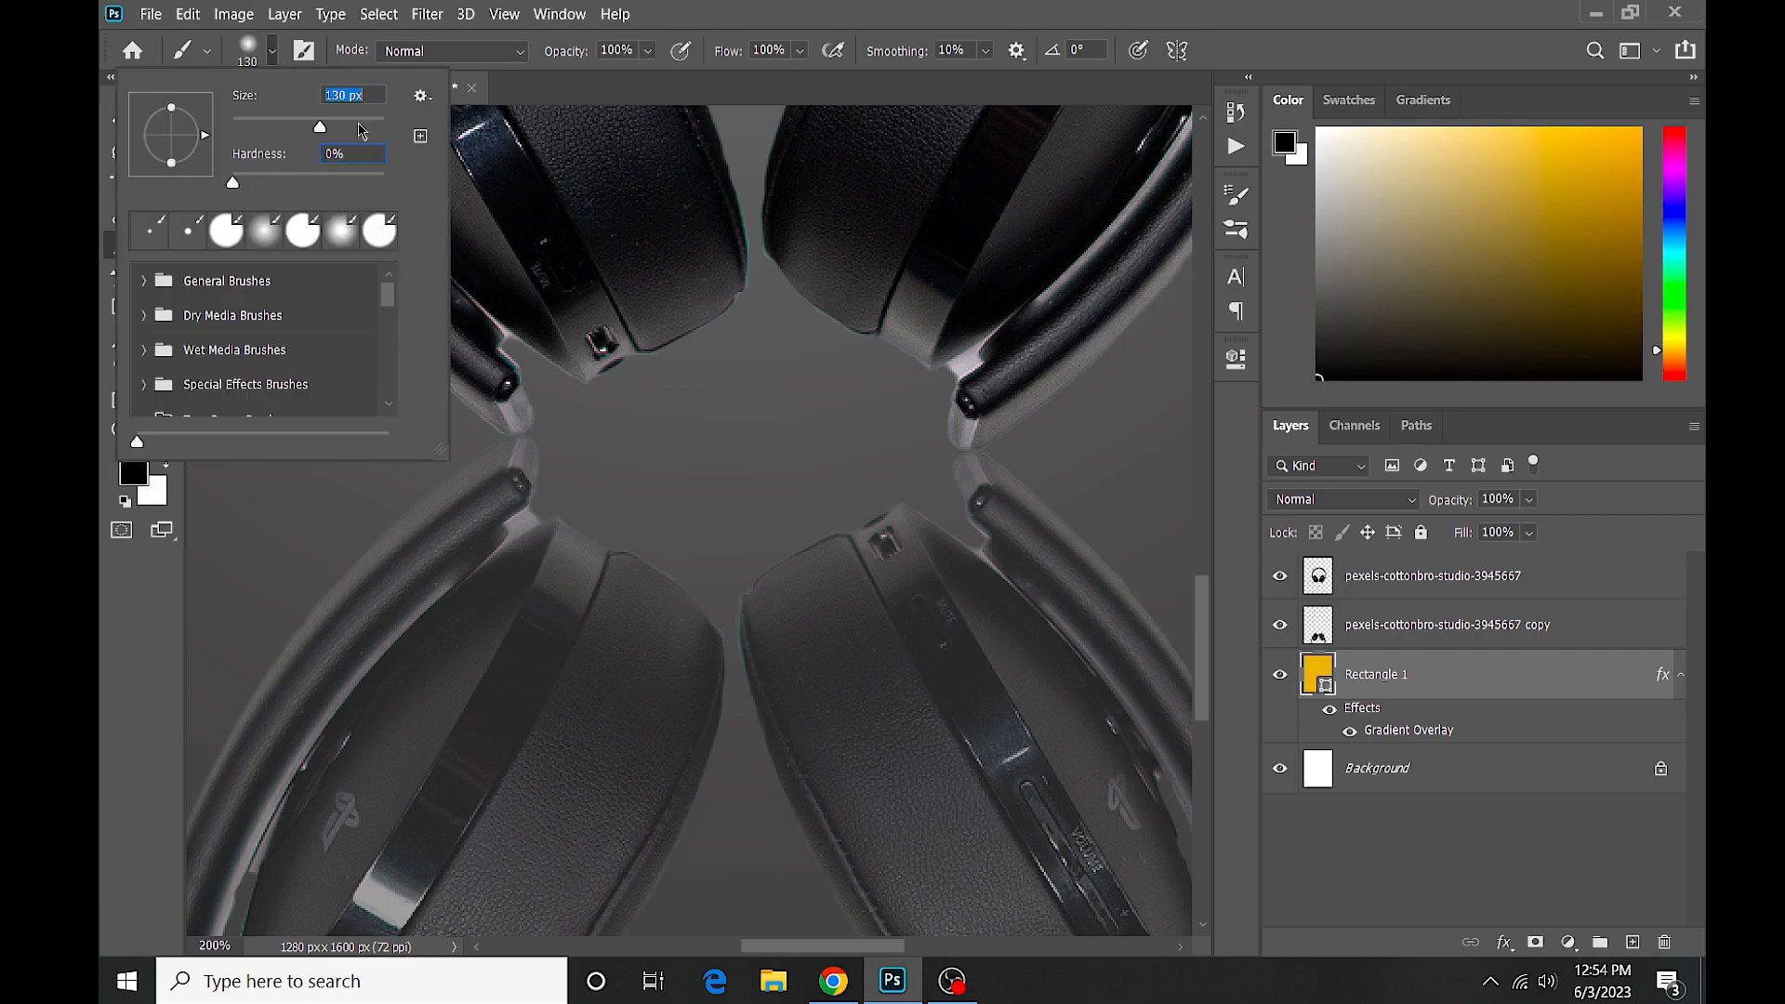
left_click(274, 58)
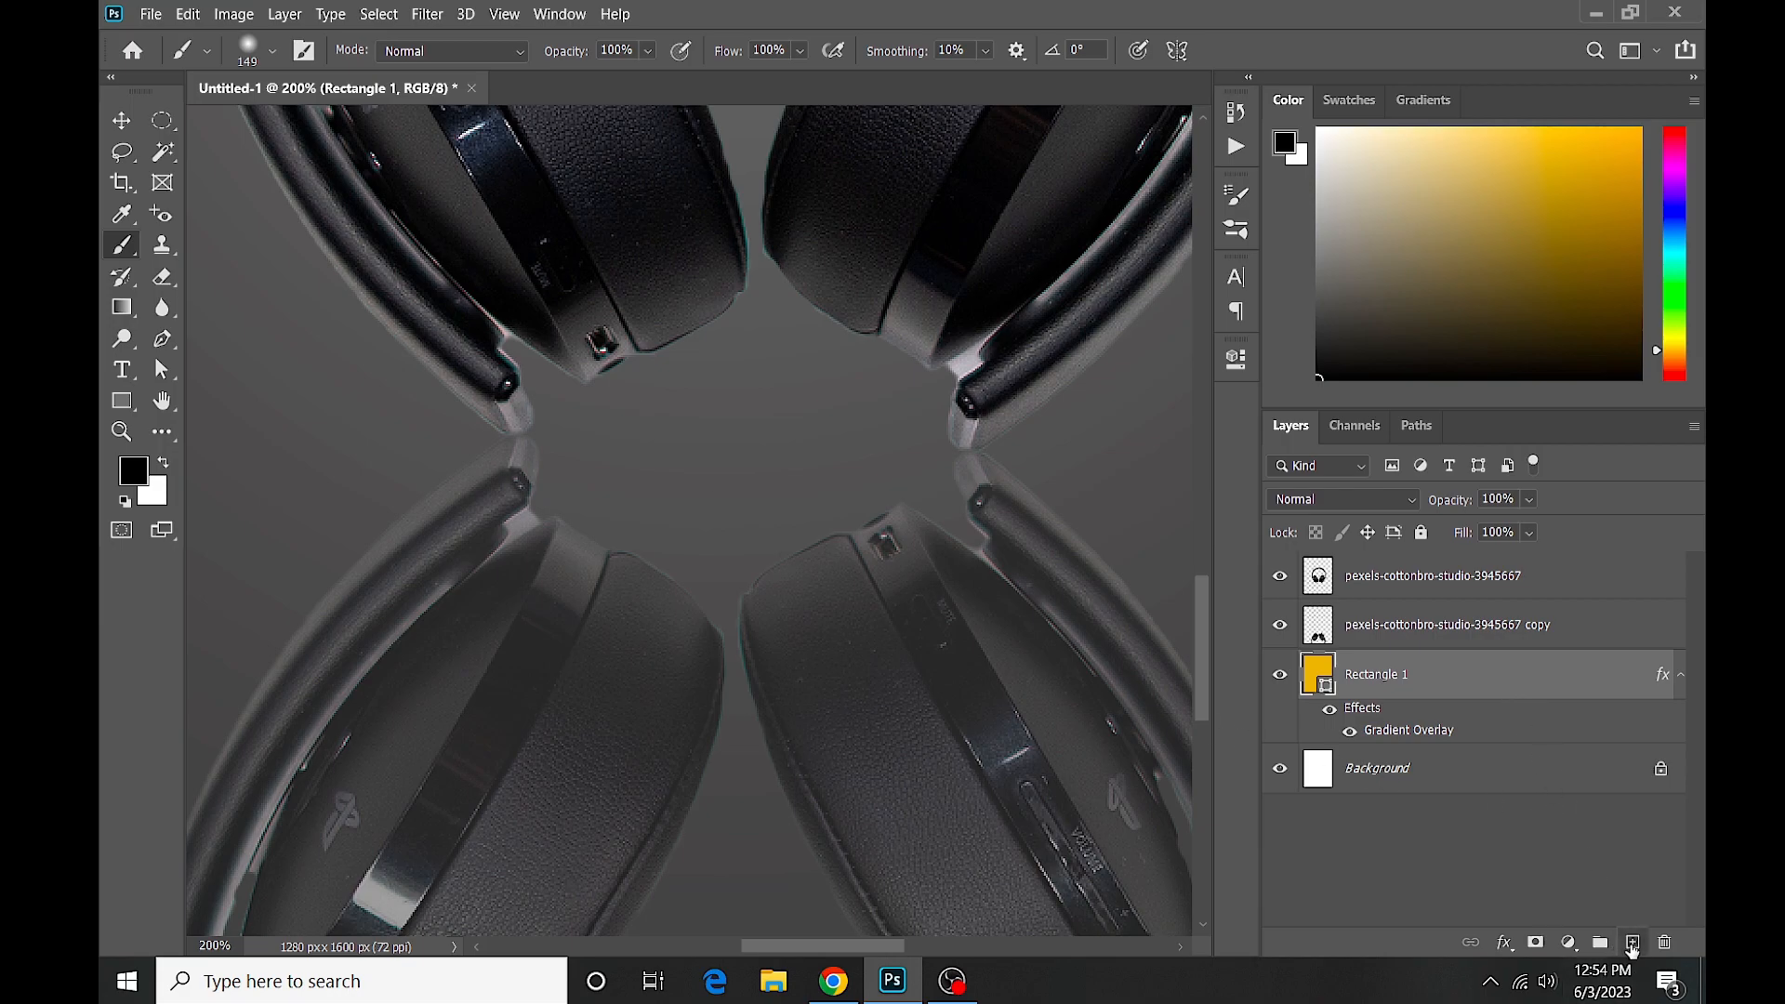
Add a new layer above the rectangle and paint a 190 px soft black spot between the headphones and their reflection.
left_click(1632, 943)
left_click_drag(679, 507, 399, 400)
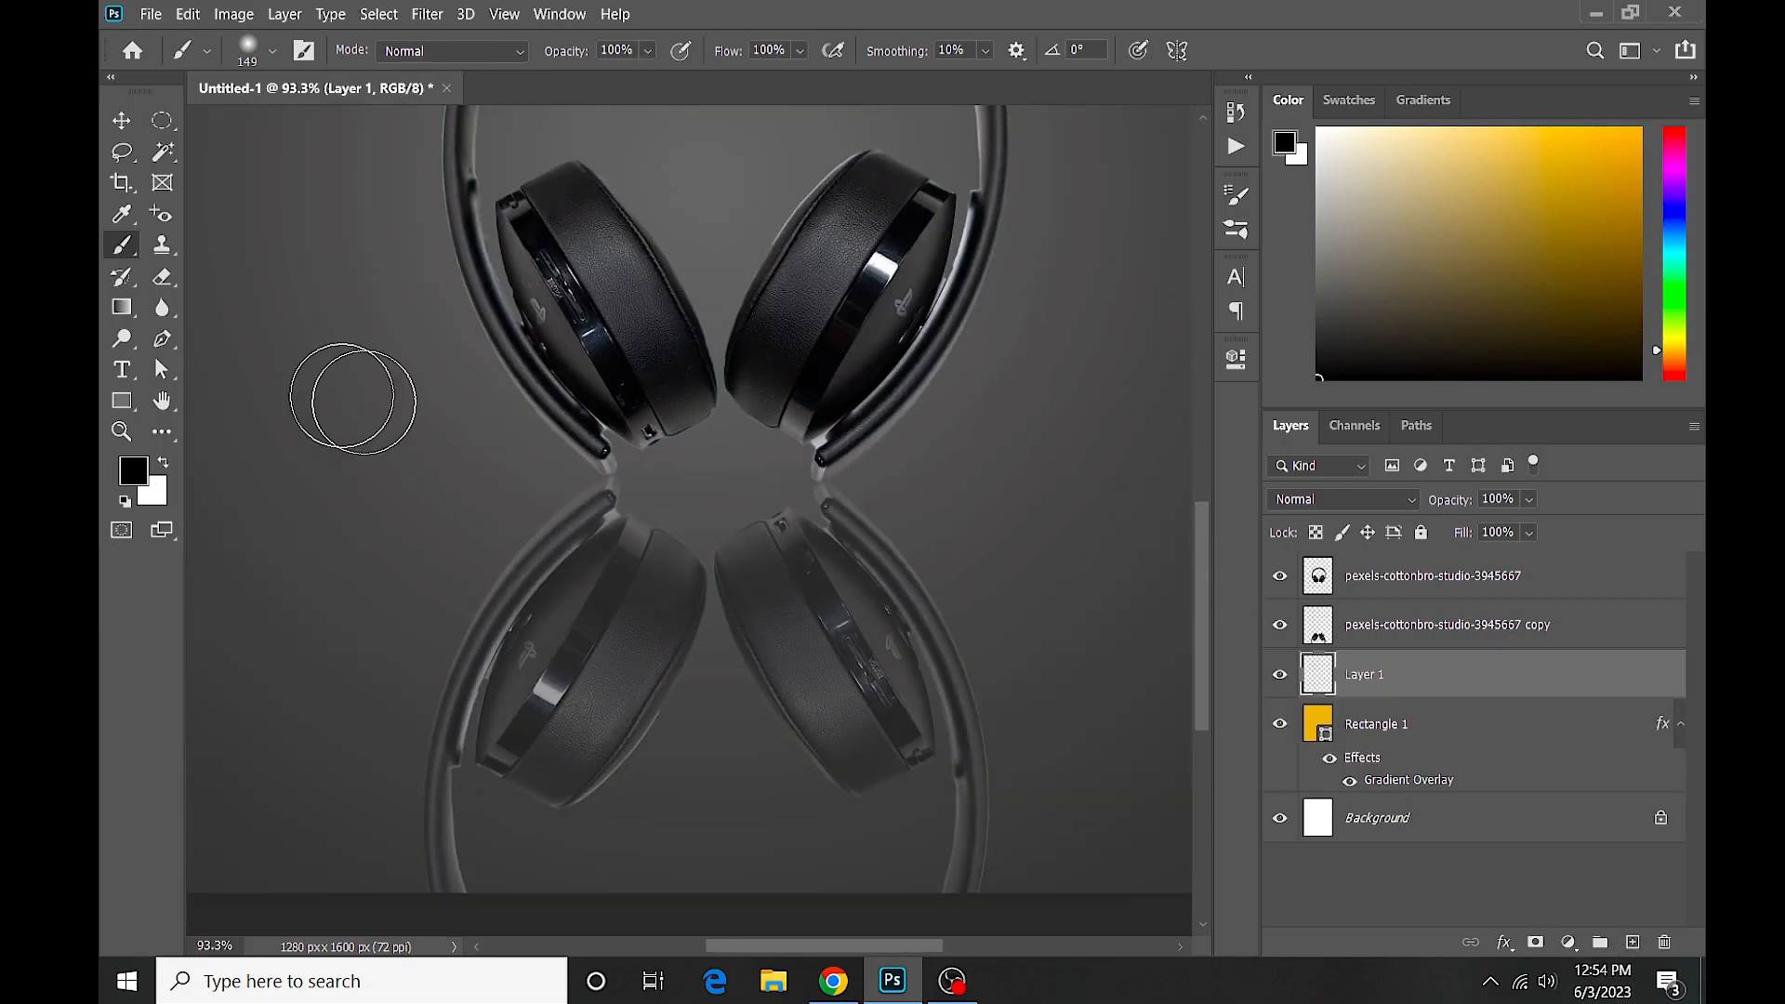
left_click(274, 56)
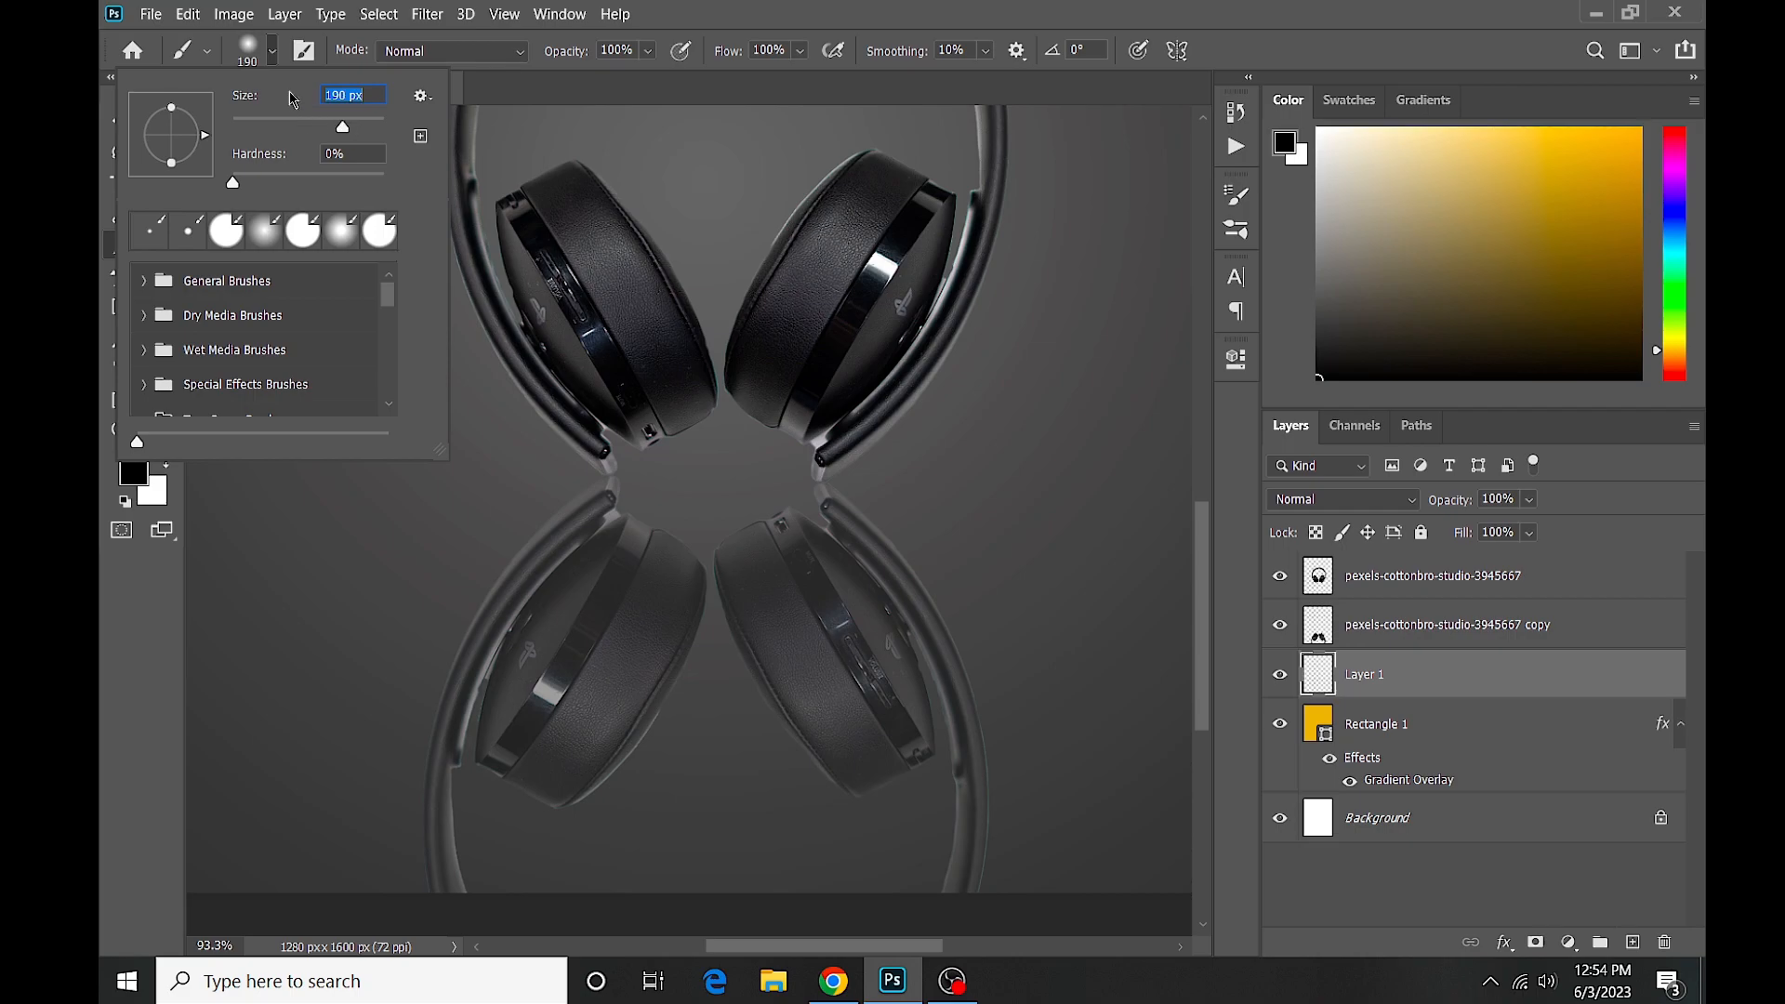
left_click(617, 379)
left_click(717, 493)
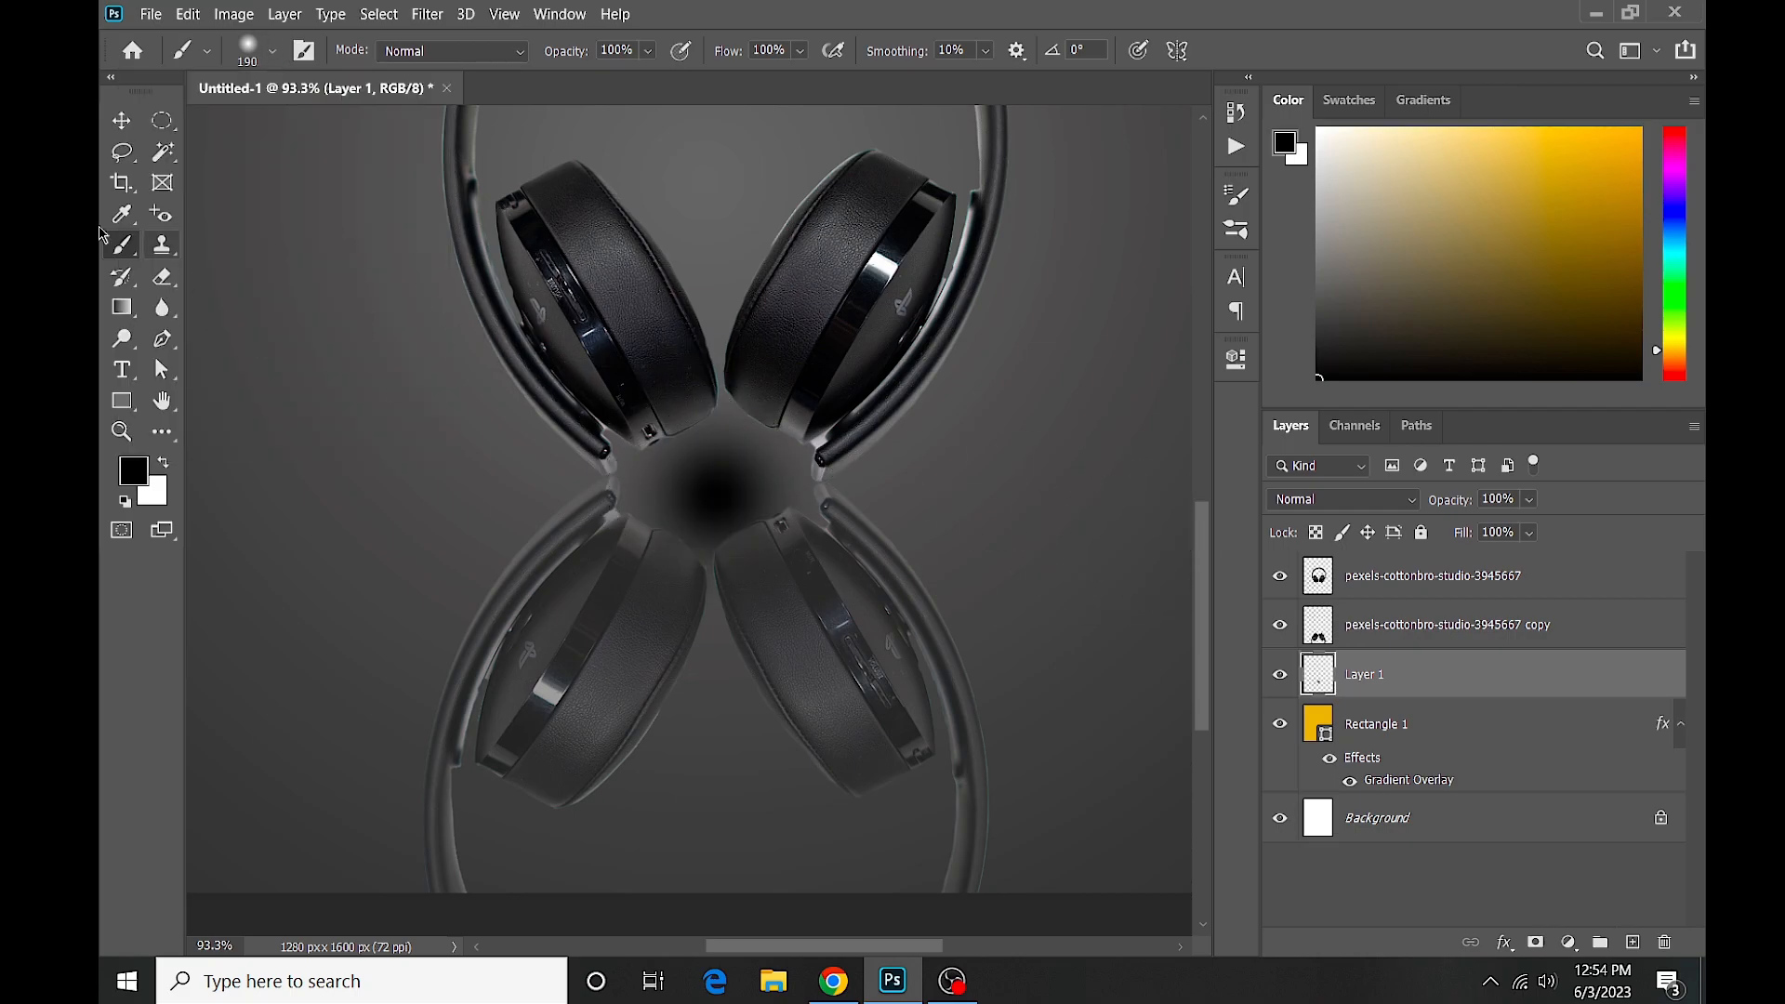
Flatten and widen the black spot into a thin shadow between the arm tips, and stack its layer above the reflection copy.
left_click(121, 121)
key("ctrl+t")
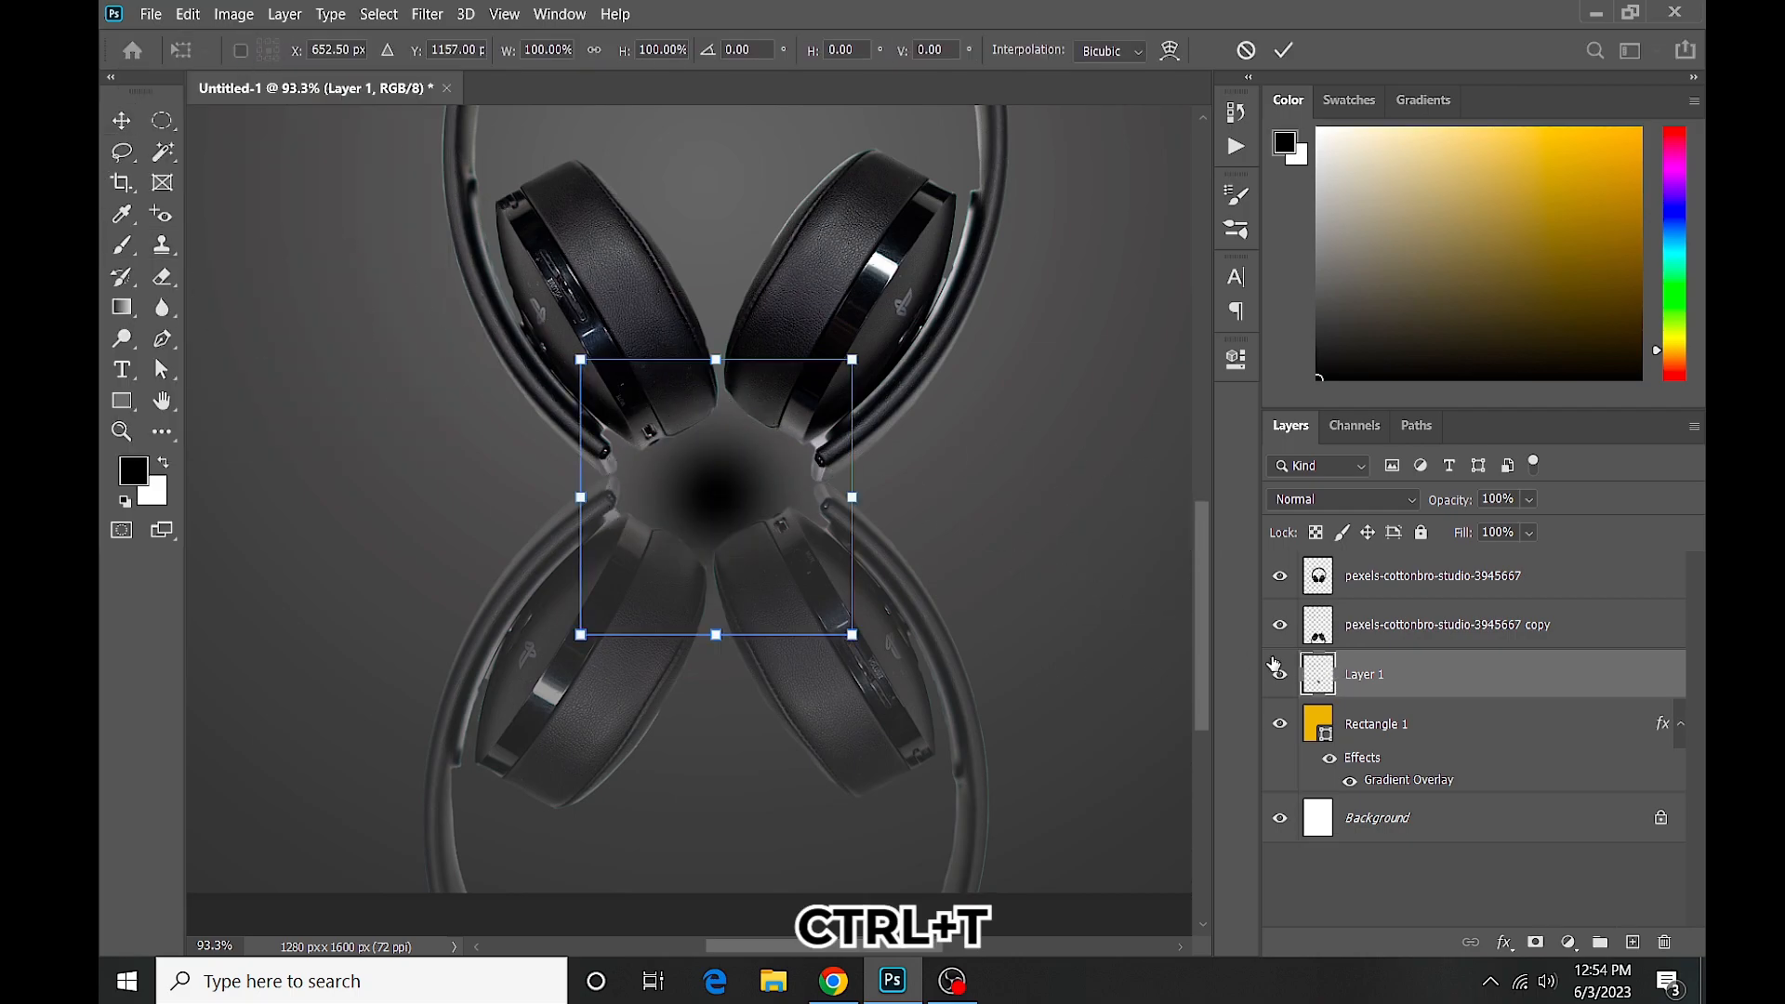
left_click_drag(716, 641, 727, 453)
left_click_drag(852, 405, 983, 406)
left_click_drag(722, 412, 711, 510)
left_click_drag(1423, 676, 1420, 612)
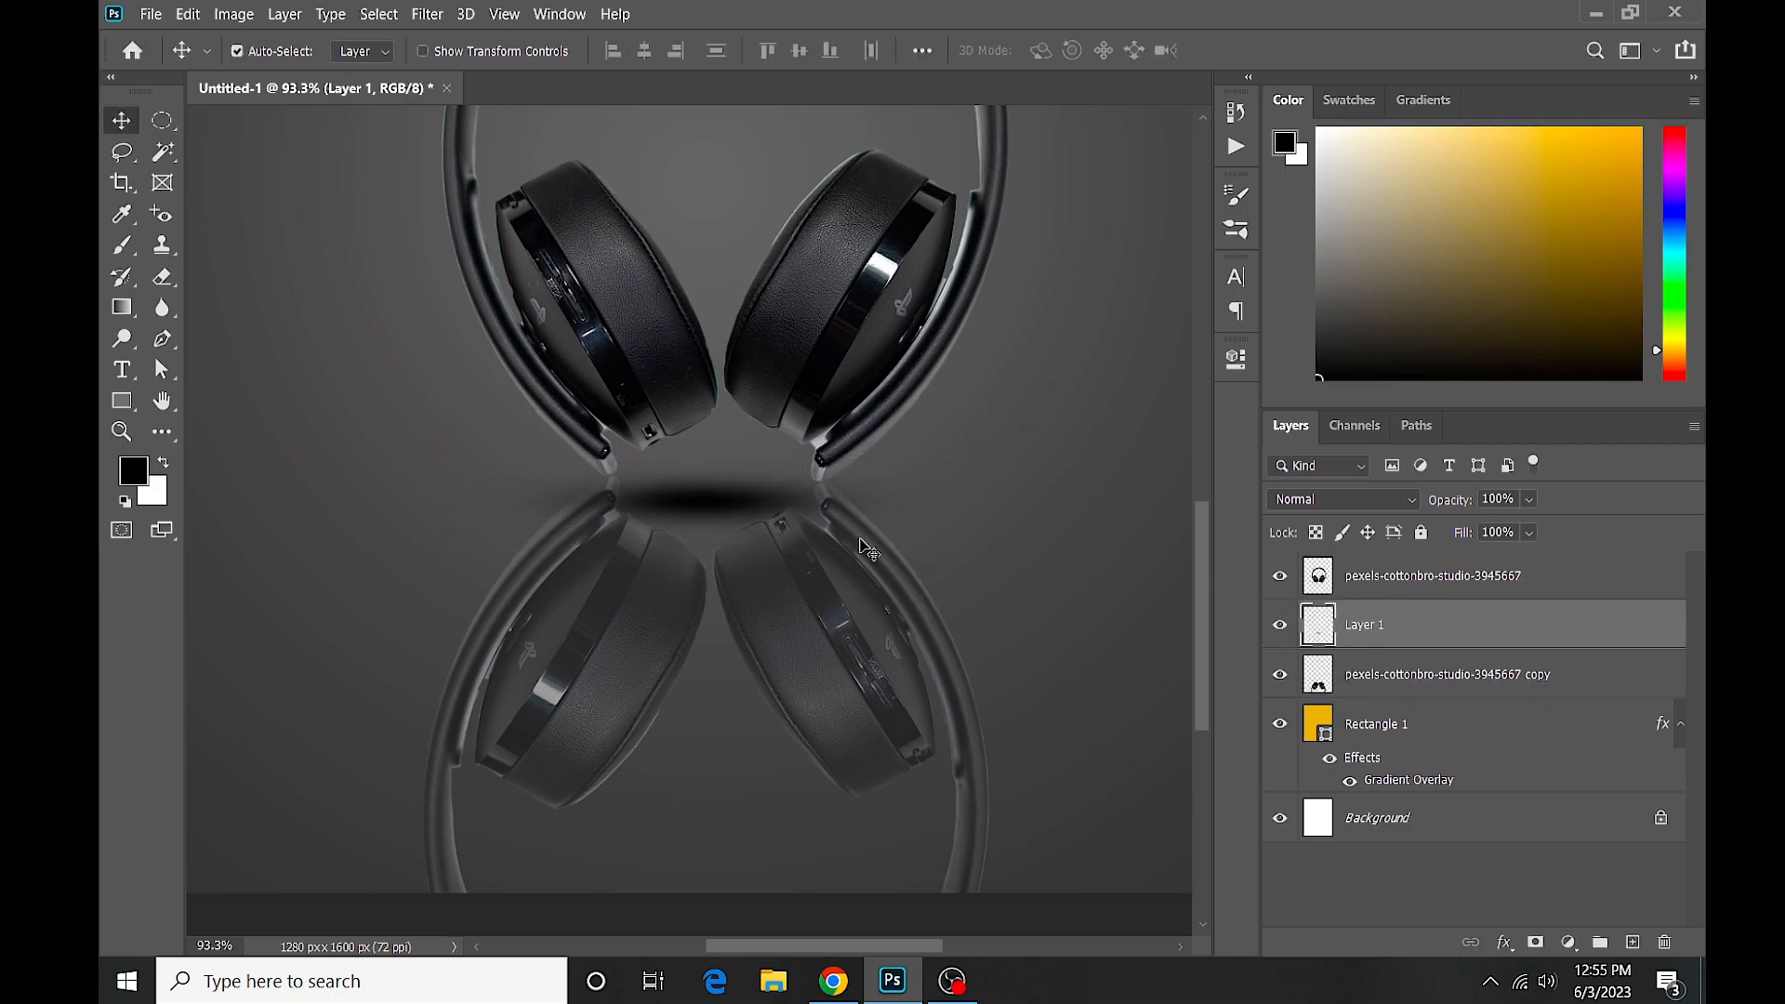
Lower the shadow layer's opacity to 61%.
scroll(854, 587, "down", 3)
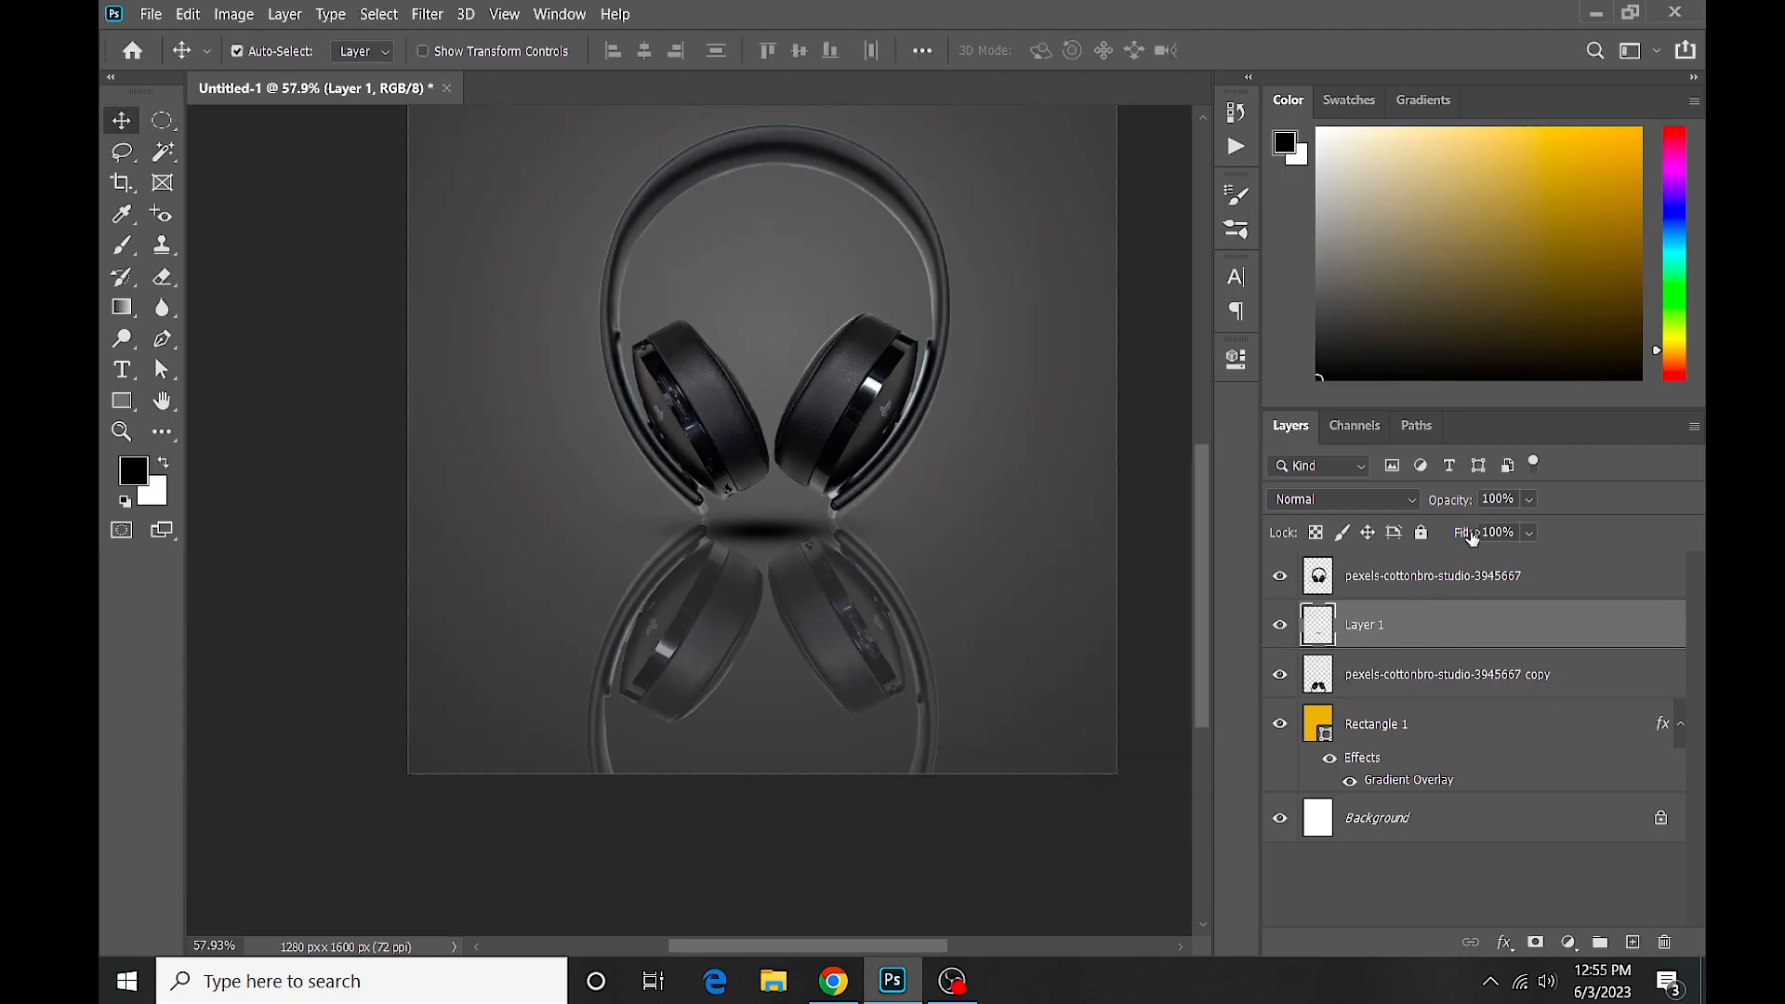
left_click(1528, 500)
left_click_drag(1490, 532, 1487, 538)
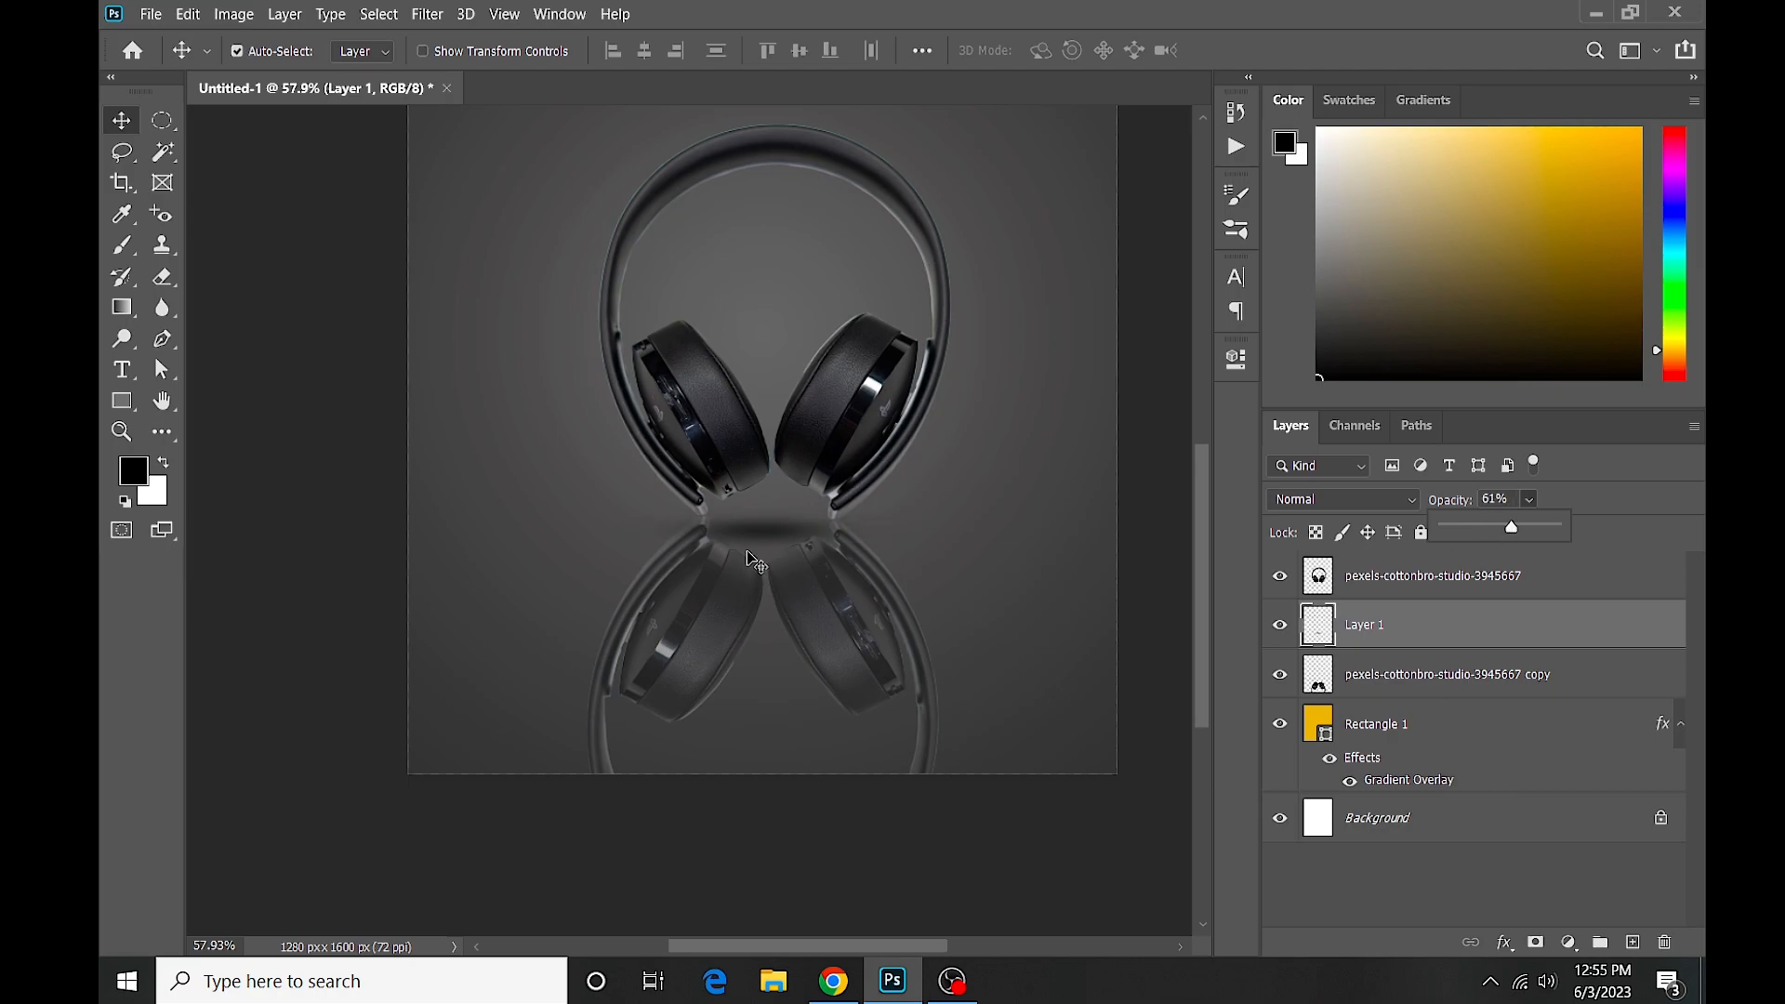
Lower the opacity of the reflected headphones copy to 22%.
left_click(1480, 679)
left_click(1528, 501)
left_click_drag(1523, 527, 1506, 527)
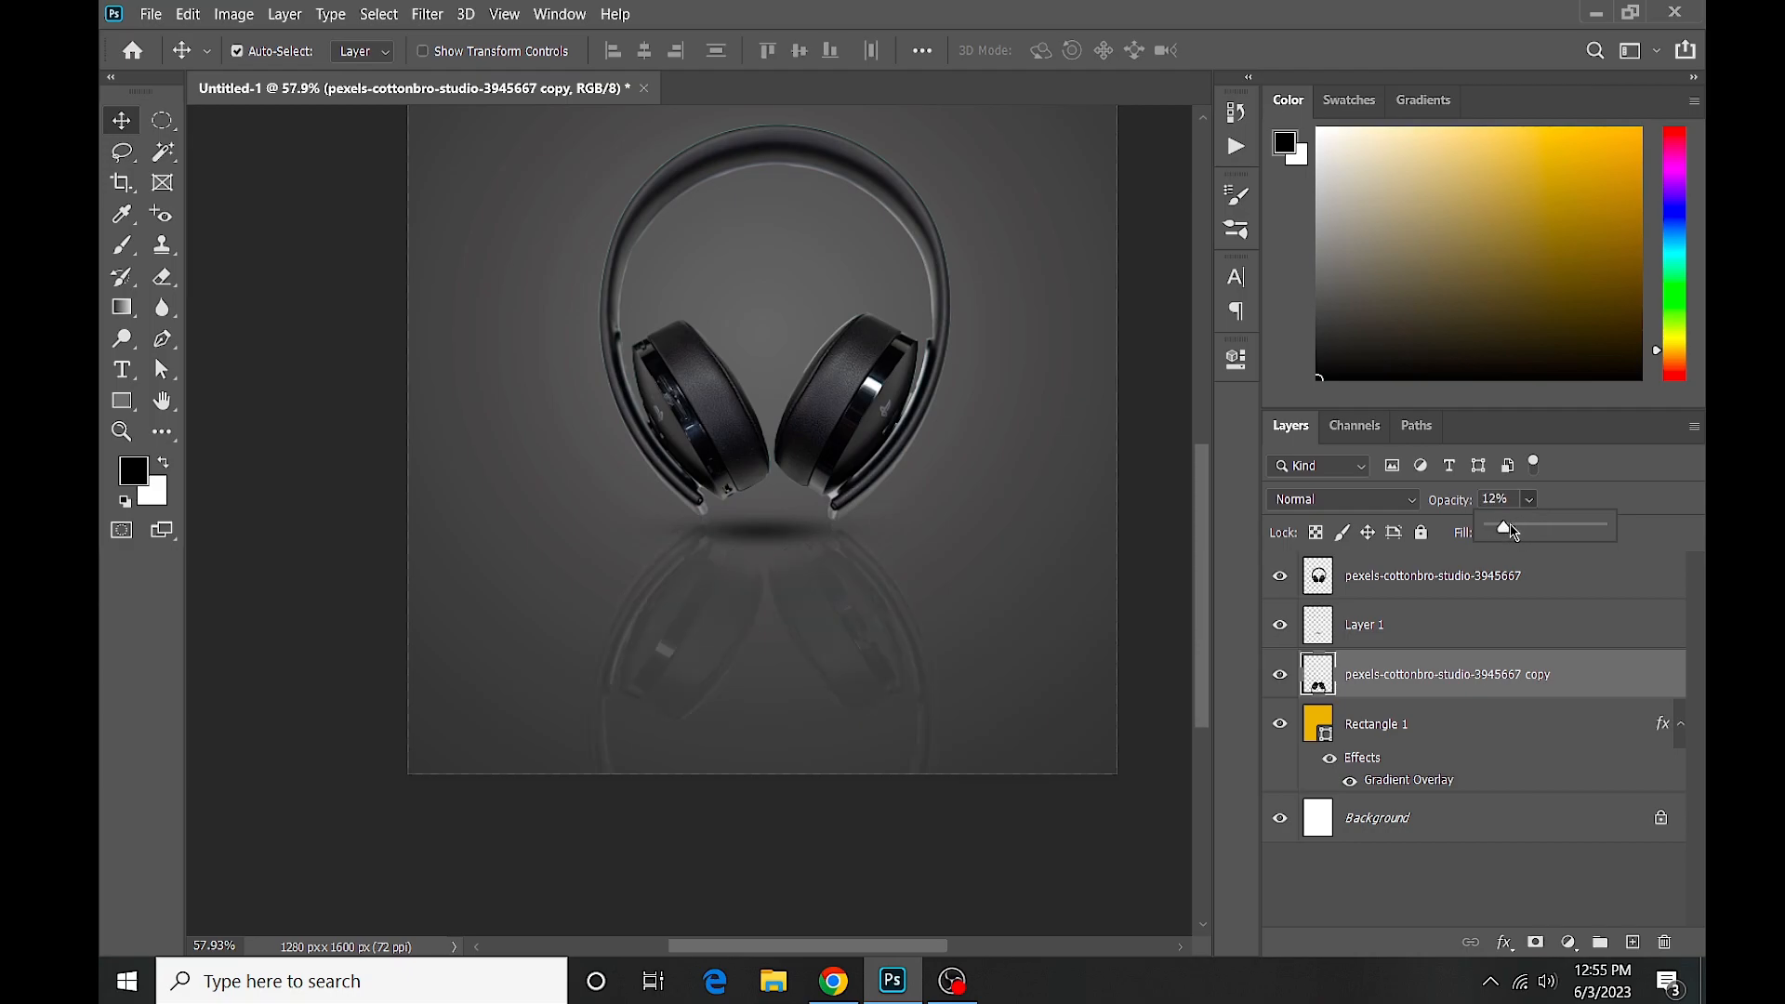
left_click(1126, 515)
scroll(911, 593, "up", 2)
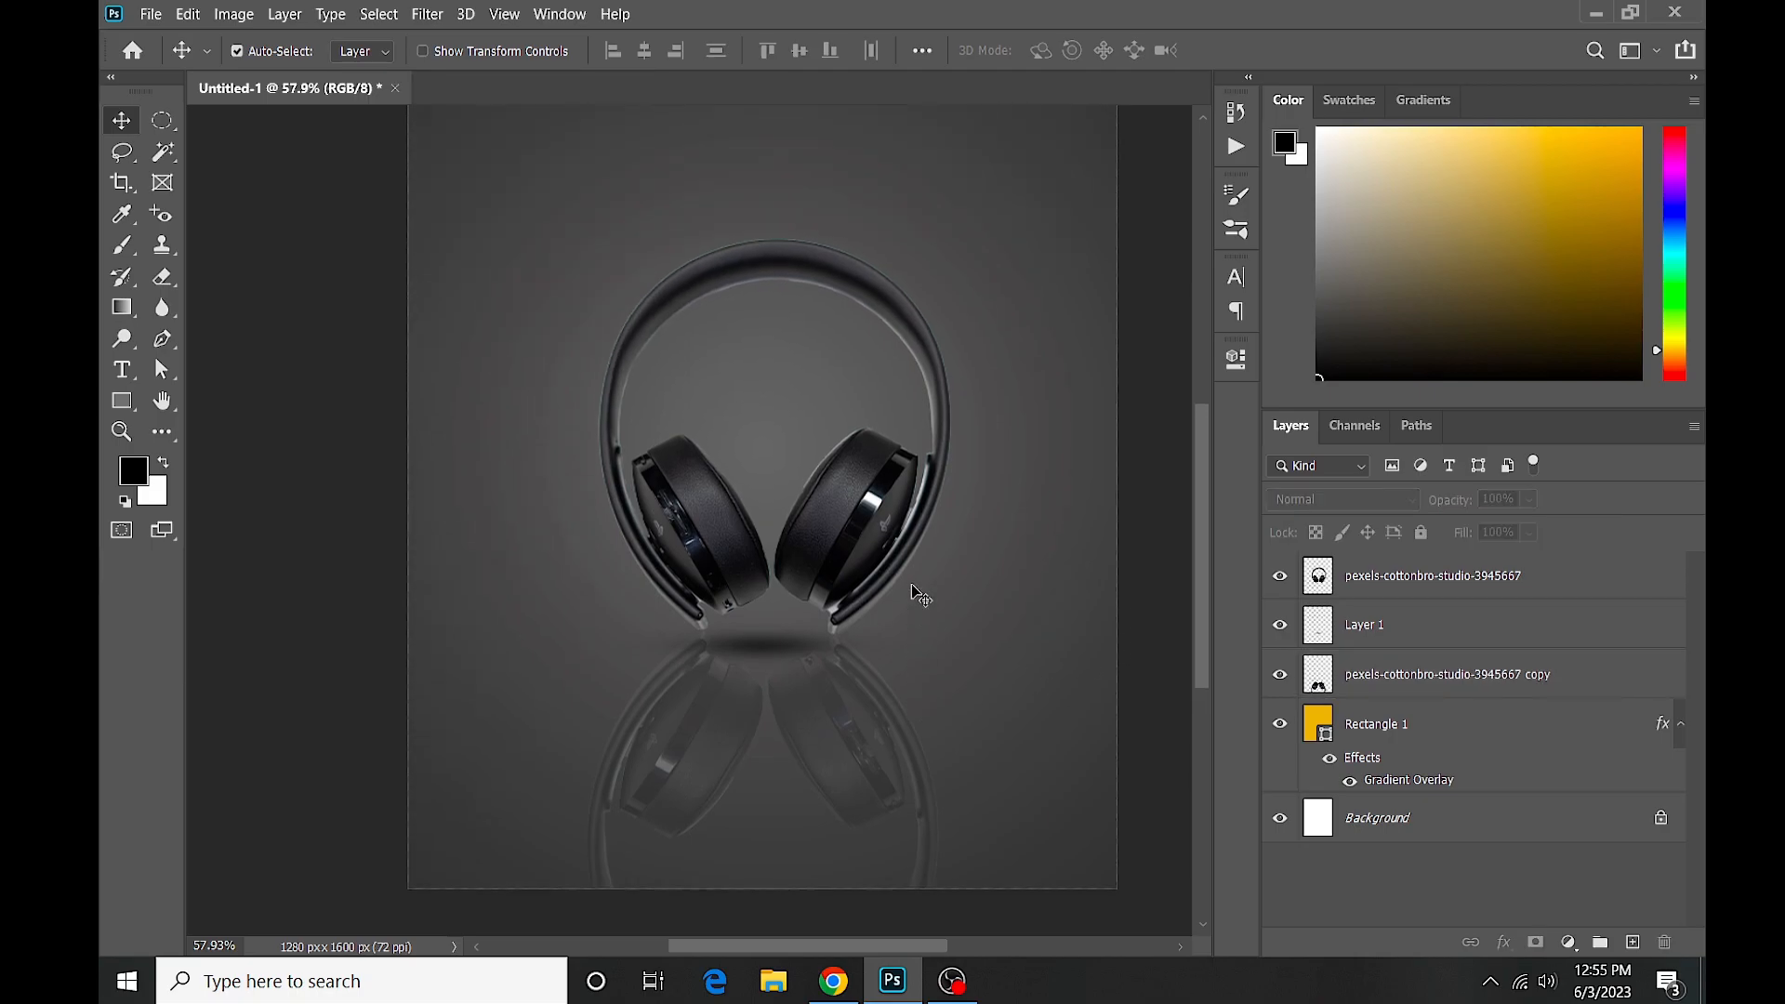
scroll(912, 600, "down", 3)
scroll(744, 640, "up", 3)
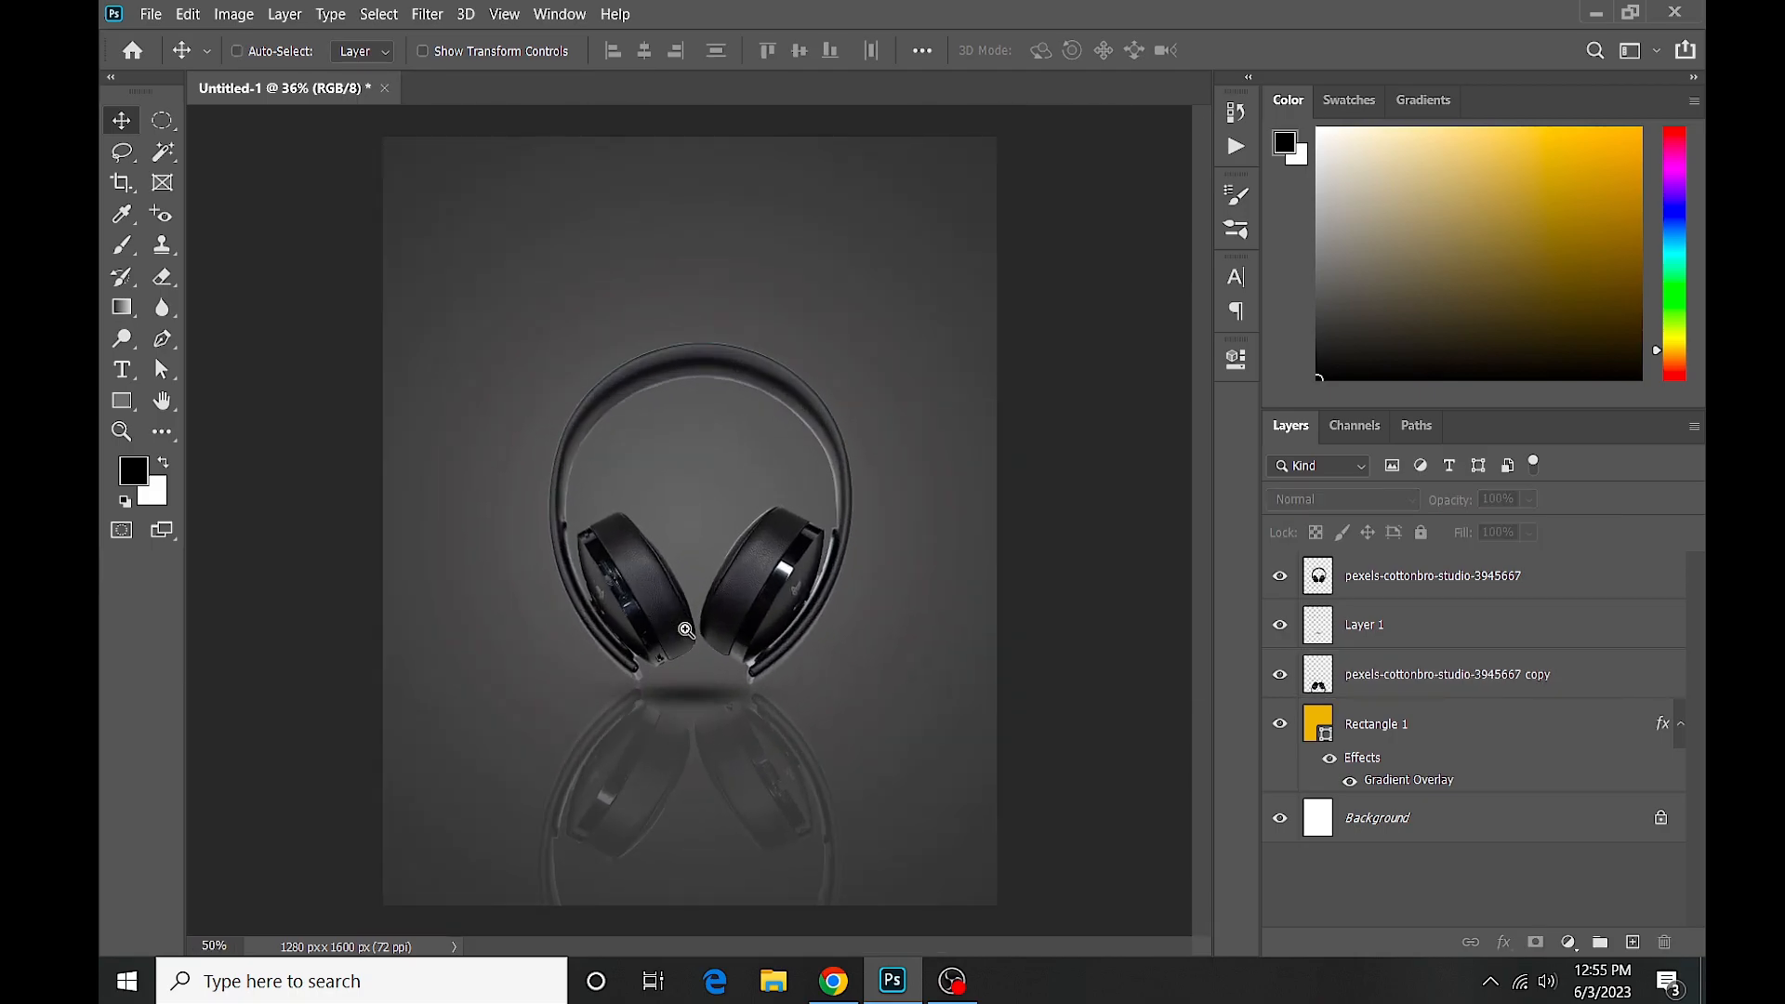
Align the headphones and their reflection on their horizontal centres.
left_click(798, 851)
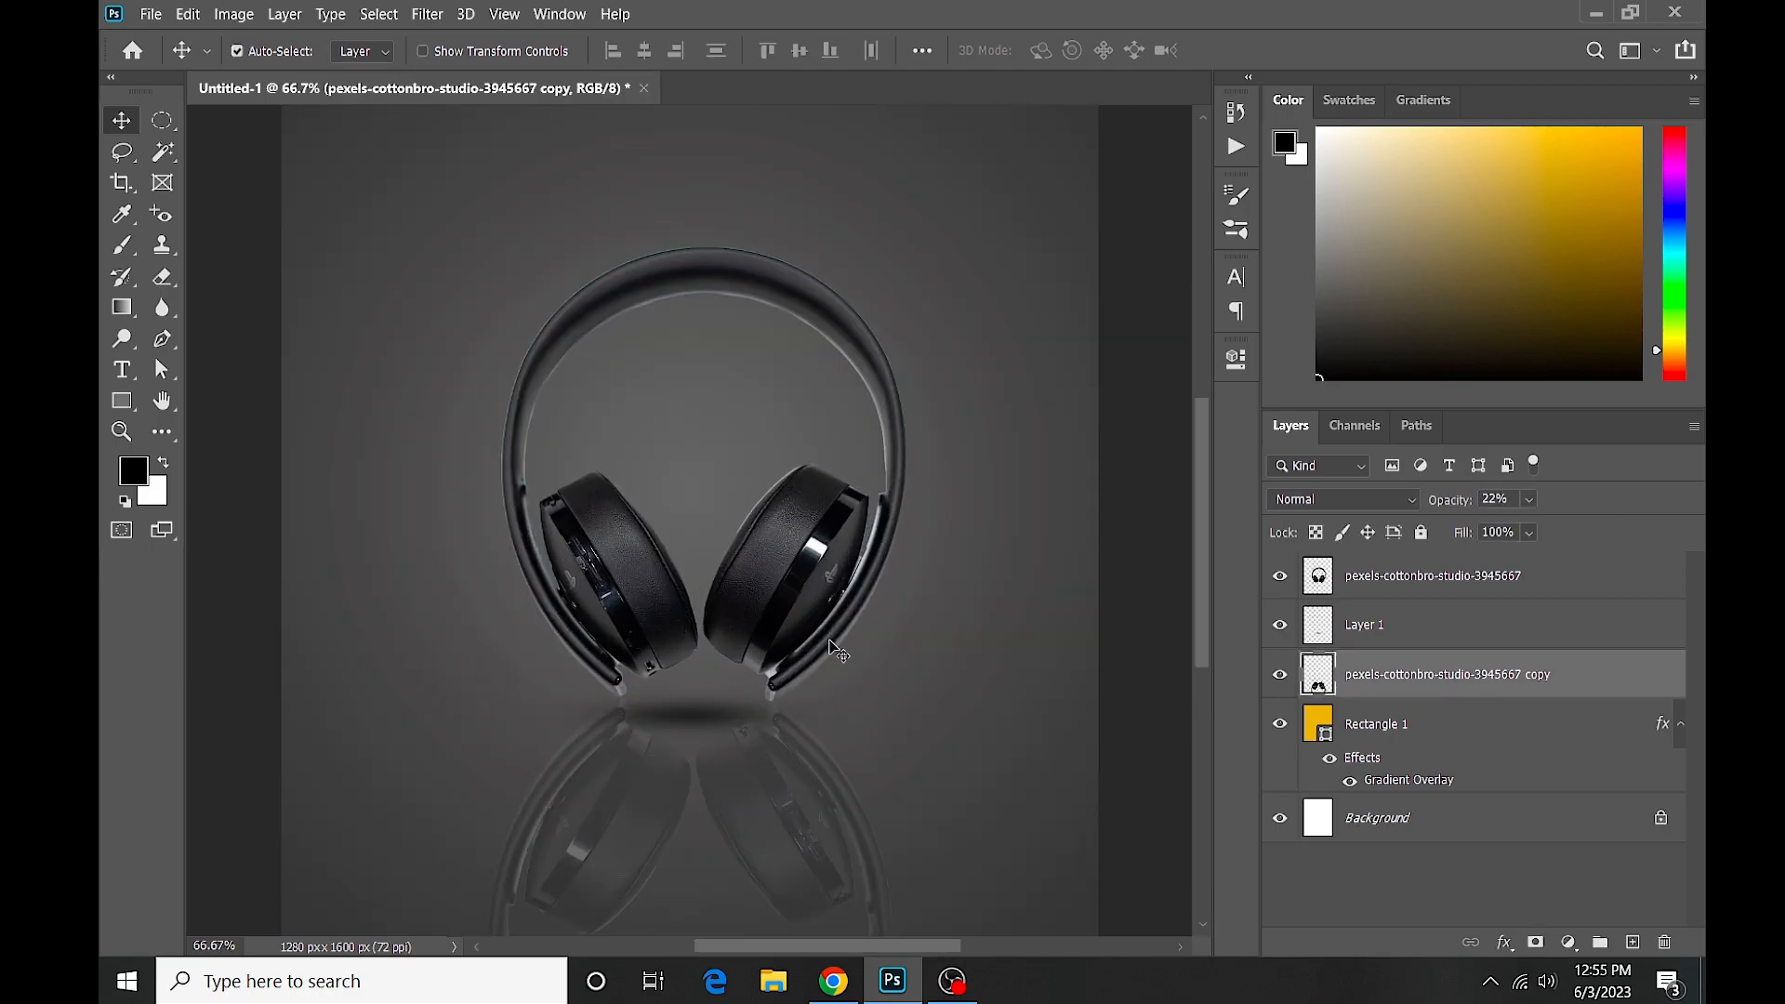
left_click(809, 577, "shift")
left_click(644, 52)
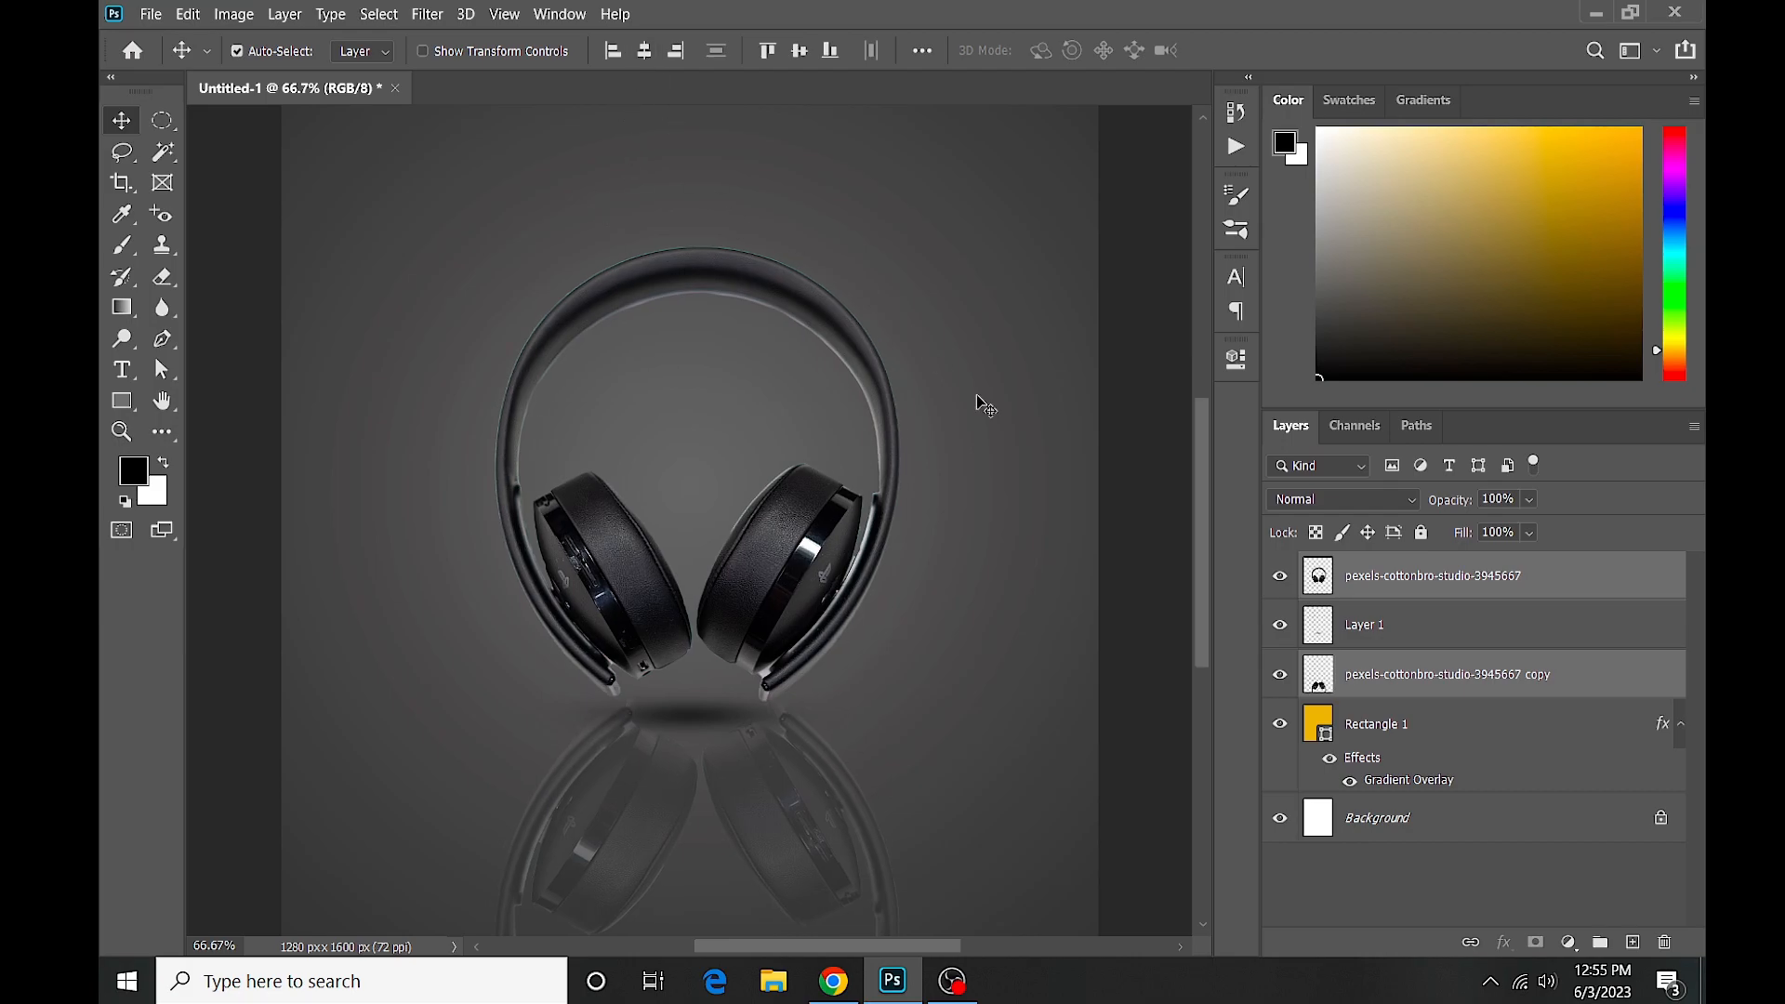
left_click(1153, 513)
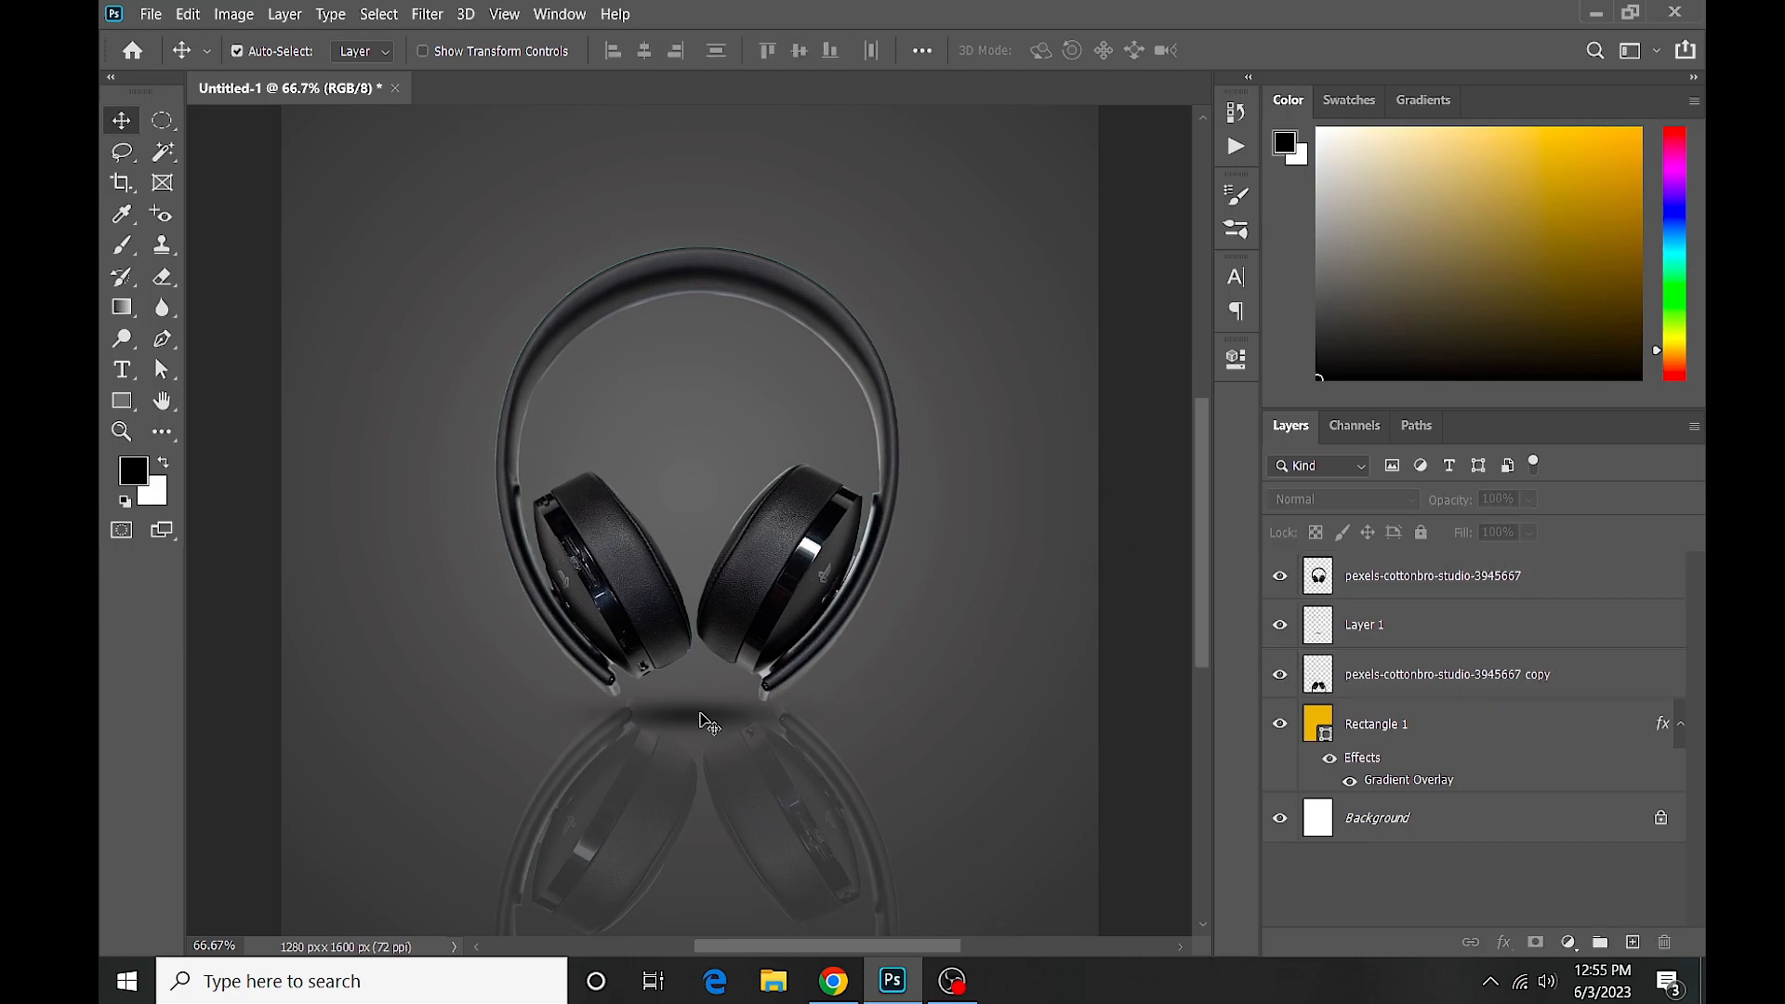
Nudge the original headphones slightly to the right above the reflection.
left_click(727, 707)
left_click_drag(863, 625, 896, 620)
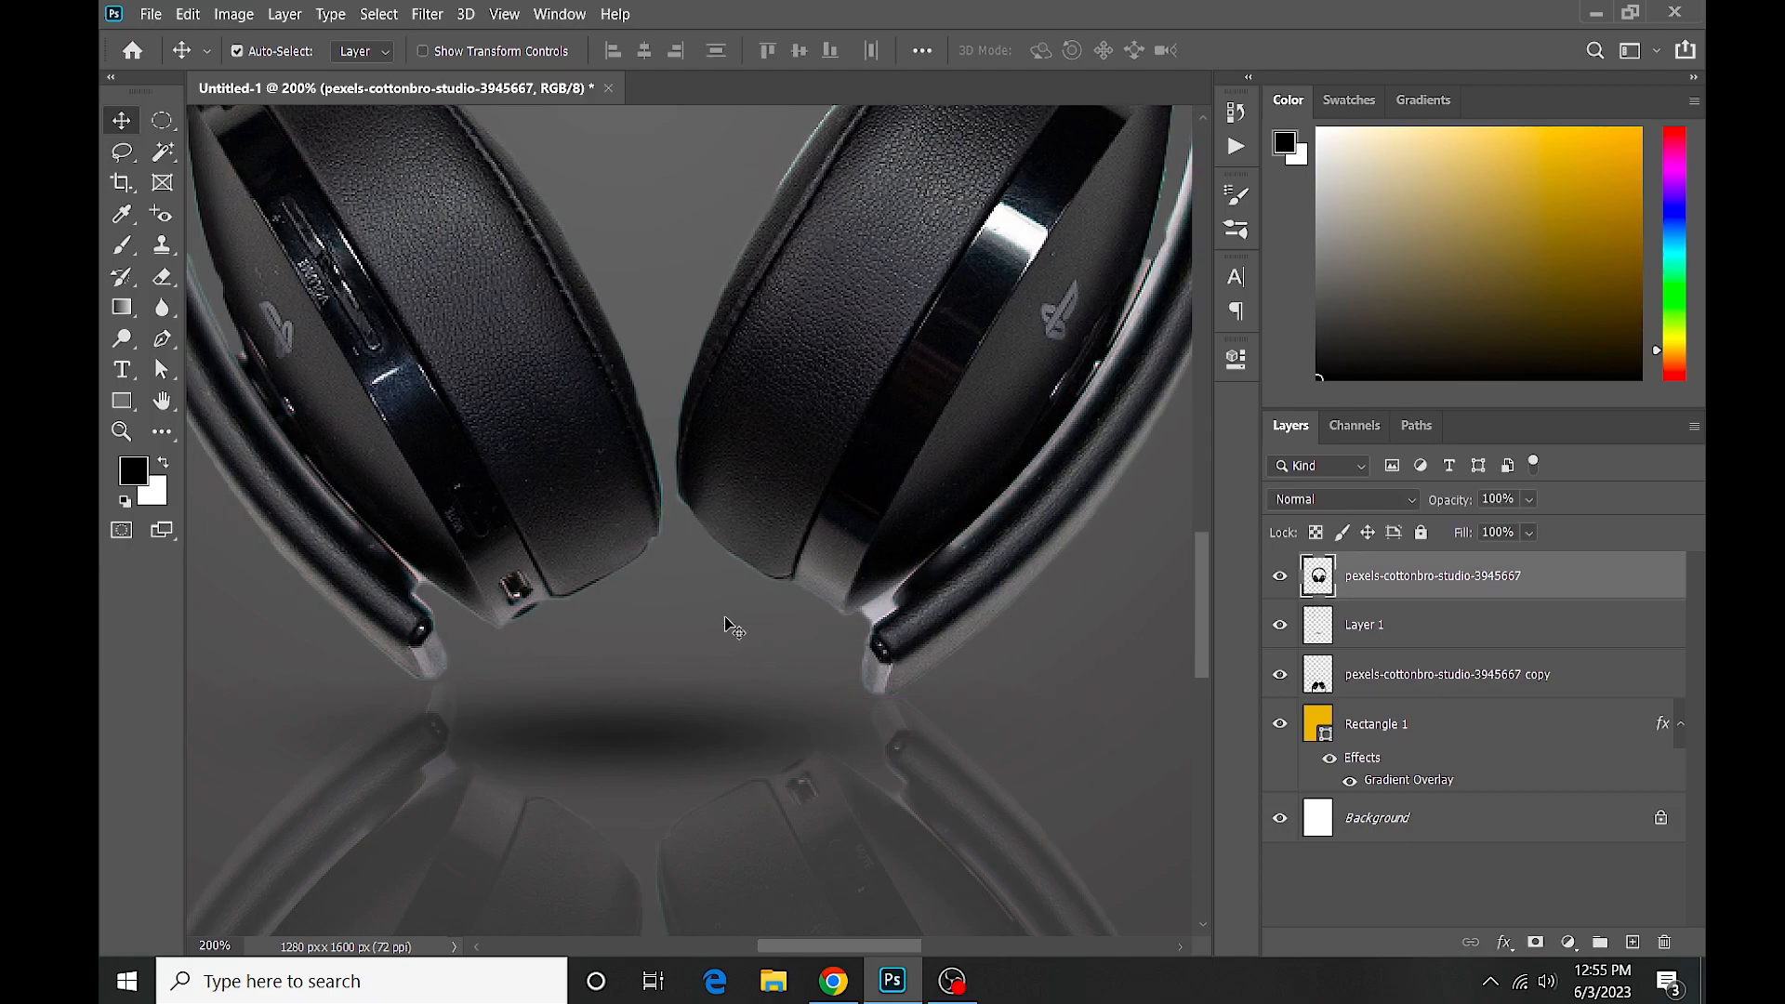
scroll(729, 621, "down", 8)
left_click(1051, 488)
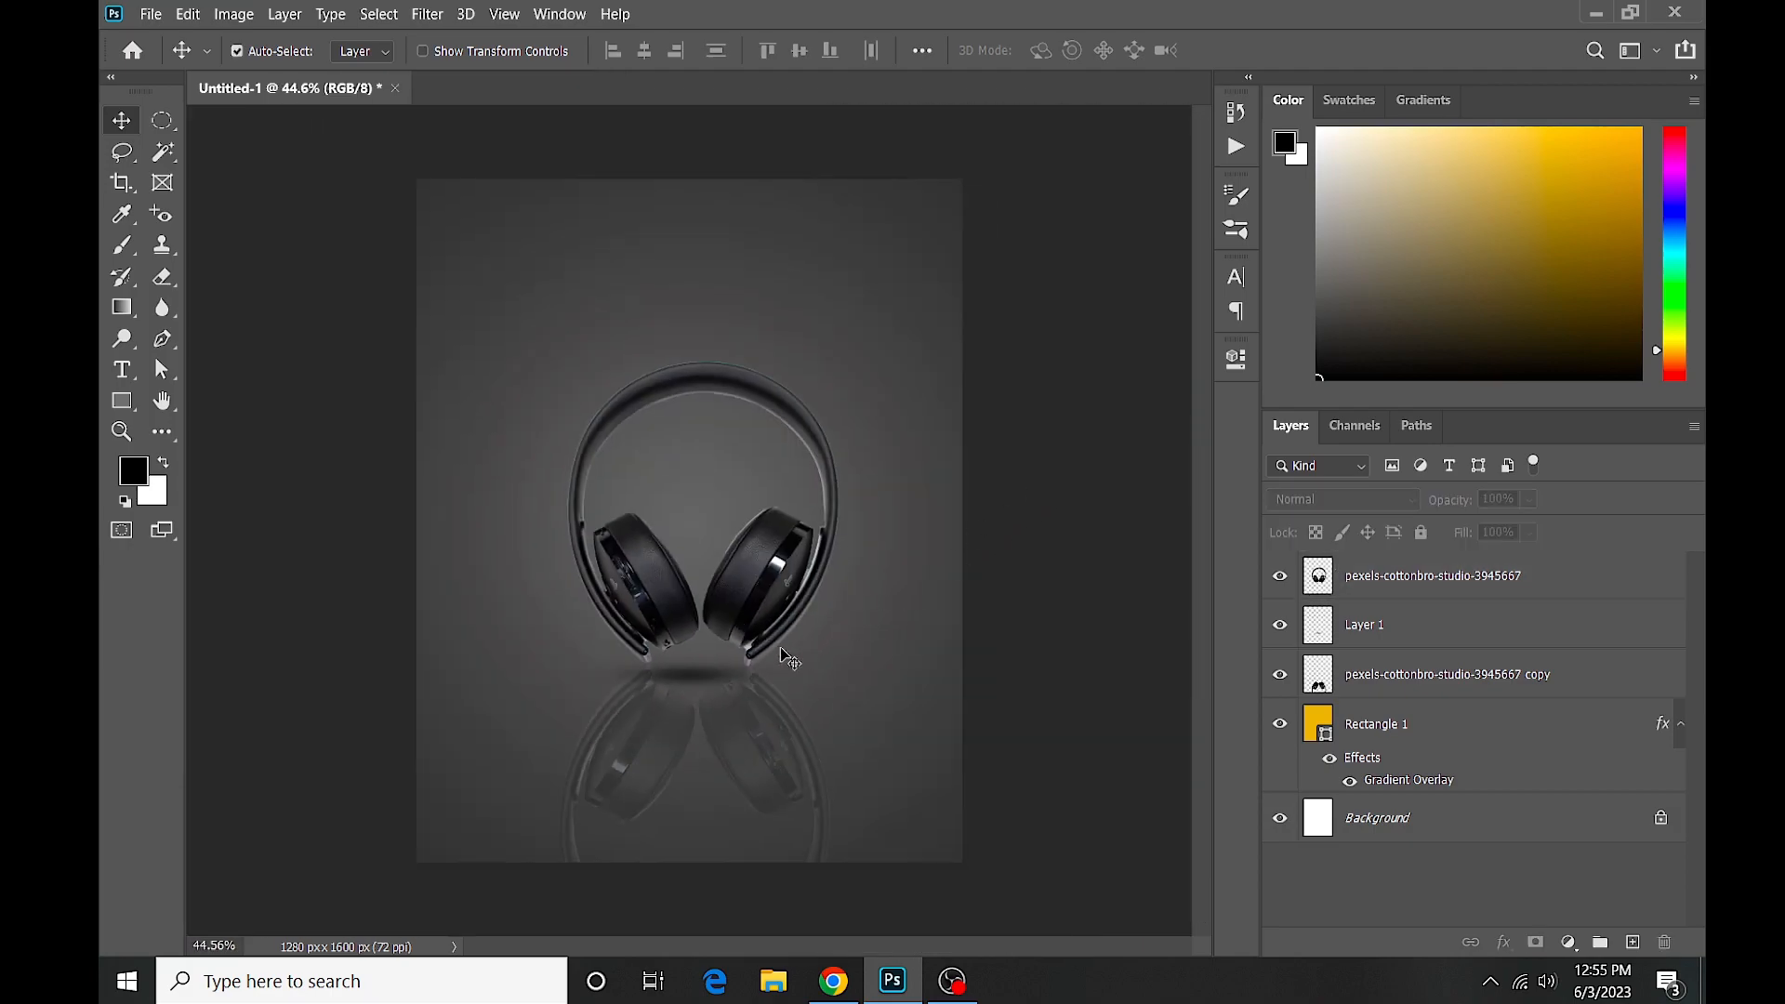
left_click(710, 680)
left_click(1043, 515)
Add the text "NEW ARRIVAL" above the headphones in Poppins Medium at 72 pt.
left_click(122, 370)
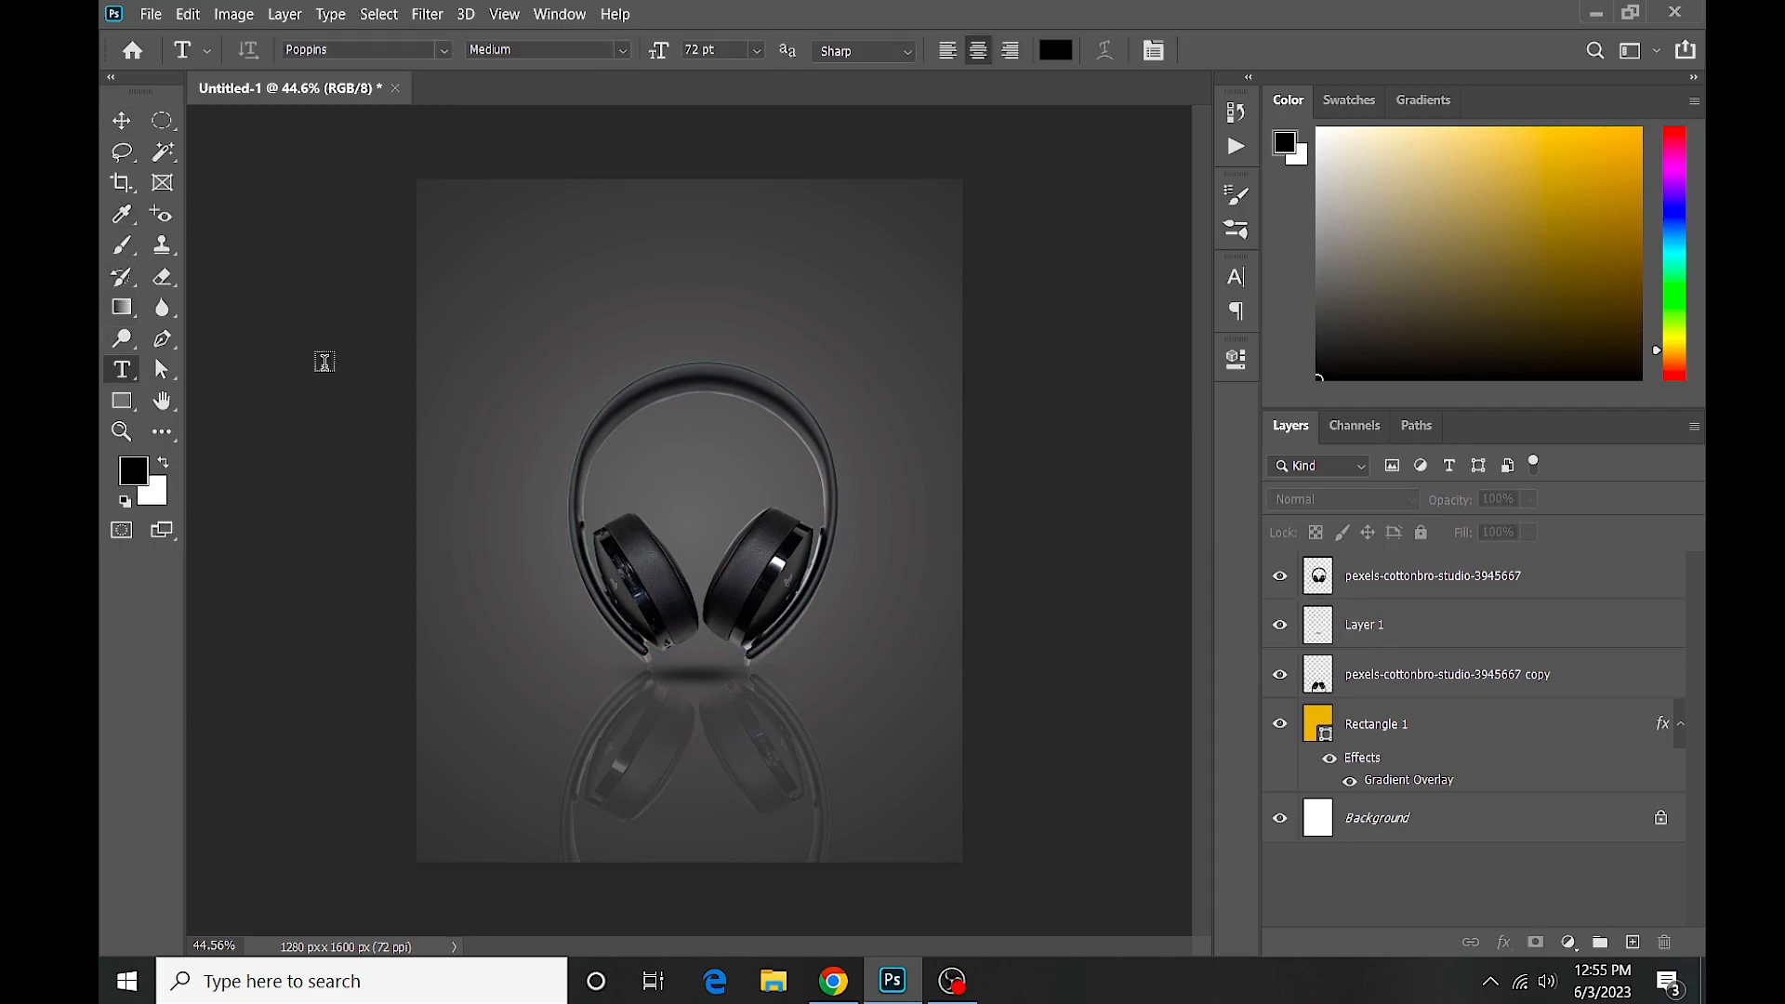
left_click(603, 321)
key("BackSpace")
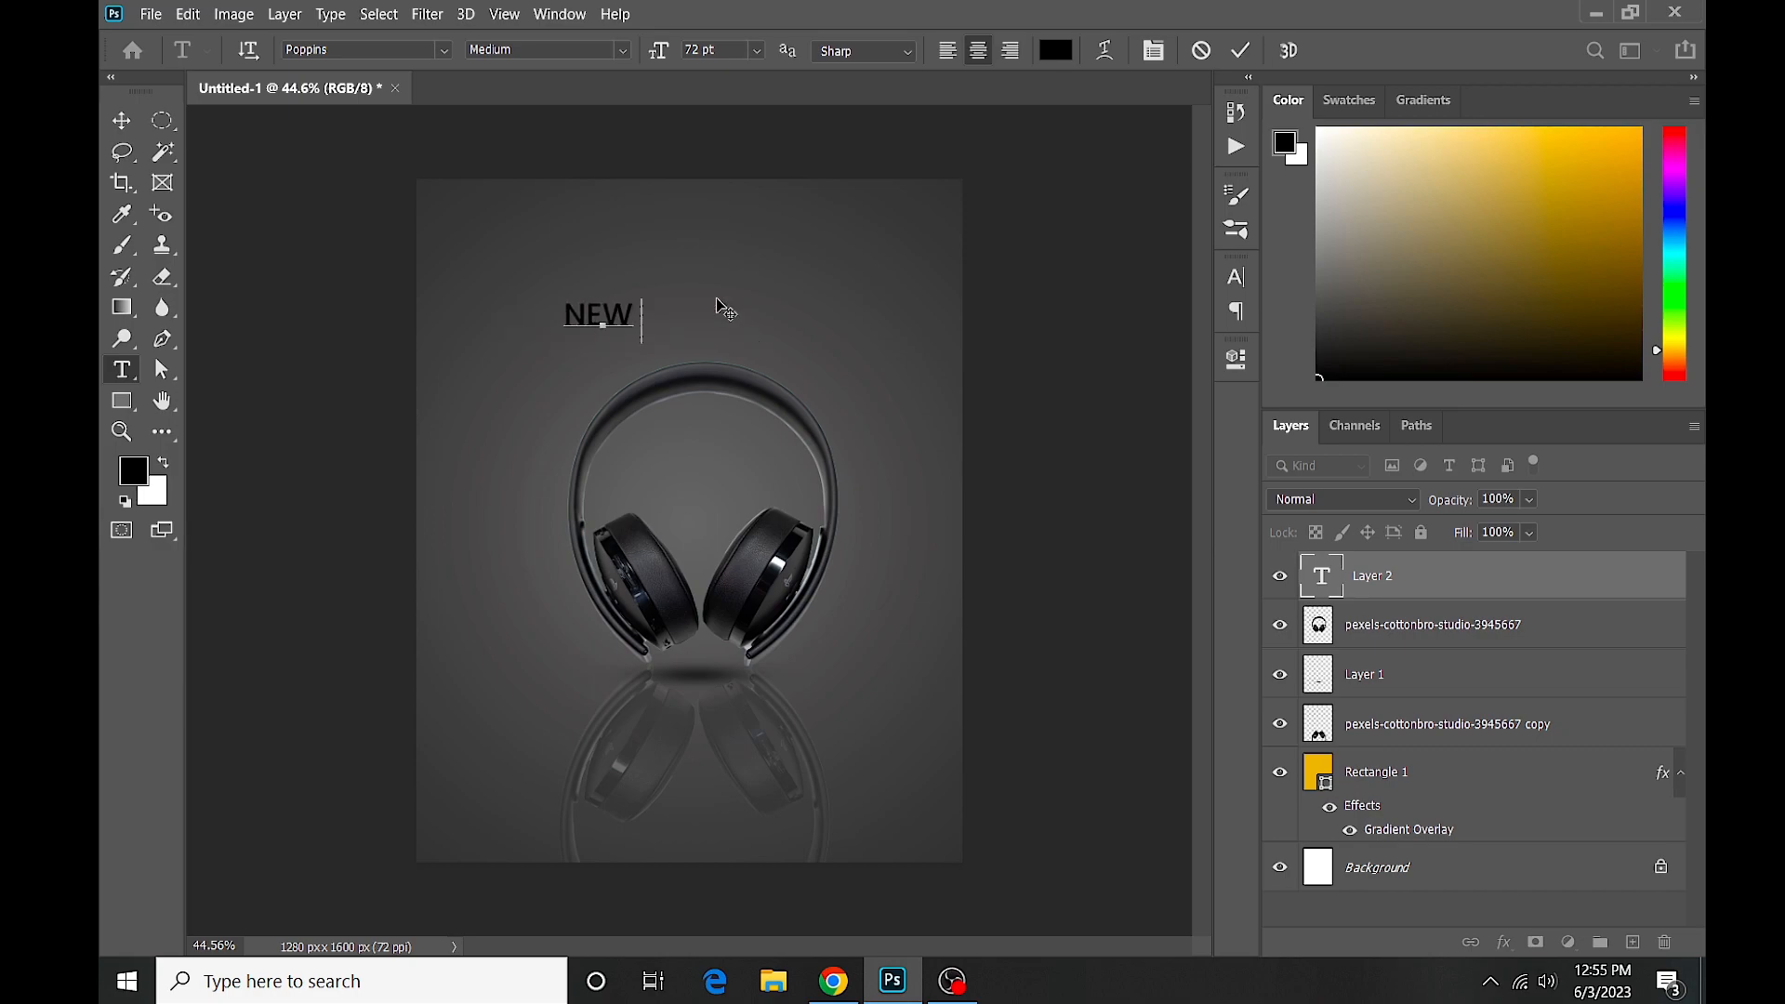
type("NEW ARRI")
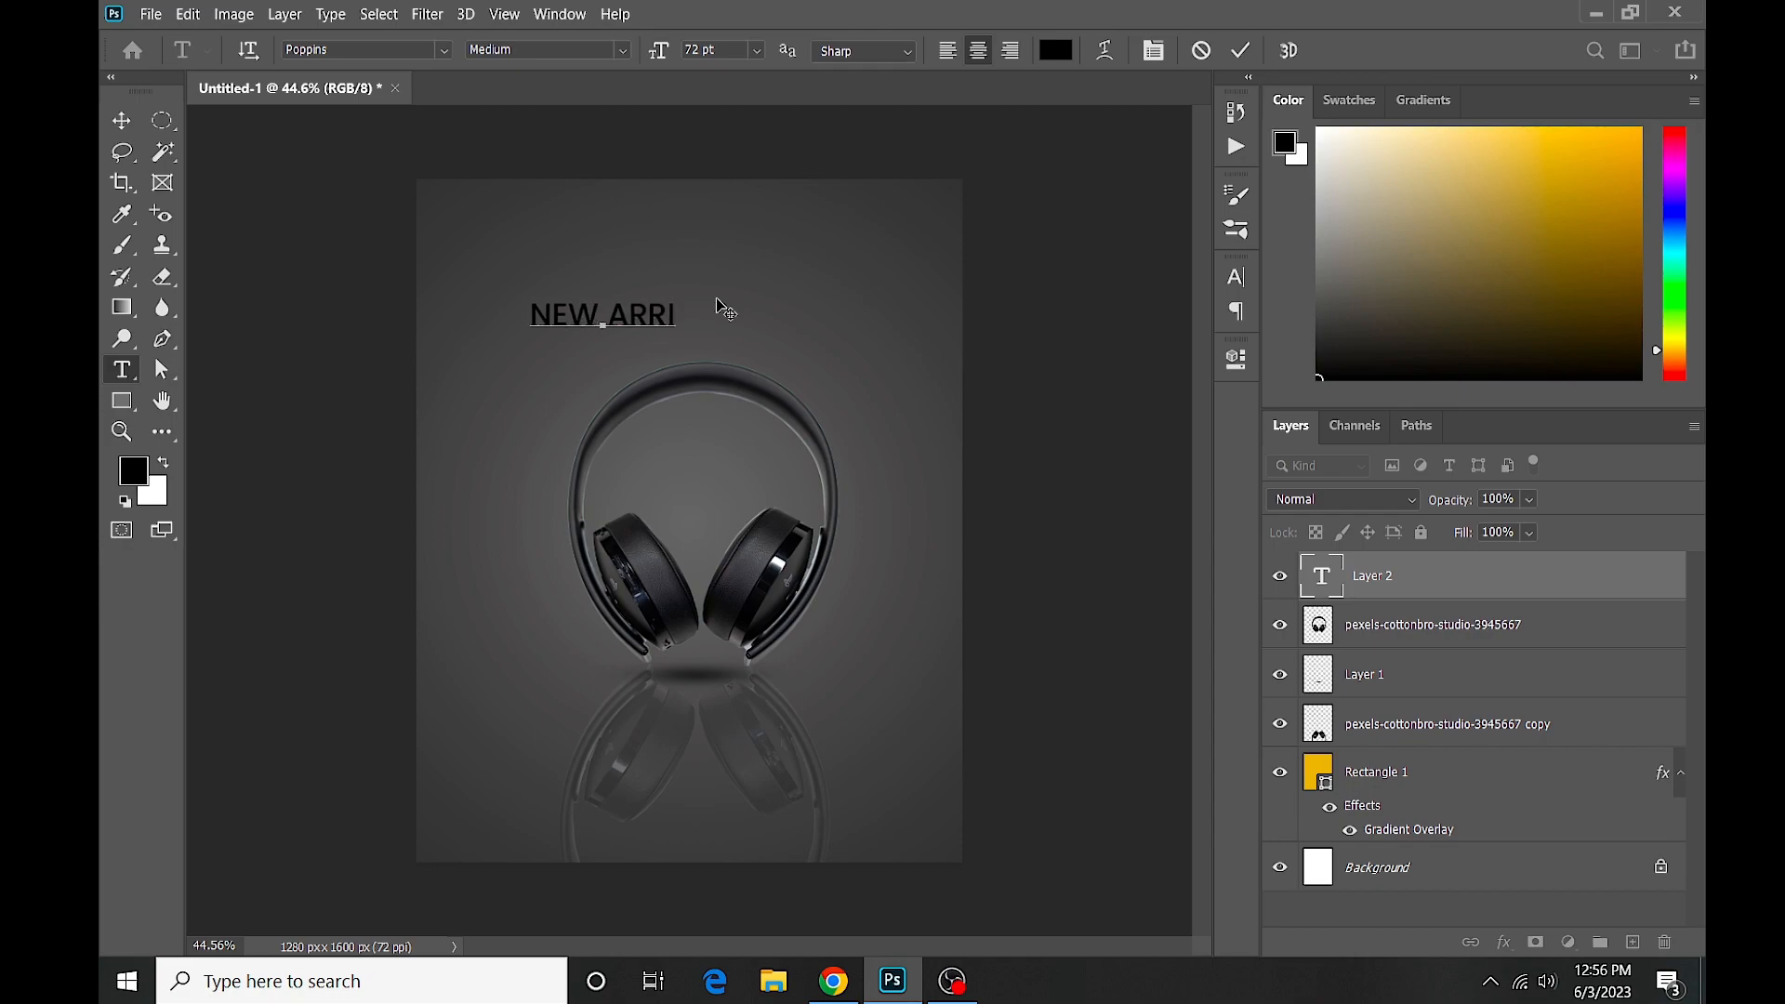
type("VAL")
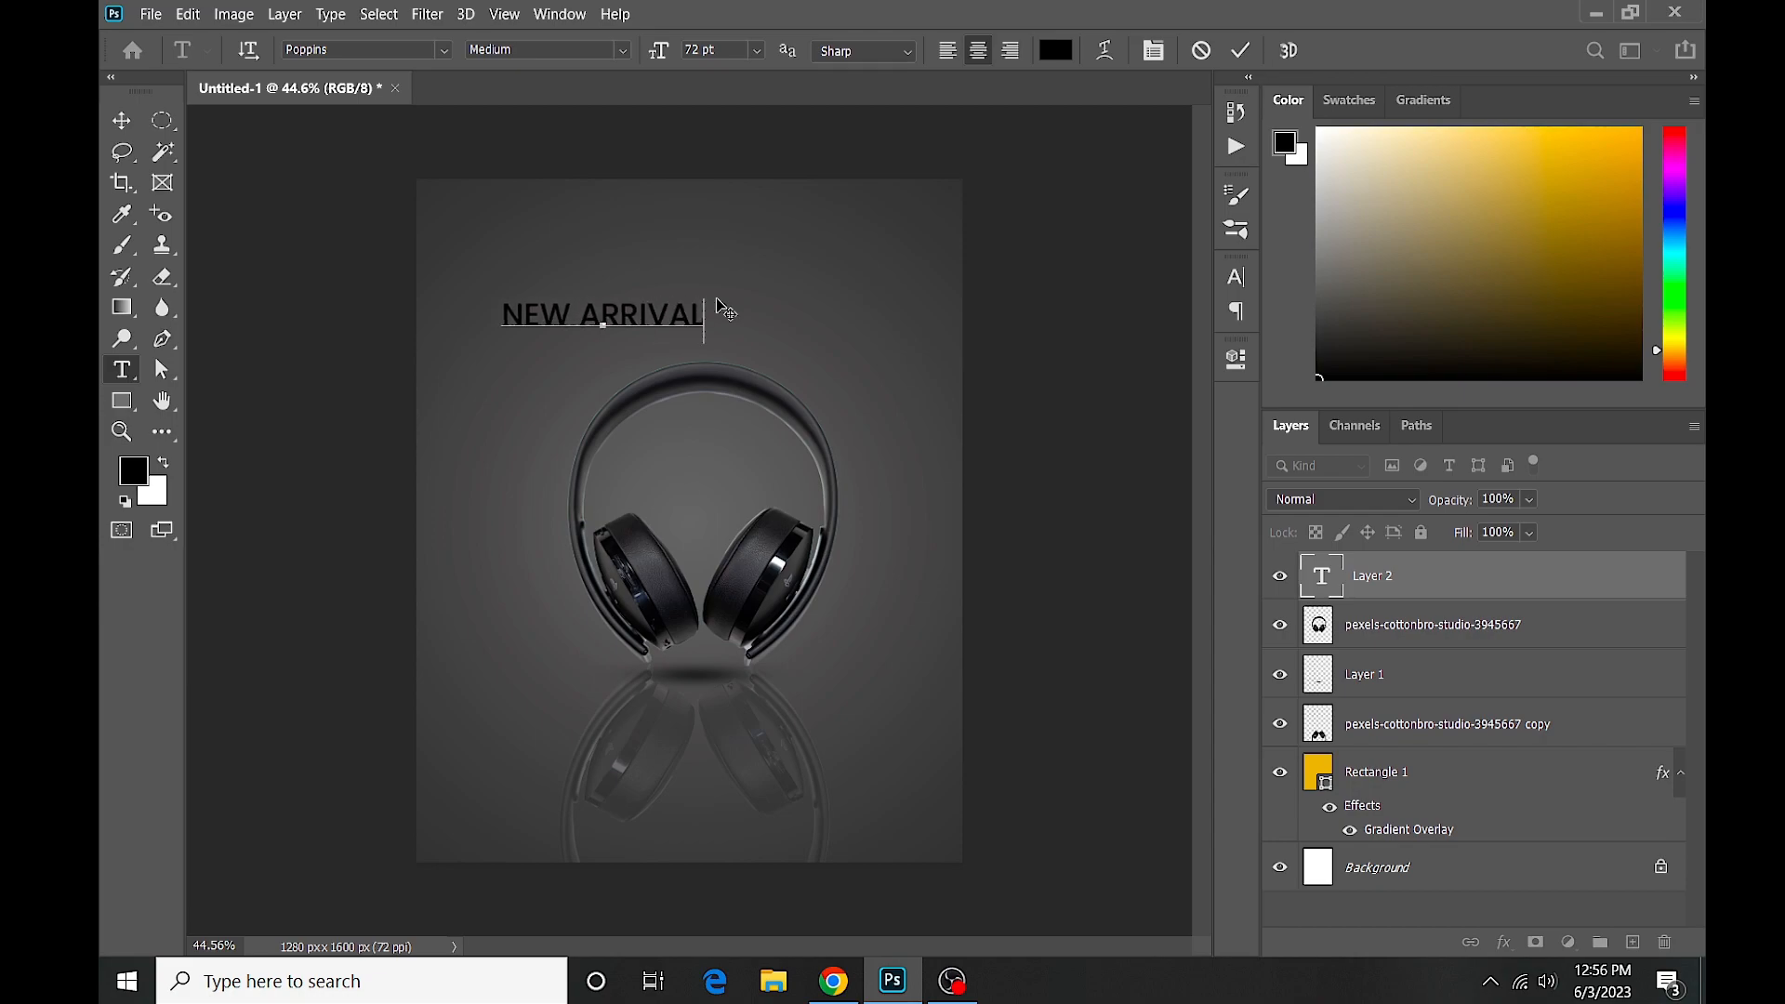
Set the colour of the NEW ARRIVAL text to white (#ffffff).
left_click_drag(502, 314, 705, 316)
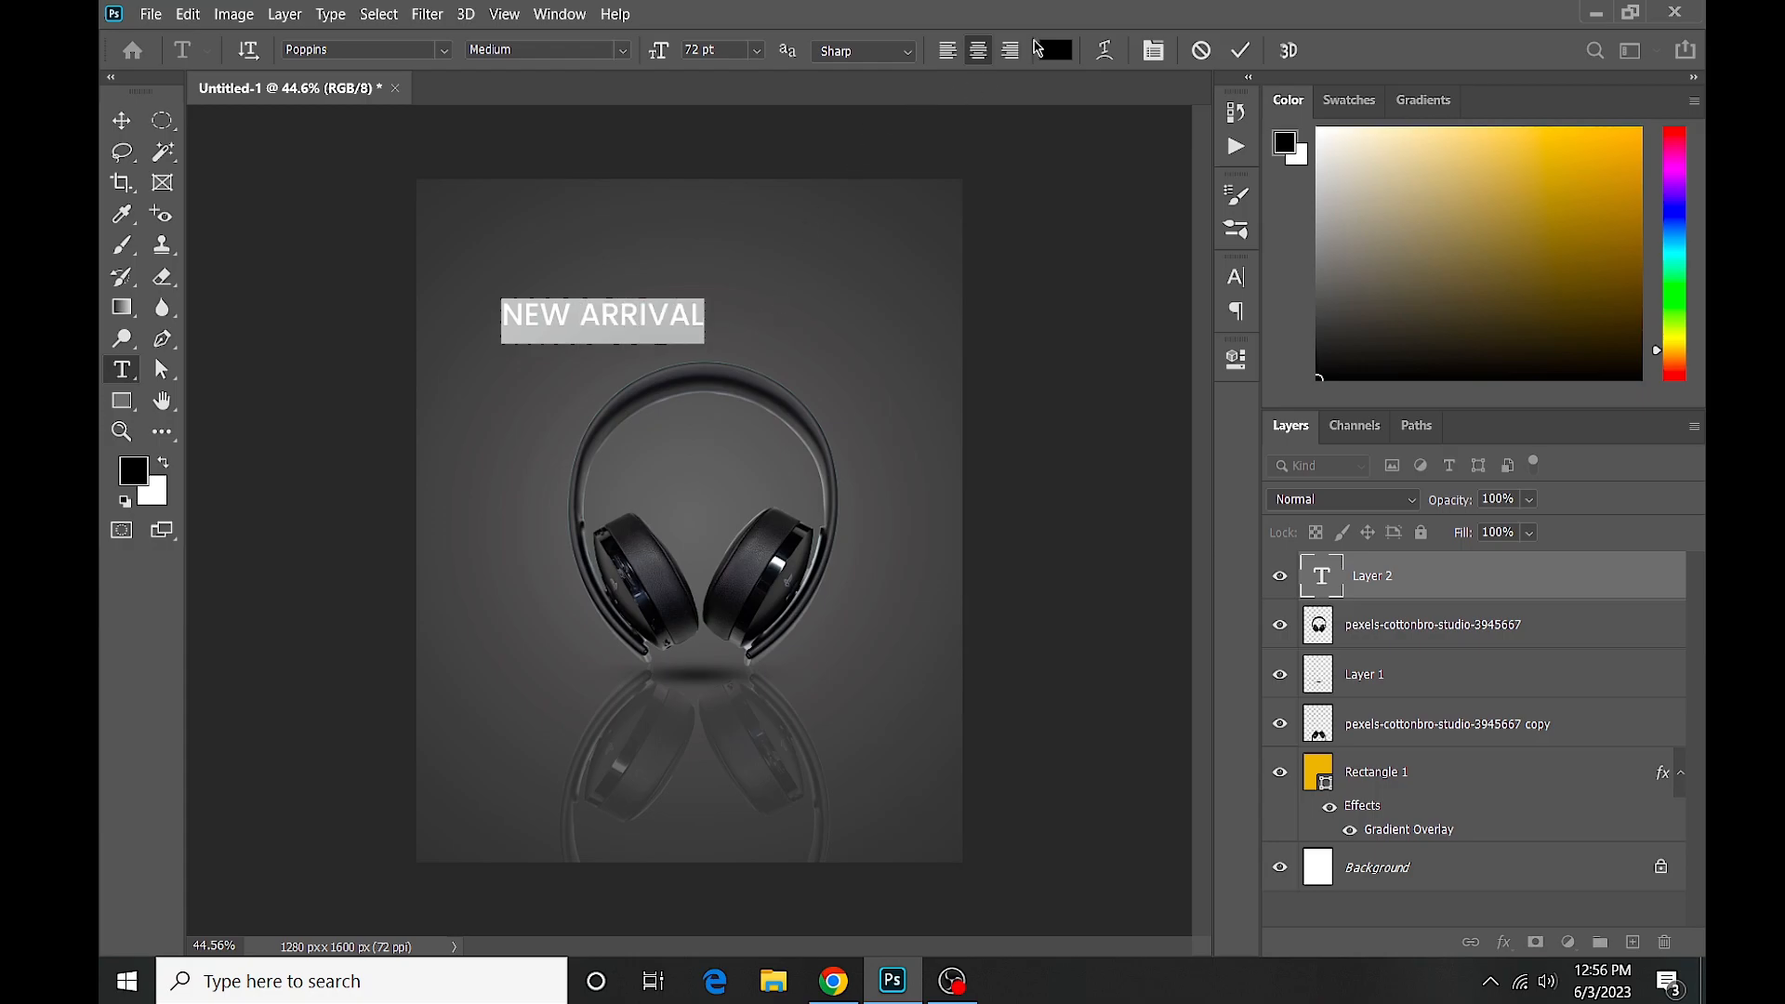
left_click(1056, 50)
type("f4b4b4")
type("ffffff")
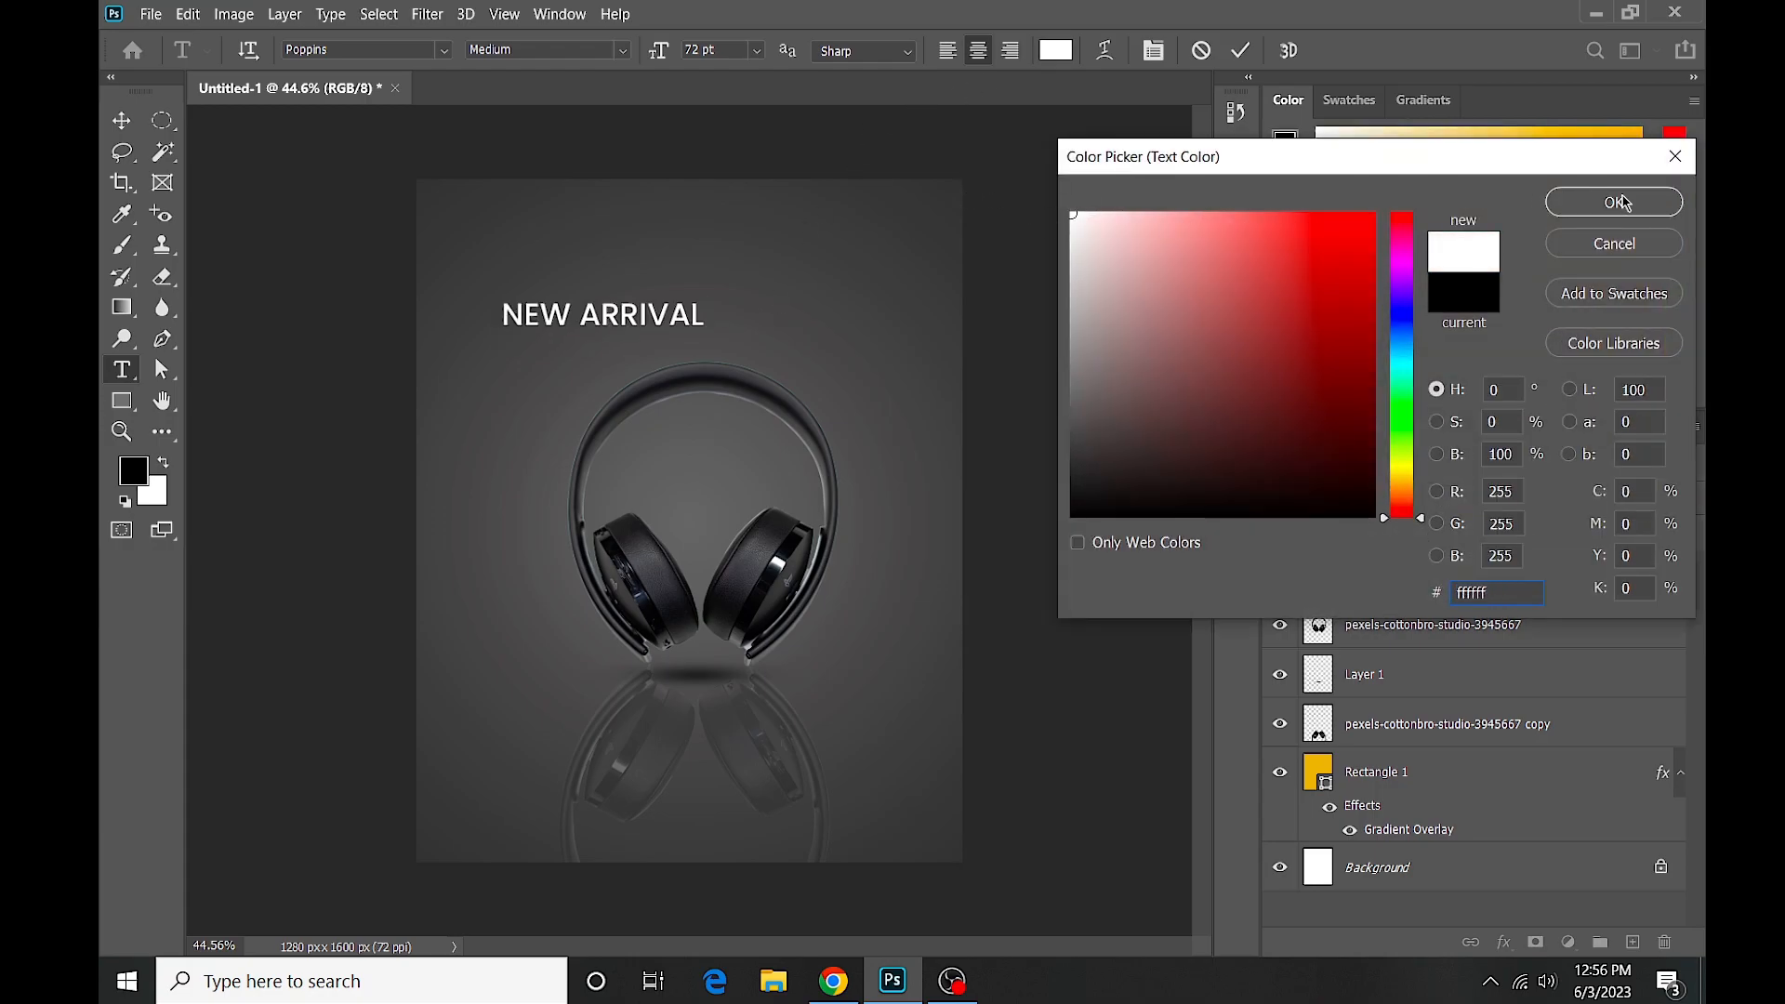
left_click(1614, 202)
Move the NEW ARRIVAL text higher above the headphones' headband and scale it down to about 57 pt.
left_click(121, 120)
left_click_drag(620, 321, 703, 272)
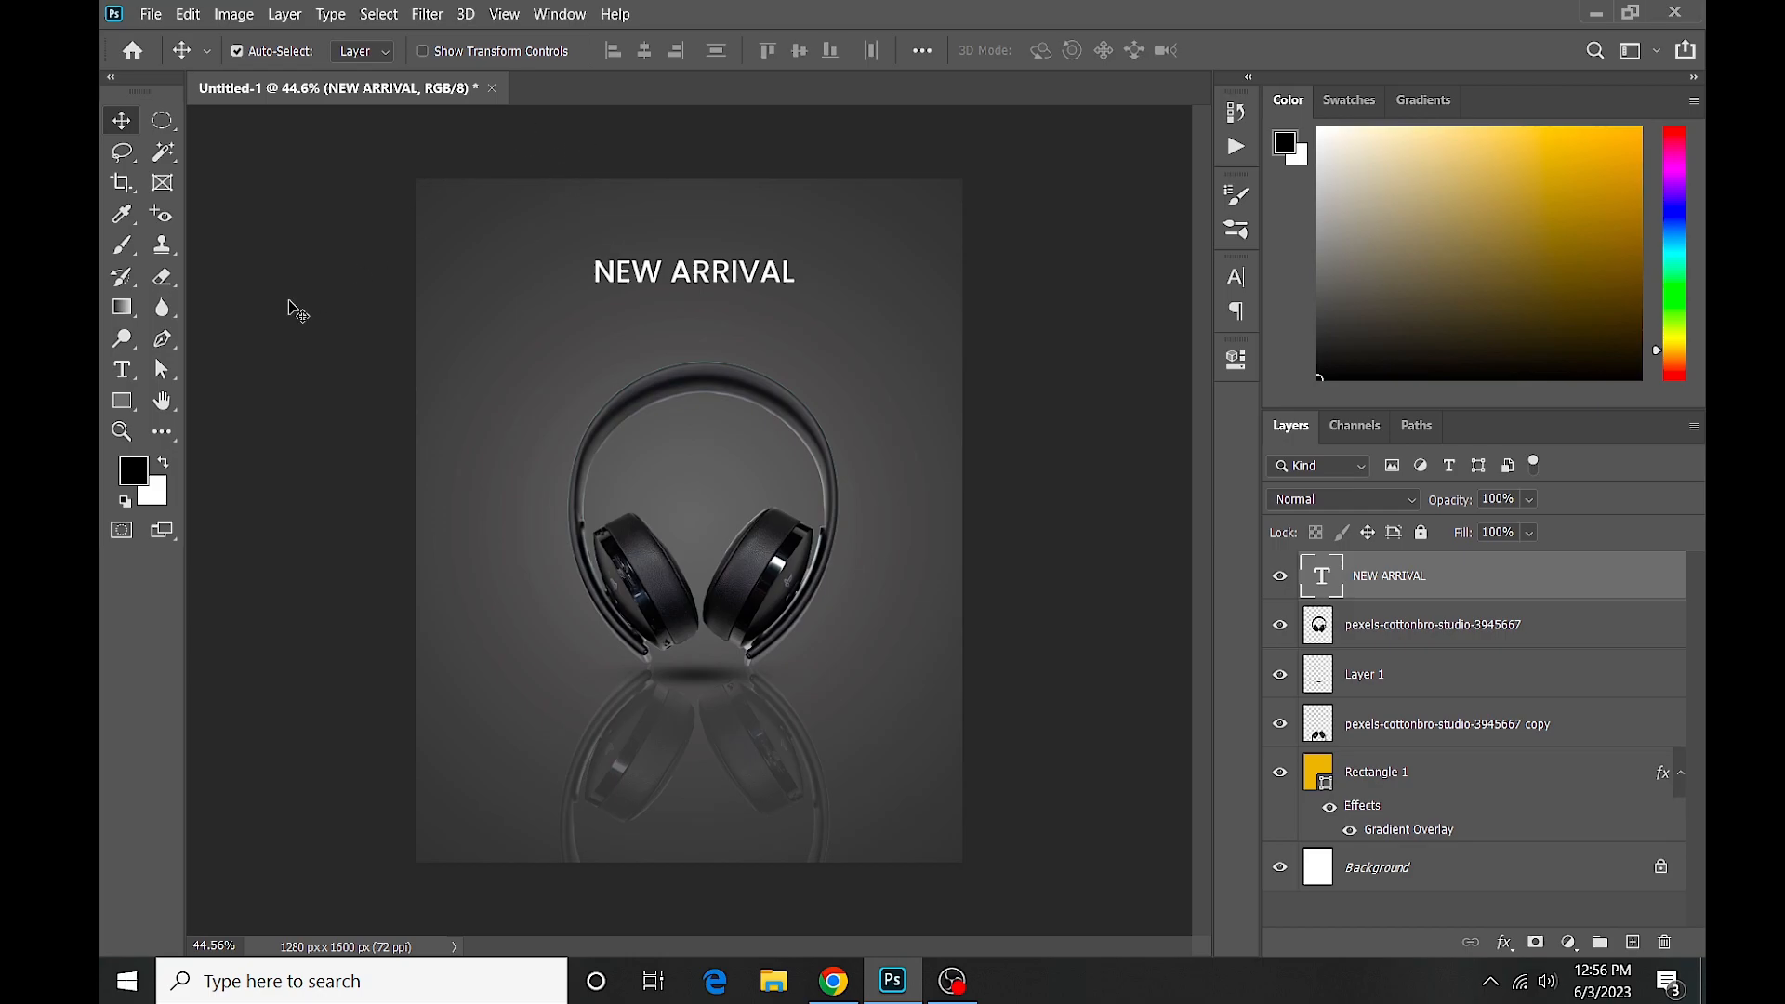
left_click(133, 371)
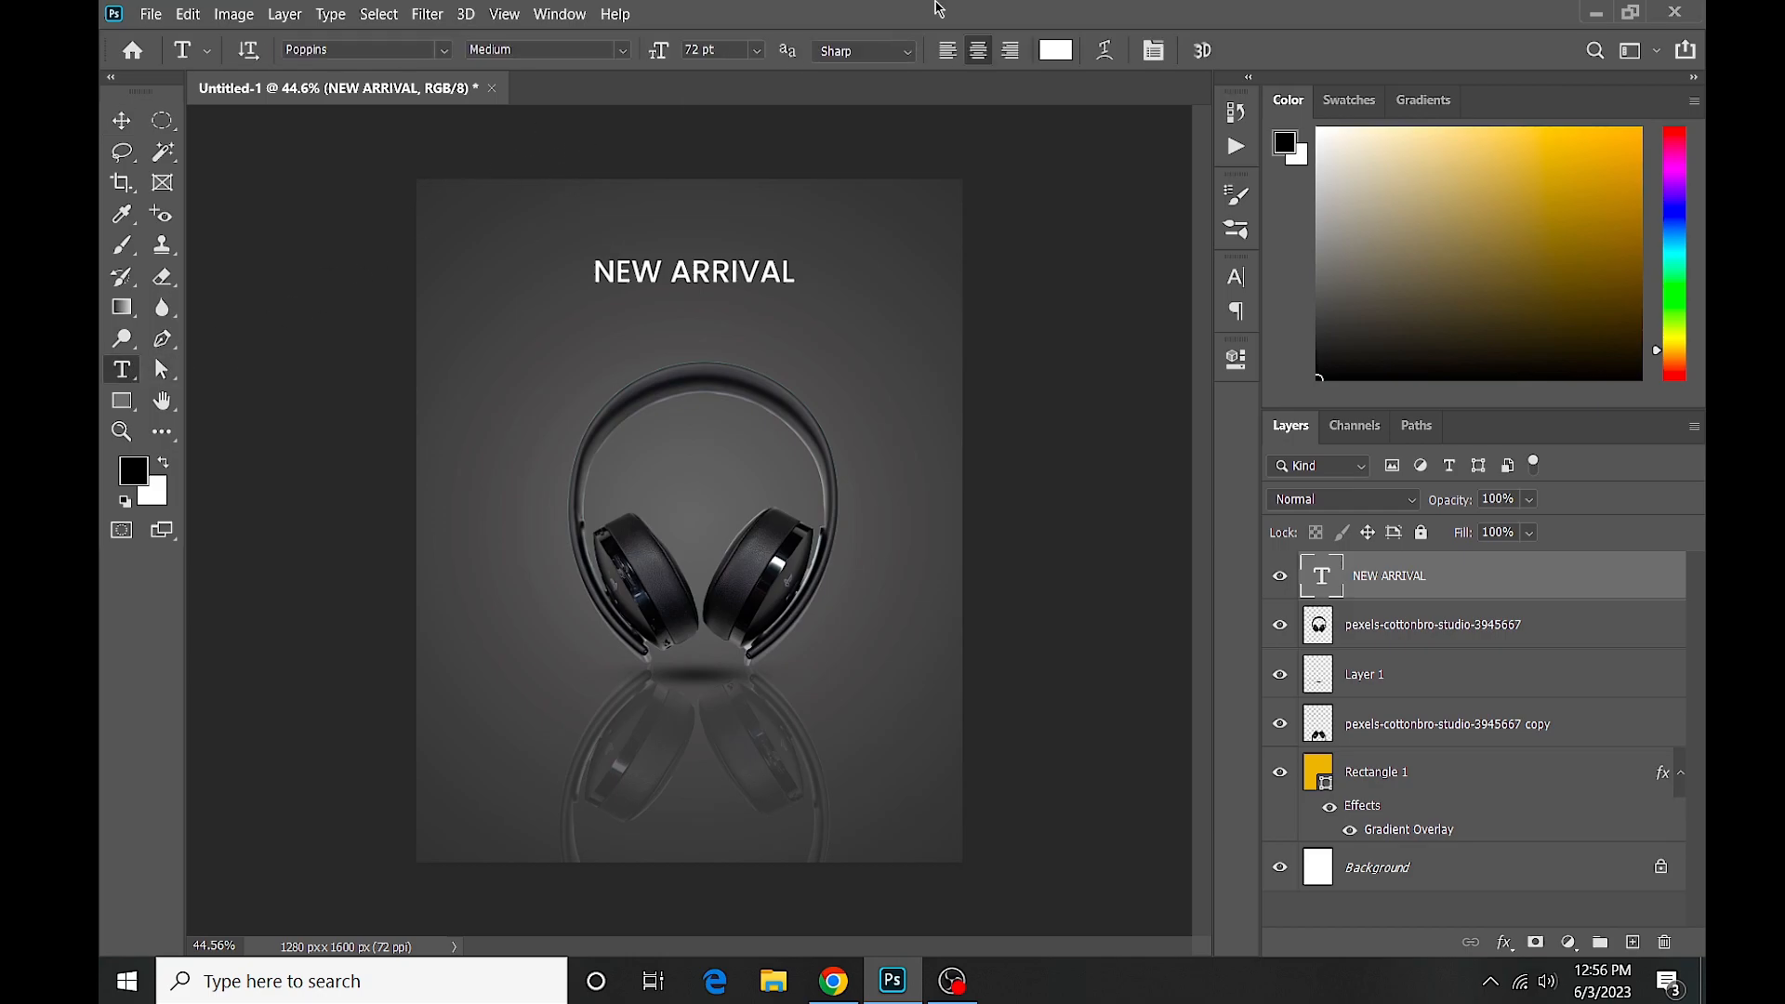
left_click(129, 125)
key("ctrl+t")
left_click_drag(794, 297, 777, 281)
key("Return")
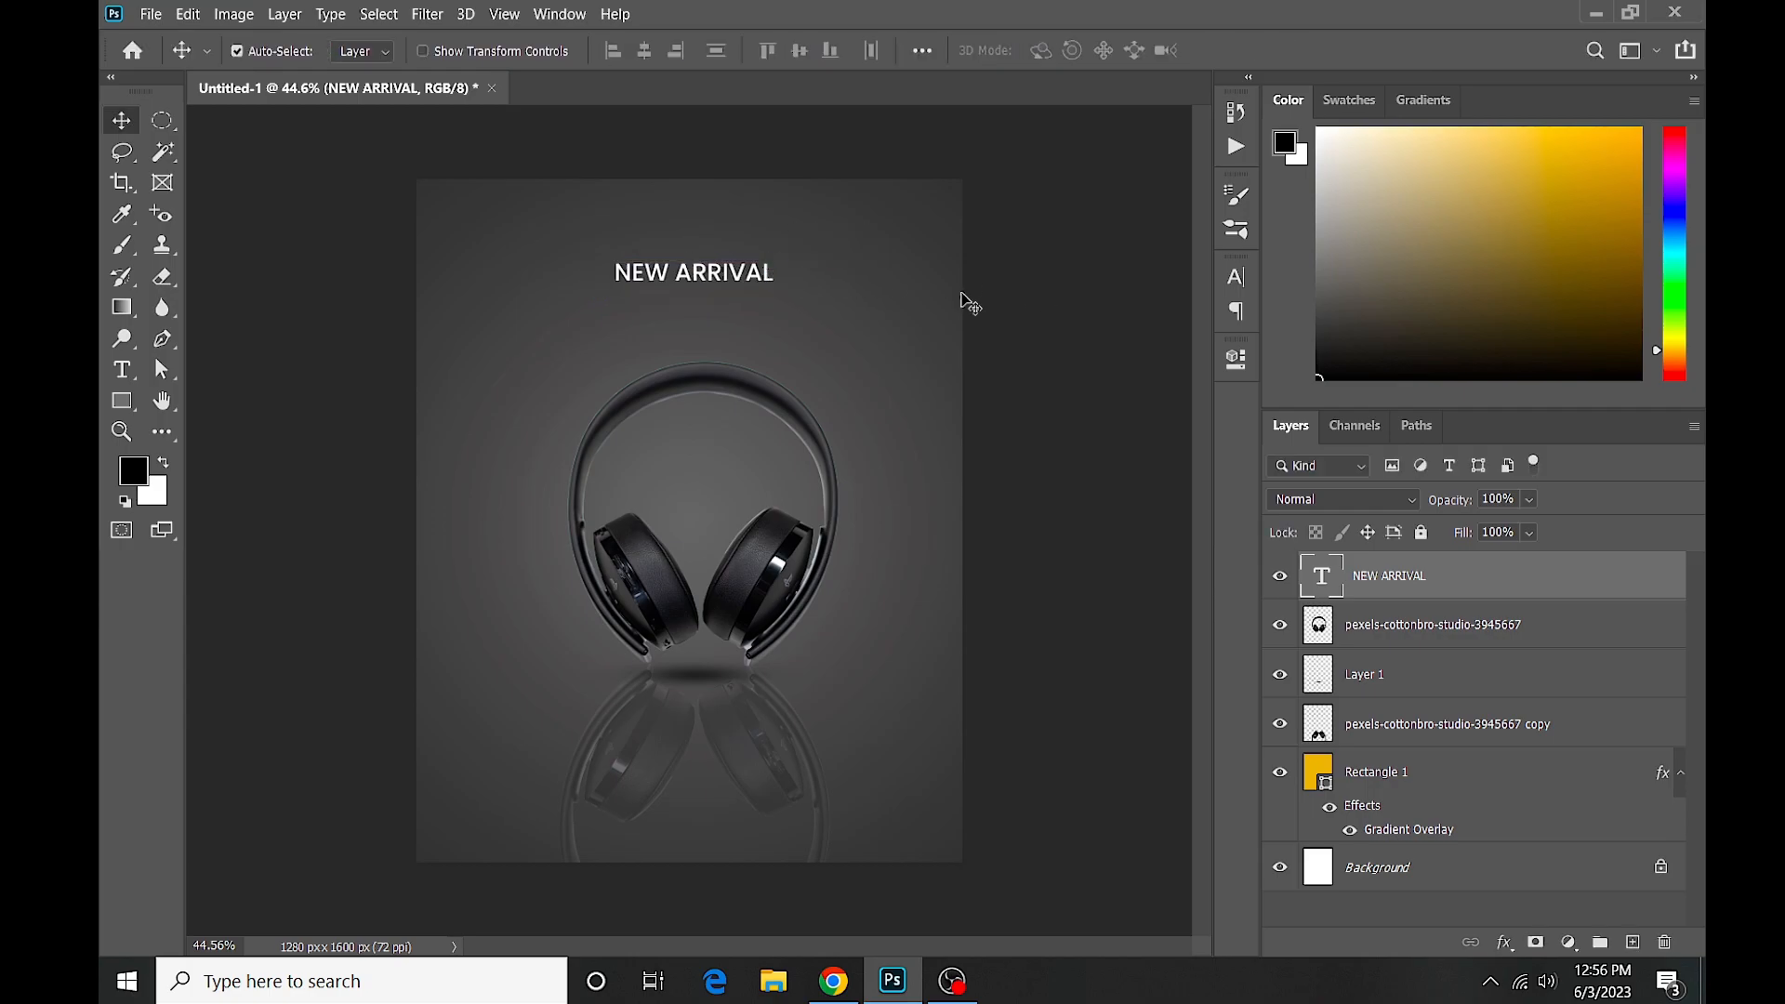
Centre the NEW ARRIVAL text horizontally on the background rectangle.
left_click_drag(359, 241, 933, 273)
left_click(644, 52)
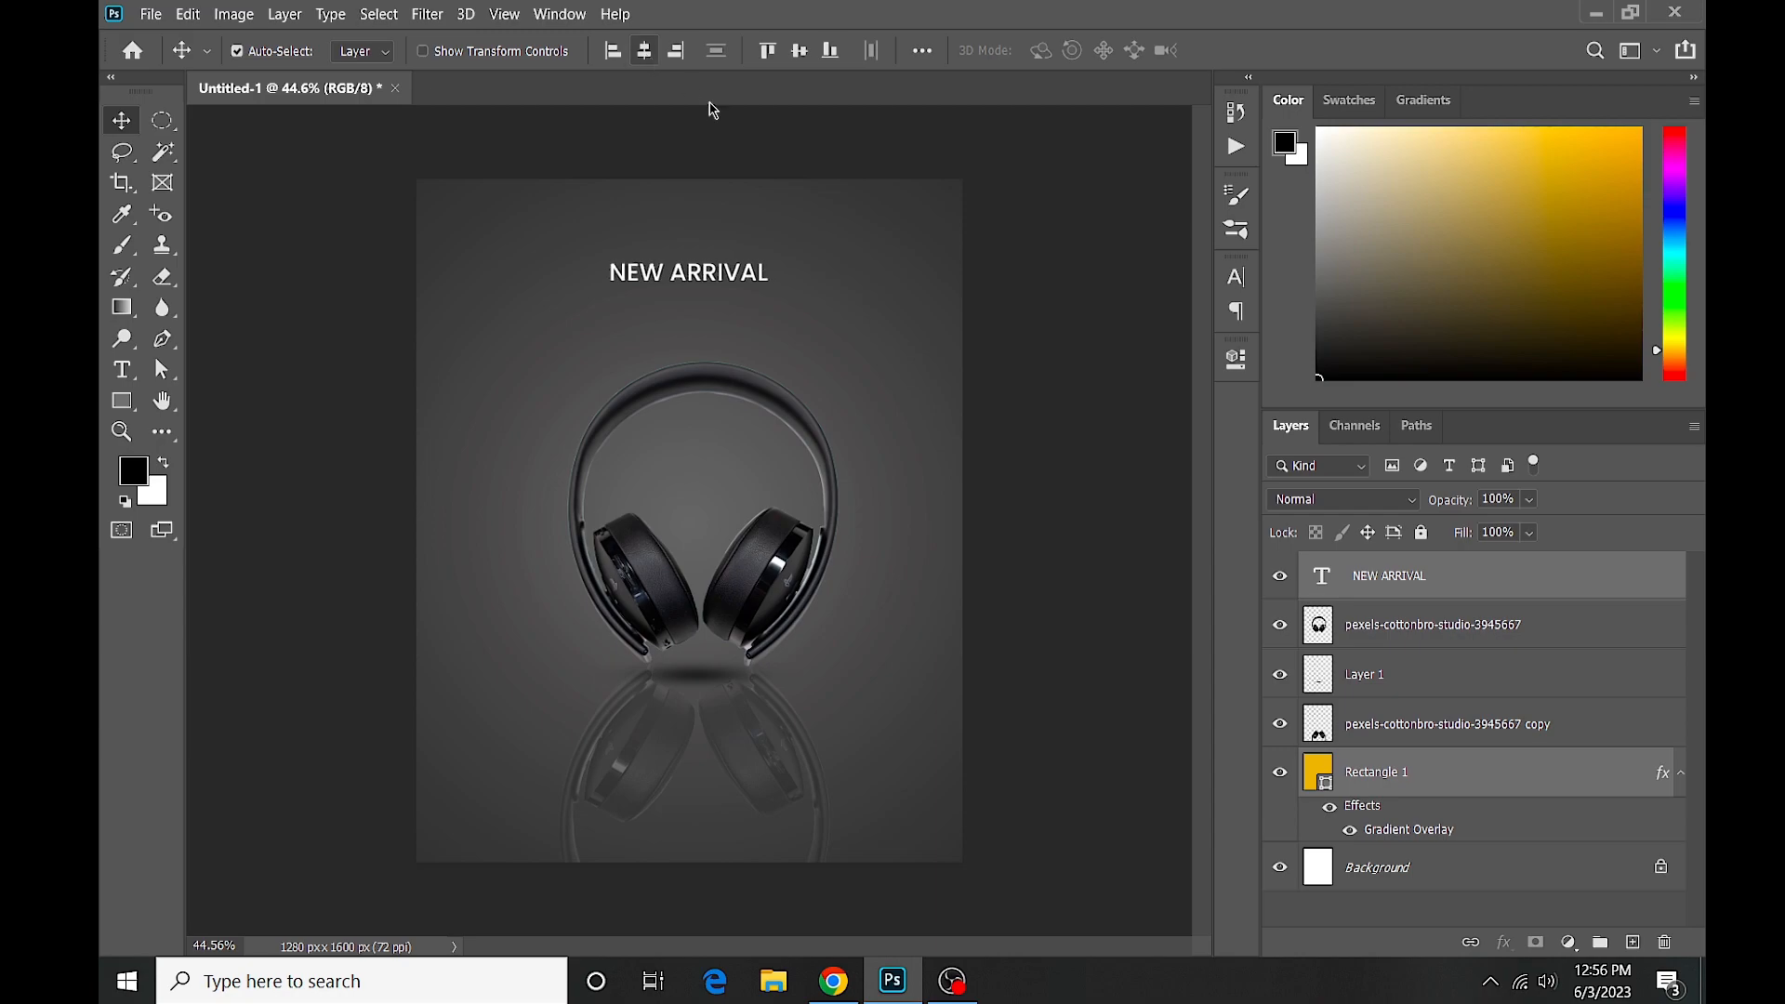
left_click(1045, 281)
Try to align the headphones with the NEW ARRIVAL text on their horizontal centres.
left_click(706, 379)
left_click(682, 277, "shift")
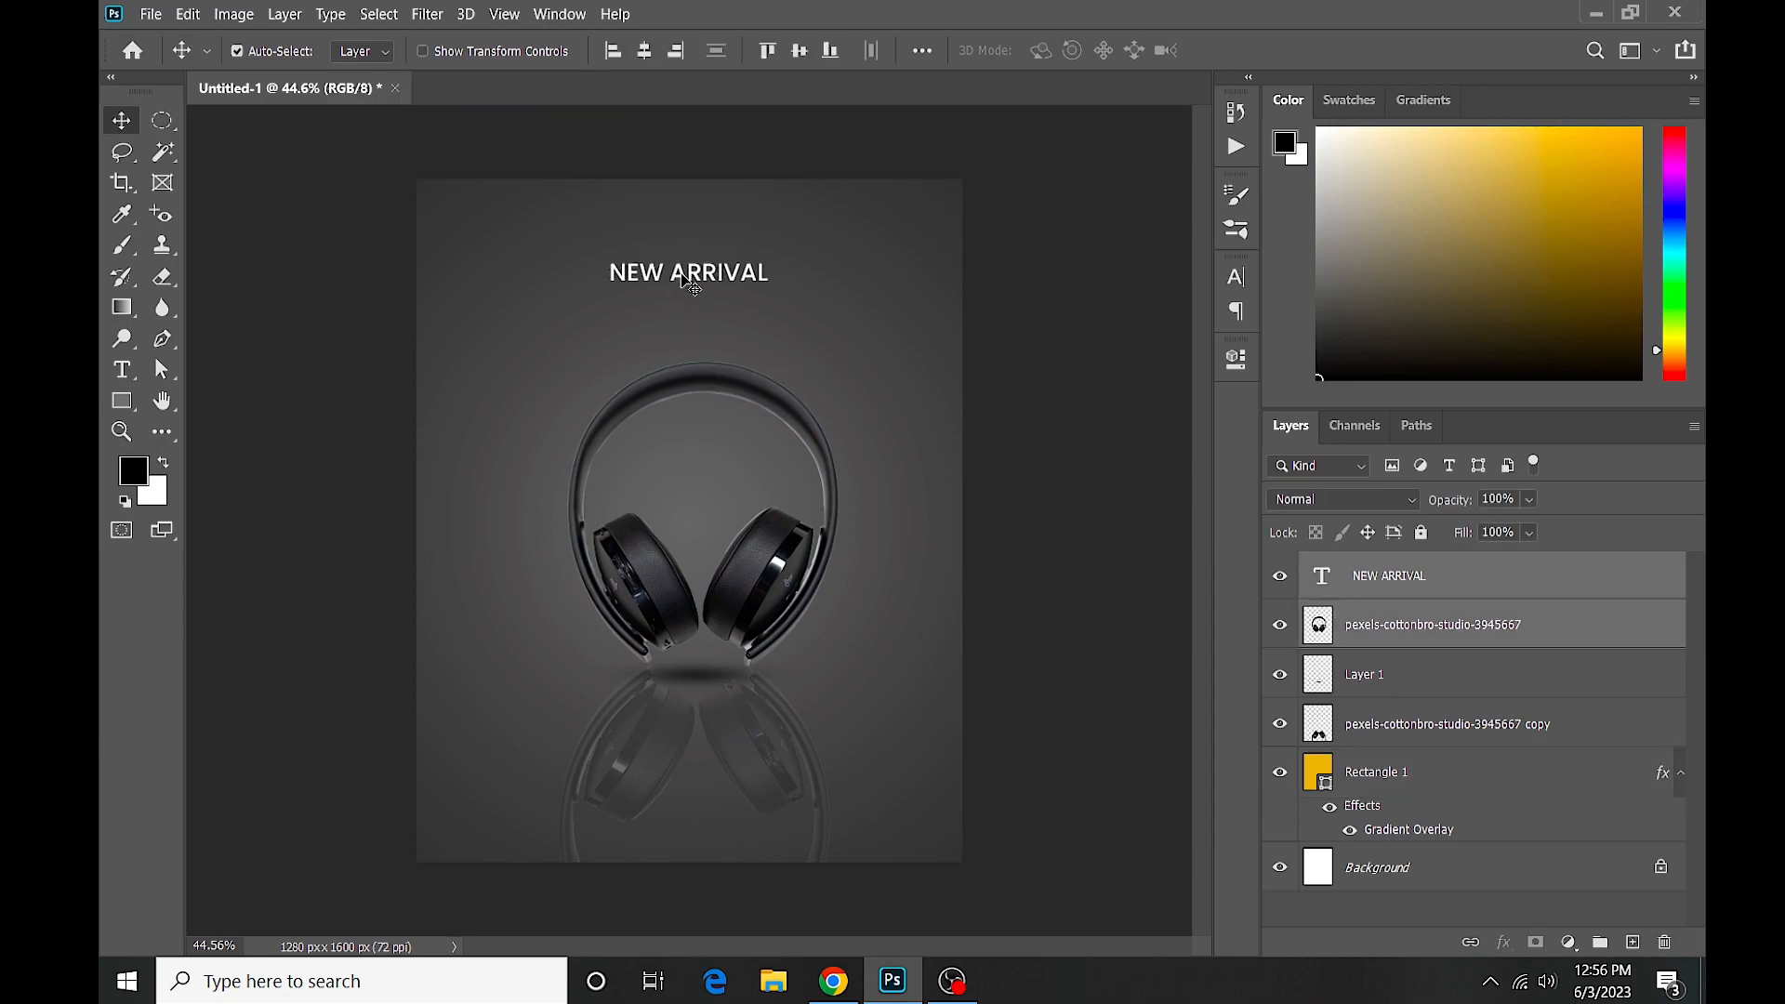
left_click(644, 52)
key("ctrl+z")
left_click(1070, 294)
Nudge the headphones slightly left, and shift the reflection and shadow left to match.
left_click_drag(733, 402, 727, 400)
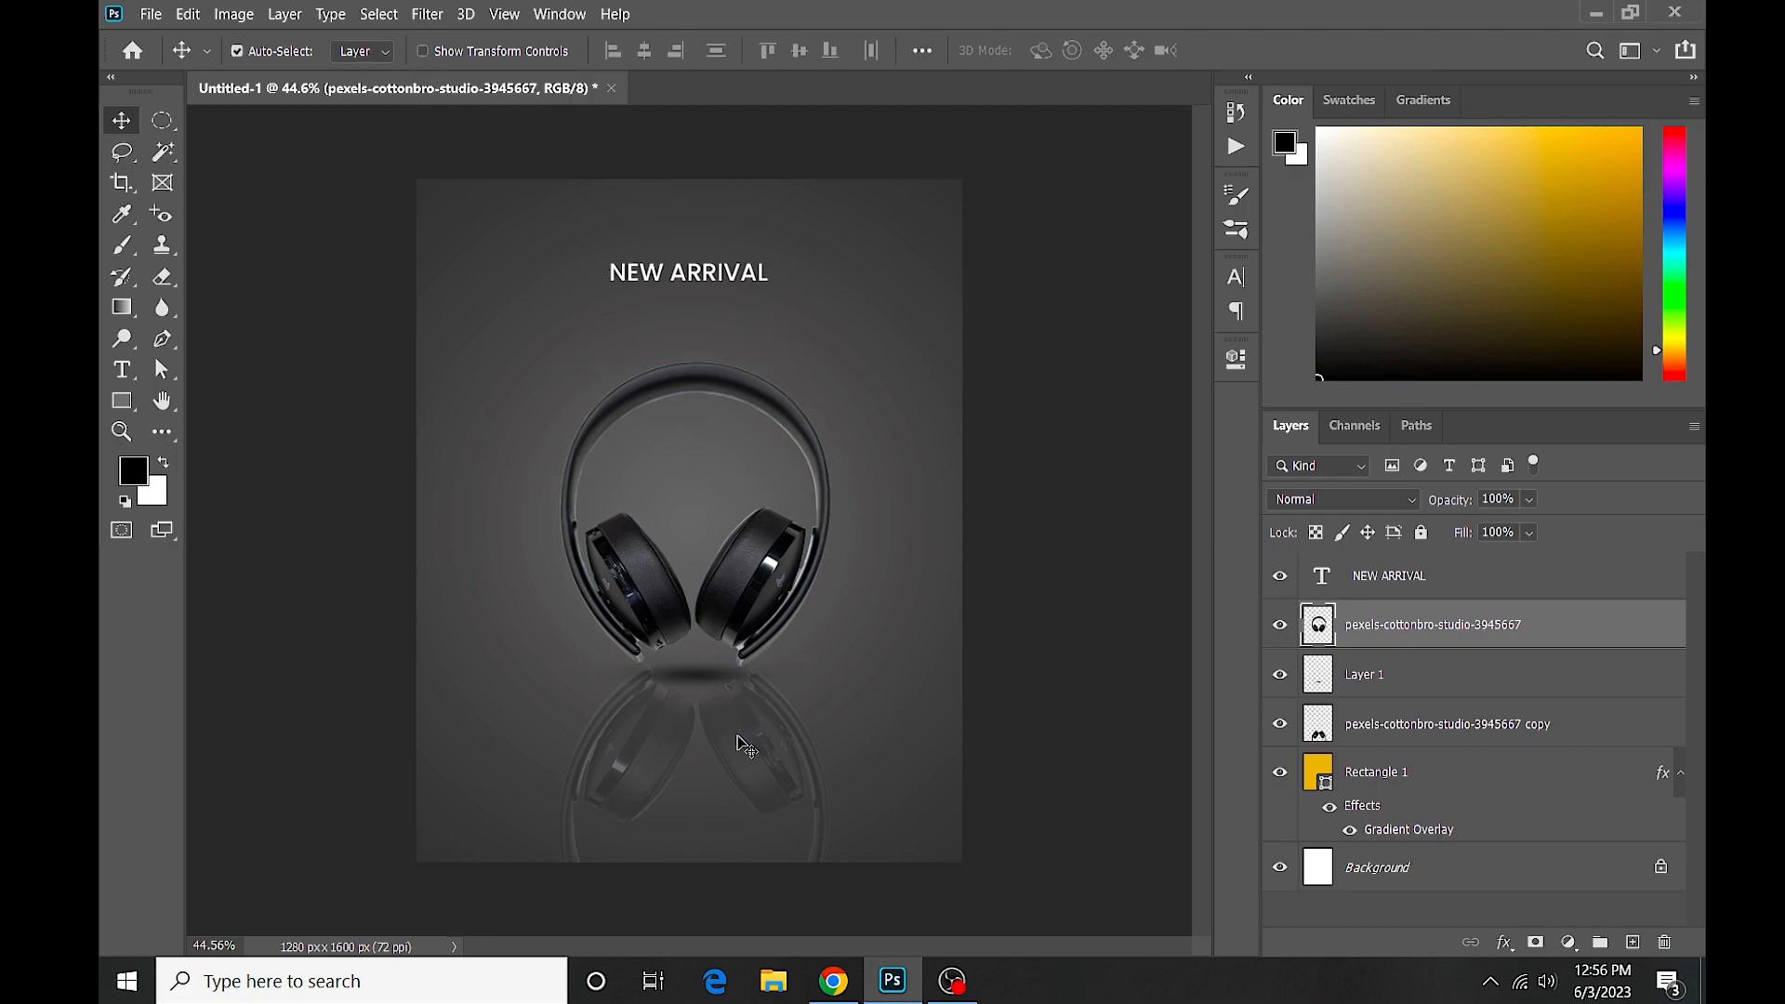
left_click(741, 733)
left_click_drag(741, 735, 736, 735)
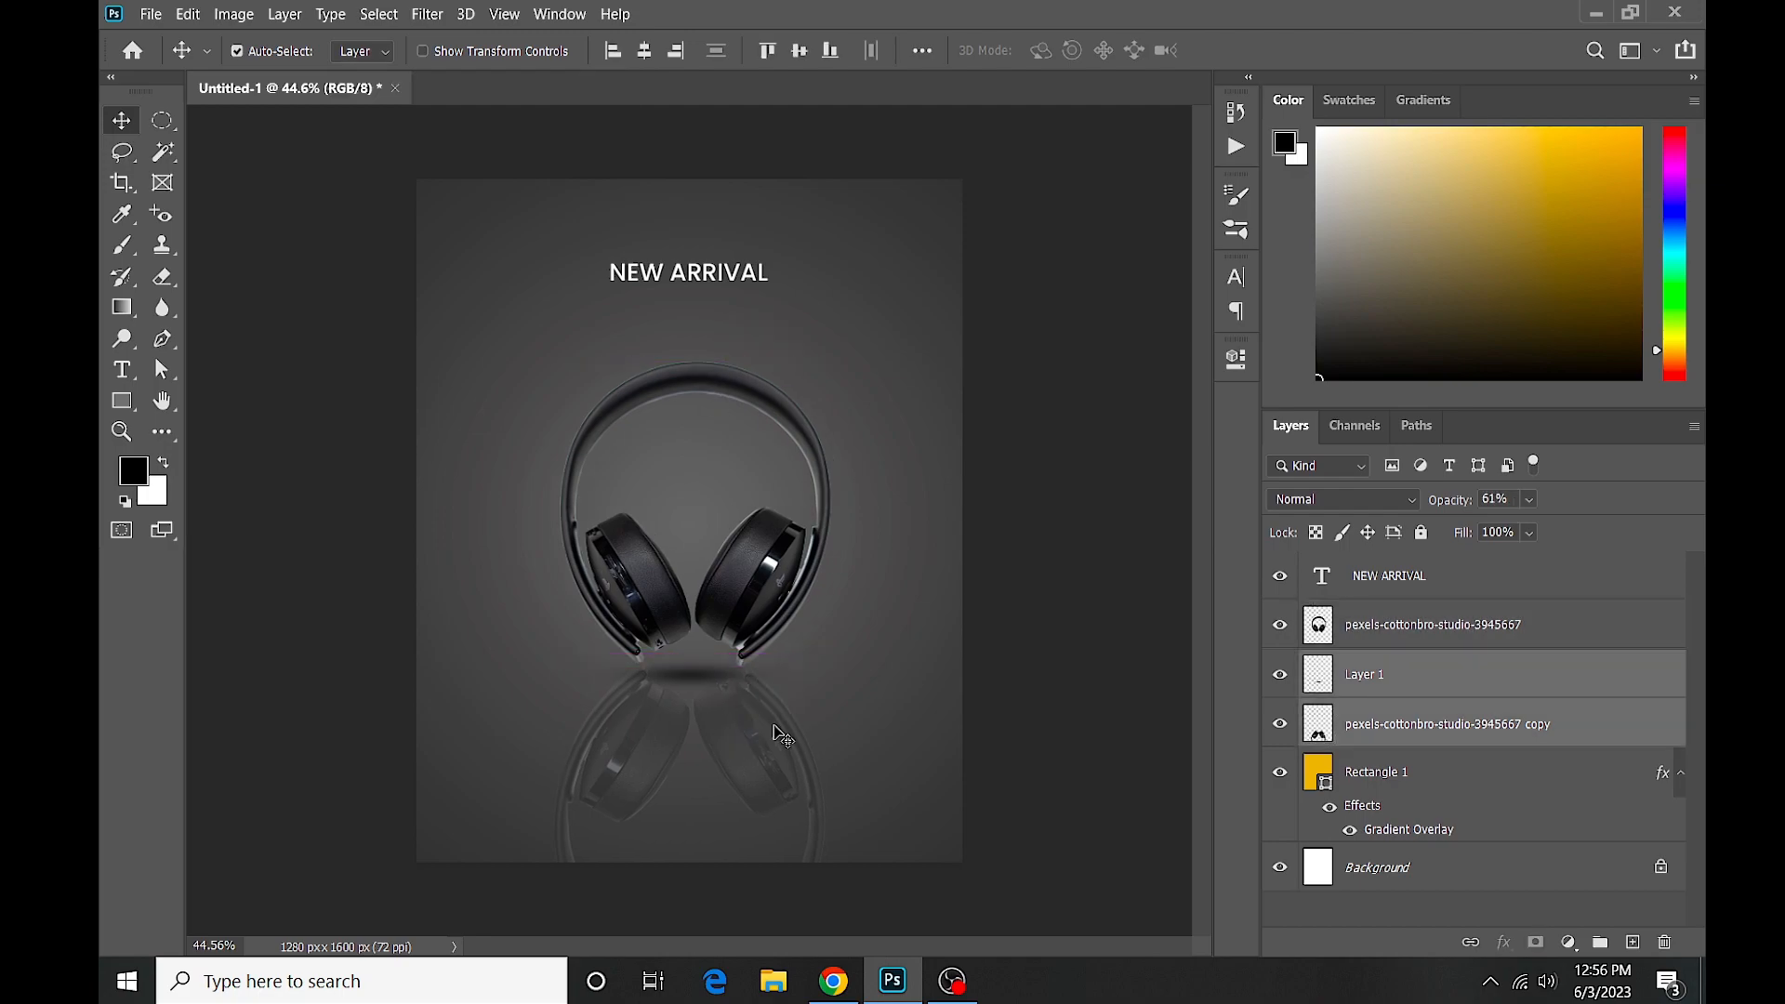
left_click(1041, 577)
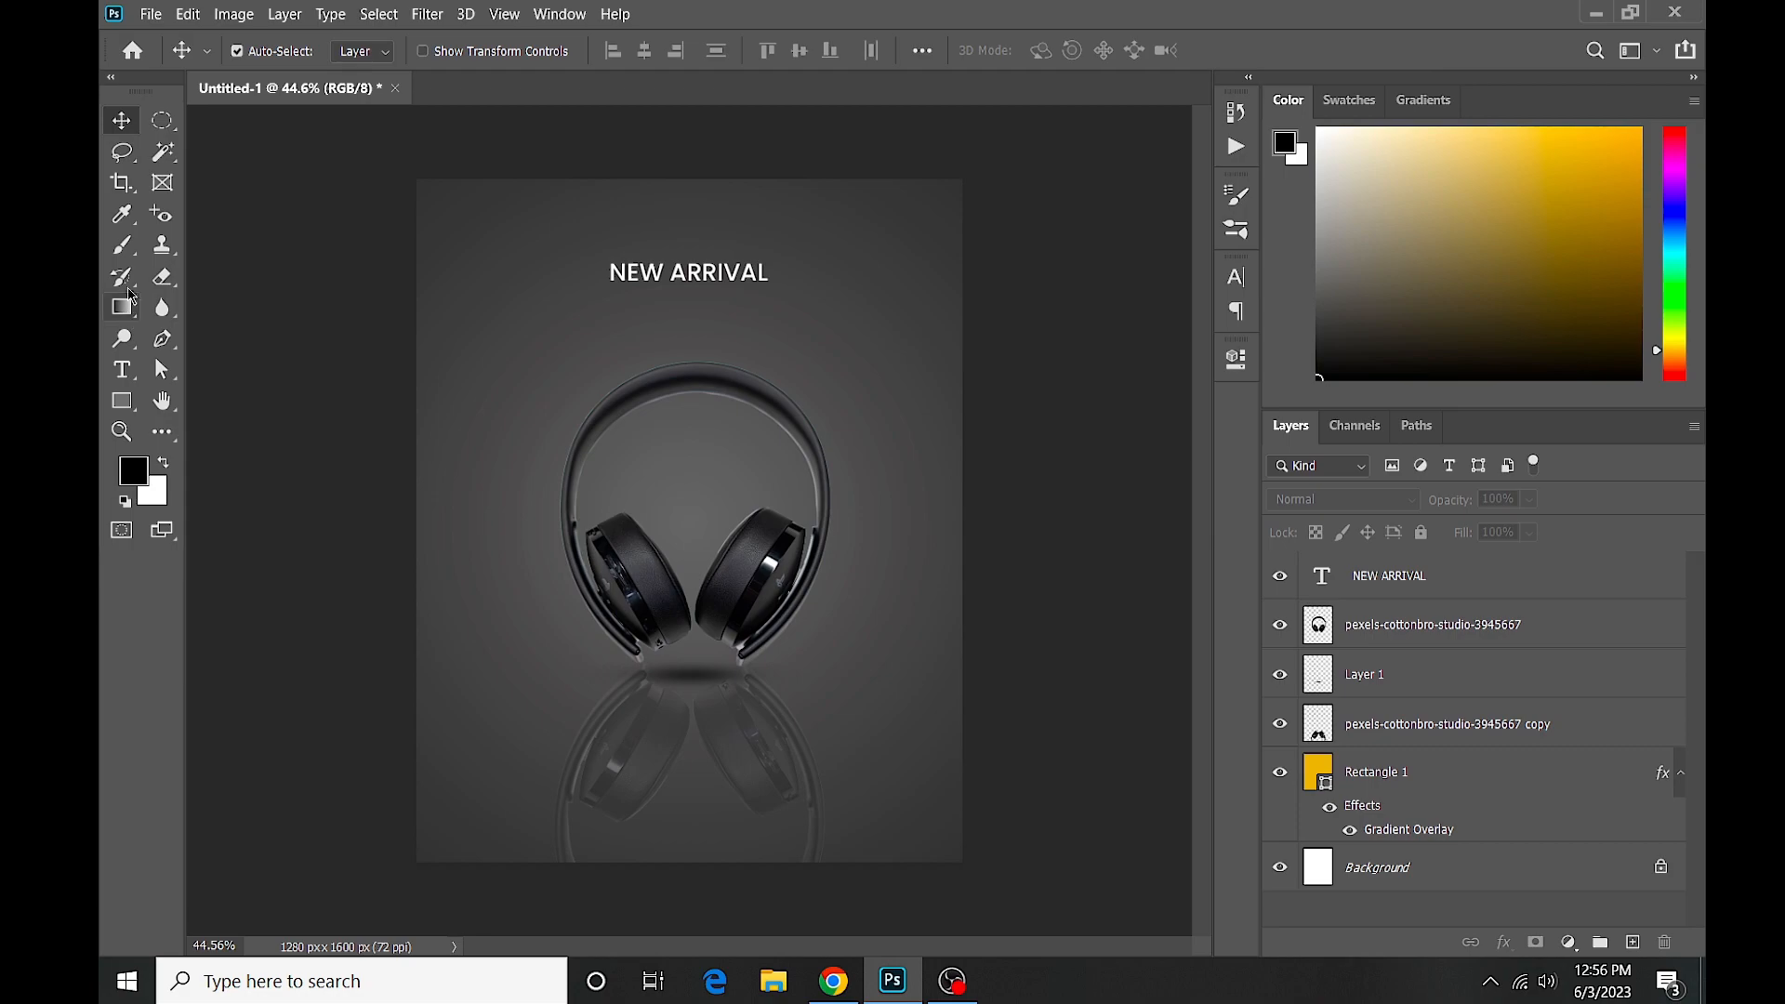
Duplicate the NEW ARRIVAL text just below the original and delete the copy's wording.
left_click(707, 276)
left_click_drag(716, 284, 716, 332)
key("t")
left_click(759, 323)
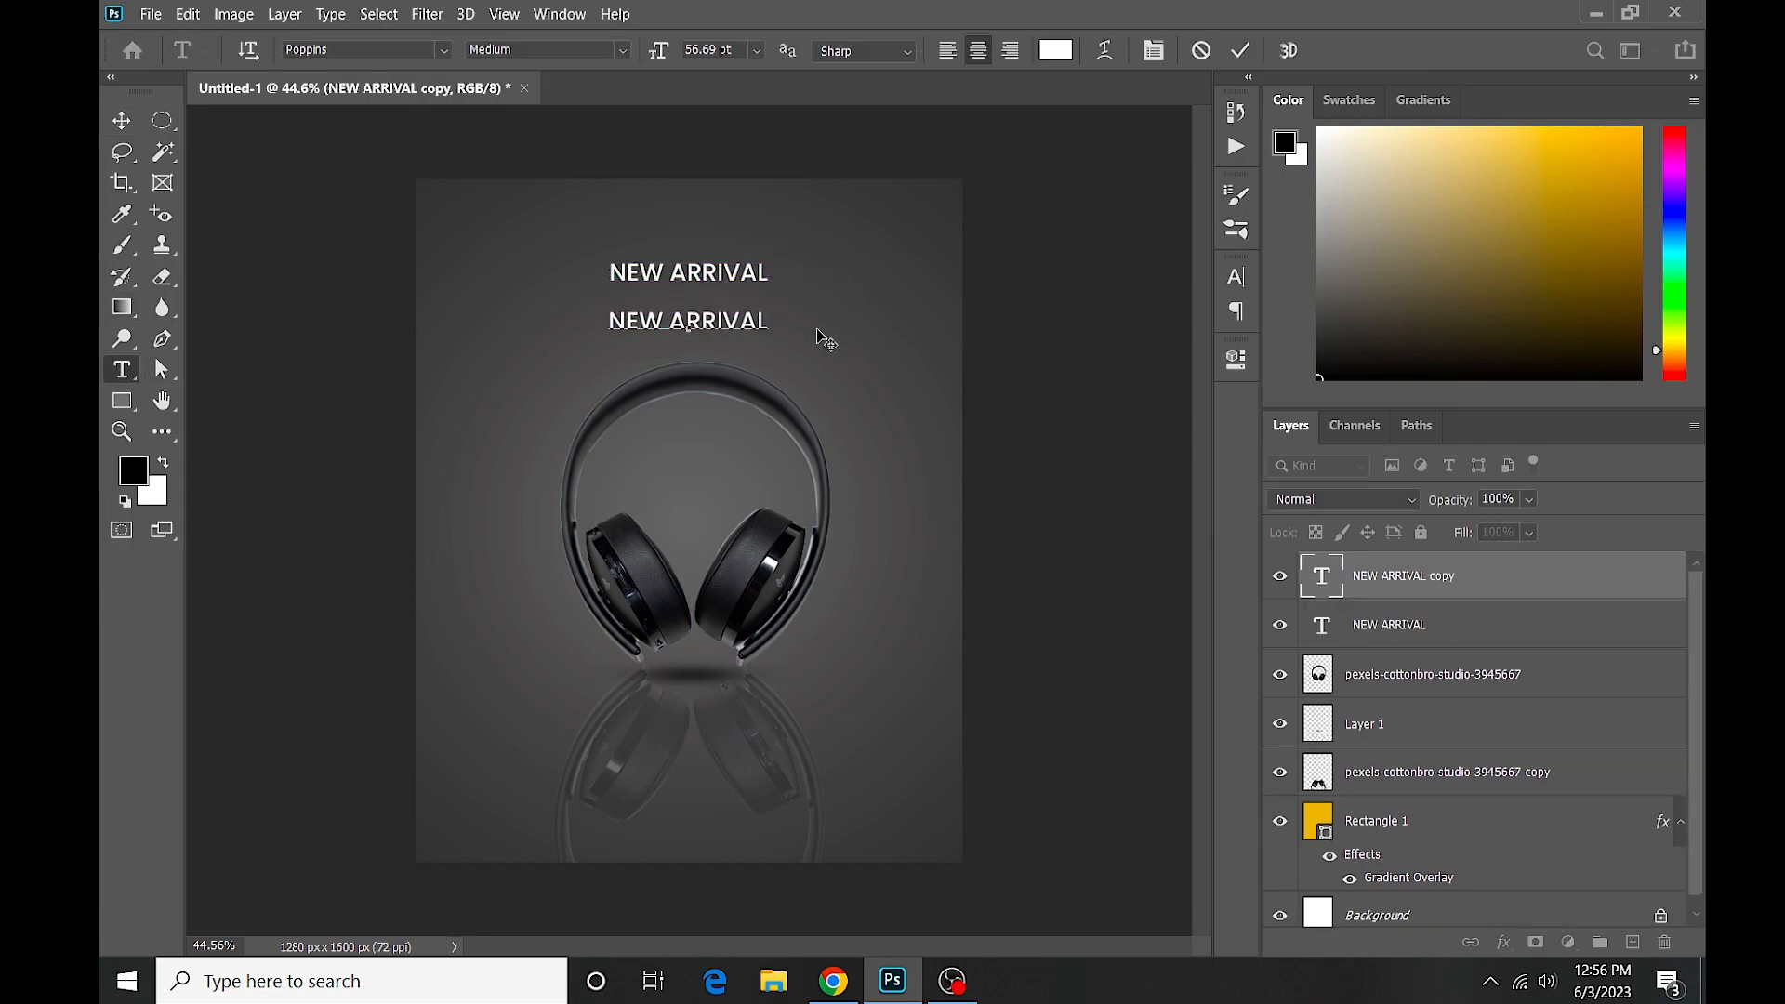
key("BackSpace")
key("BackSpace")
key("BackSpace")
key("BackSpace")
key("BackSpace")
key("BackSpace")
key("BackSpace")
key("BackSpace")
key("BackSpace")
key("BackSpace")
key("BackSpace")
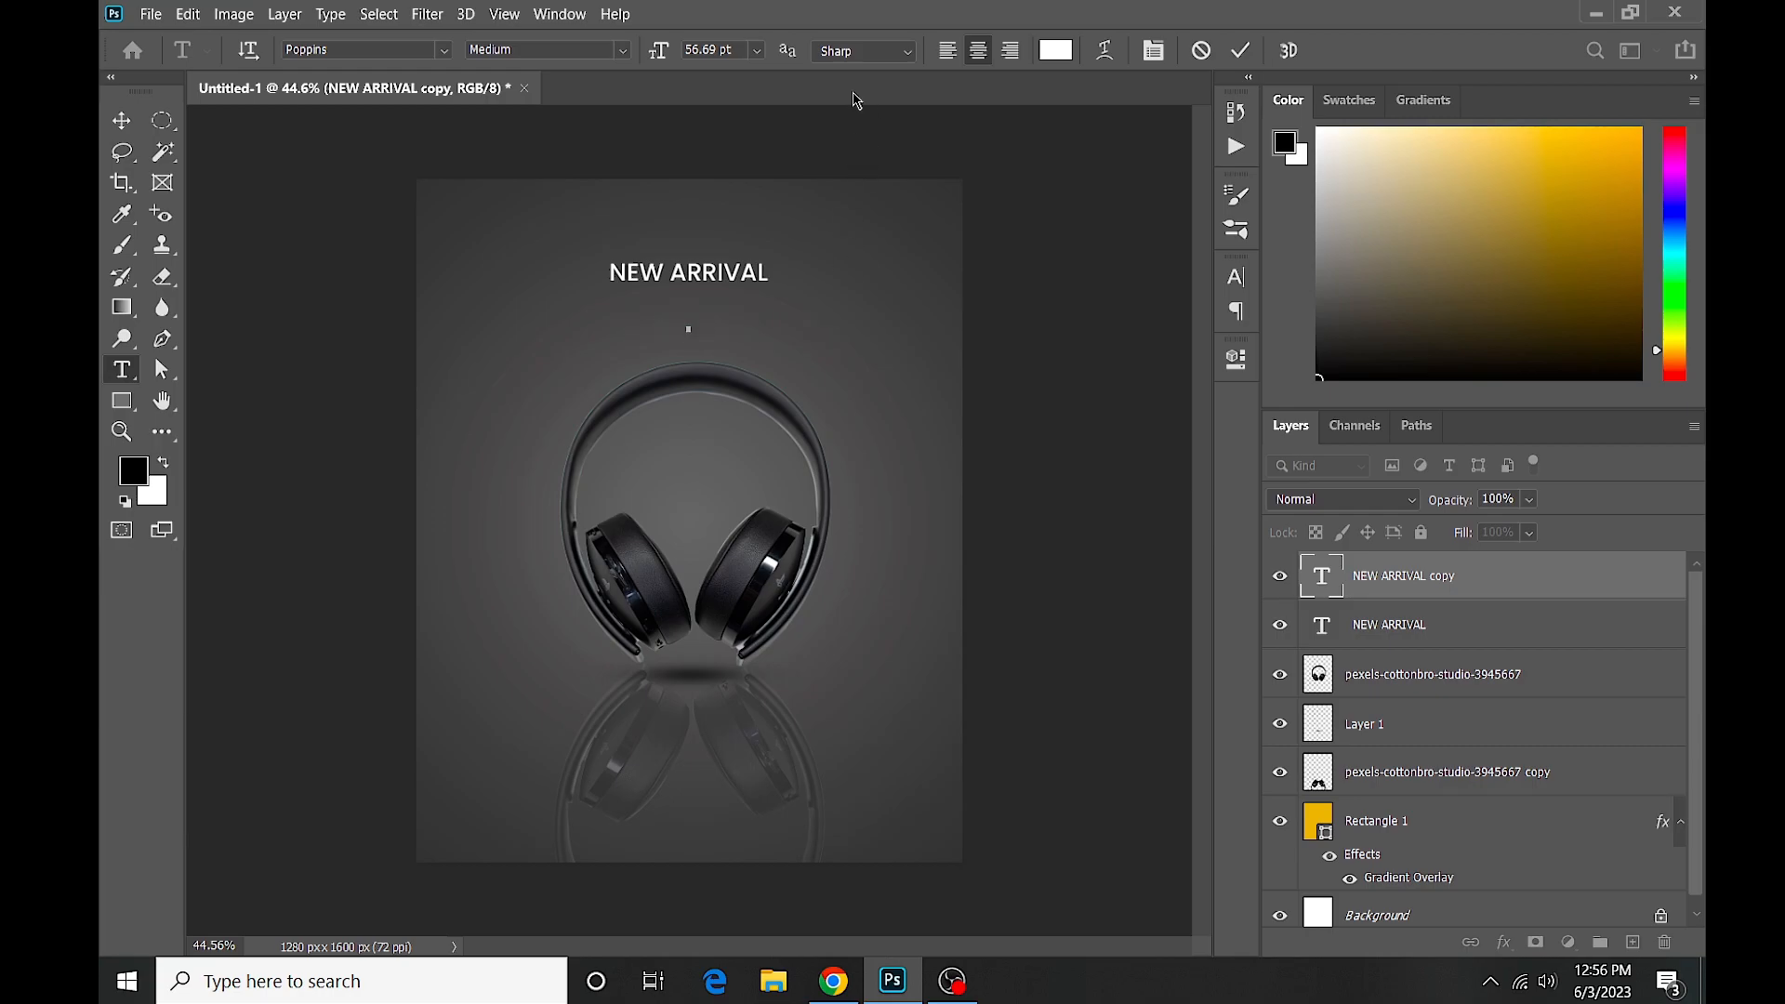
Set the emptied text copy to Poppins Bold with a yellow (#fffc00) text colour.
left_click(610, 51)
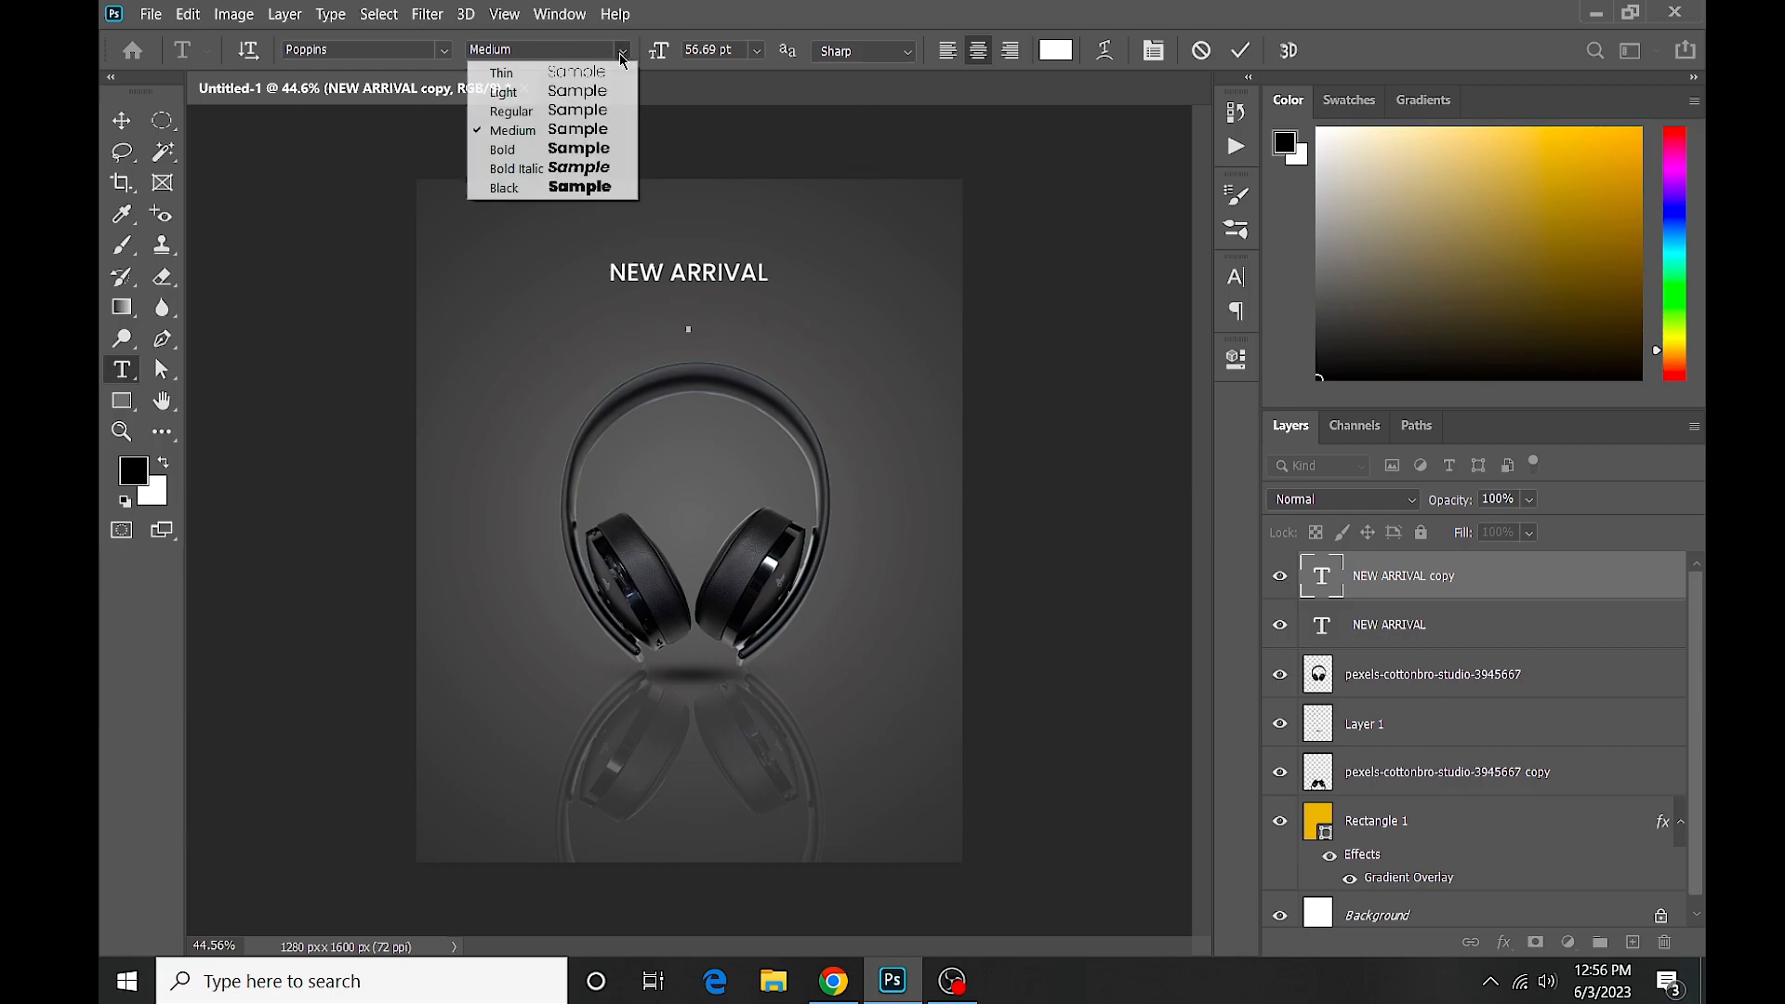
left_click(613, 149)
left_click(1056, 51)
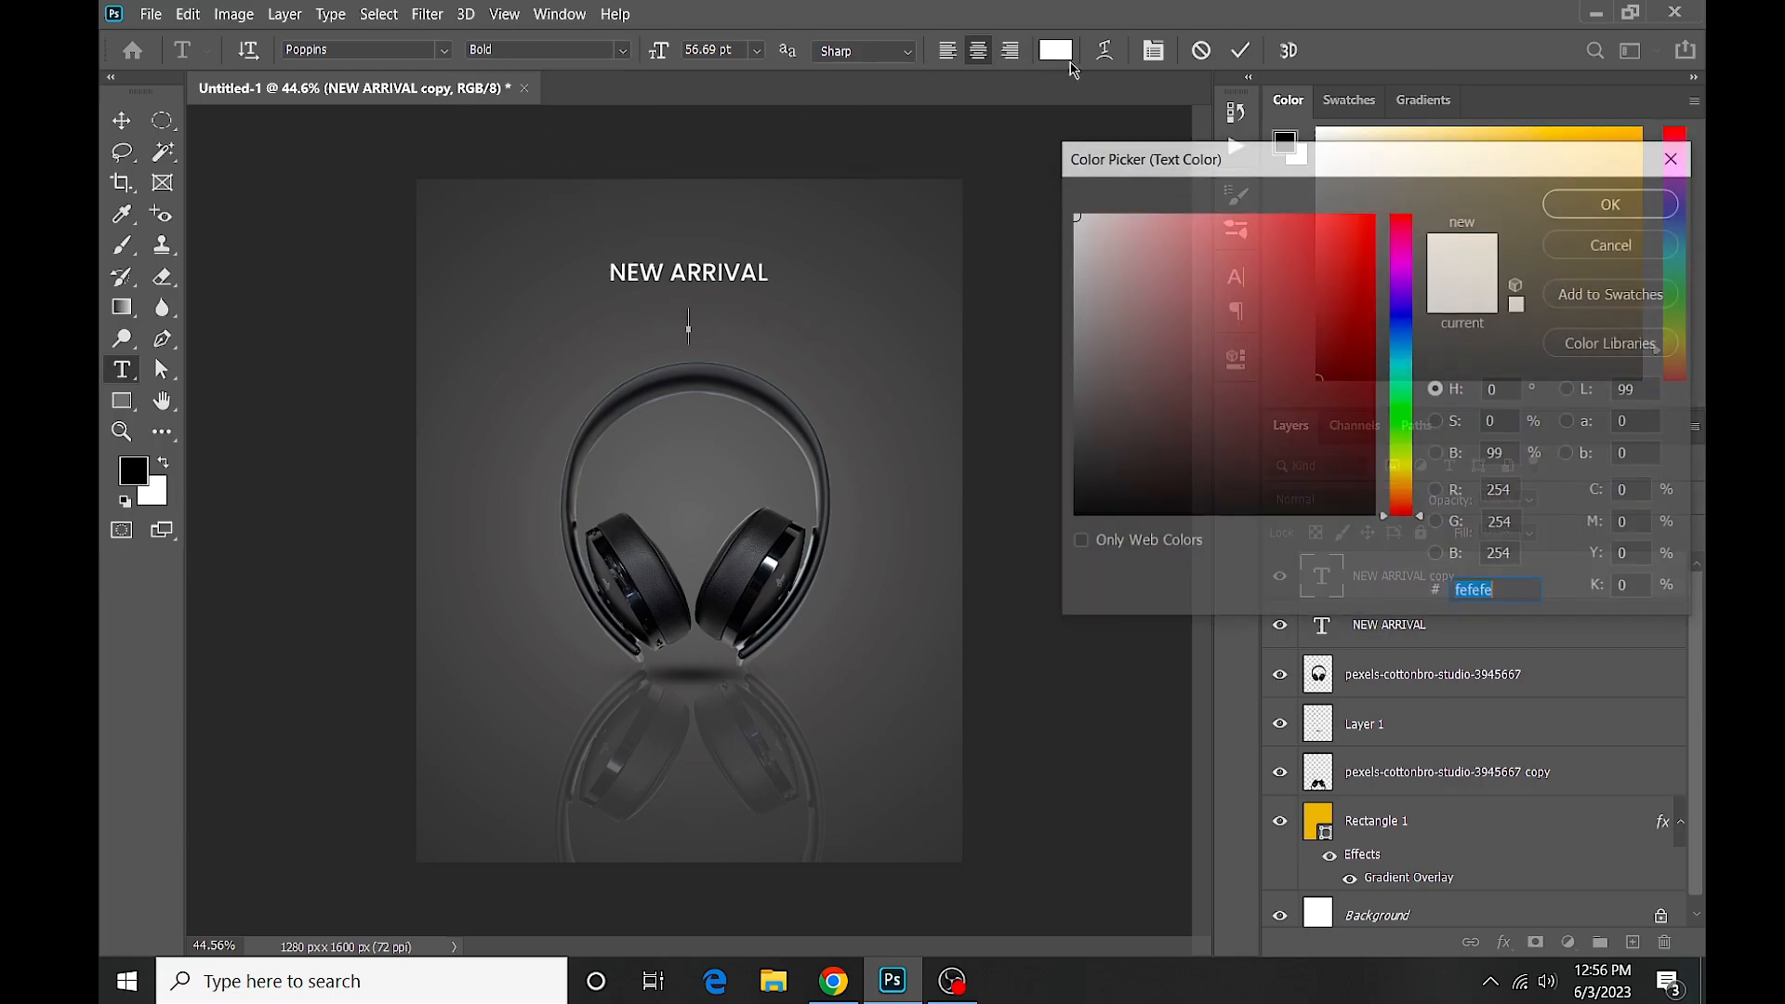
mouse_move(1400, 458)
left_mouse_down()
mouse_move(1408, 488)
mouse_move(1412, 473)
left_mouse_up()
type("ffff00")
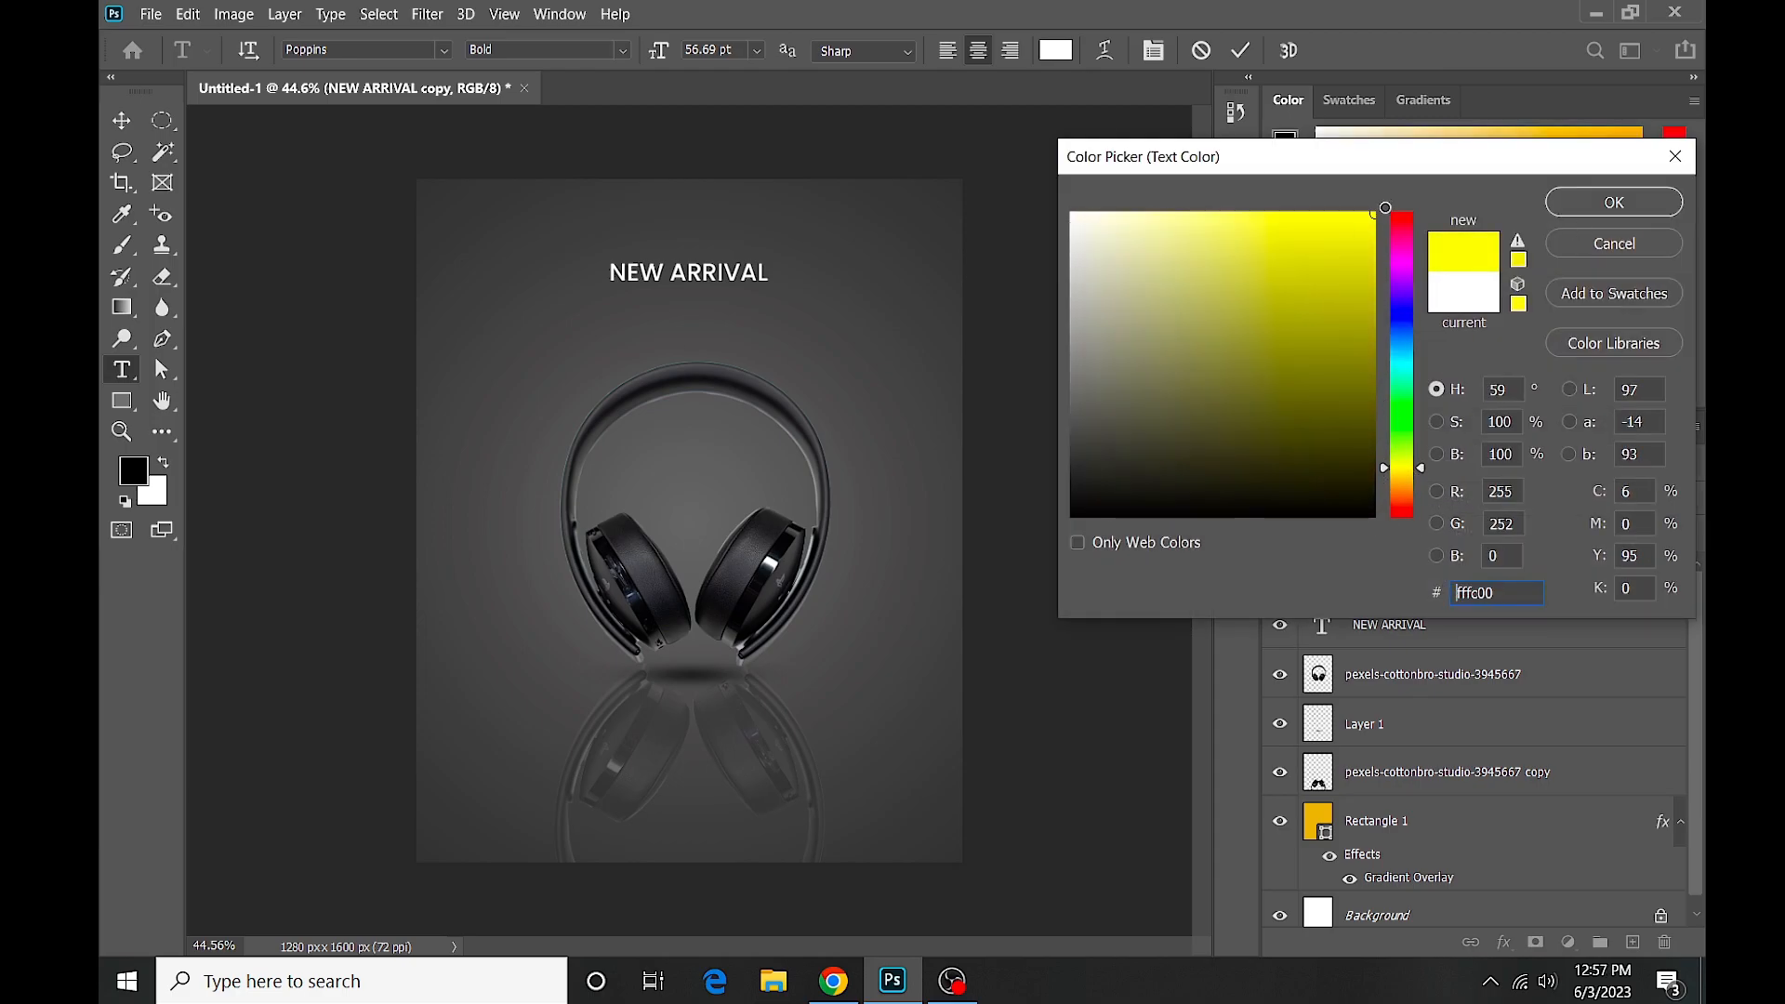
left_click(1614, 202)
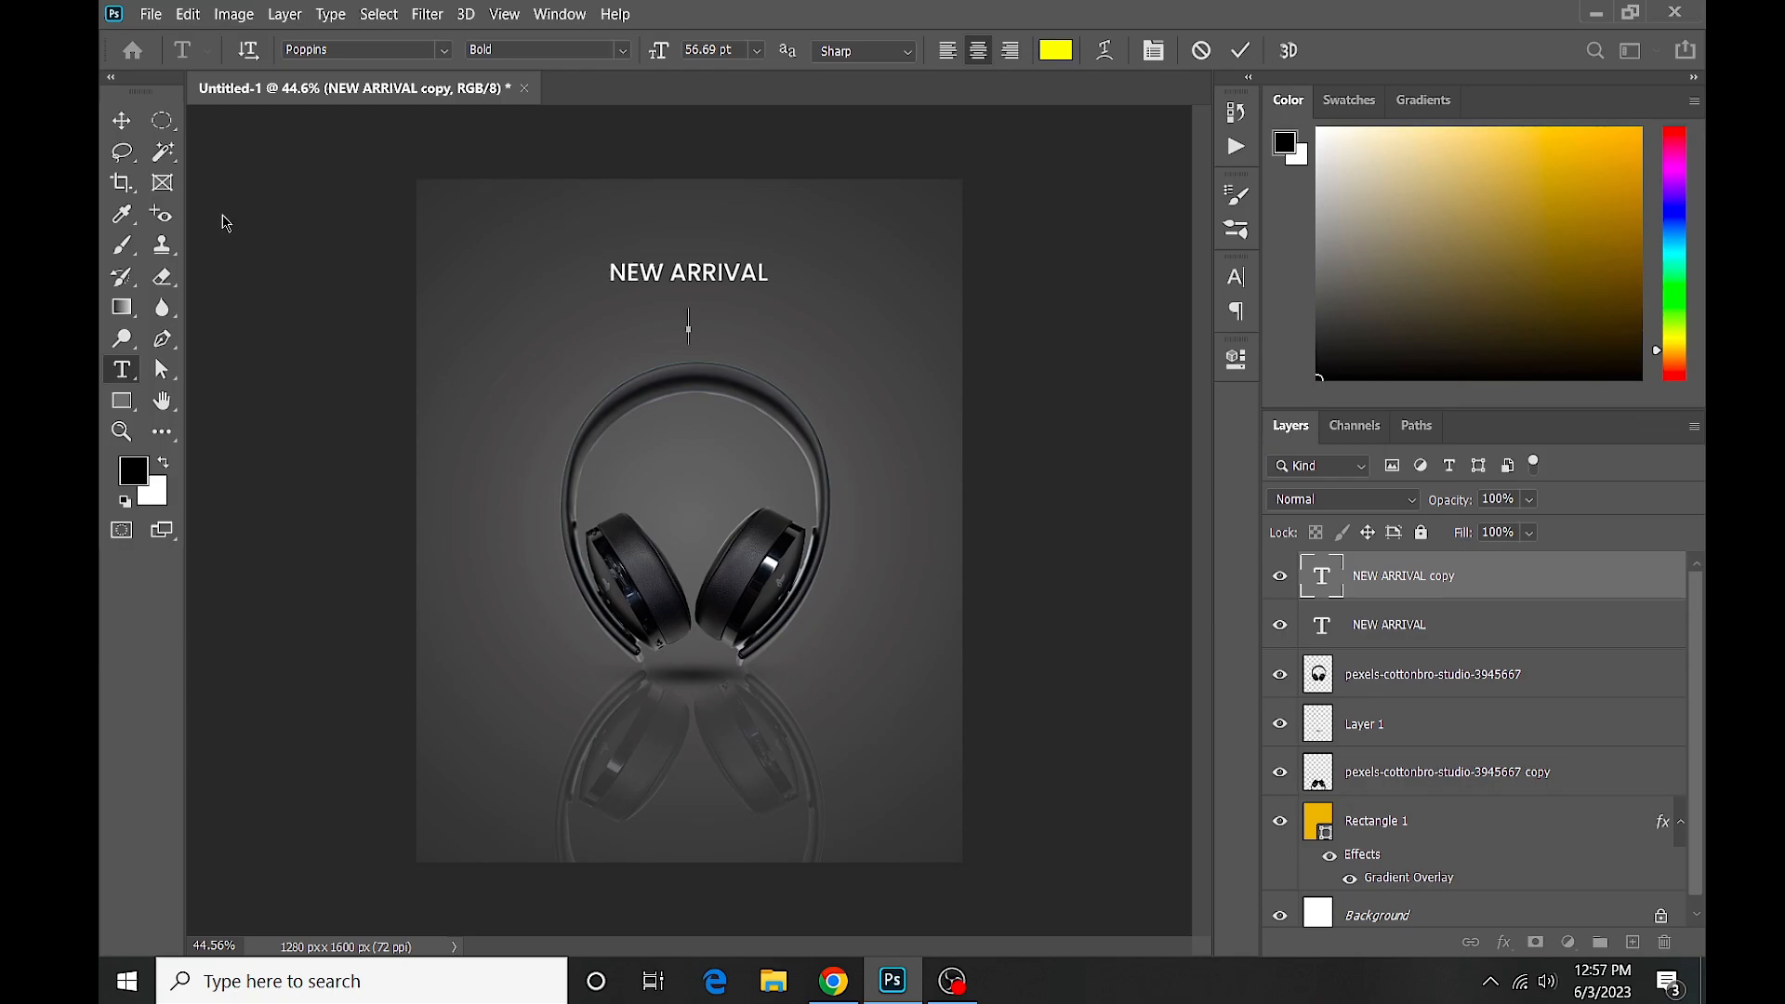
Enter HEADPHONE as the wording of the emptied text copy and commit it.
type("W")
key("BackSpace")
type("EADPHO")
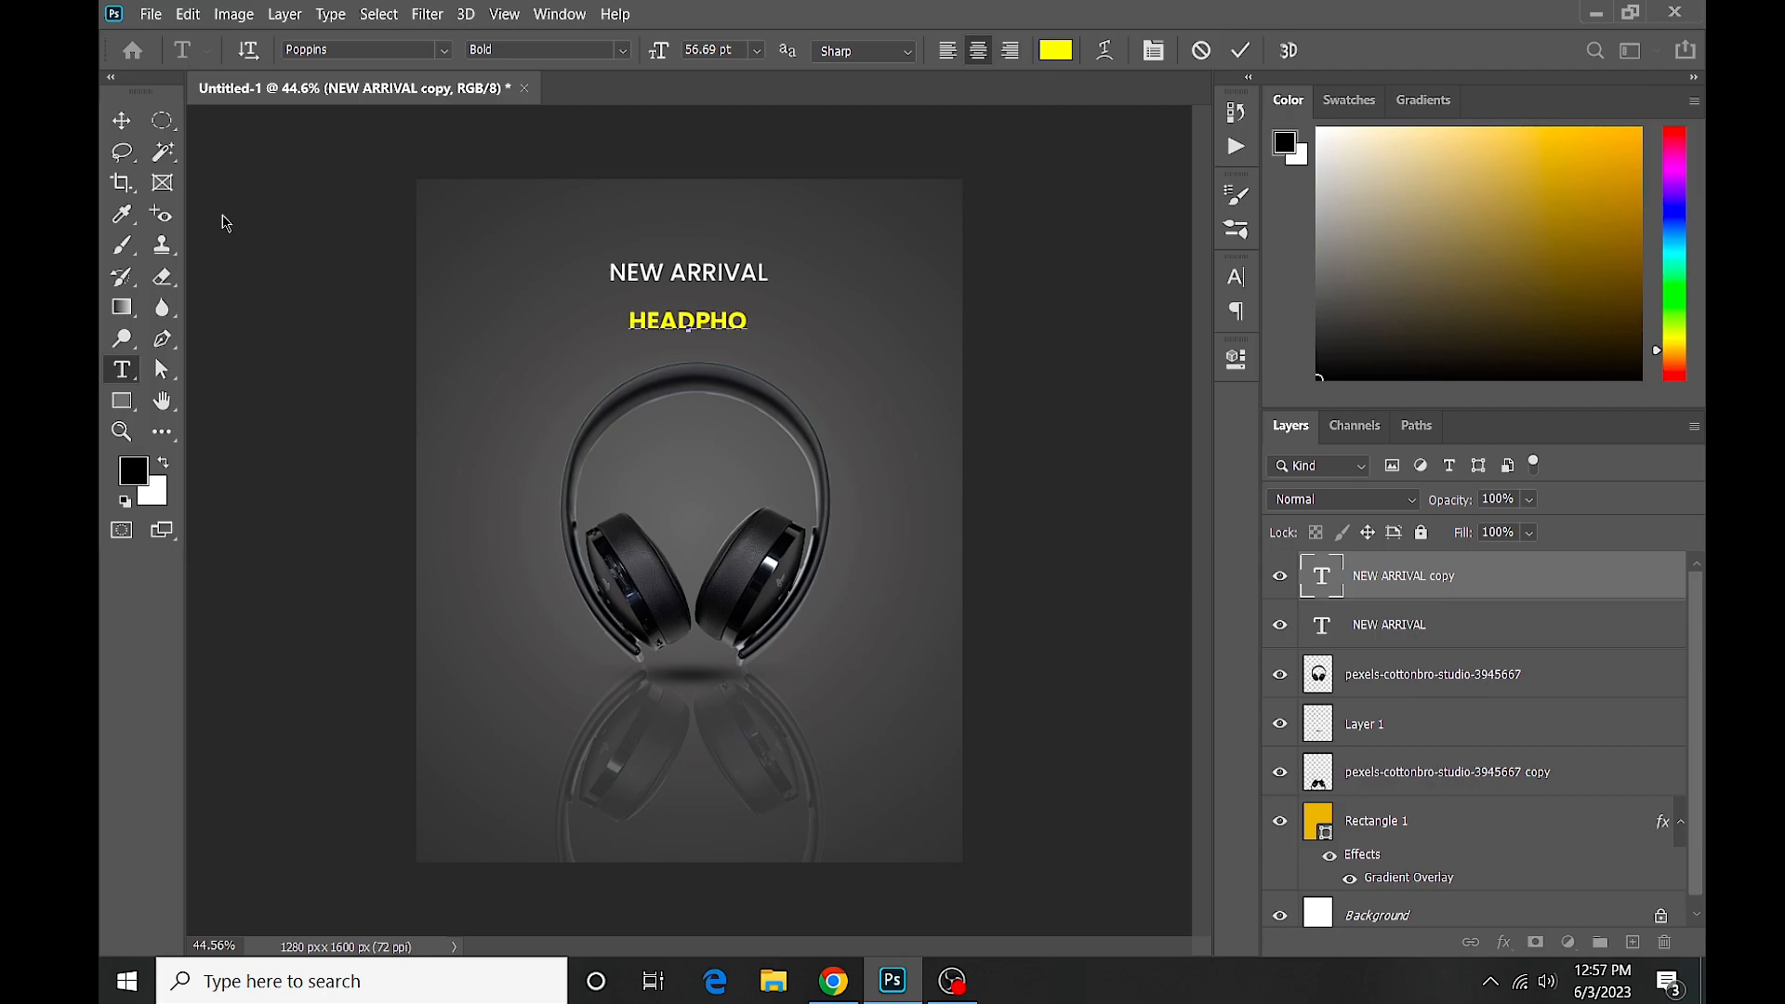
type("NE")
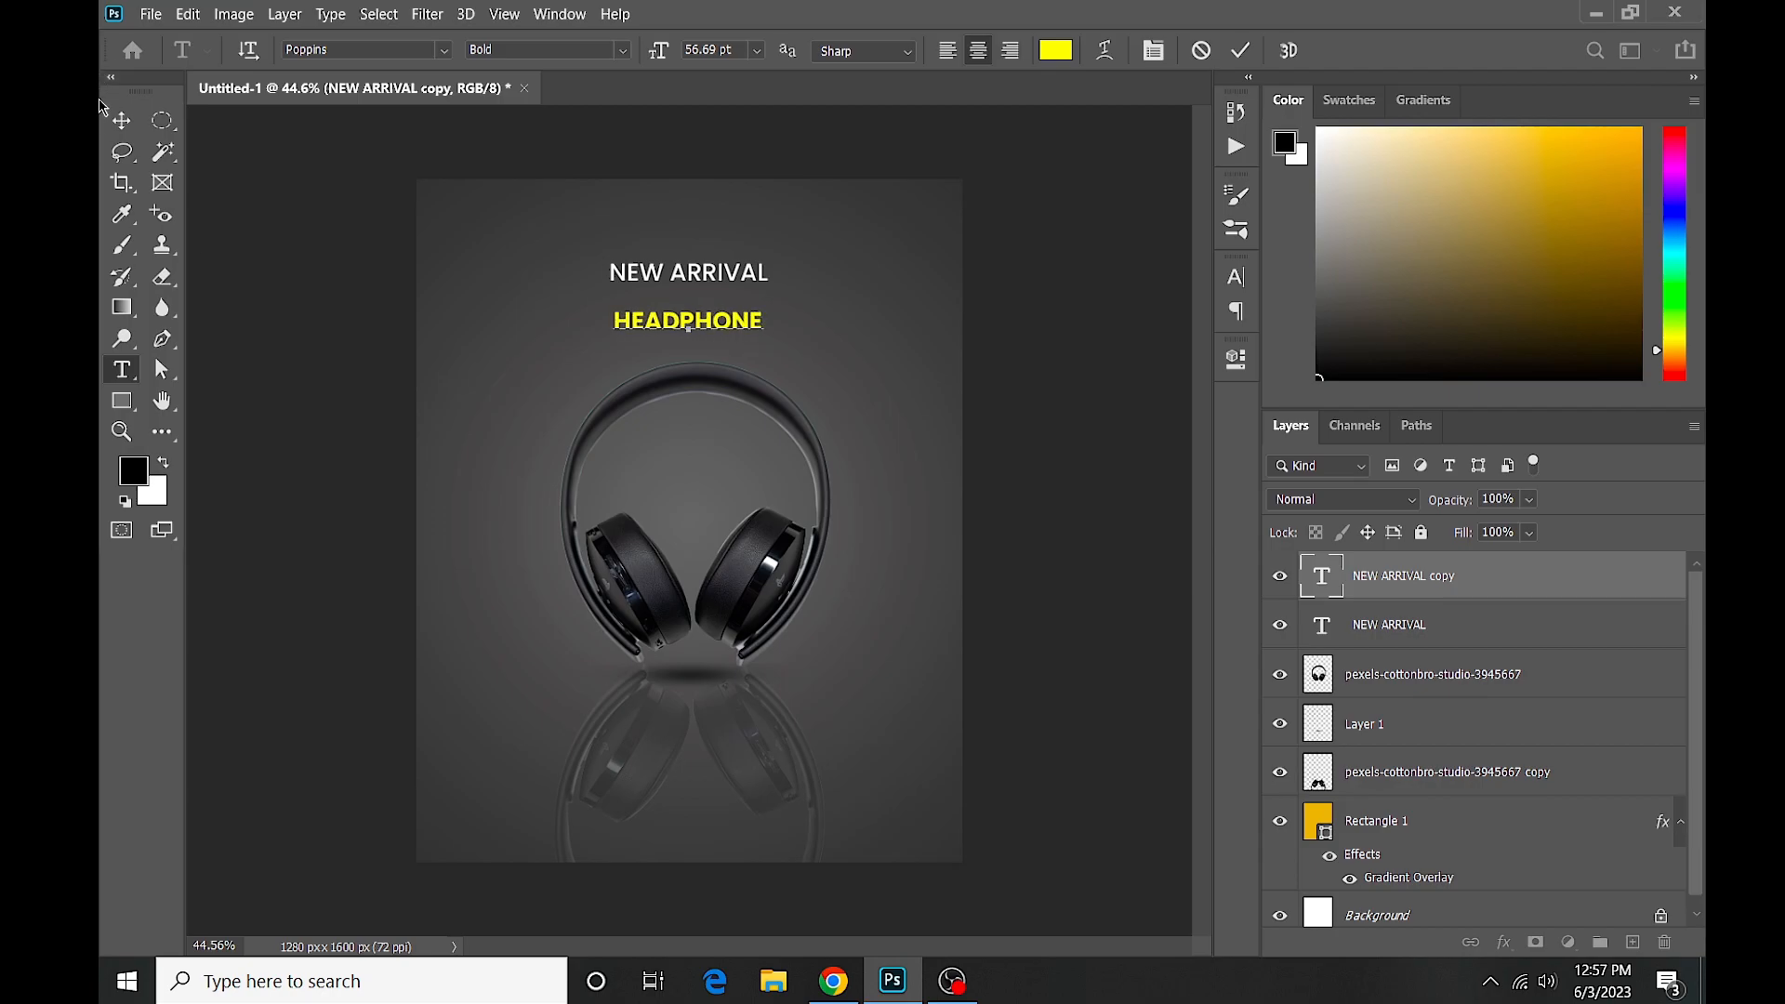
left_click(121, 120)
Scale the HEADPHONE text up to about 273% and place it below NEW ARRIVAL, overlapping the top of the headband.
key("ctrl+t")
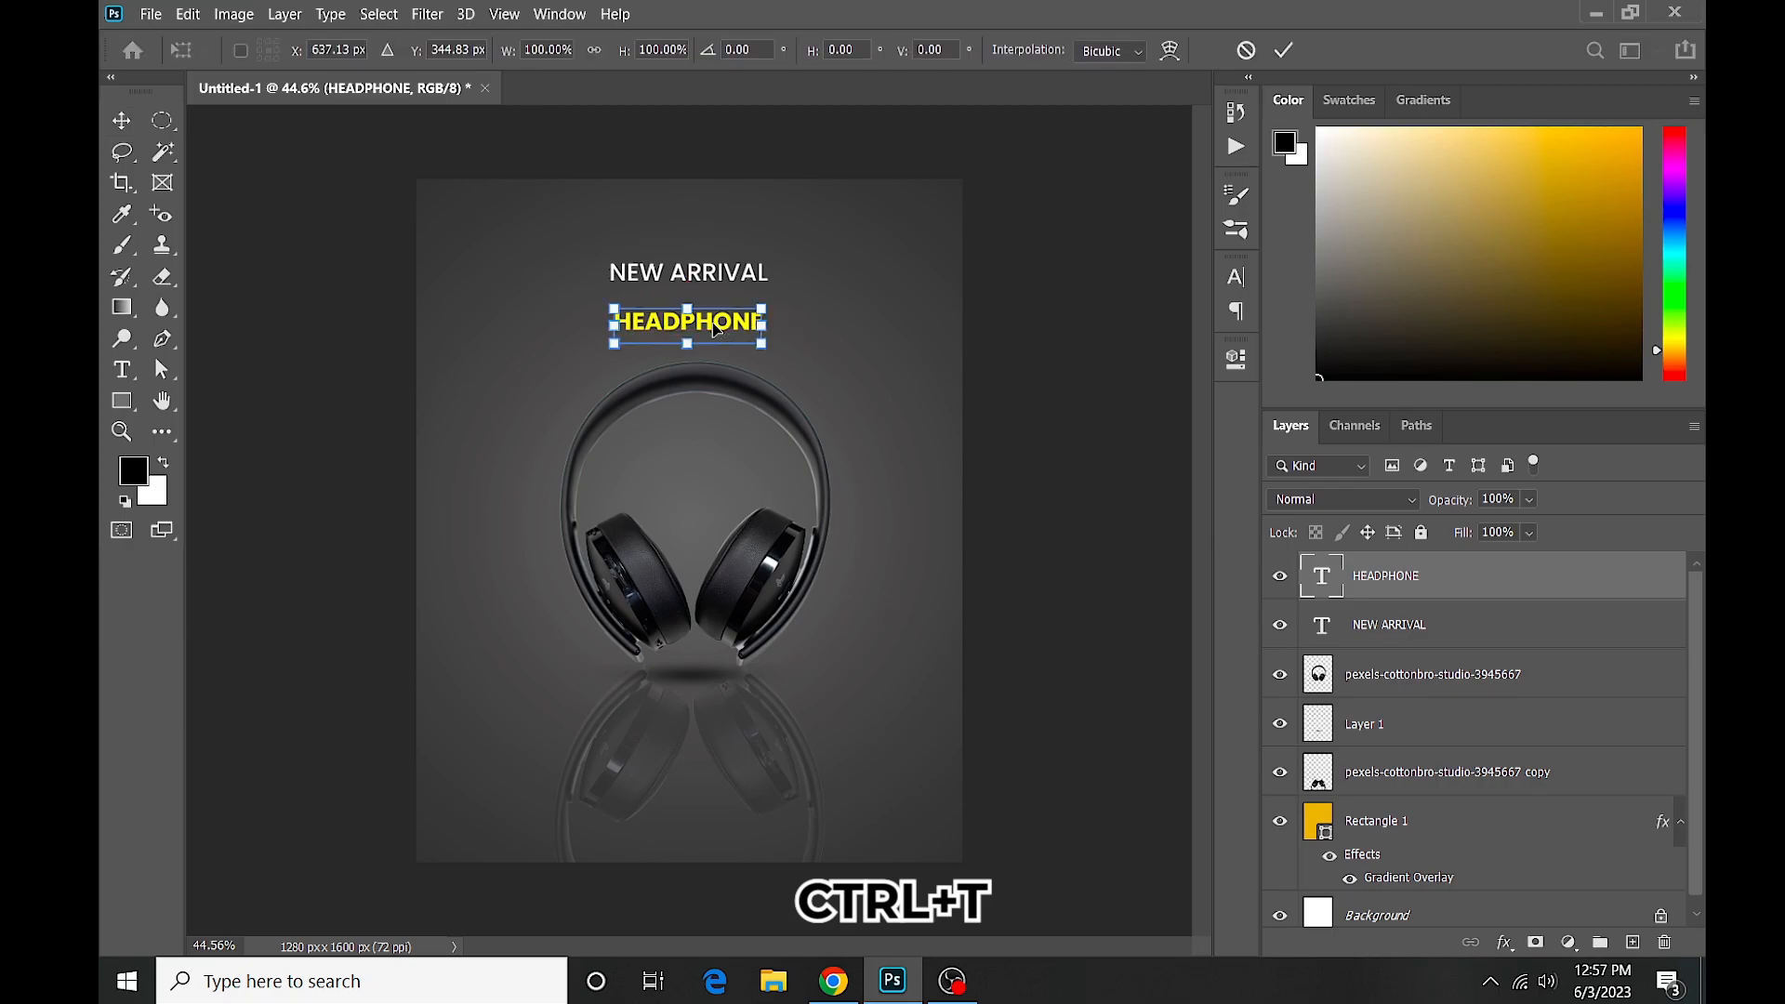
left_click_drag(779, 350, 879, 376)
left_click_drag(692, 310, 709, 343)
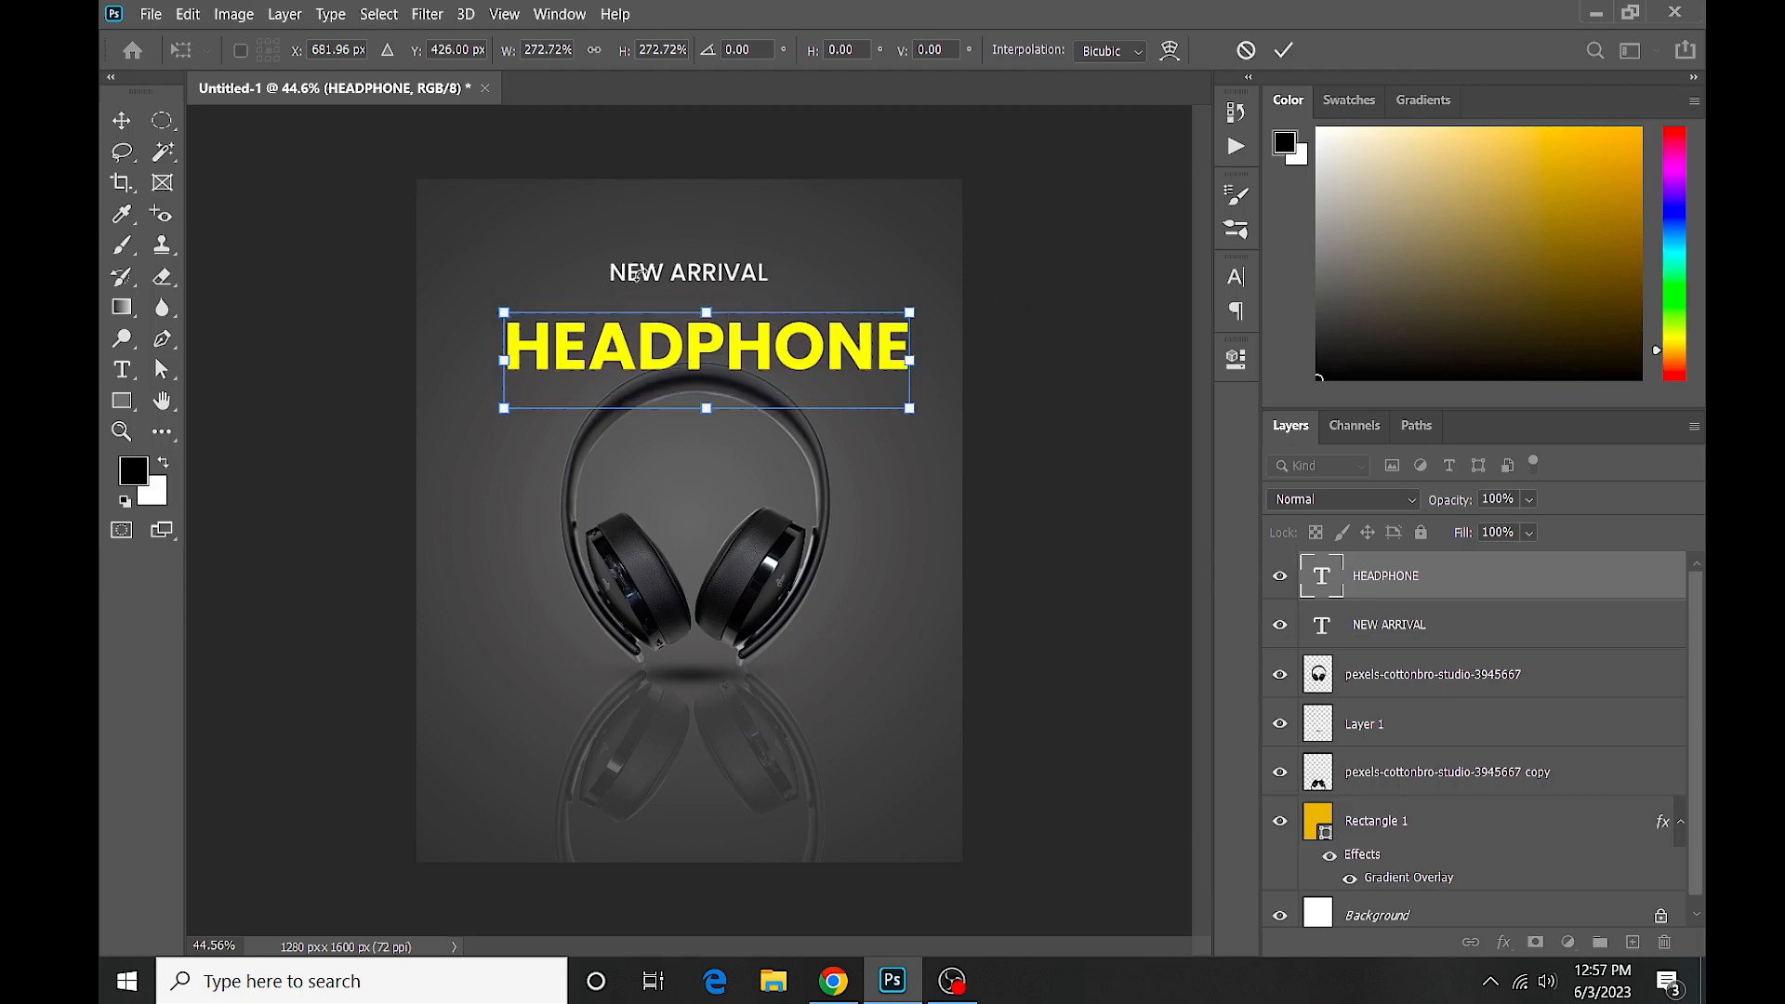
key("Return")
Try to align the NEW ARRIVAL and HEADPHONE texts on their horizontal centres.
left_click(703, 274)
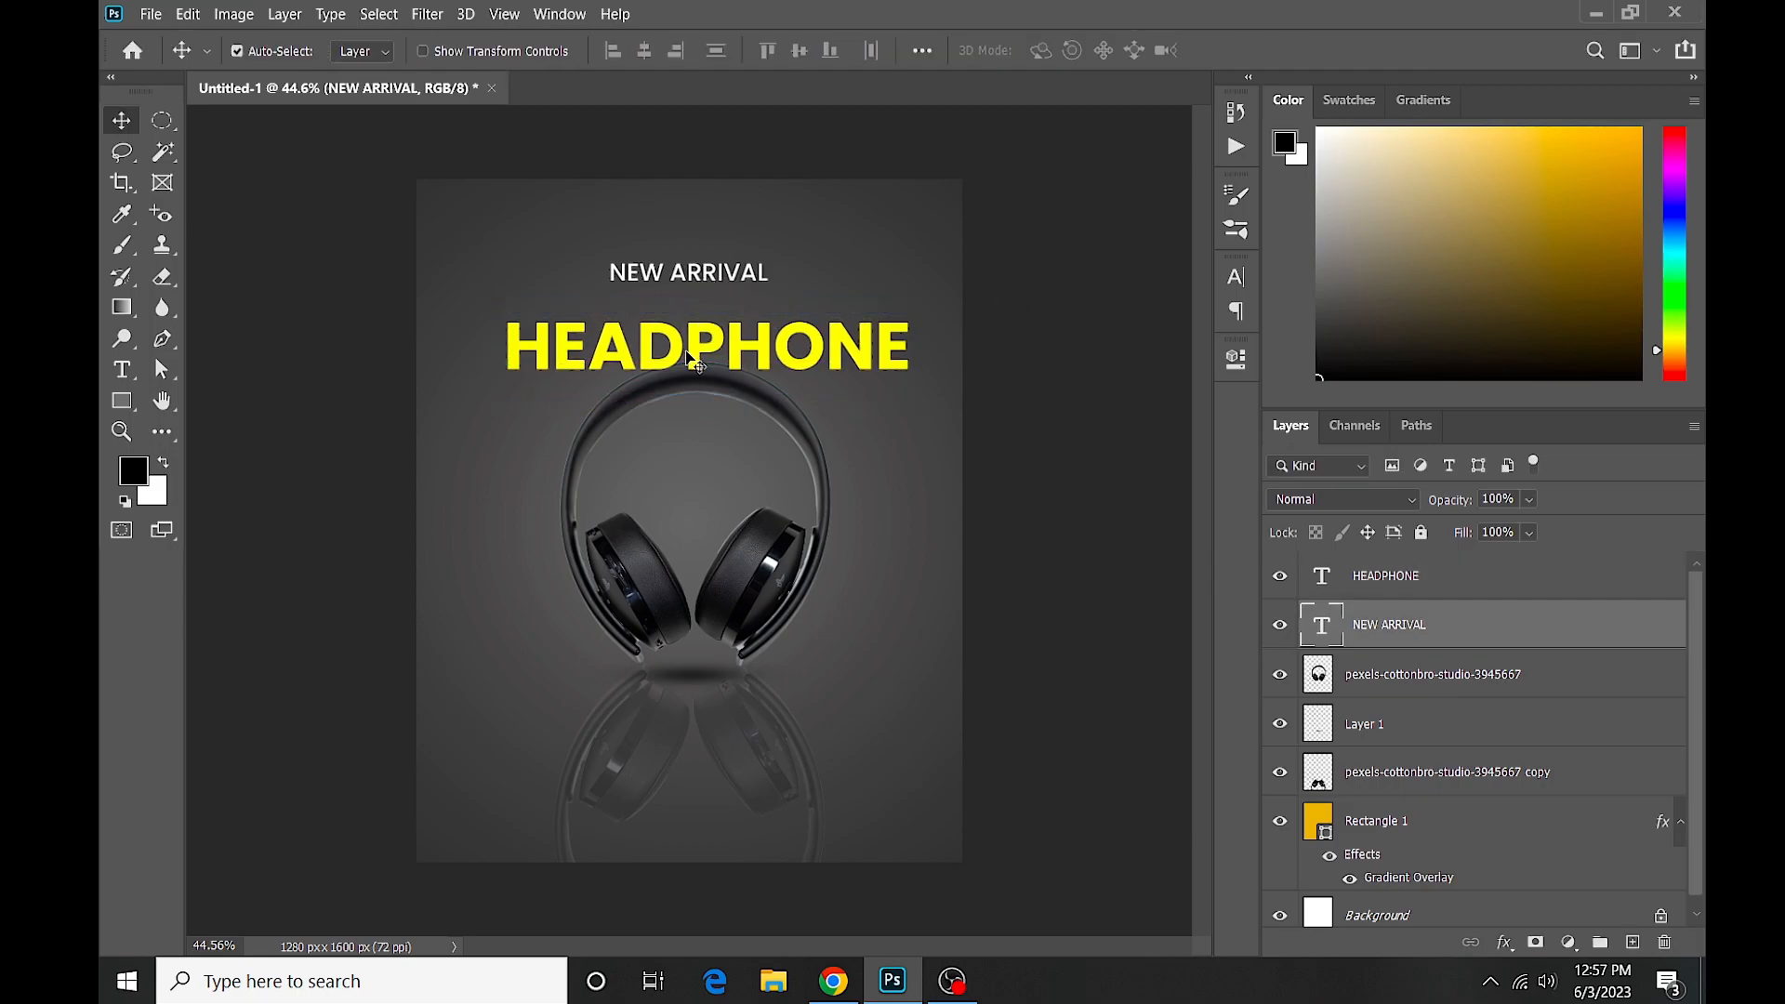
left_click(697, 360, "shift")
left_click(646, 51)
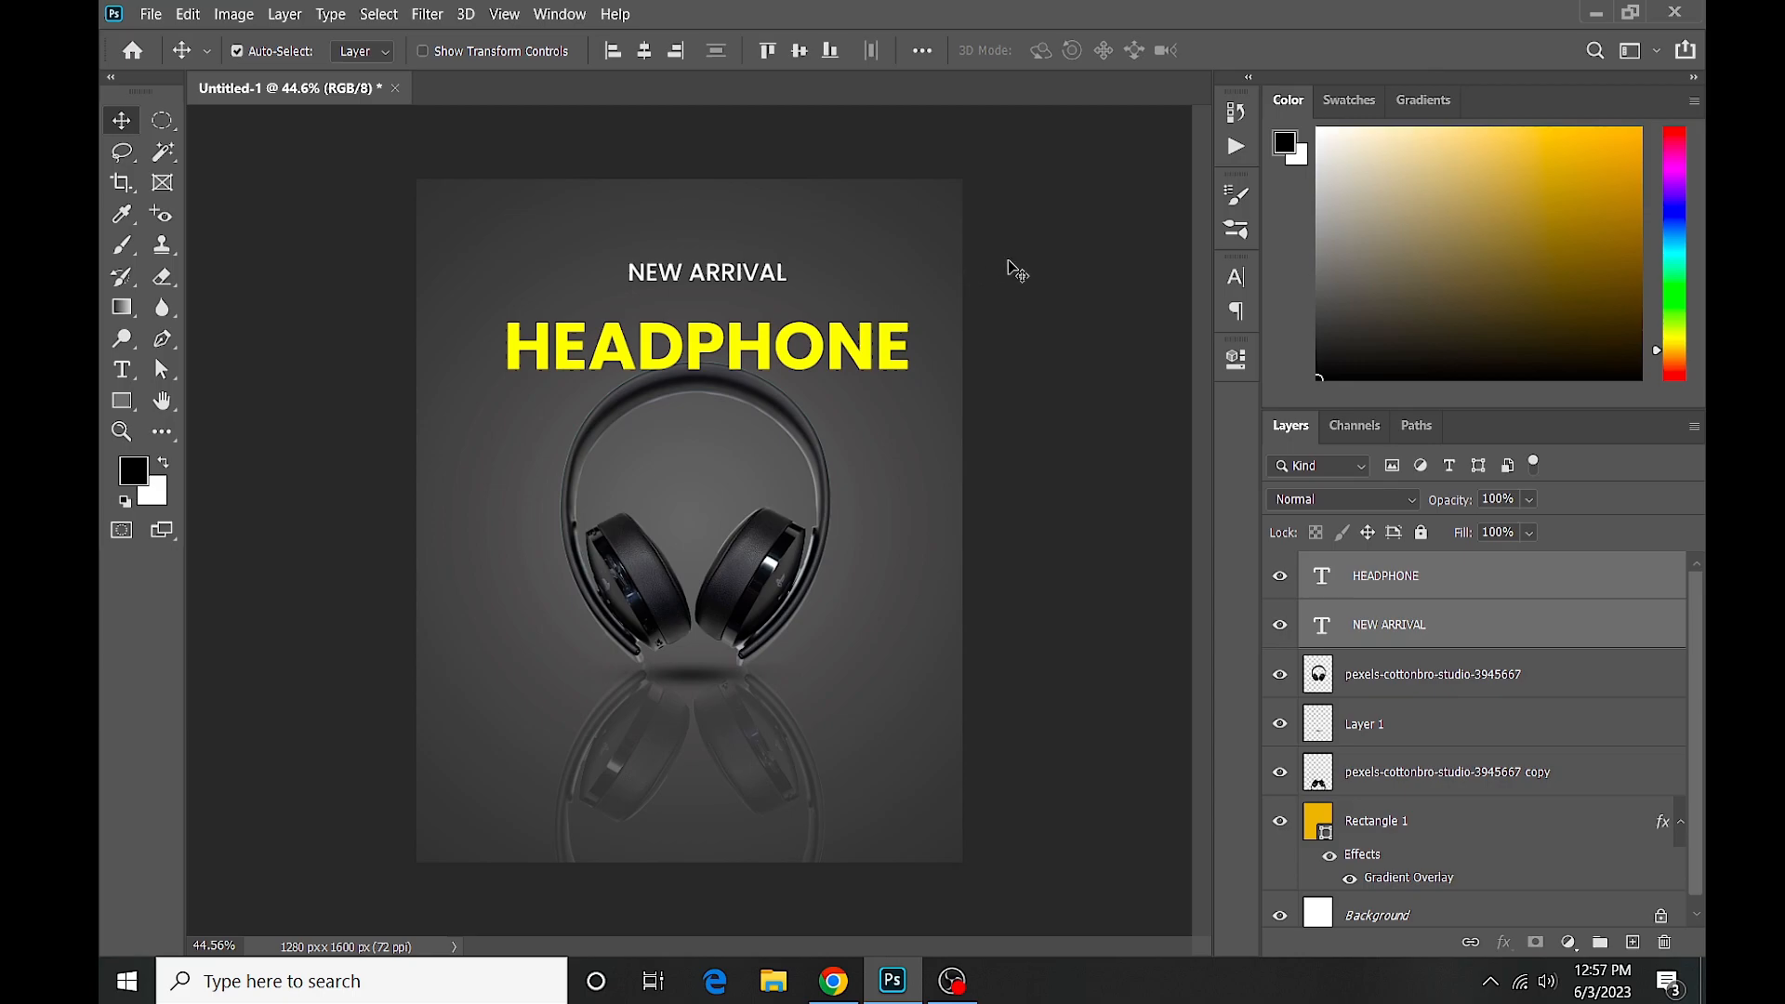
left_click(1051, 279)
Centre the HEADPHONE text horizontally on the background rectangle and move its layer below the headphones layer.
left_click(850, 302)
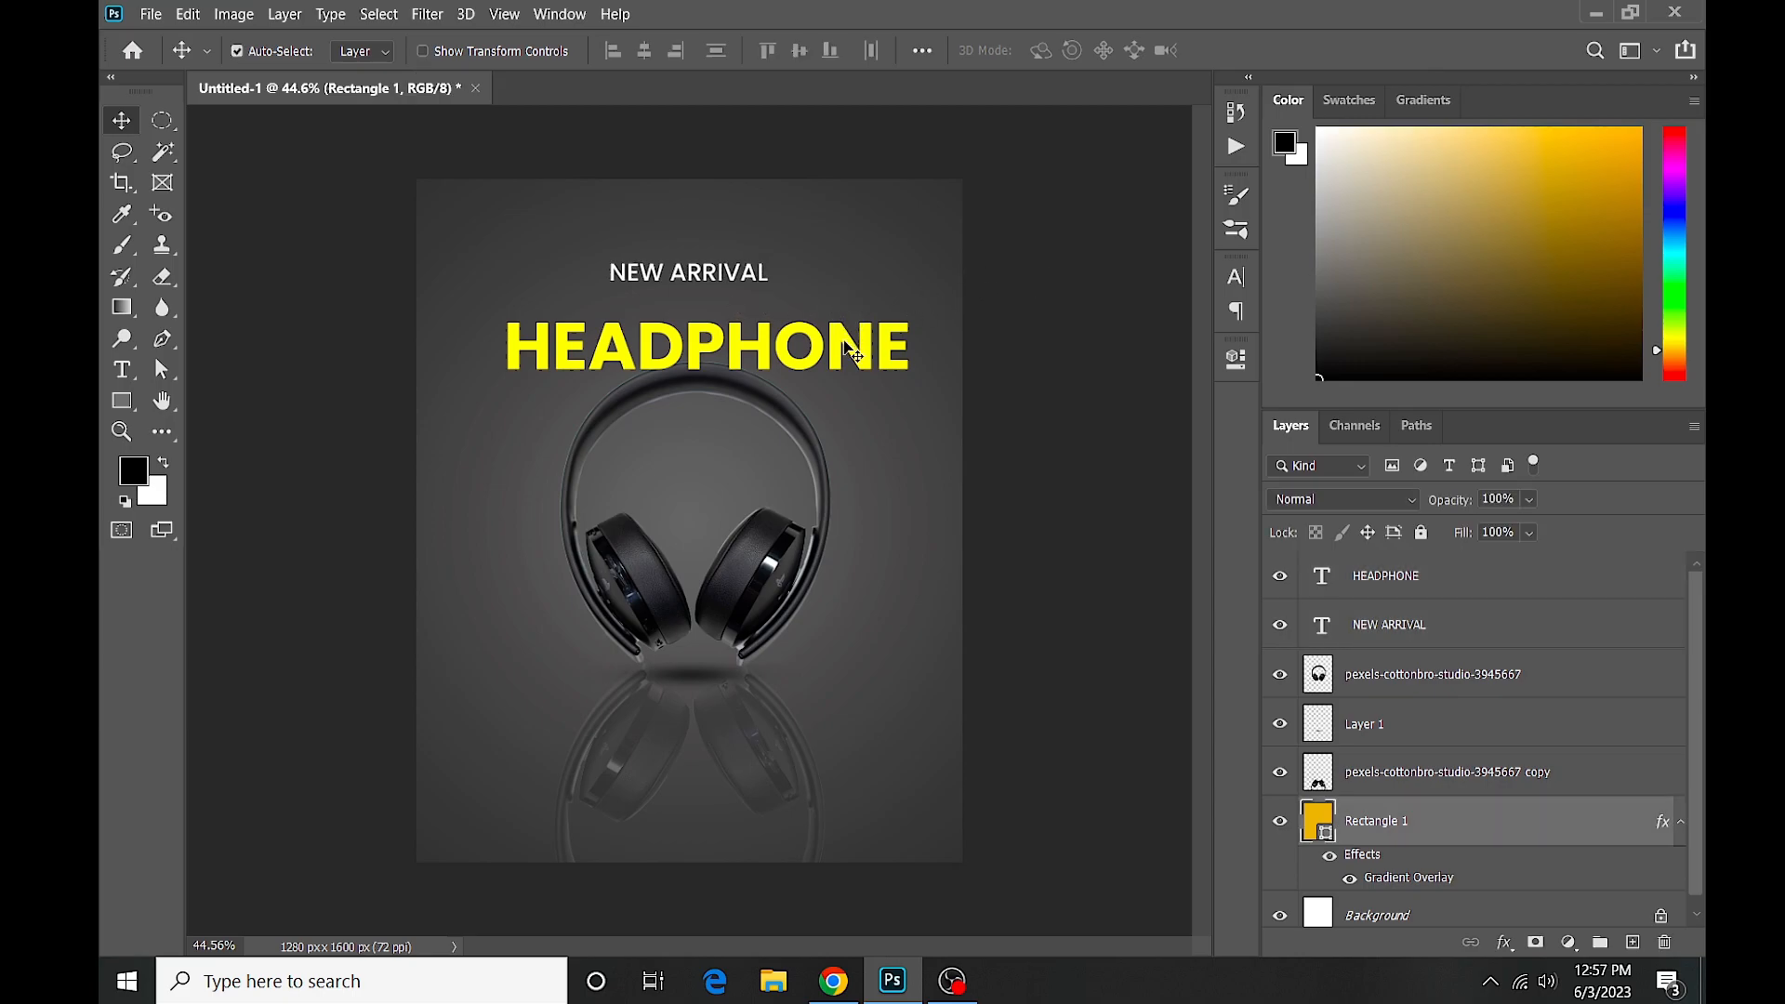
left_click(852, 346, "shift")
left_click(646, 51)
left_click(981, 269)
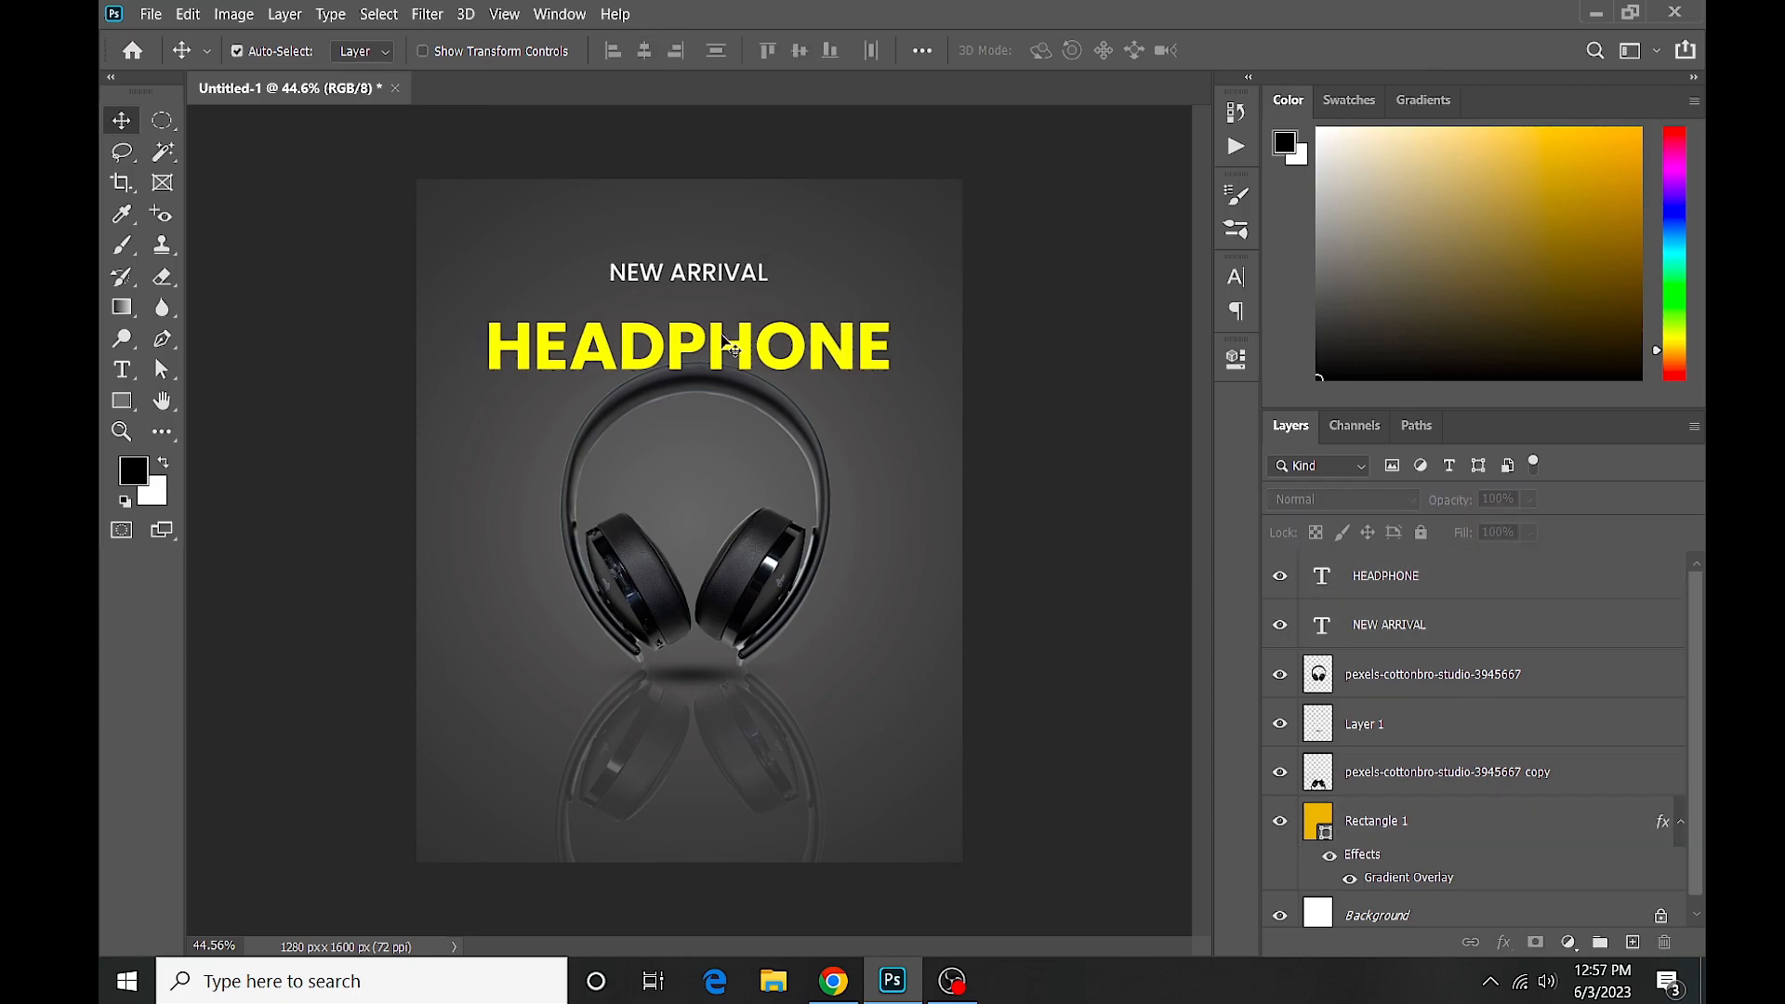
left_click_drag(1452, 579, 1446, 699)
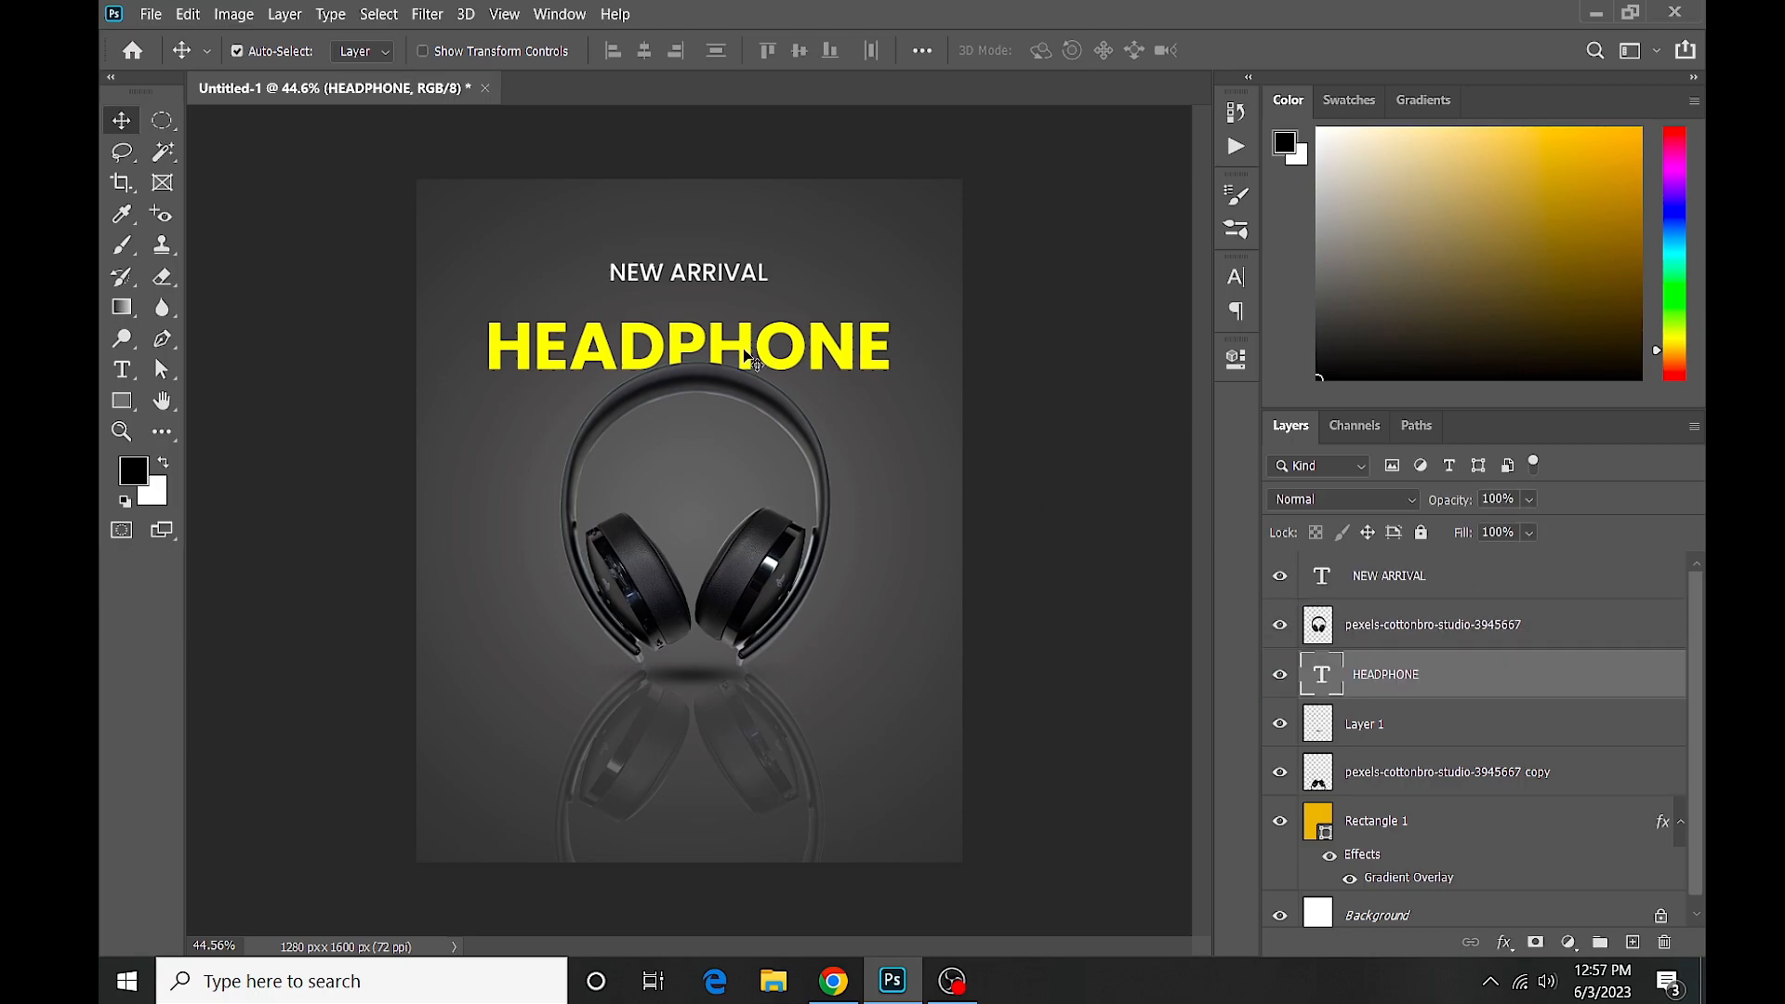
left_click(1078, 325)
Start an empty text line in the poster's upper-left corner, set in Poppins Regular at 18 pt.
key("ctrl")
key("ctrl+plus")
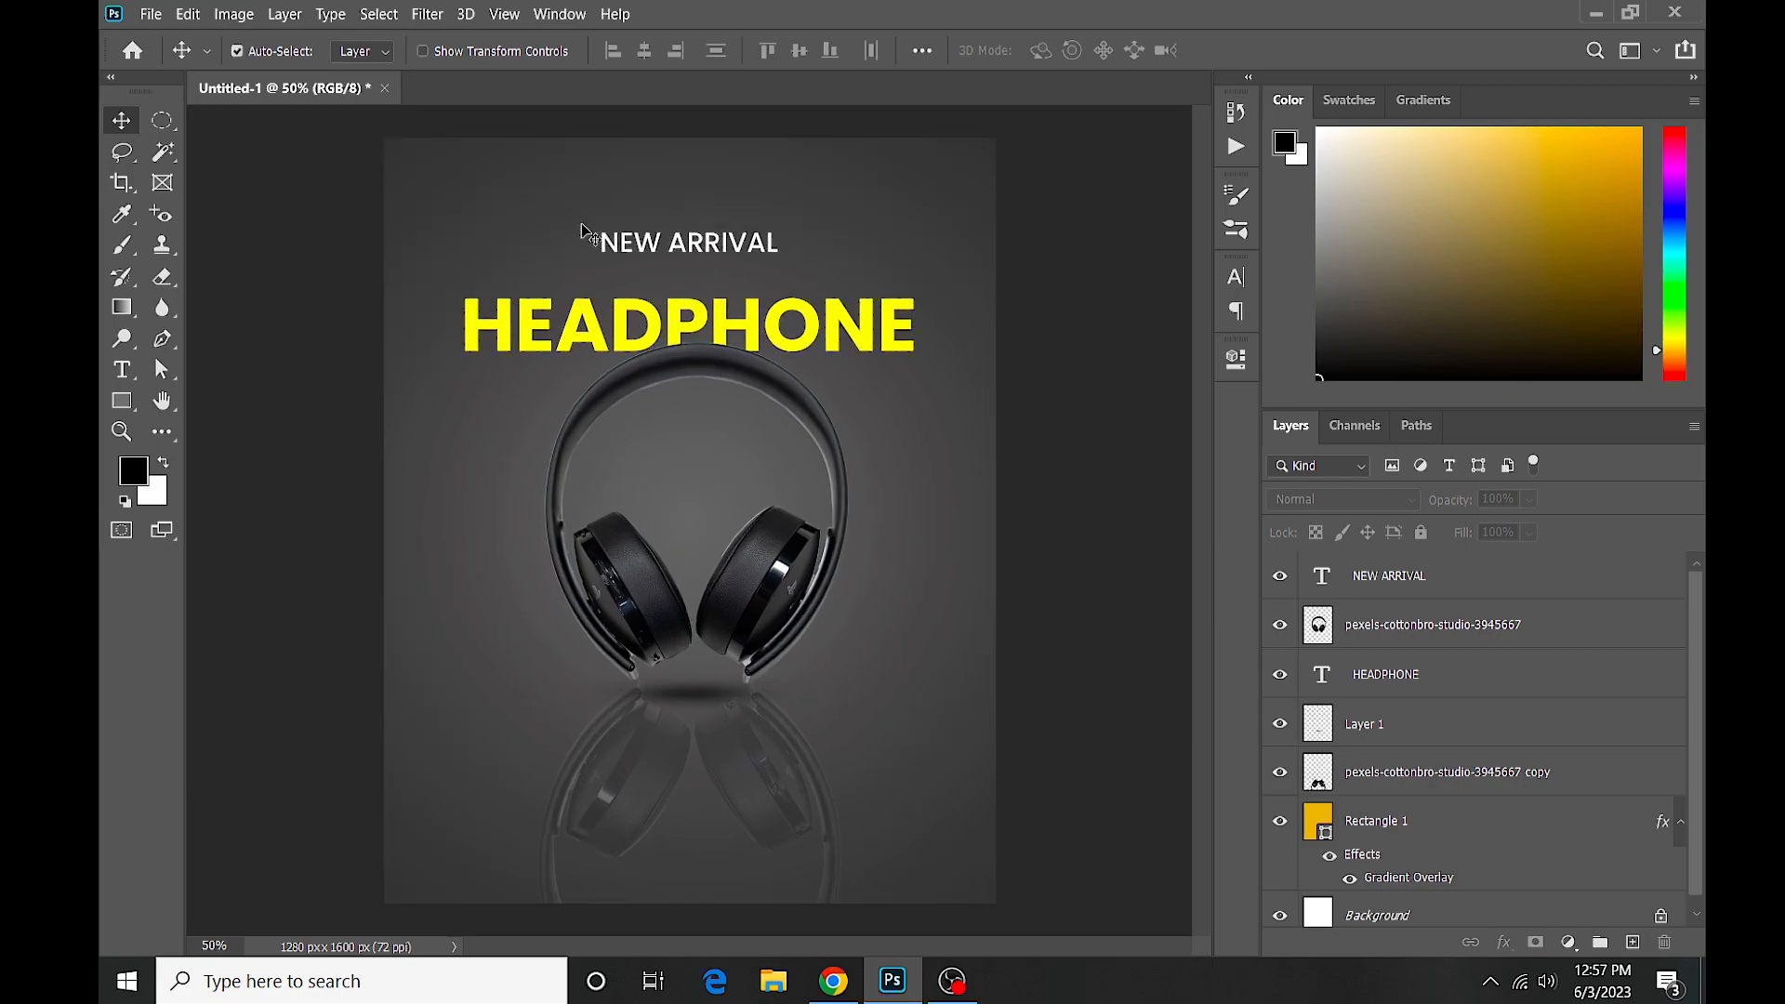
left_click(572, 228, "ctrl")
left_click(567, 227, "ctrl")
left_click_drag(549, 225, 566, 399)
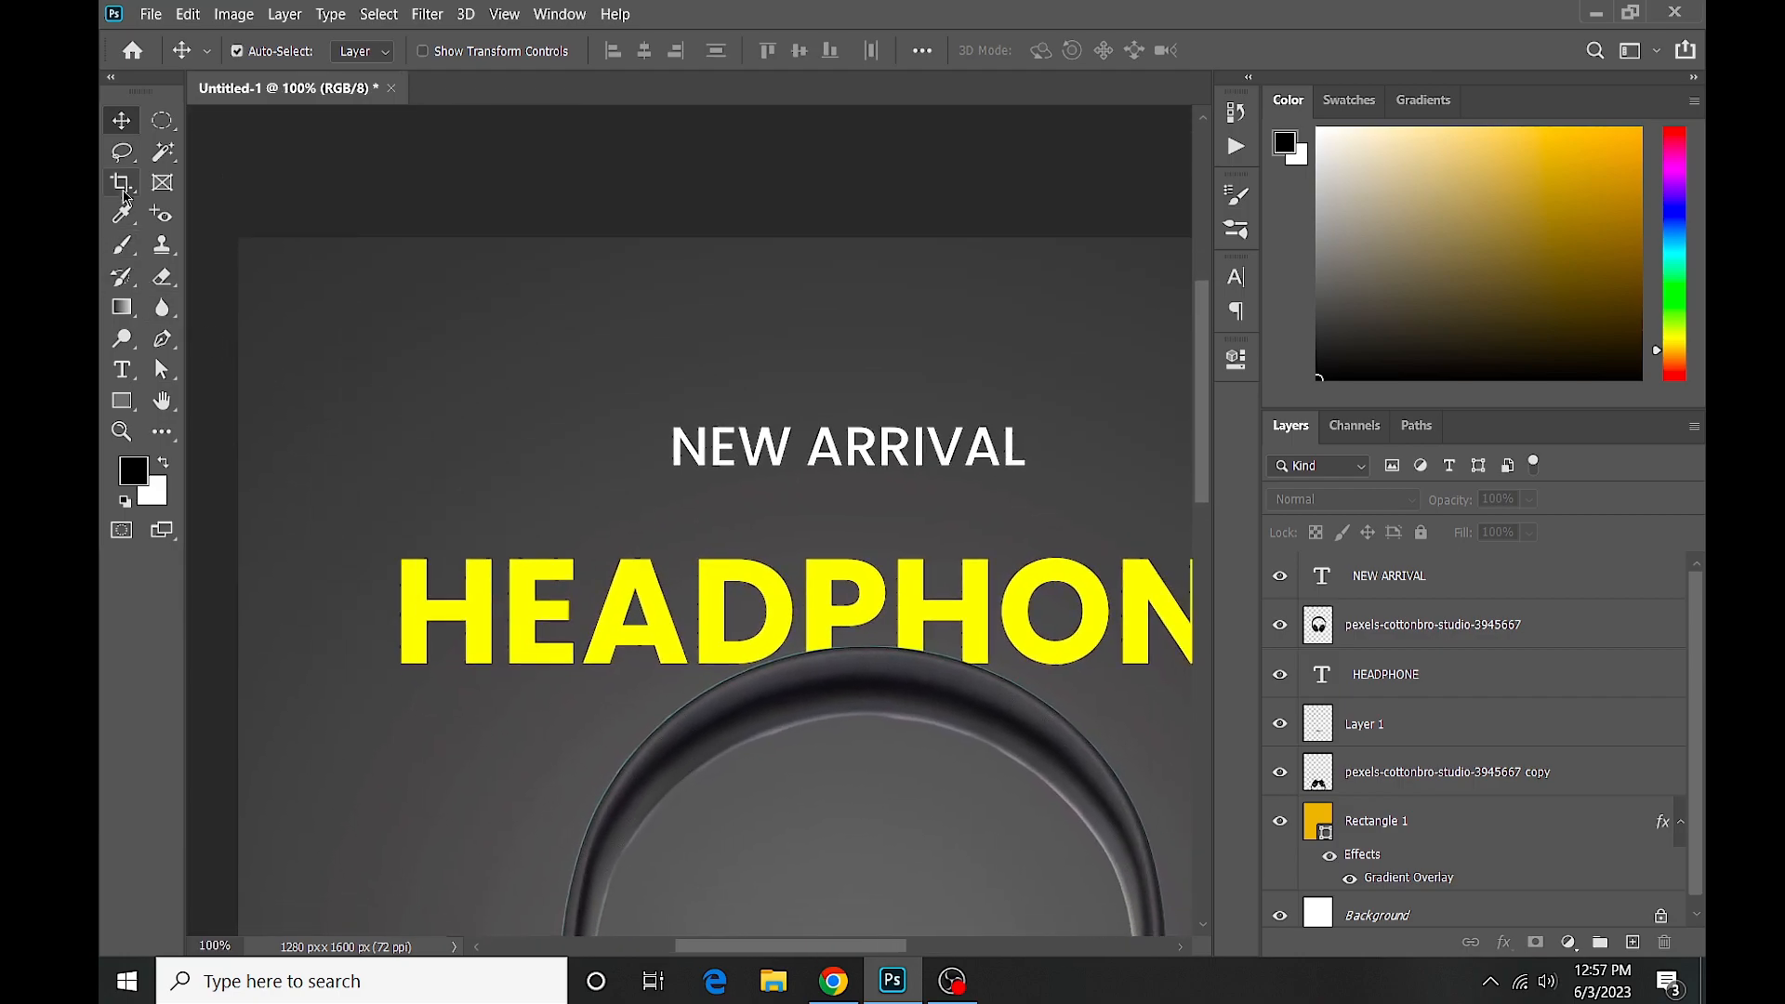
key("t")
left_click(402, 315)
key("Delete")
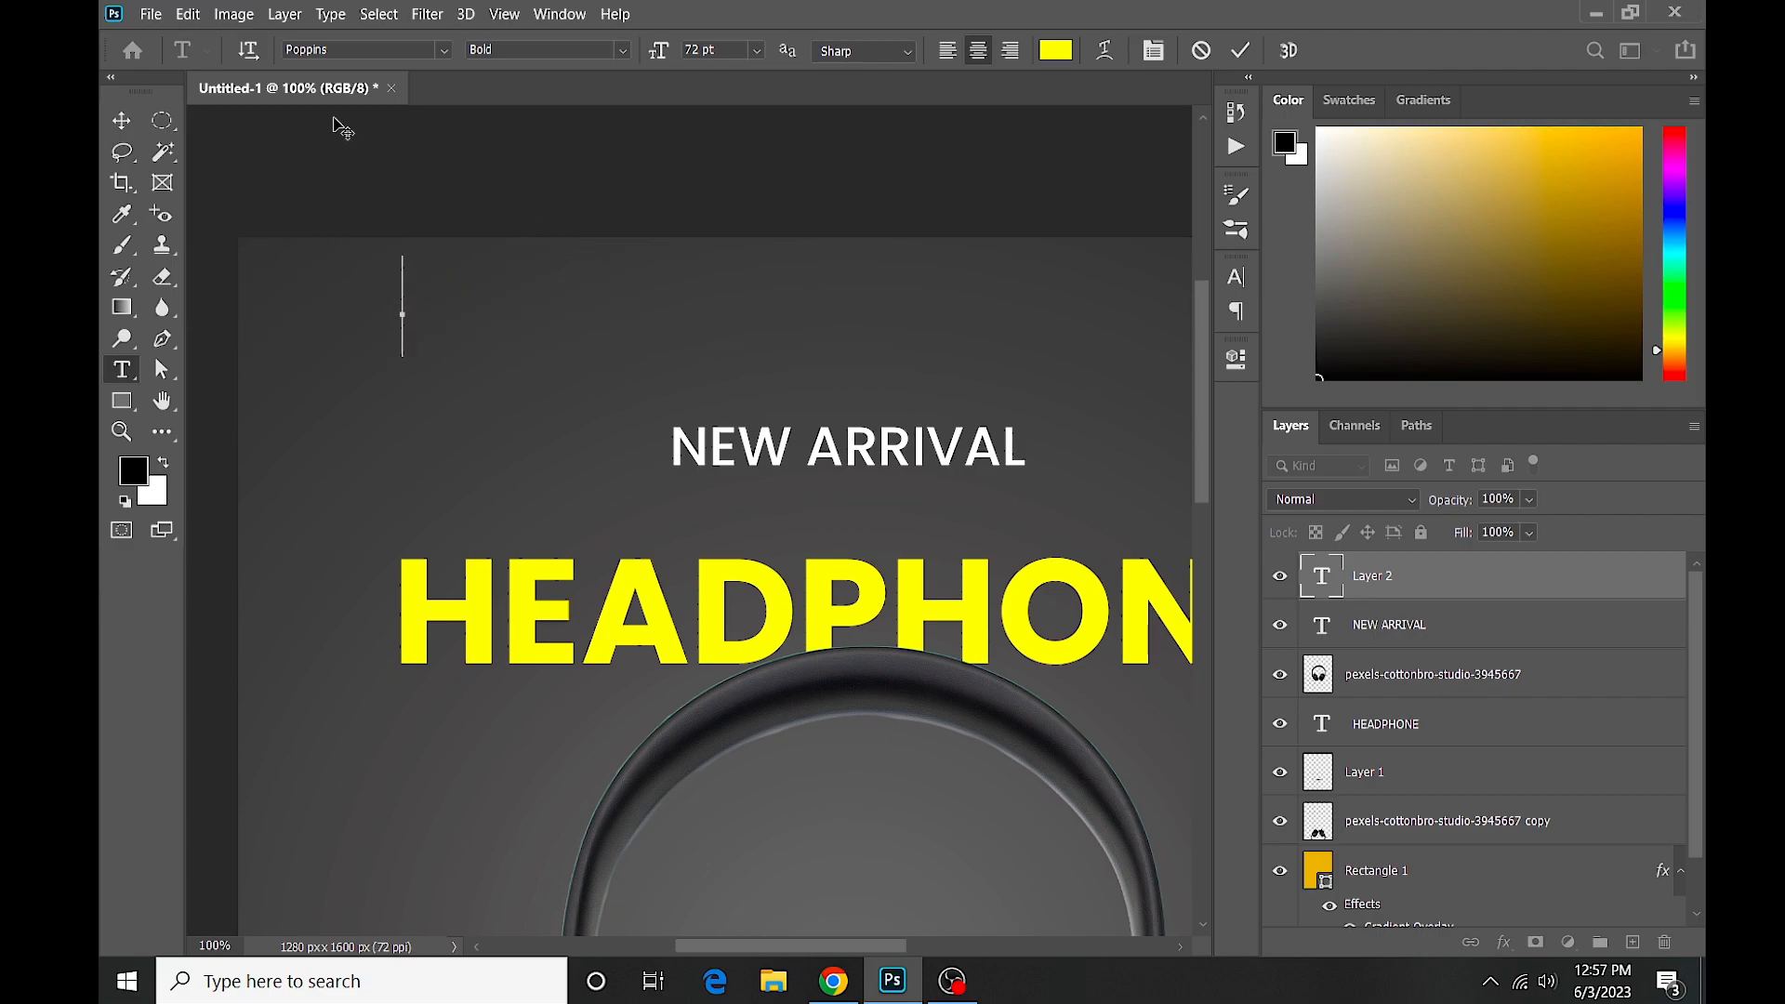
left_click(757, 51)
left_click(730, 249)
left_click(623, 53)
left_click(558, 111)
Enter SPECIAL LIMITED EDITION in the new text line.
type("SPECIASL")
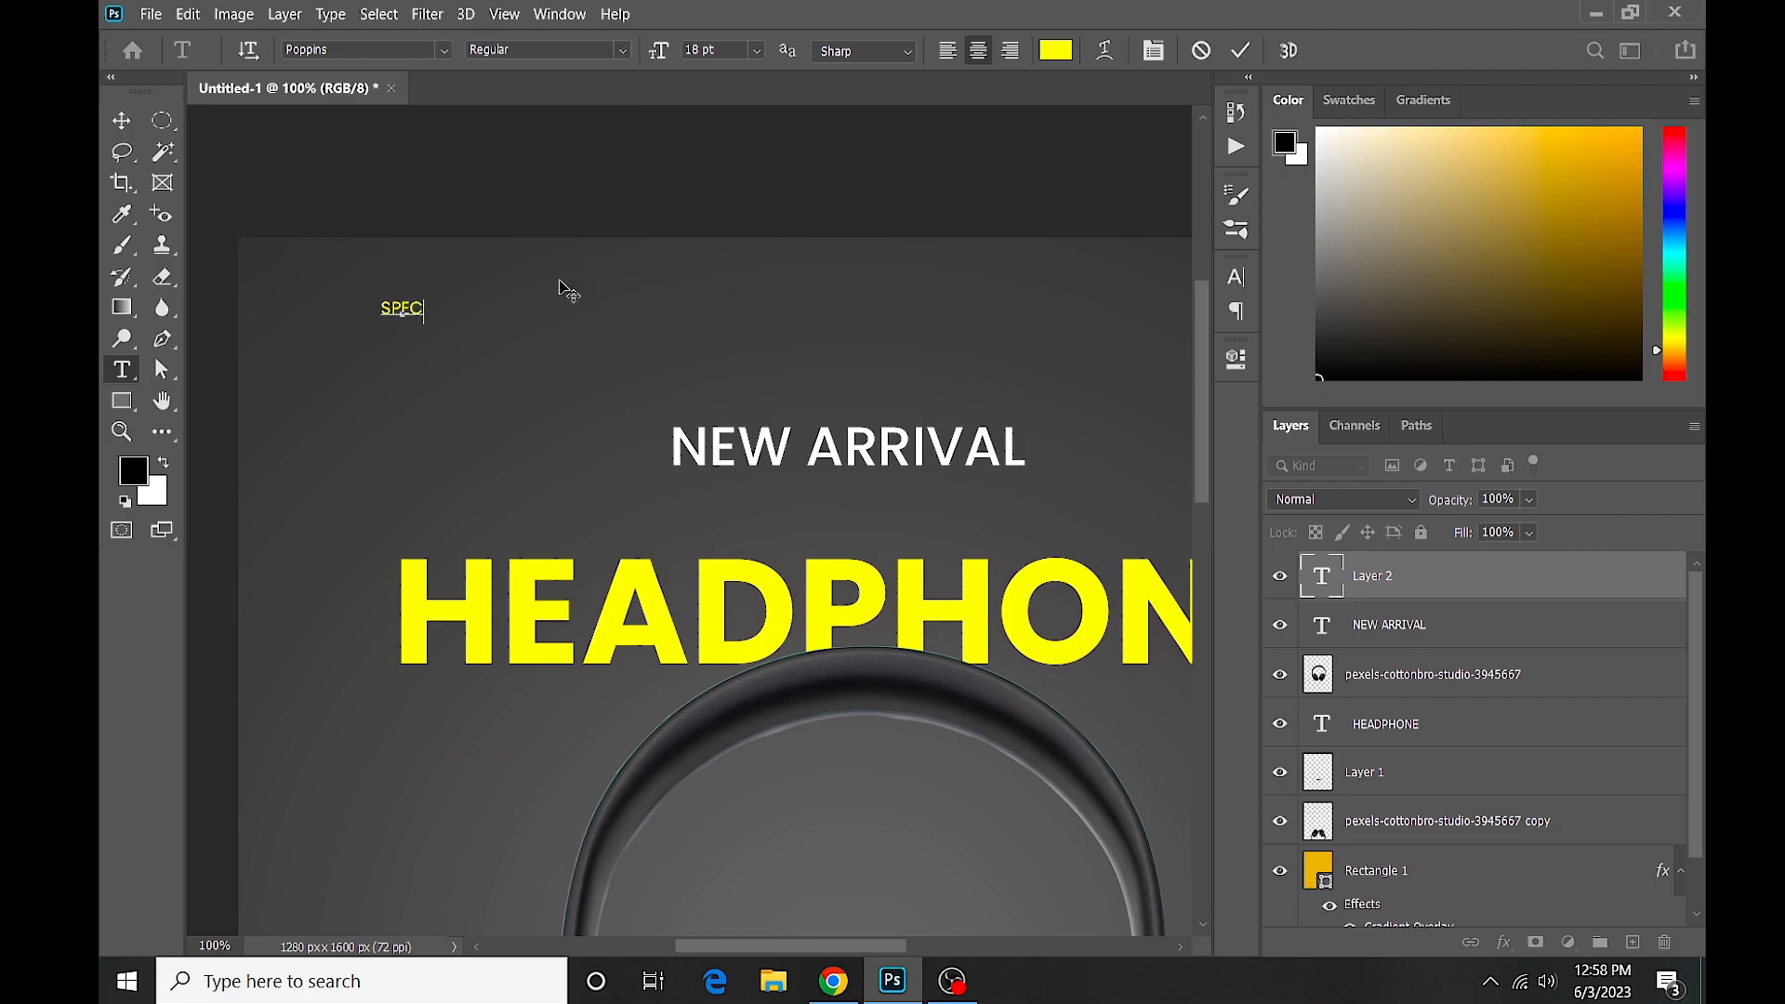
key("BackSpace")
key("BackSpace")
type("L LIMITESD")
key("BackSpace")
key("BackSpace")
type("D ")
type("A")
key("BackSpace")
type("EDI")
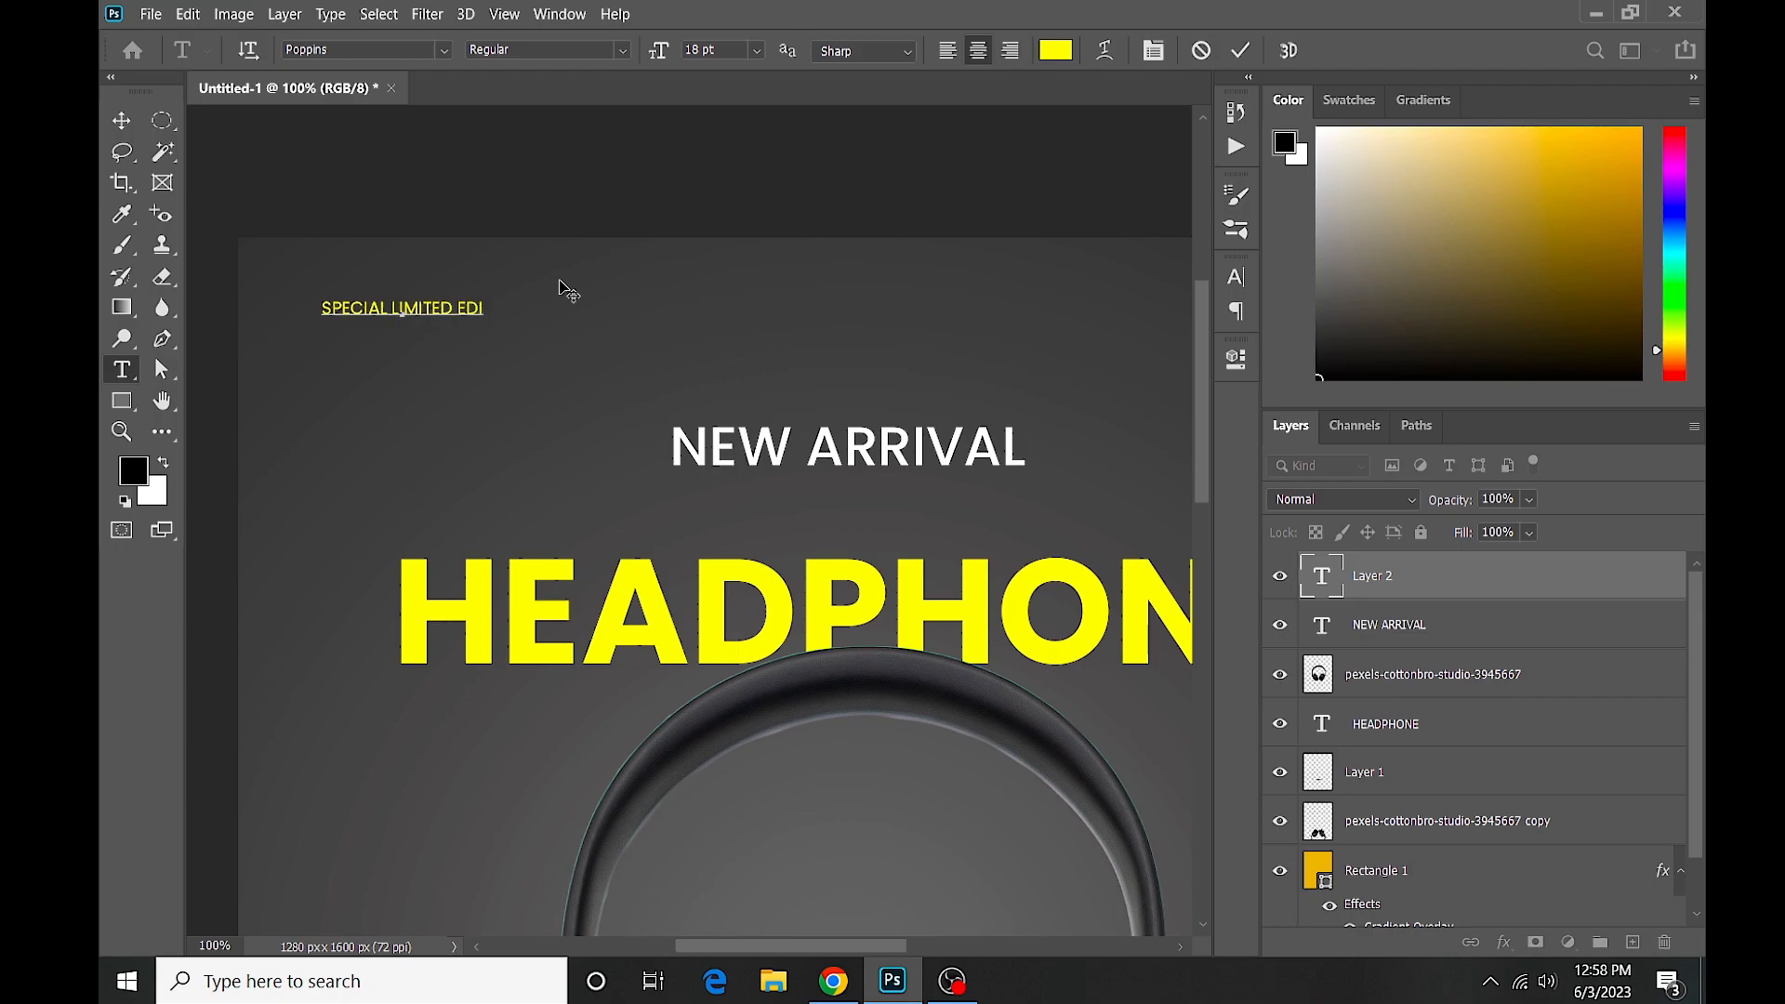
type("TION")
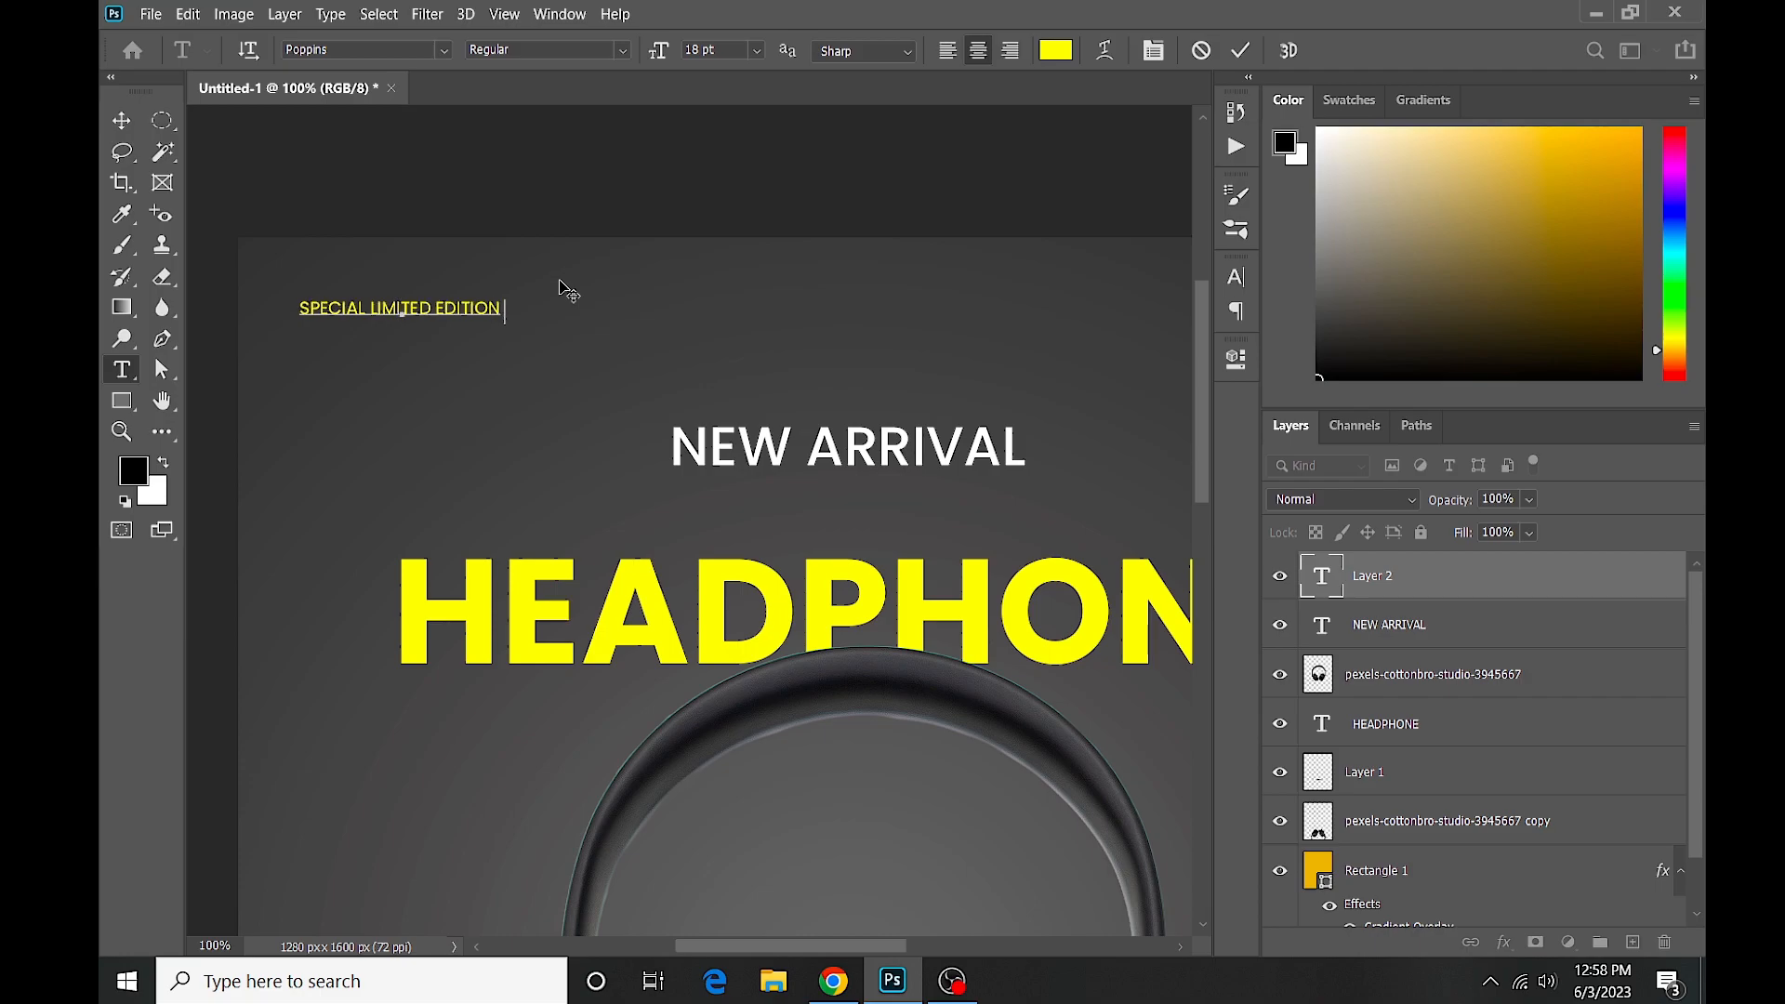
Change the SPECIAL LIMITED EDITION text colour to white and commit the text.
left_click_drag(509, 308, 299, 308)
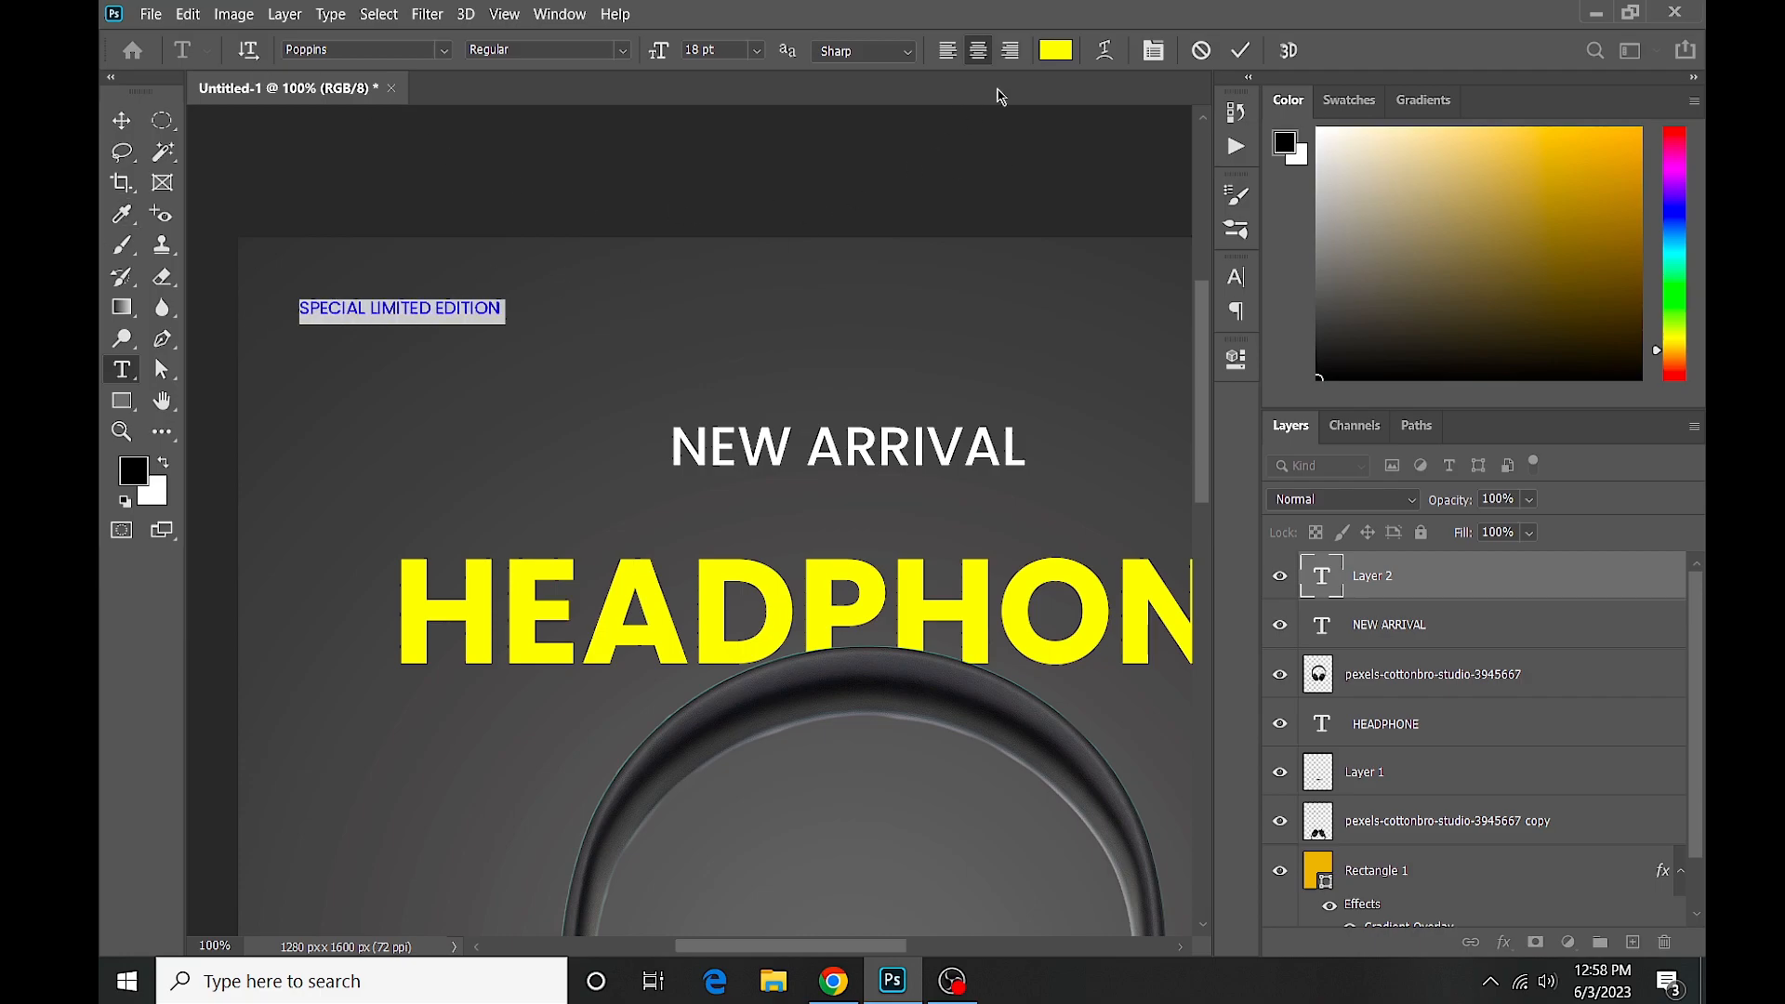
left_click(1055, 51)
left_click(1086, 223)
left_click(1614, 202)
left_click(122, 120)
left_click(475, 191)
Enlarge the SPECIAL LIMITED EDITION text slightly and adjust its position in the poster's upper-left corner.
scroll(521, 258, "down", 5)
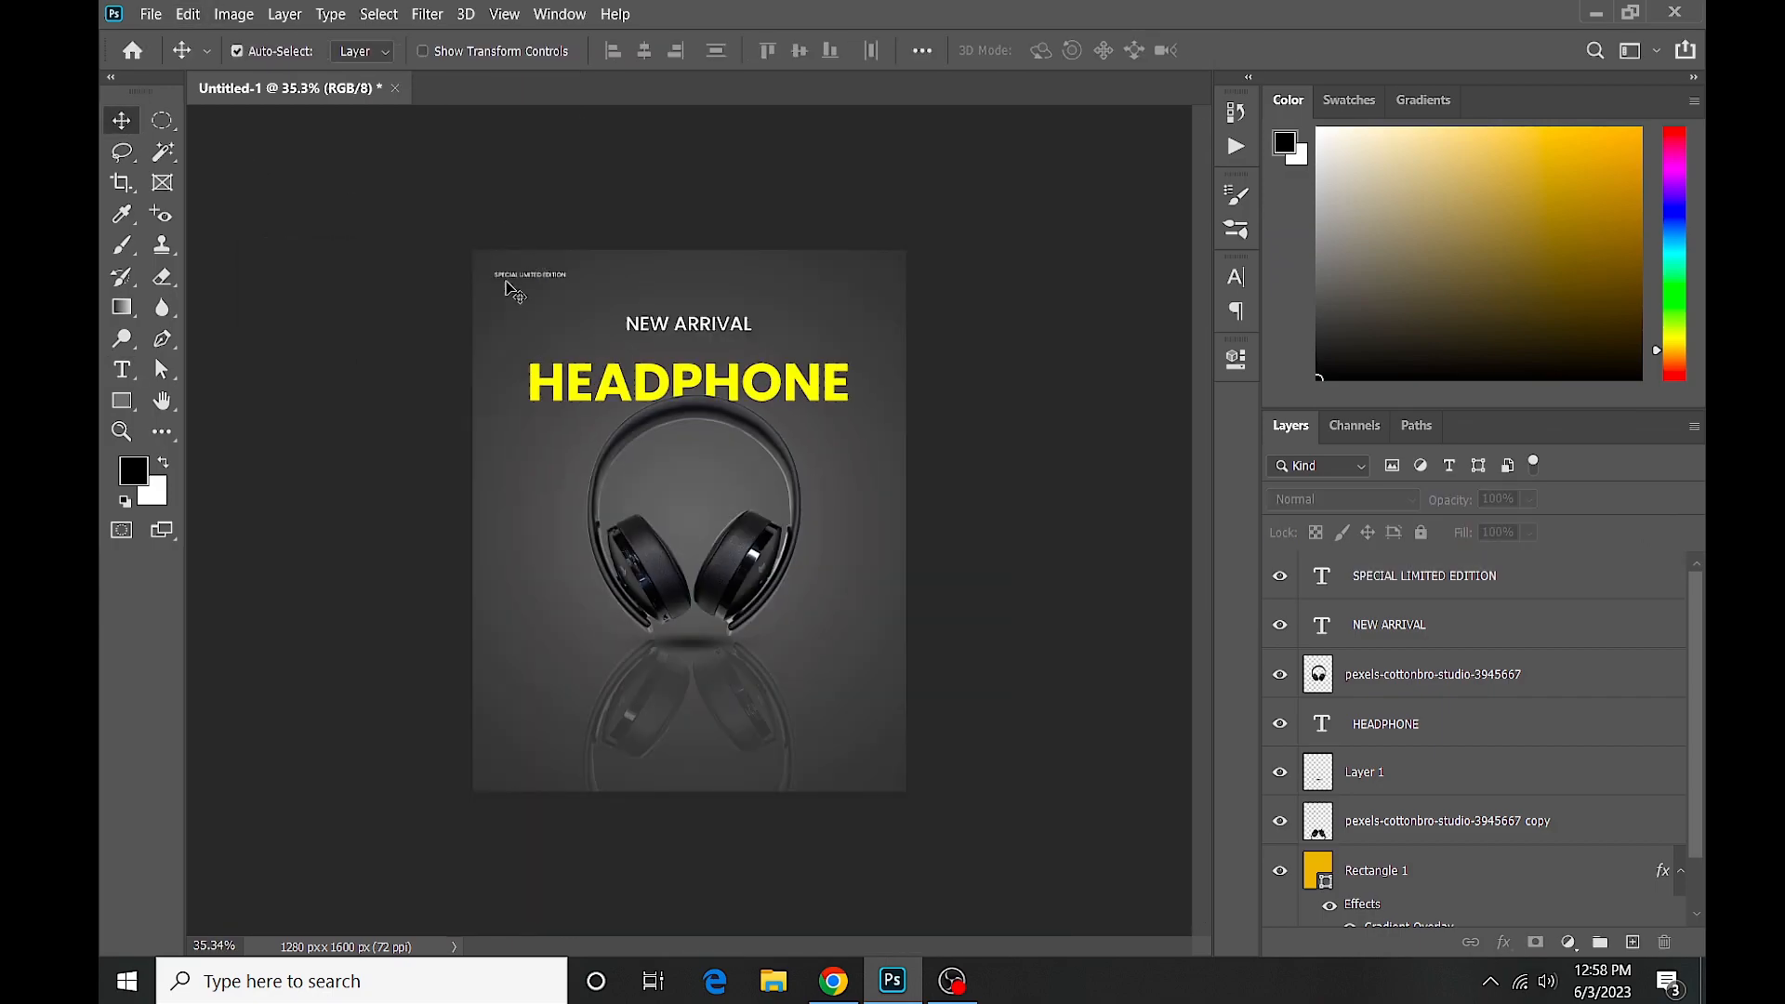
left_click(560, 277, "ctrl")
left_click(560, 277, "ctrl")
left_click_drag(477, 232, 531, 279)
left_click(500, 278, "ctrl")
key("ctrl+t")
left_click(676, 177)
left_click(678, 179, "ctrl")
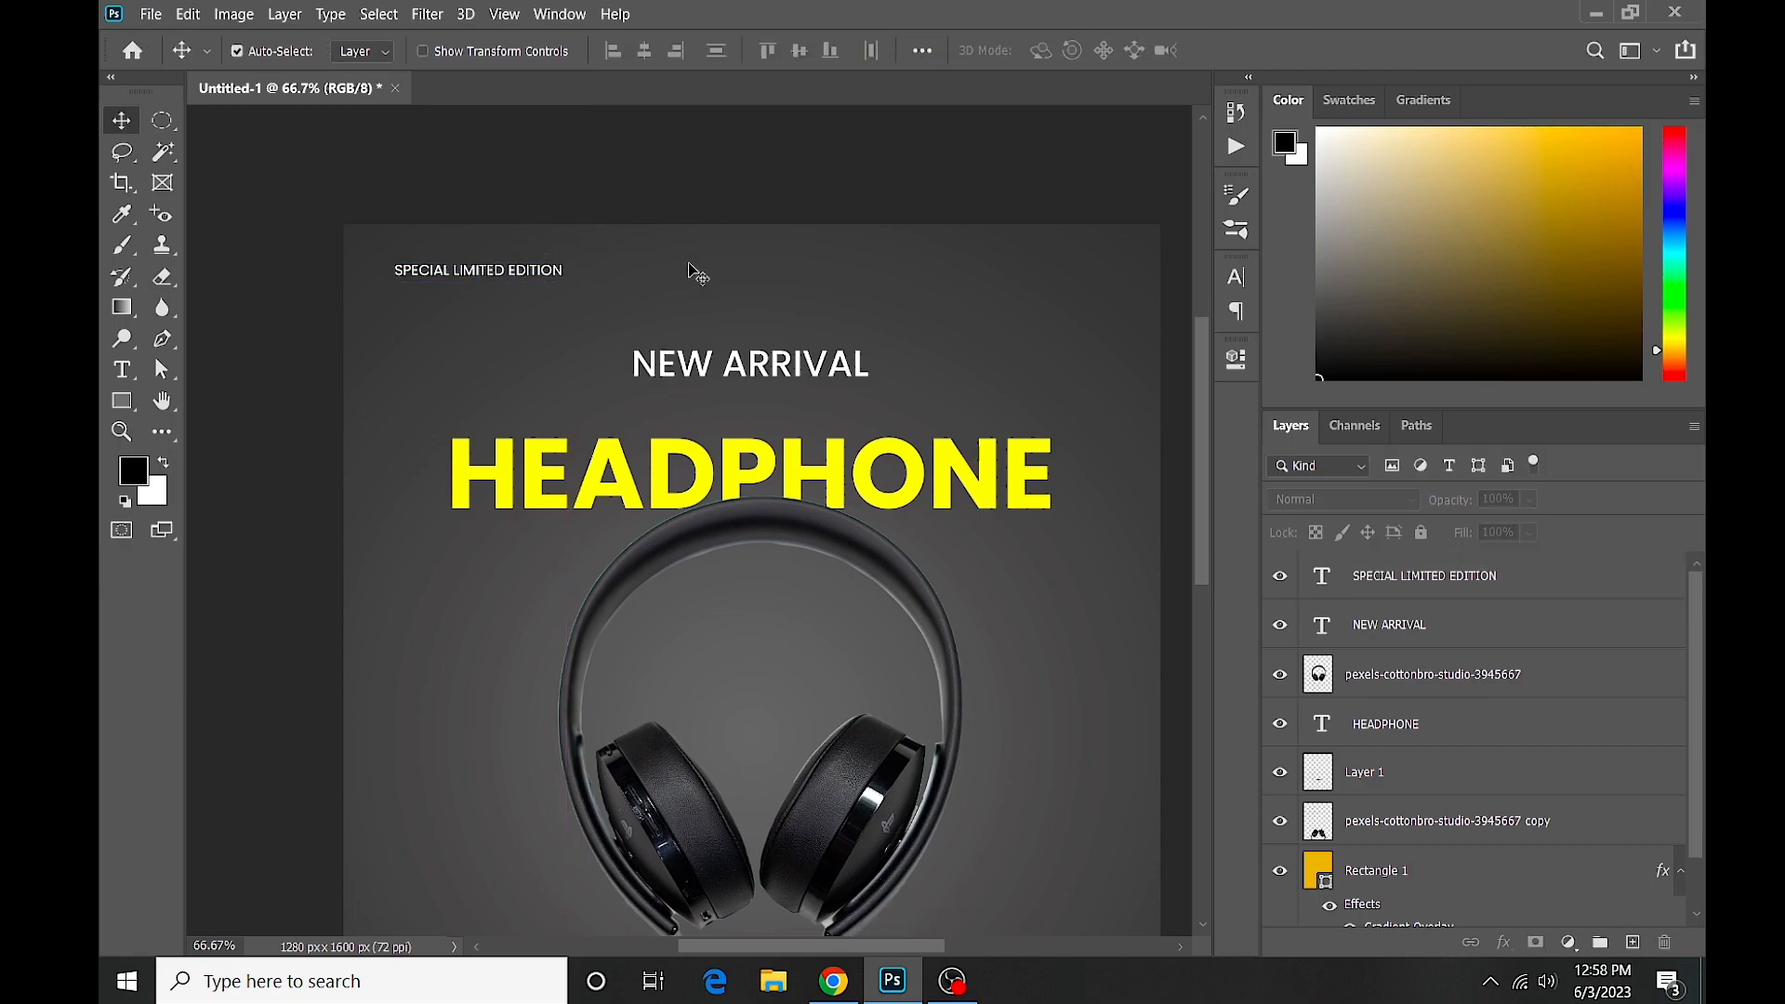
Move NEW ARRIVAL down closer to HEADPHONE and scale it up to about 122%.
scroll(775, 290, "down", 3)
left_click(841, 532)
left_click(925, 389)
scroll(530, 267, "up", 2)
left_click_drag(686, 248, 685, 273)
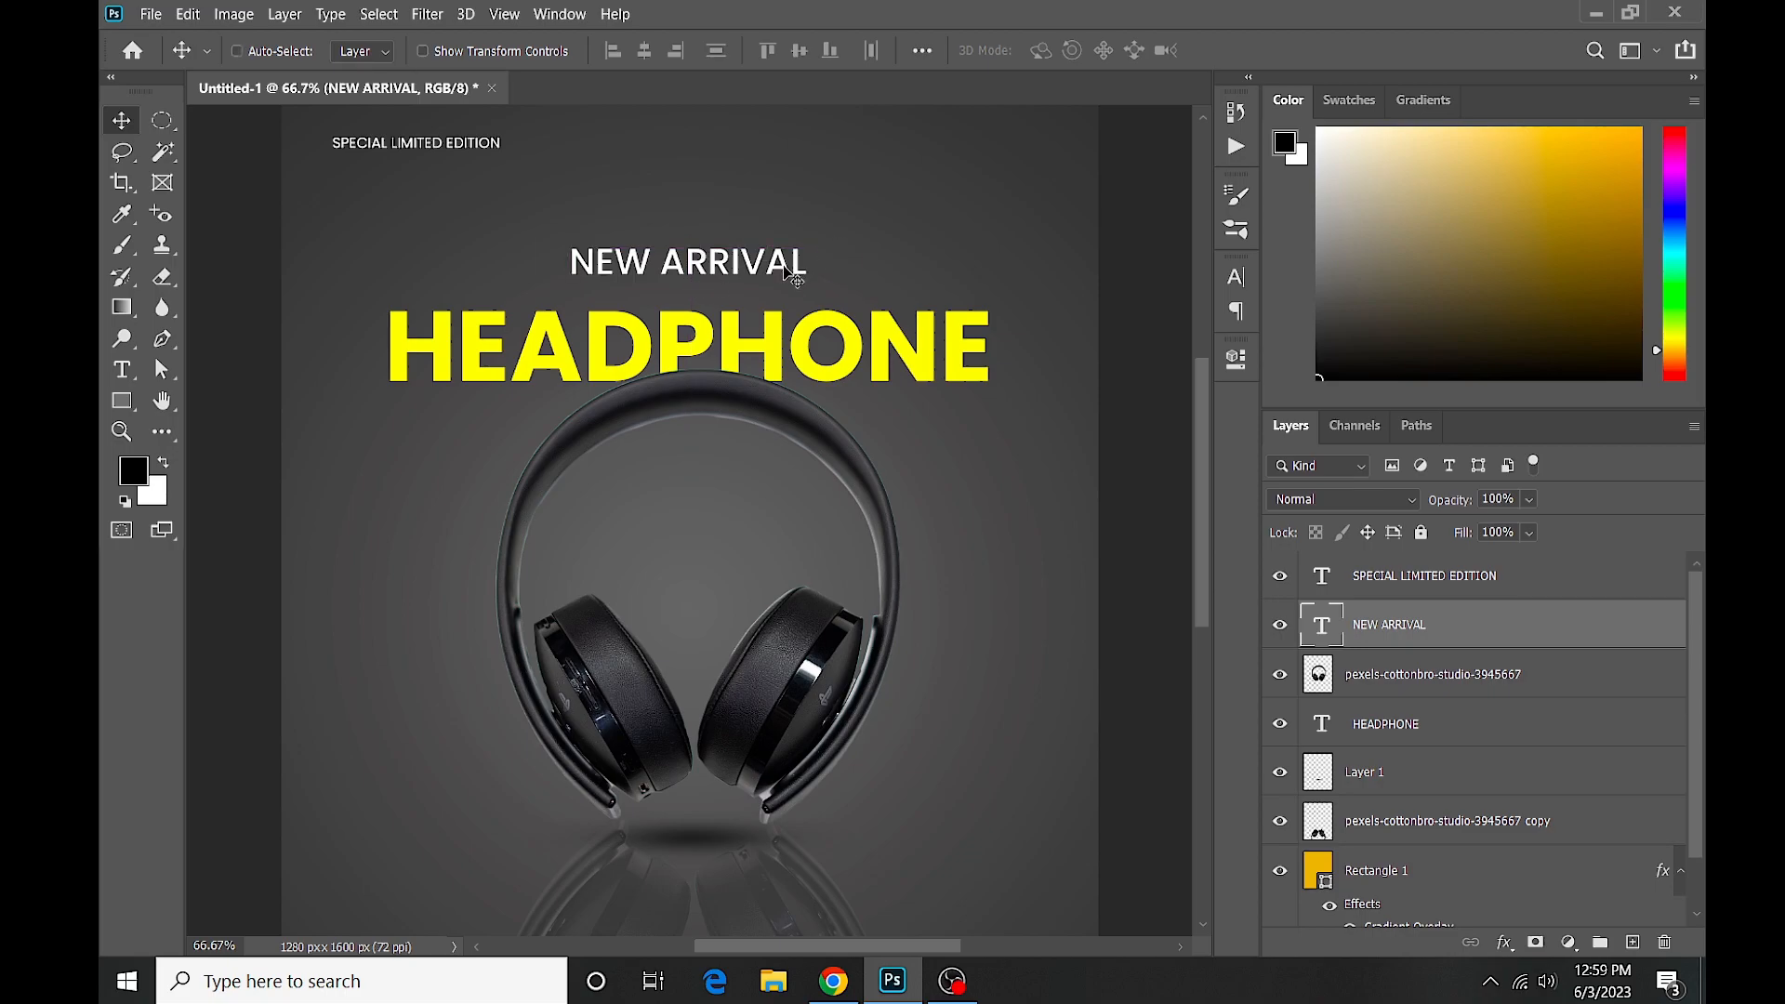
key("ctrl+t")
left_click_drag(809, 291, 837, 302)
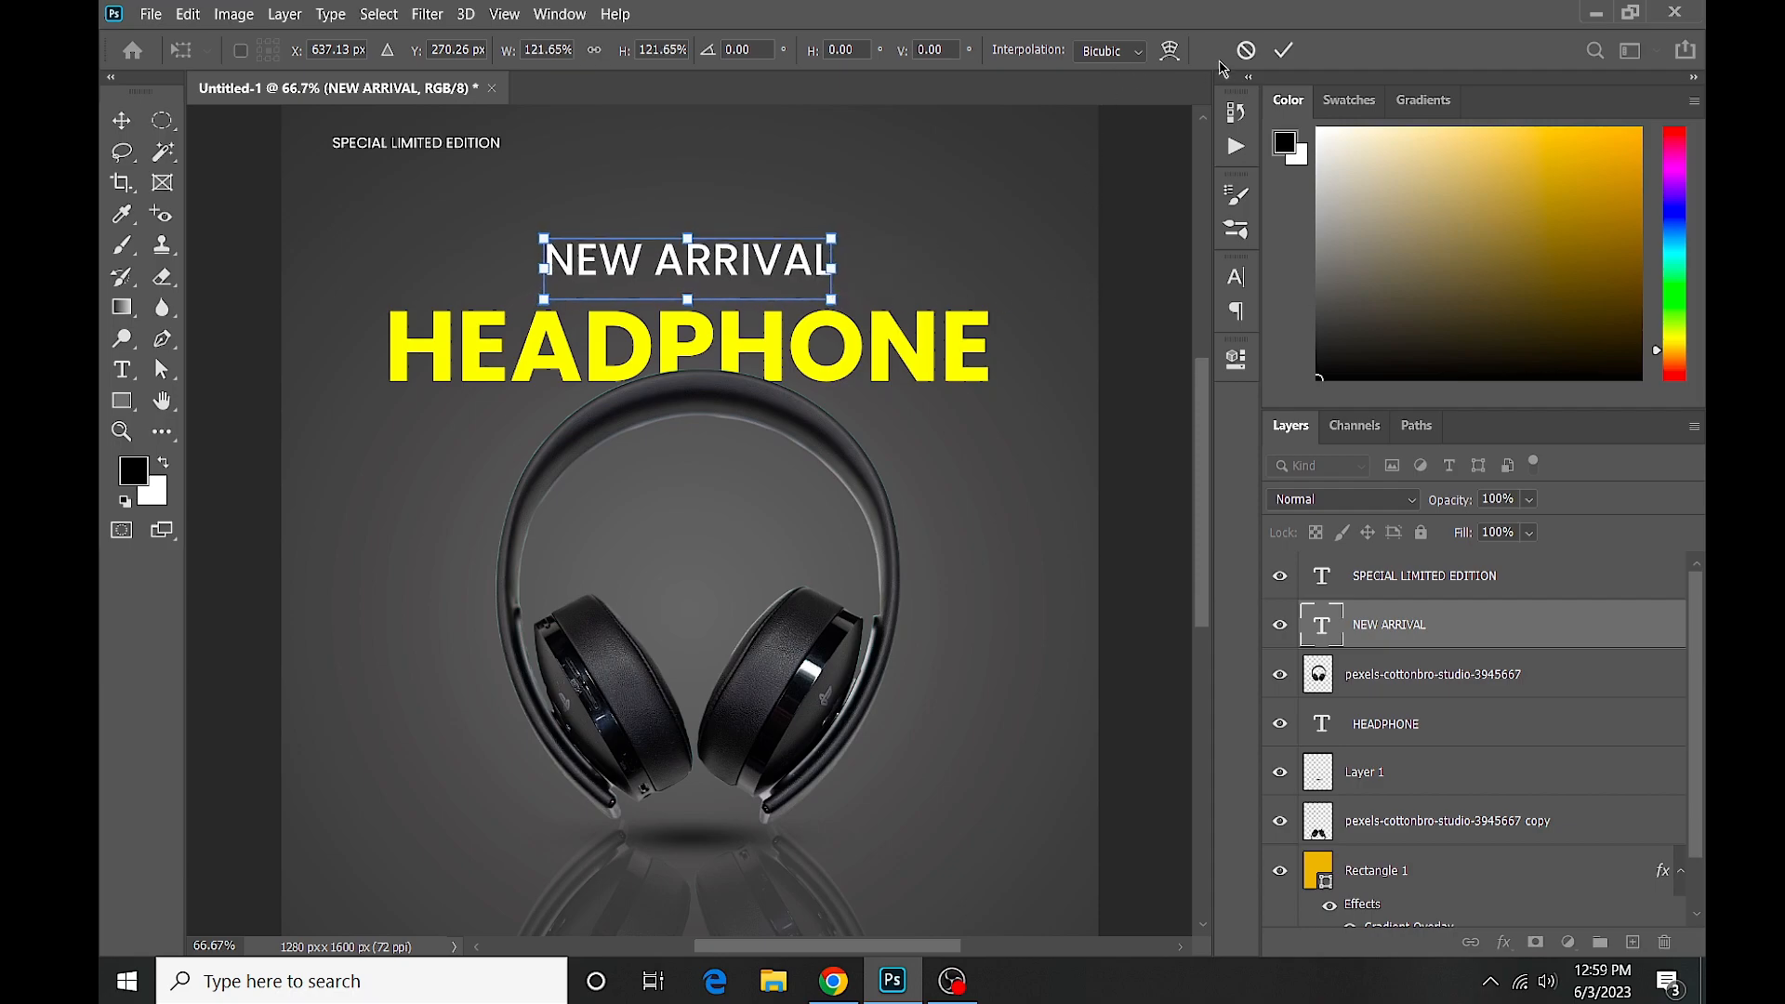
left_click(1285, 50)
left_click(1148, 338)
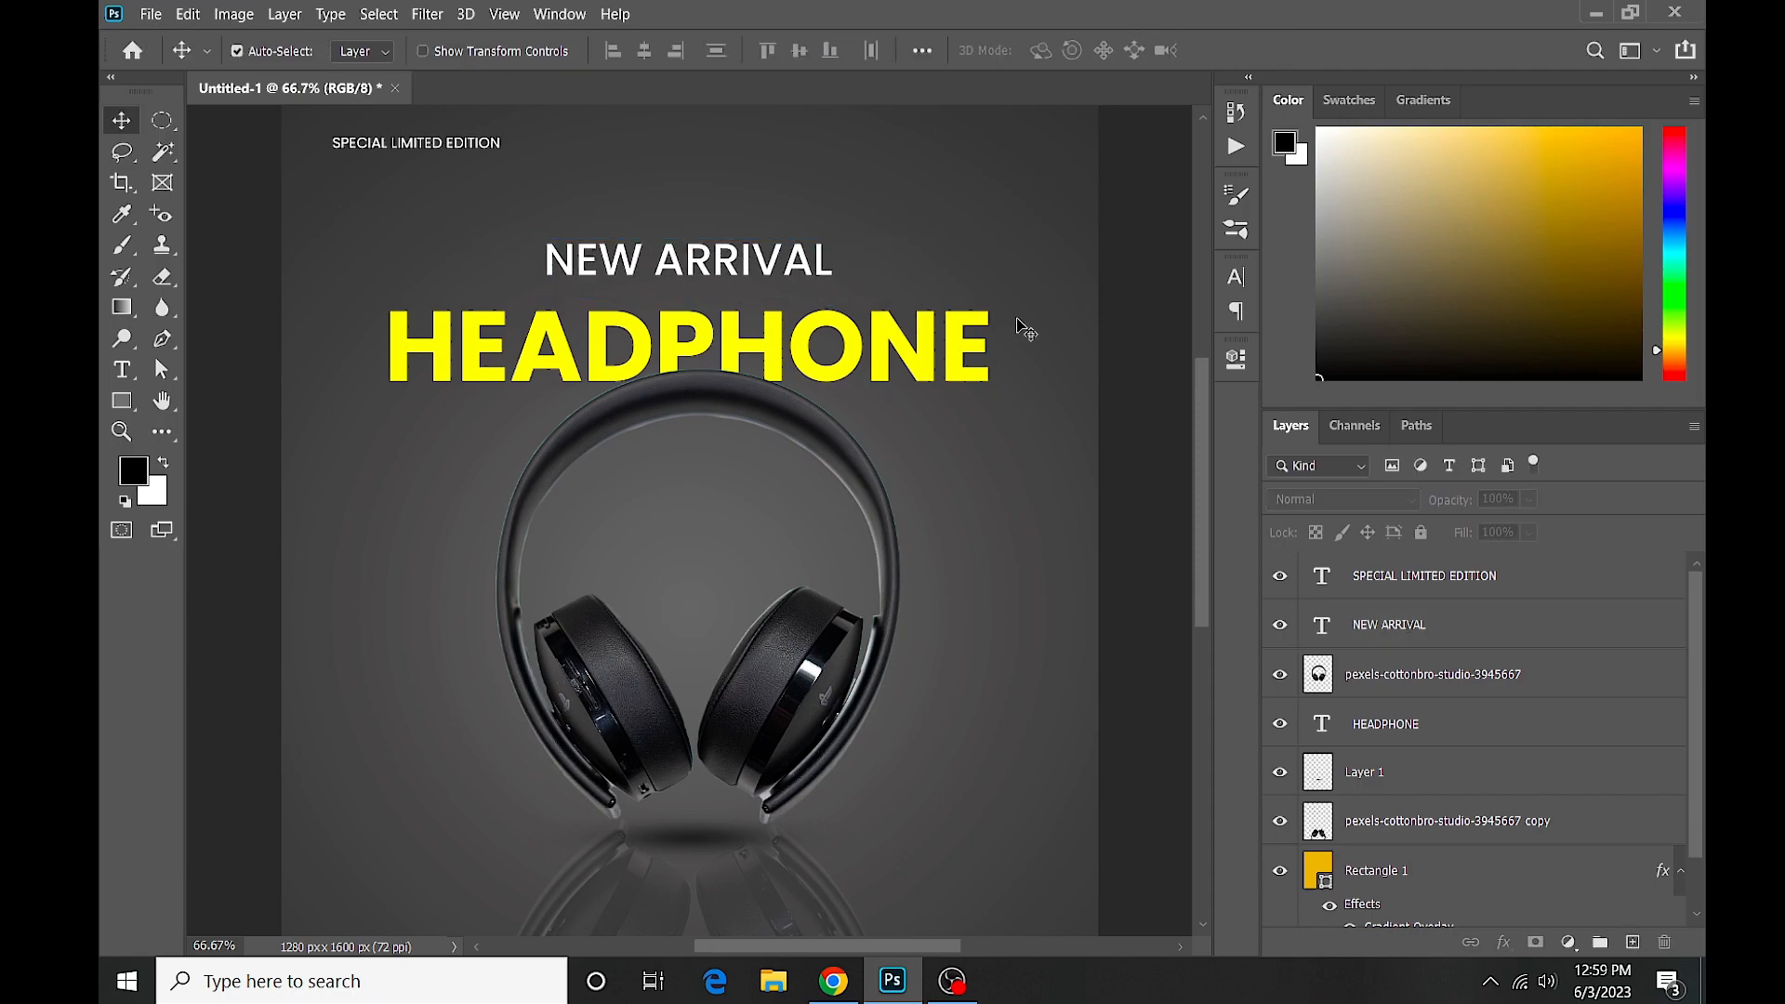
Sample the yellow of the HEADPHONE text as the foreground colour.
scroll(1012, 330, "down", 4)
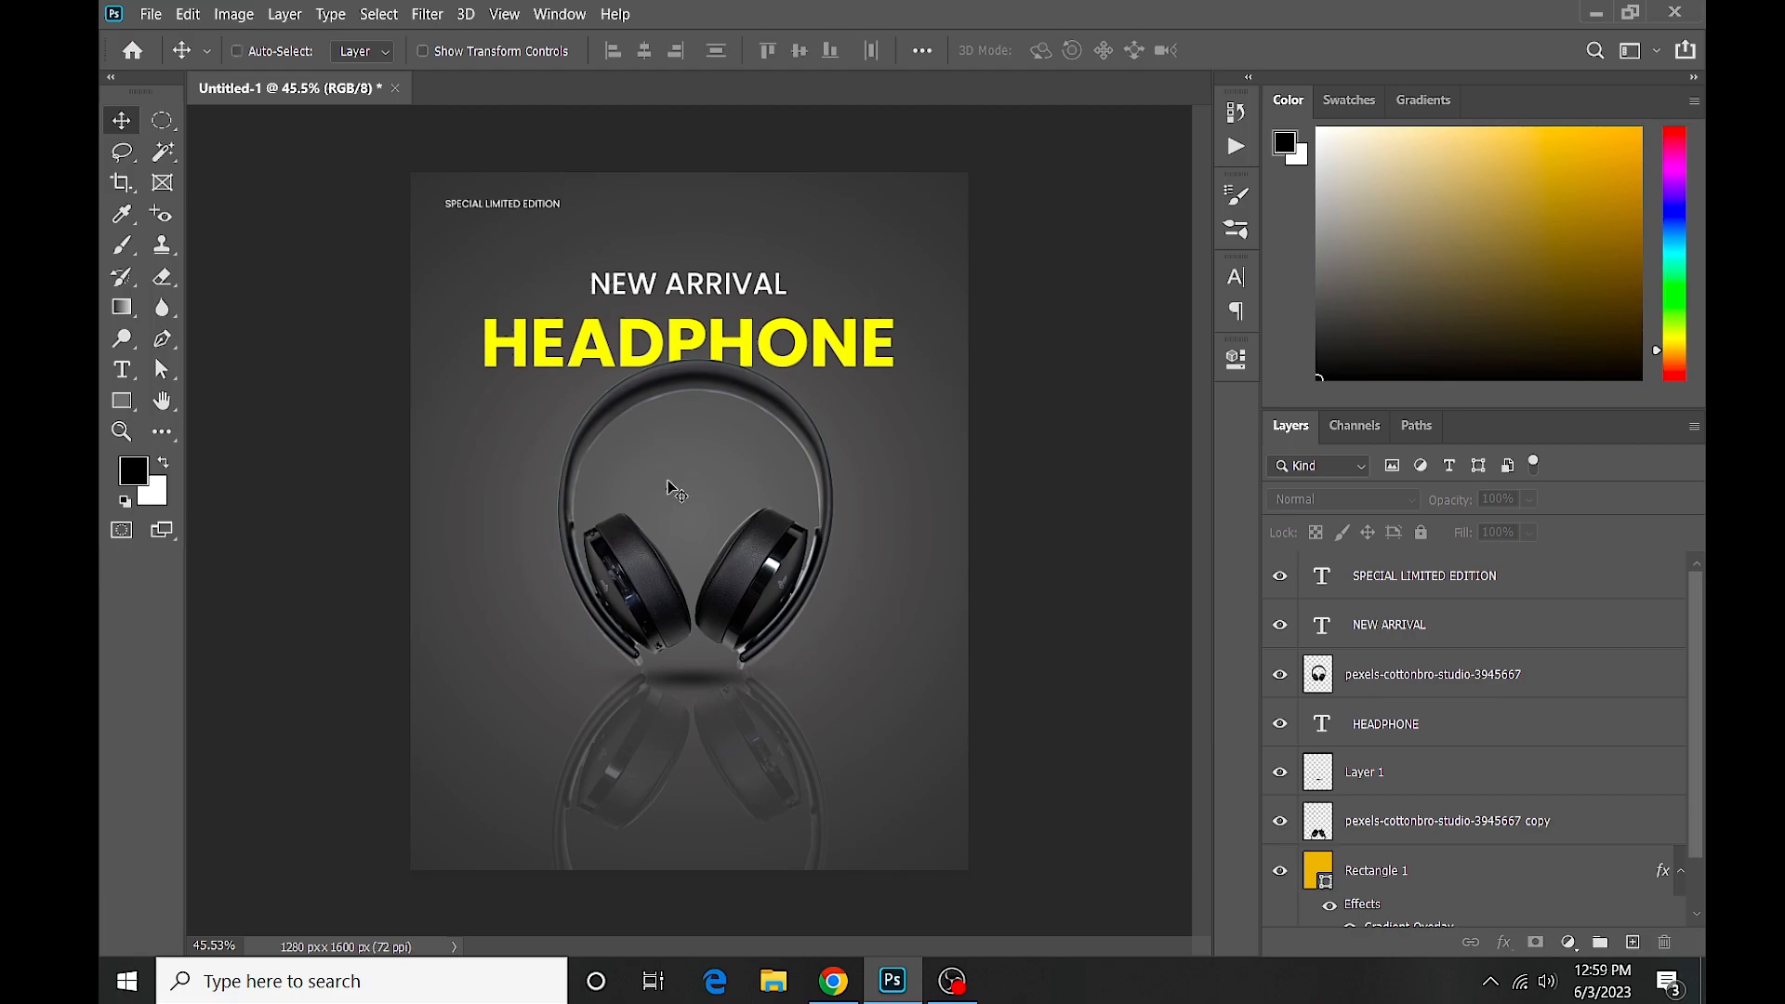
scroll(668, 479, "up", 2)
left_click_drag(698, 523, 1027, 350)
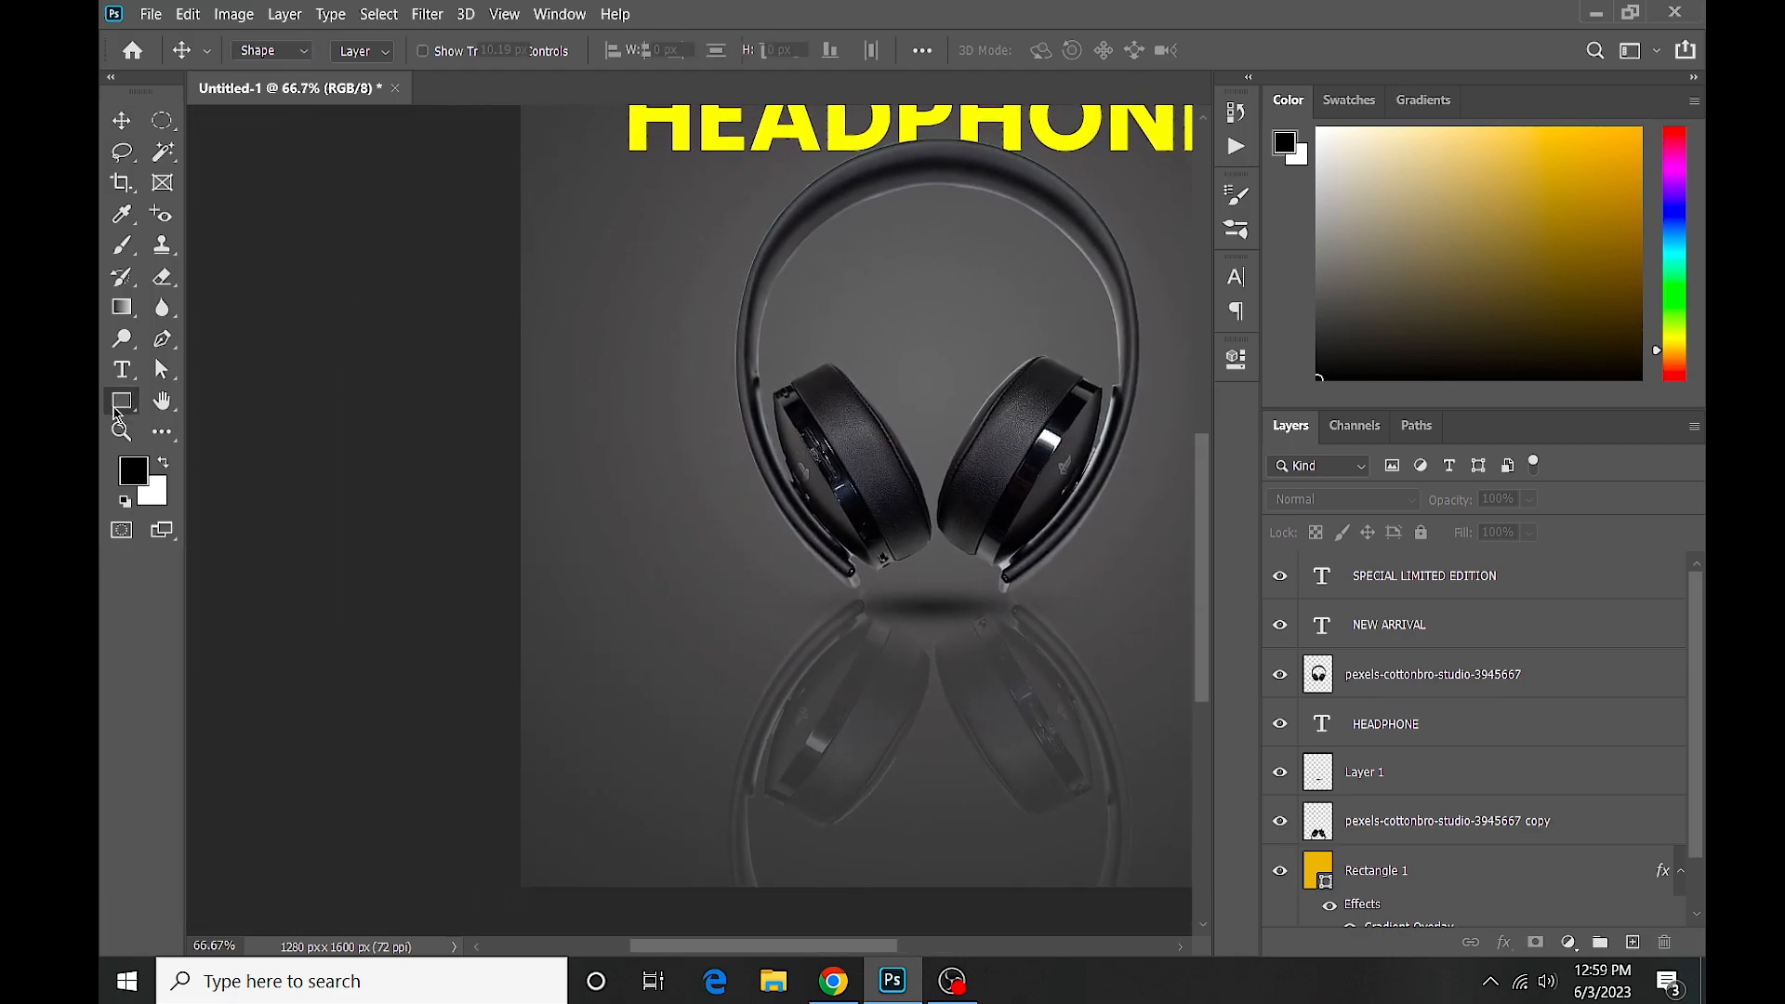
left_click(117, 405)
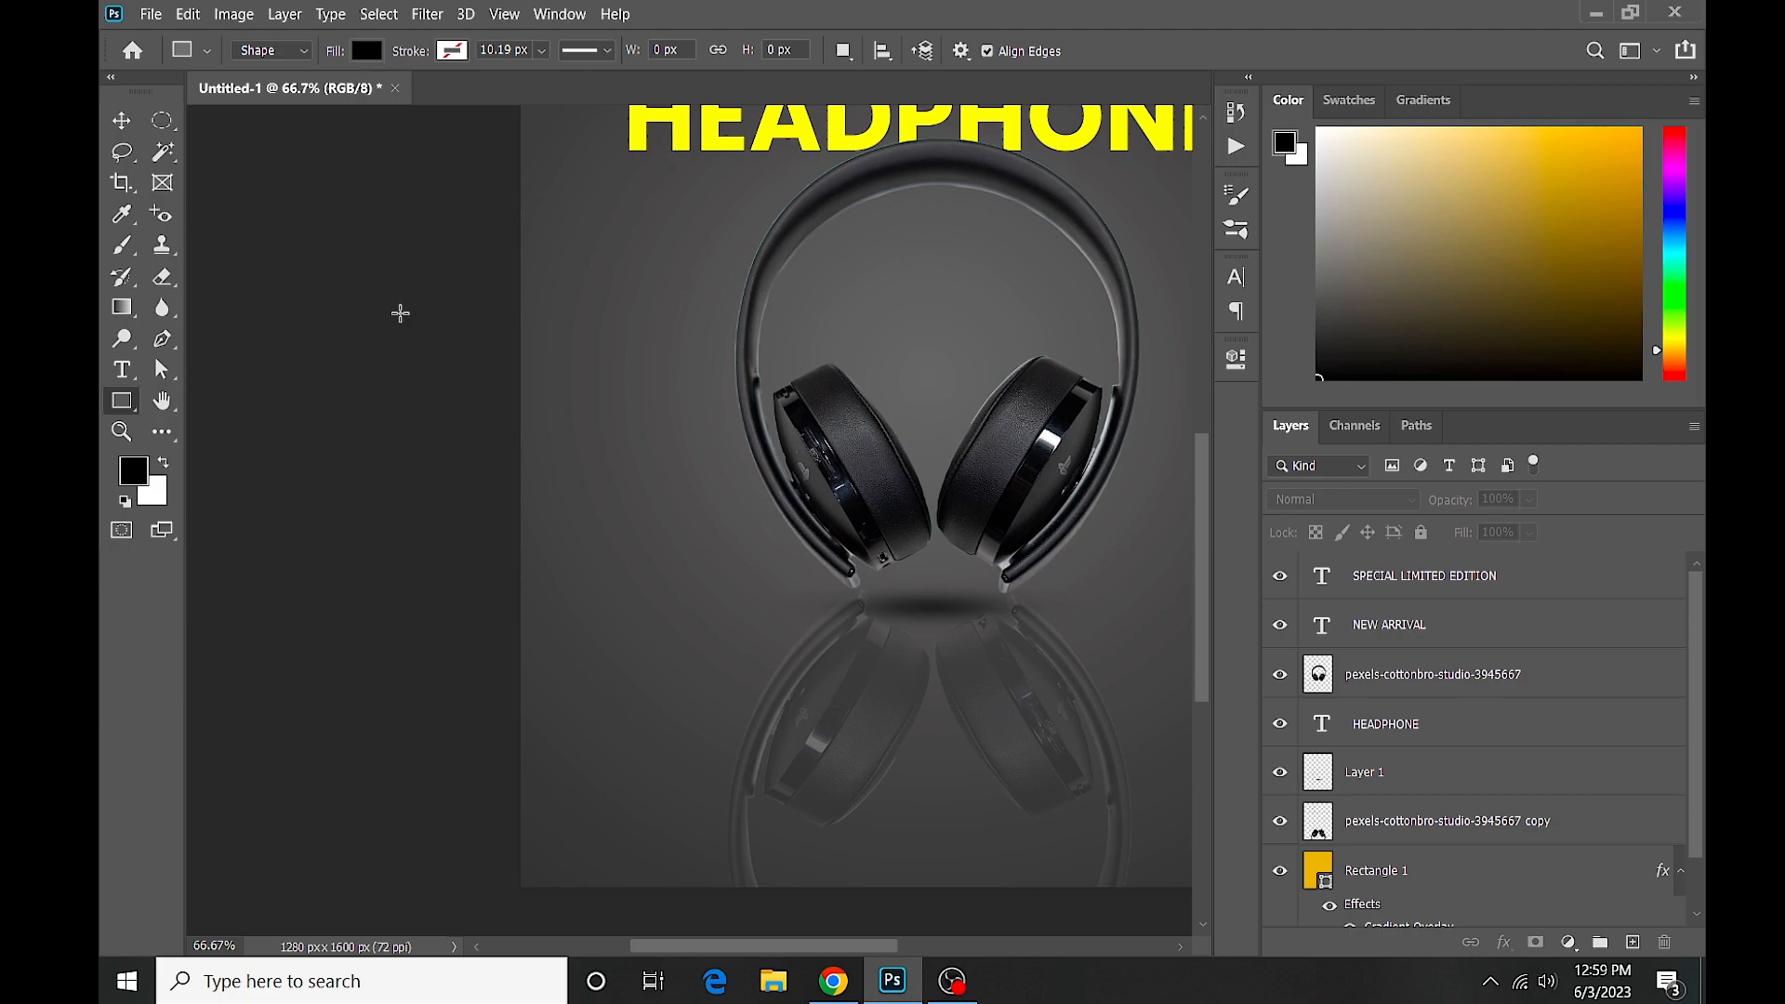
left_click(121, 213)
left_click(682, 116)
left_click(121, 369)
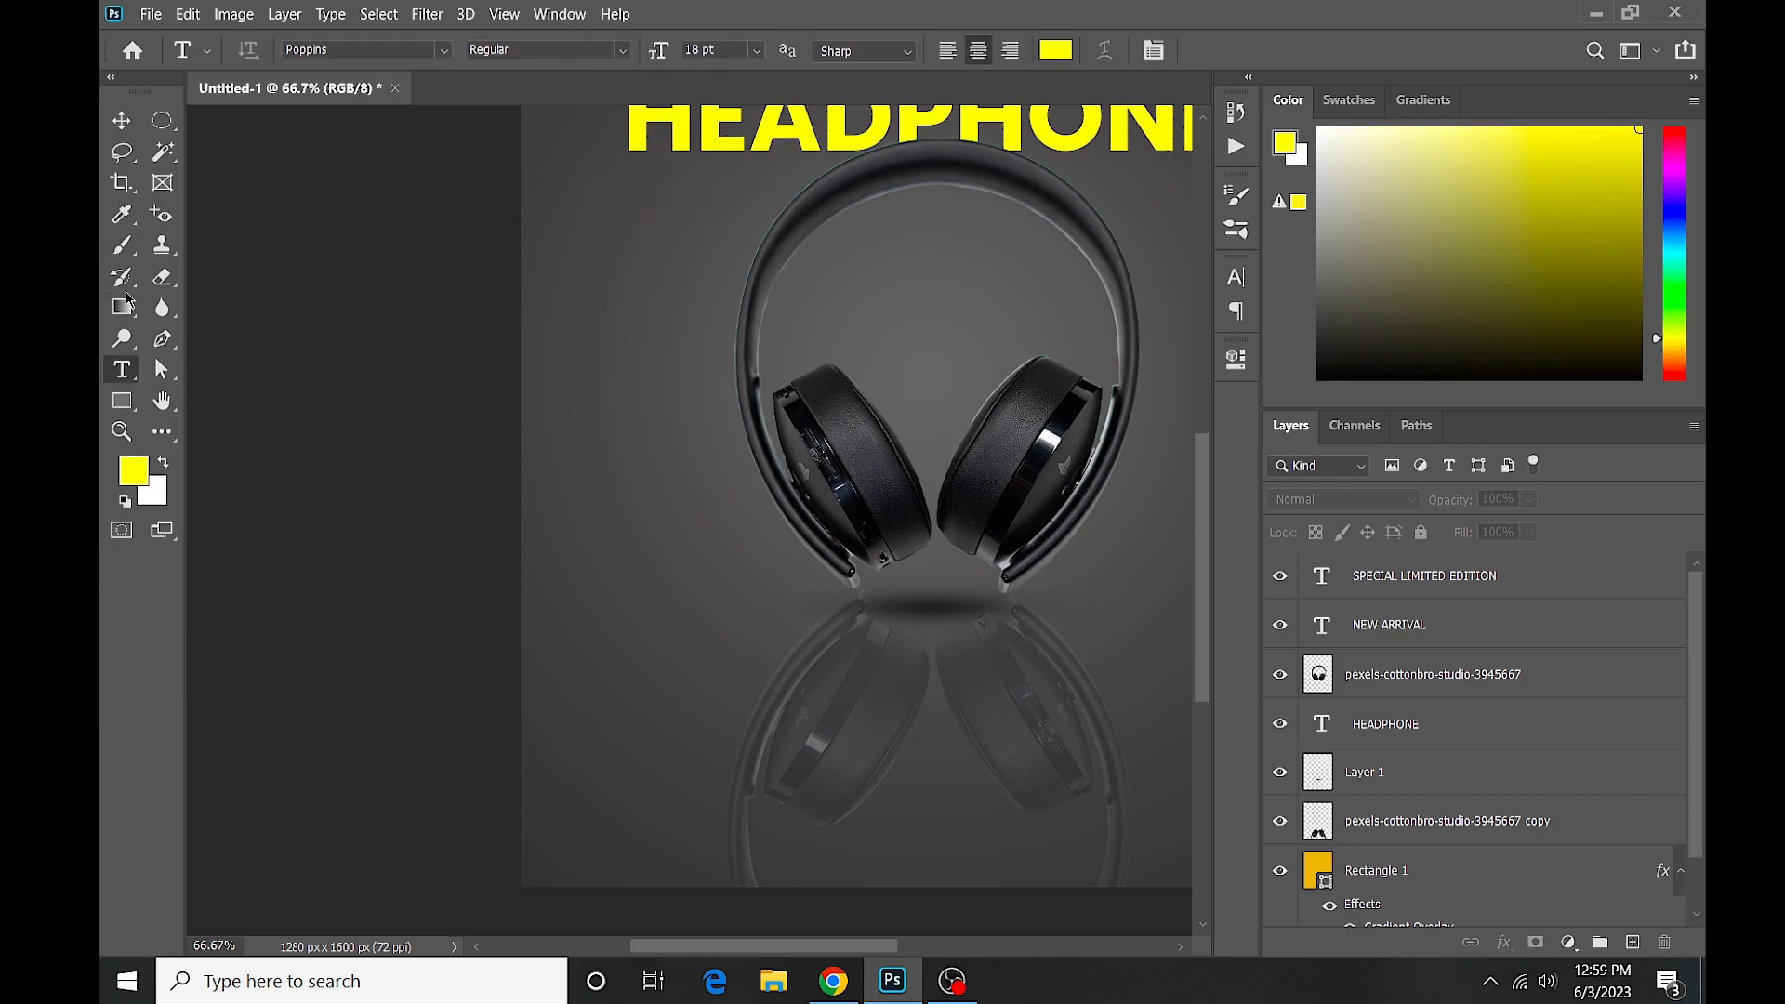
Draw a yellow rectangle about 209 × 50 px beside the left earcup and round its corners to 25 px.
left_click(121, 400)
left_click_drag(622, 521, 758, 556)
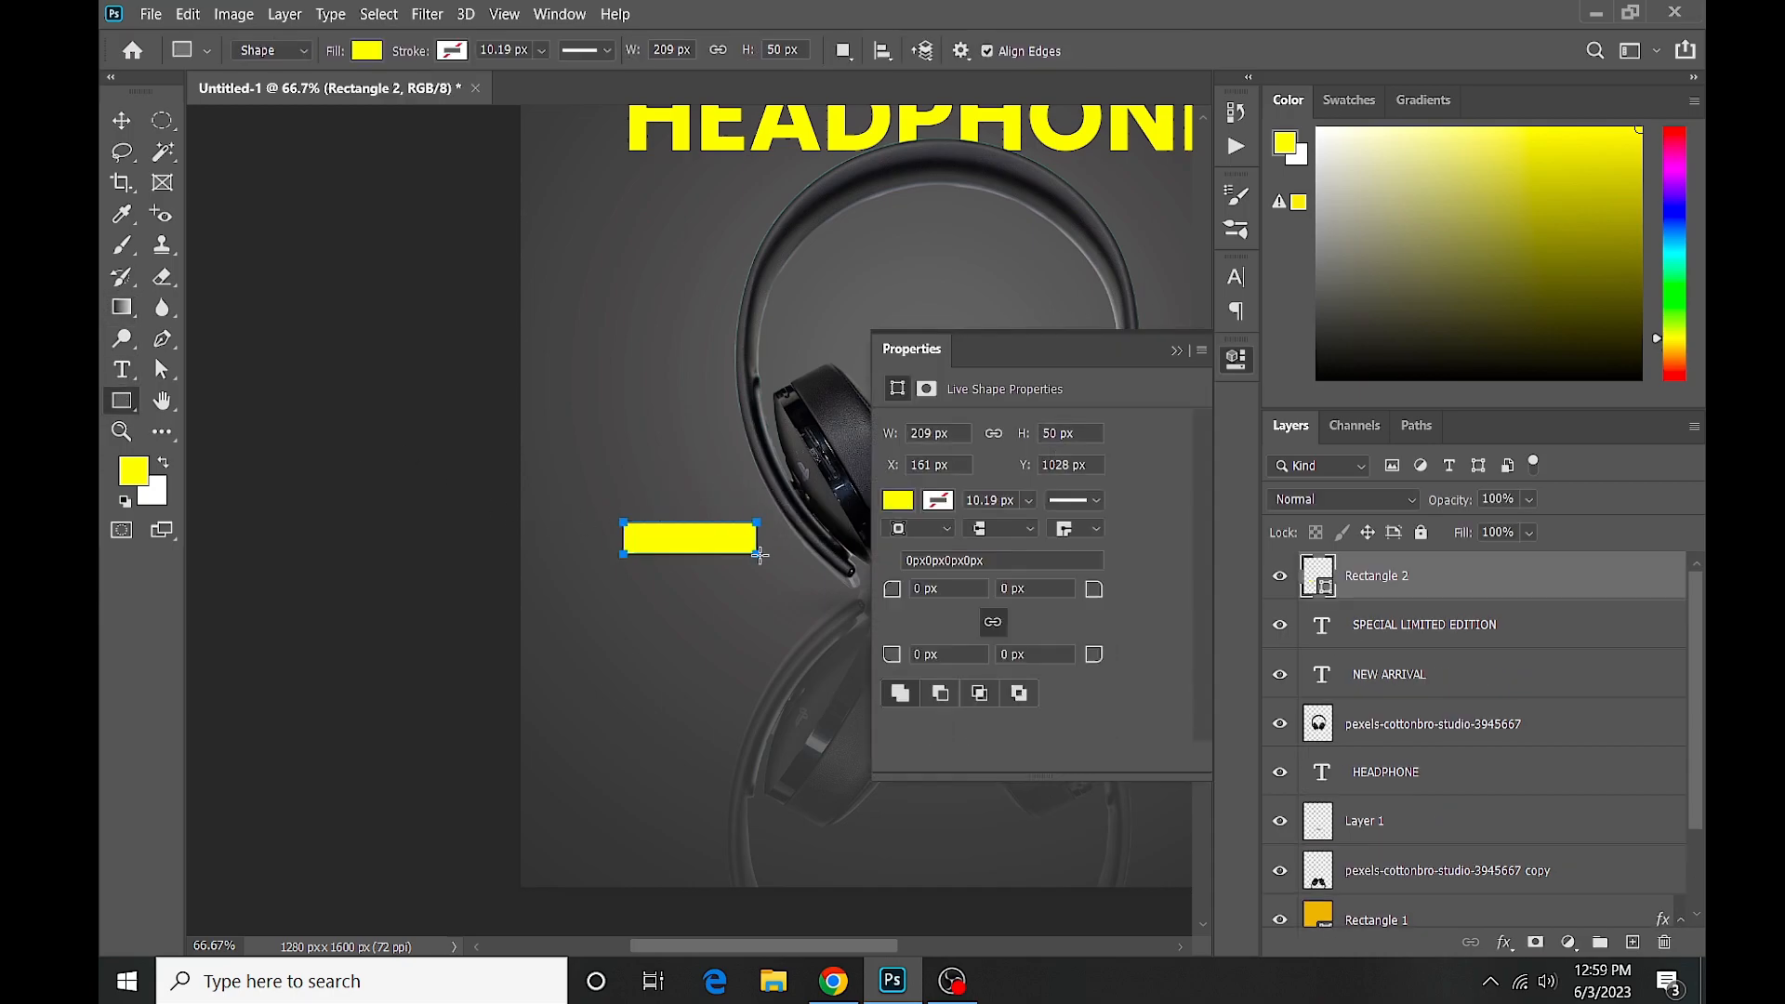
left_click_drag(899, 591, 939, 592)
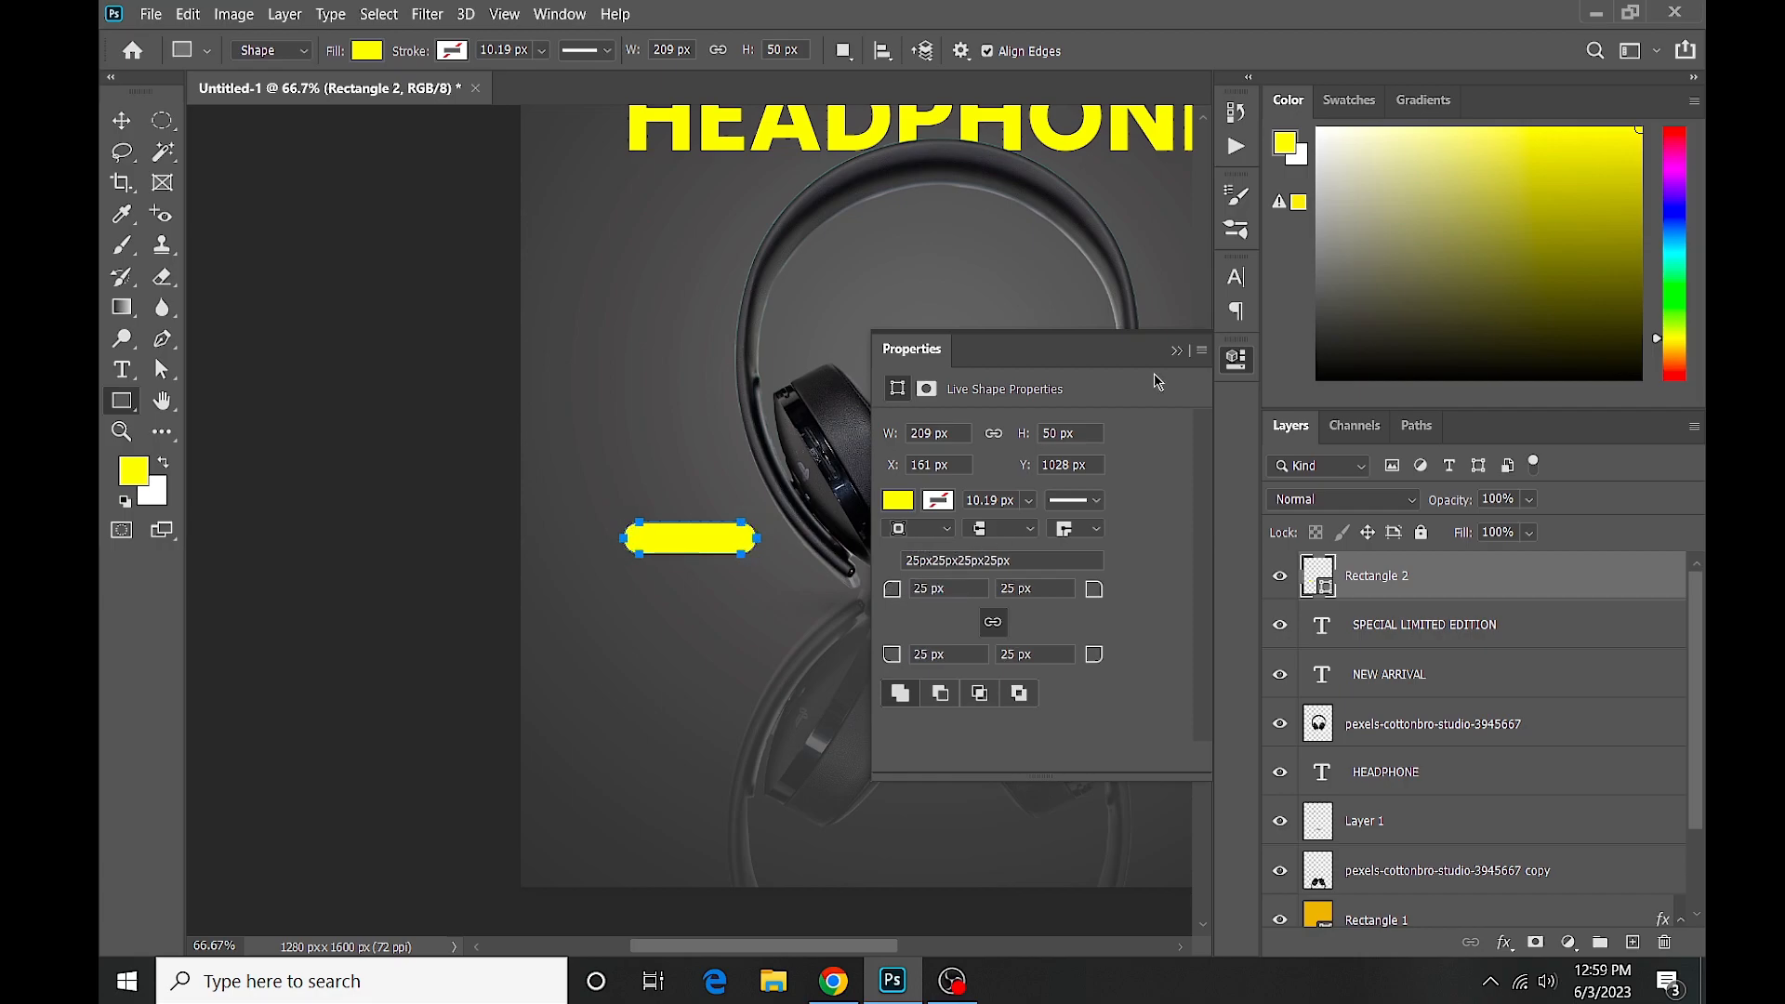
left_click(1176, 351)
left_click(119, 119)
left_click(299, 407)
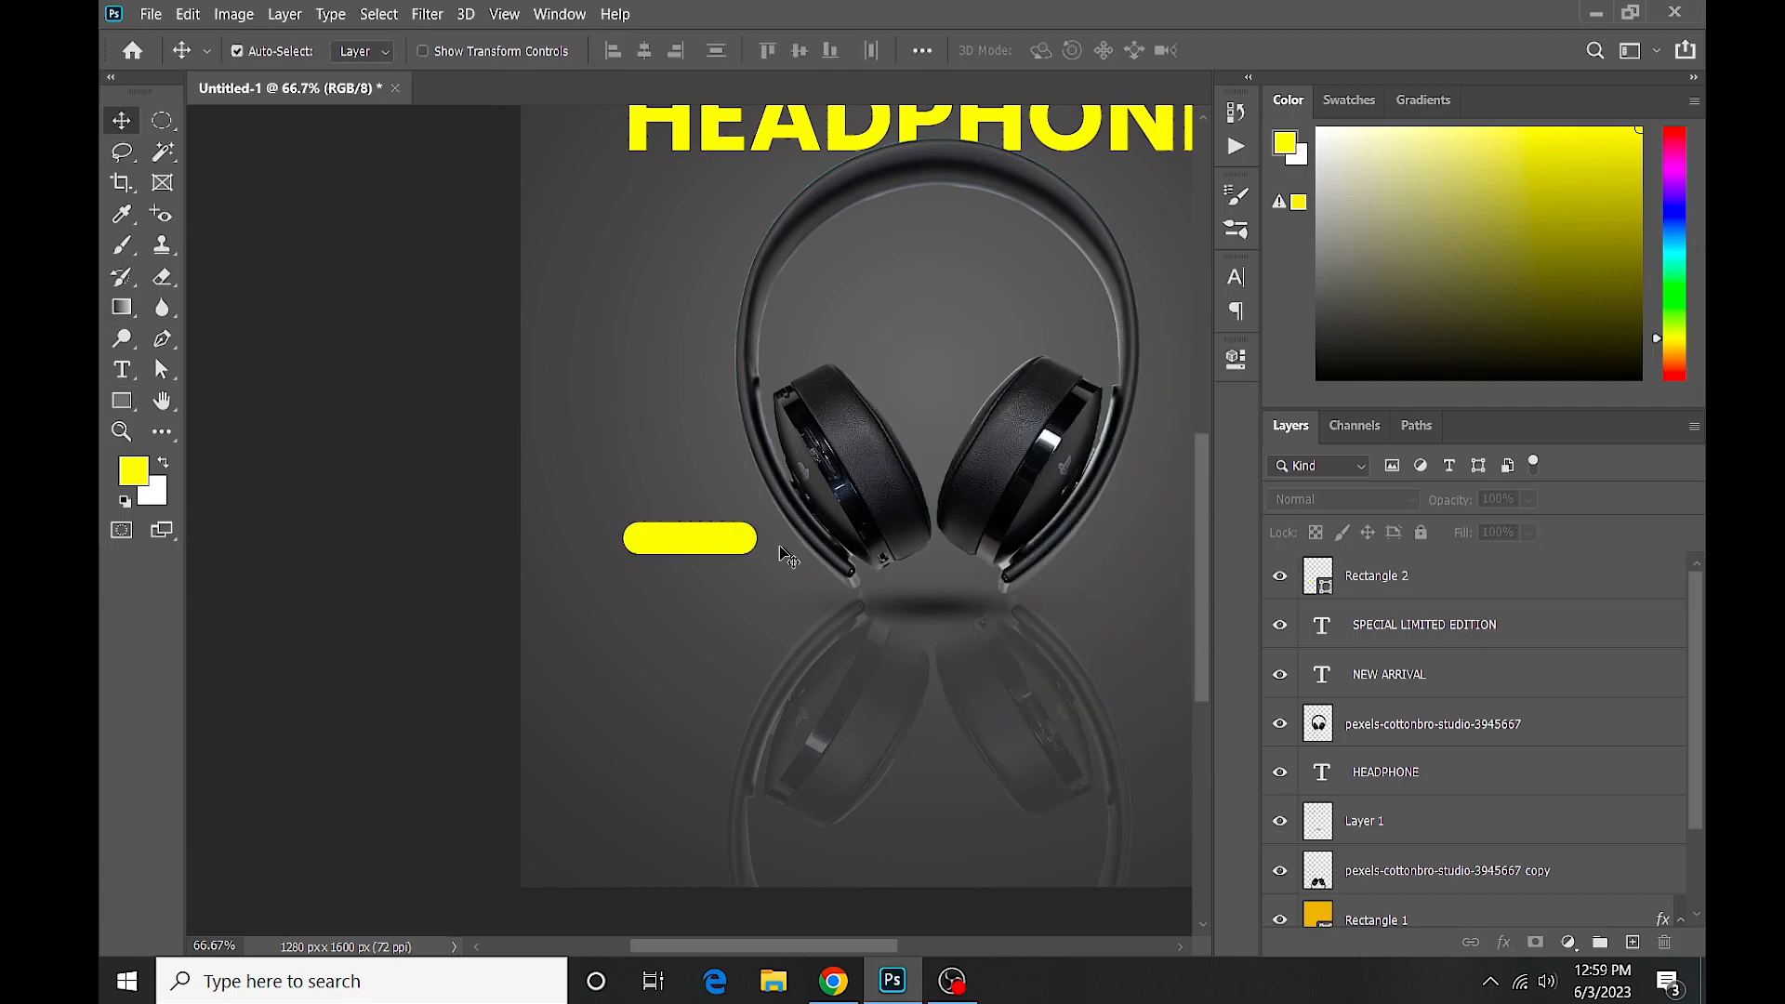
Start a new text line above the yellow rounded rectangle, coloured black (#000000) in Poppins Medium.
scroll(605, 555, "up", 2)
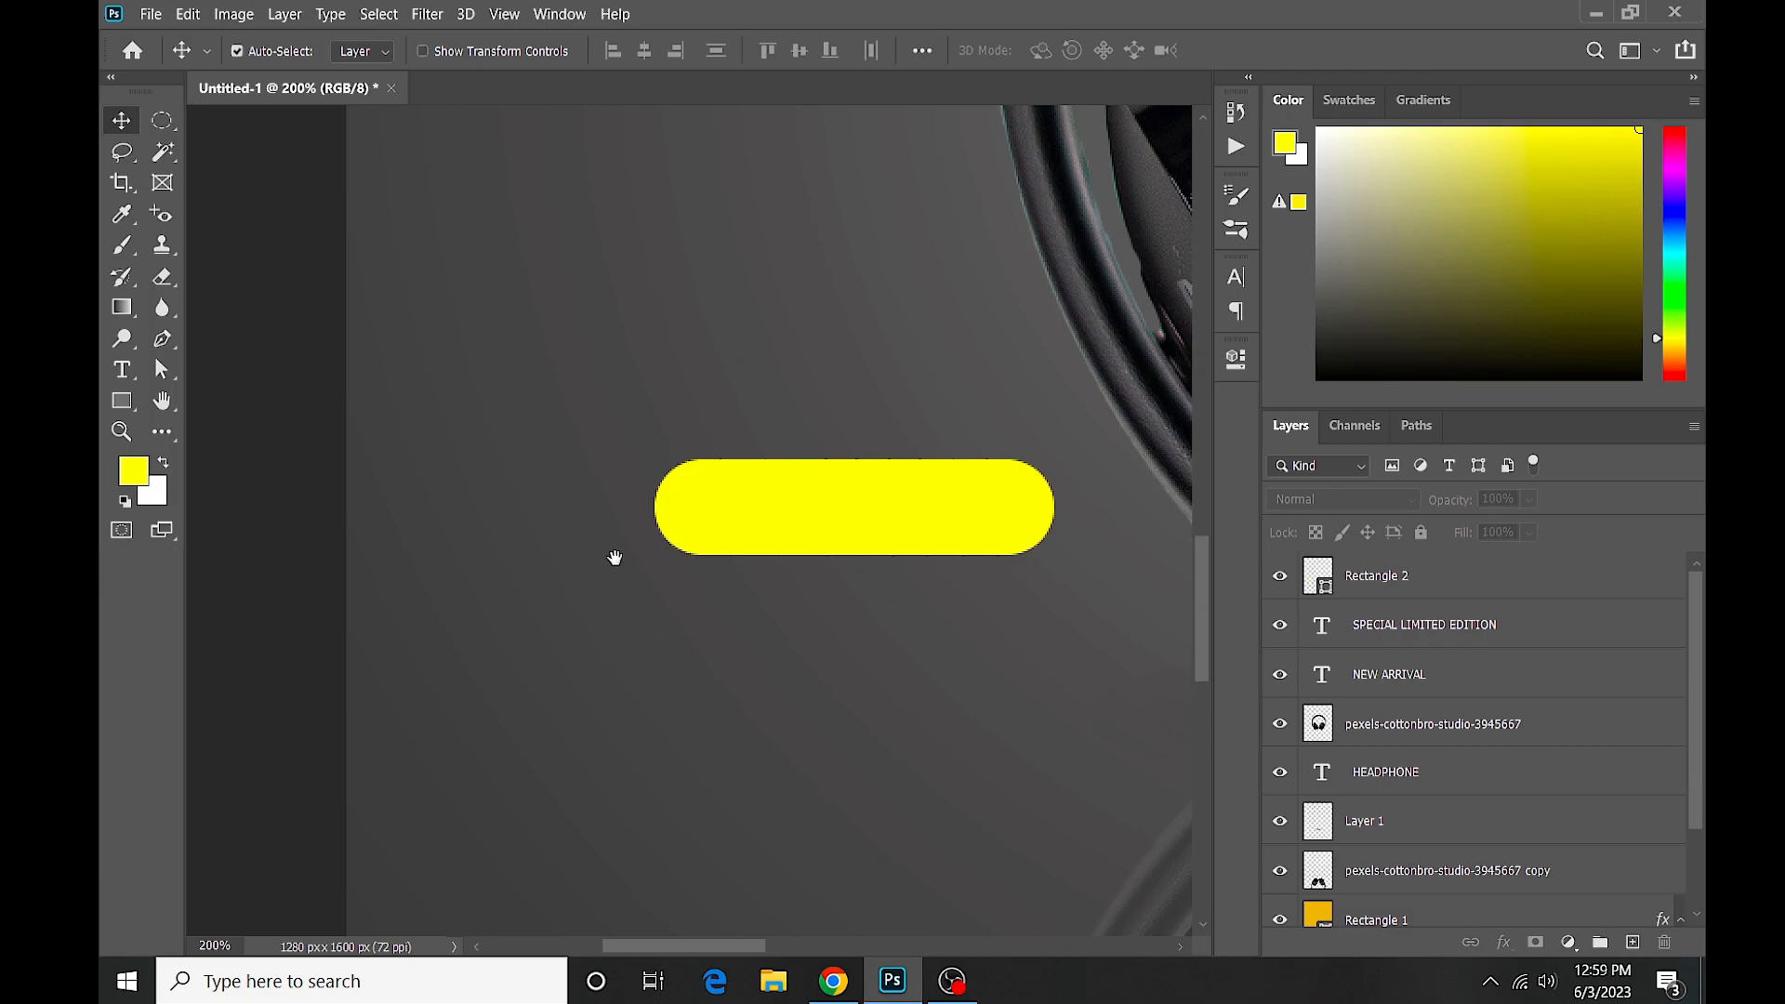
left_click(122, 369)
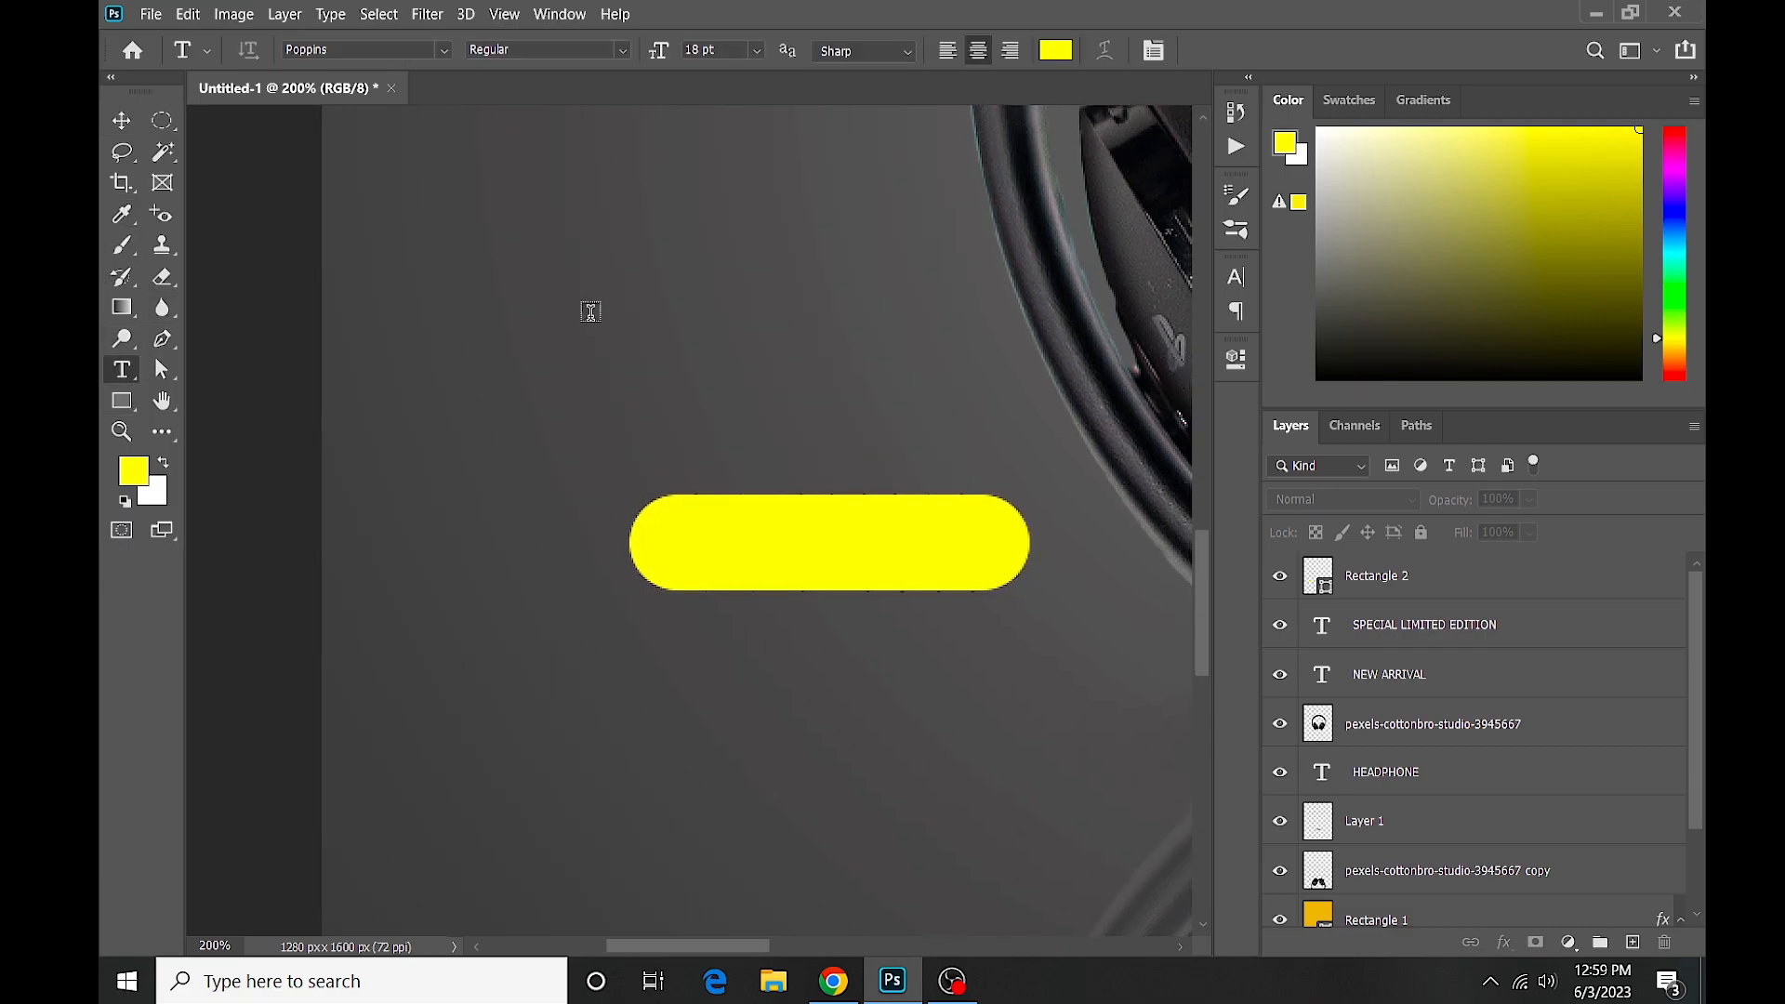
left_click(590, 307)
left_click(1056, 51)
type("000000")
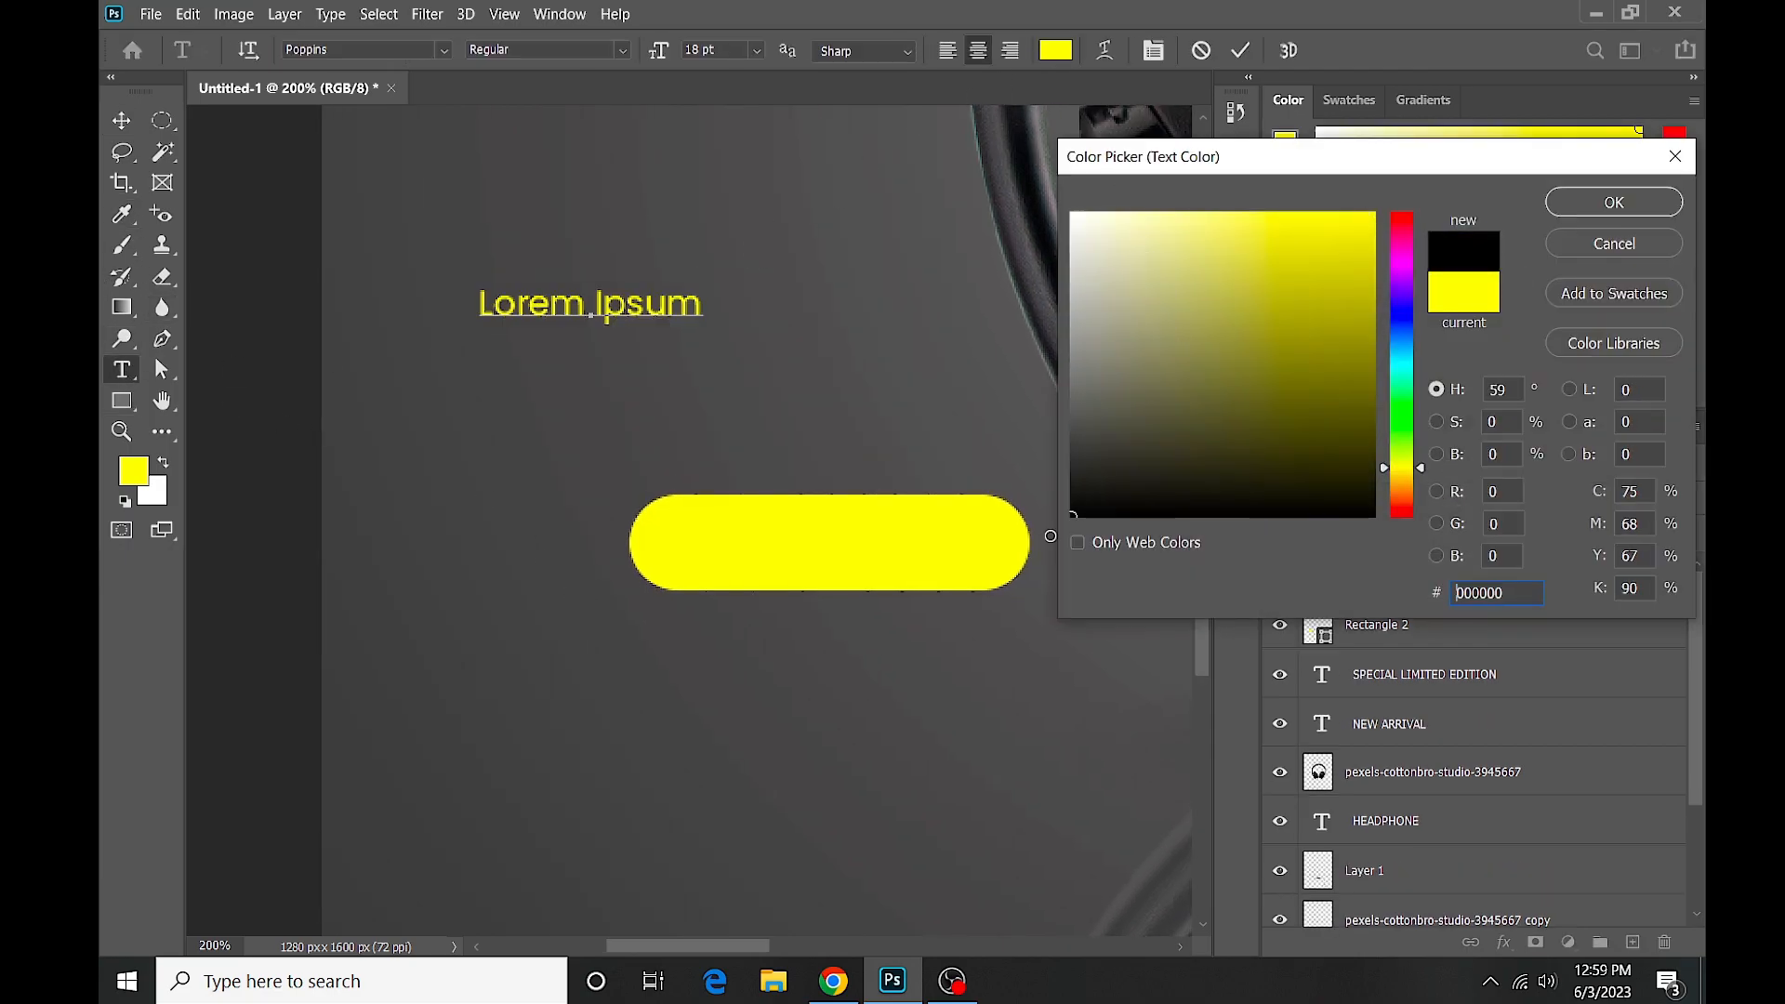
left_click(1614, 199)
left_click(622, 49)
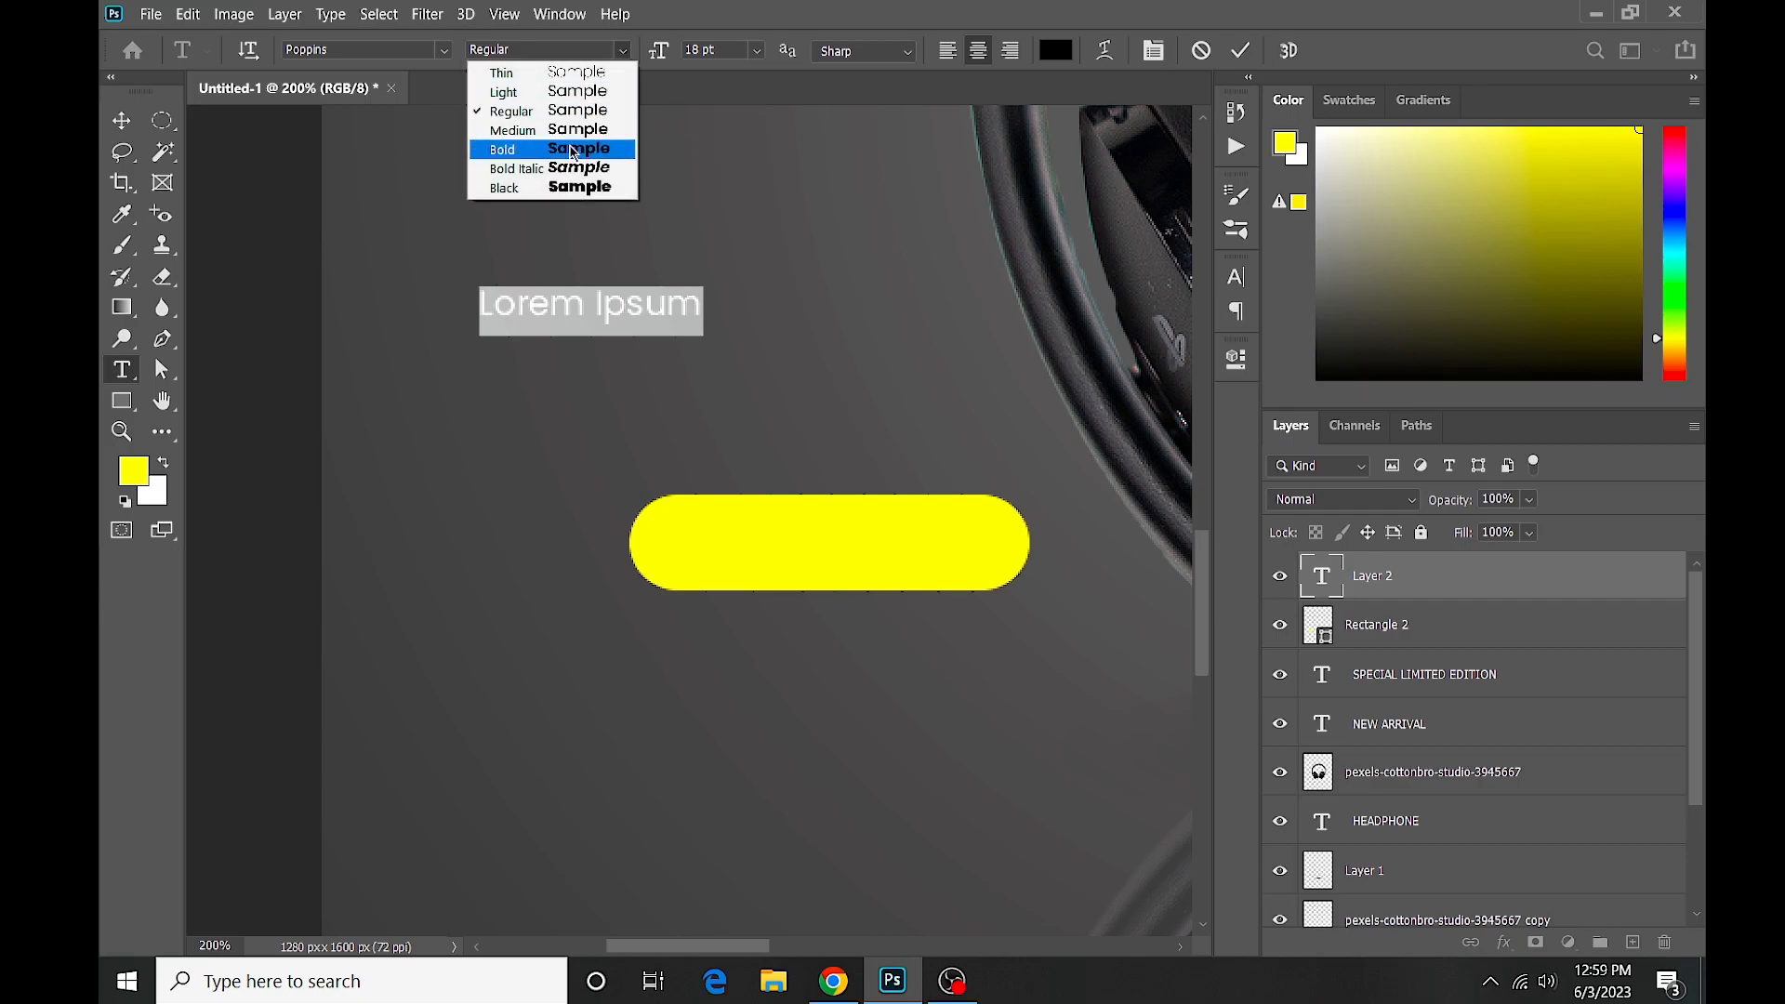
left_click(521, 126)
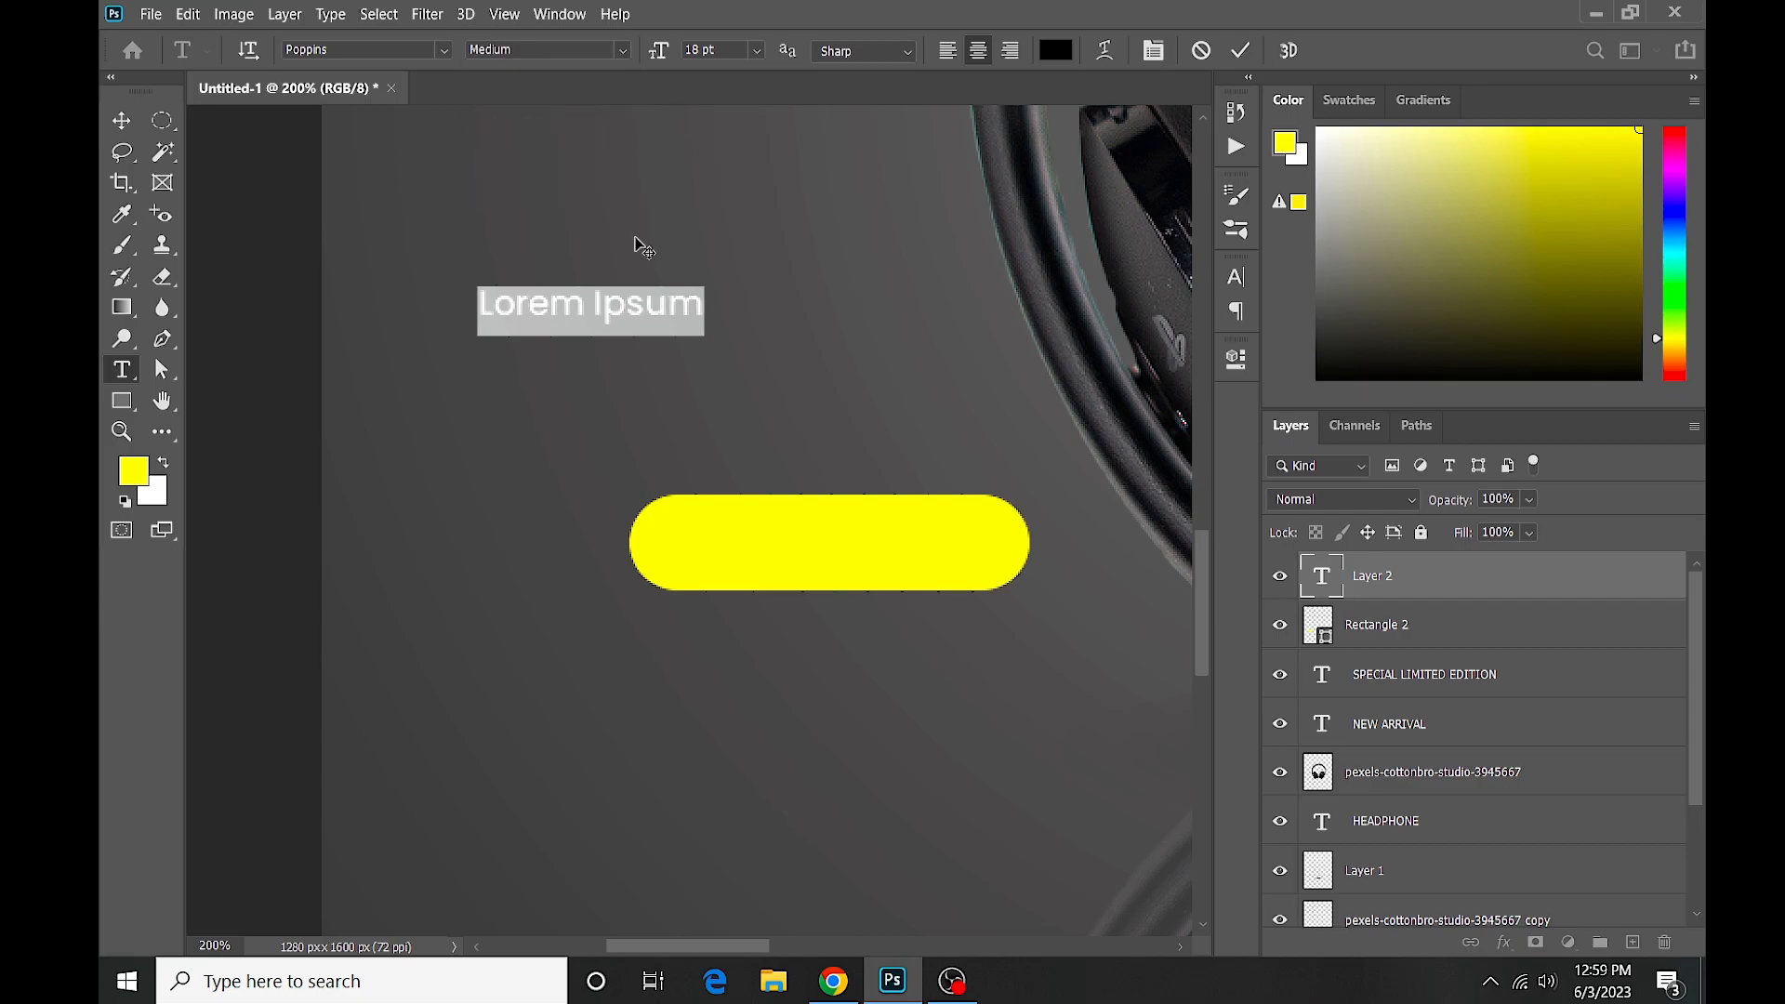
Enter ORDER NOW as the new text and place it in the middle of the yellow rounded rectangle.
type("ORDER NOW")
left_click(120, 122)
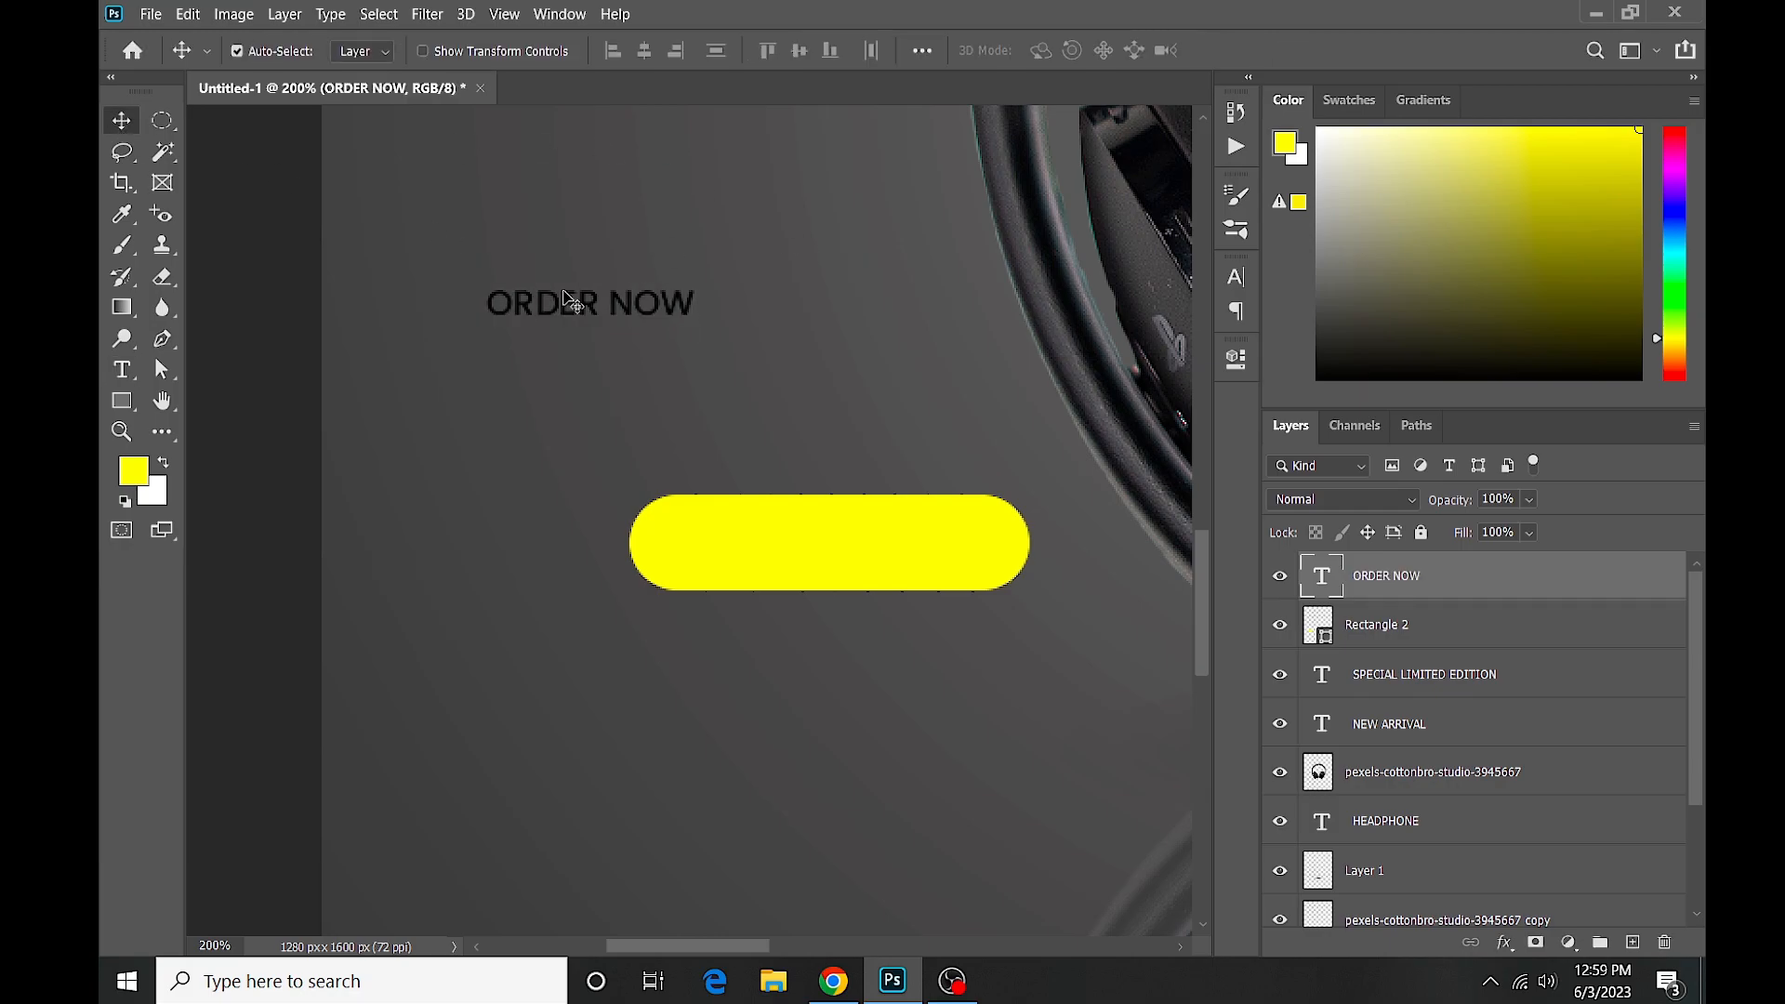
left_click_drag(595, 316, 828, 553)
Change the ORDER NOW text's font style to Bold.
left_click(122, 370)
left_click(623, 49)
left_click(600, 149)
left_click(122, 122)
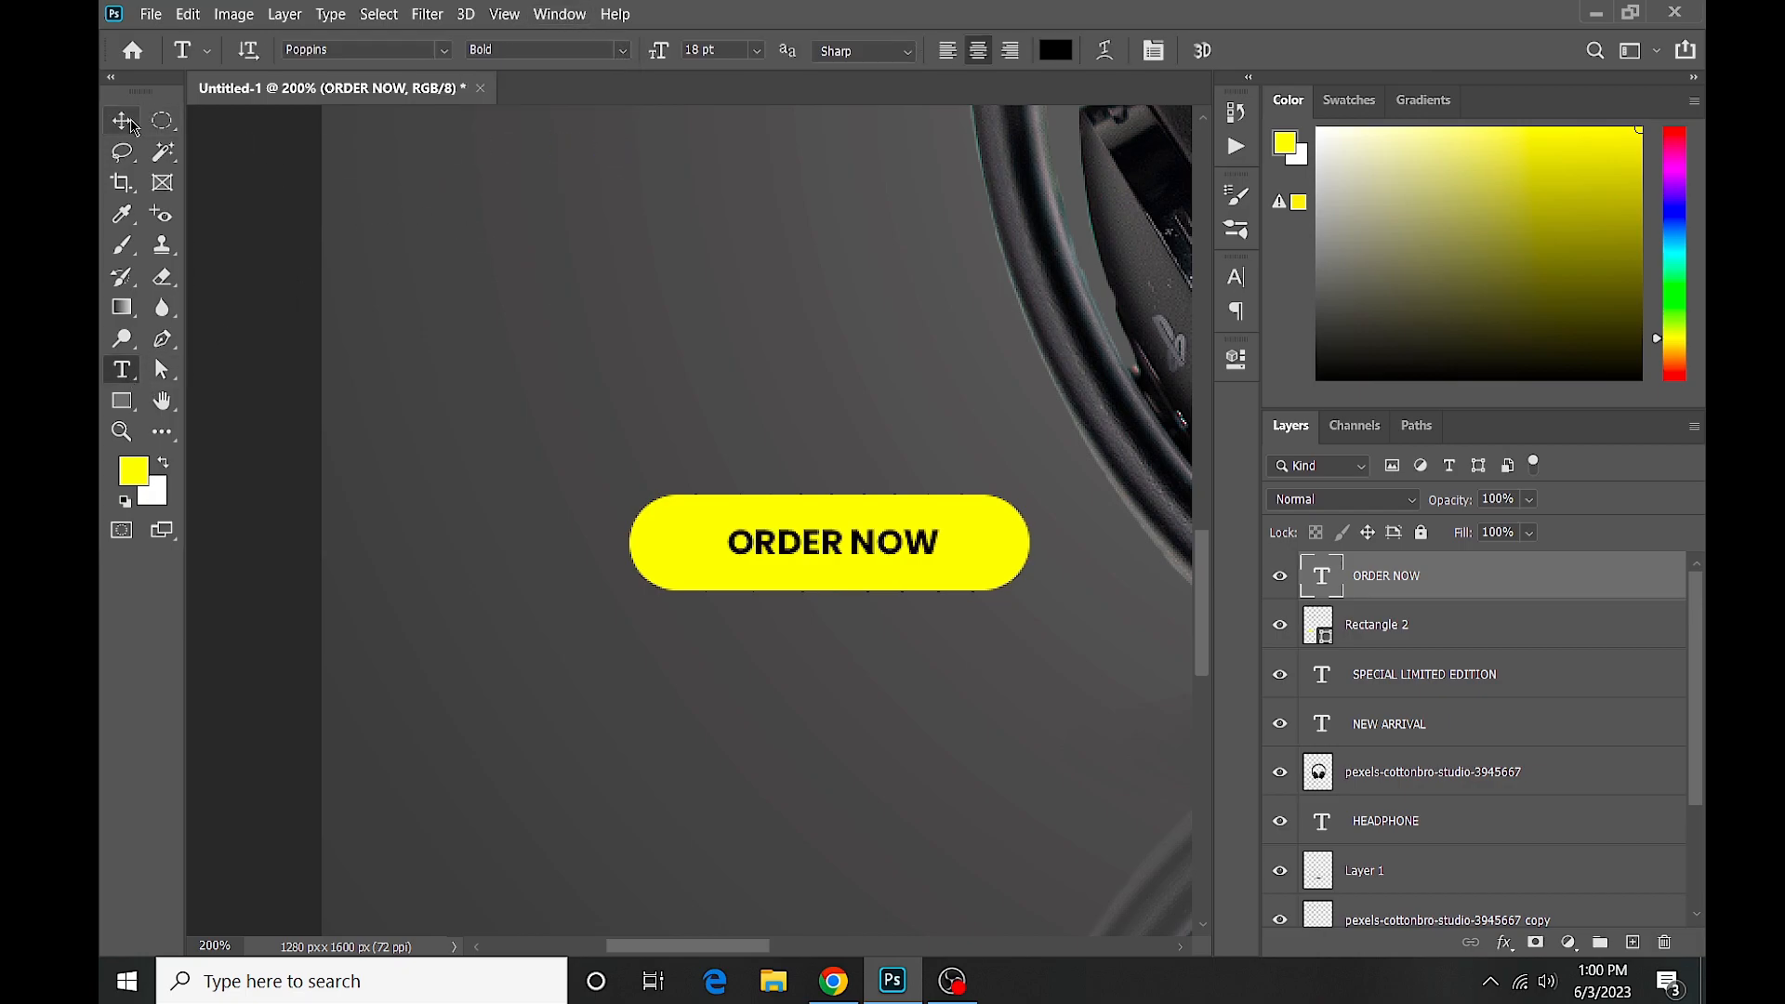
Enlarge the ORDER NOW text proportionally to about 129% within the yellow button.
key("ctrl+t")
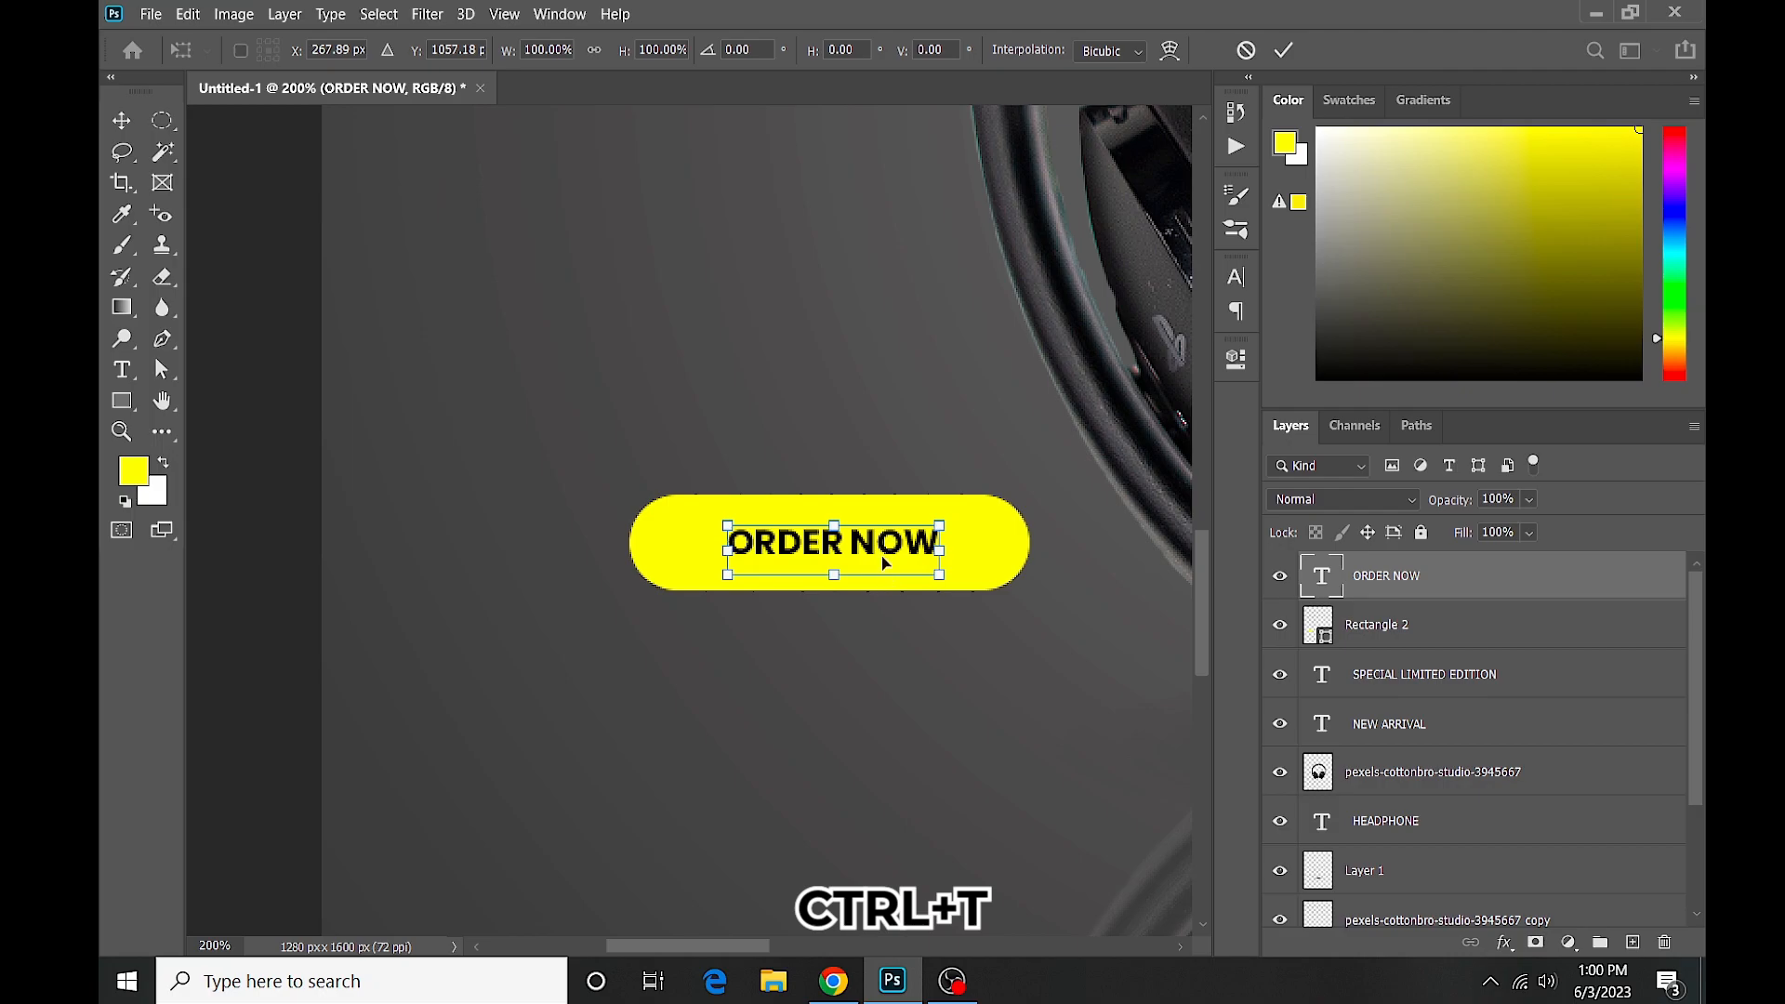
left_click_drag(945, 581, 976, 591)
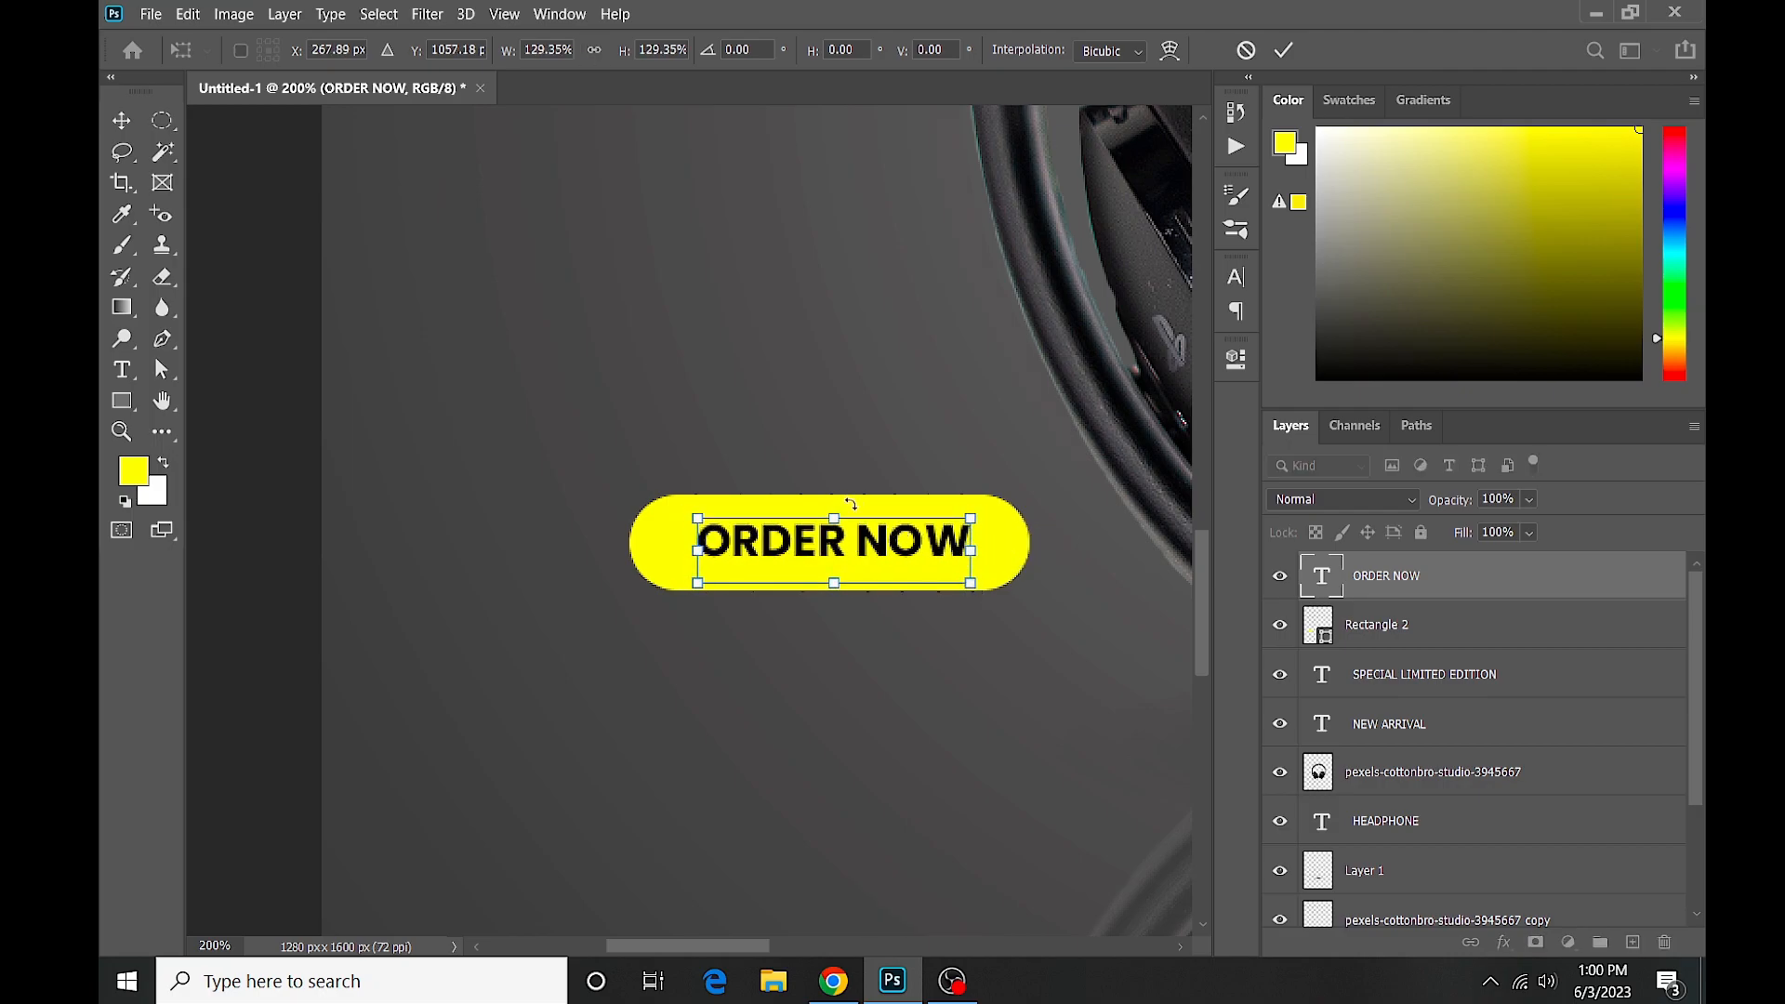
left_click(1284, 51)
Align the ORDER NOW text and the yellow rounded rectangle on their horizontal and vertical centres.
left_click(835, 550)
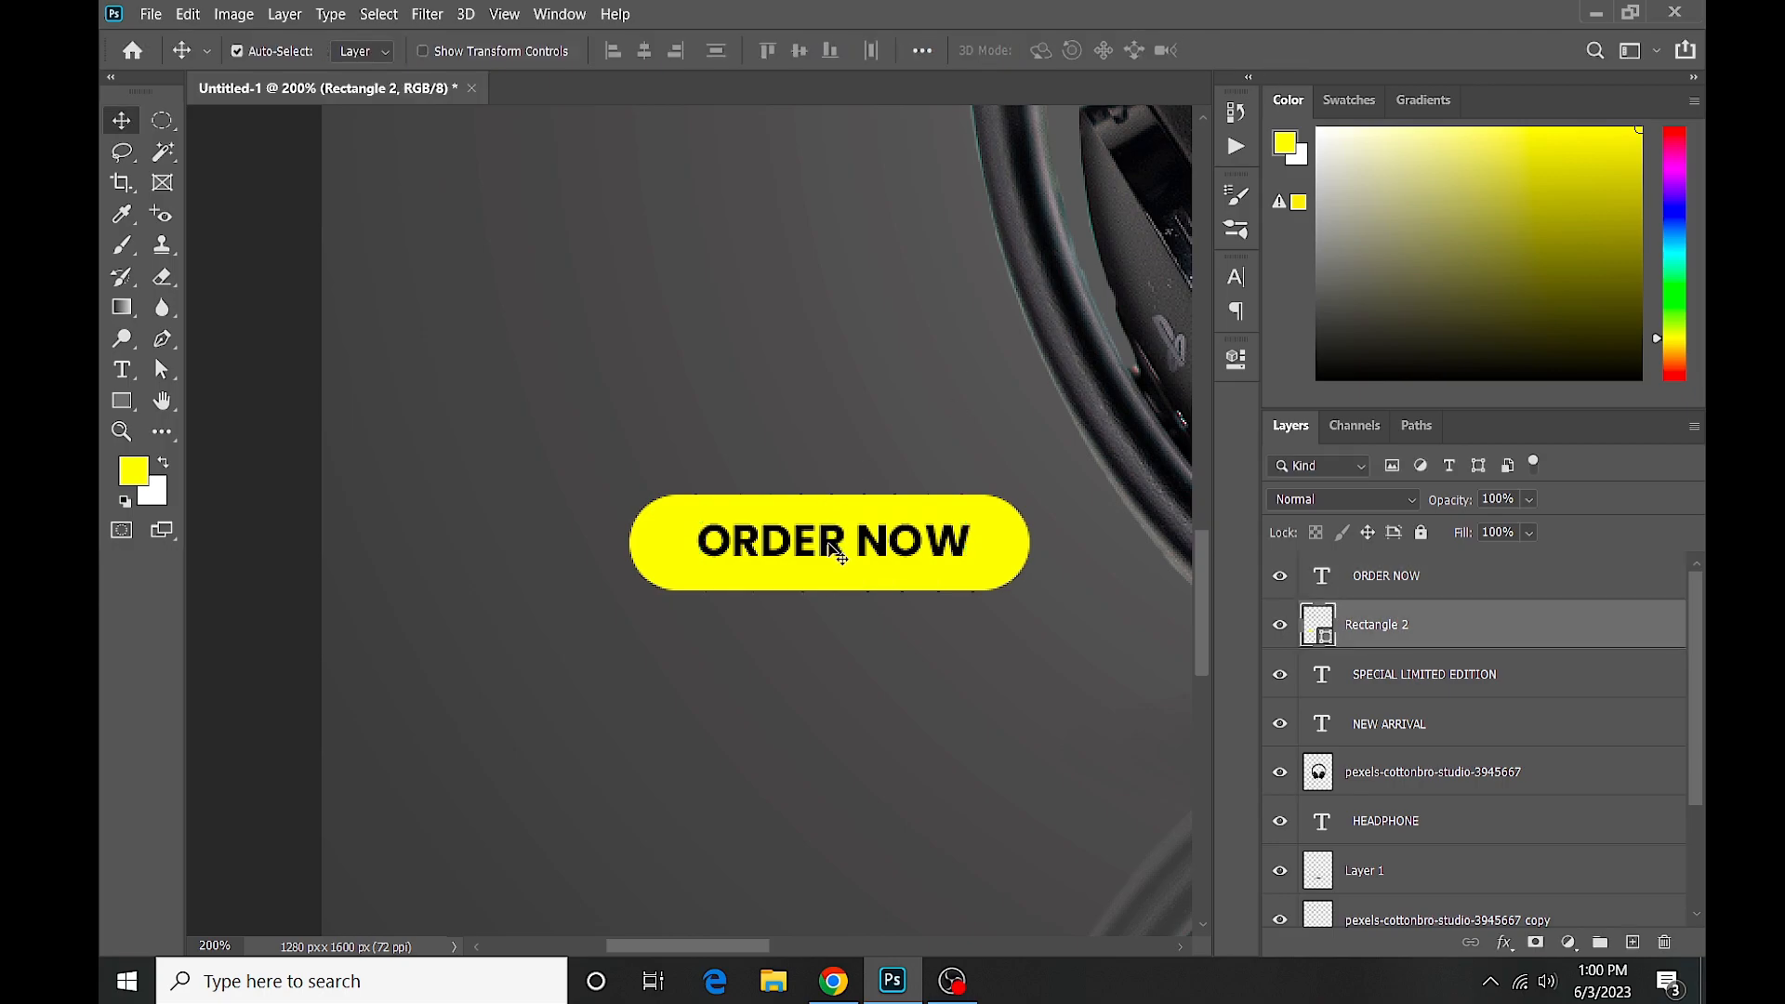
left_click(835, 550, "shift")
left_click(645, 50)
left_click(799, 50)
left_click(825, 214)
Draw a rectangle about 231 × 71 px around the ORDER NOW button with a yellow stroke and no fill.
scroll(829, 239, "down", 2)
left_click_drag(493, 363, 437, 446)
scroll(822, 365, "up", 4)
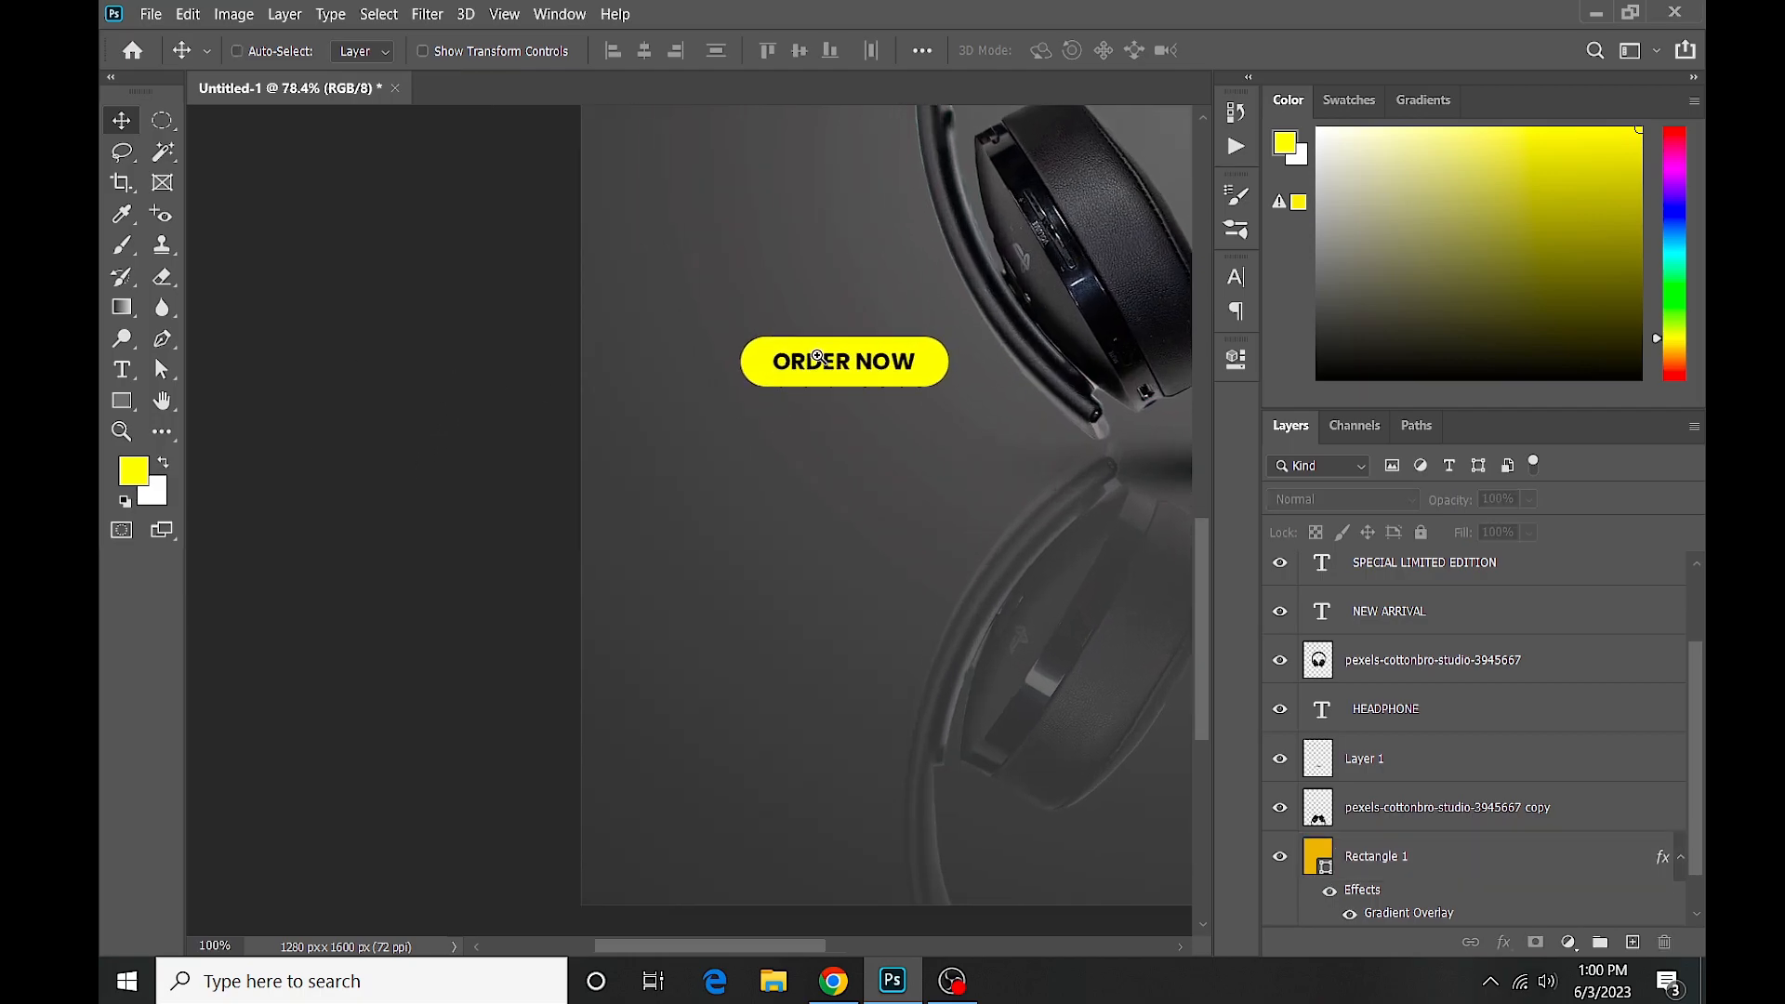
left_click(122, 400)
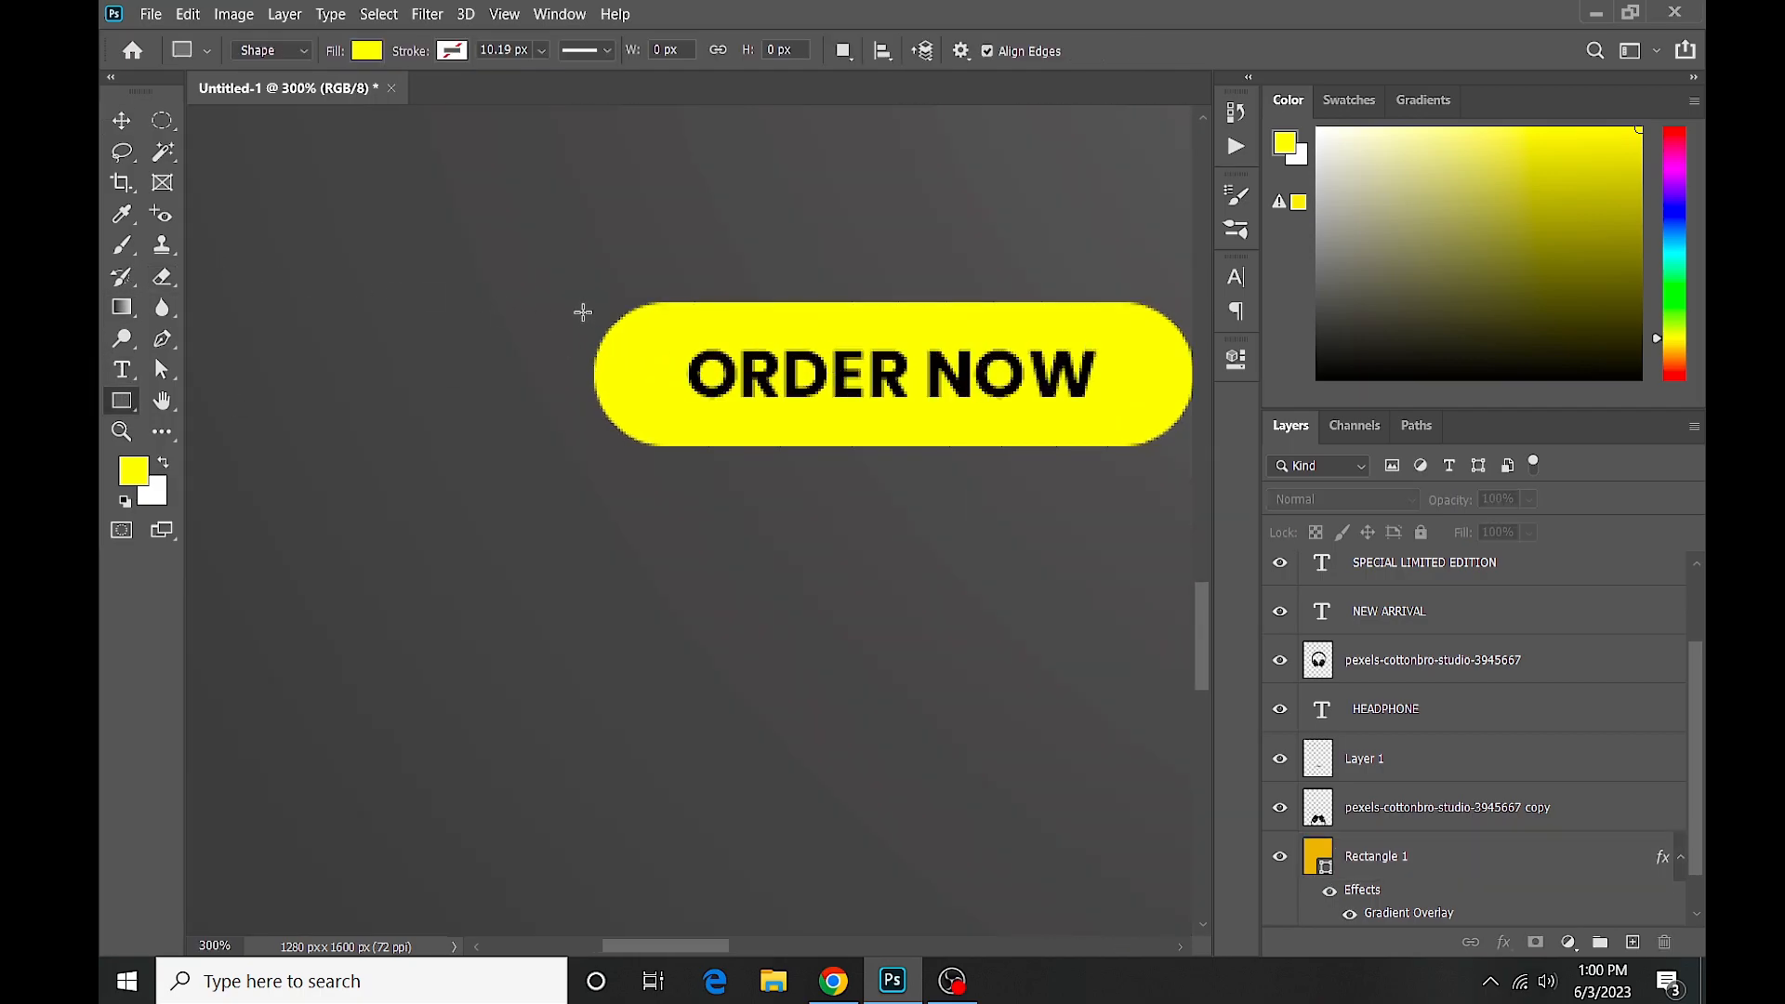
left_click_drag(566, 279, 1176, 481)
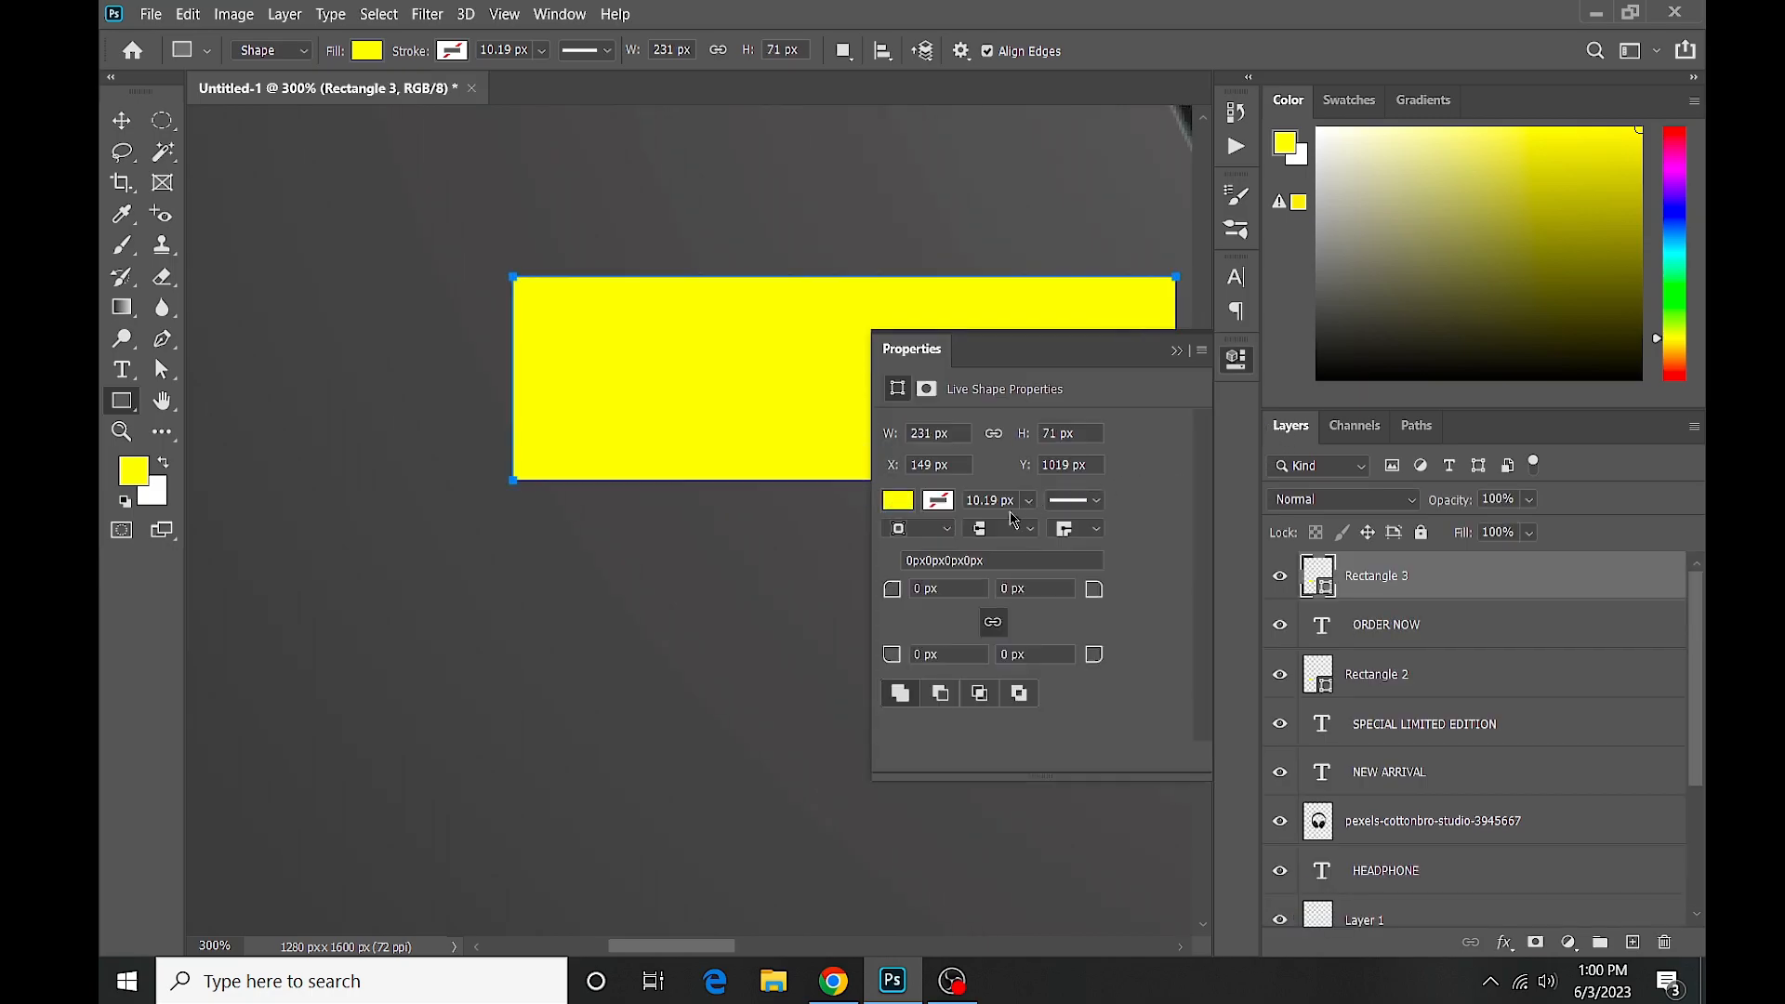
left_click(939, 501)
left_click(924, 623)
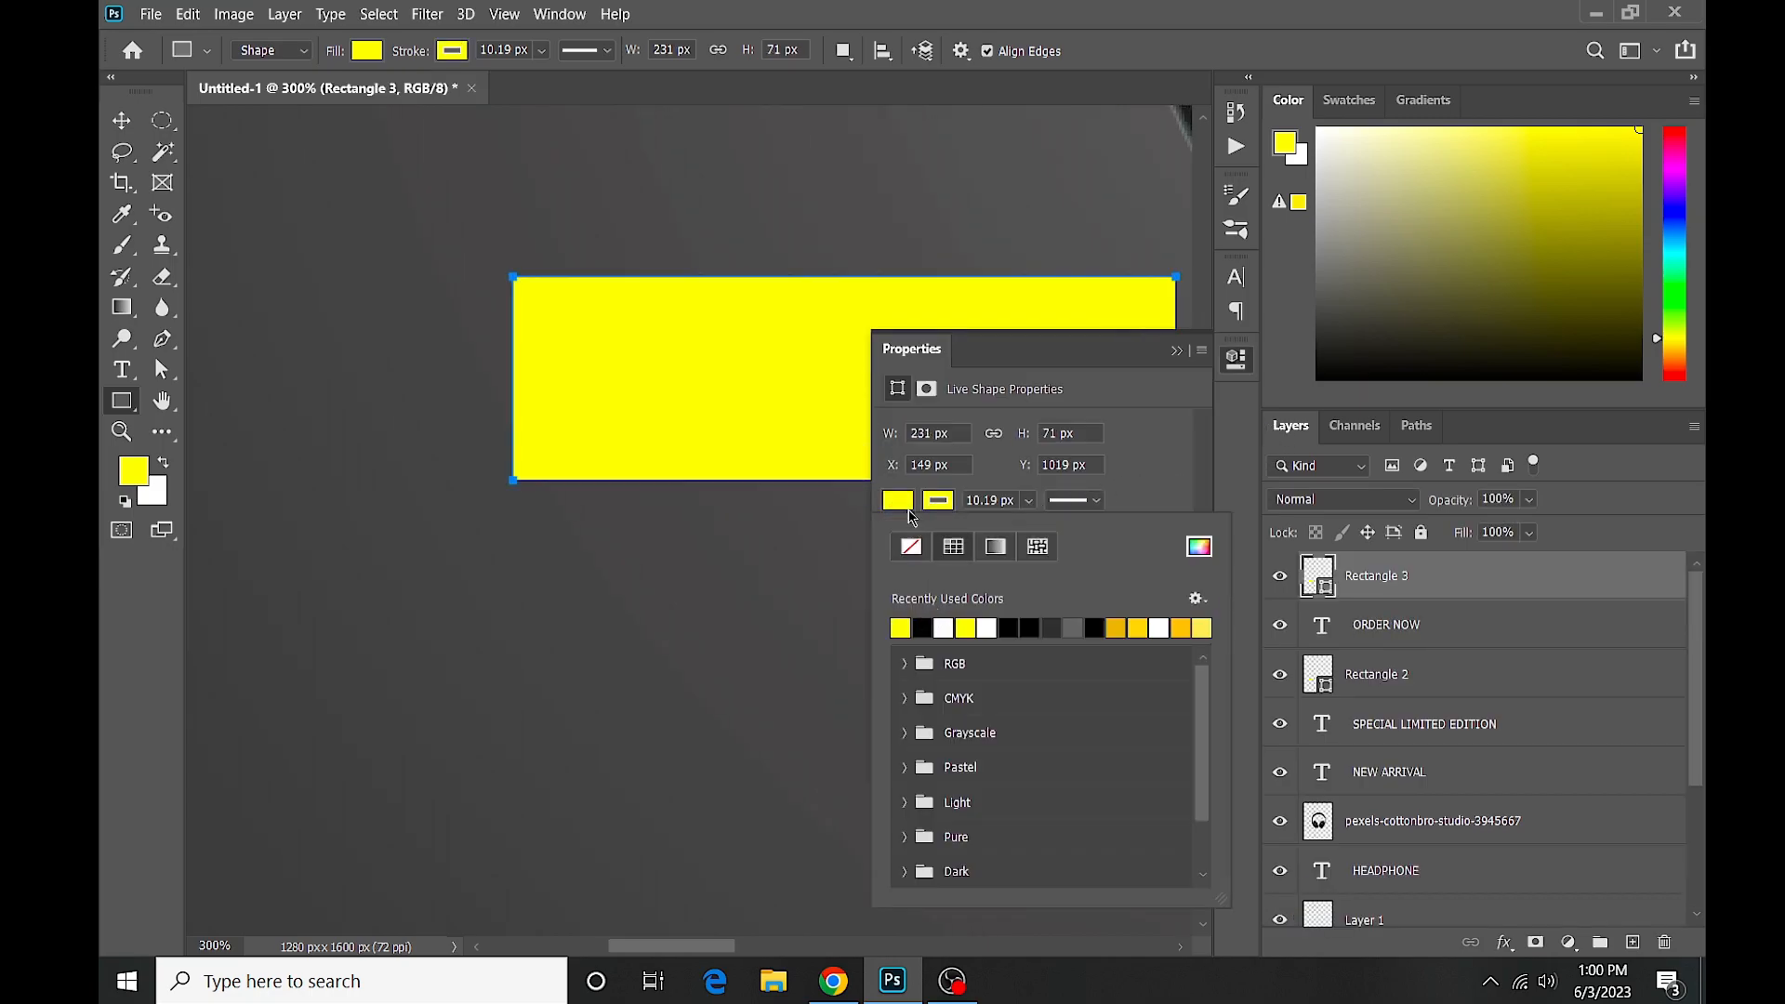
left_click(910, 546)
left_click(1175, 351)
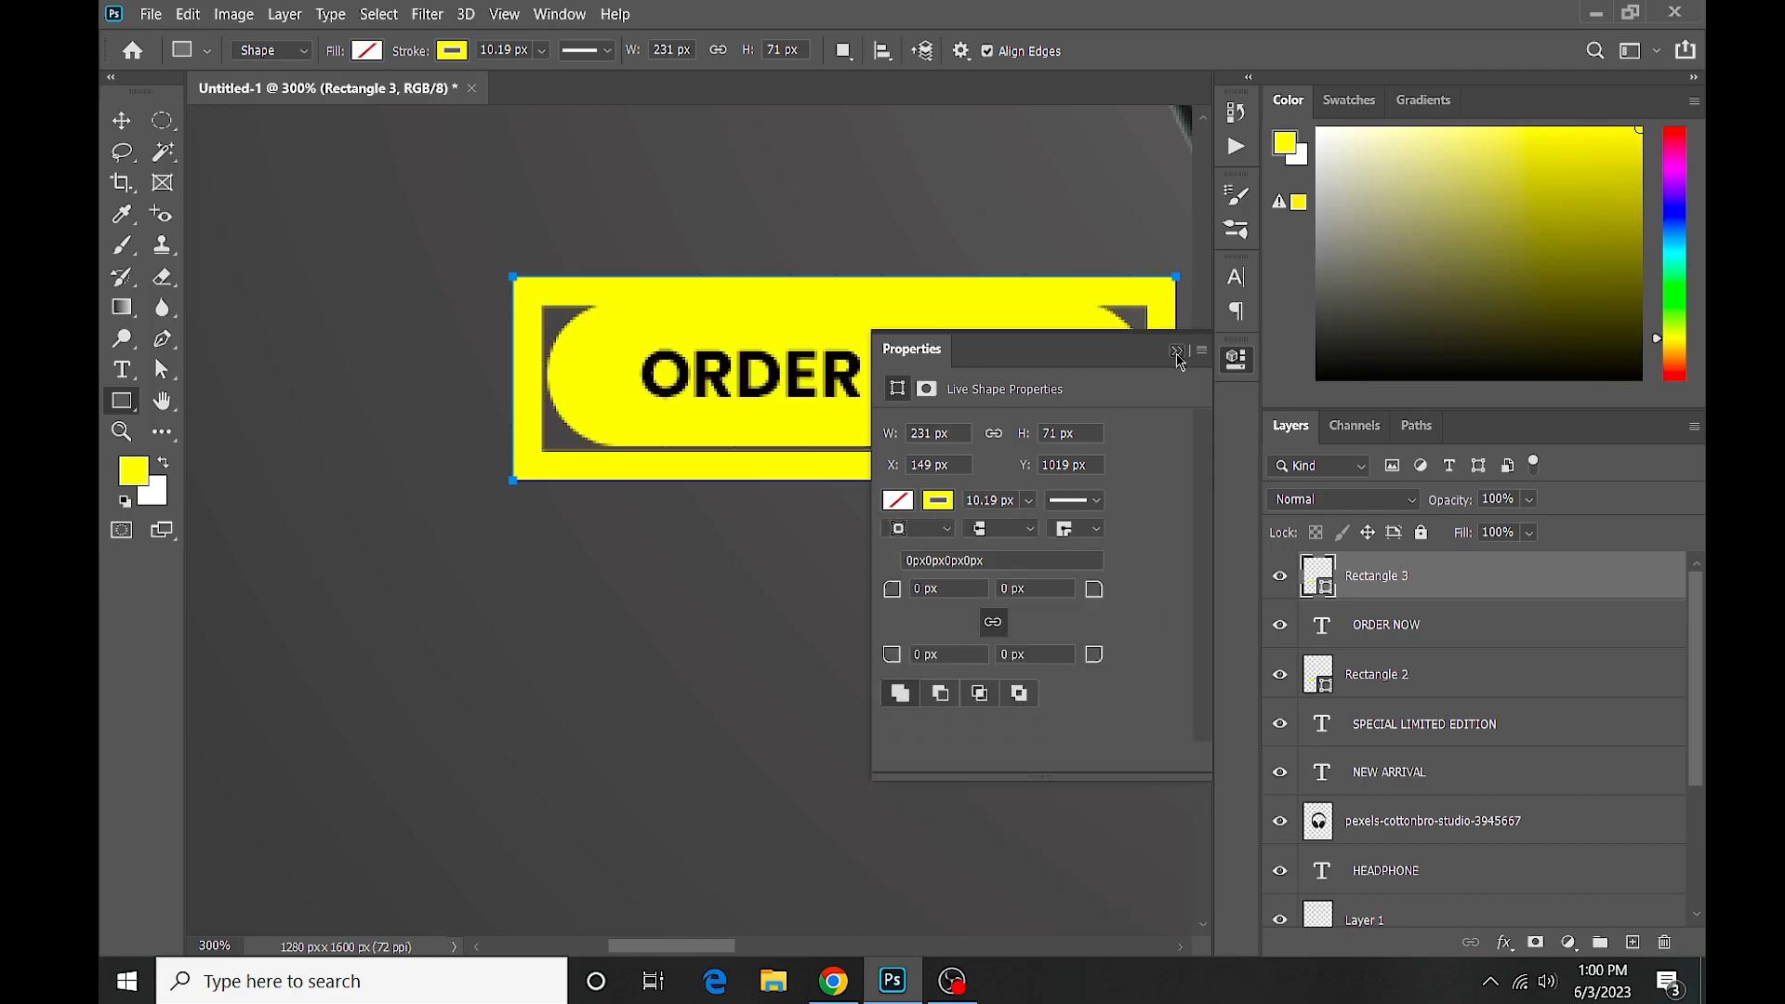
left_click(1175, 351)
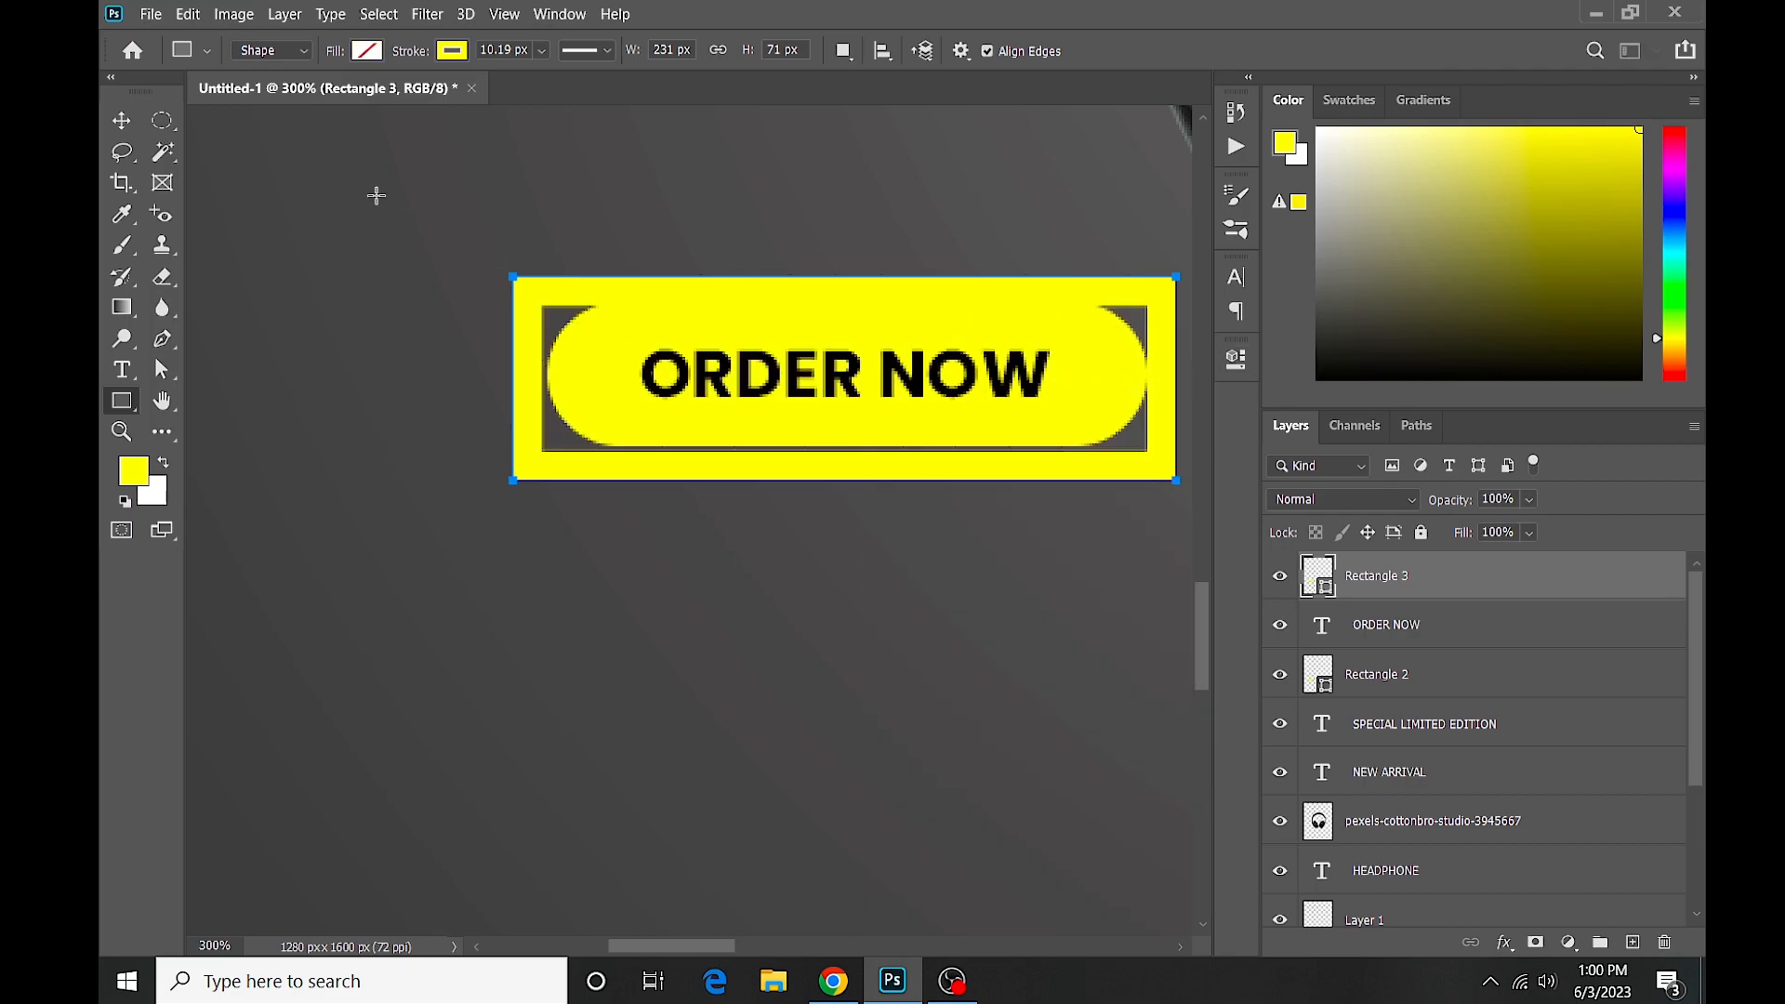
Round the outline rectangle's corners to 35.5 px and set its stroke width to about 2.5 px.
left_click(566, 14)
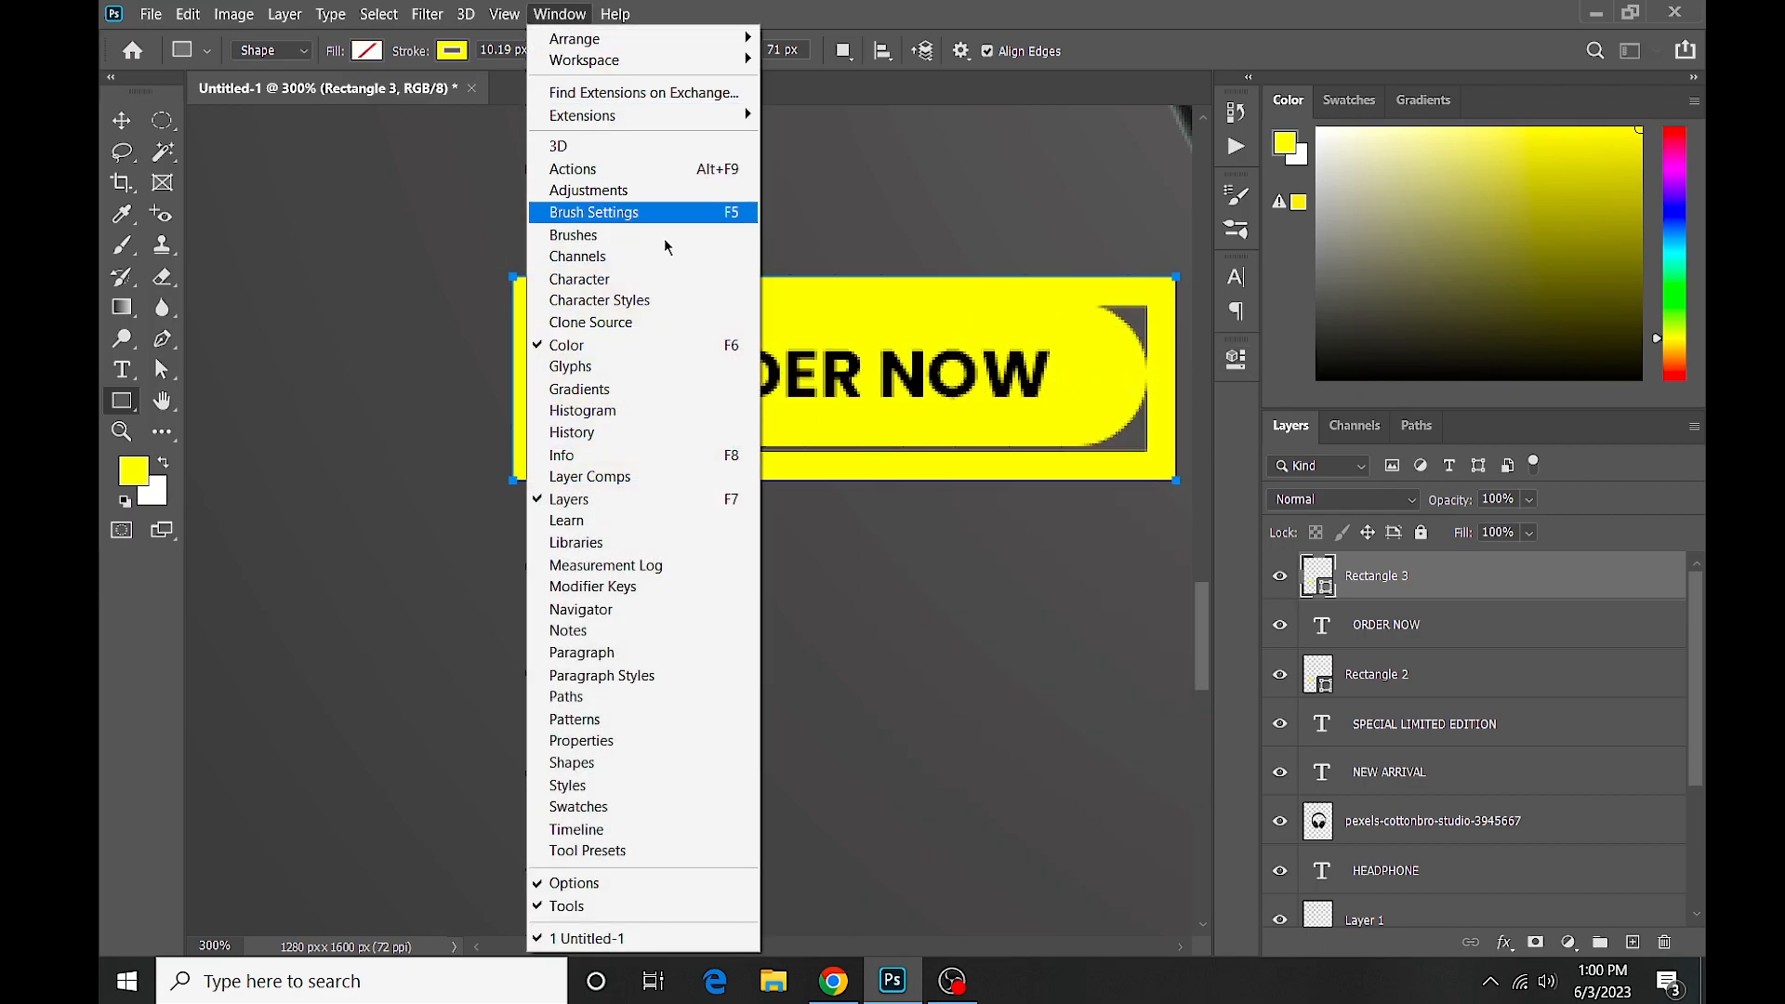
left_click(632, 741)
mouse_move(892, 595)
left_mouse_down()
mouse_move(1004, 486)
mouse_move(1026, 530)
left_mouse_up()
left_click(1027, 503)
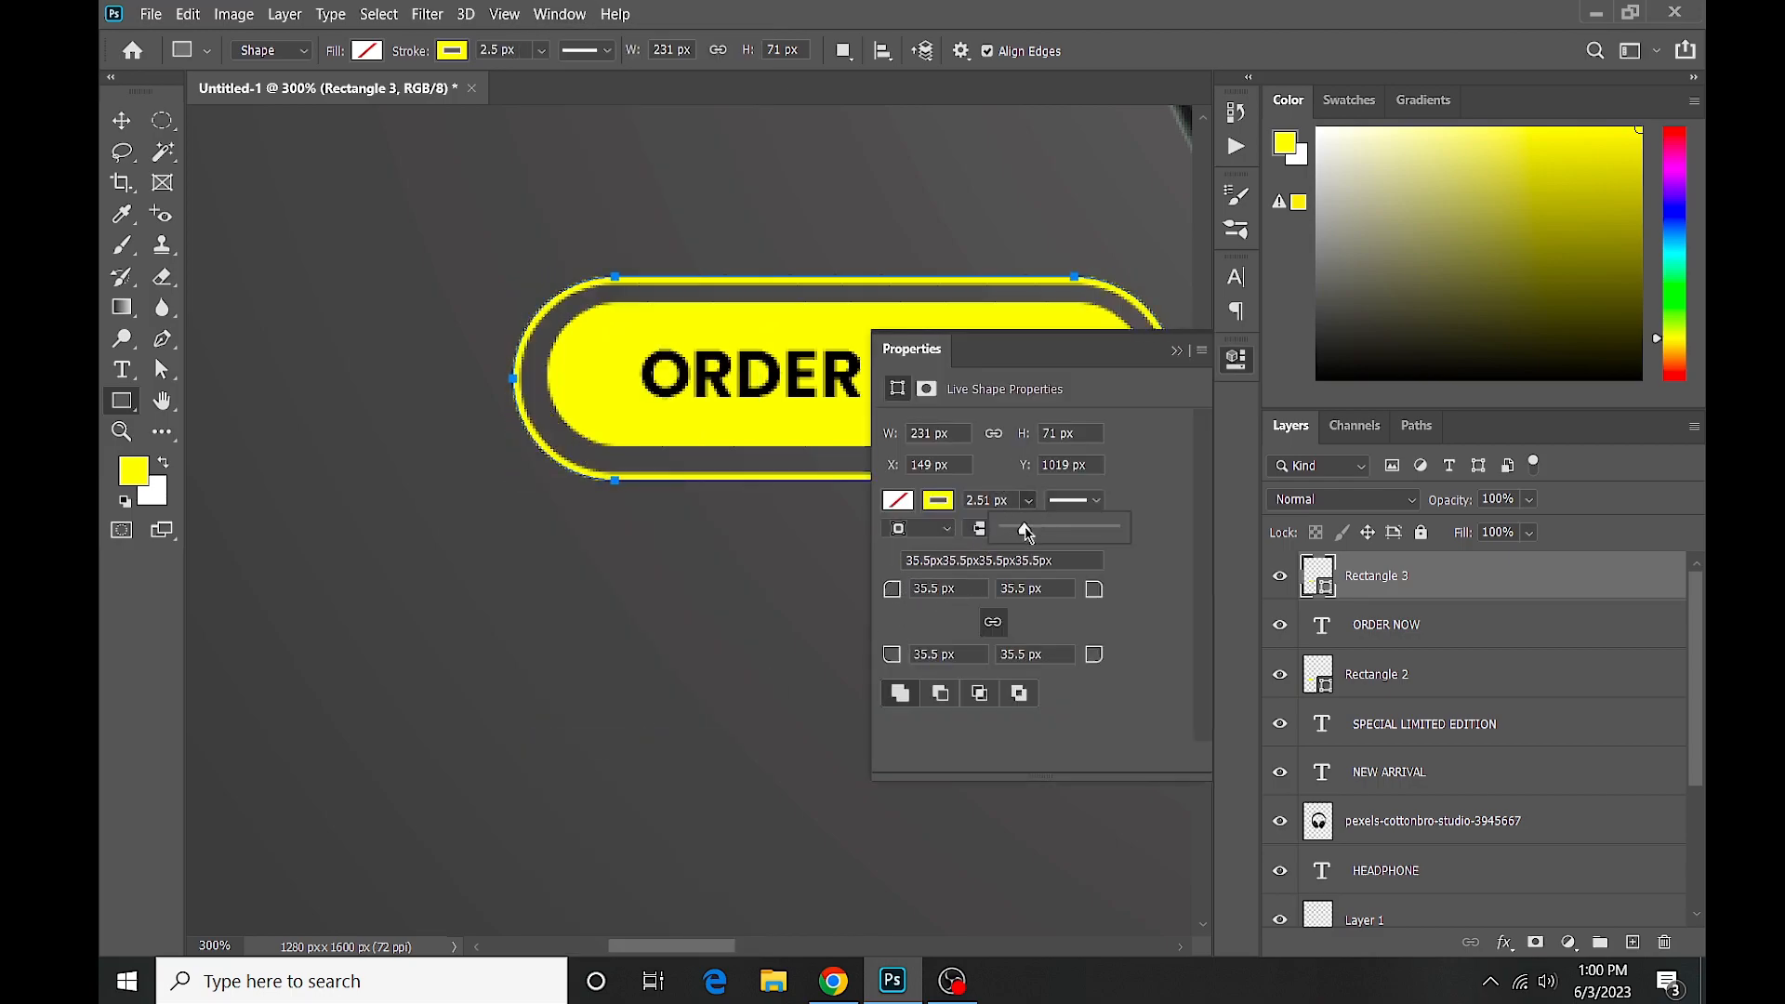
left_click(1194, 352)
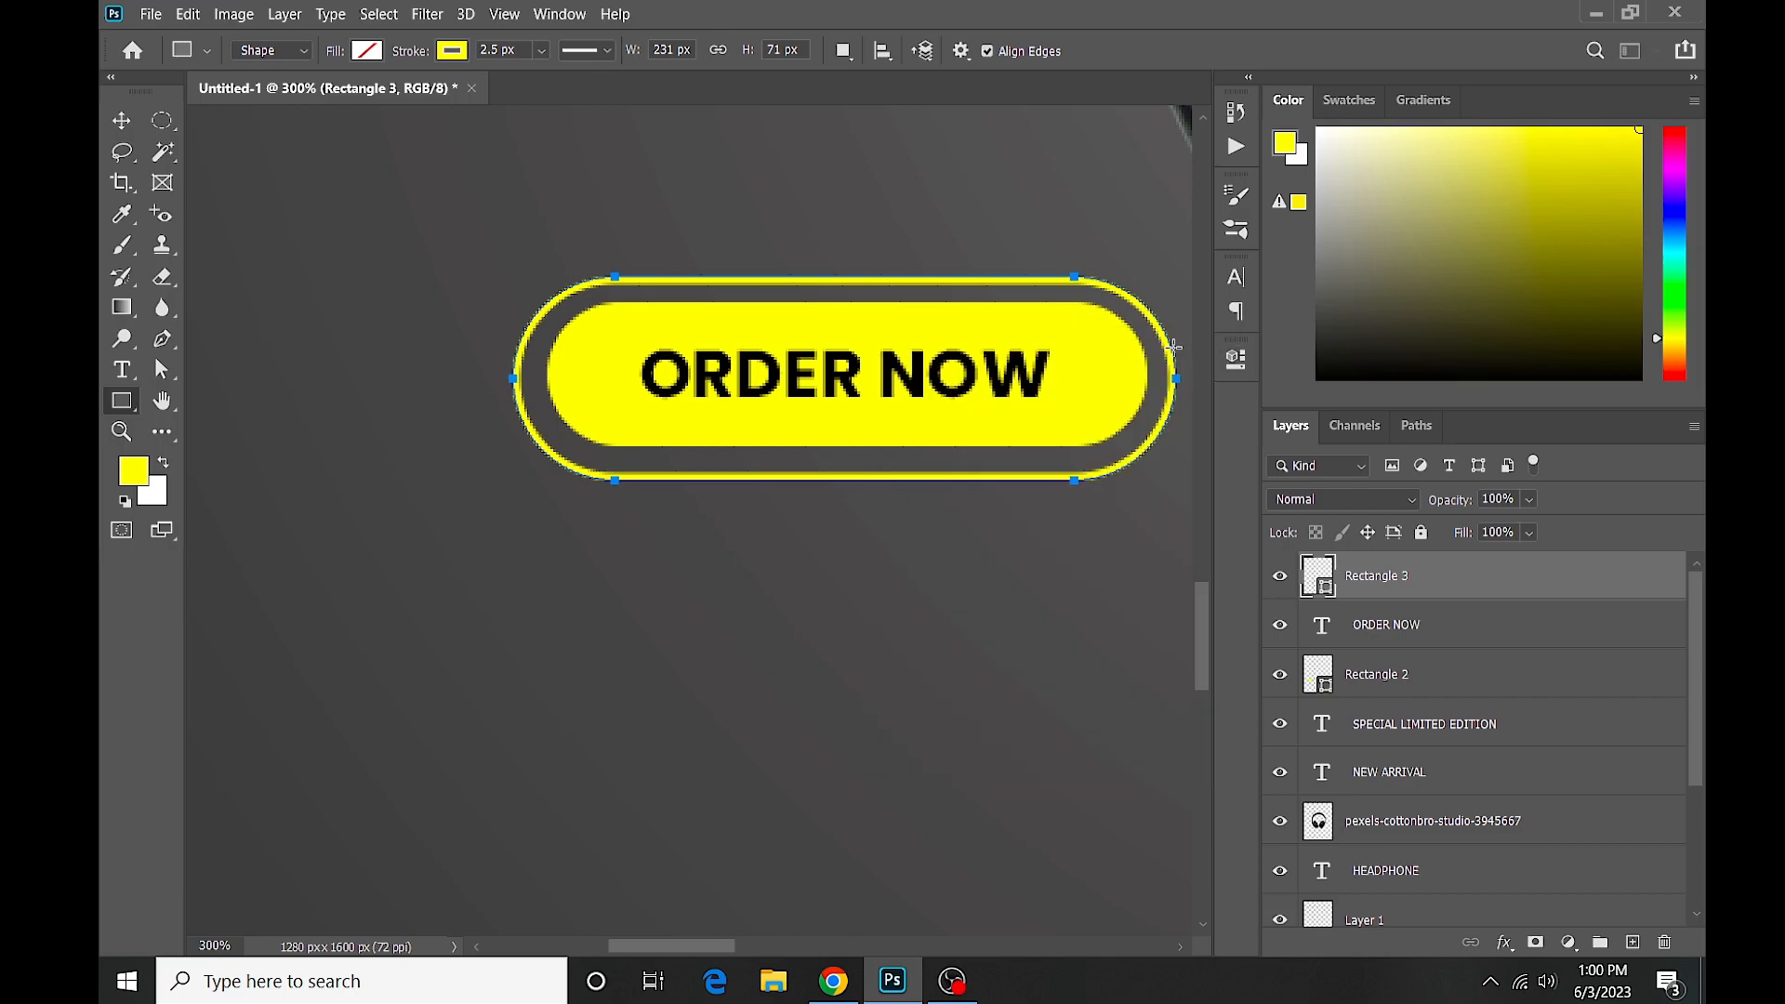
Centre the yellow button and the ORDER NOW text horizontally and vertically within the outline.
left_click(121, 120)
left_click(823, 332, "shift")
left_click(644, 51)
left_click(799, 50)
left_click(807, 375)
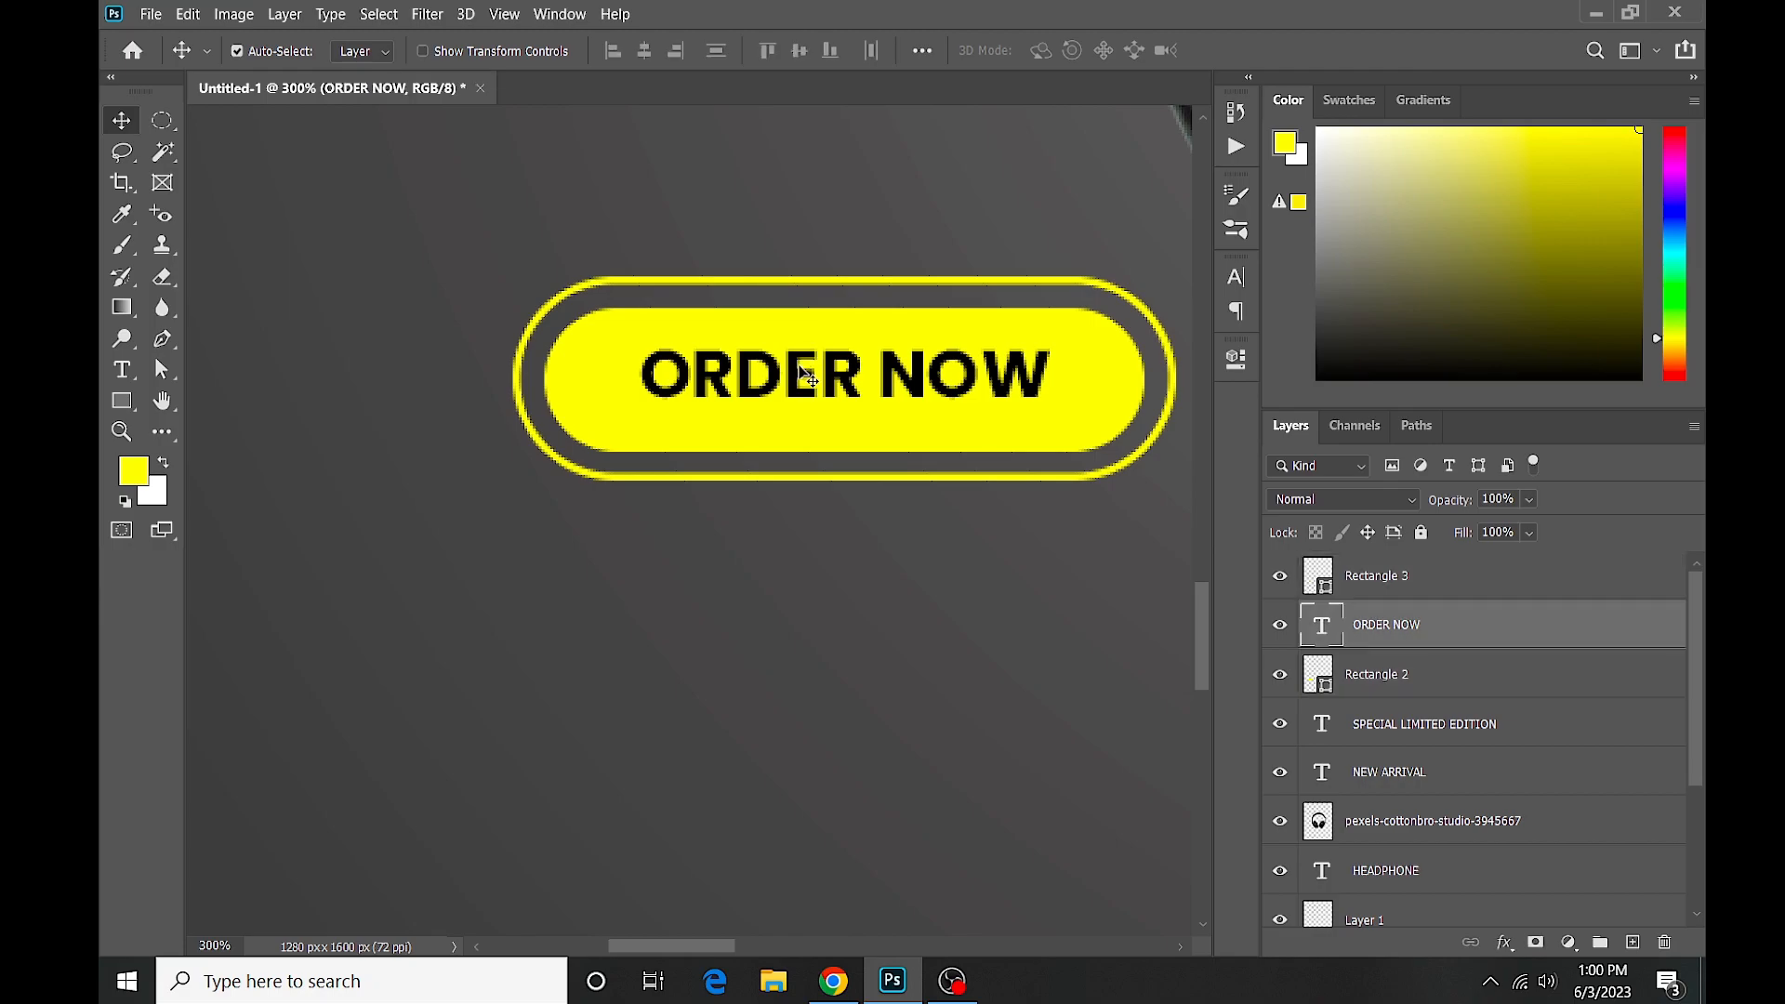
left_click(644, 52)
left_click(799, 50)
left_click(867, 195)
Scale the outline around the ORDER NOW button to about 95.67% width and 88.73% height.
key("ctrl+0")
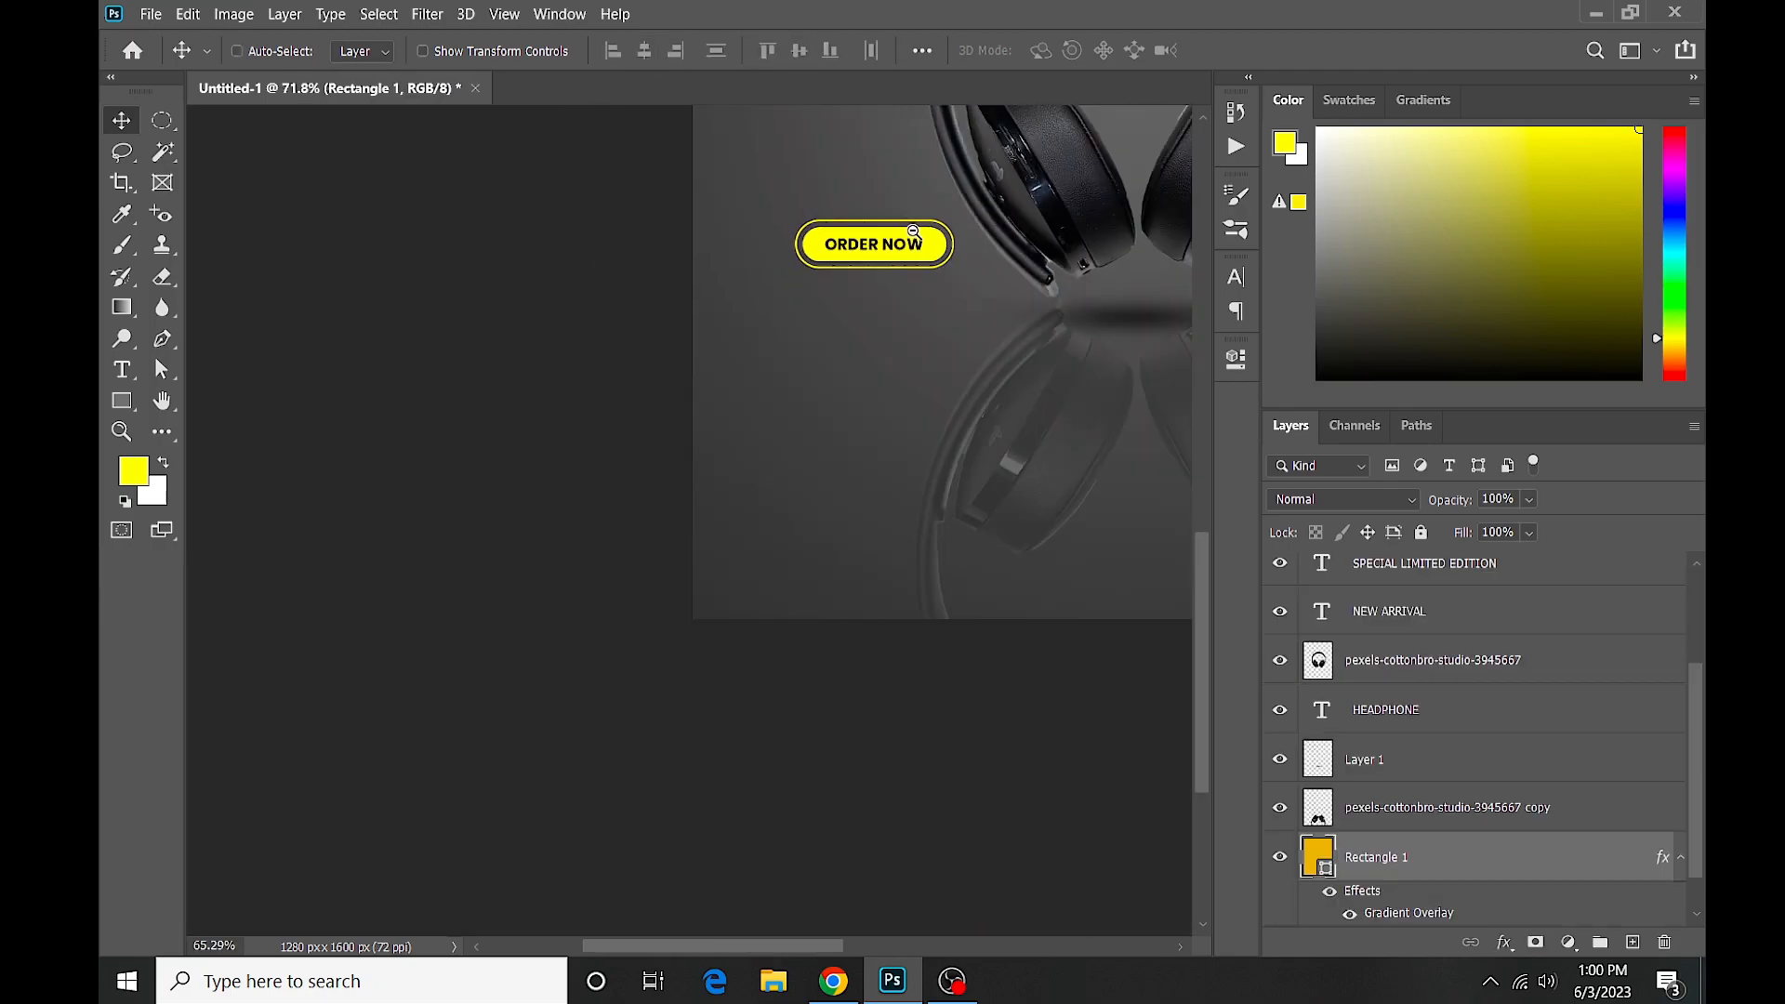
left_click(586, 594, "ctrl")
left_click(584, 595, "ctrl")
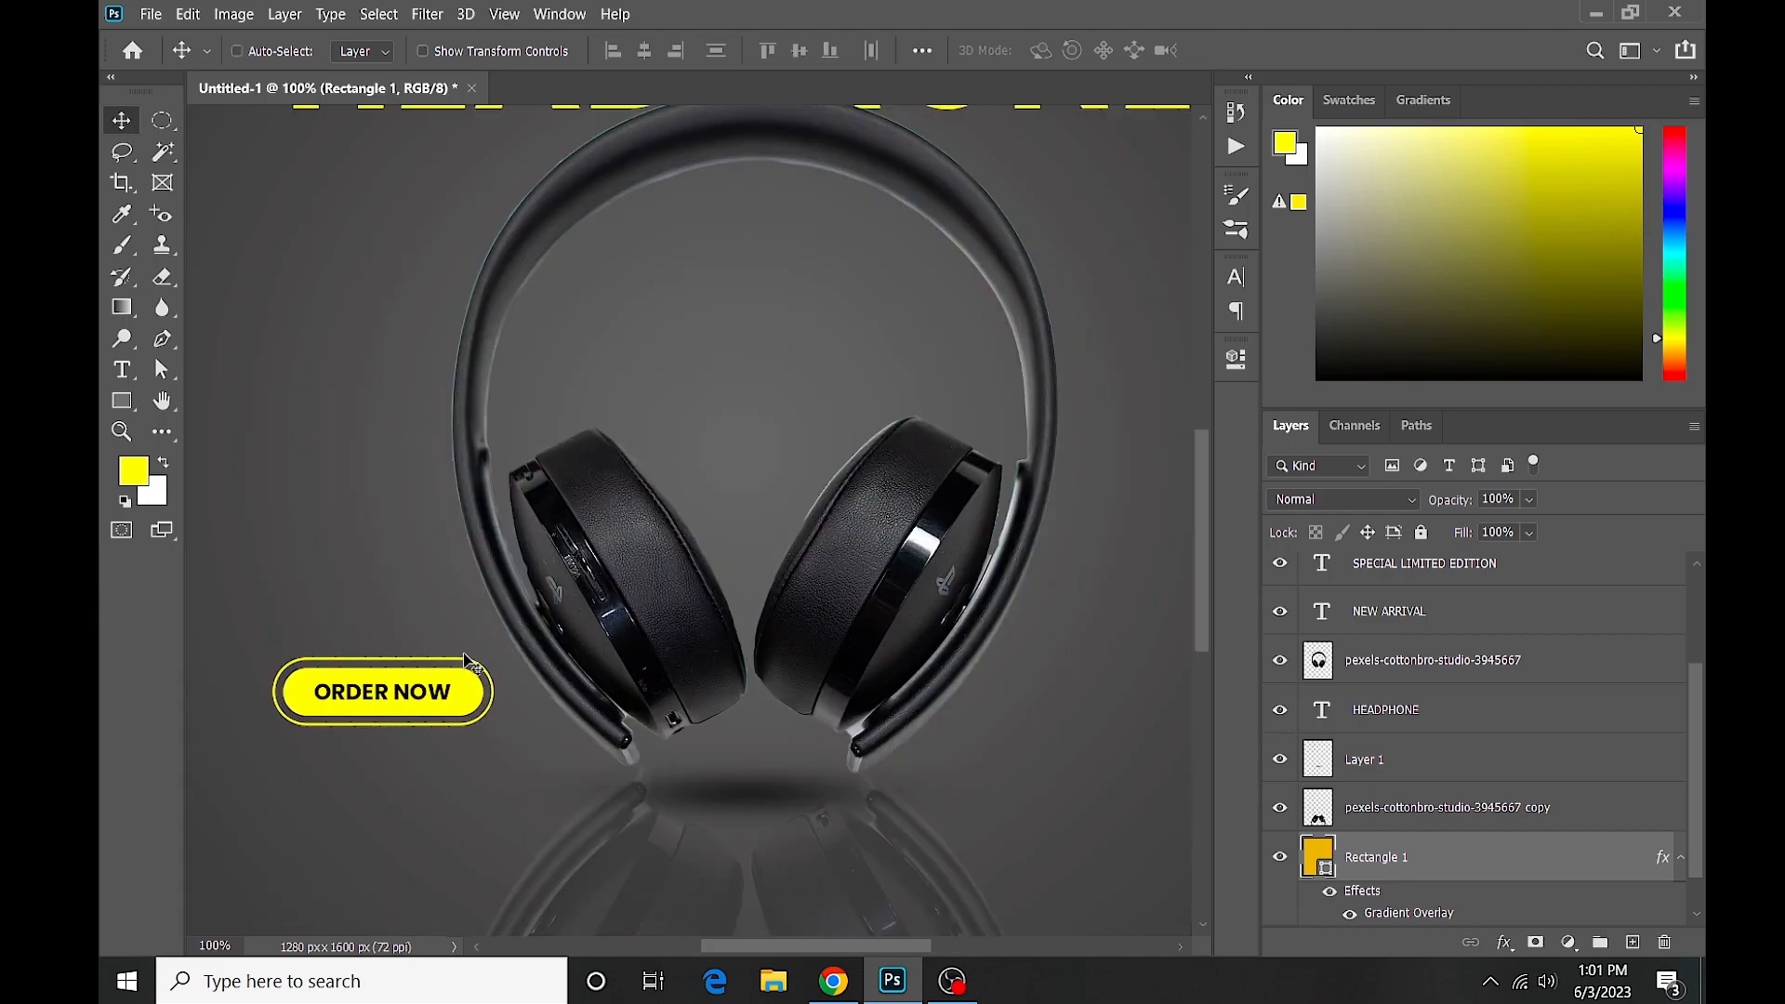
left_click(463, 656, "ctrl")
left_click(448, 657, "ctrl")
left_click_drag(466, 623, 698, 629)
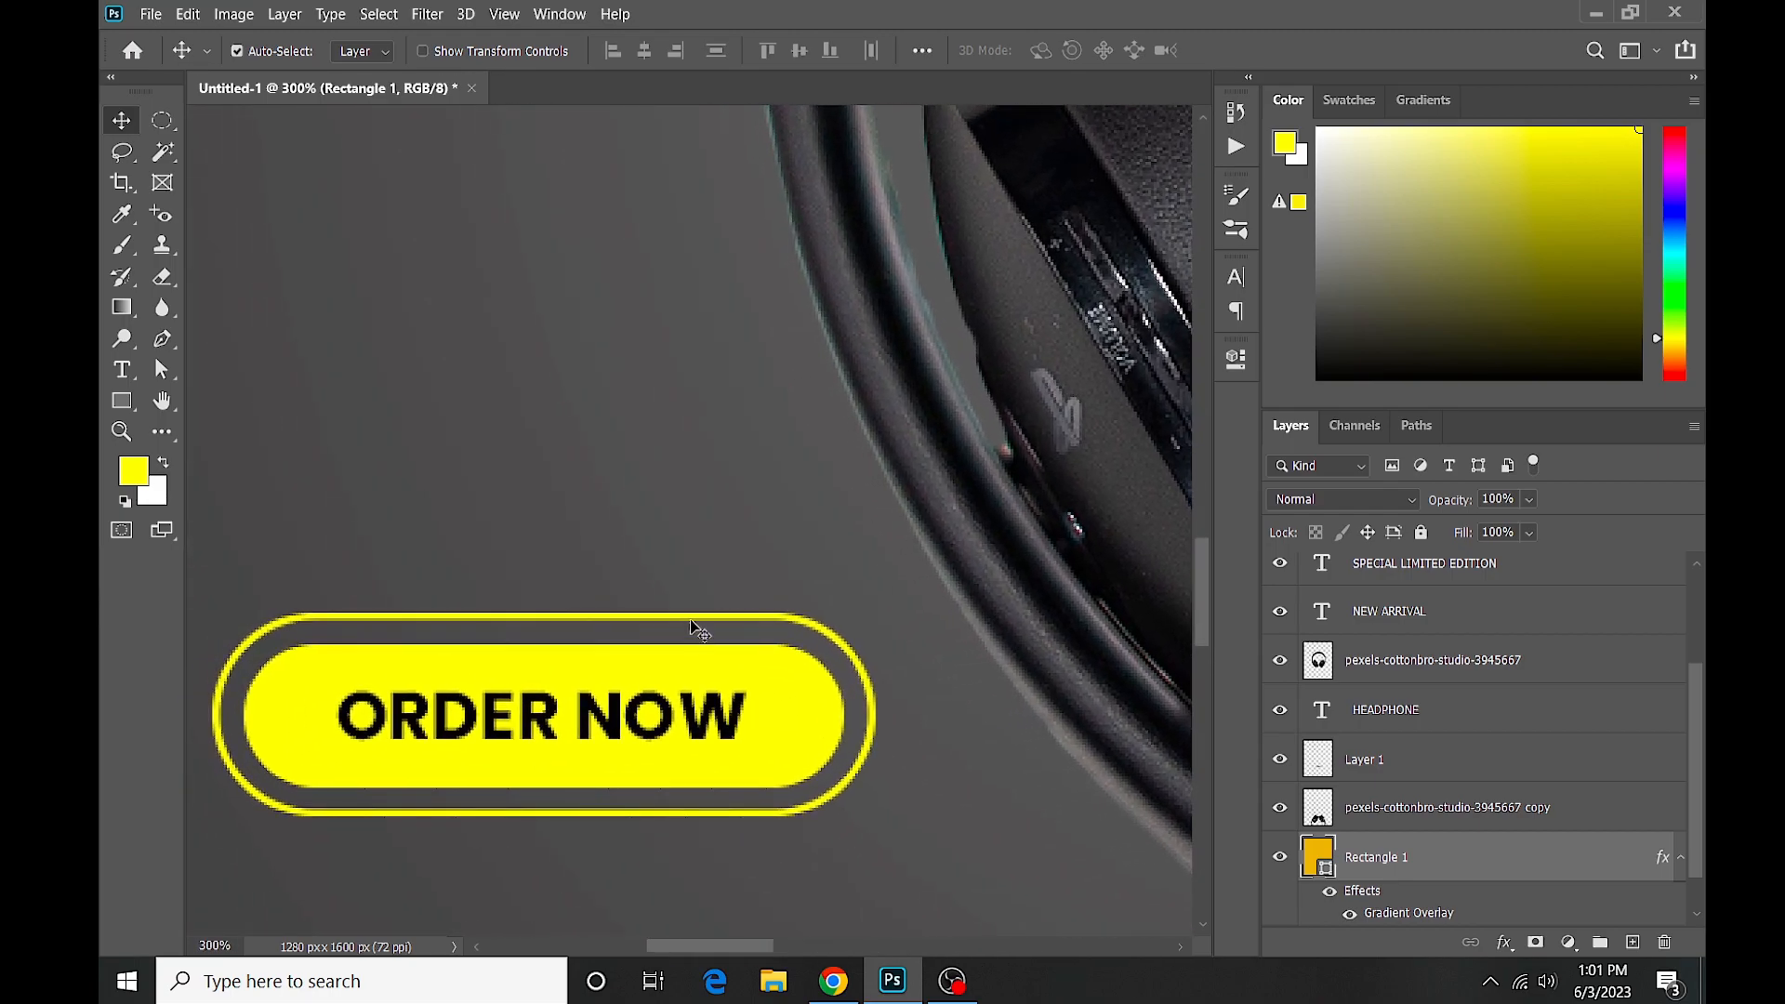
left_click(694, 626, "ctrl")
key("ctrl+t")
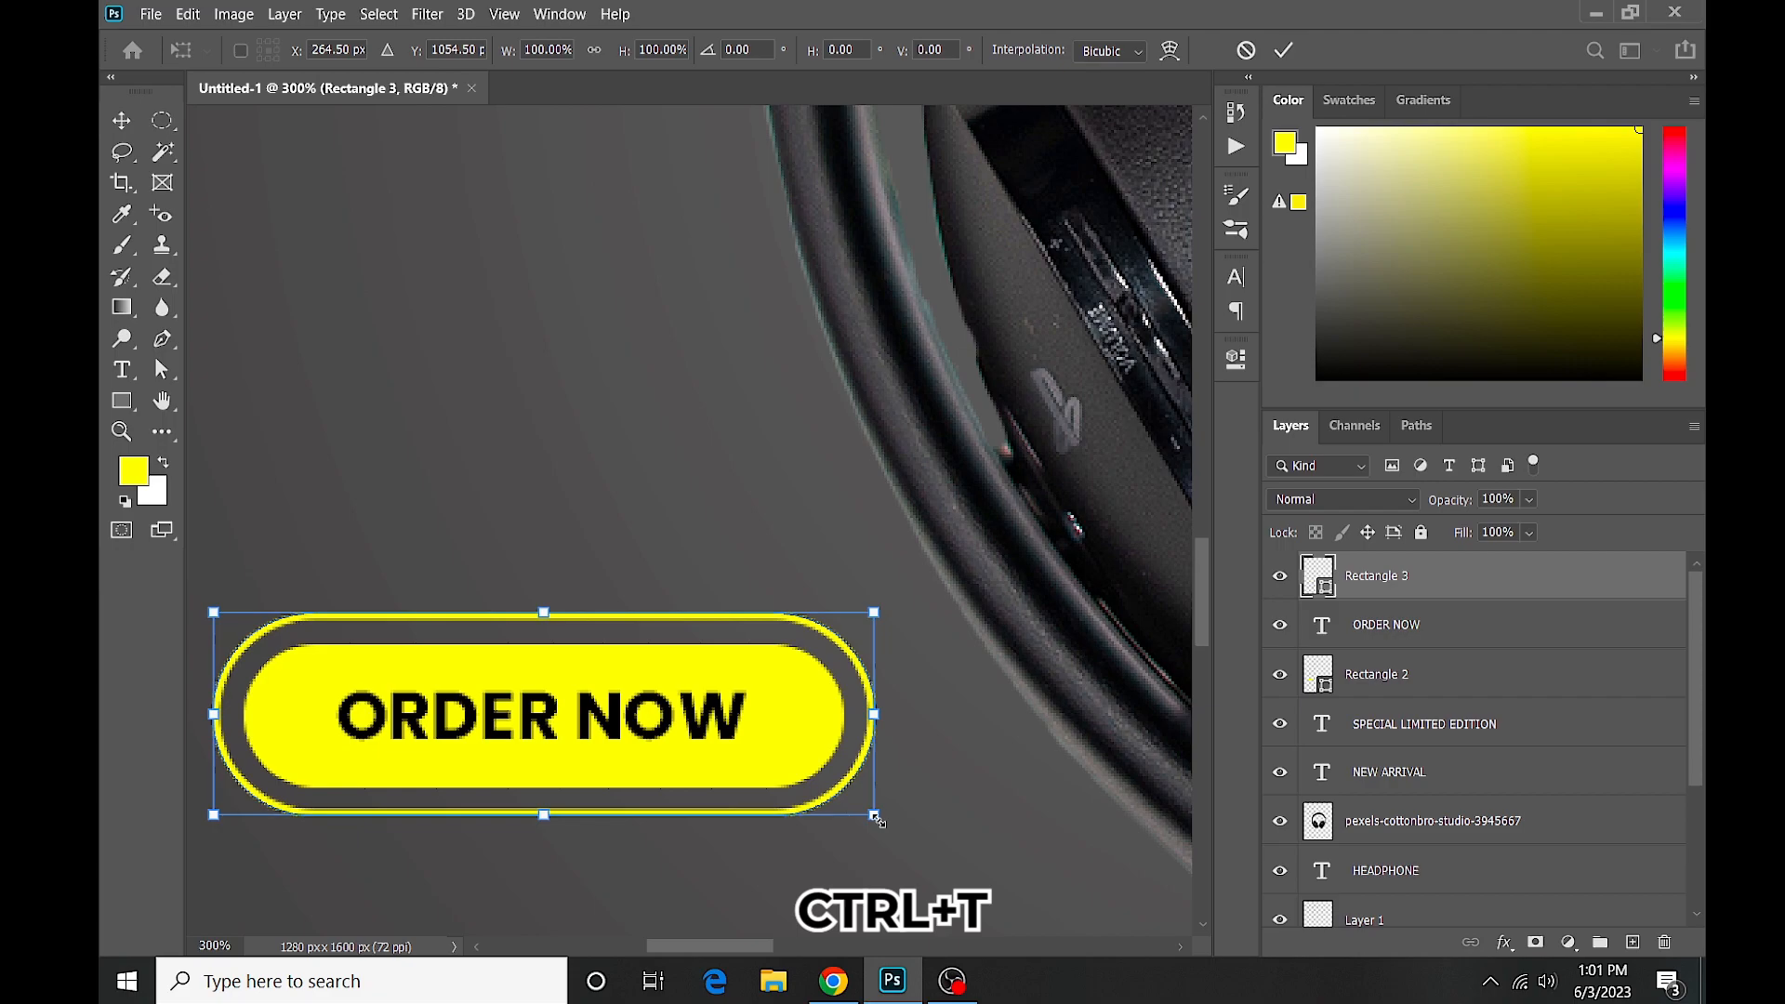
left_click_drag(875, 818, 863, 812)
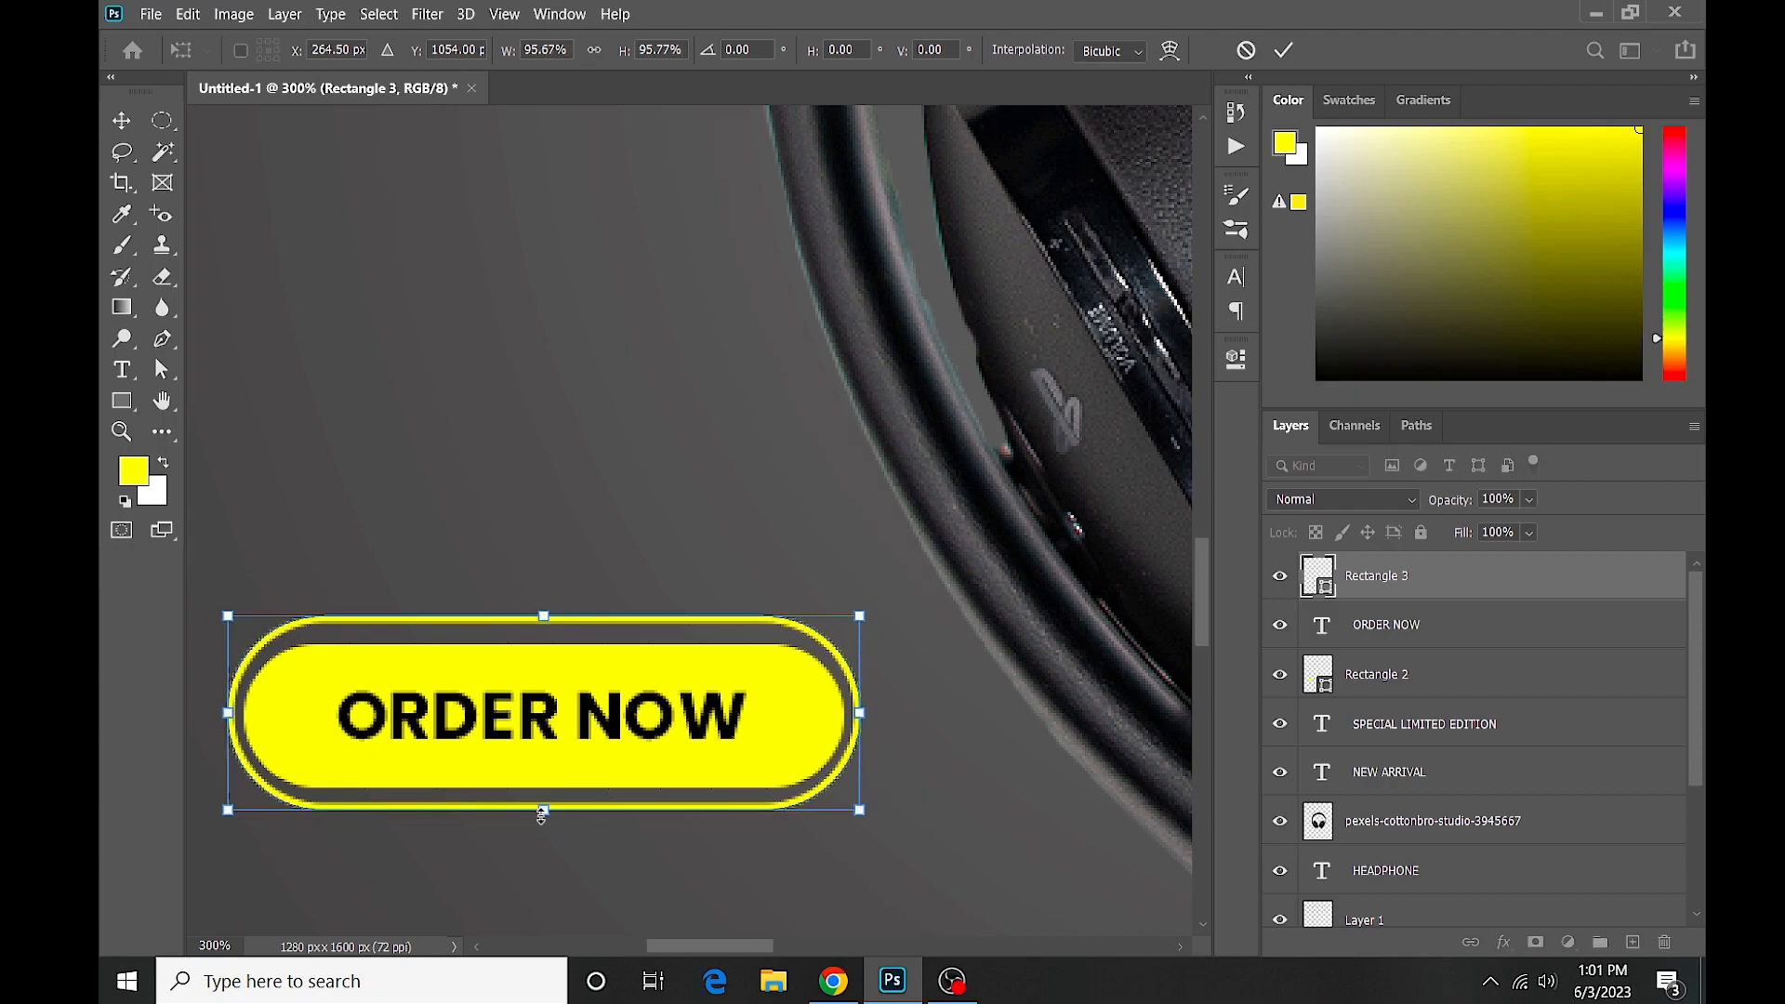
left_click_drag(541, 815, 542, 807)
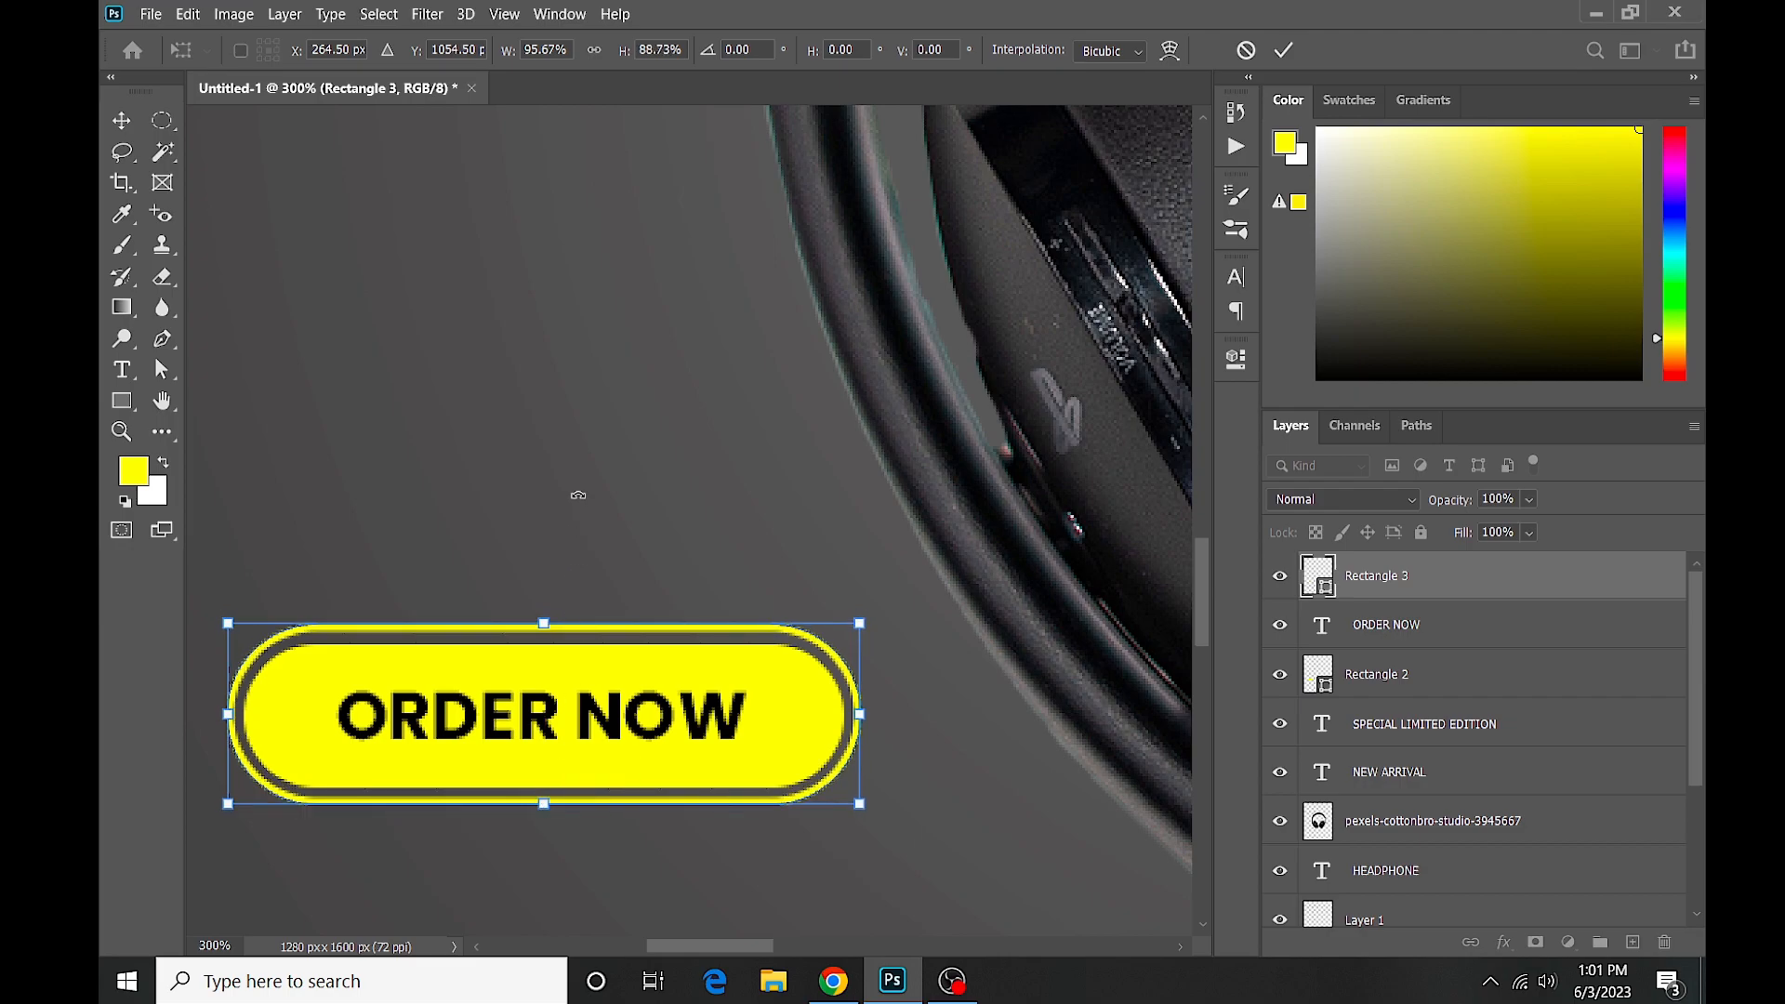
key("Return")
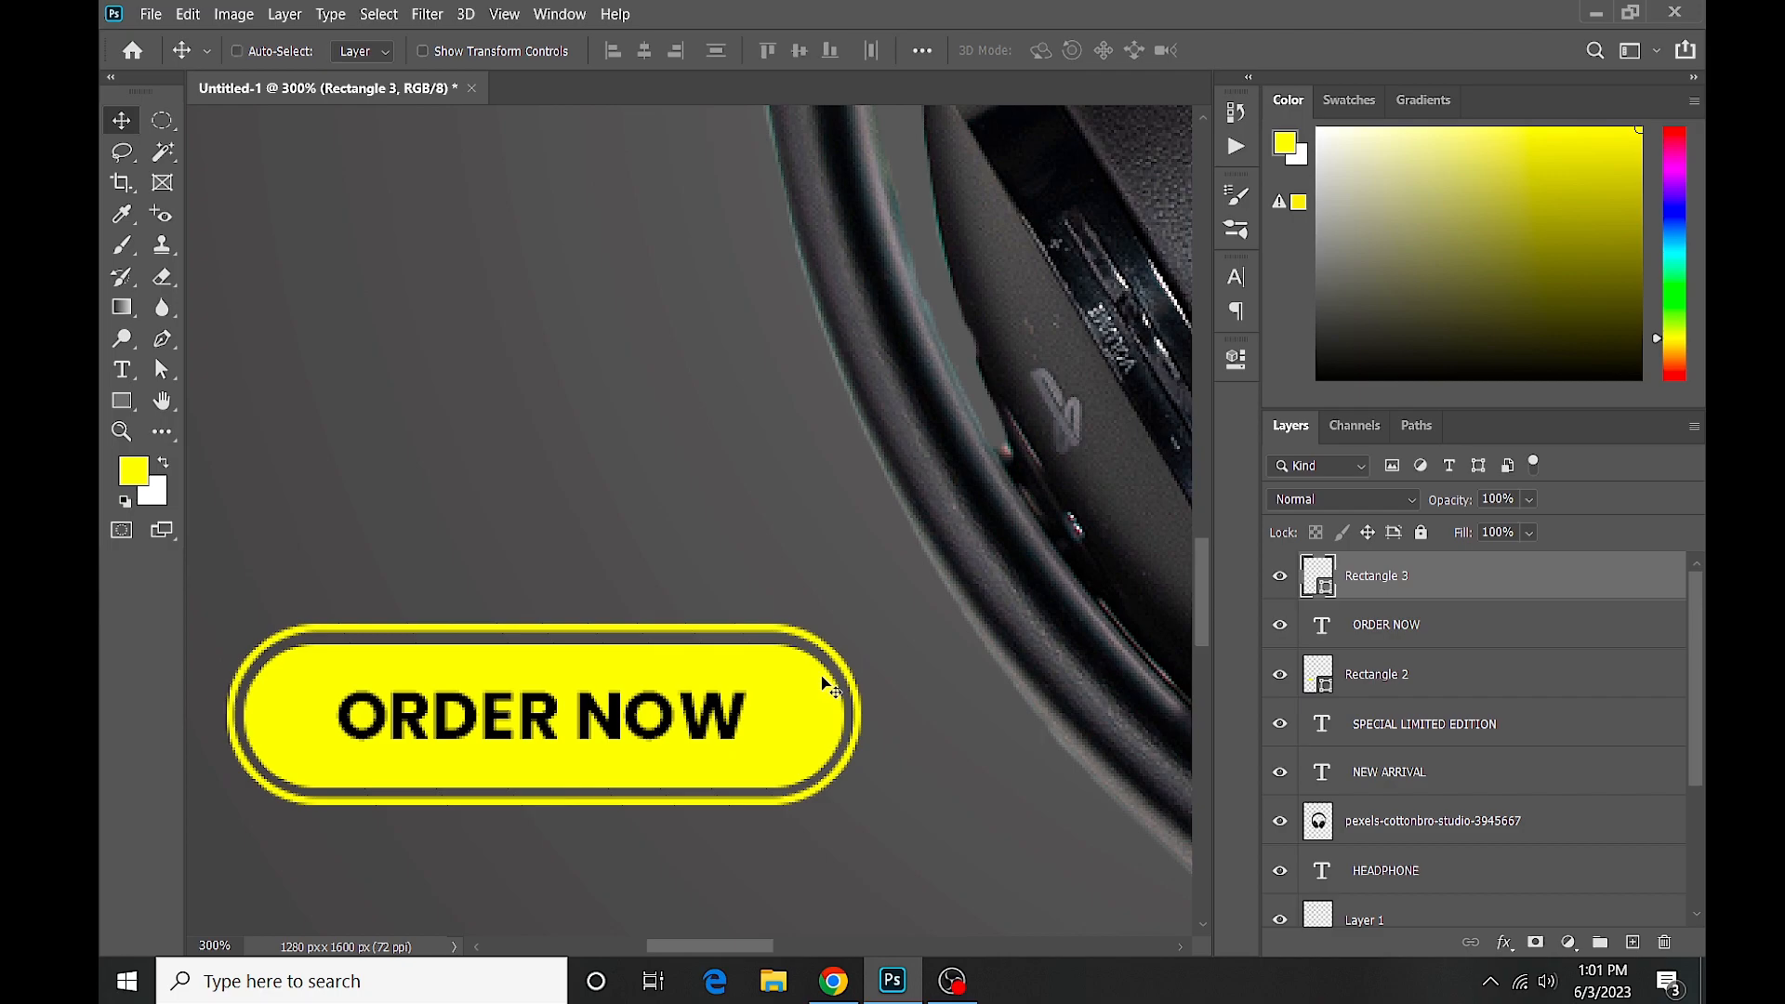
Draw a circle about 125 px in diameter to the right of the headphones, below the HEADPHONE title.
key("ctrl+0")
key("ctrl+plus")
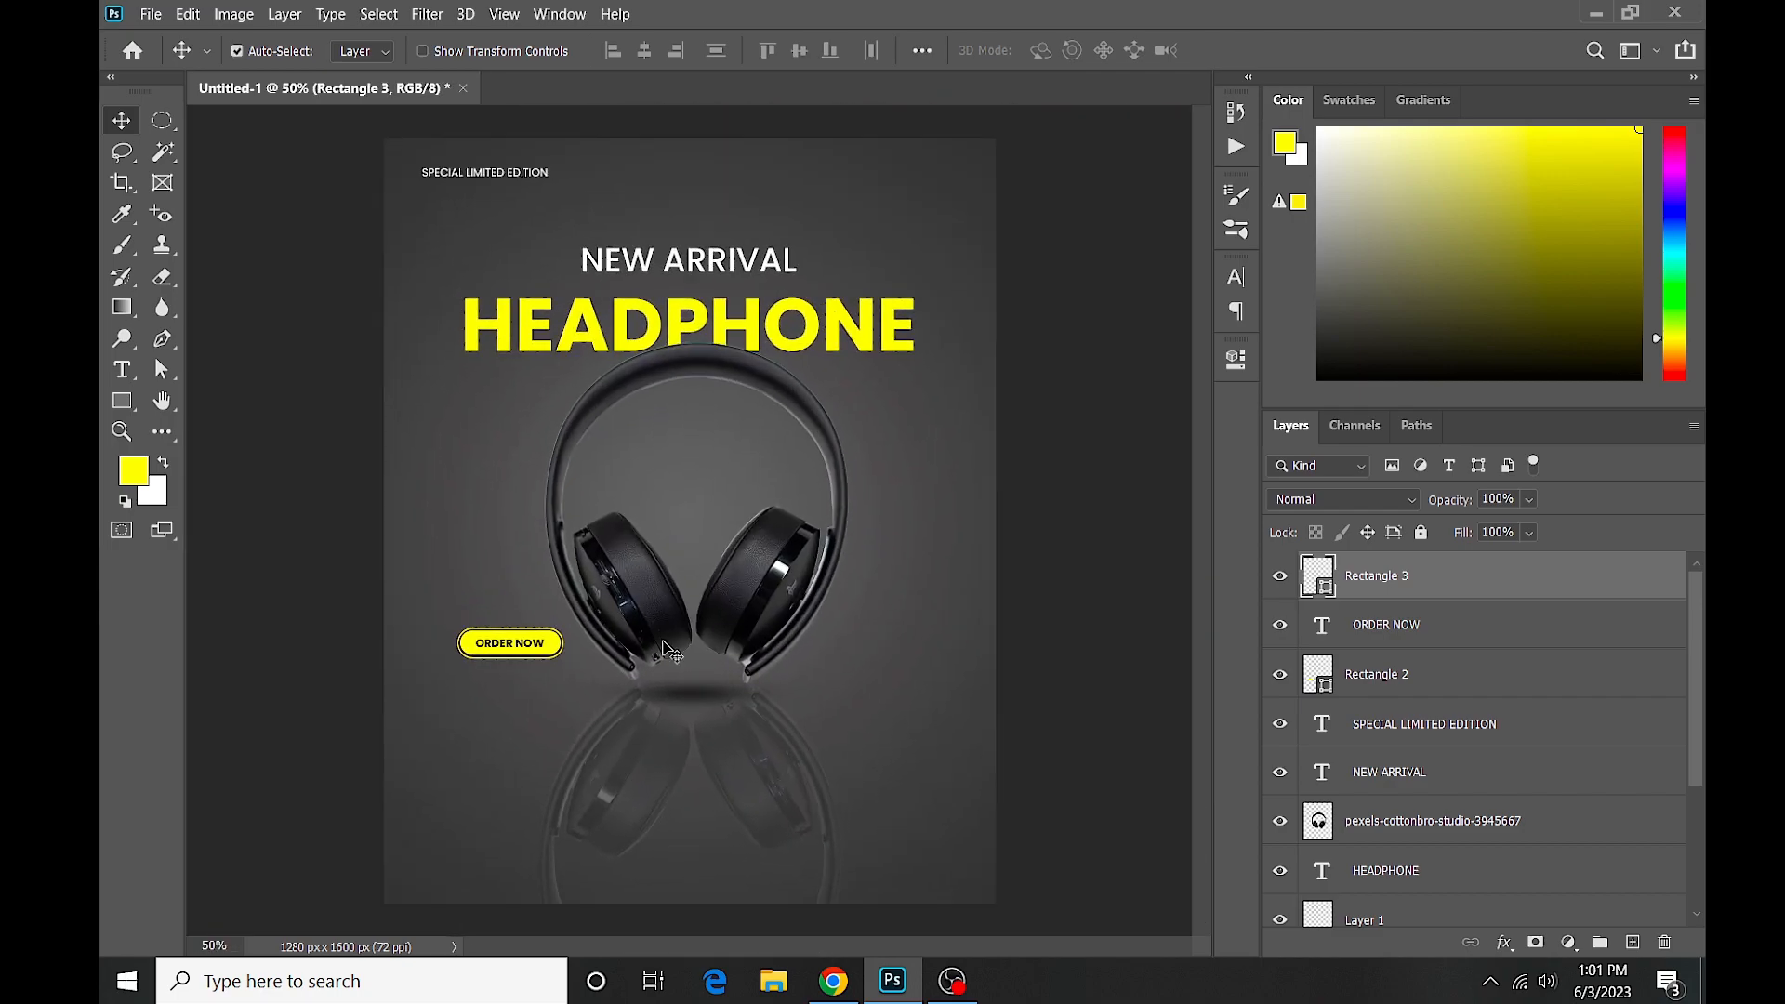
left_click(884, 510, "ctrl")
left_click(885, 510, "ctrl")
left_click_drag(884, 510, 593, 512)
left_click(122, 401)
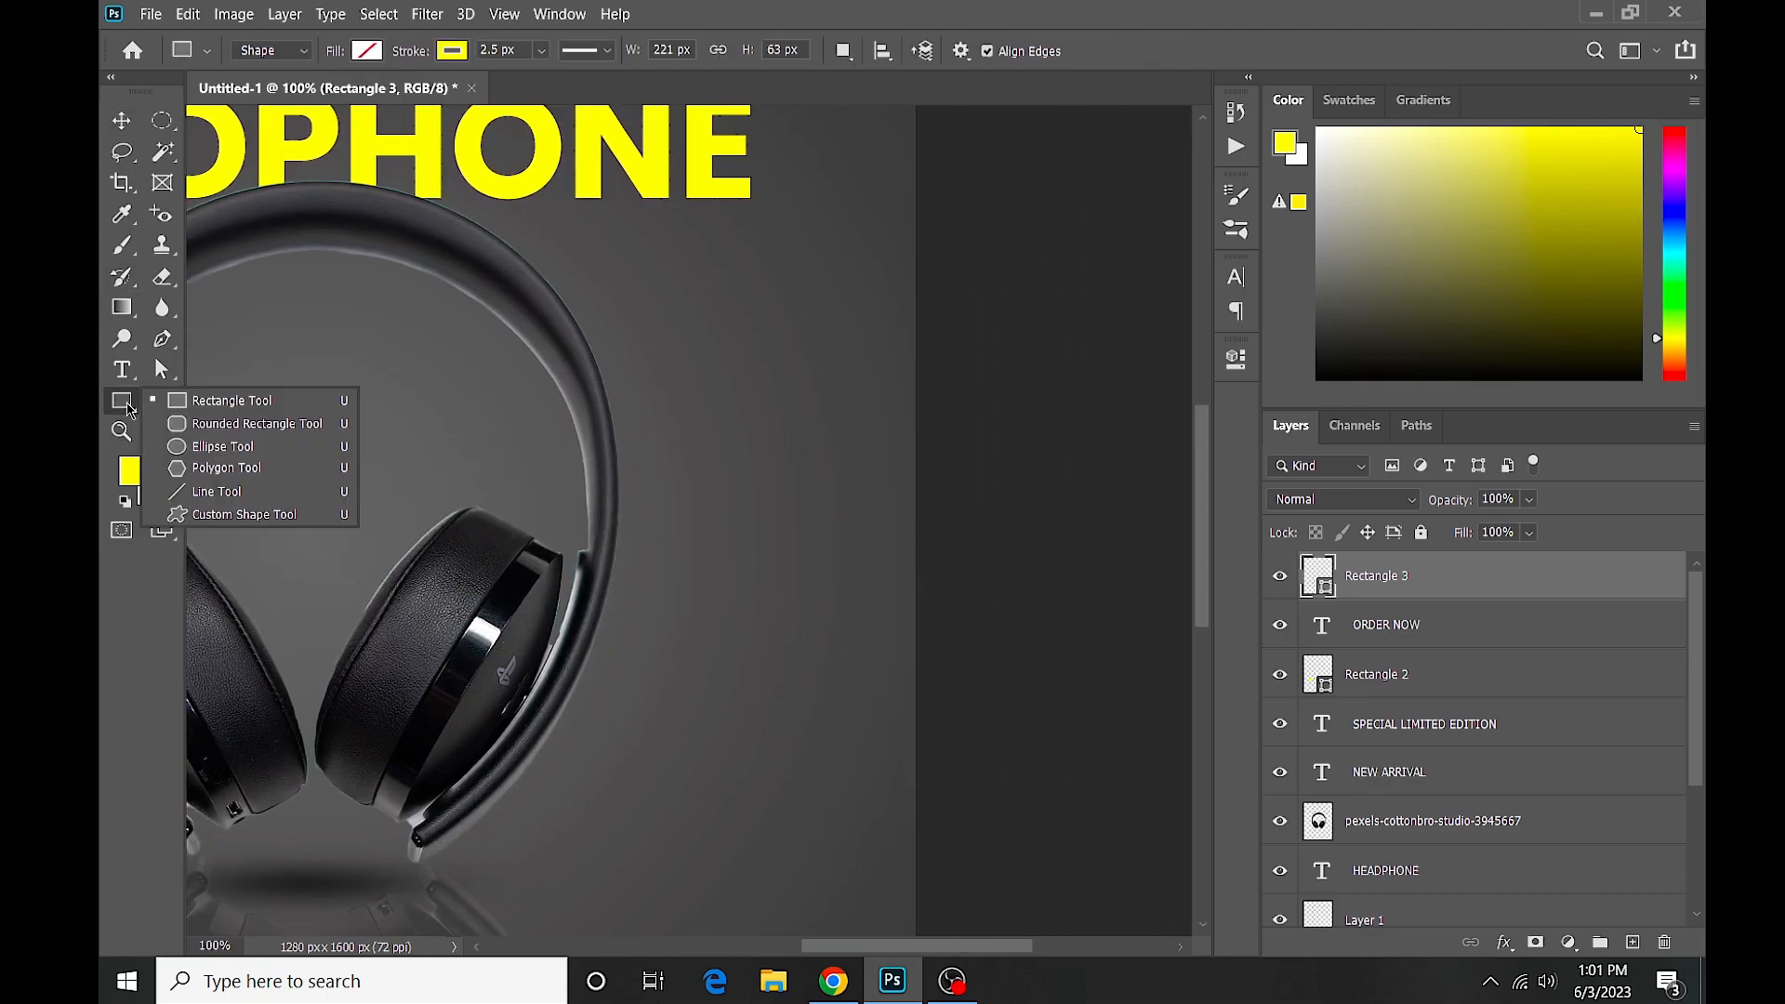
left_click(228, 422)
left_click_drag(709, 425, 840, 540)
Fill the new circle with white and remove its stroke.
left_click(896, 538)
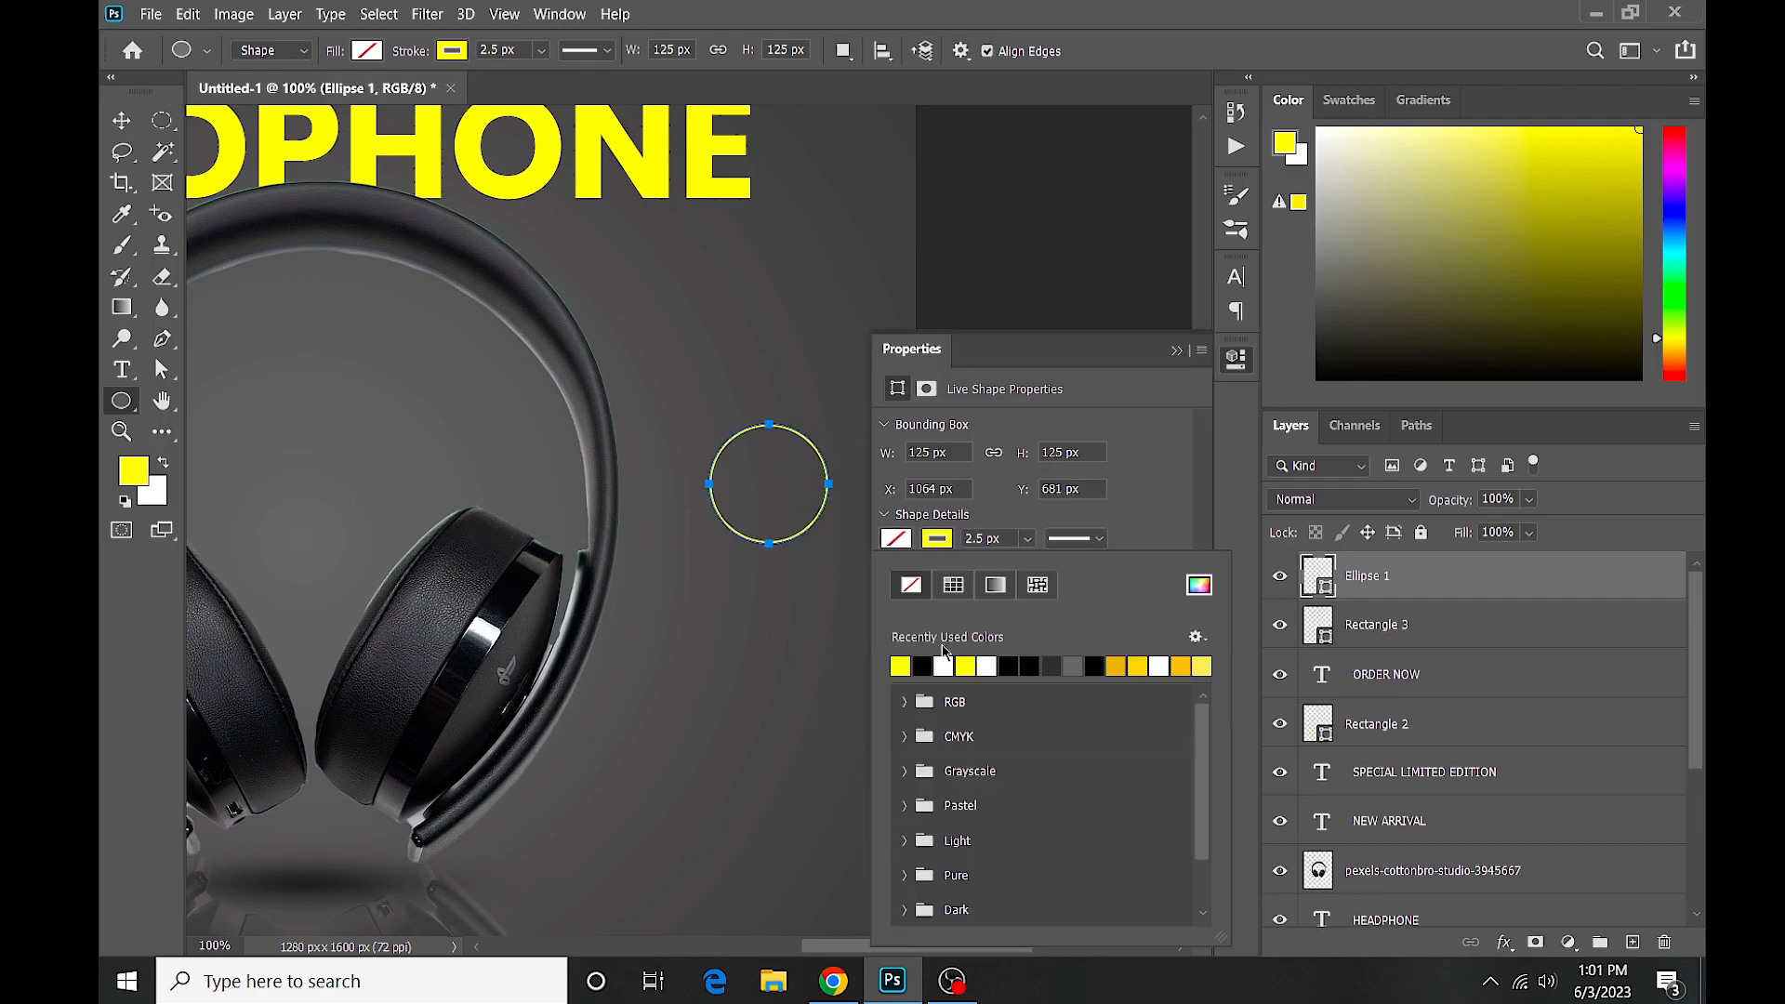
left_click(900, 666)
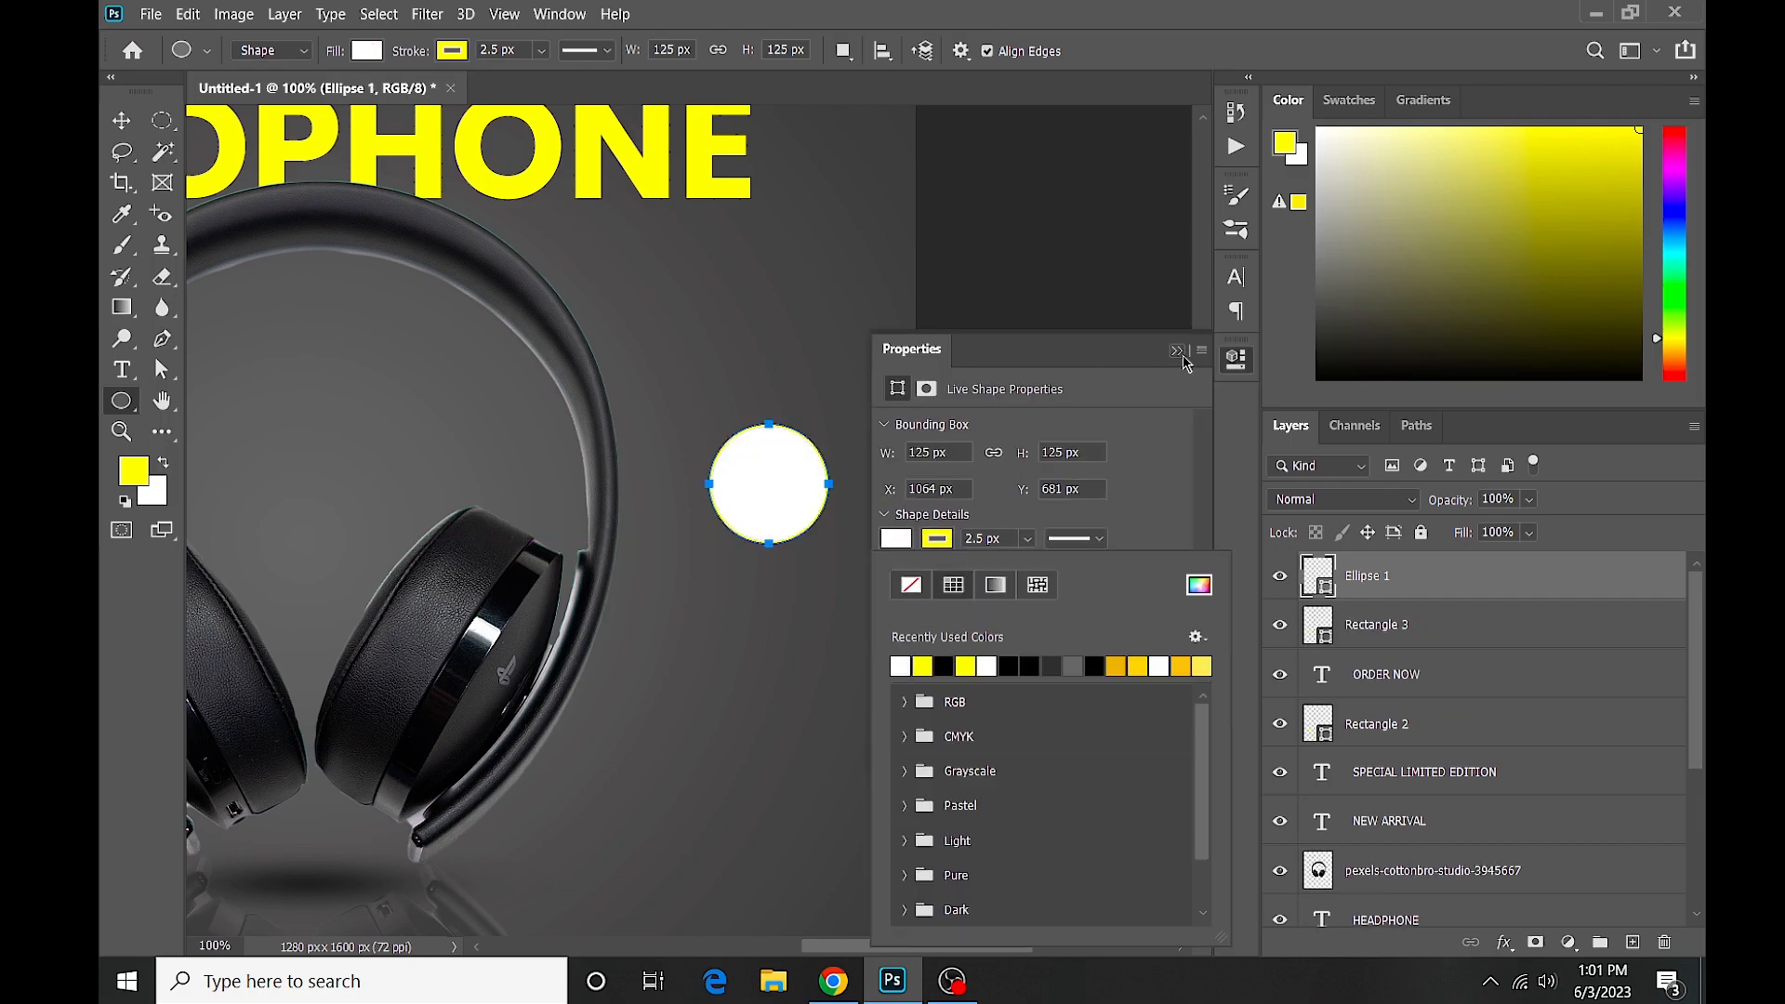
left_click(937, 543)
left_click(951, 541)
left_click(941, 543)
left_click(910, 585)
left_click(1176, 351)
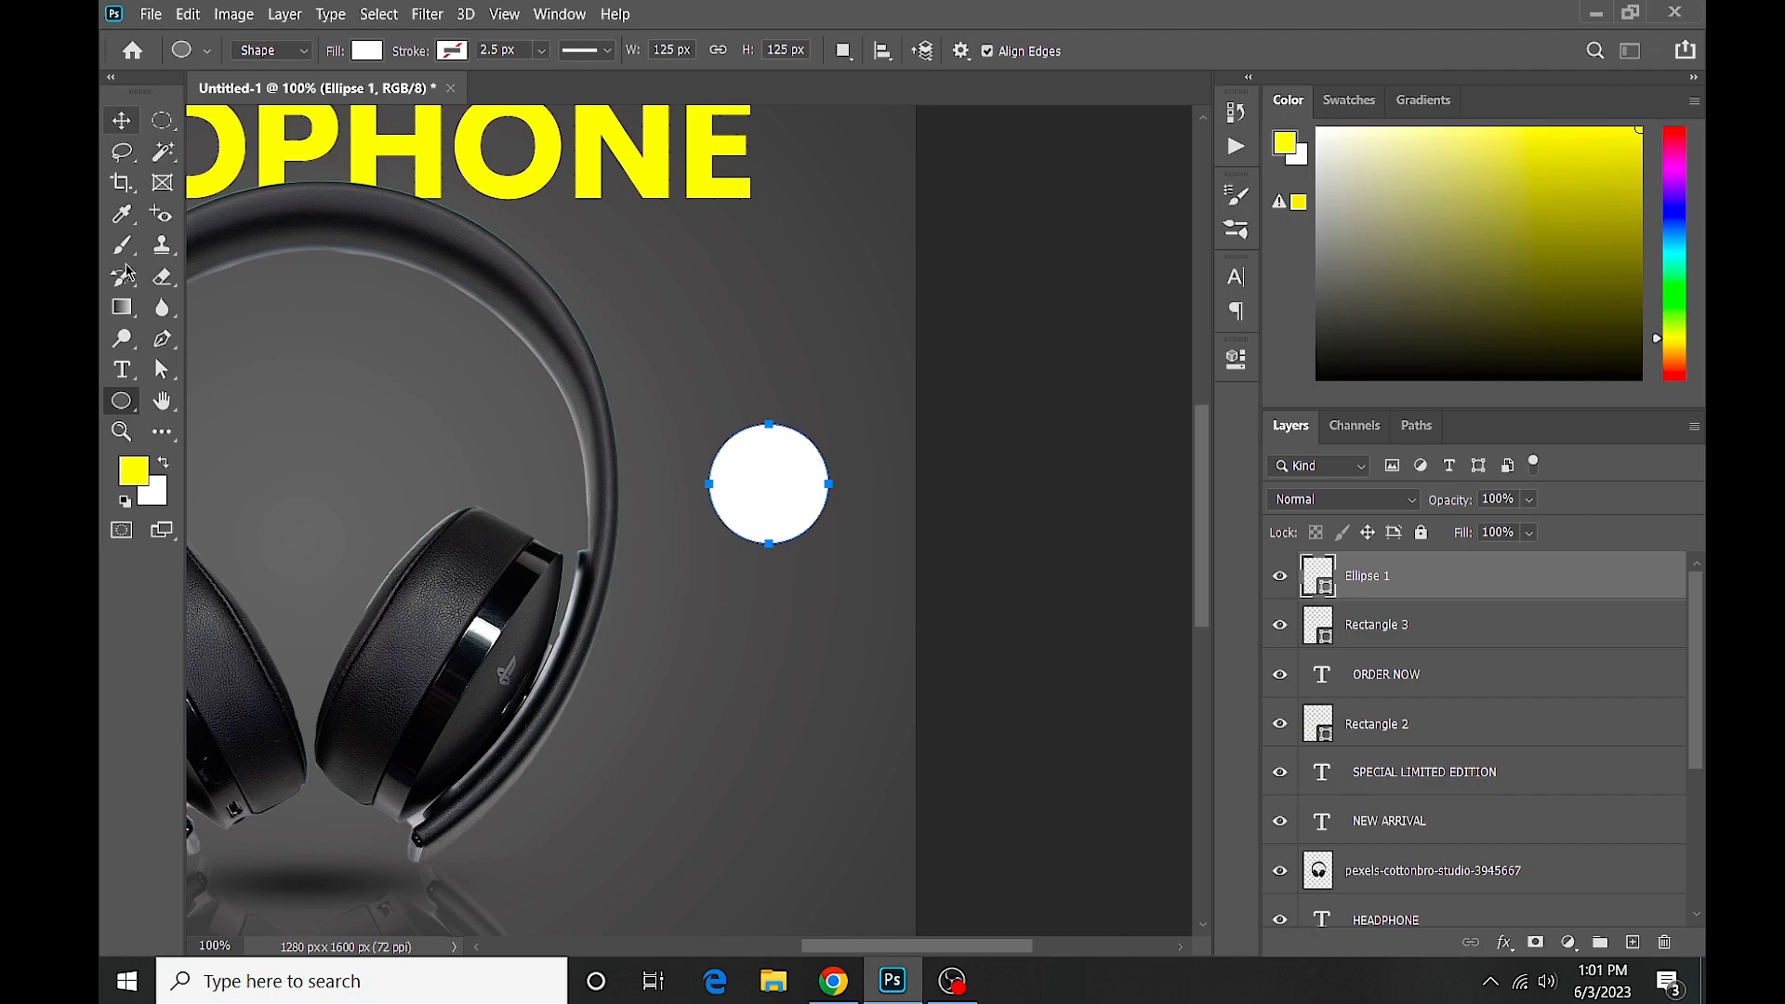
Add a text reading 25% OFF on two lines above the white circle.
left_click(120, 369)
left_click(749, 313)
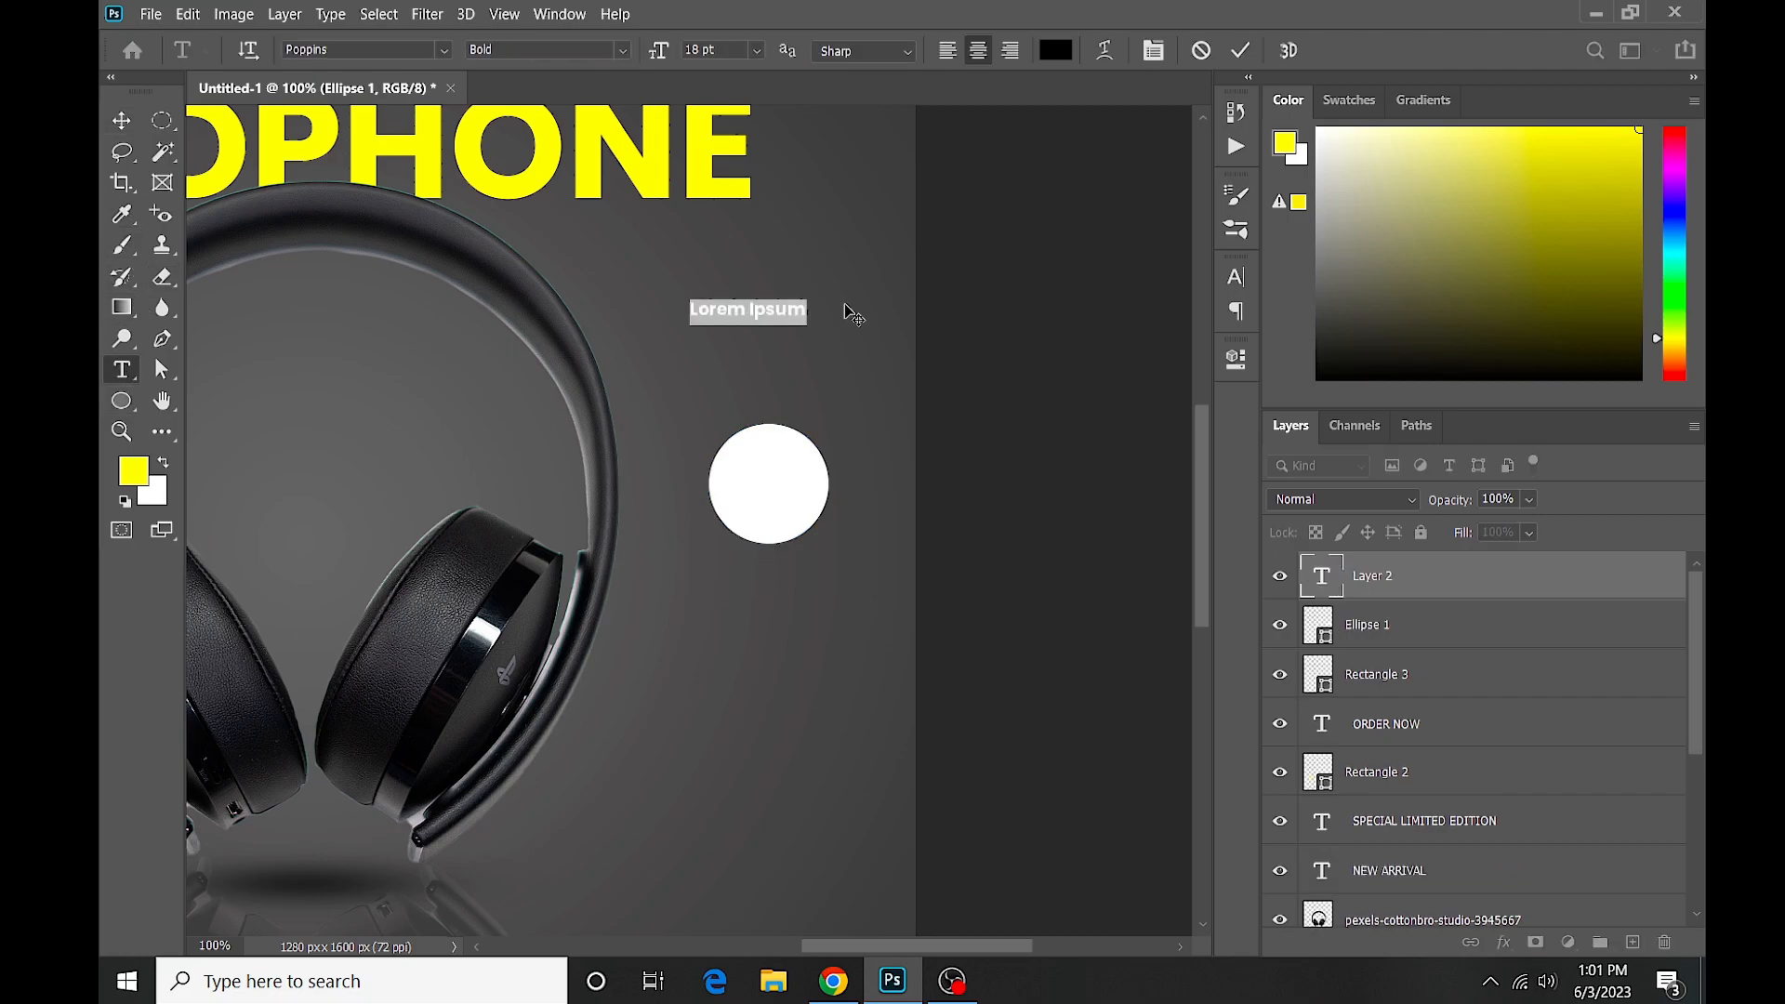
key("BackSpace")
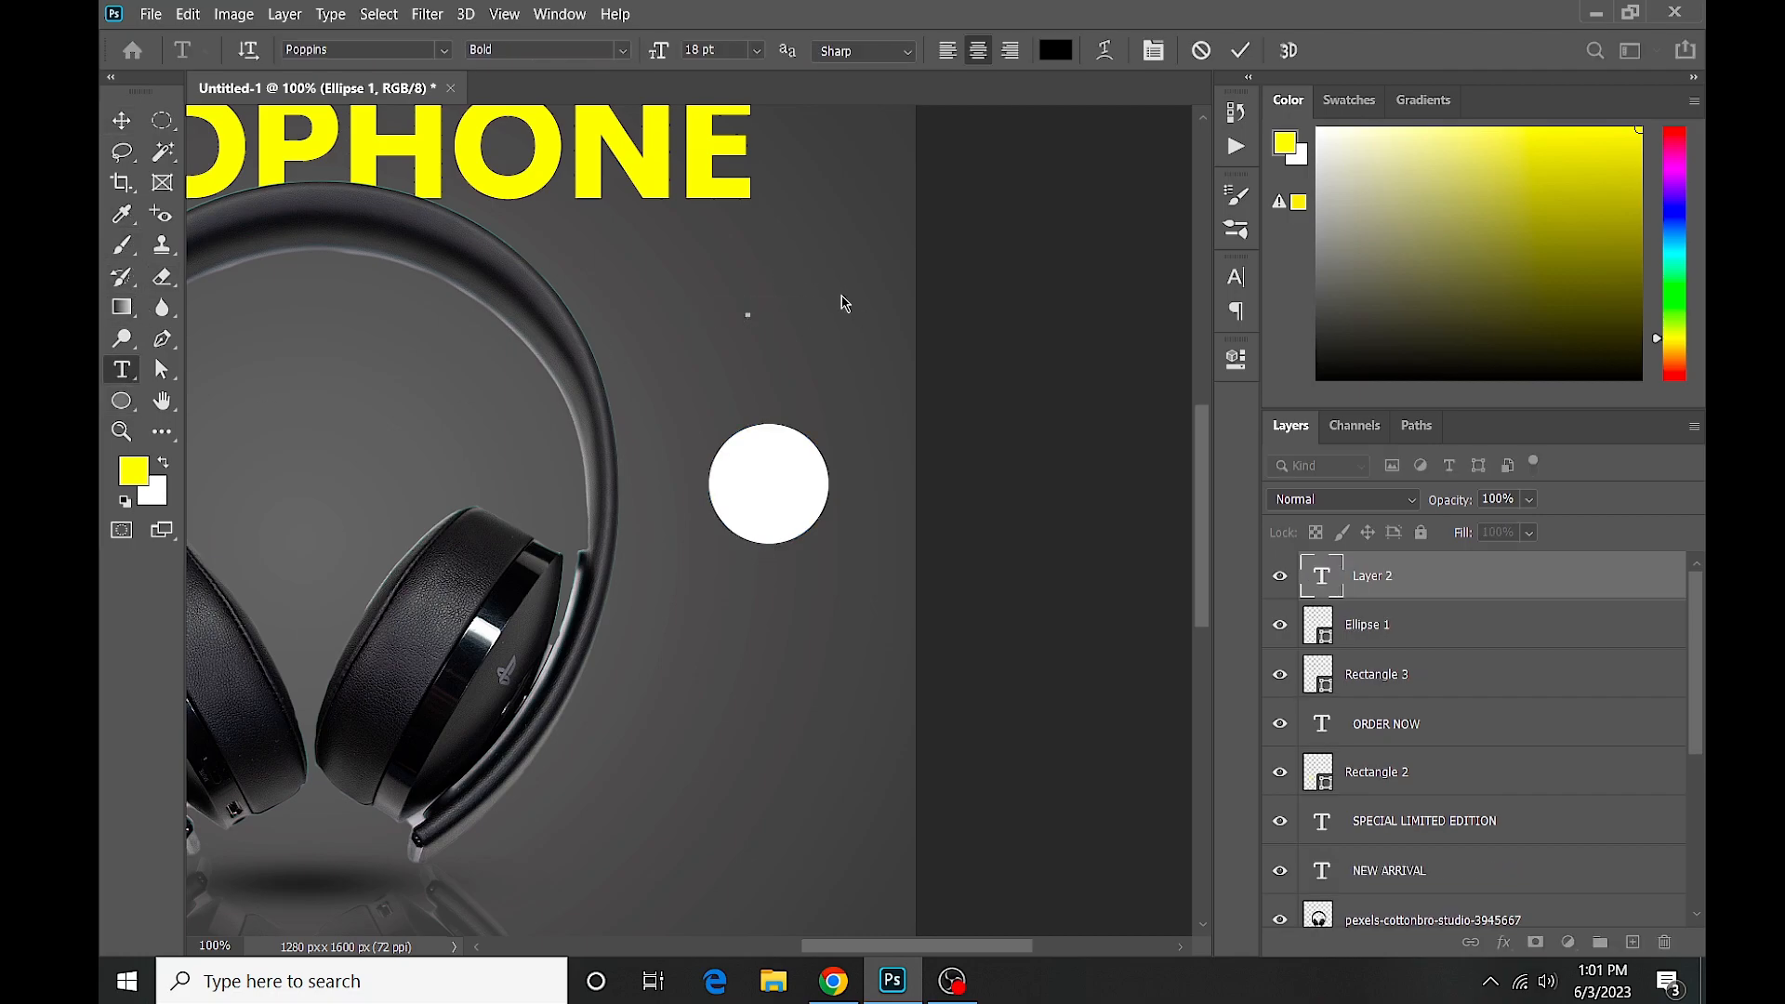
type("25%")
Set the line spacing of the 25% OFF text to 16 pt.
left_click(1237, 313)
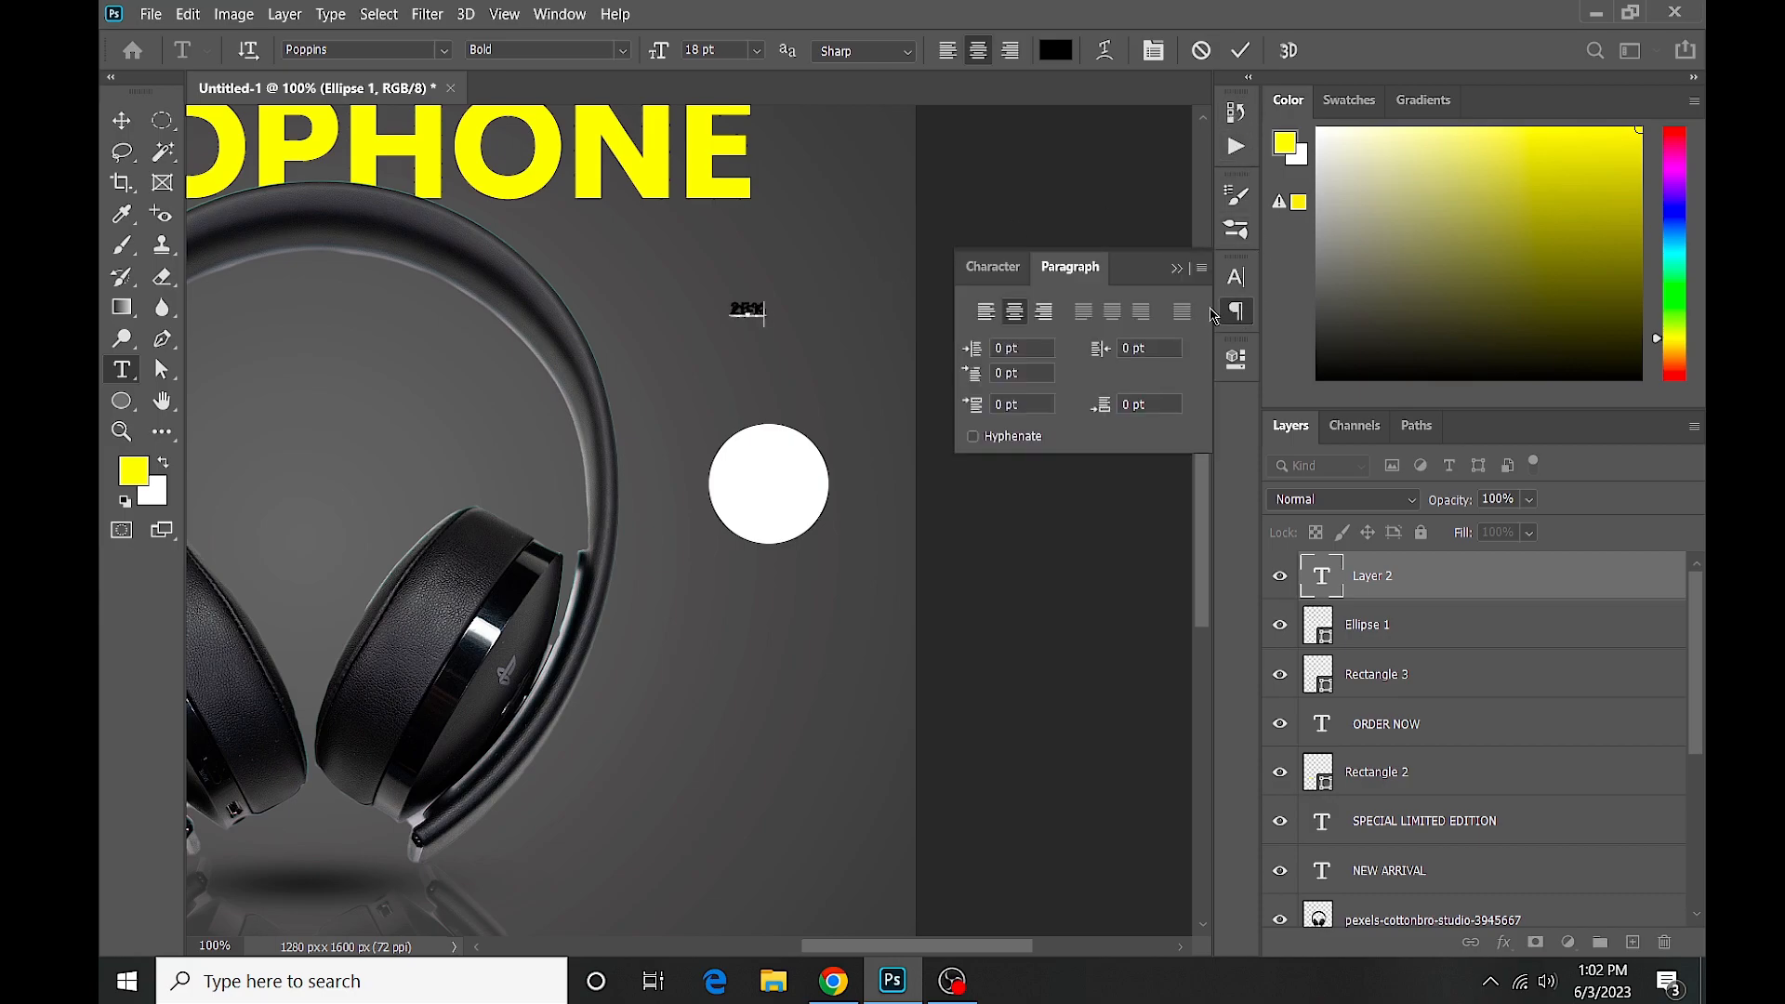
left_click(1236, 276)
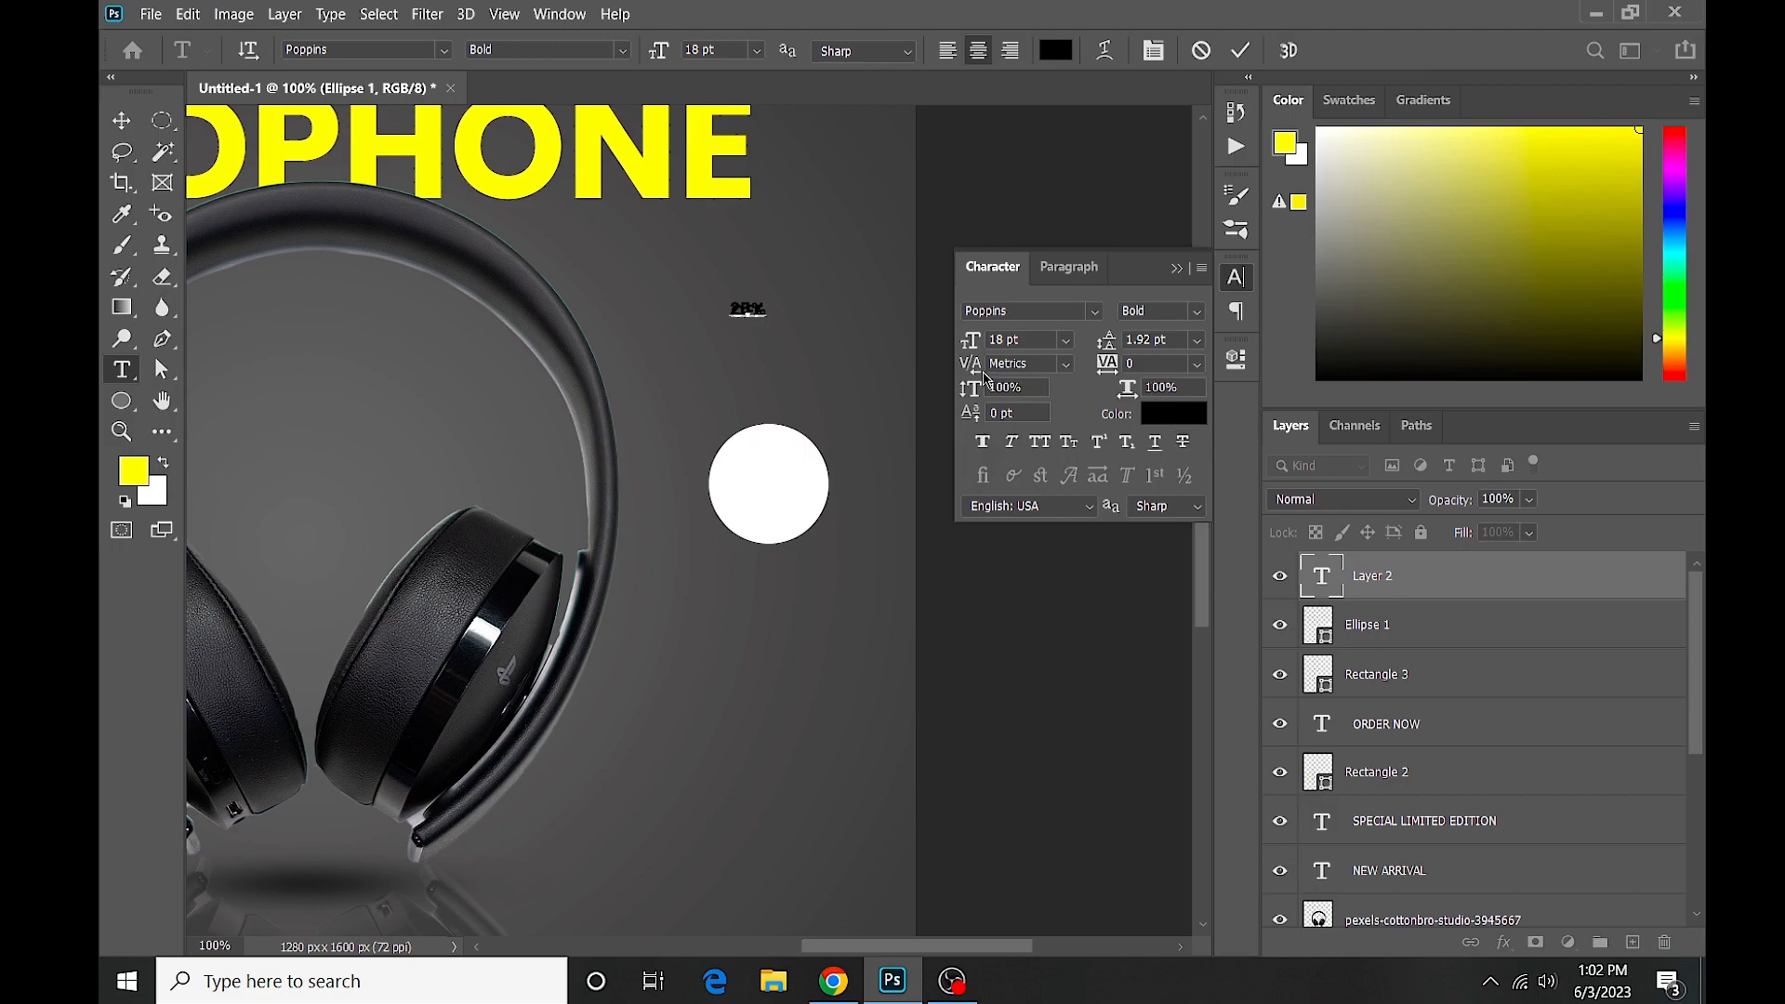
left_click(1037, 552)
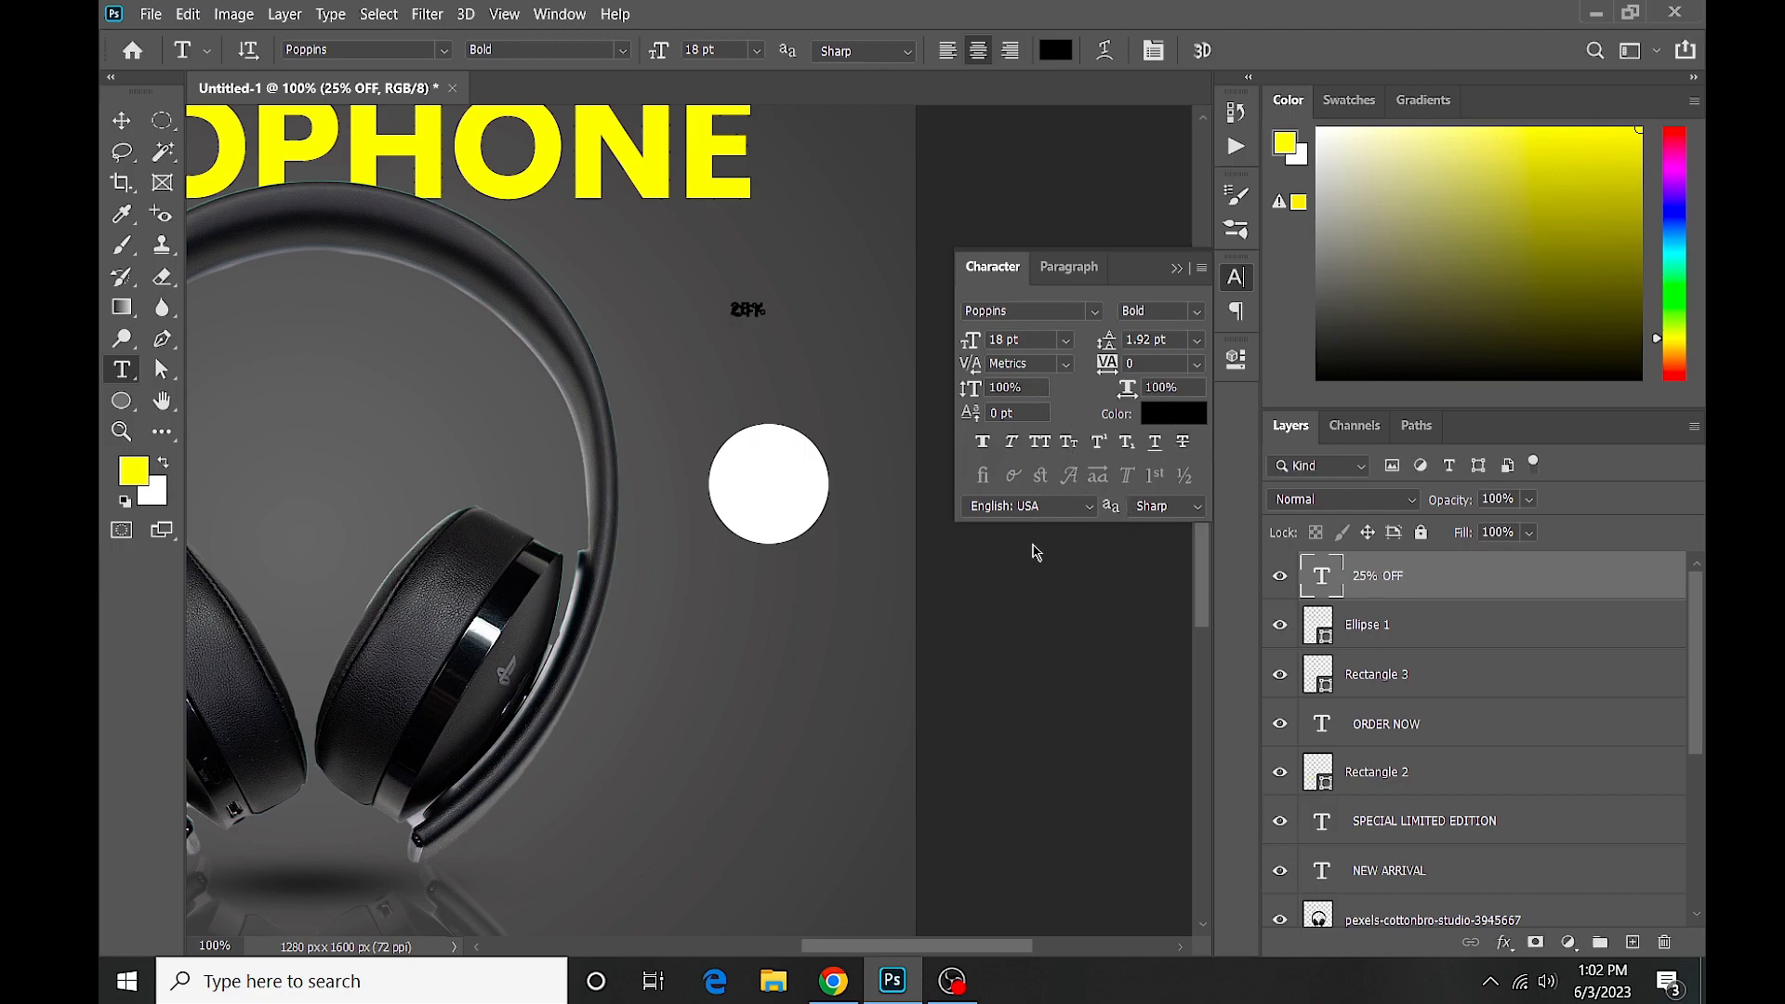
left_click(1198, 342)
left_click(1163, 476)
left_click(1196, 311)
left_click(1197, 311)
left_click(1199, 341)
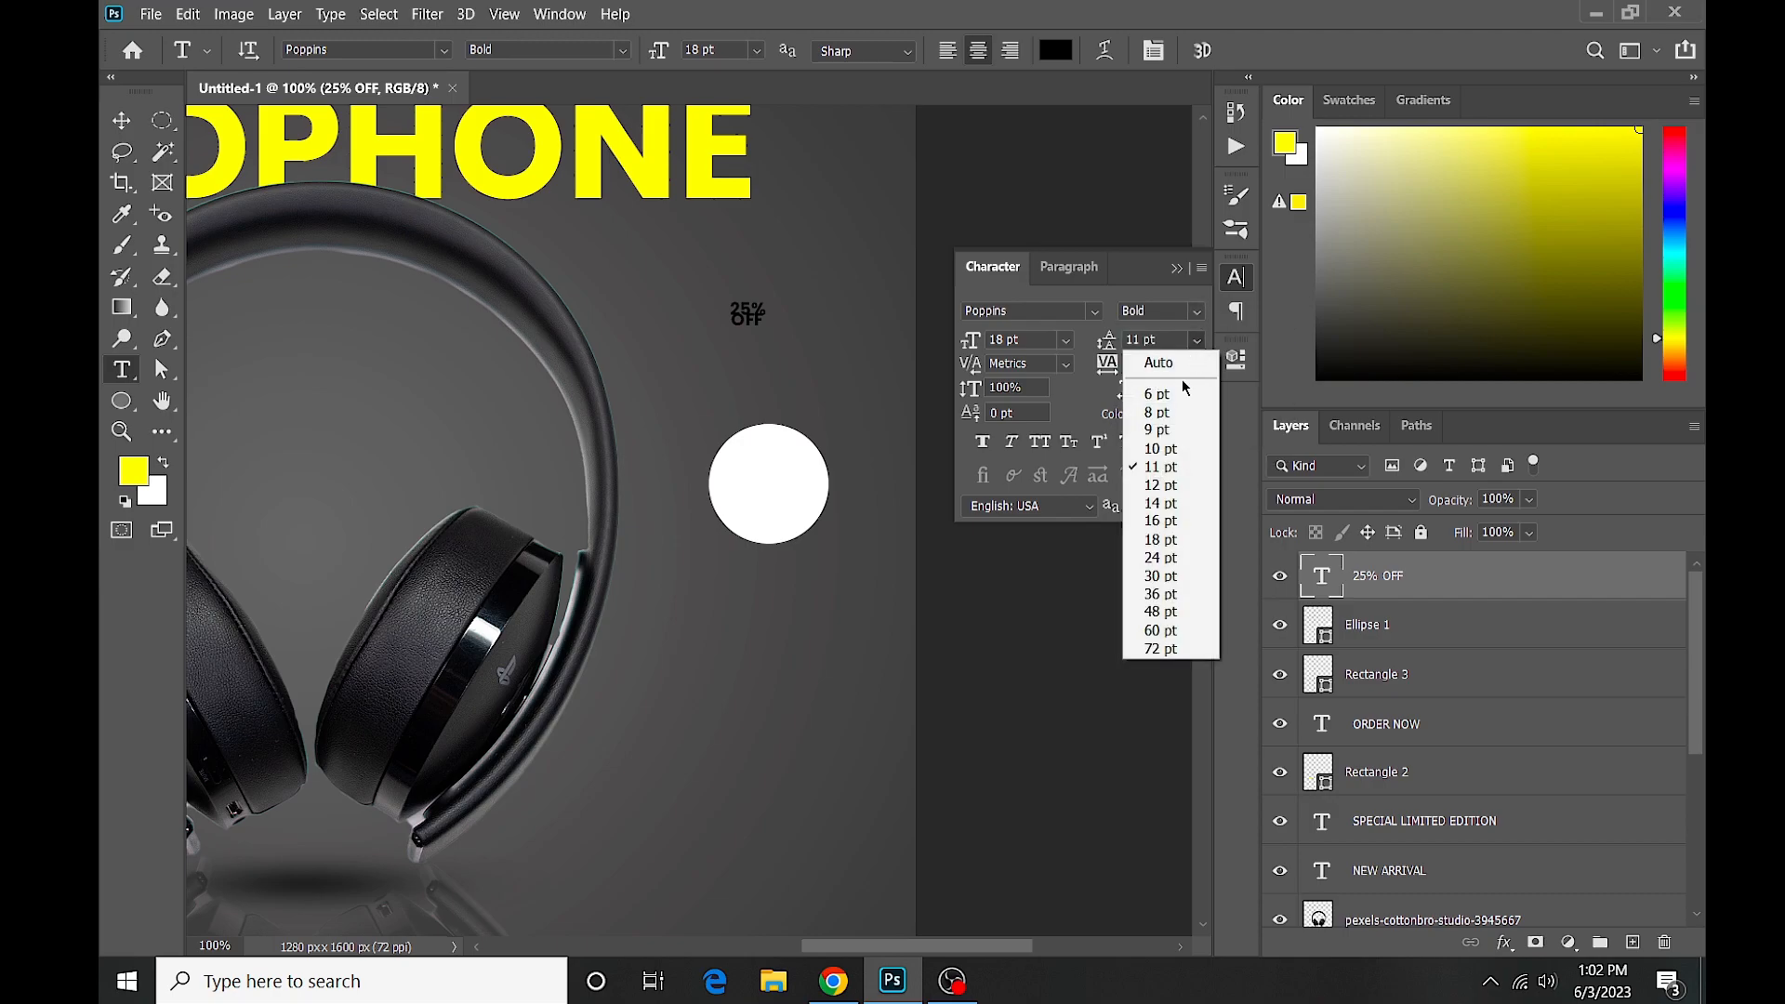
left_click(1159, 520)
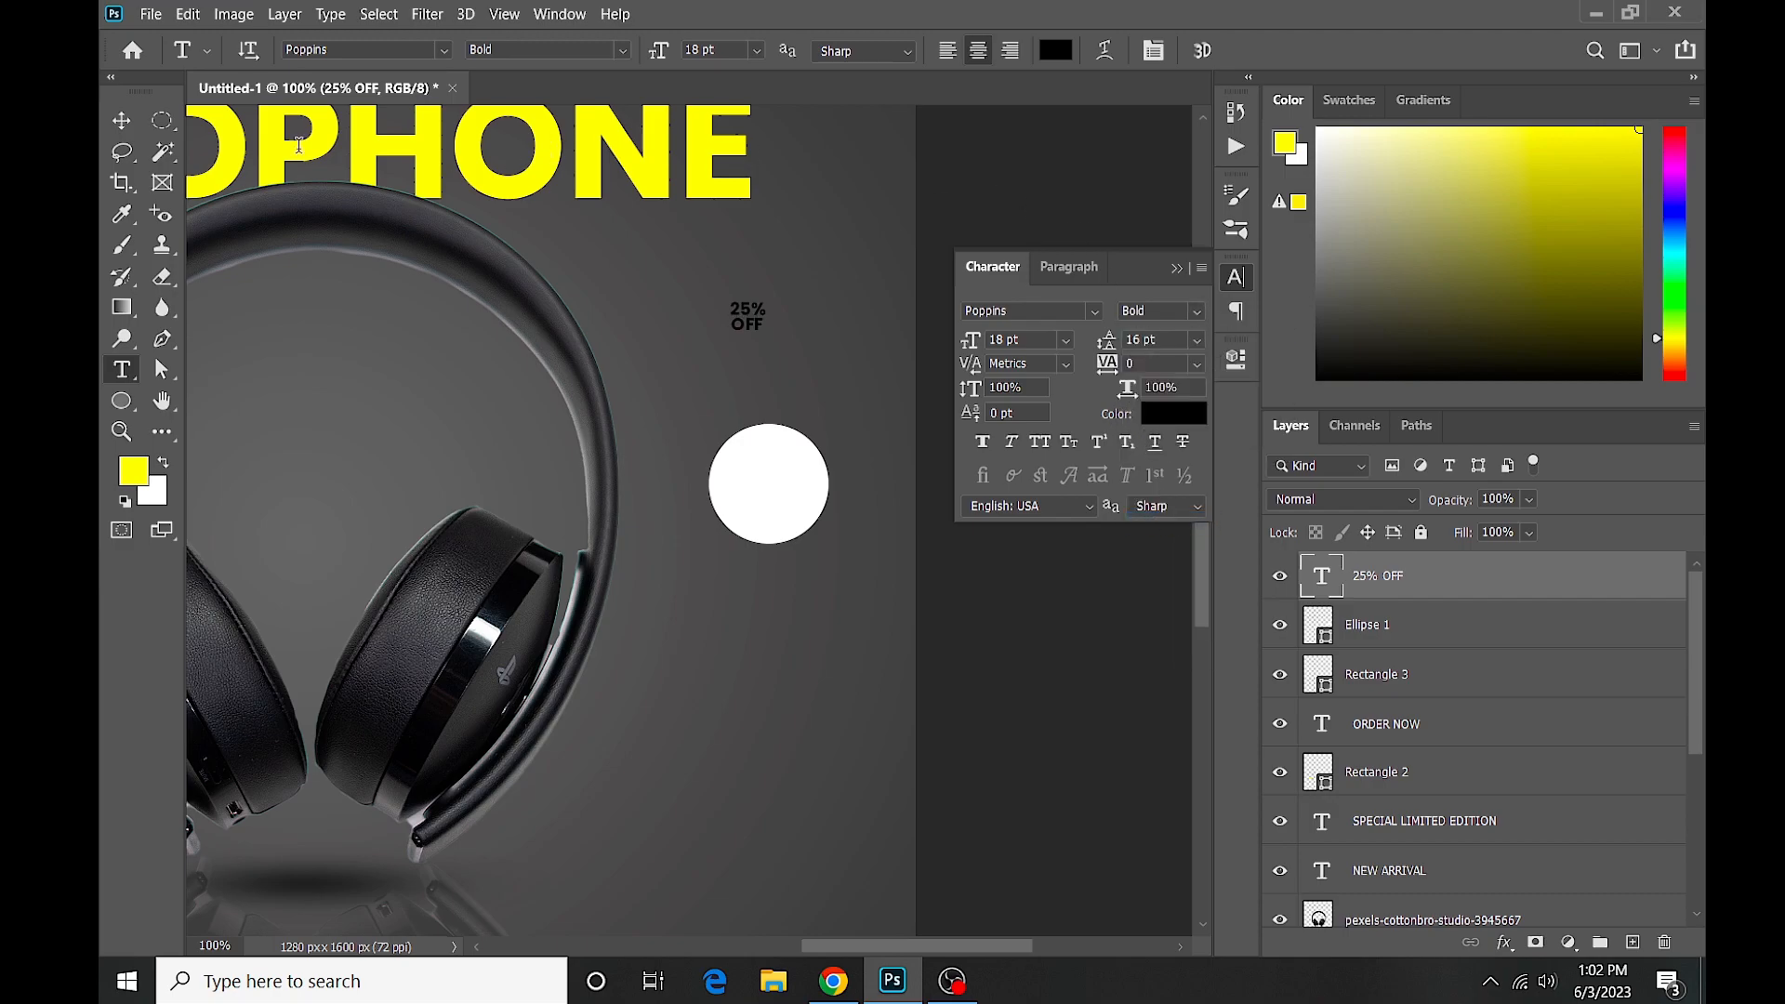
left_click(1179, 272)
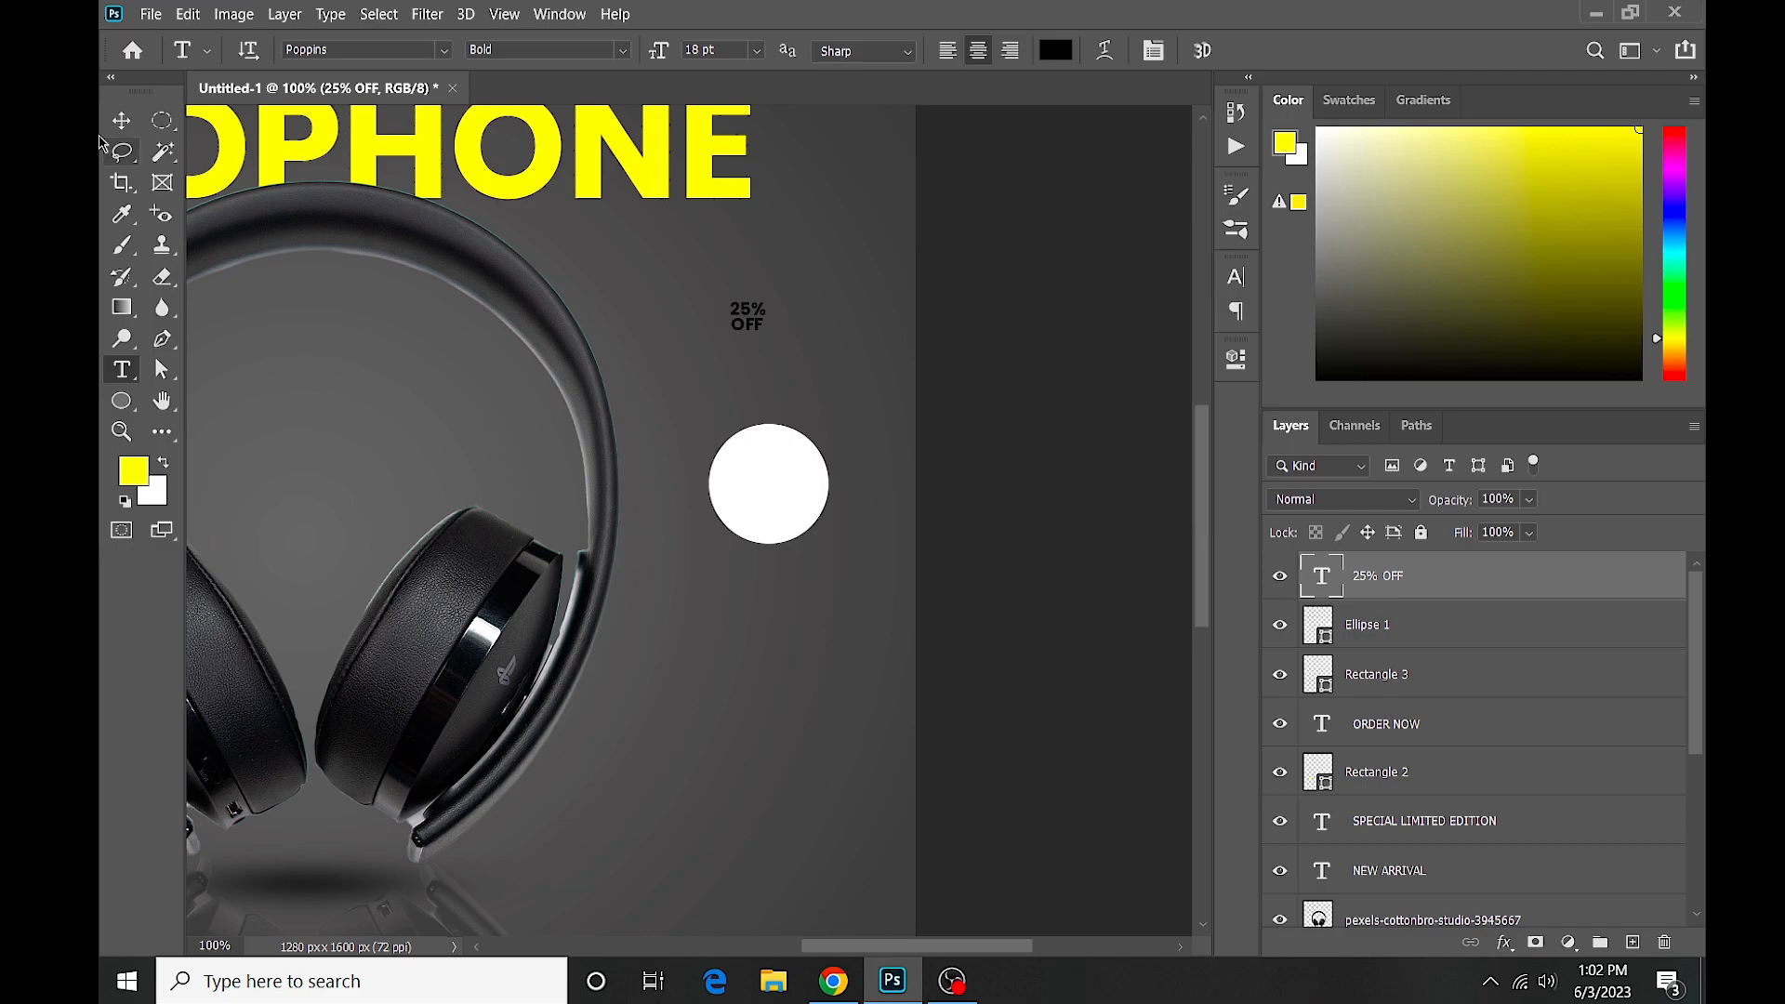
Move the 25% OFF text onto the white circle and enlarge it proportionally to about 194%.
left_click(121, 121)
left_click_drag(747, 326, 817, 527)
key("ctrl+t")
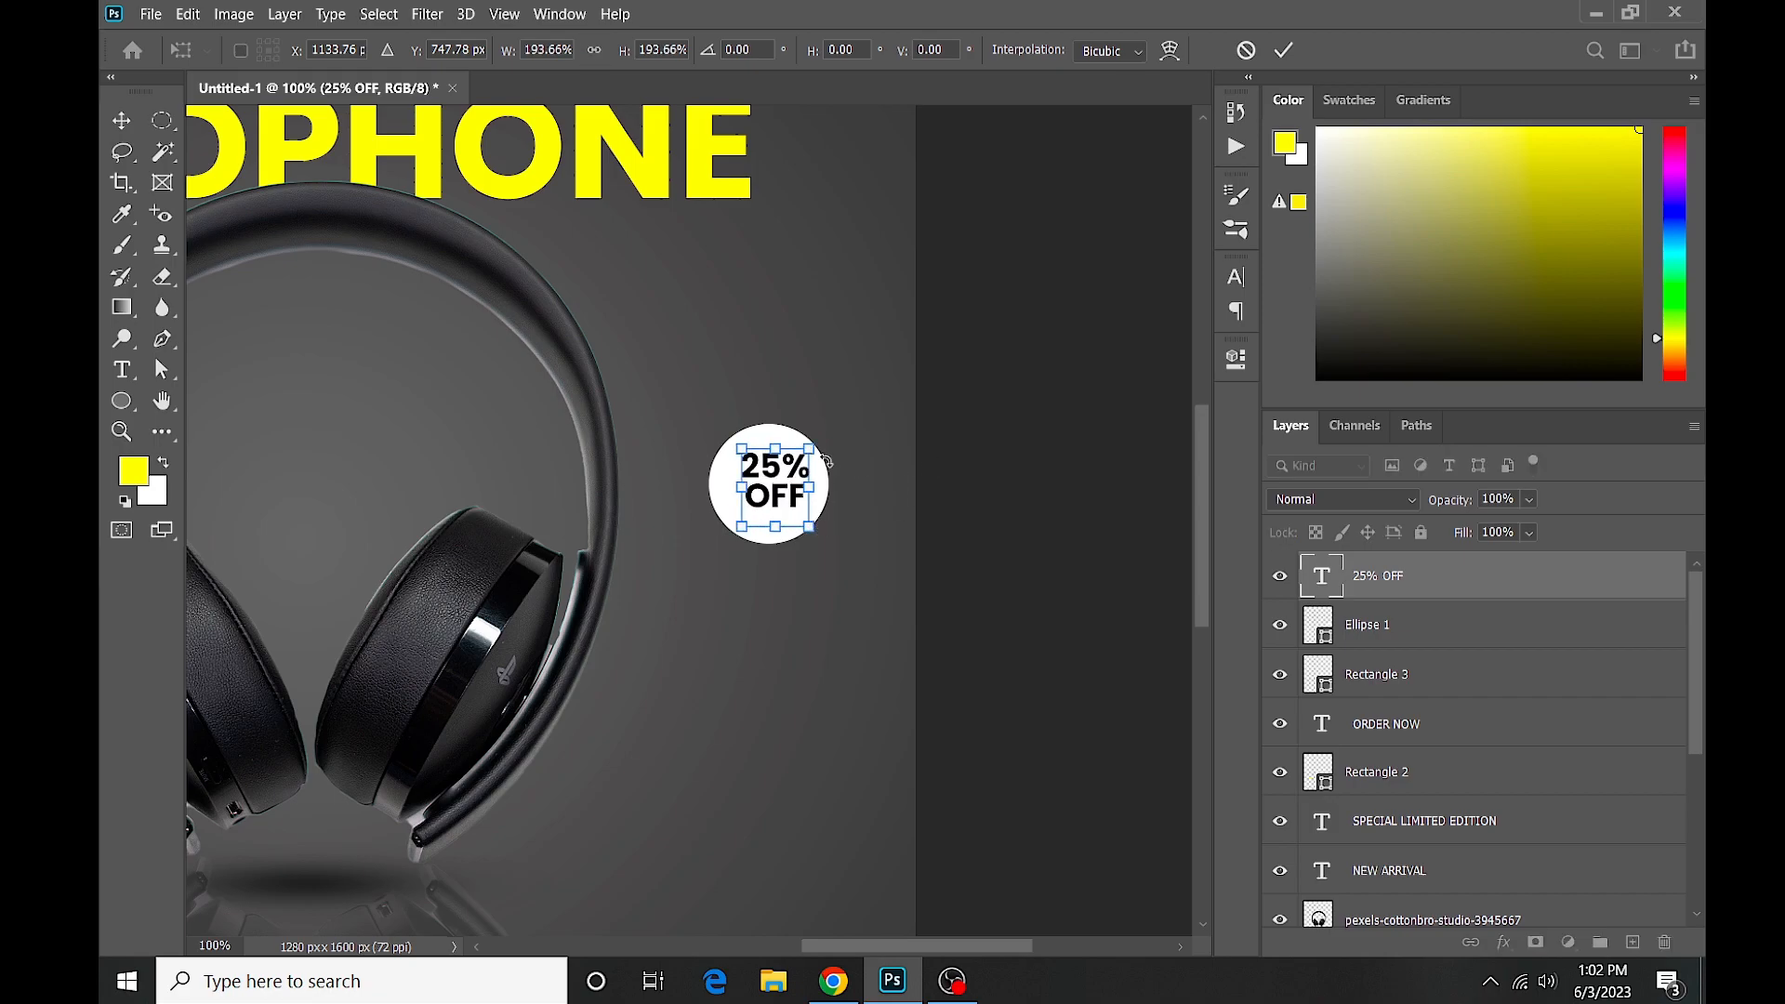
key("Return")
Align the 25% OFF text and the white circle on their horizontal and vertical centers.
left_click(762, 438)
left_click(772, 468, "shift")
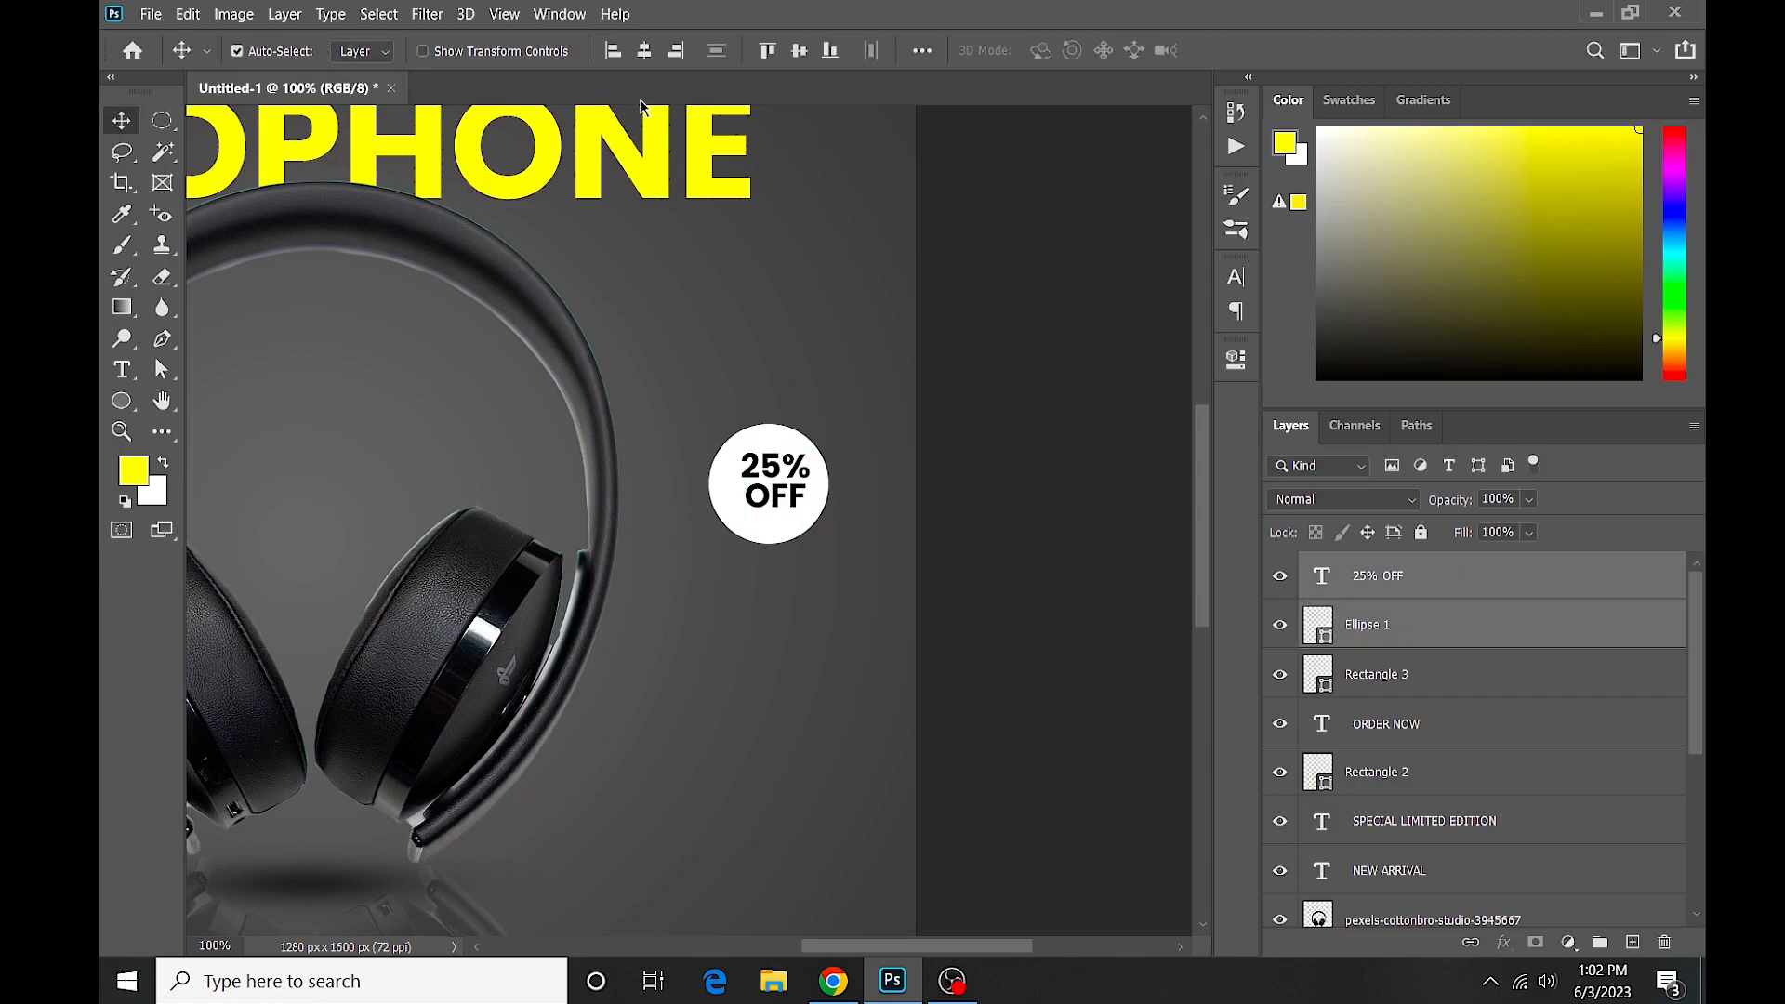
left_click(644, 50)
left_click(798, 50)
left_click(1009, 465)
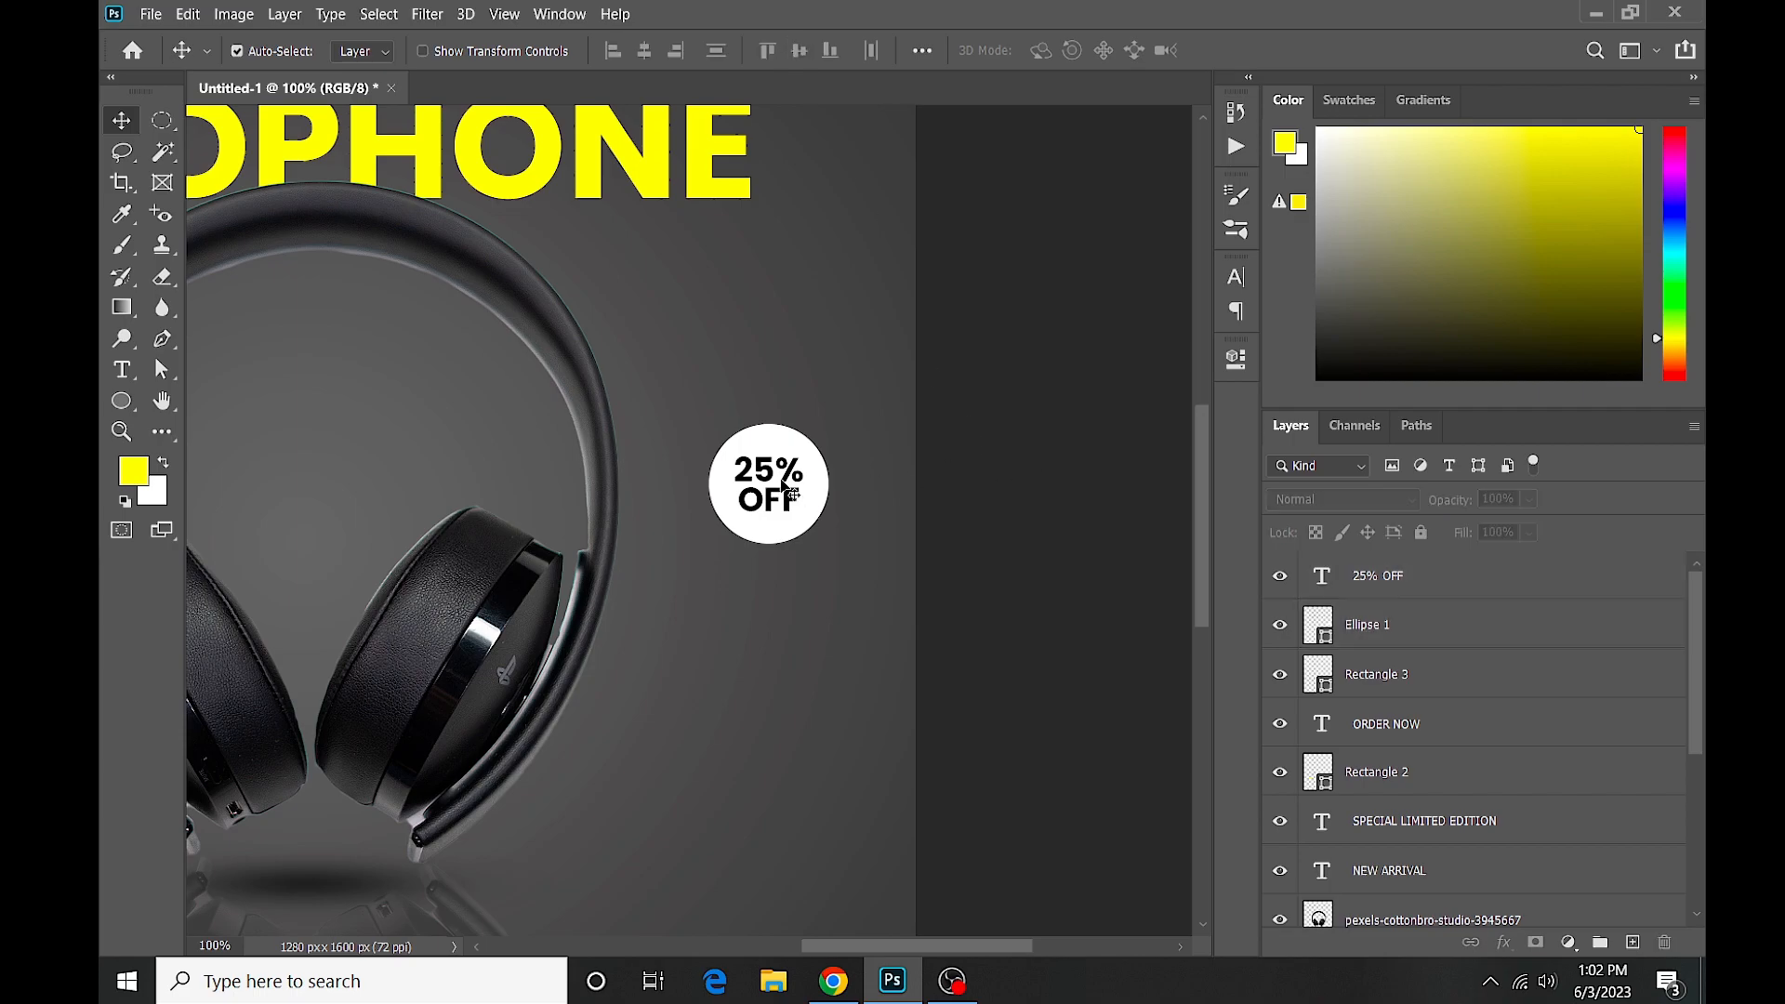
Draw a circle of about 146 px around the white badge, with no fill and a white stroke.
left_click(117, 405)
left_click_drag(700, 413, 848, 553)
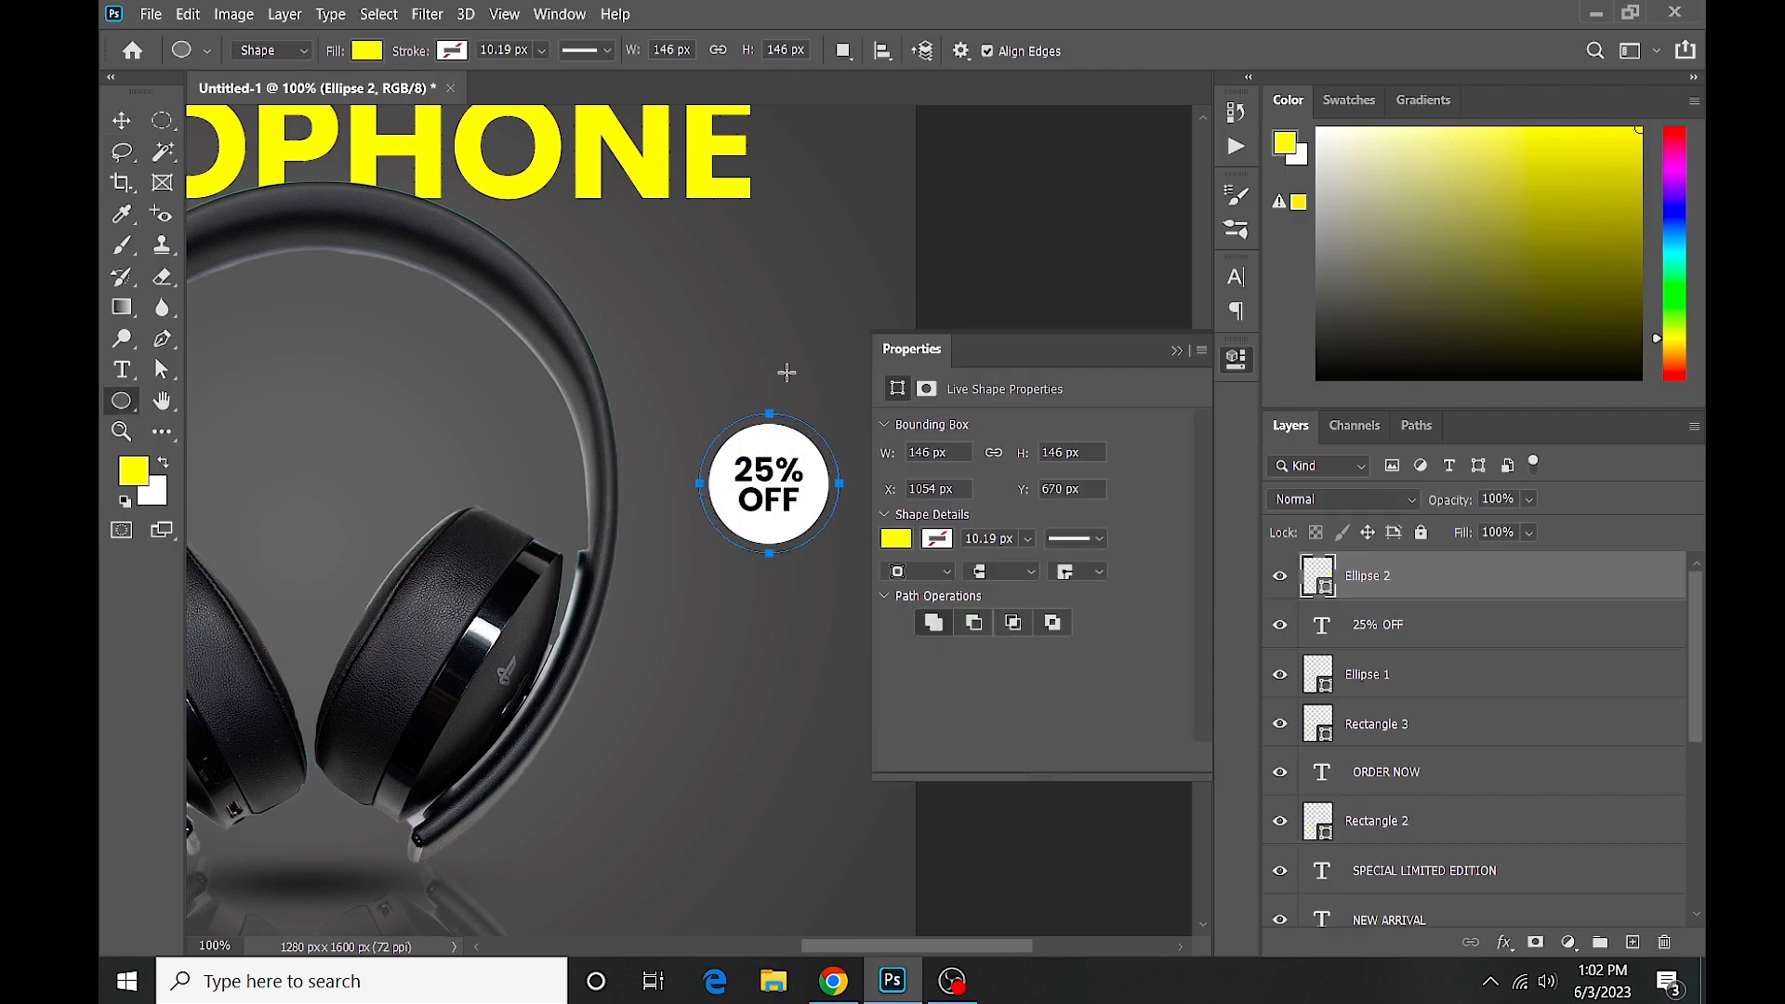
left_click(896, 538)
left_click(912, 585)
left_click(936, 541)
left_click(934, 549)
left_click(902, 664)
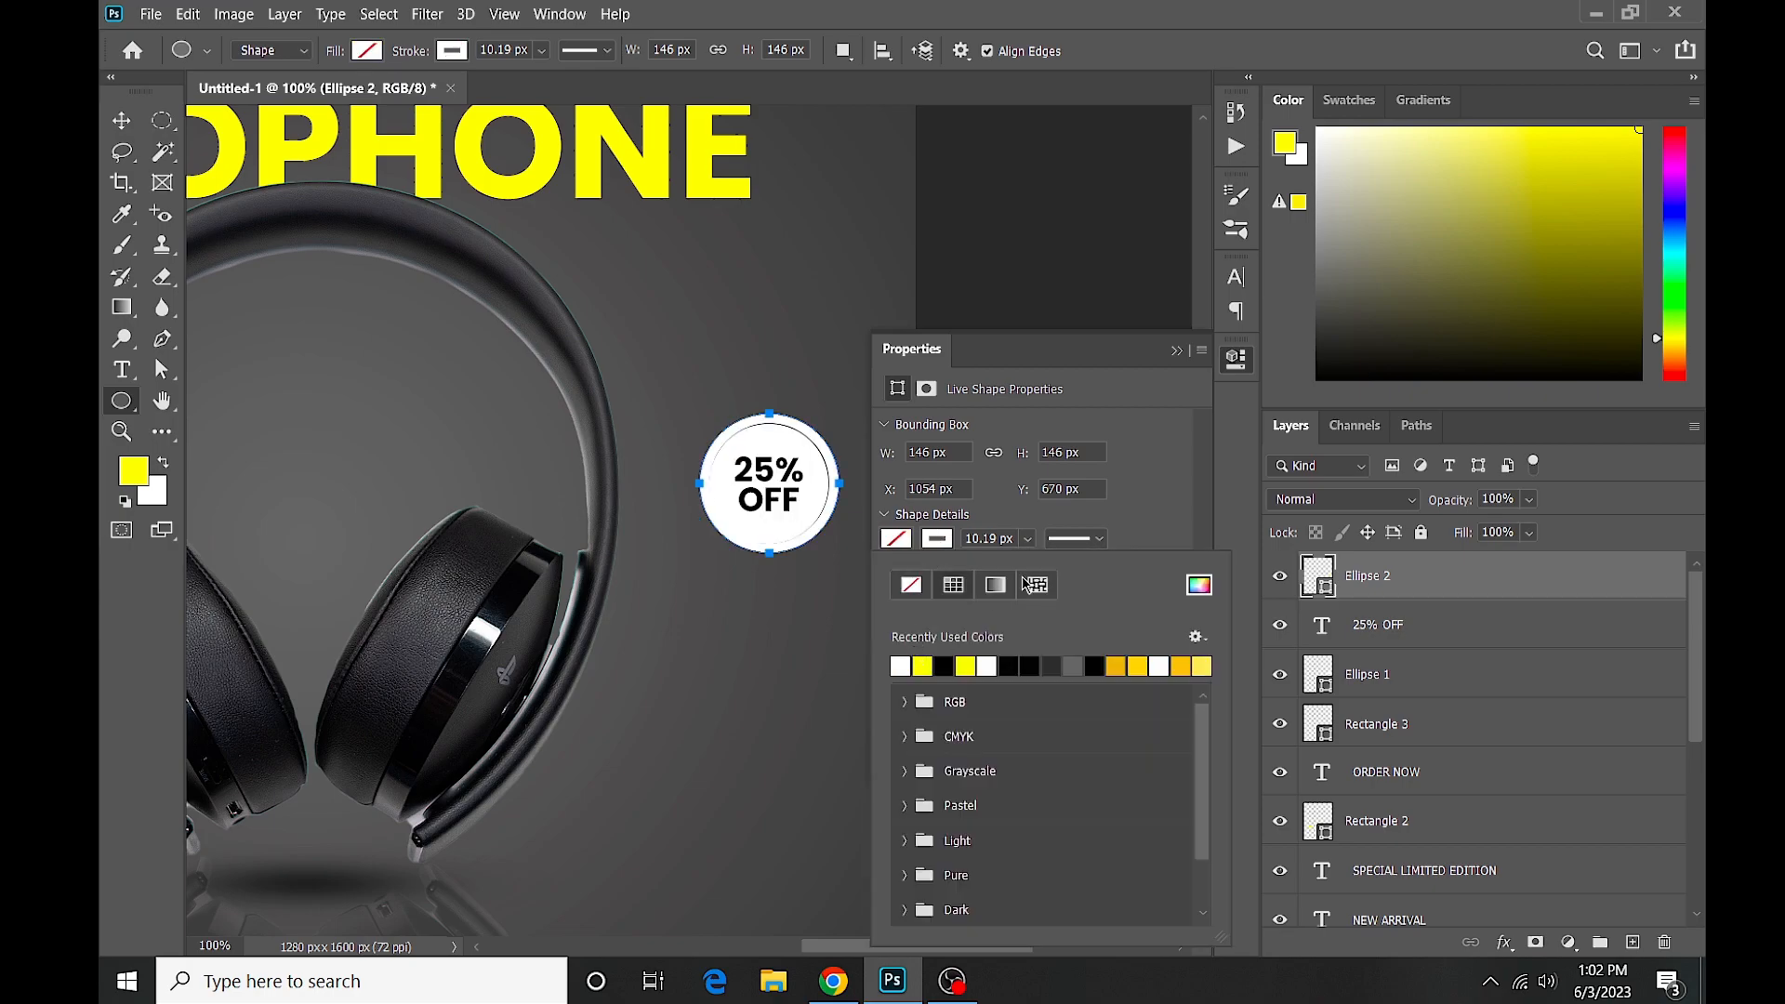
Reduce the new ring's stroke width to about 4.43 px.
left_click(1027, 540)
left_click_drag(1006, 569, 1029, 571)
left_click(1176, 351)
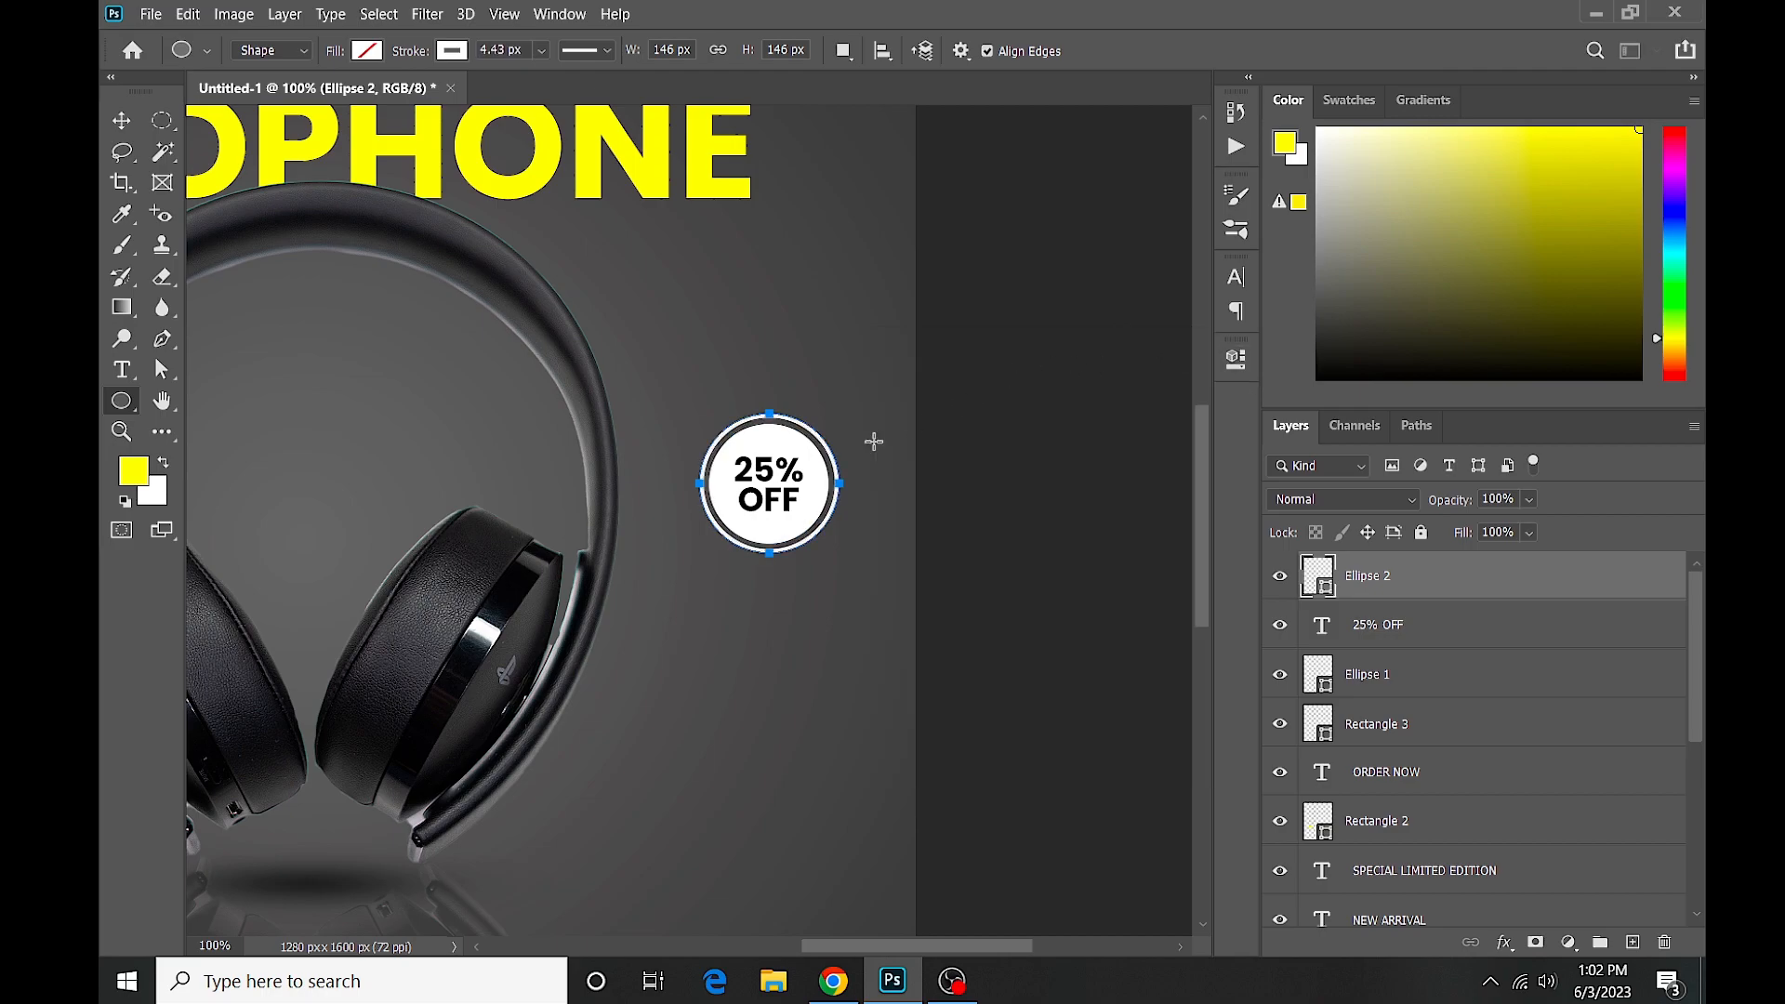
Align the 25% OFF text, the white circle and the outer ring on their horizontal centers.
key("v")
left_click(777, 462)
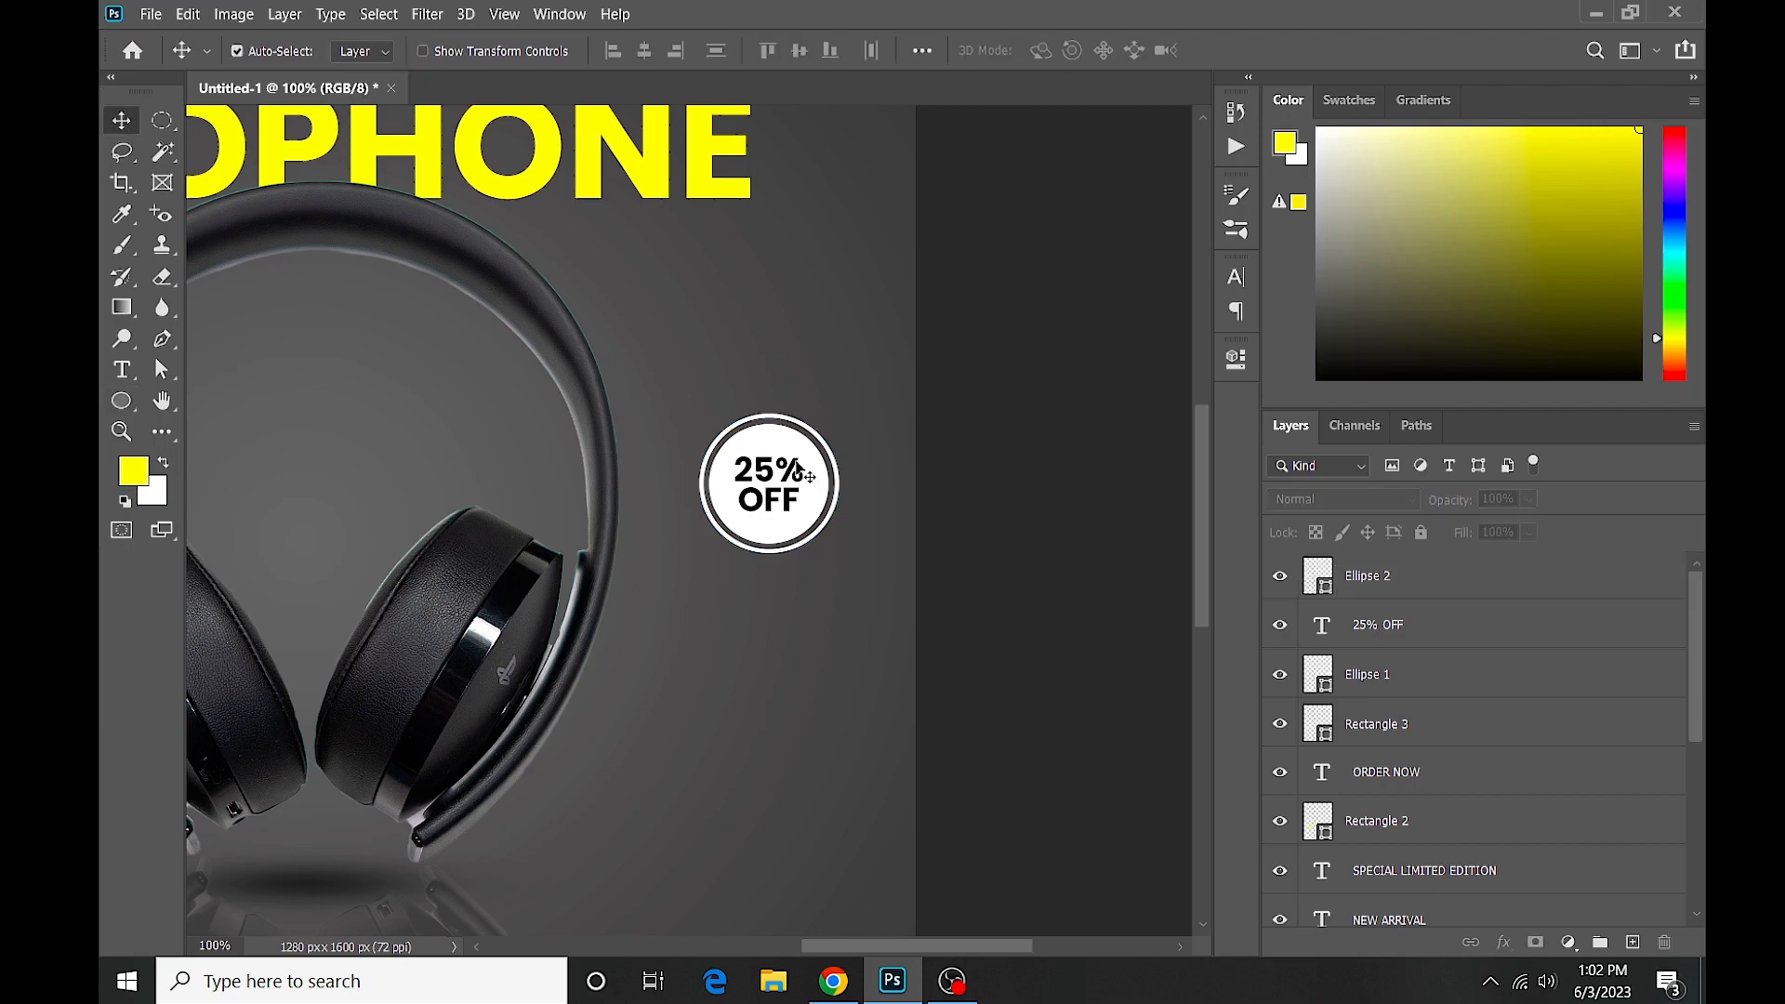
left_click(761, 477, "shift")
left_click(755, 421, "shift")
left_click(645, 50)
left_click(844, 499)
Draw a curved Pen tool shape about 85 × 48 px between the headband and the badge, bending down toward the badge.
scroll(772, 530, "up", 3)
key("ctrl+0")
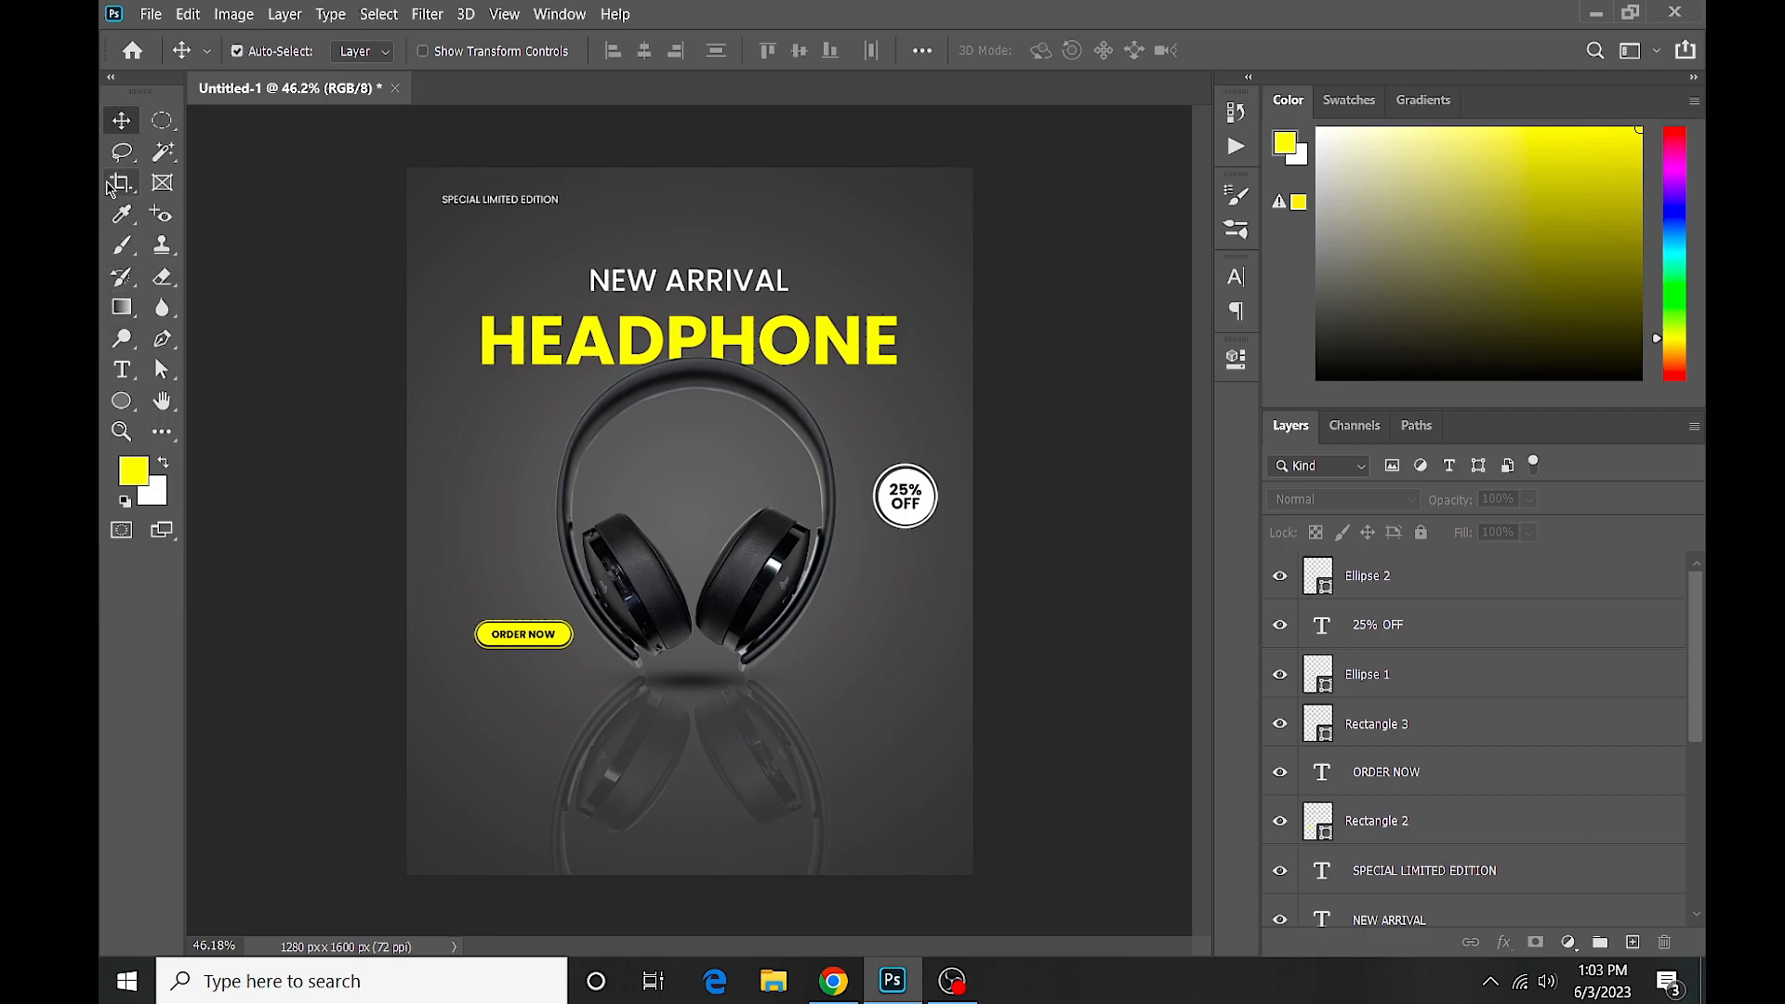
left_click(163, 339)
left_click(853, 447, "ctrl")
left_click(854, 447, "ctrl")
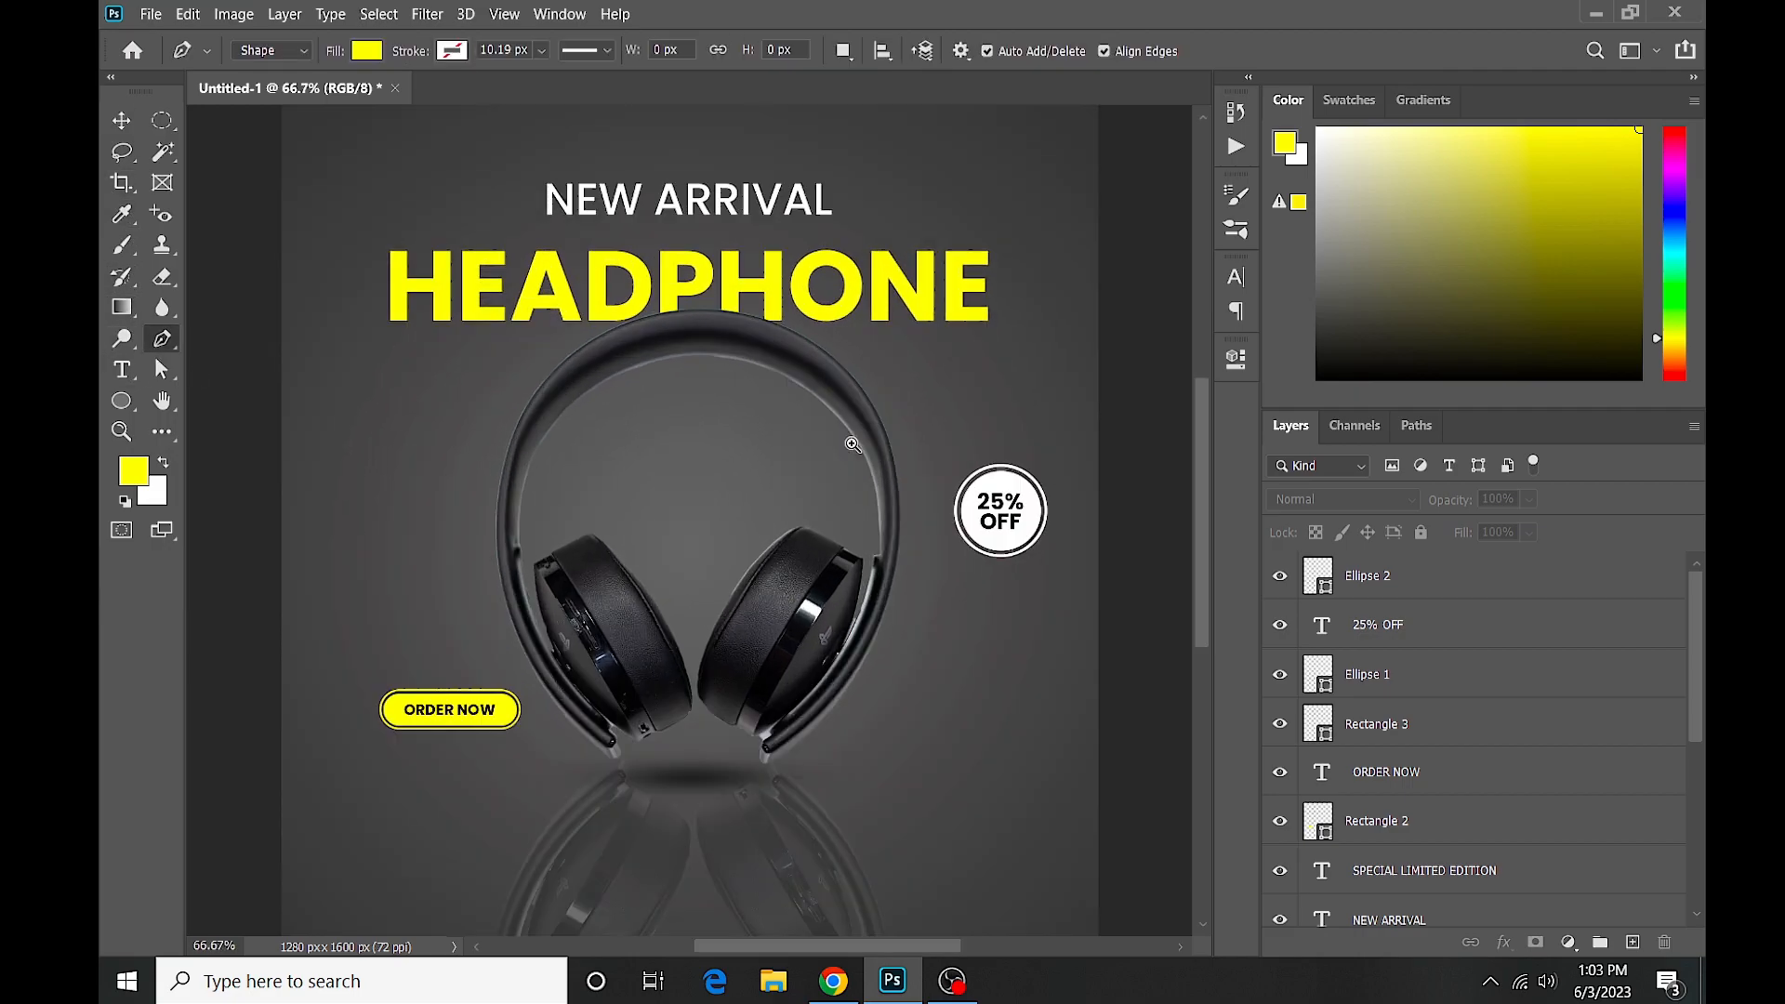
left_click(852, 445, "ctrl")
left_click(956, 408, "ctrl")
left_click(956, 408, "ctrl")
left_click_drag(831, 441, 567, 435)
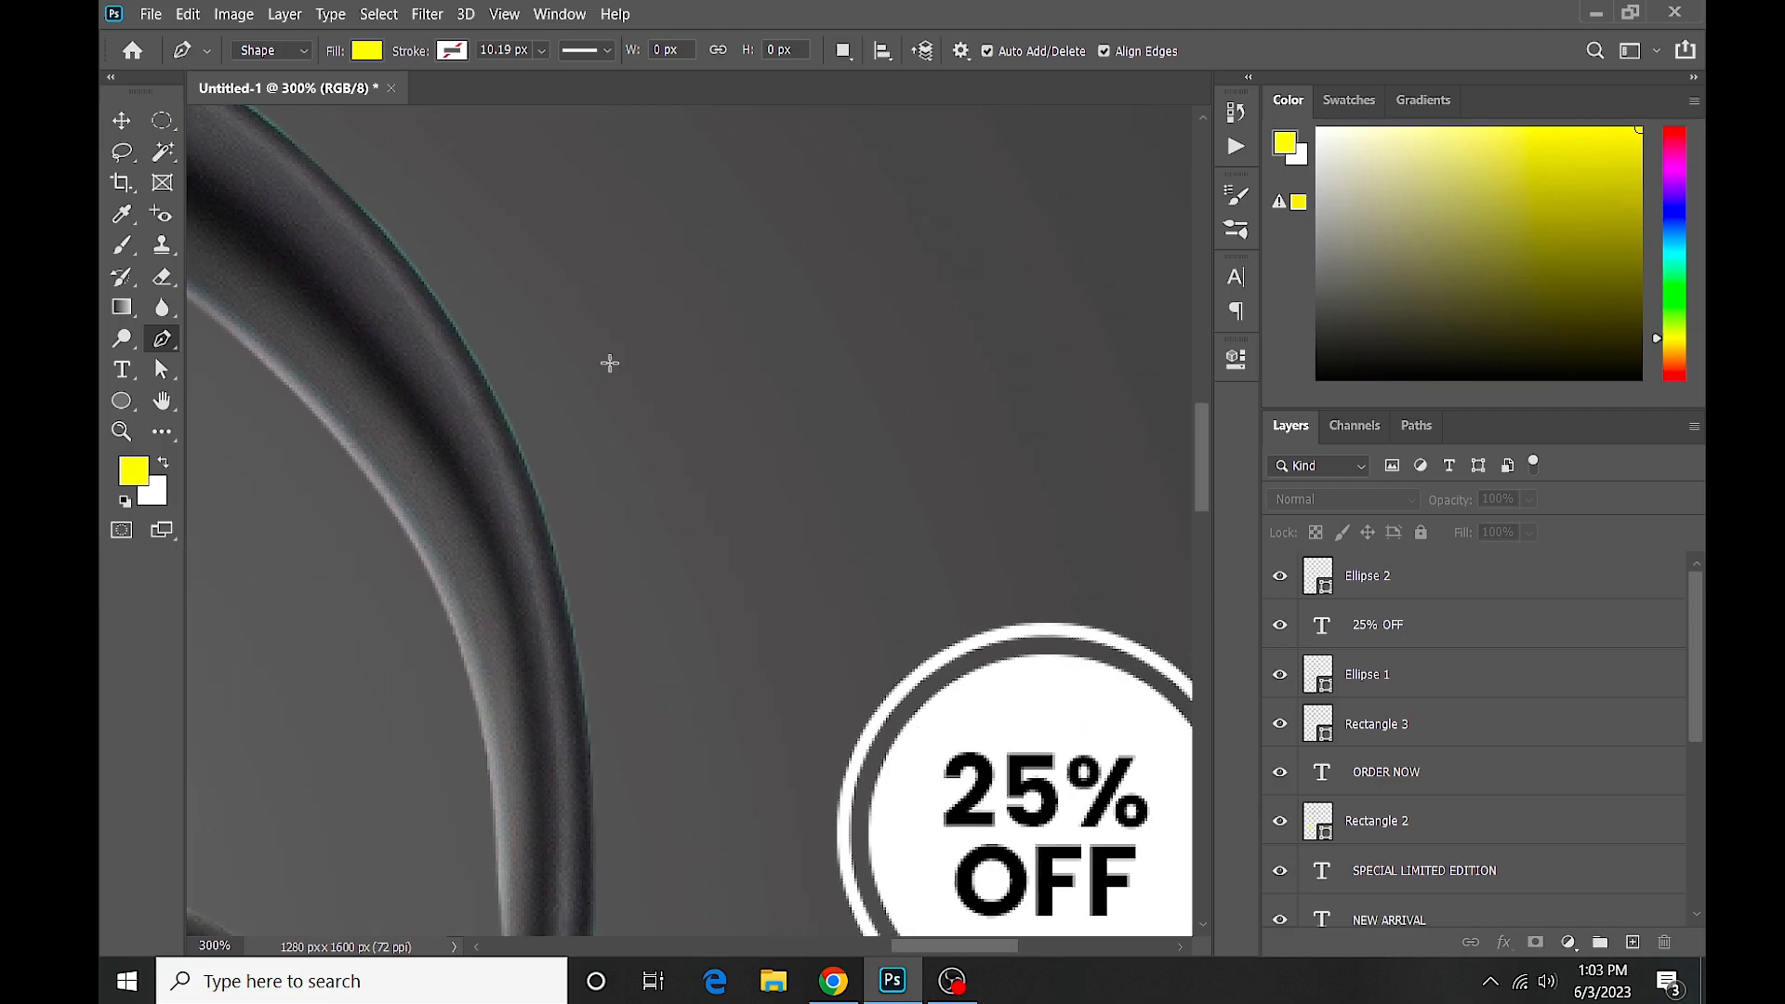
left_click(630, 439)
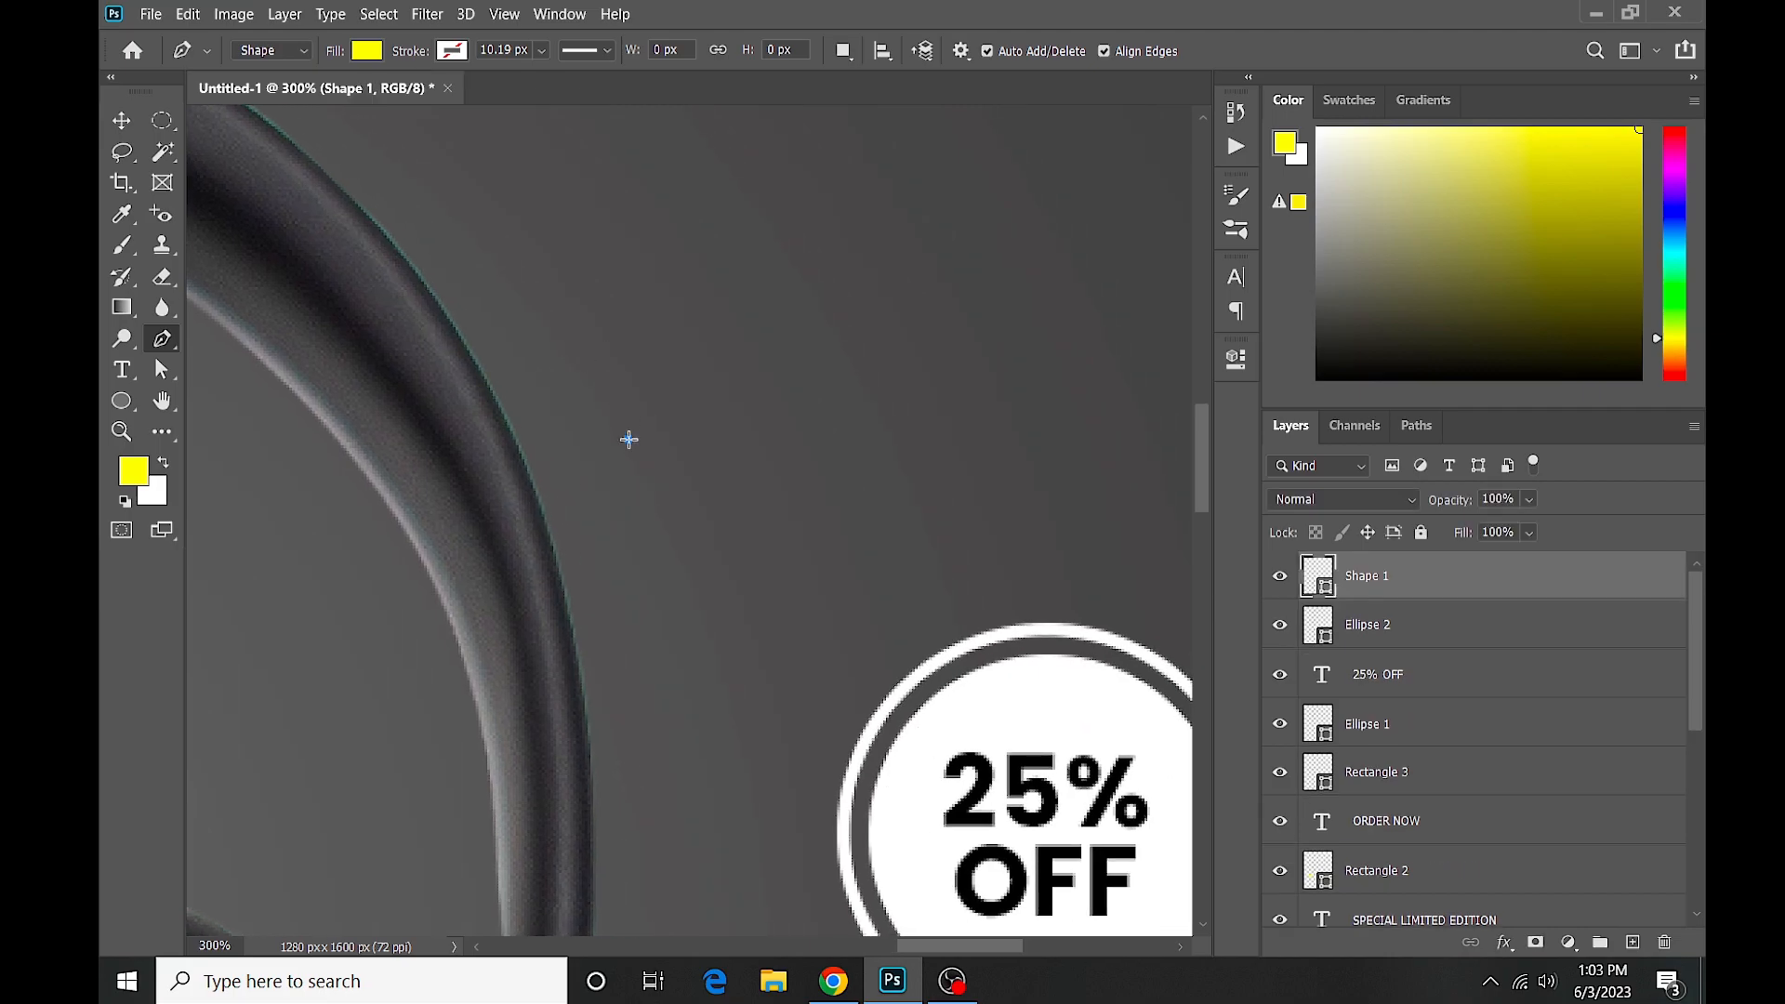
left_click_drag(871, 577, 943, 730)
Give the curved shape a white stroke and remove its fill.
left_click(452, 53)
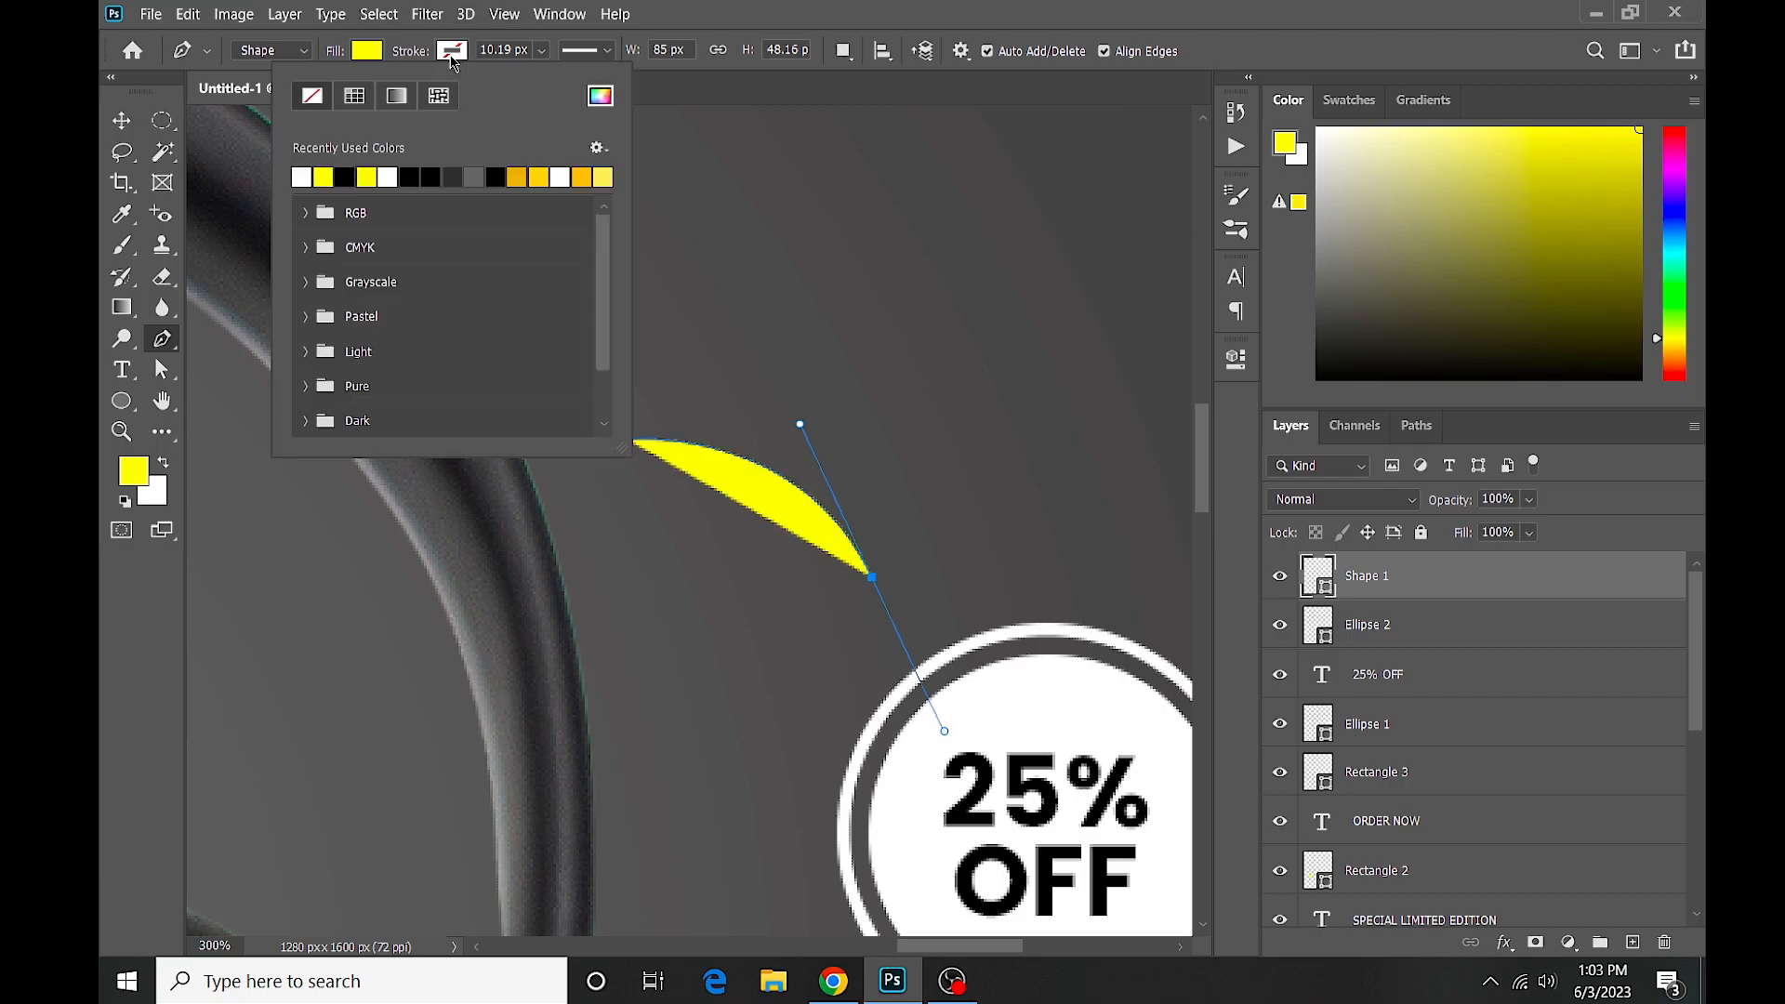
left_click(310, 169)
left_click(359, 56)
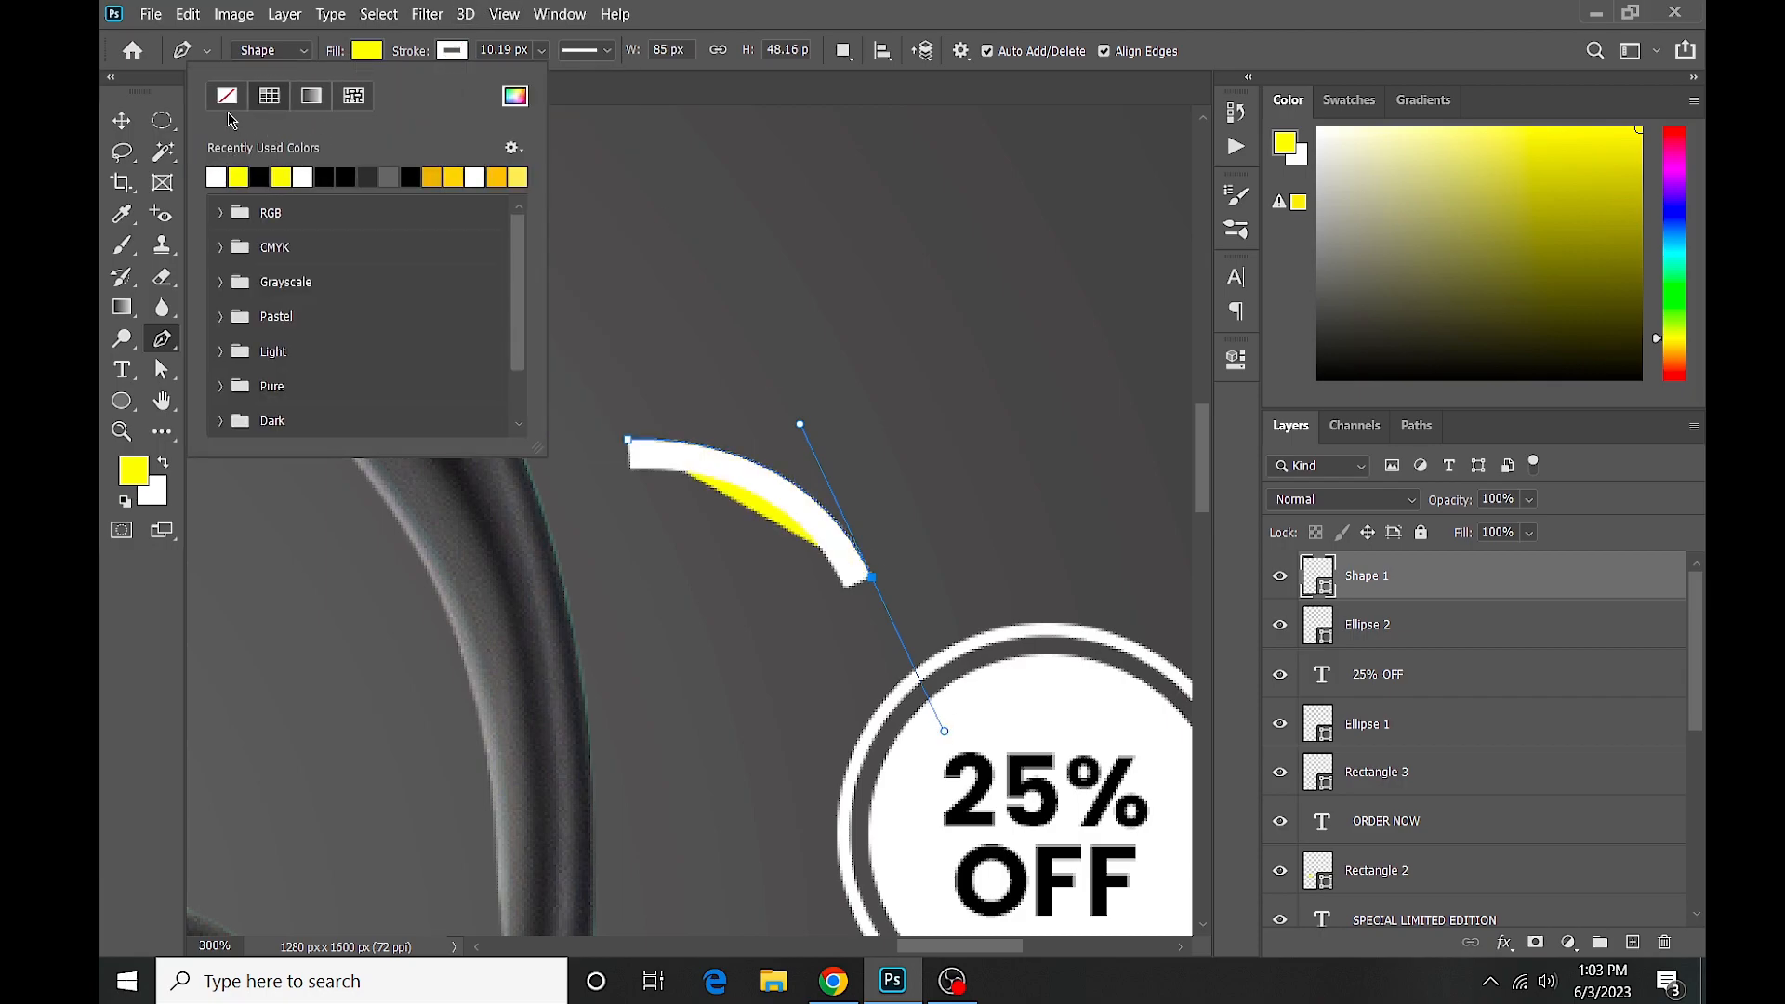
left_click(226, 96)
left_click(368, 51)
Set the curved line's stroke width to 4.15 px.
left_click(541, 51)
left_click_drag(543, 75, 539, 78)
left_click(541, 53)
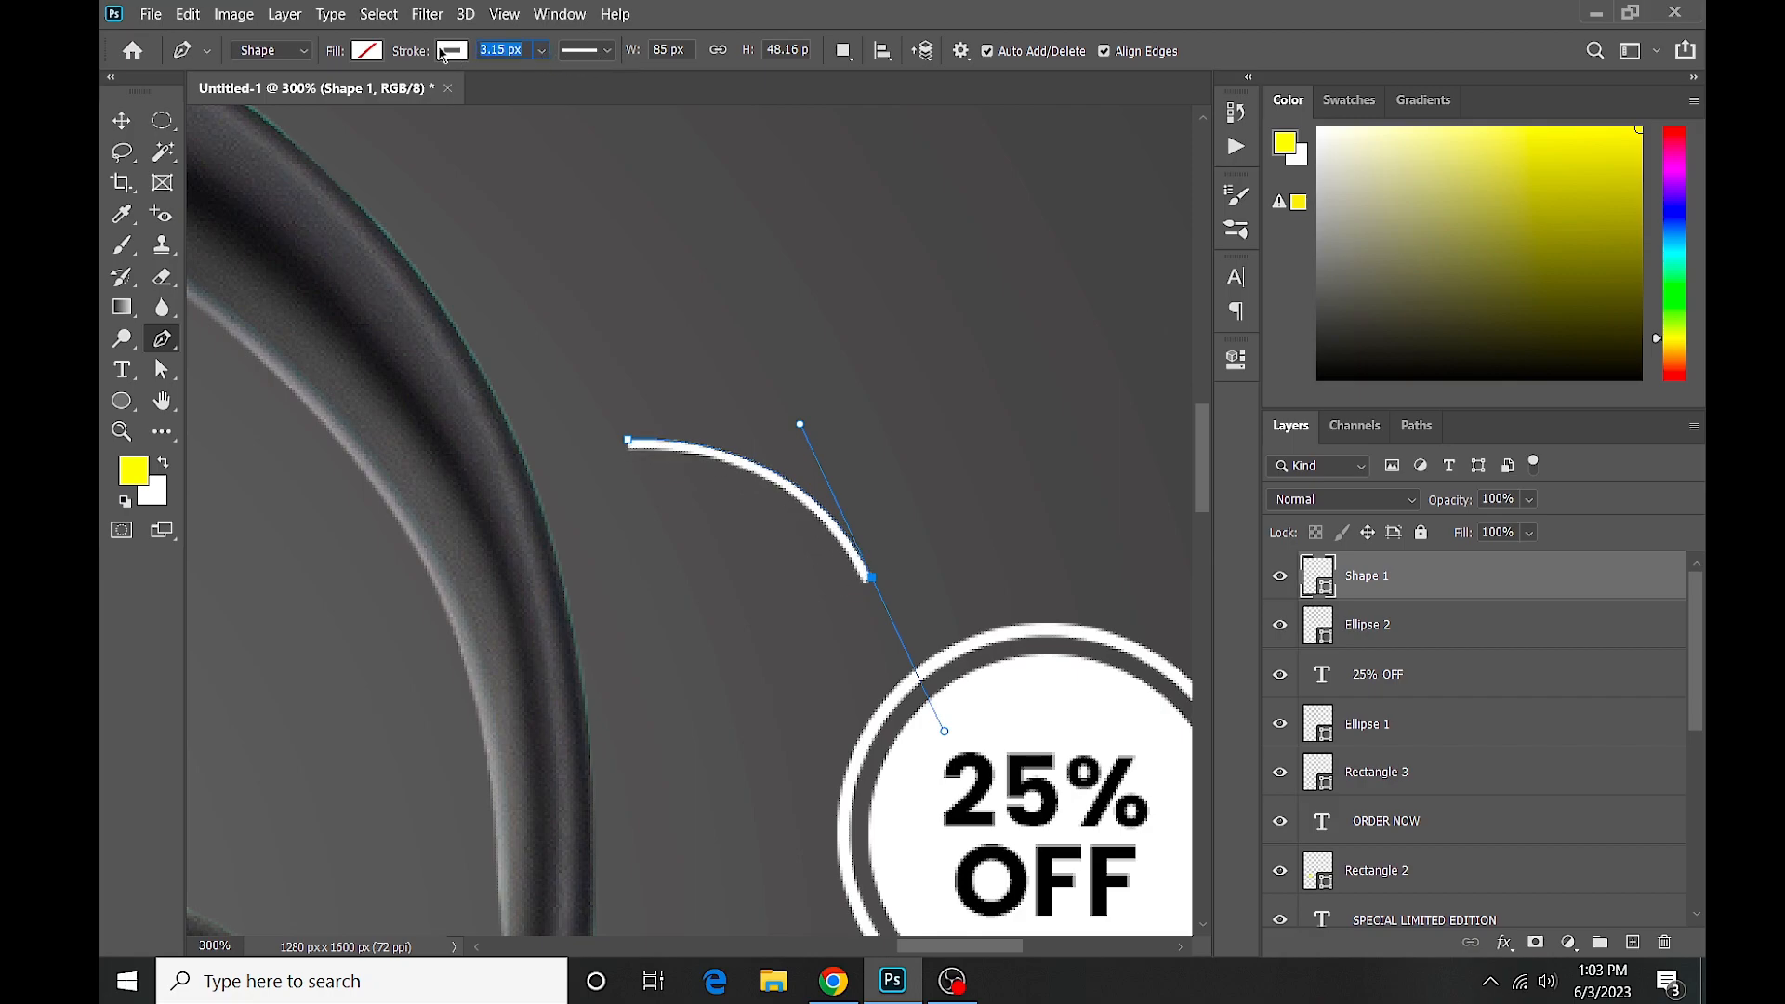
left_click(541, 52)
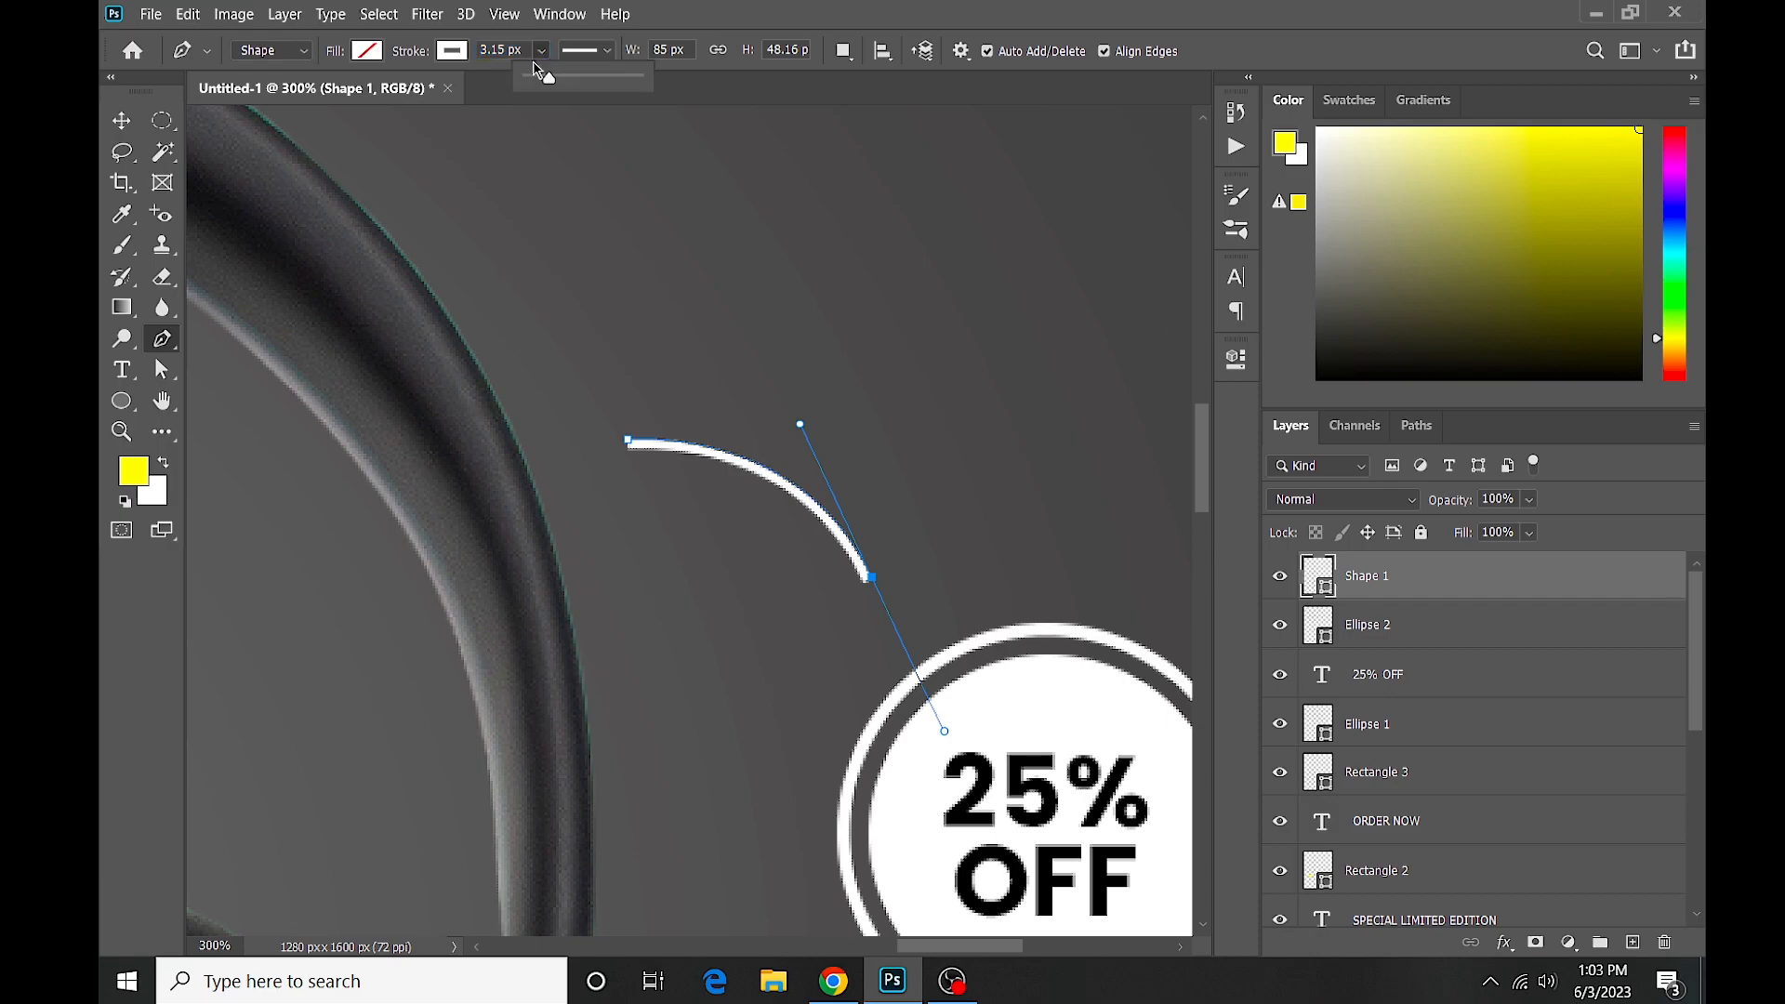
left_click(421, 61)
key("Up")
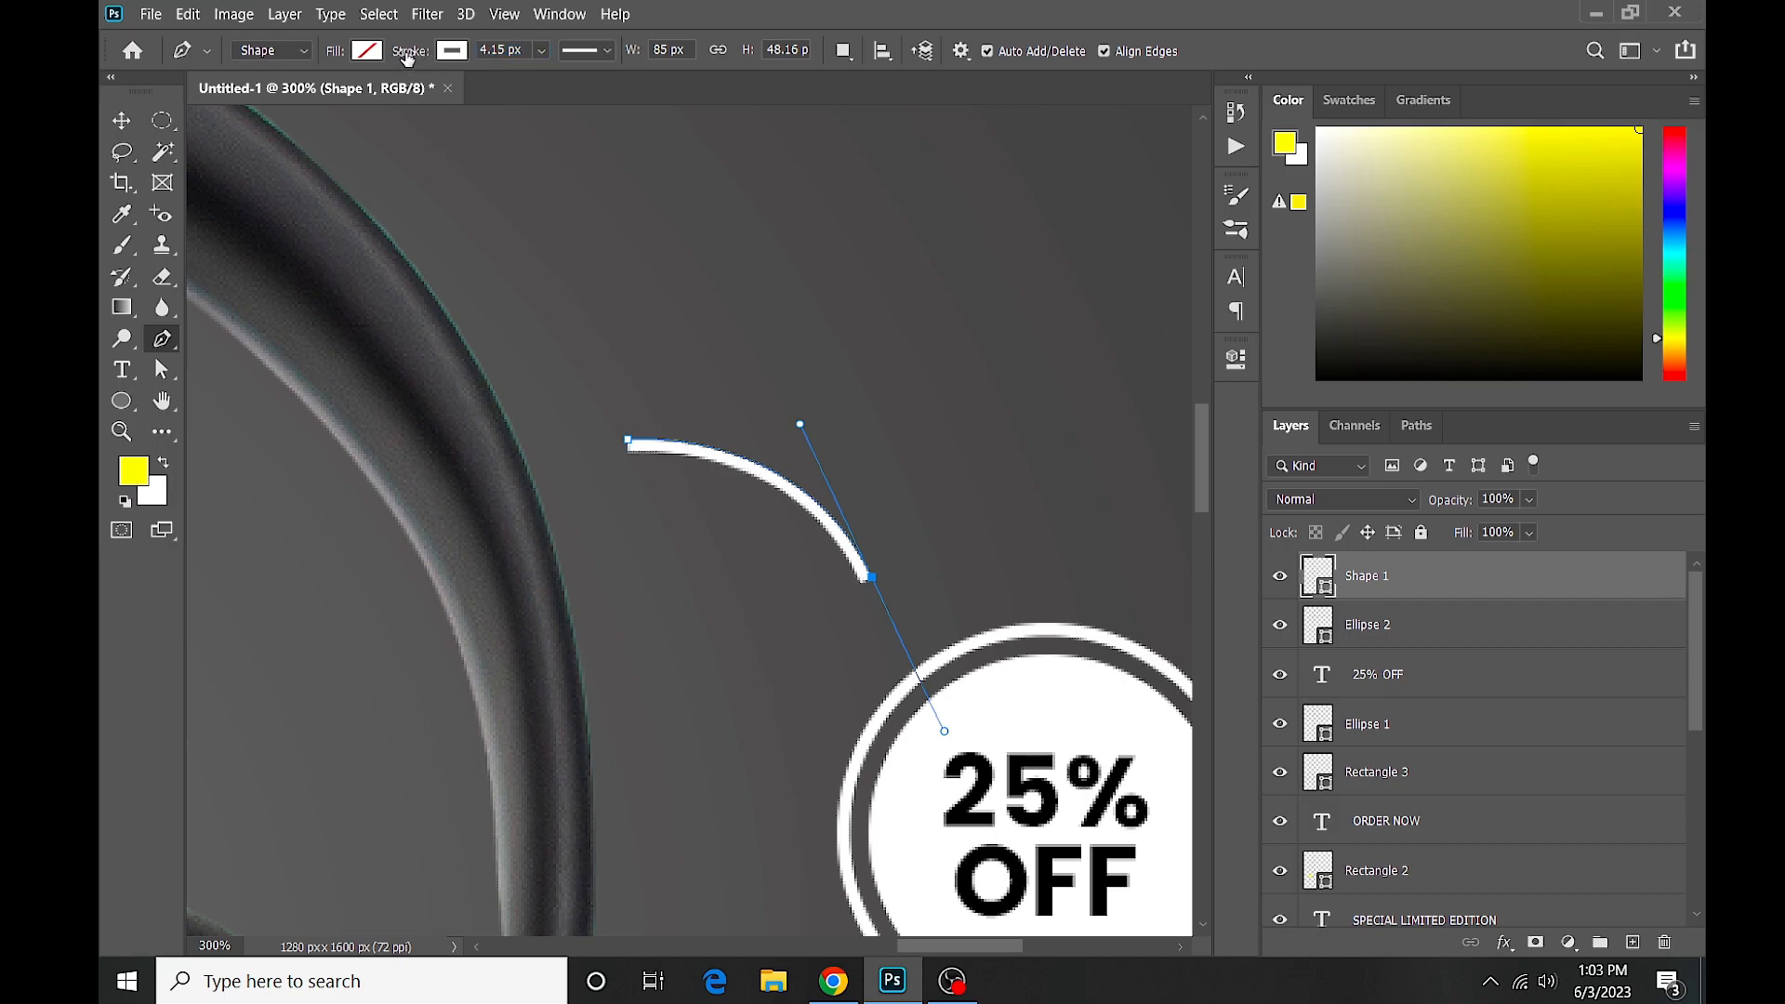
Give the curved line round stroke caps and deselect it.
left_click(598, 54)
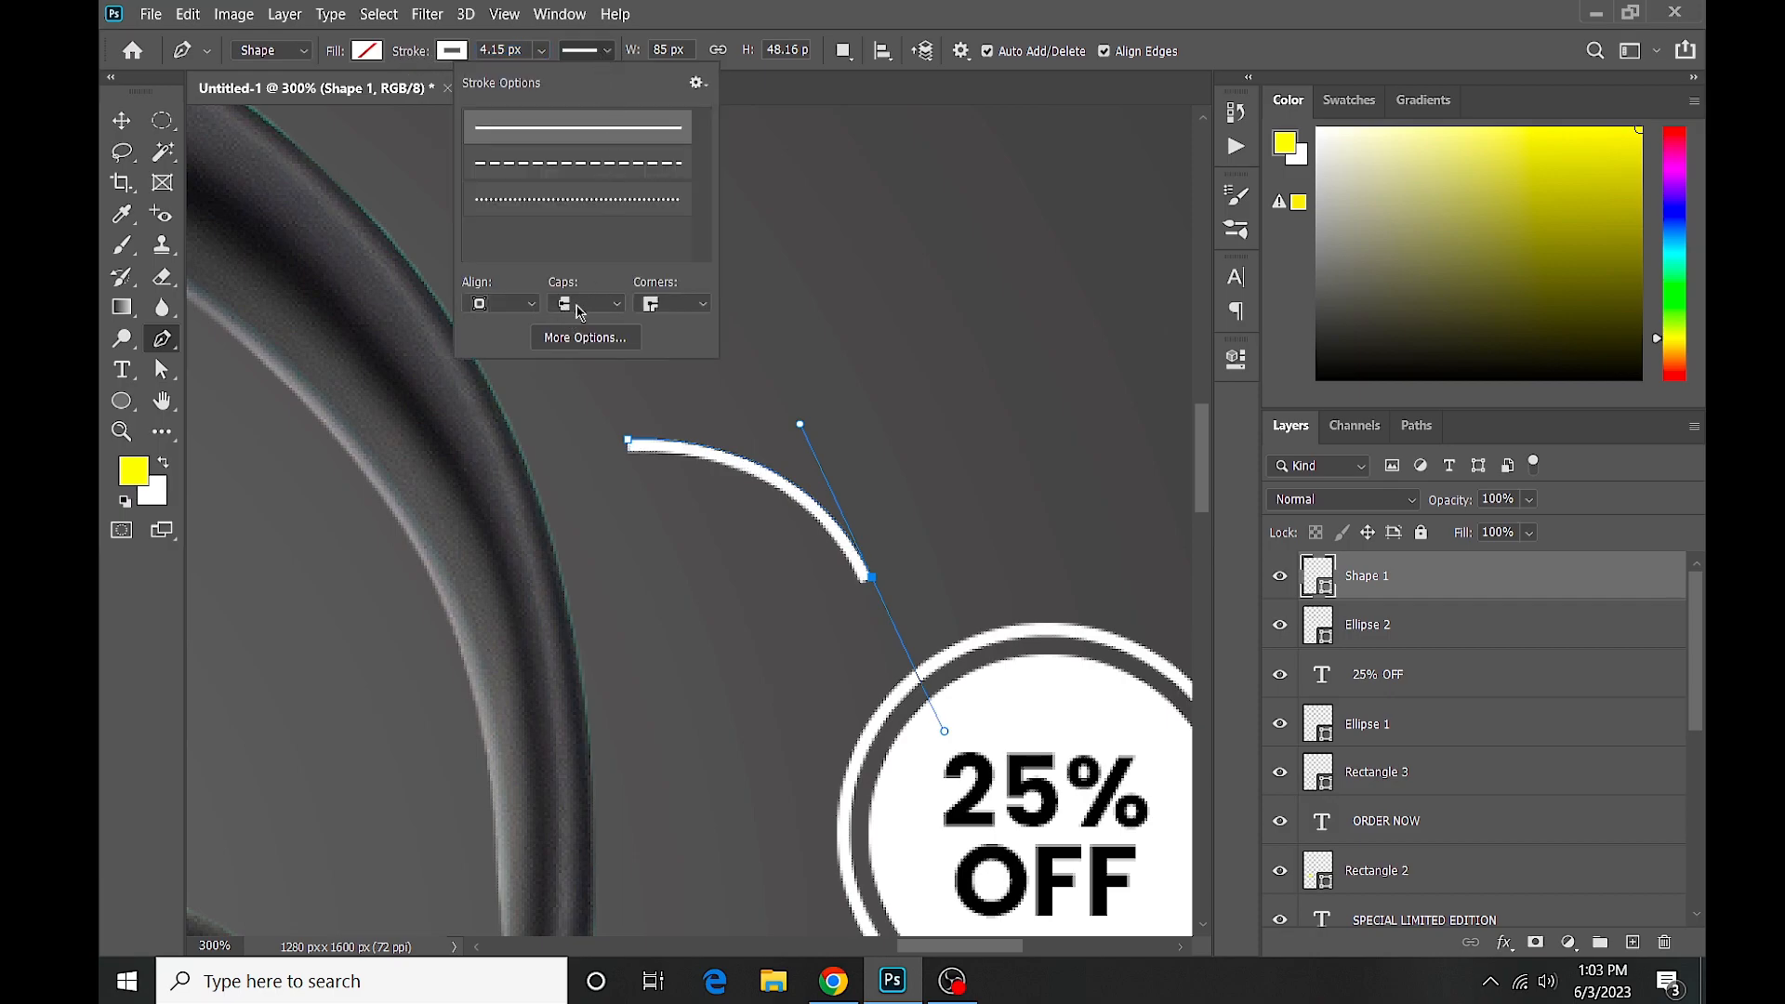
left_click(578, 340)
left_click(1034, 439)
left_click(588, 304)
left_click(614, 340)
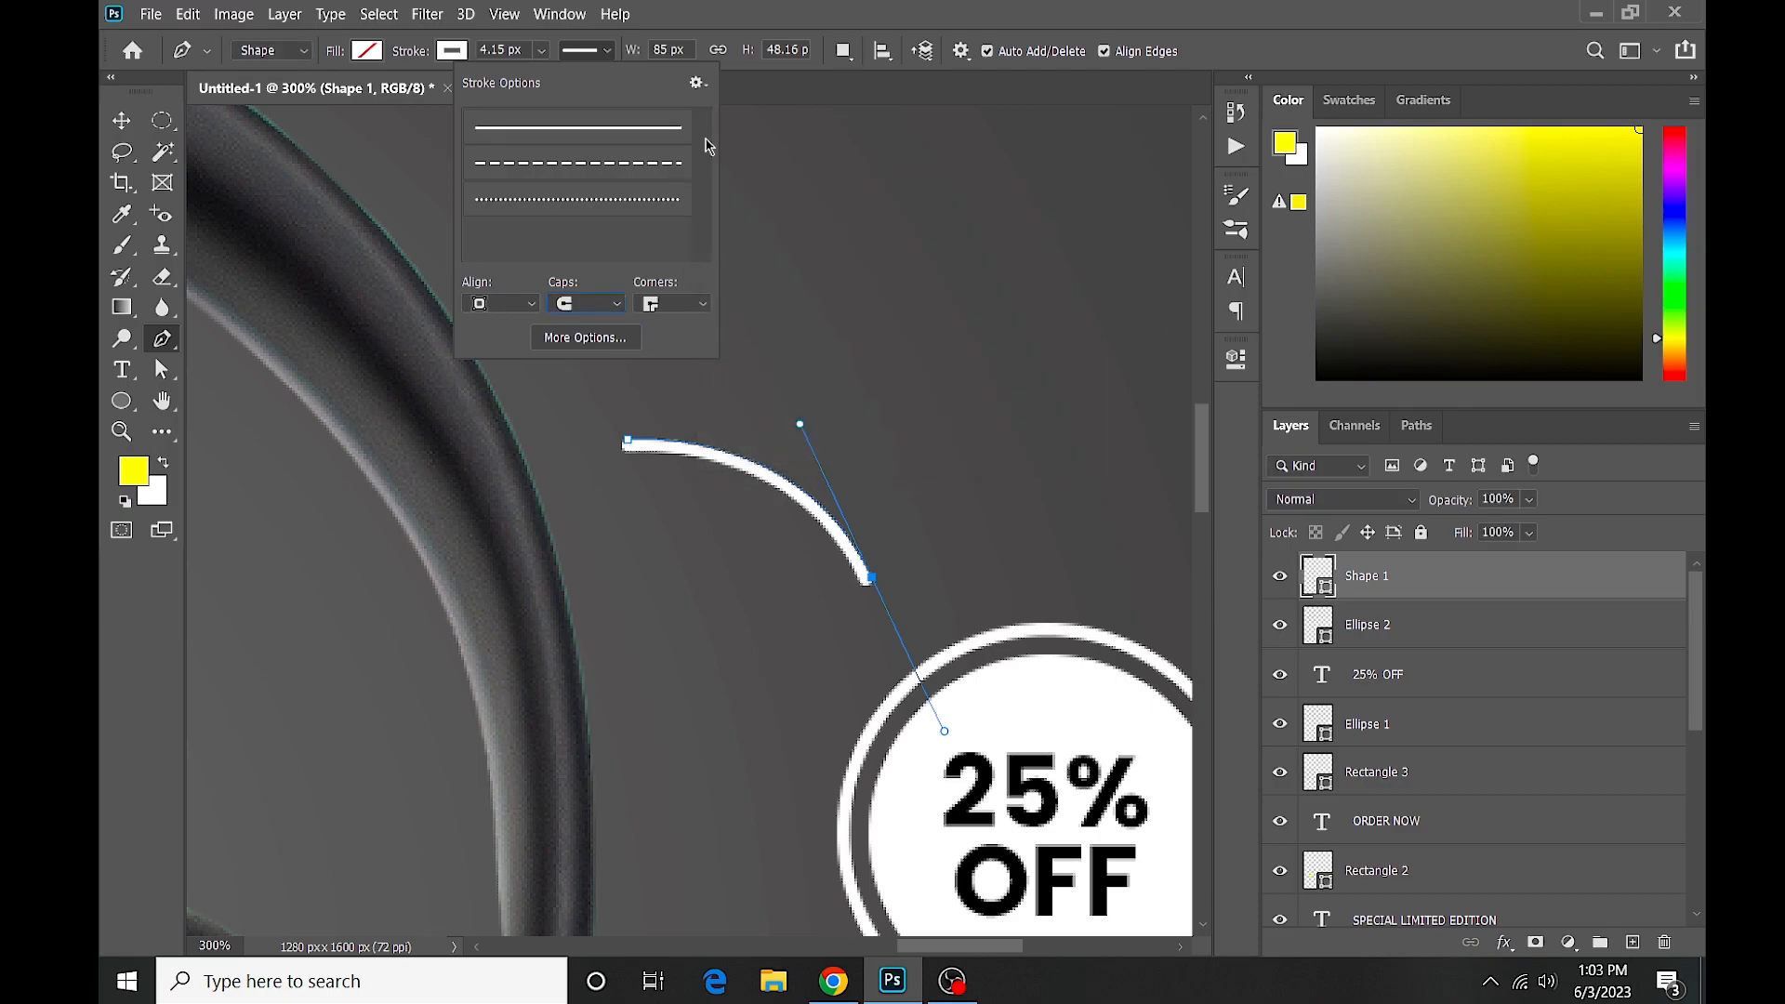
left_click(768, 124)
left_click(767, 124)
key("ctrl+z")
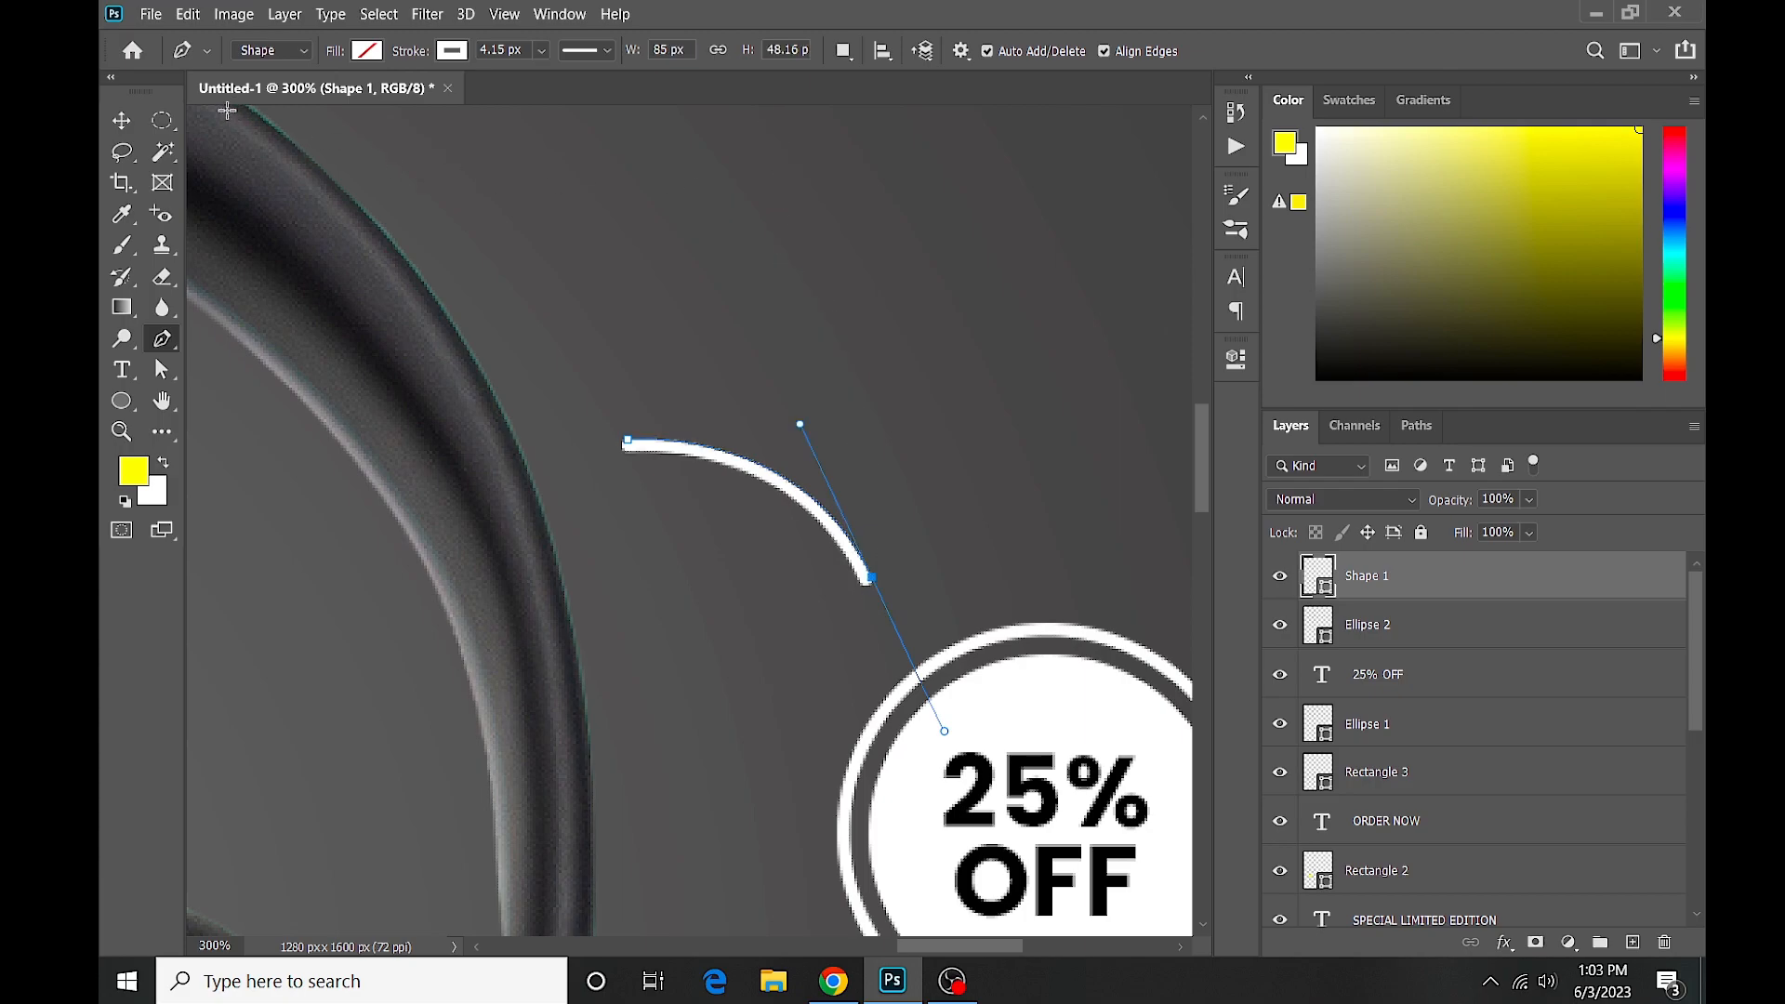
key("v")
left_click(800, 498)
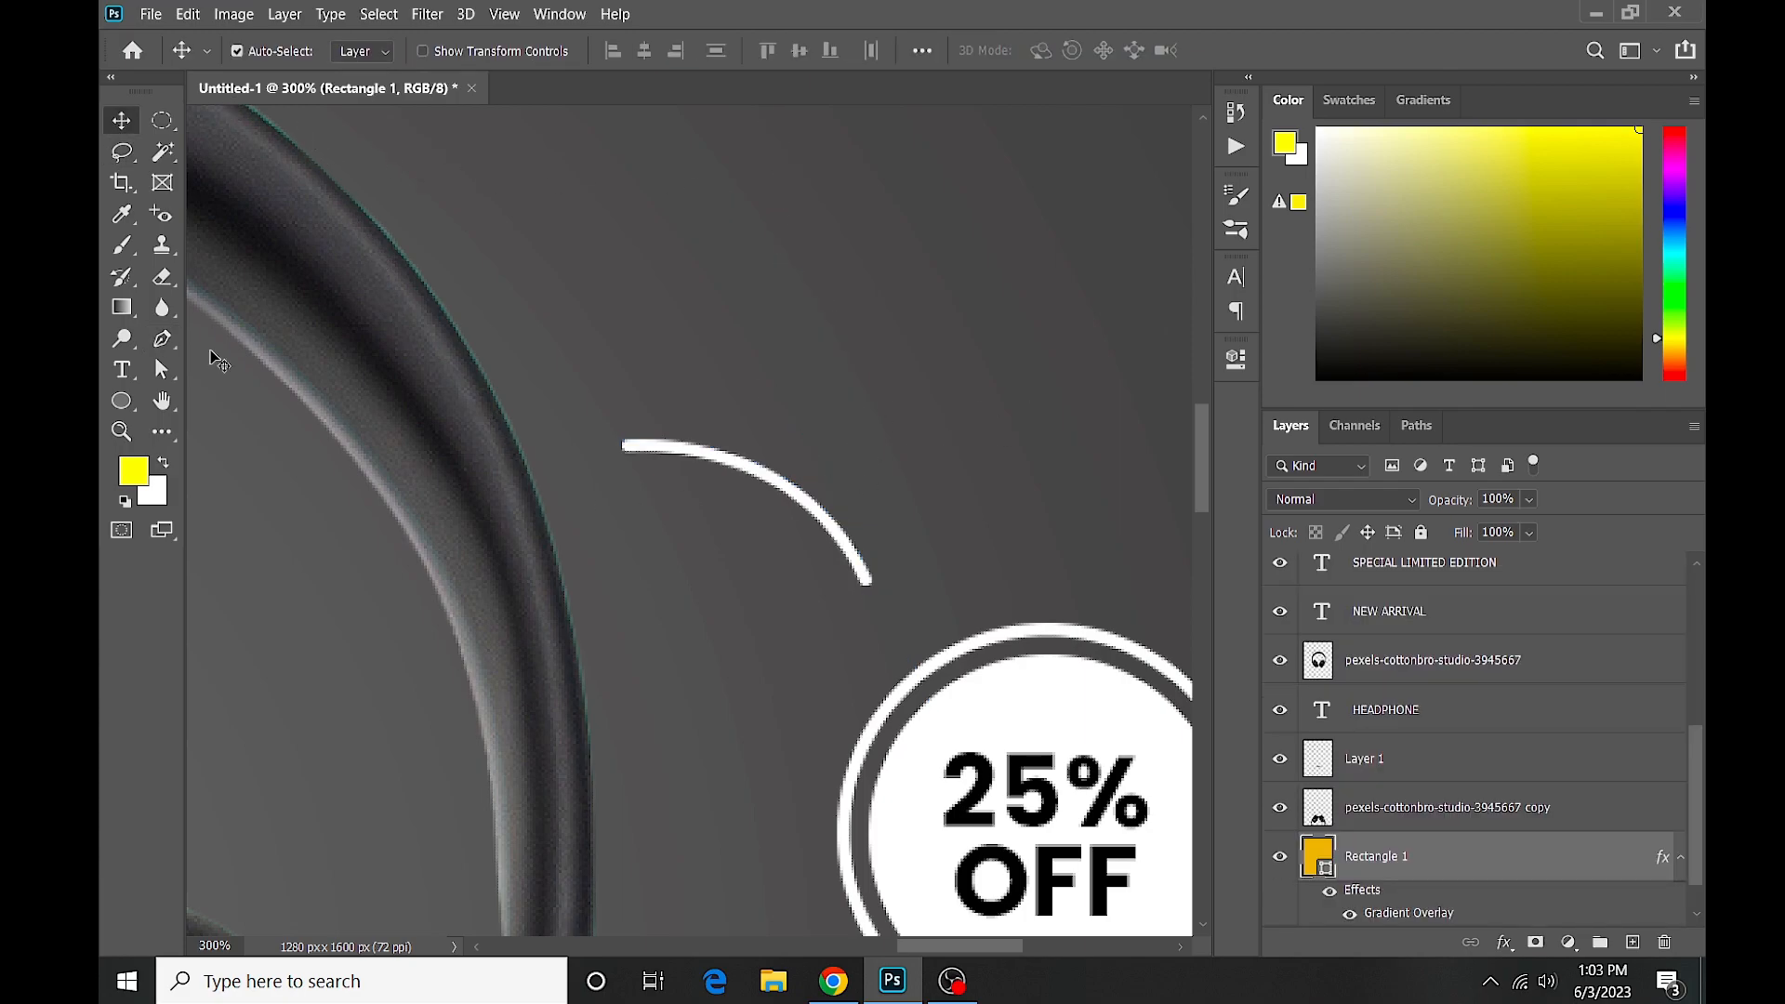
Draw a white-filled triangular arrowhead of about 19 × 18 px at the lower end of the curved line with the Pen tool.
left_click(162, 339)
left_click(844, 597)
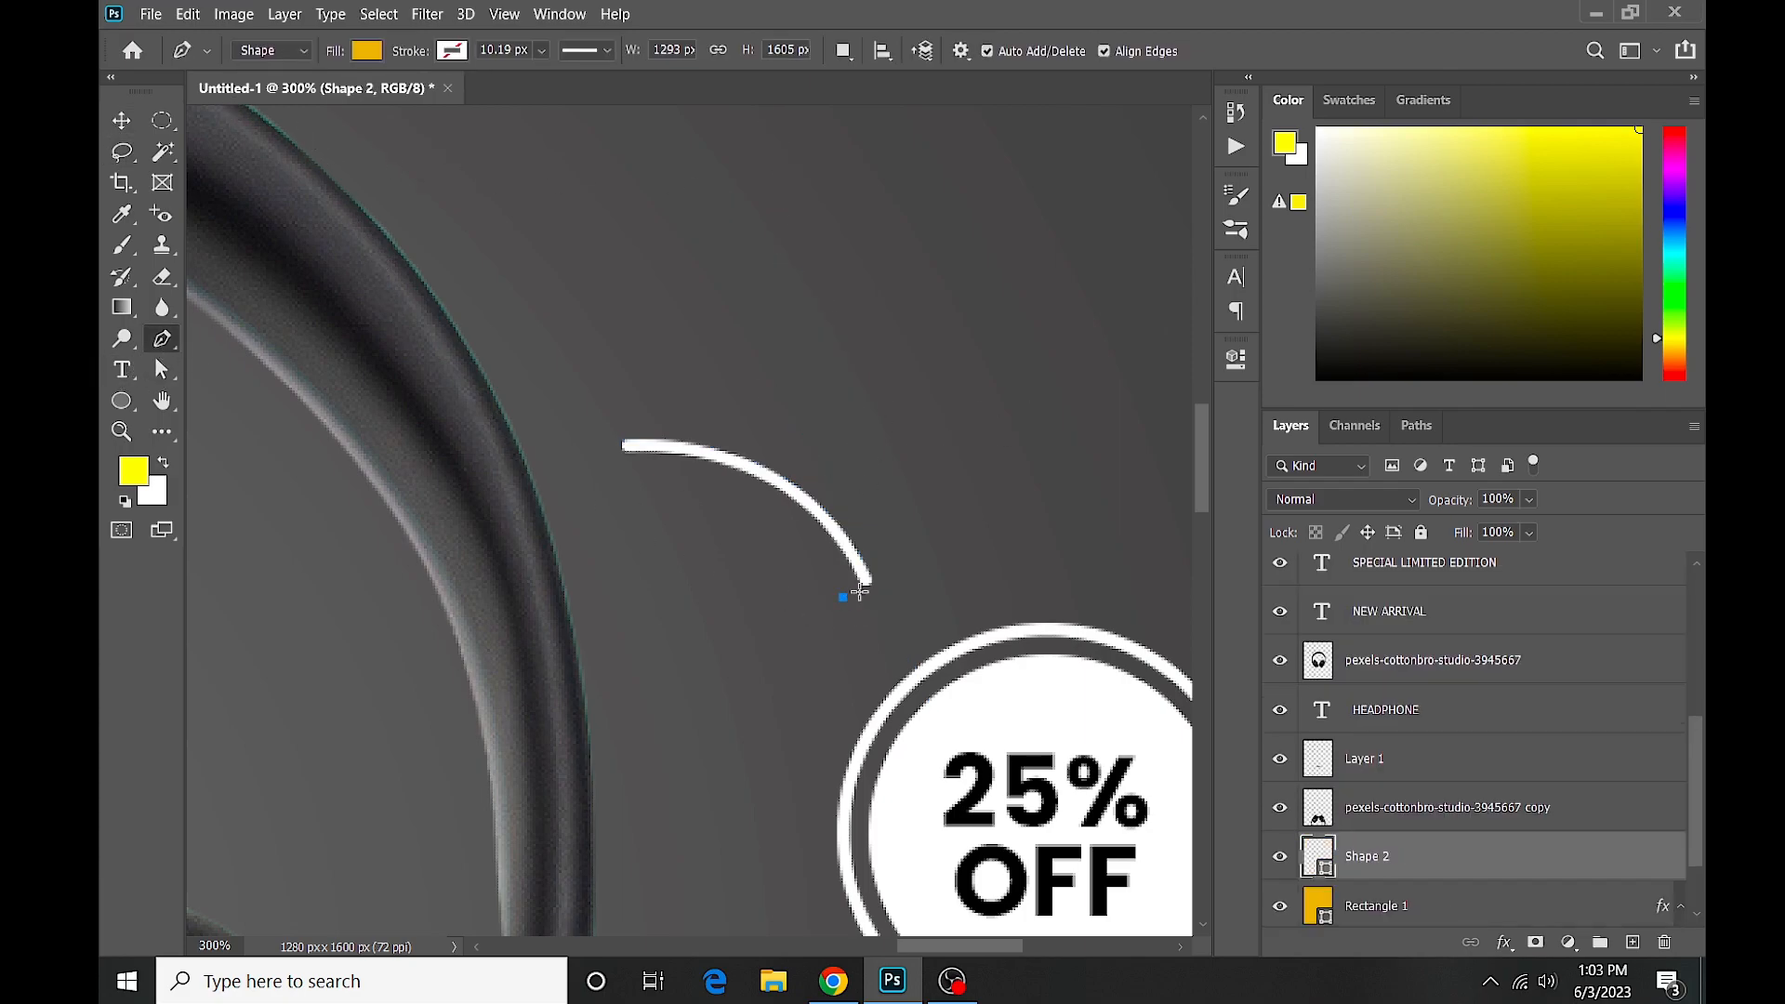
left_click(896, 569)
left_click(897, 620)
left_click(844, 598)
left_click(366, 52)
left_click(228, 169)
key("Return")
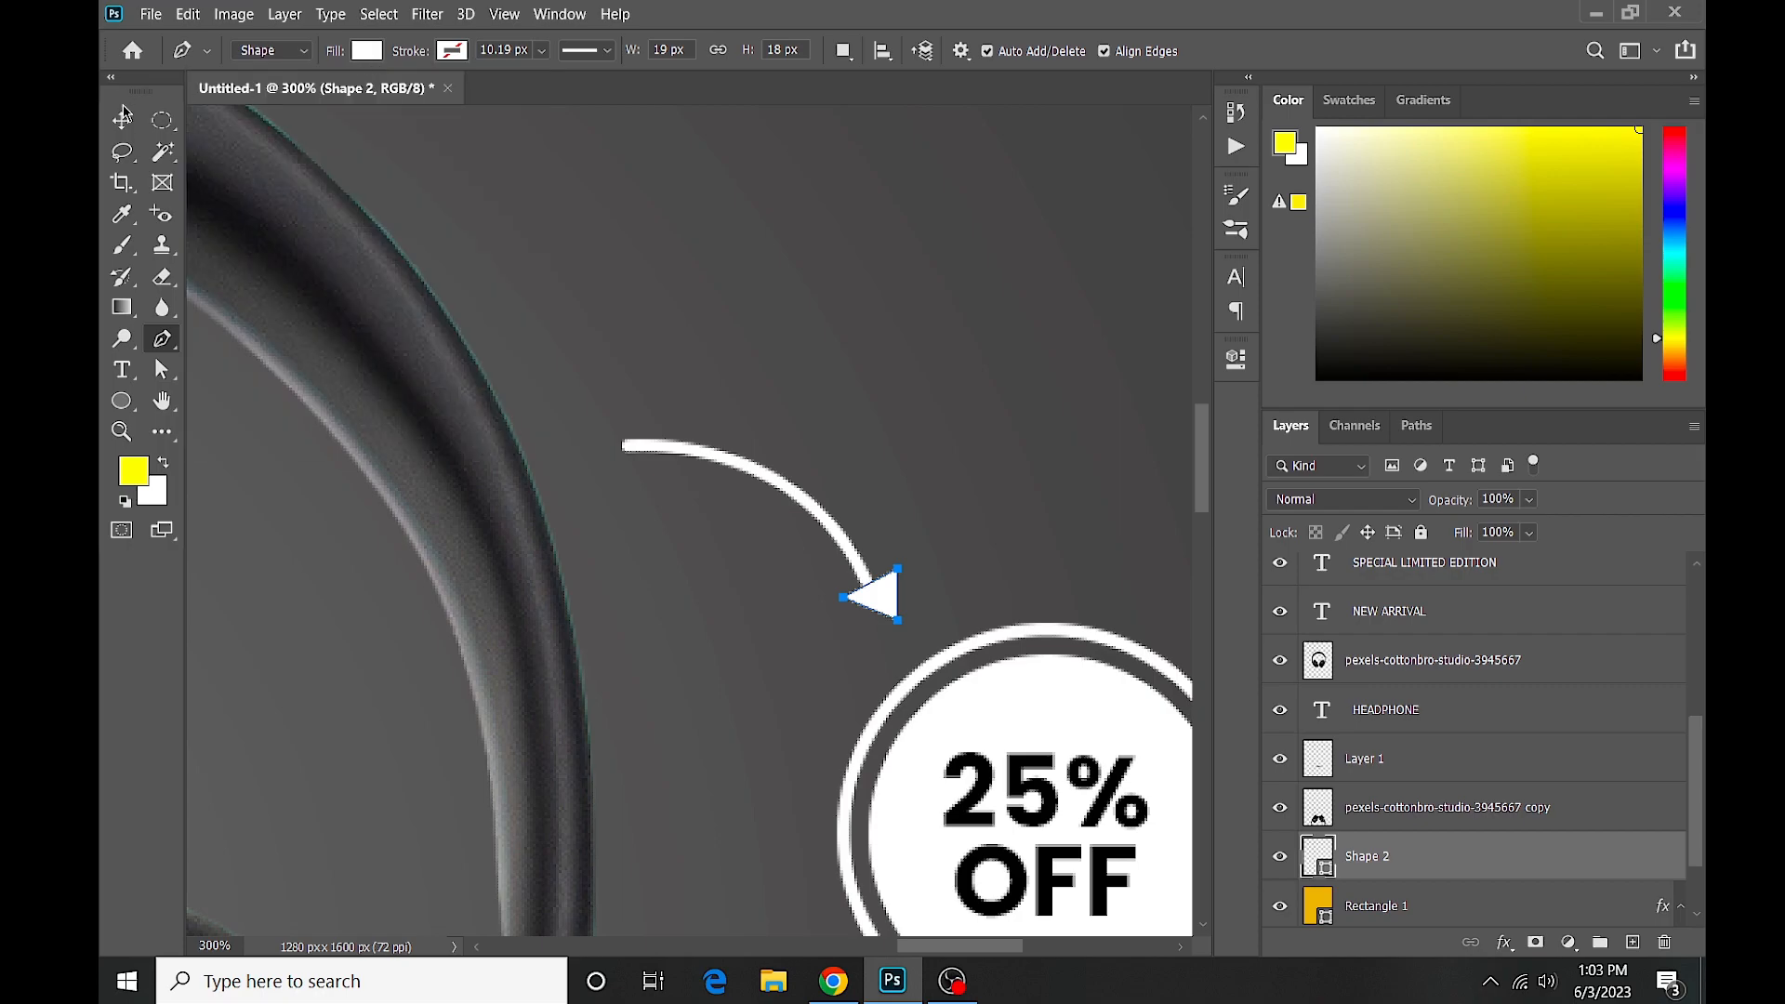
Move the triangular arrowhead onto the end of the curved line.
key("v")
left_click(894, 603)
left_click_drag(892, 595, 886, 598)
left_click(907, 493)
scroll(907, 493, "down", 10)
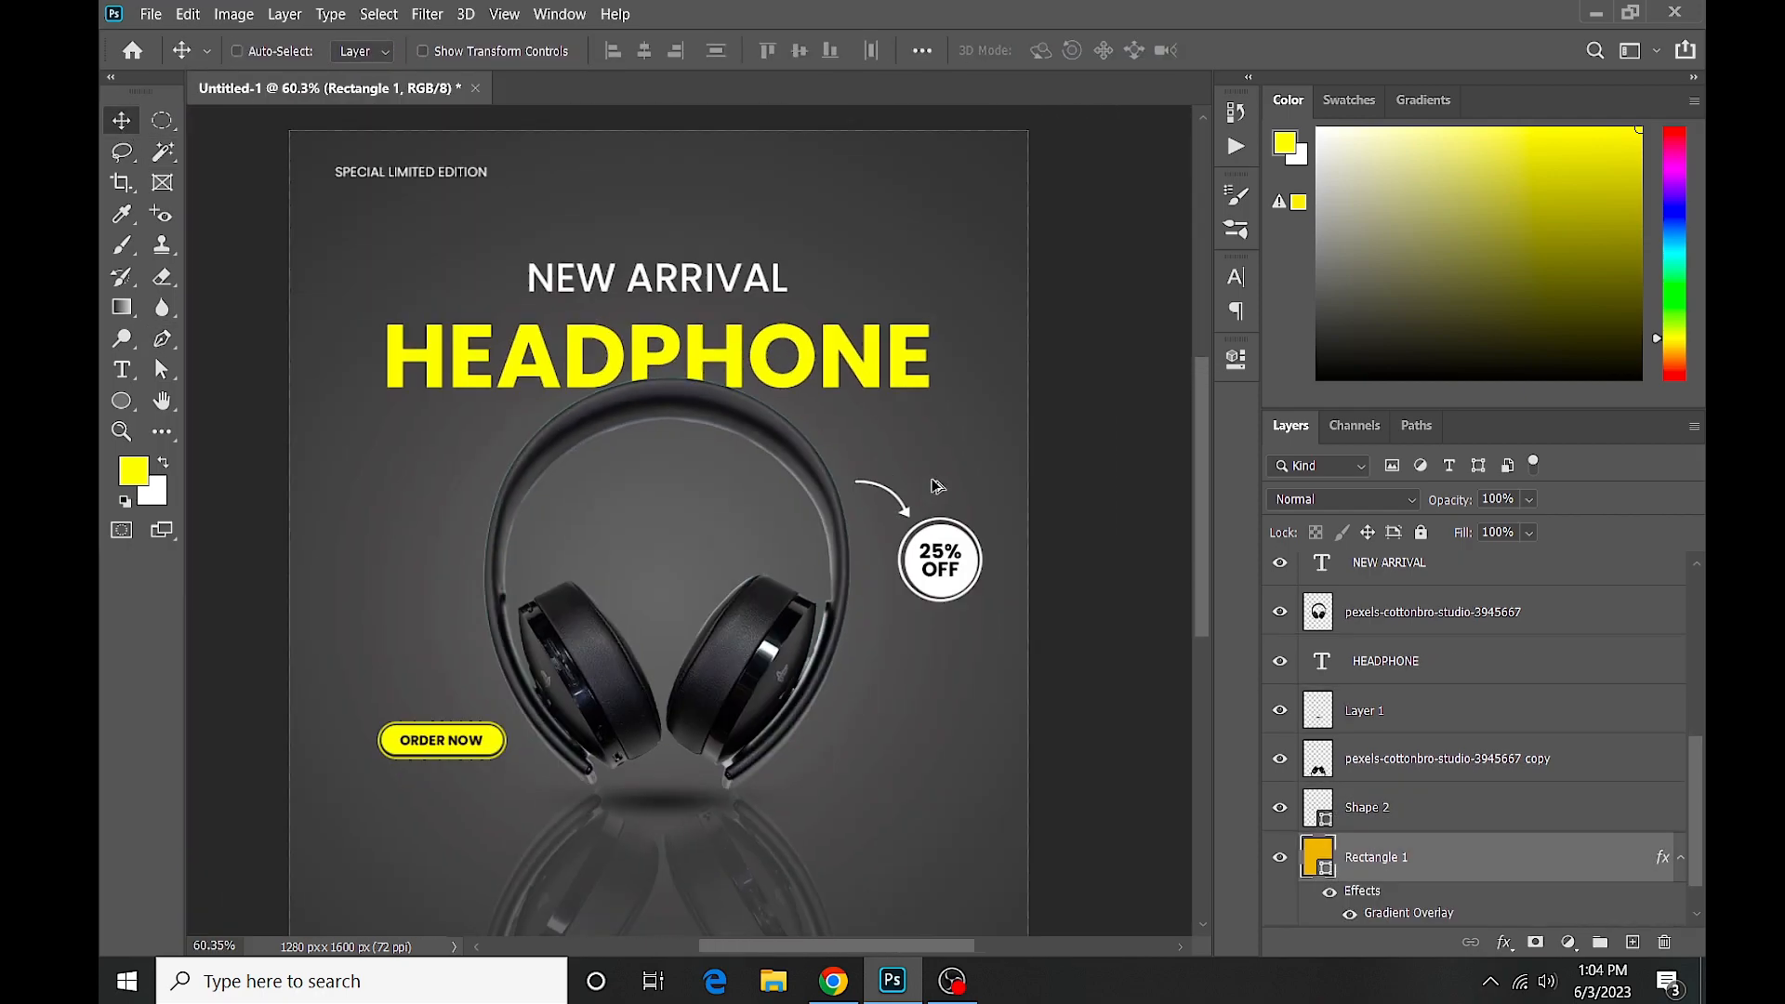
Set the arrow's curved line to a stroke width of 3 px.
scroll(960, 441, "up", 8)
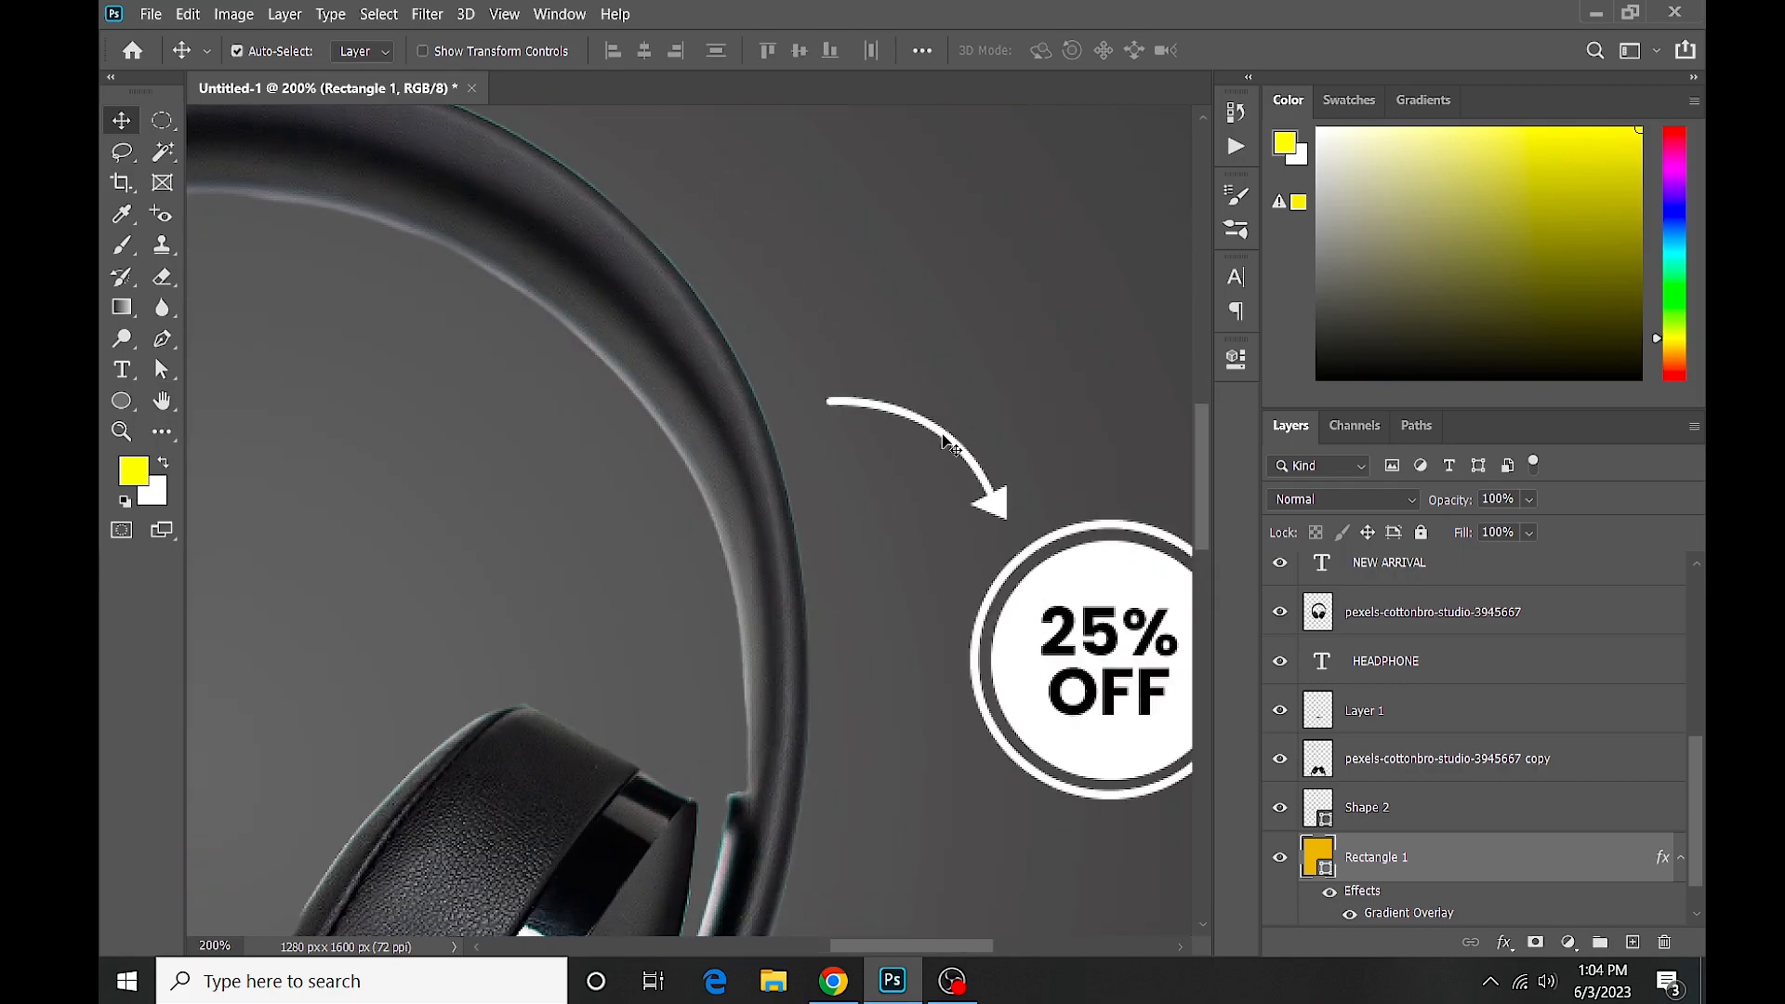
left_click(949, 445)
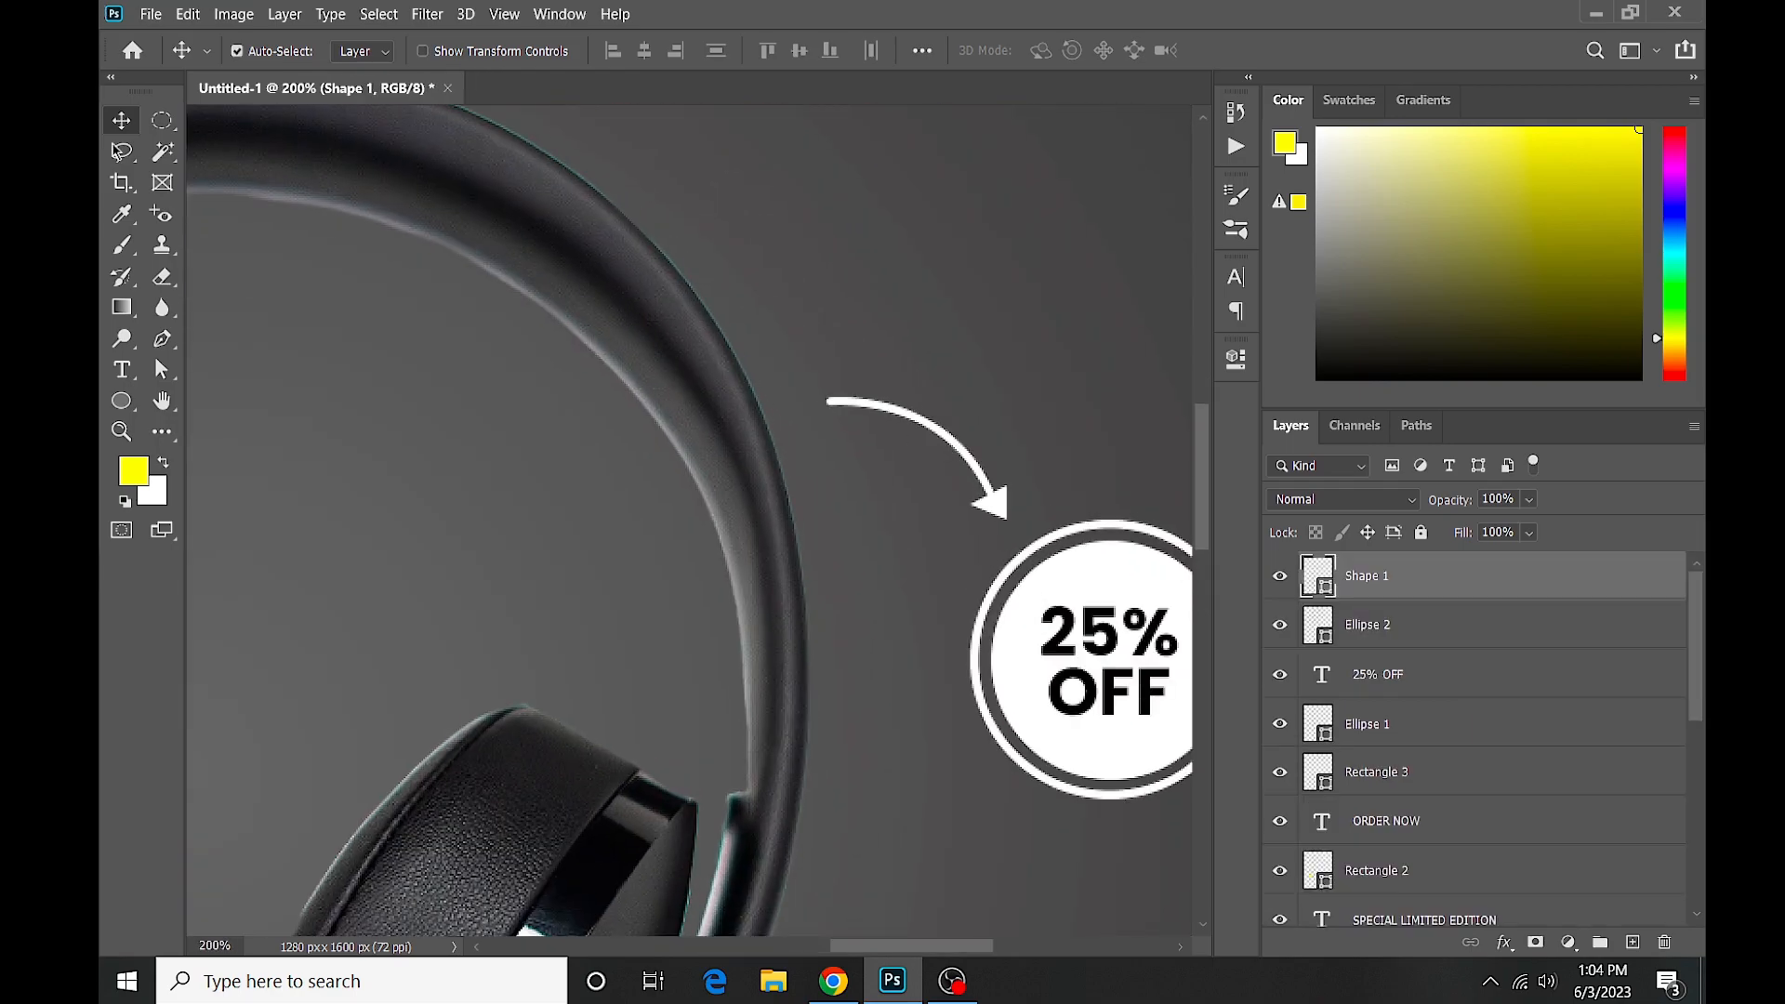
left_click(162, 339)
left_click(413, 54)
type("3")
key("Return")
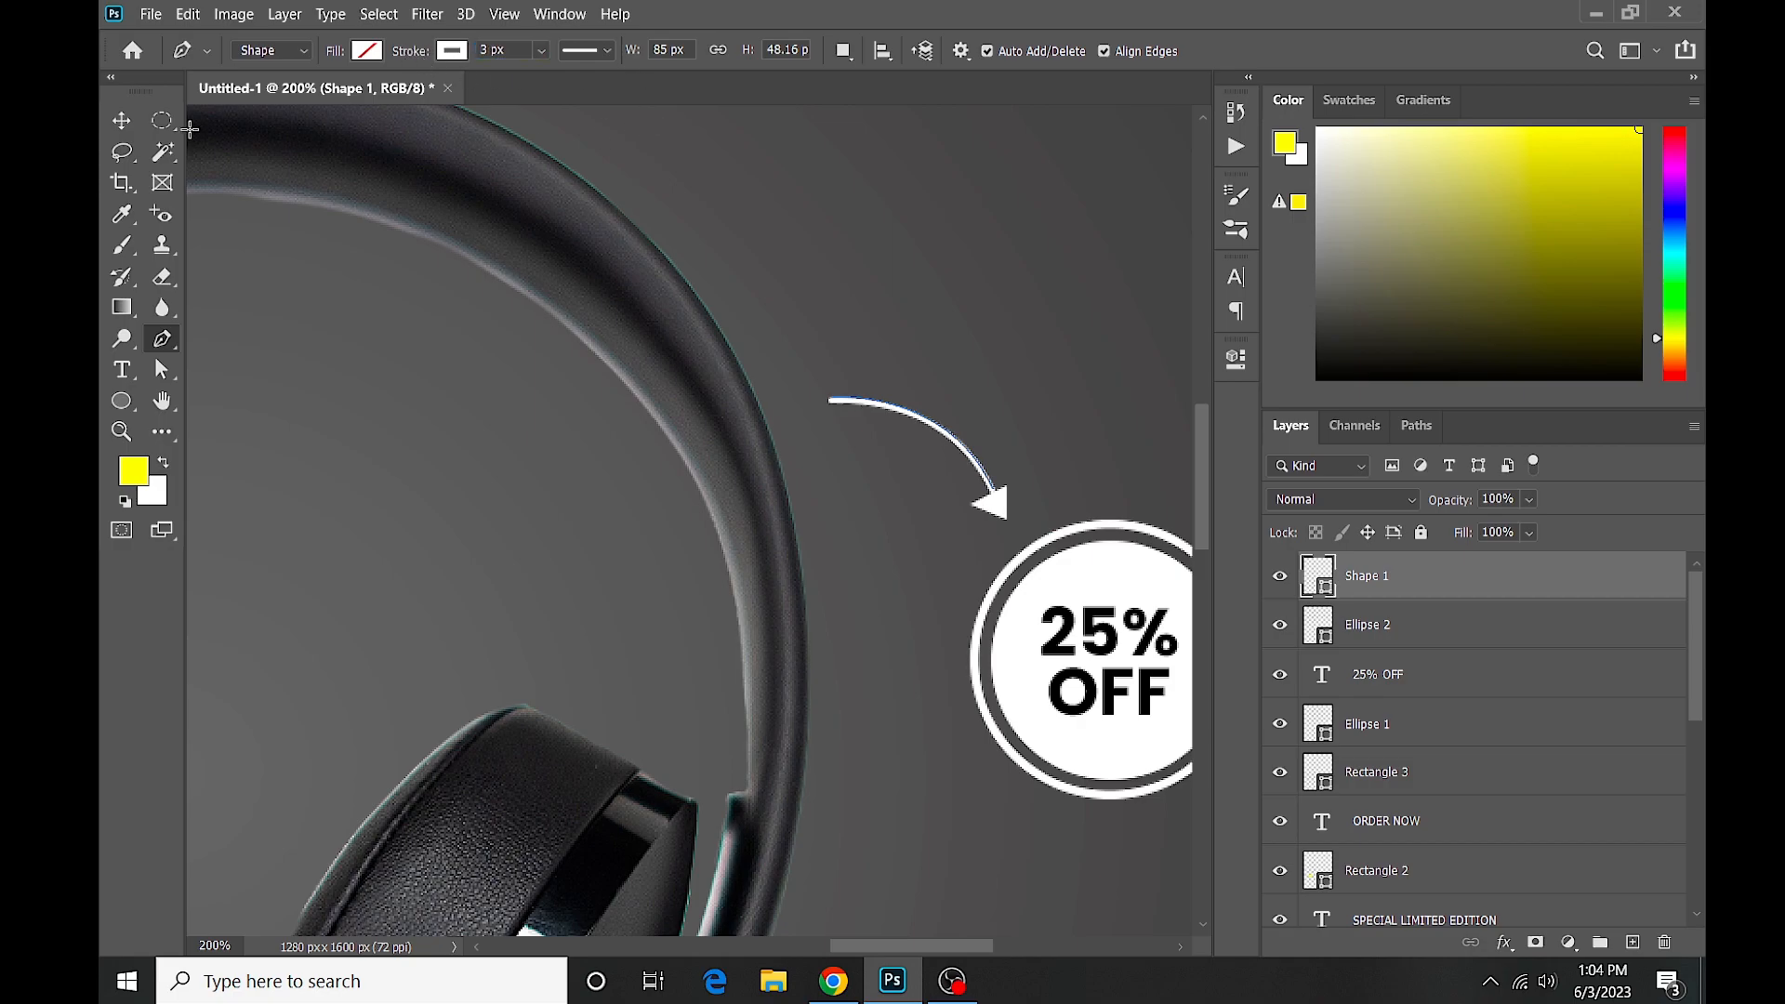
Nudge the arrowhead slightly down to fit the thinner curved line.
left_click(121, 119)
scroll(987, 476, "up", 1)
left_click_drag(987, 485, 982, 492)
left_click(1030, 403)
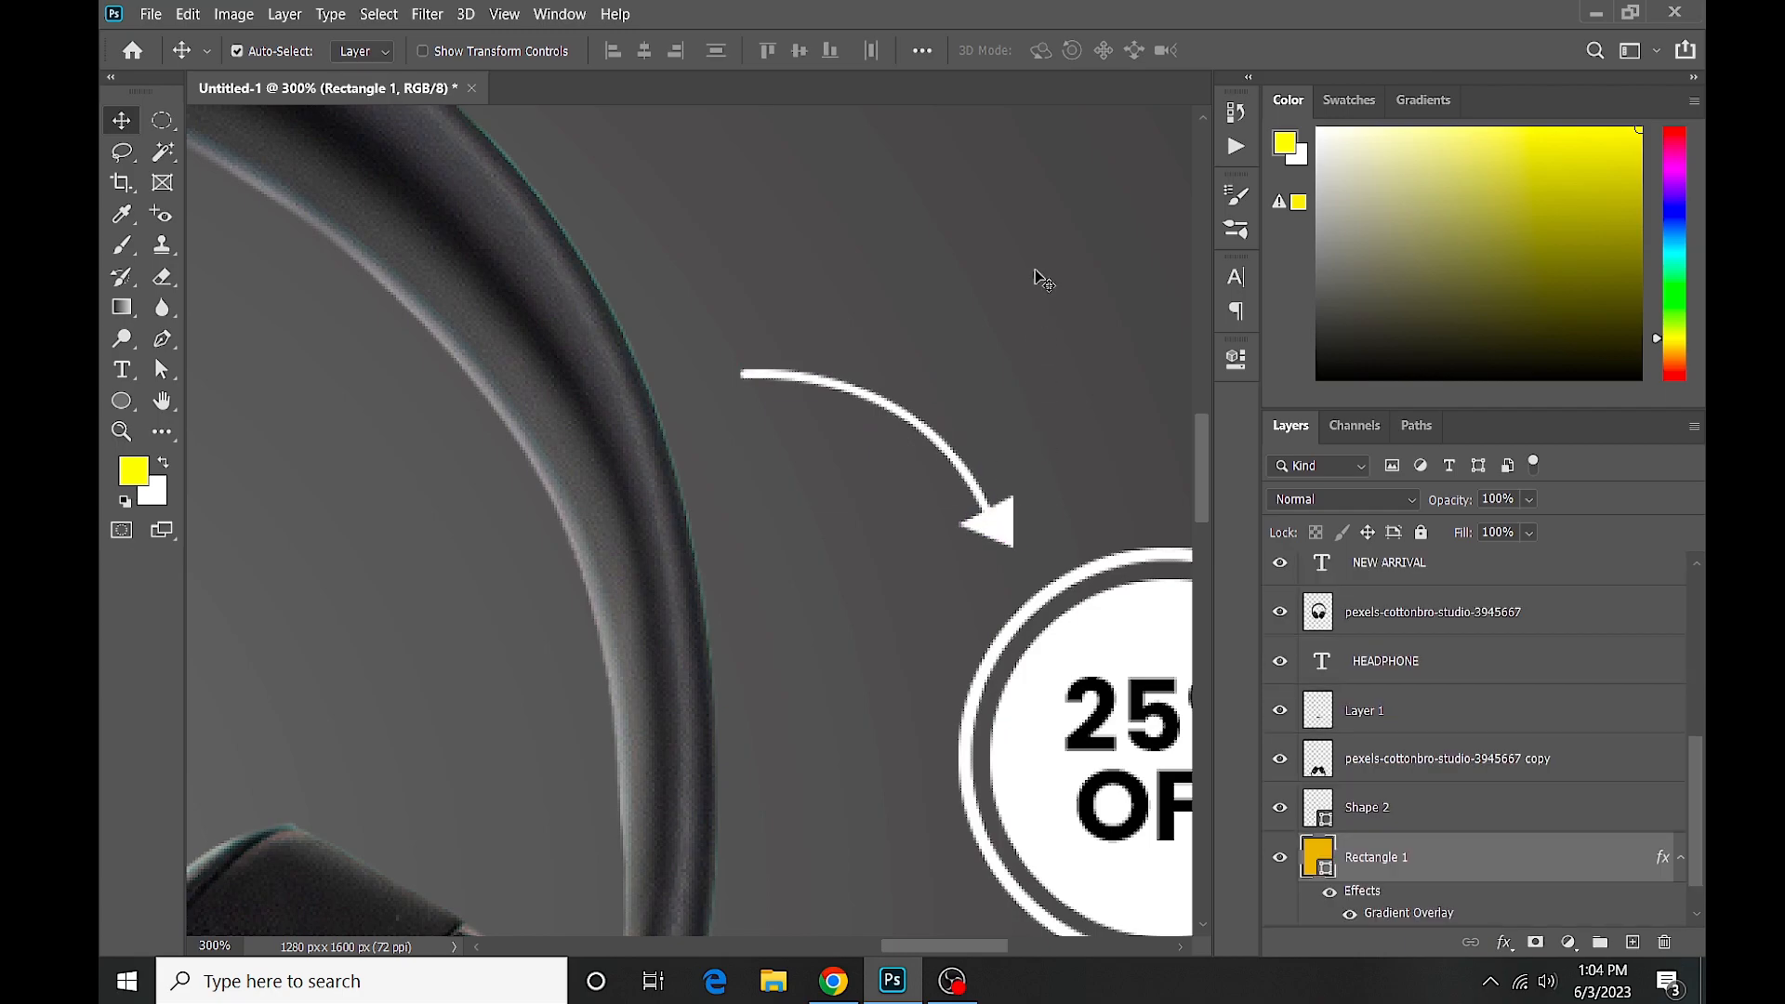
scroll(910, 491, "down", 4)
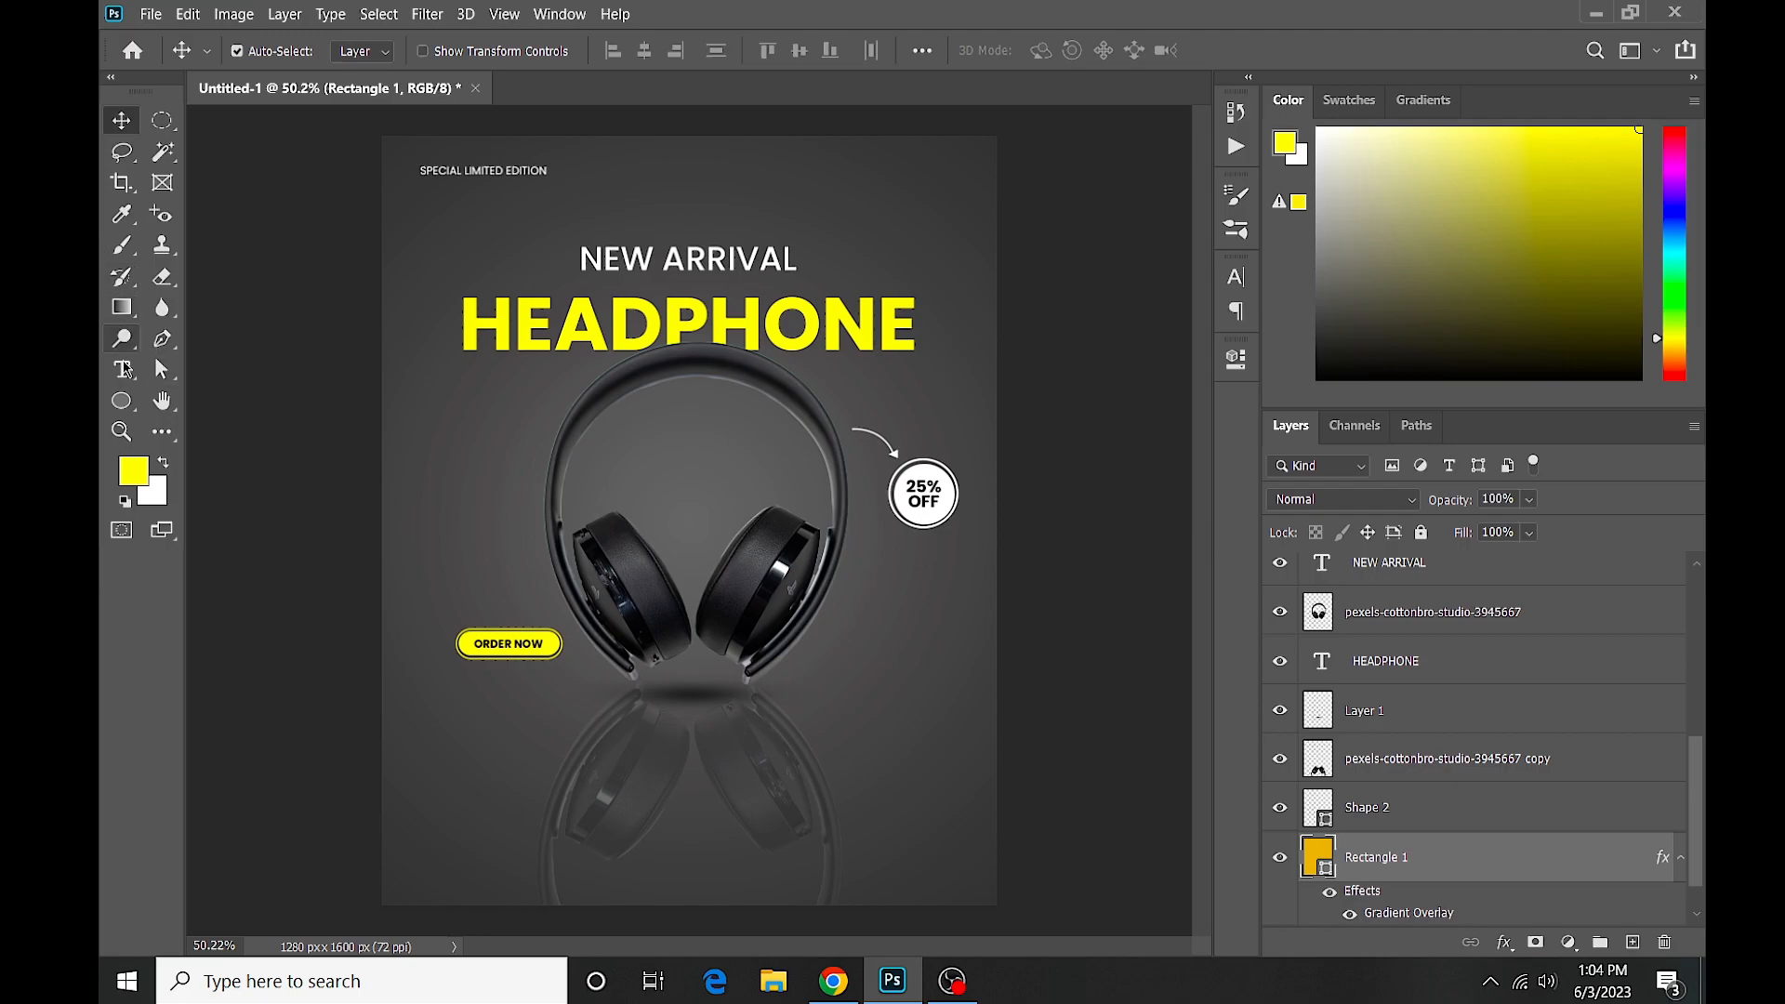
Add a 30 pt text reading LOGO HERE in the poster's upper right corner.
left_click(121, 369)
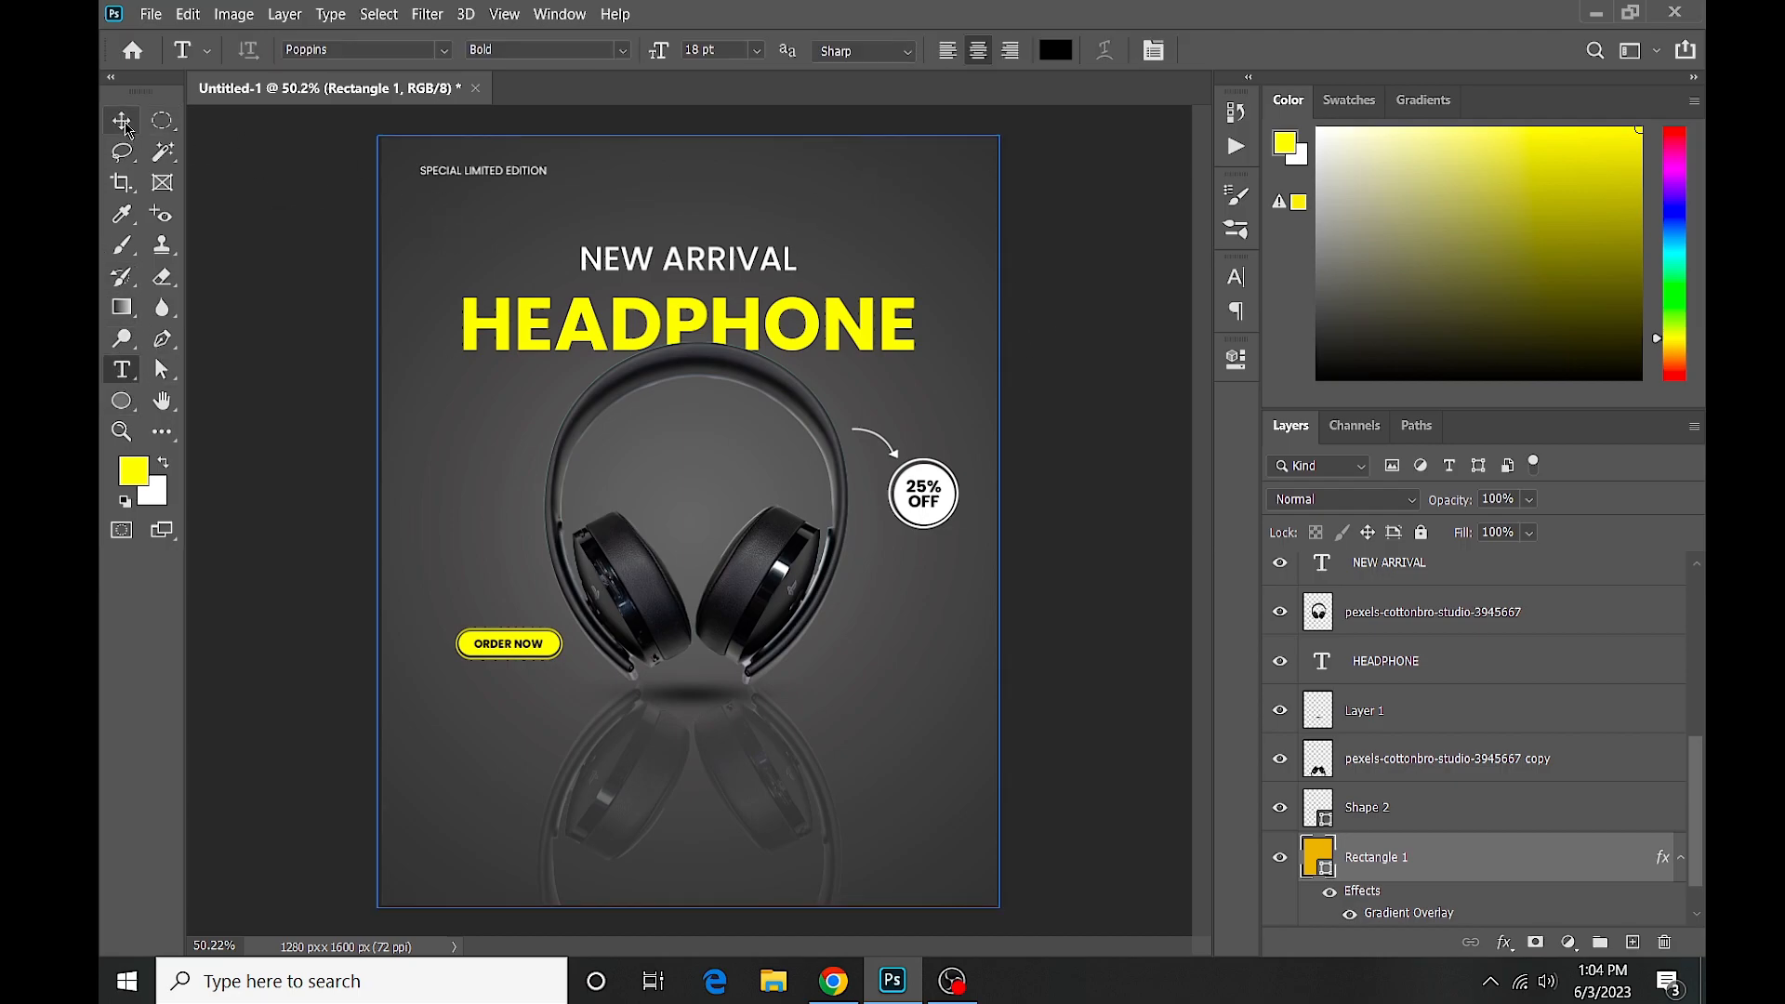
left_click(121, 121)
left_click(219, 267)
left_click(121, 369)
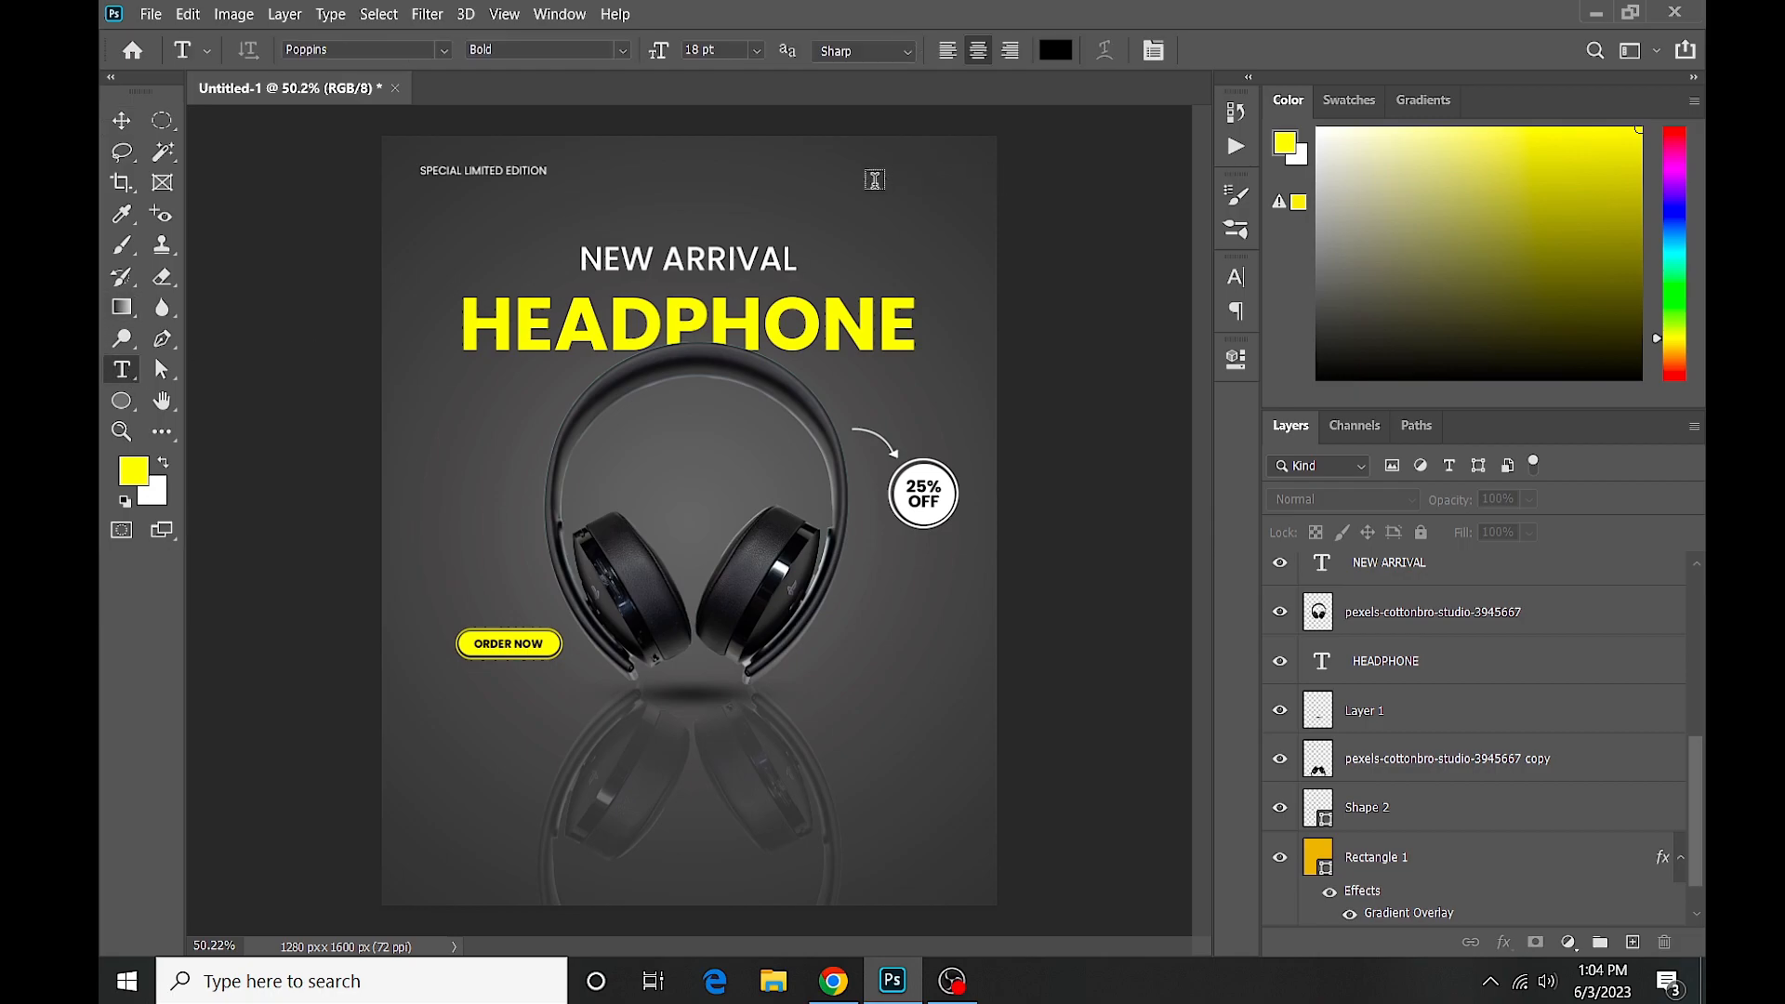
left_click(874, 181)
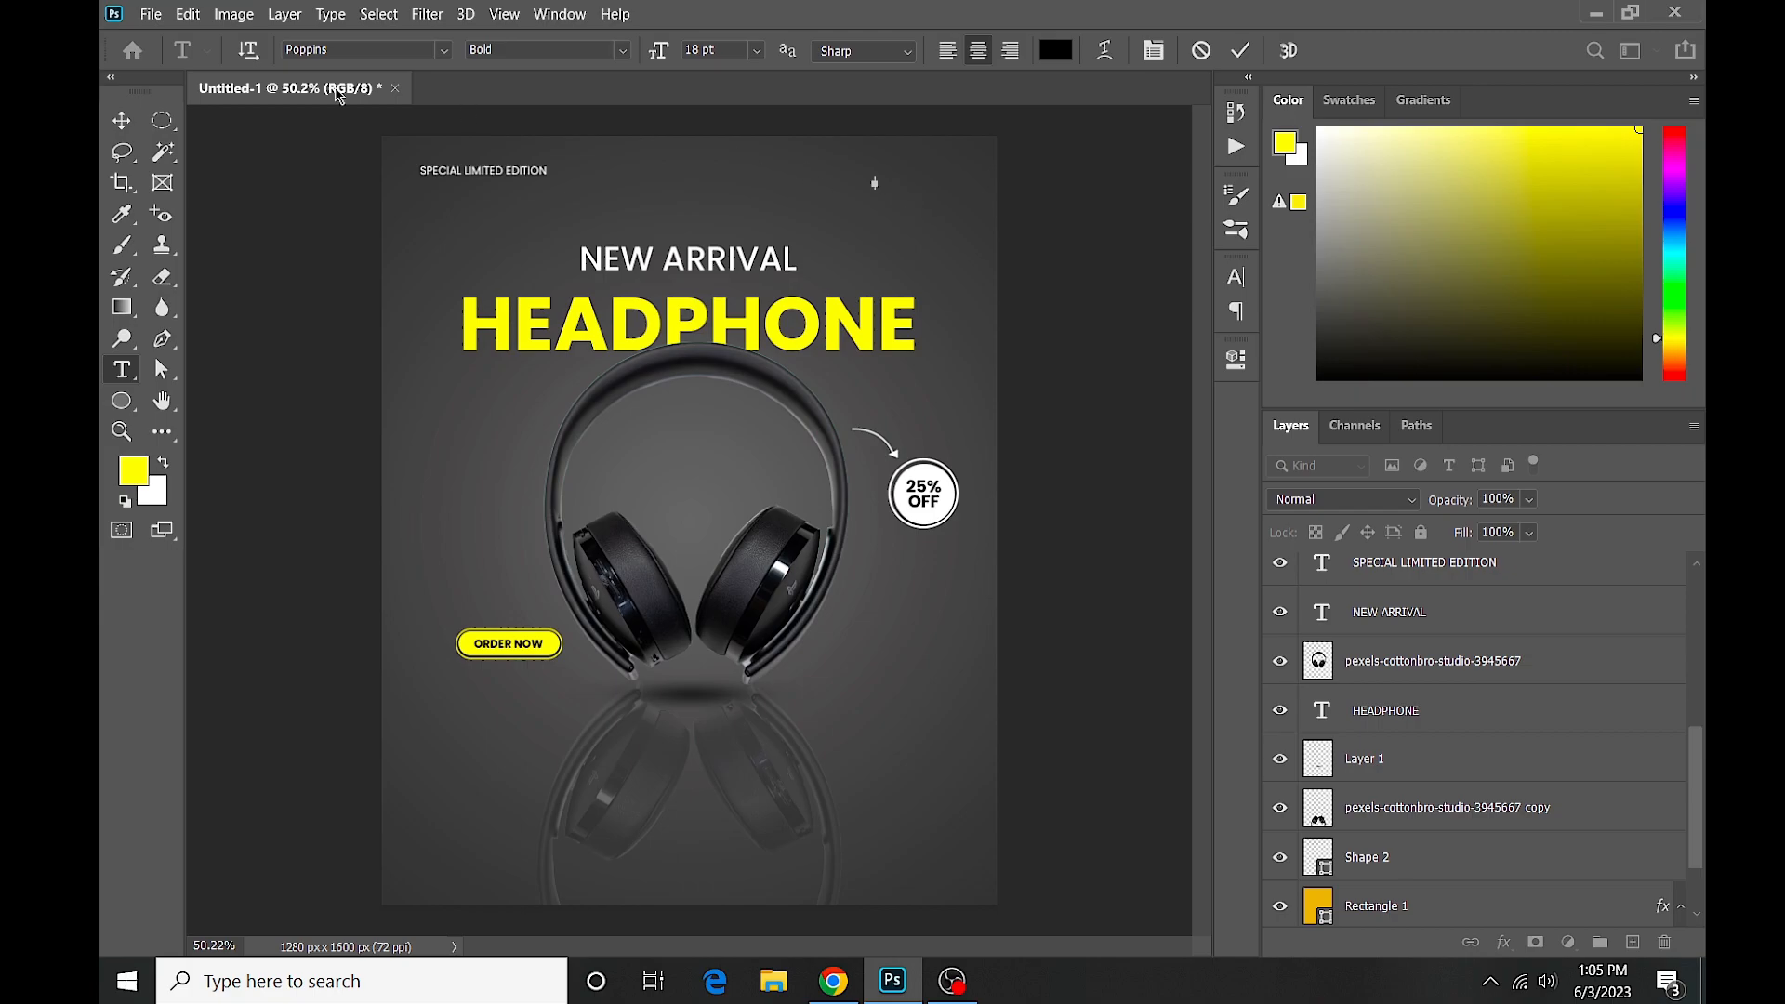
left_click(756, 51)
left_click(757, 289)
type("HERE")
Change the color of the LOGO HERE text to white (ffffff).
left_click_drag(838, 181, 949, 180)
left_click(1047, 46)
left_click_drag(1095, 235, 1075, 213)
left_click(1642, 204)
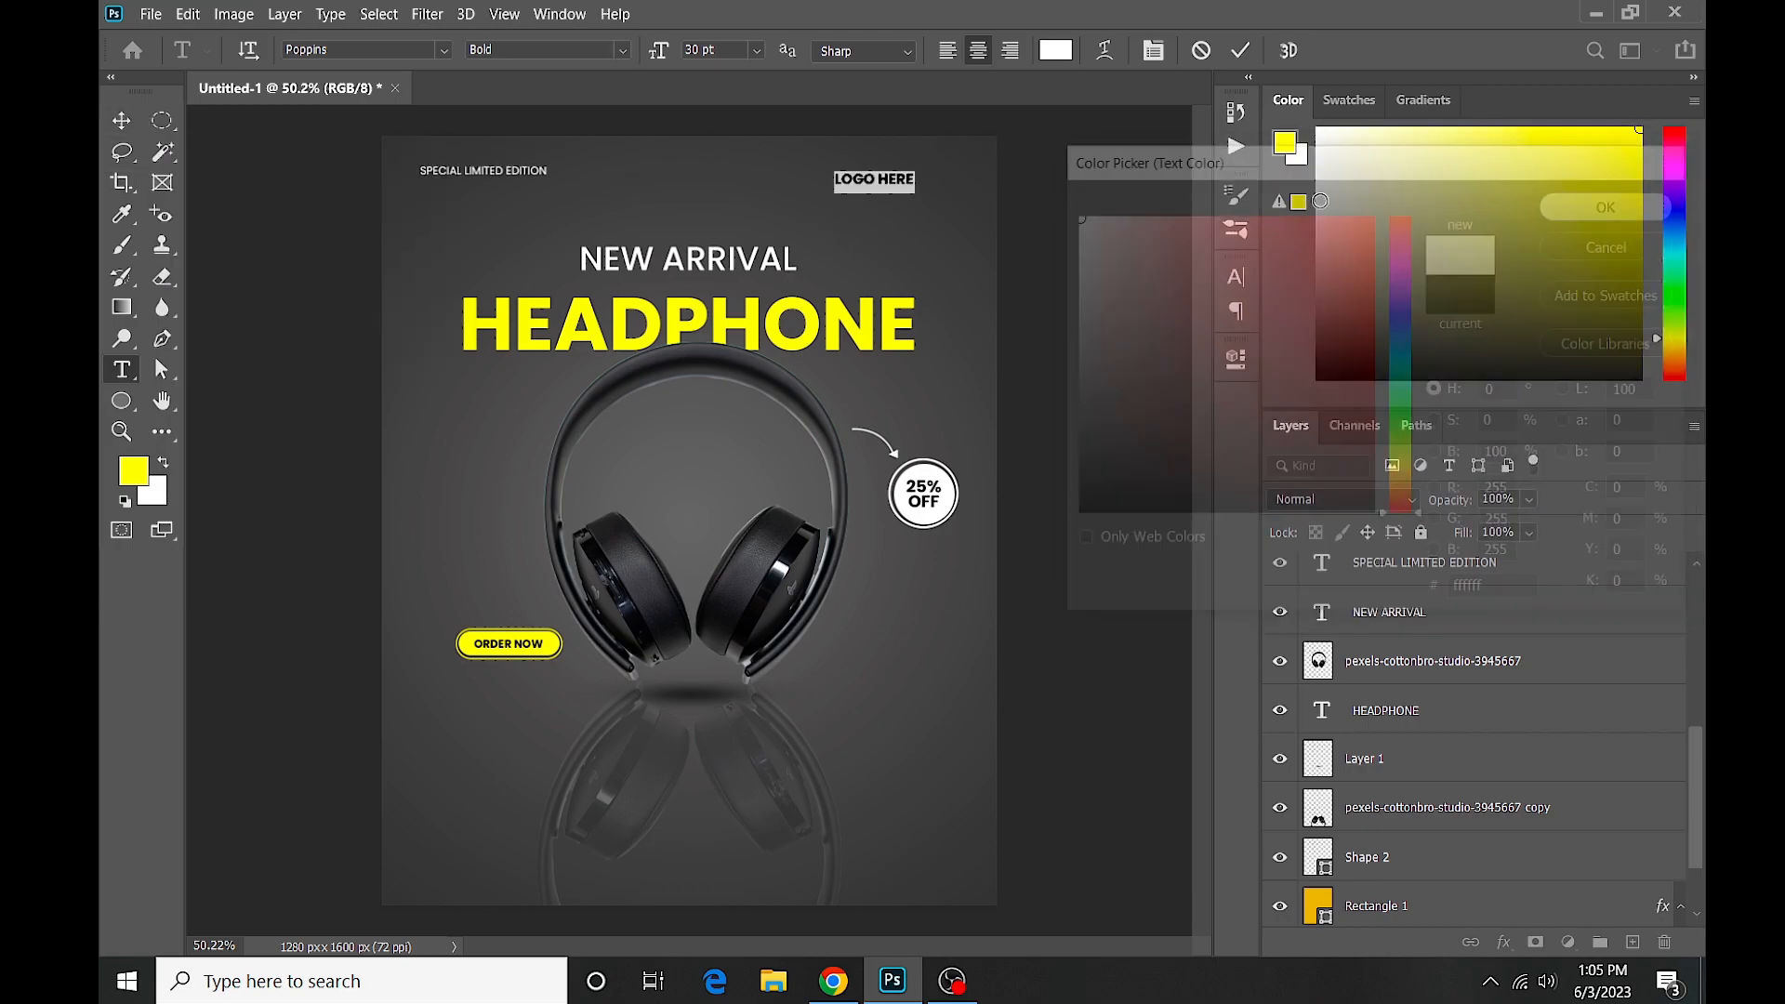
Enlarge the LOGO HERE text proportionally to about 154%.
left_click(120, 120)
key("ctrl+t")
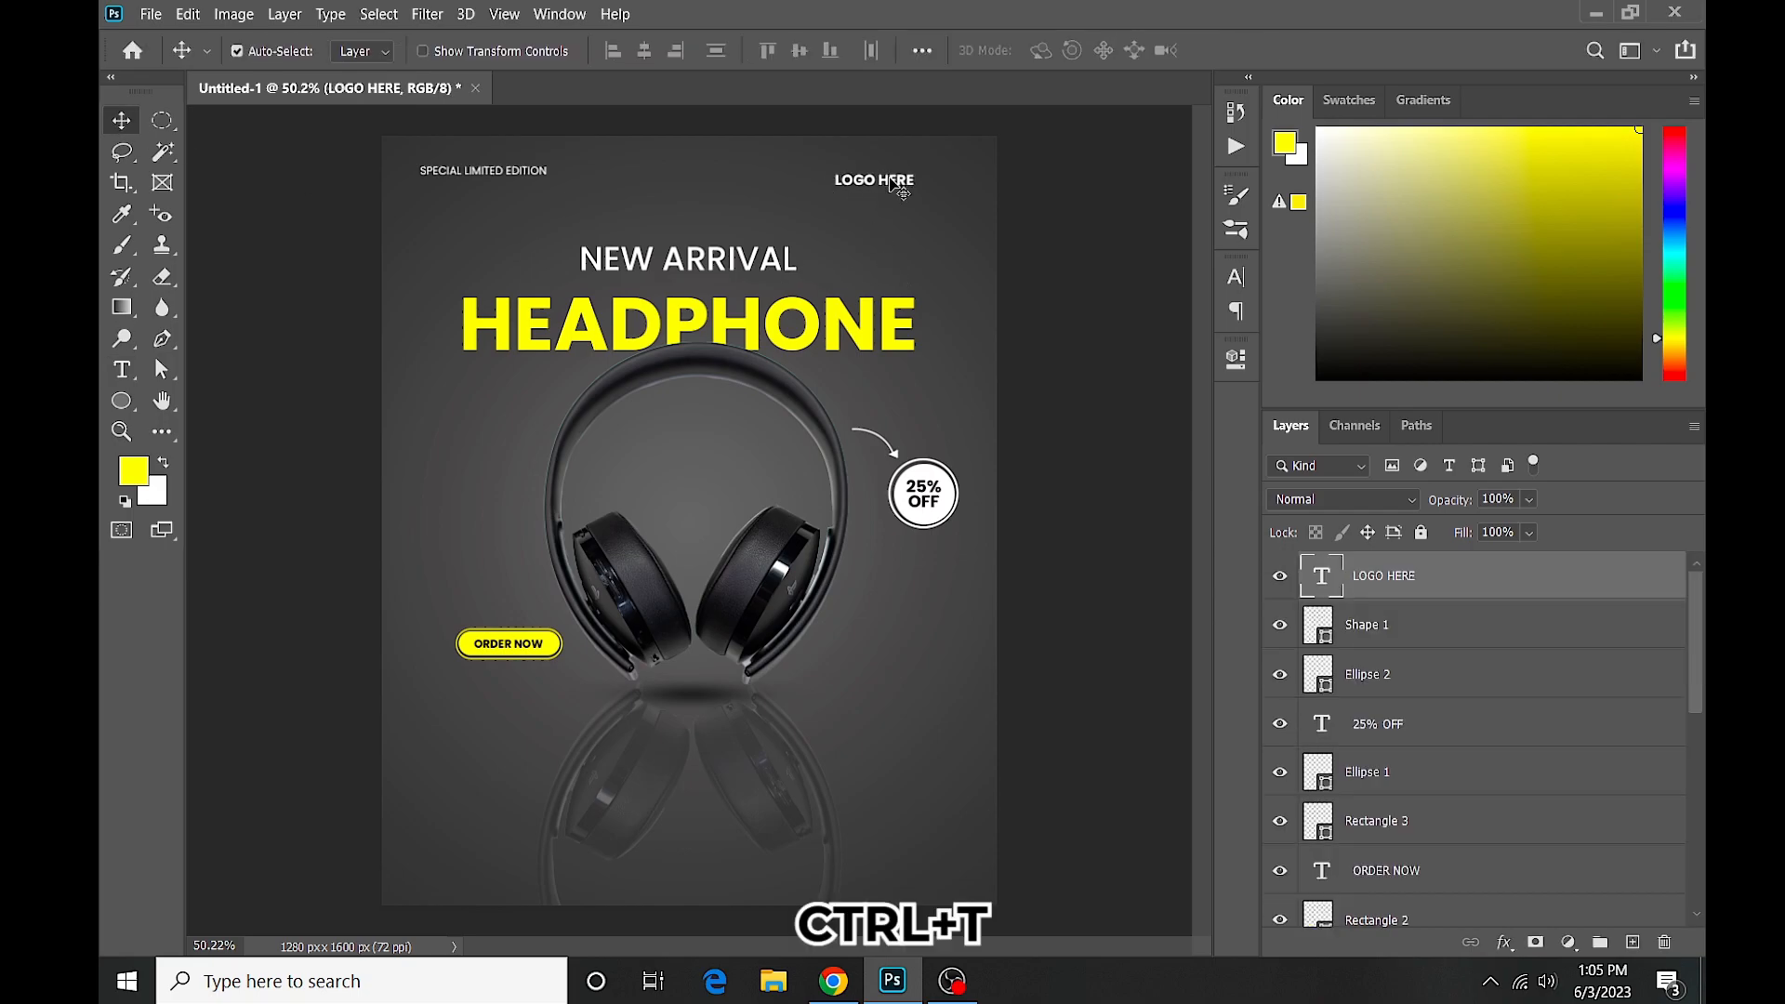
mouse_move(917, 190)
left_mouse_down()
mouse_move(939, 207)
mouse_move(923, 178)
left_mouse_up()
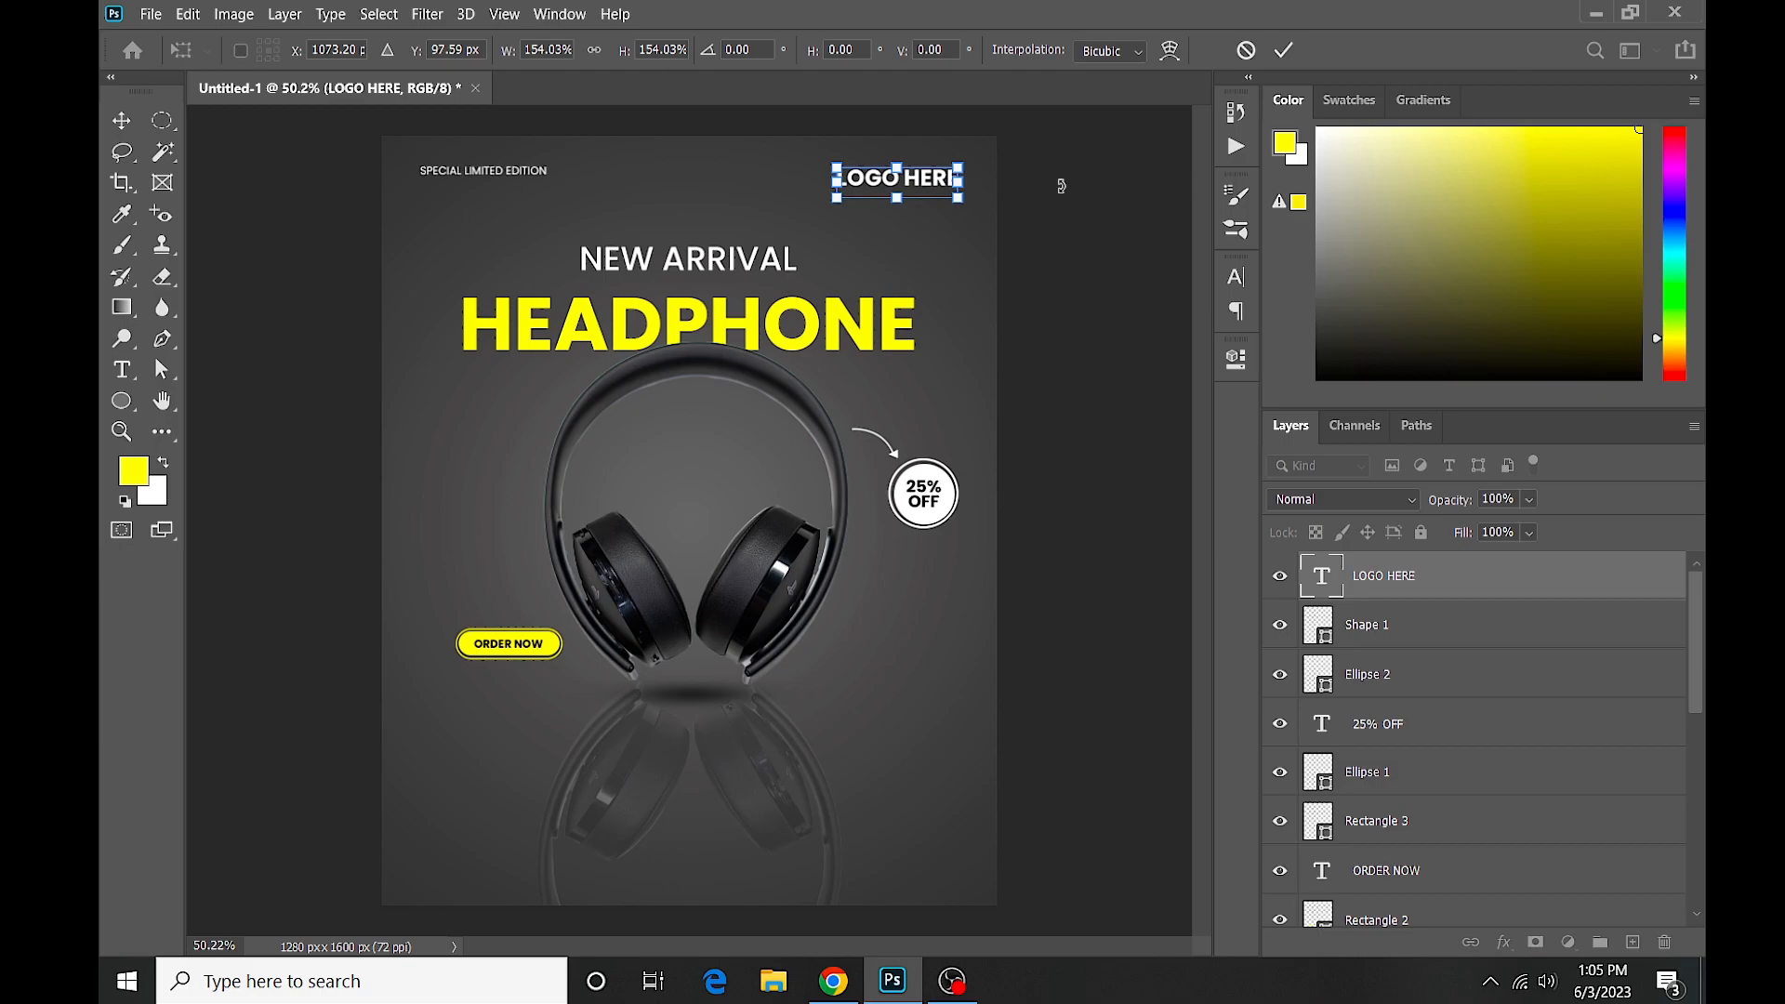
key("Return")
Align the top edges of the LOGO HERE and SPECIAL LIMITED EDITION texts.
scroll(883, 178, "up", 2)
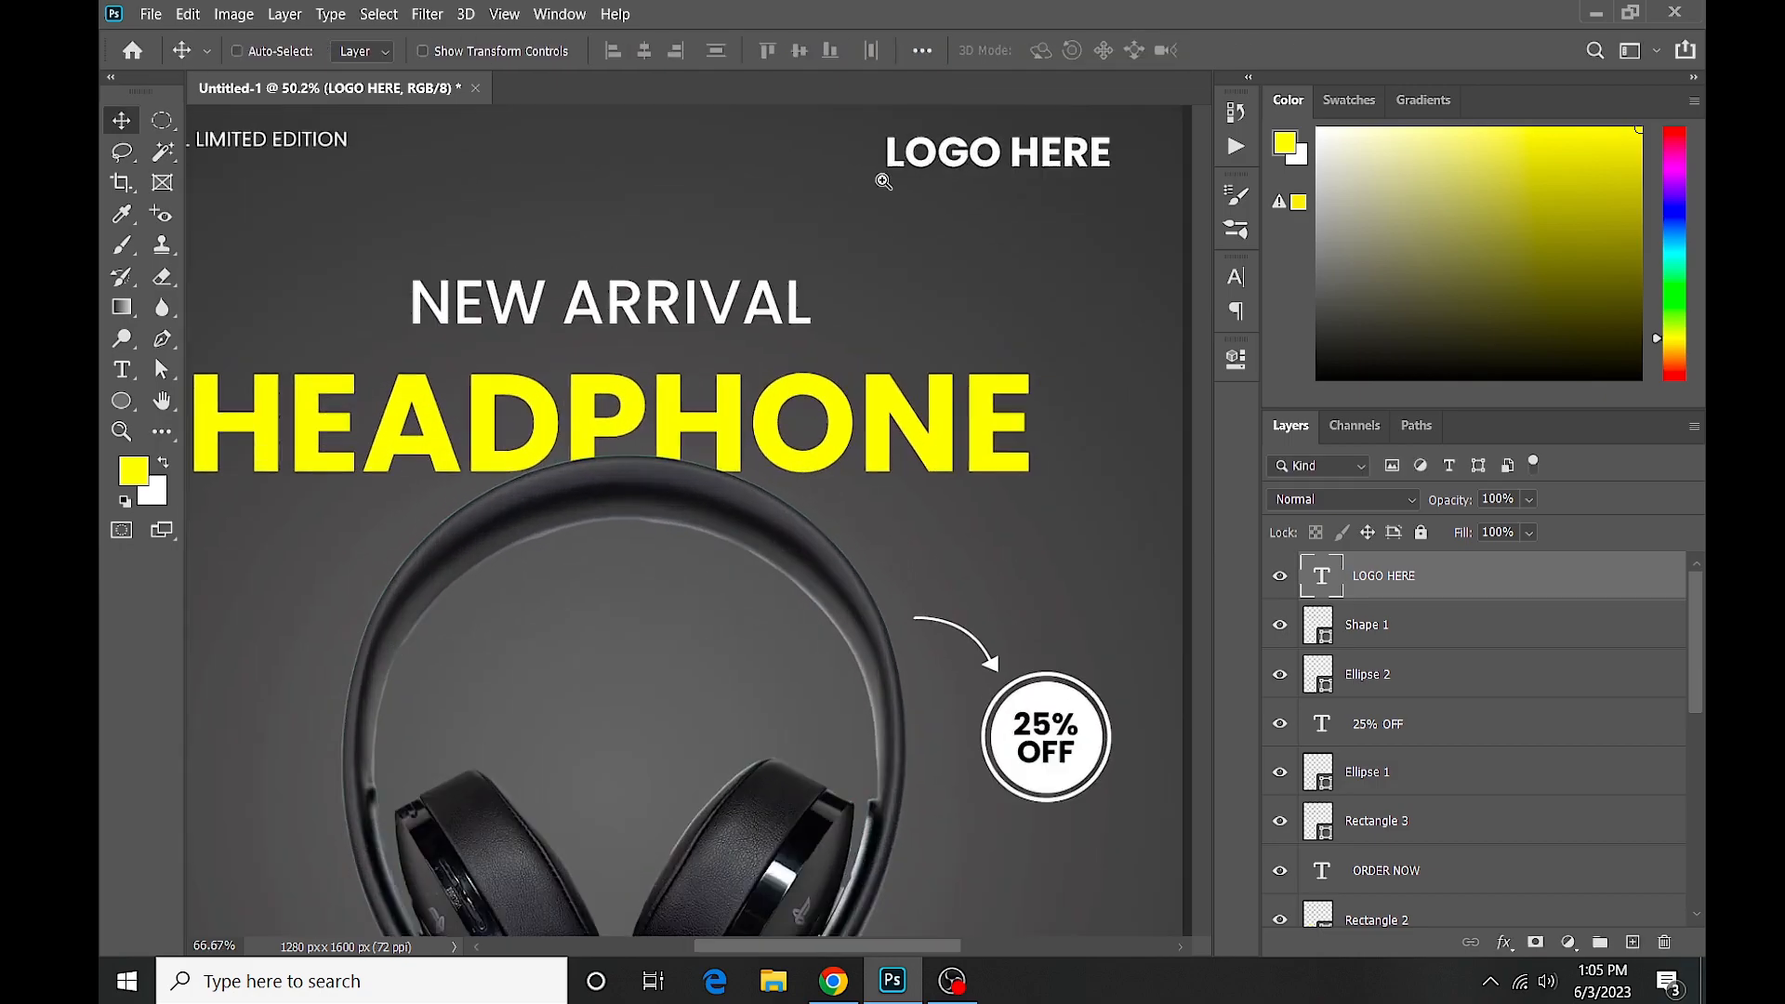
left_click(288, 144, "shift")
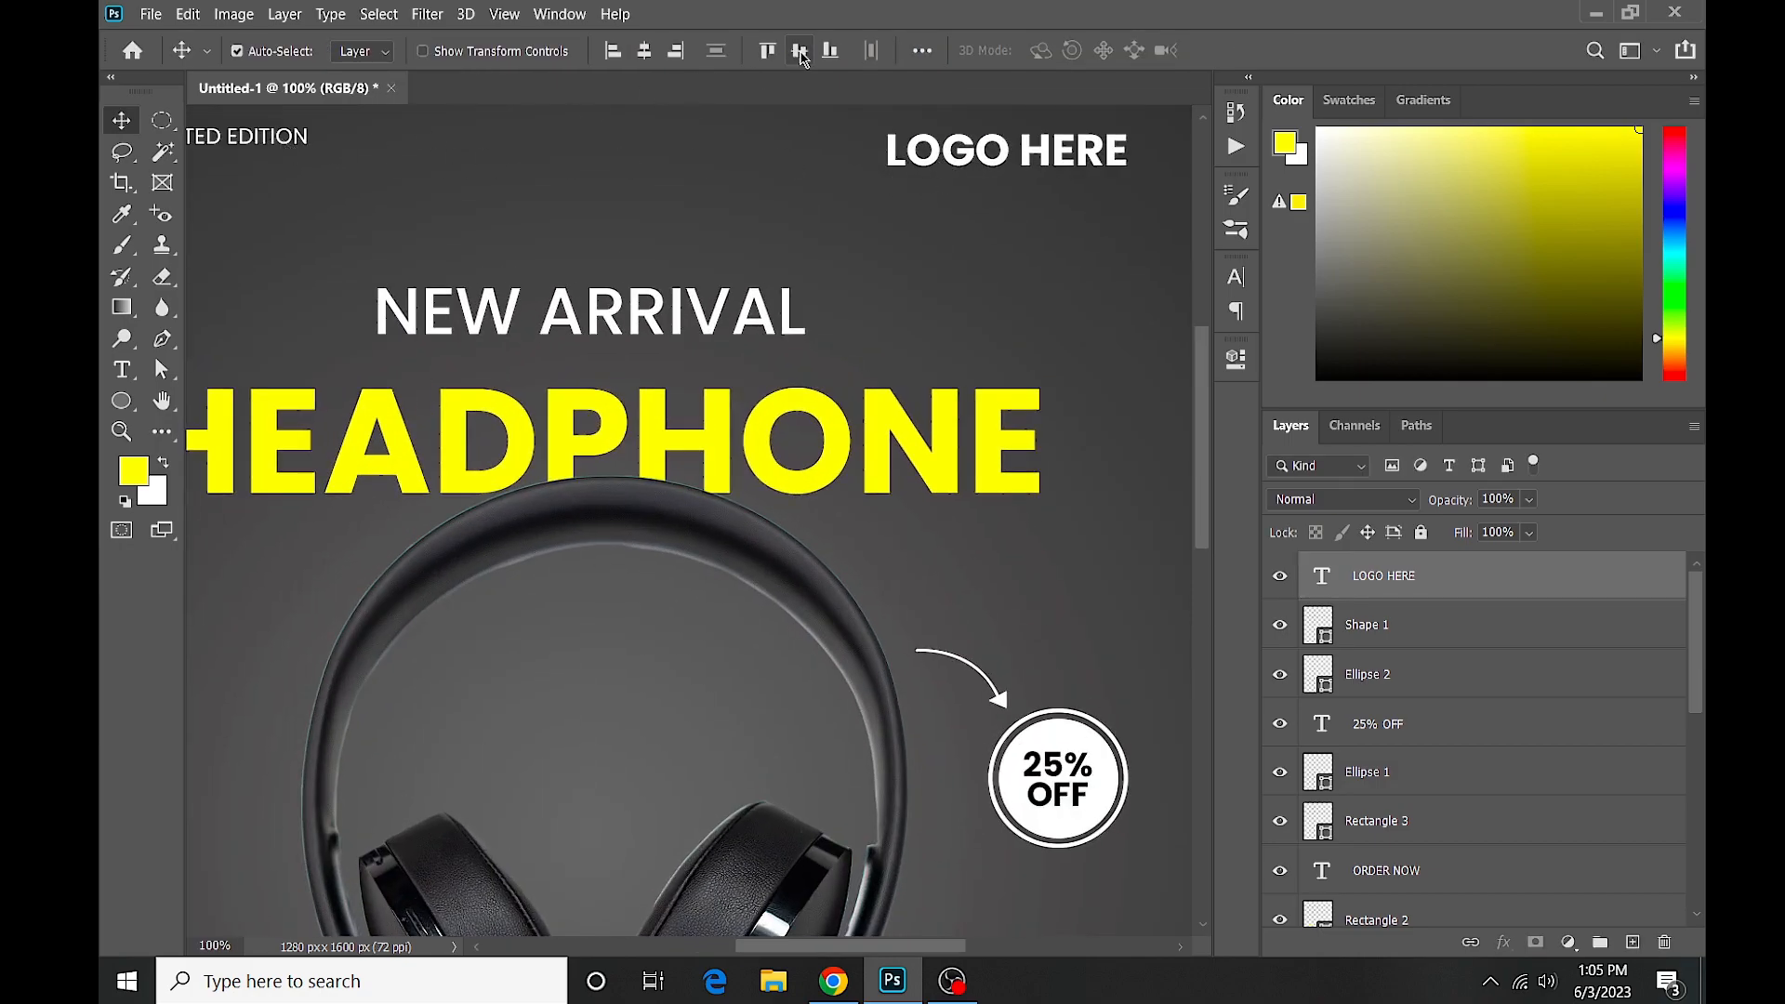
left_click(800, 51)
left_click(767, 52)
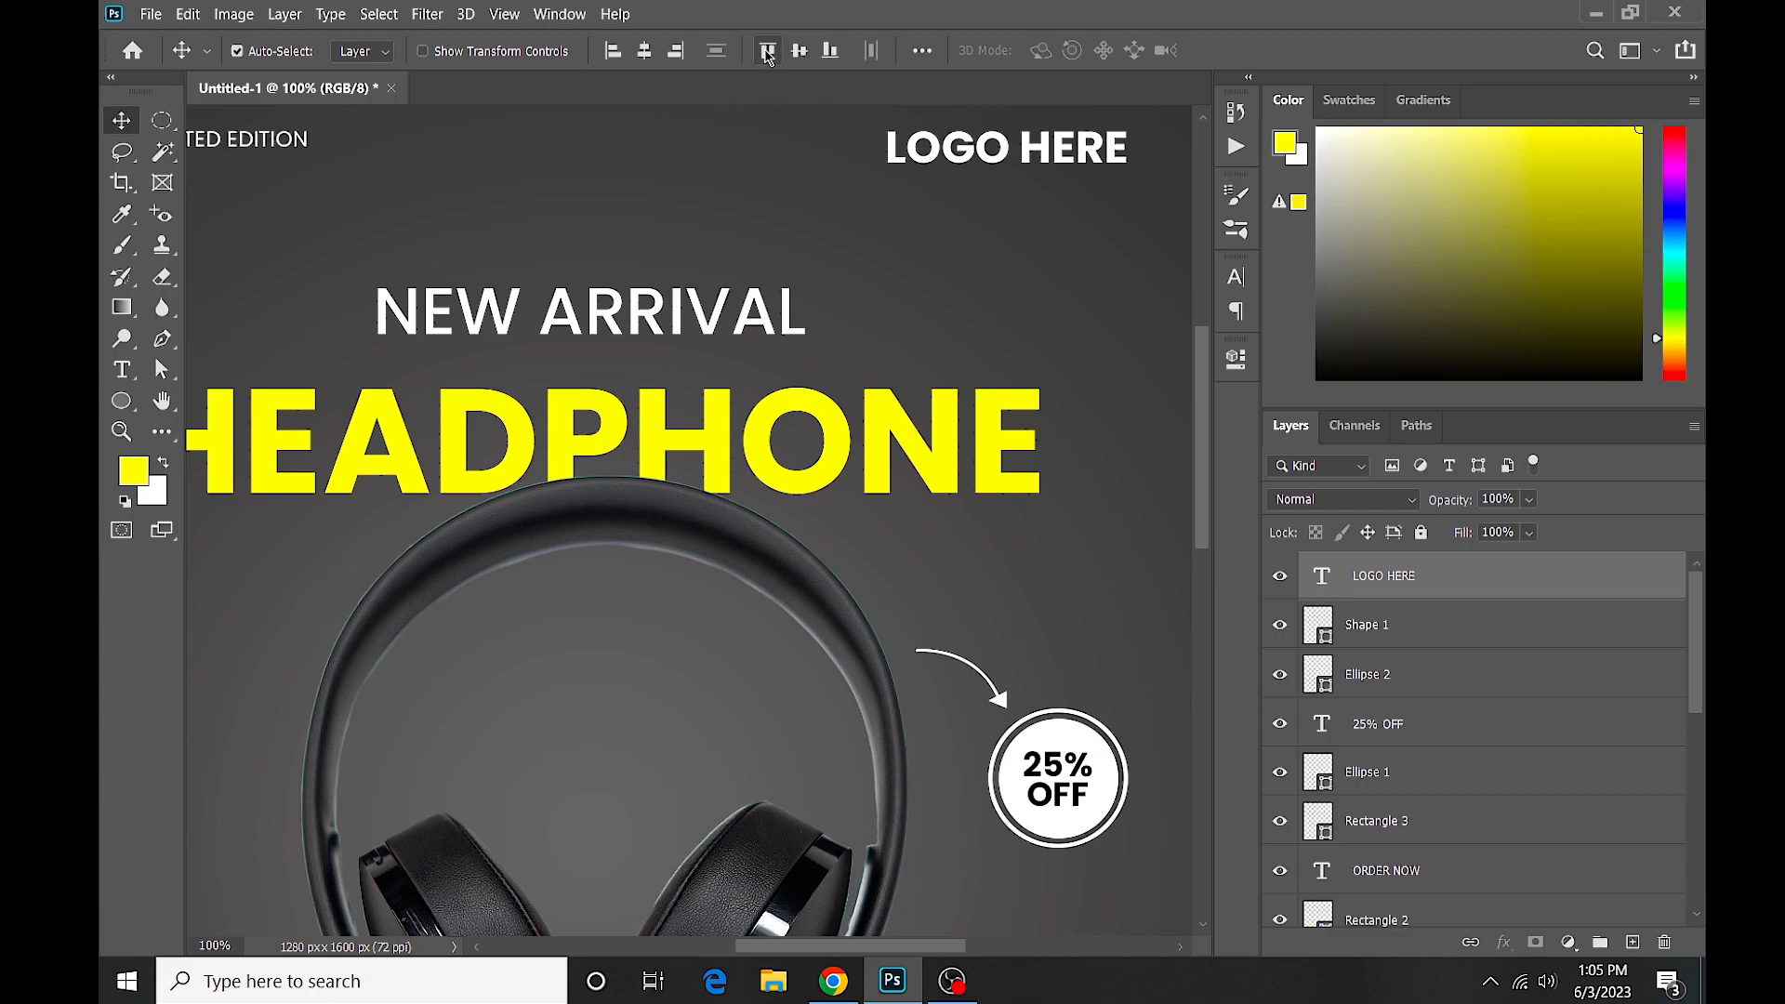
left_click_drag(873, 192, 790, 192)
left_click(993, 218)
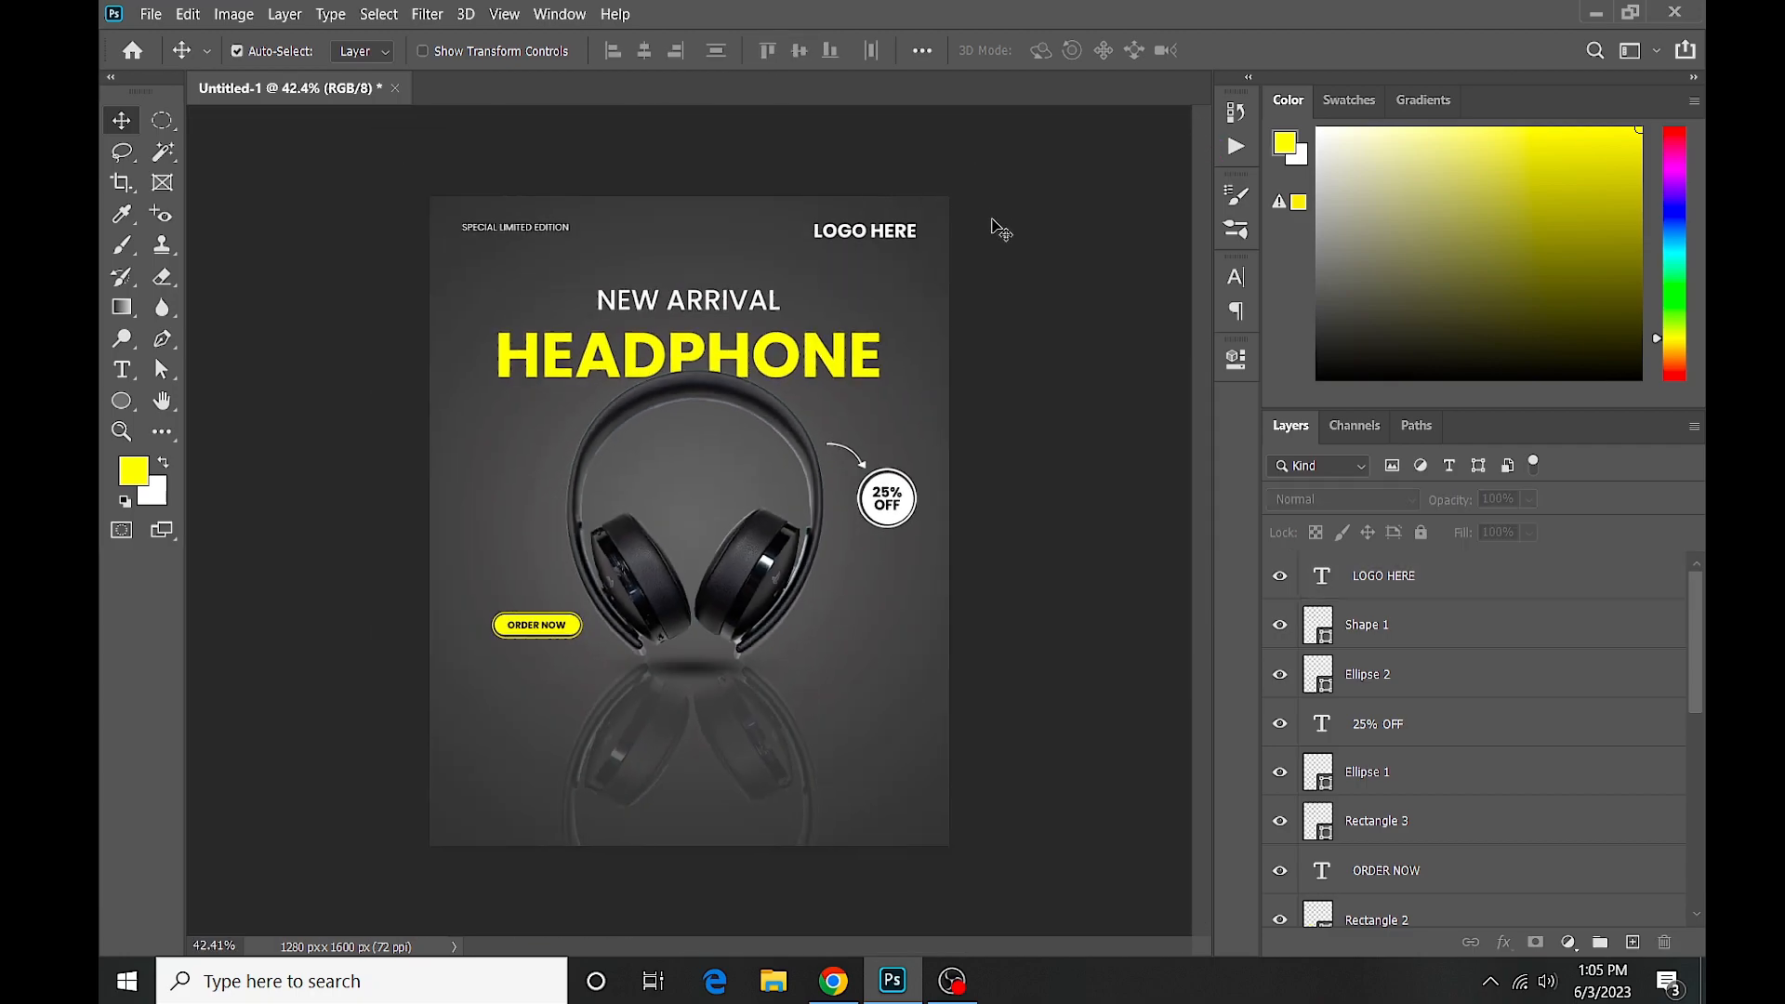
Examine the overall poster layout and then the badge, button and headphone reflection up close.
key("ctrl+plus")
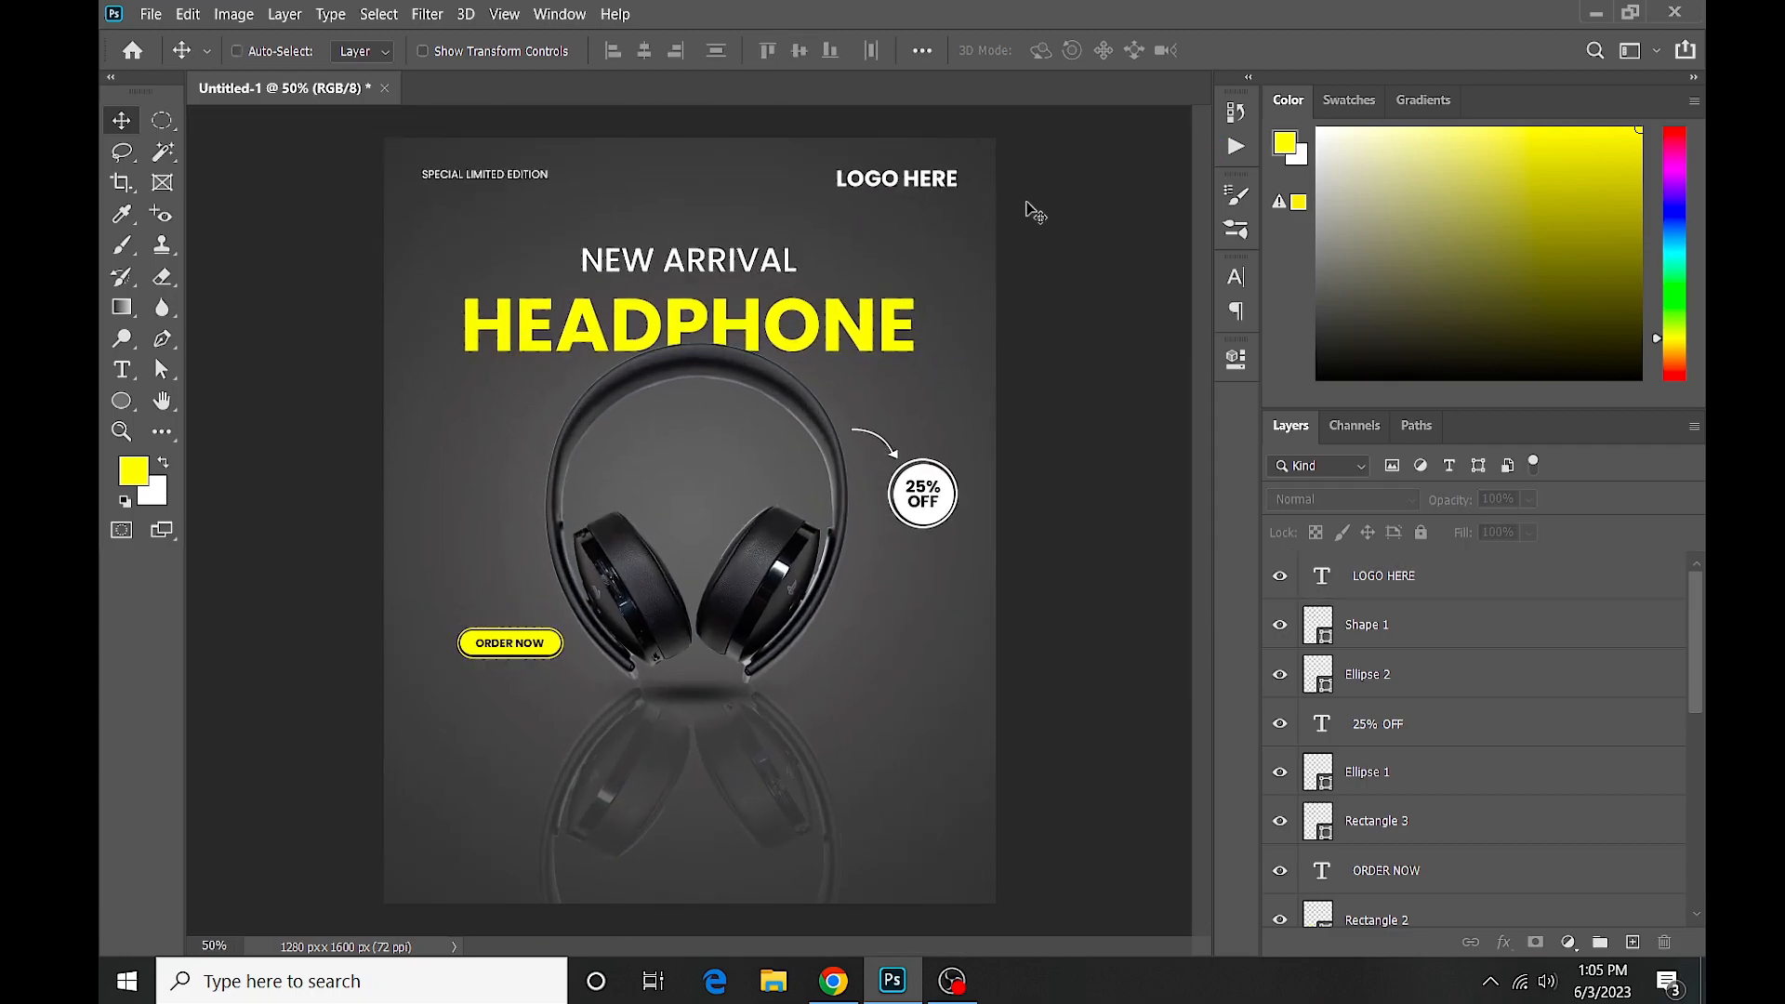
scroll(1035, 213, "down", 3)
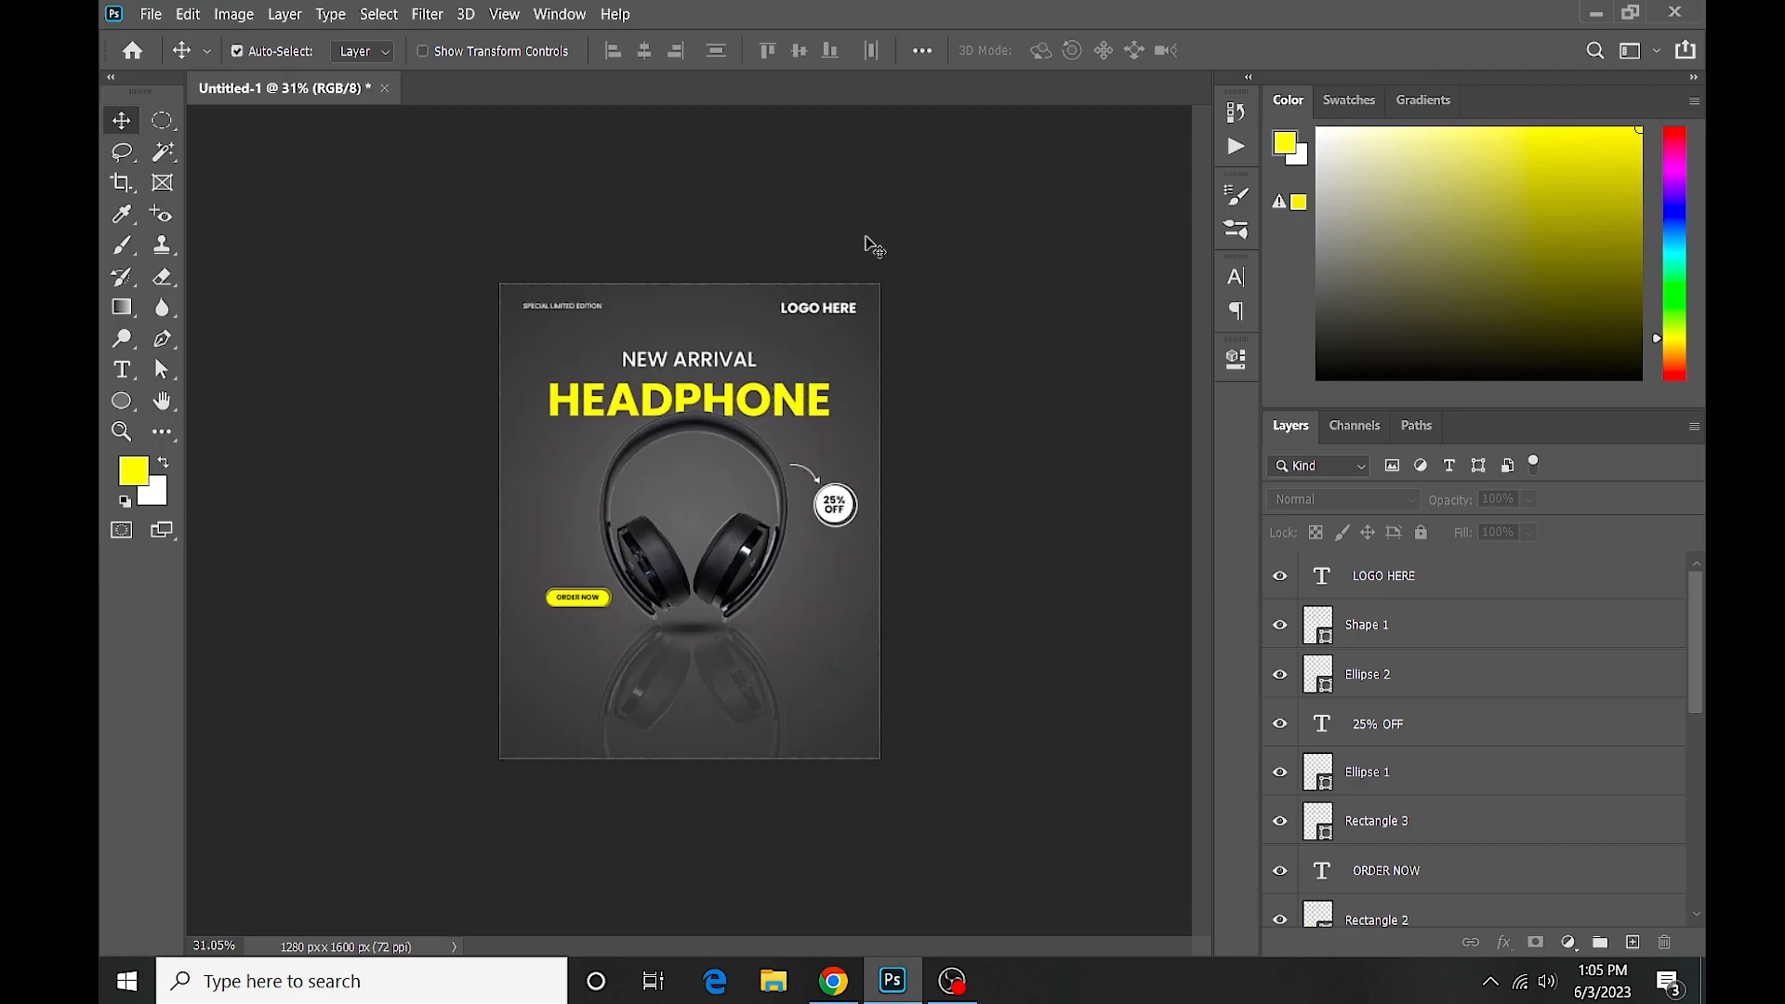
scroll(917, 479, "up", 3)
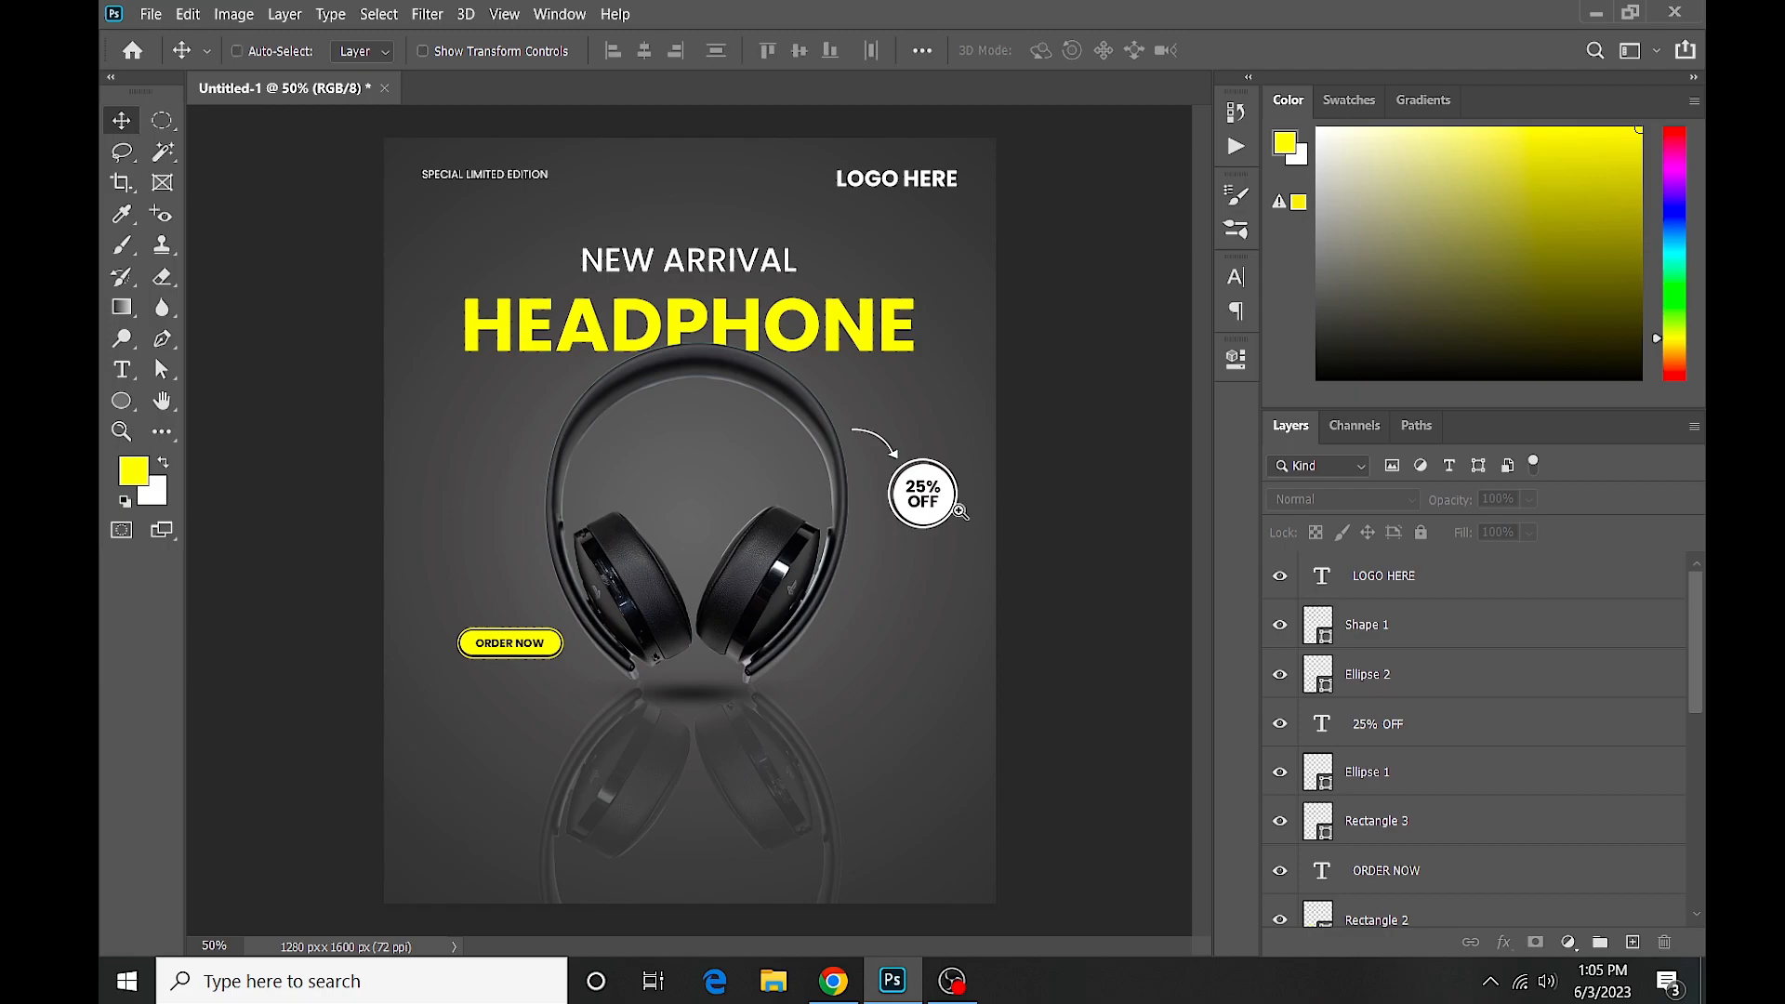
scroll(958, 511, "up", 3)
scroll(935, 569, "down", 4)
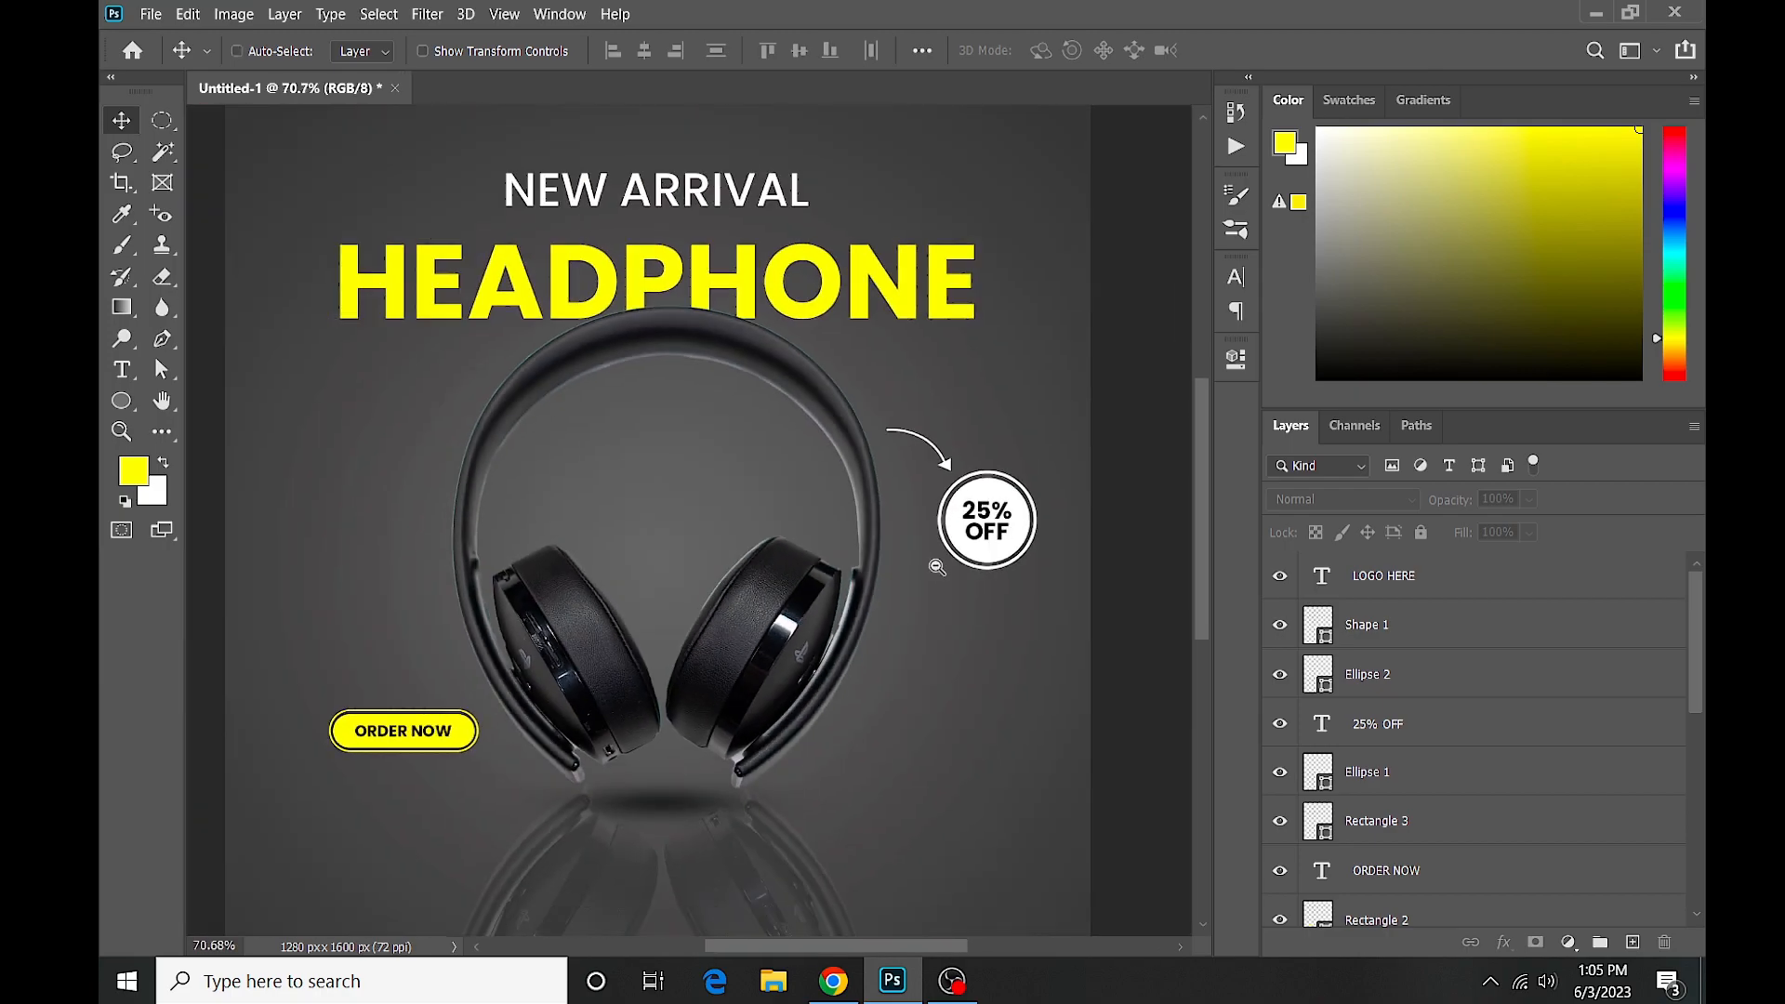
scroll(735, 566, "up", 1)
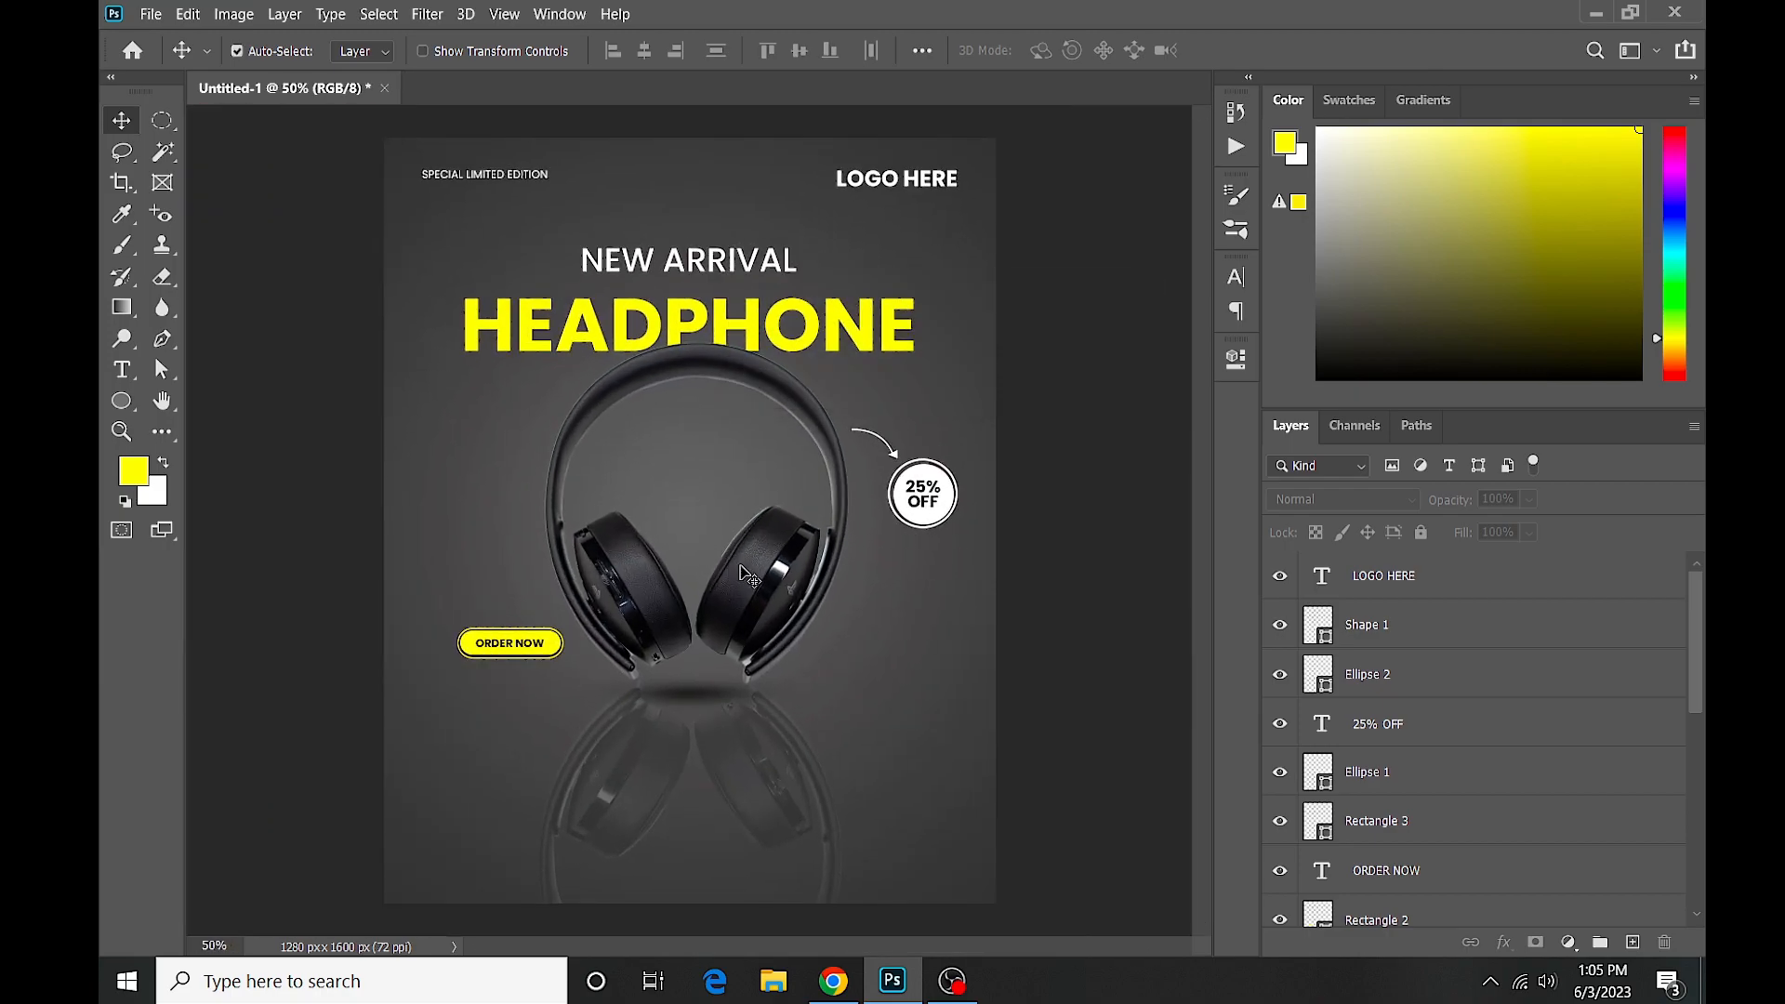
scroll(884, 672, "up", 1)
left_click_drag(809, 669, 751, 508)
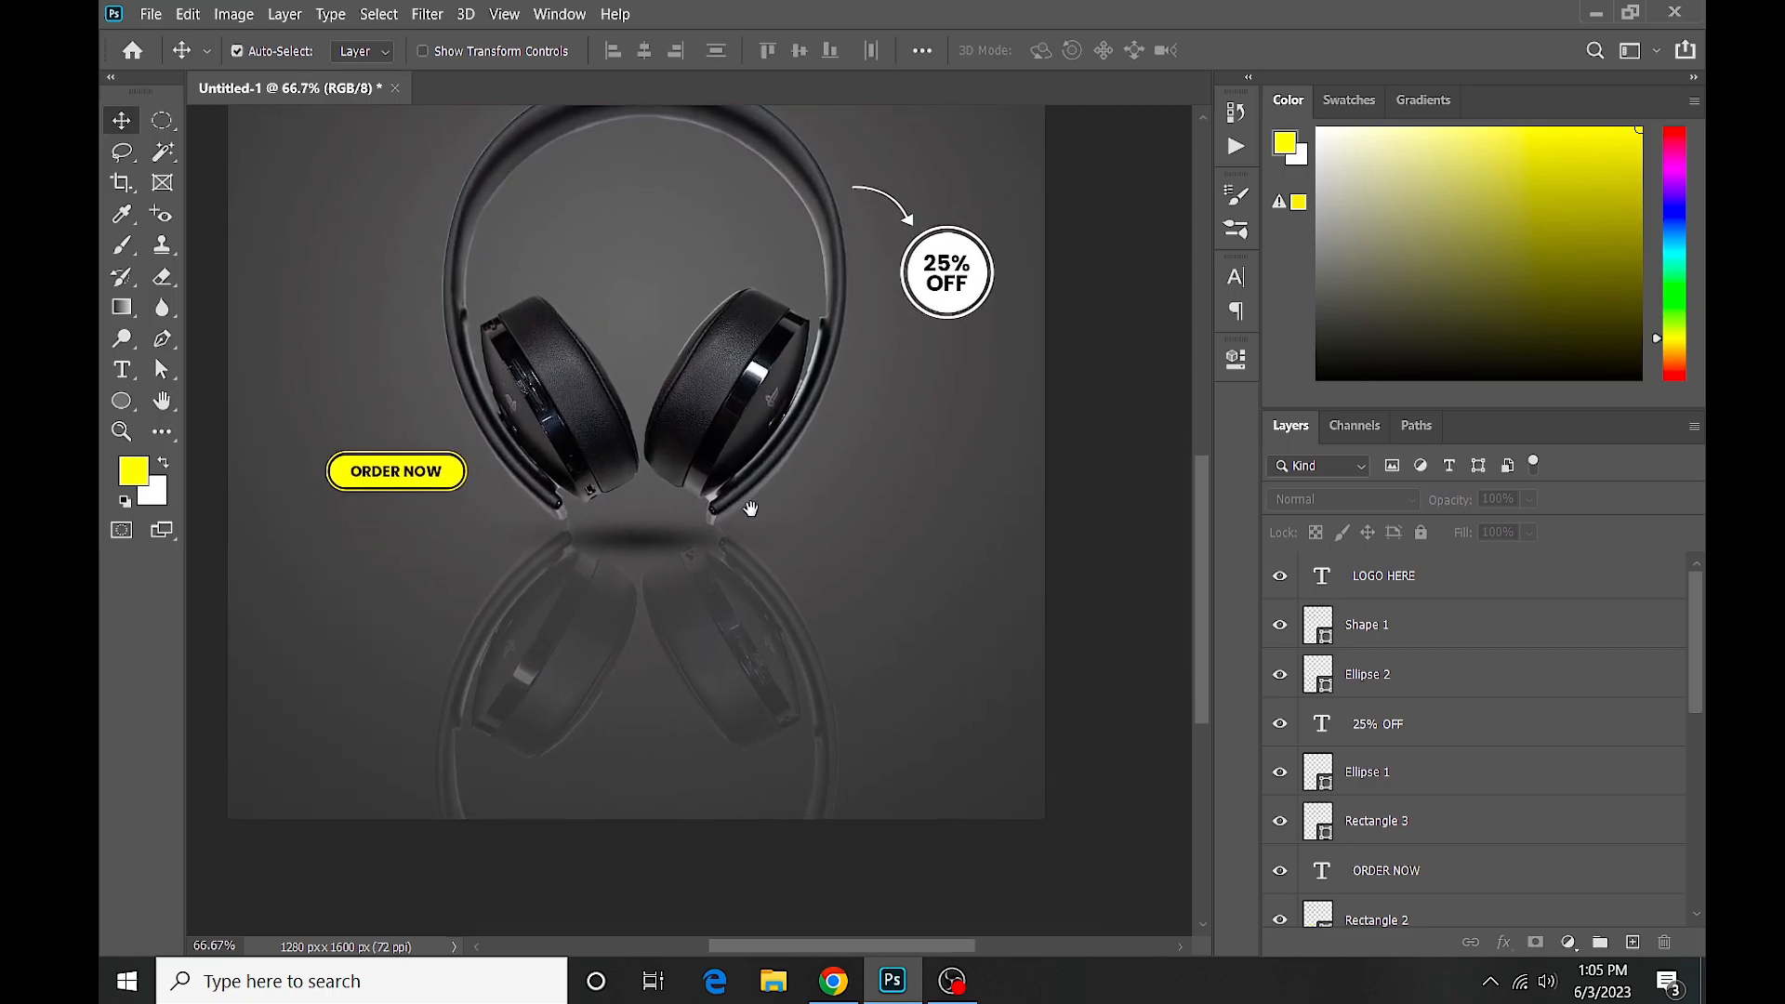
scroll(502, 605, "left", 3)
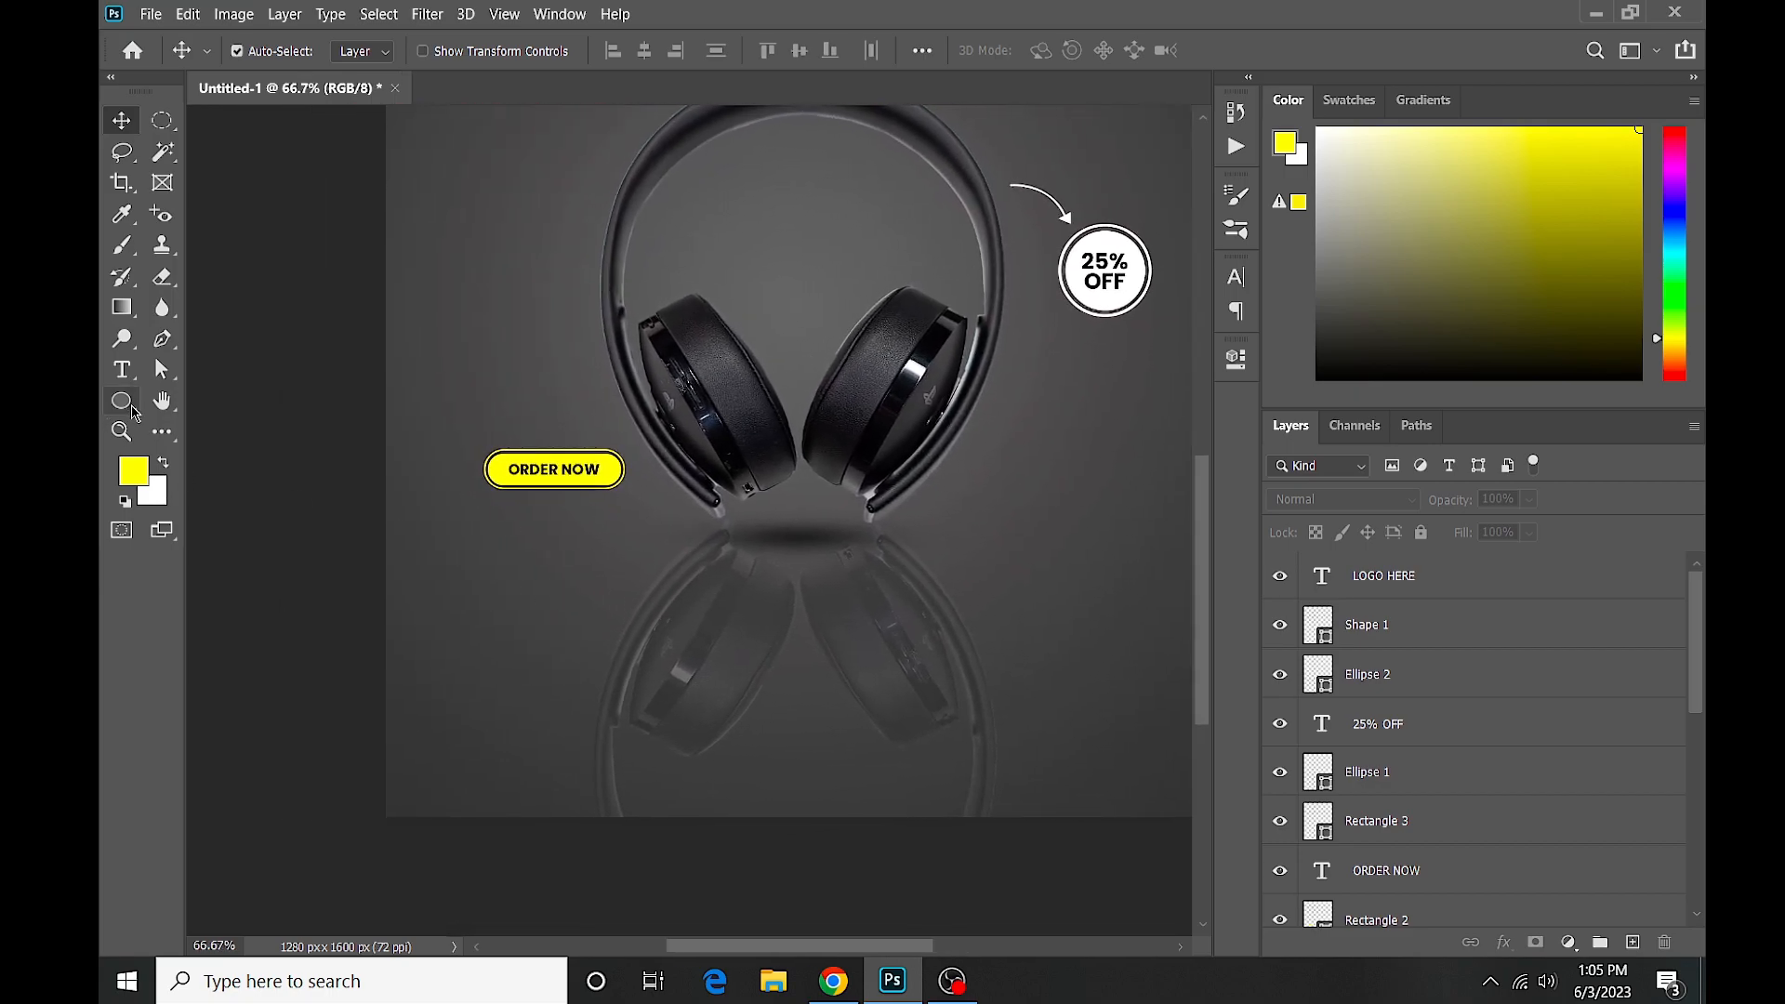
Place the globe.png icon from the Icons PNG folder as an embedded image.
left_click(149, 14)
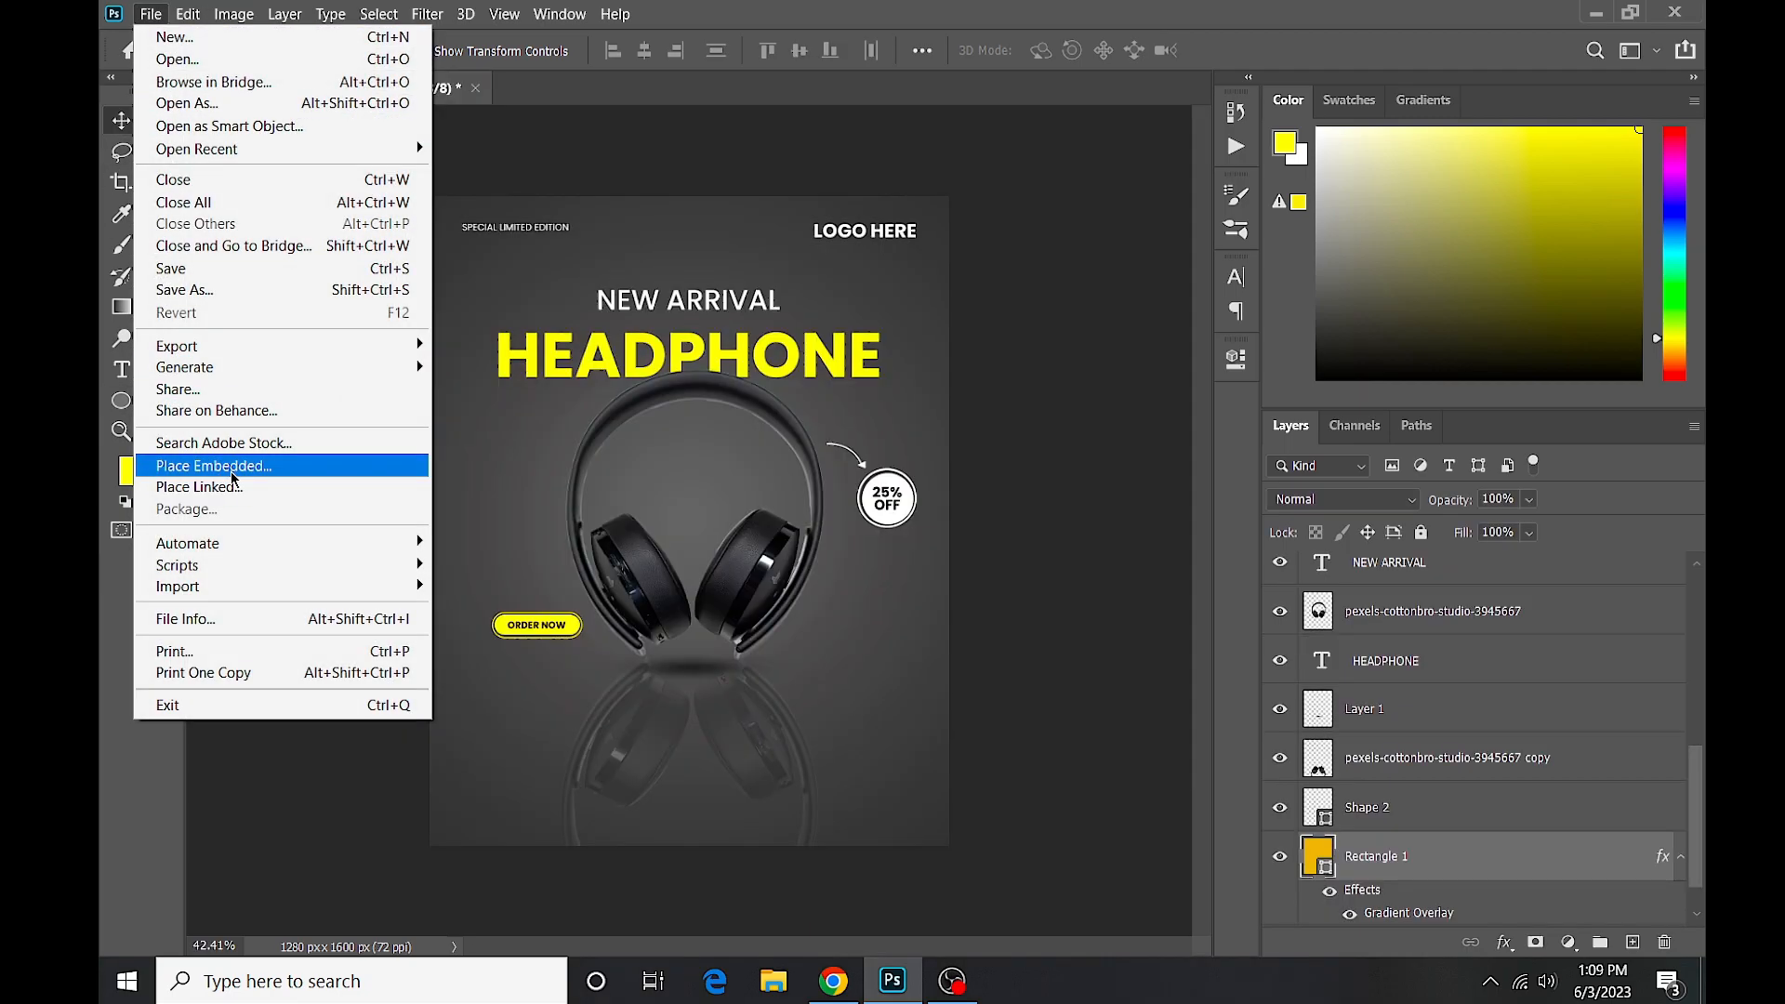
left_click(231, 459)
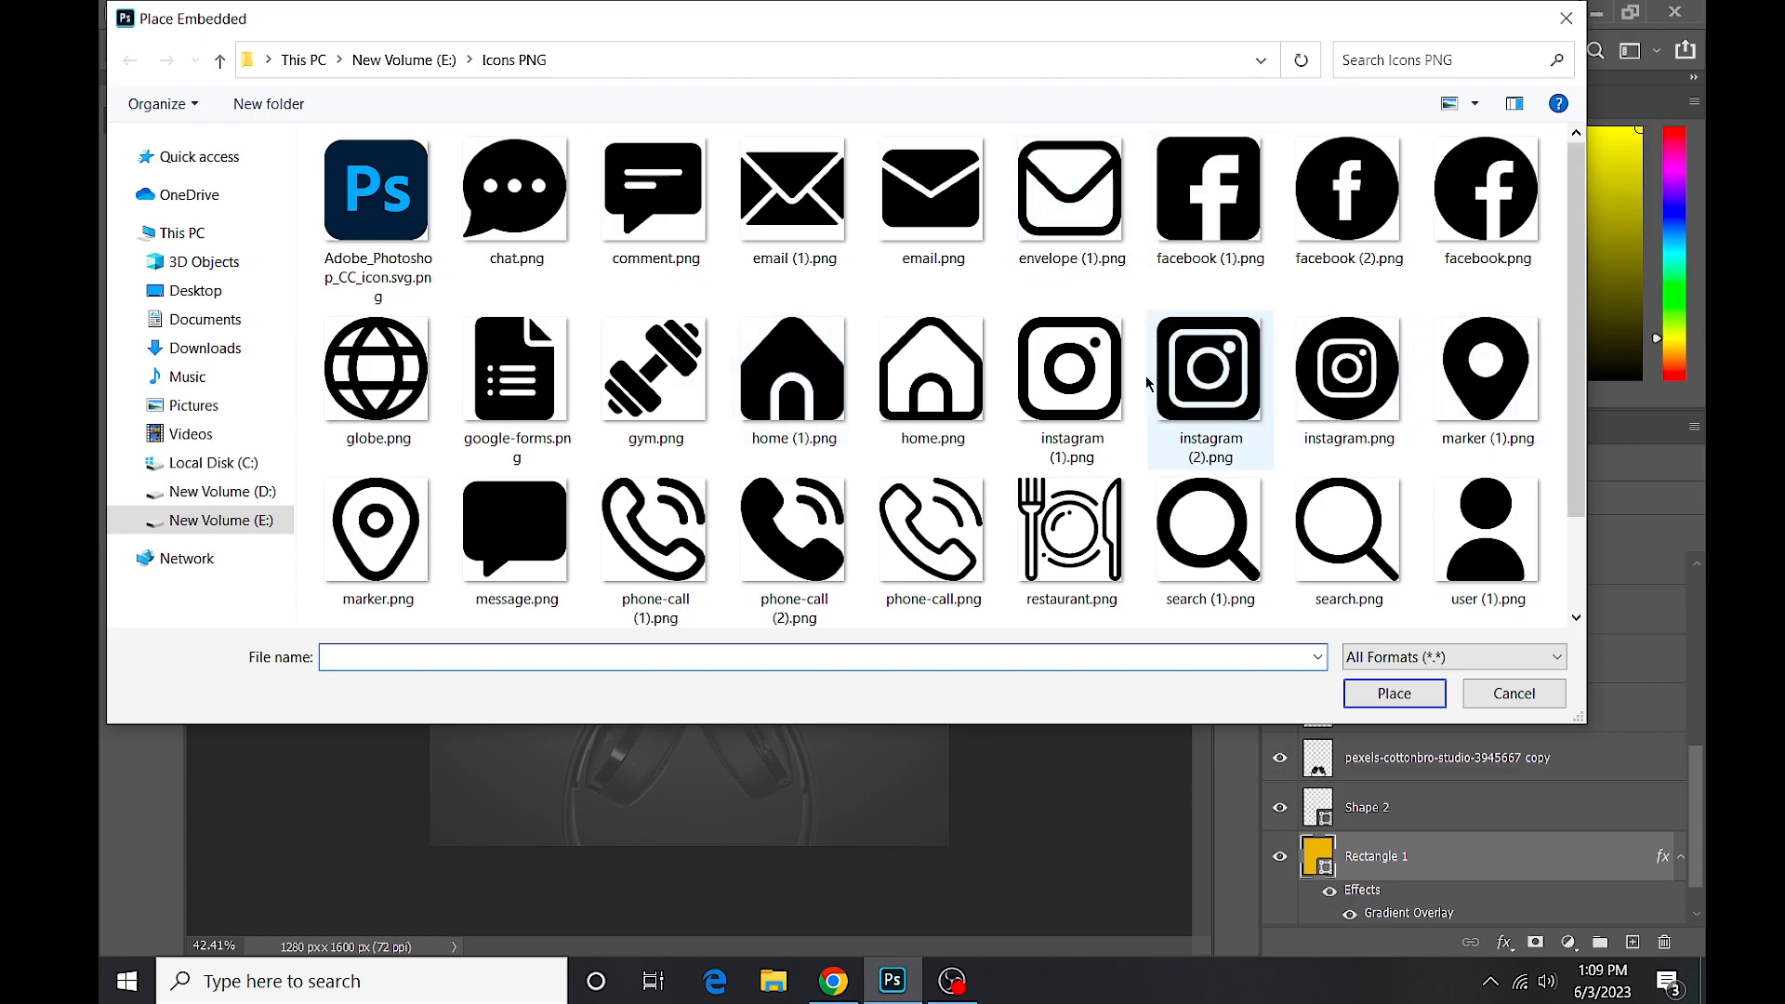
scroll(1469, 335, "down", 1)
scroll(1055, 398, "up", 1)
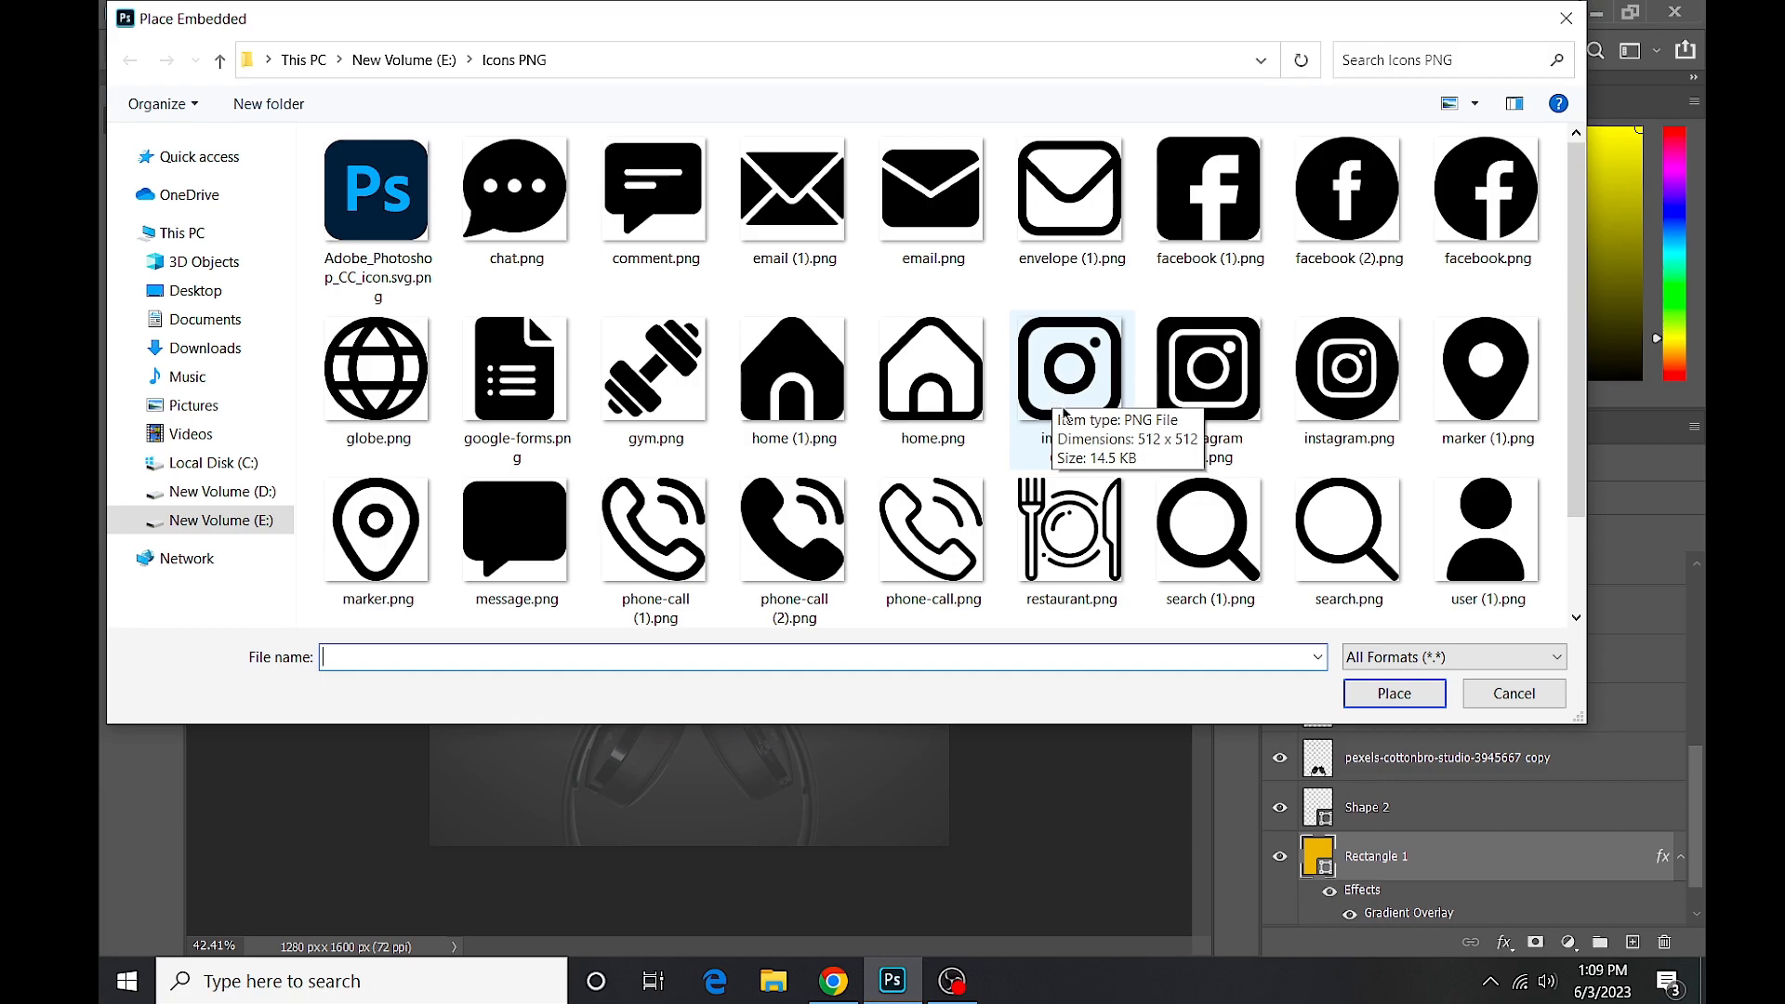
scroll(1069, 409, "down", 1)
scroll(1153, 381, "up", 1)
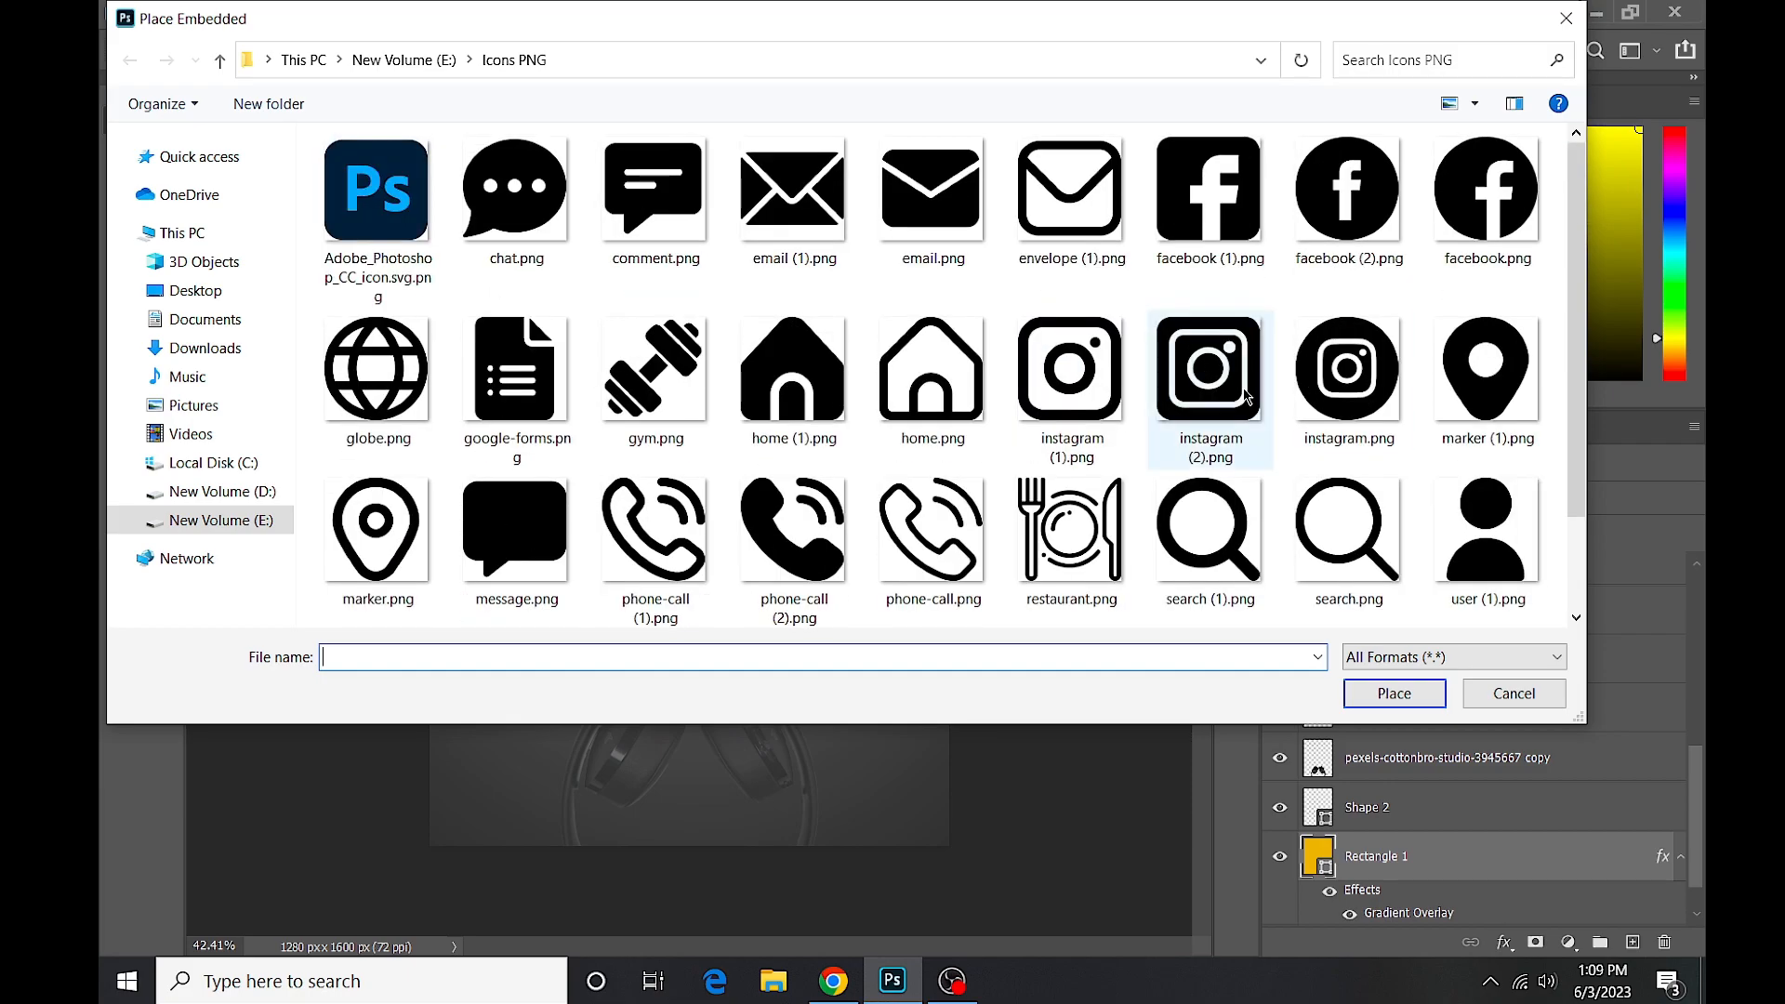
scroll(1163, 402, "down", 1)
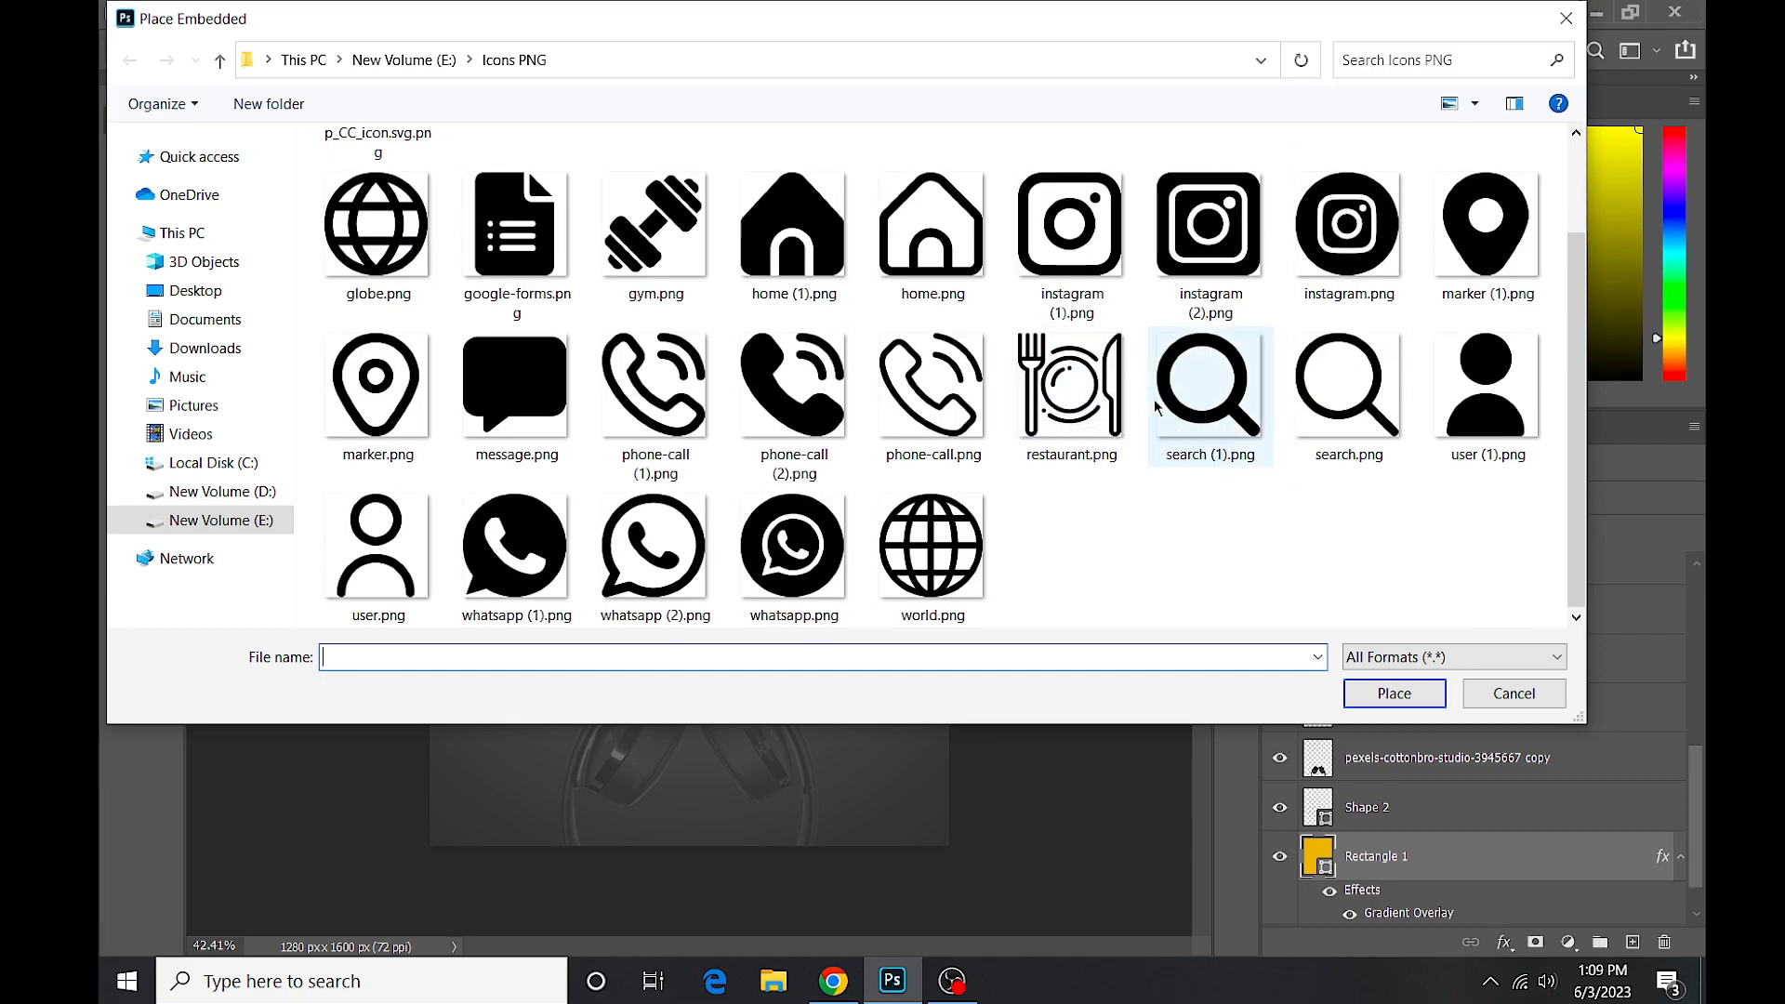
left_click(1070, 223)
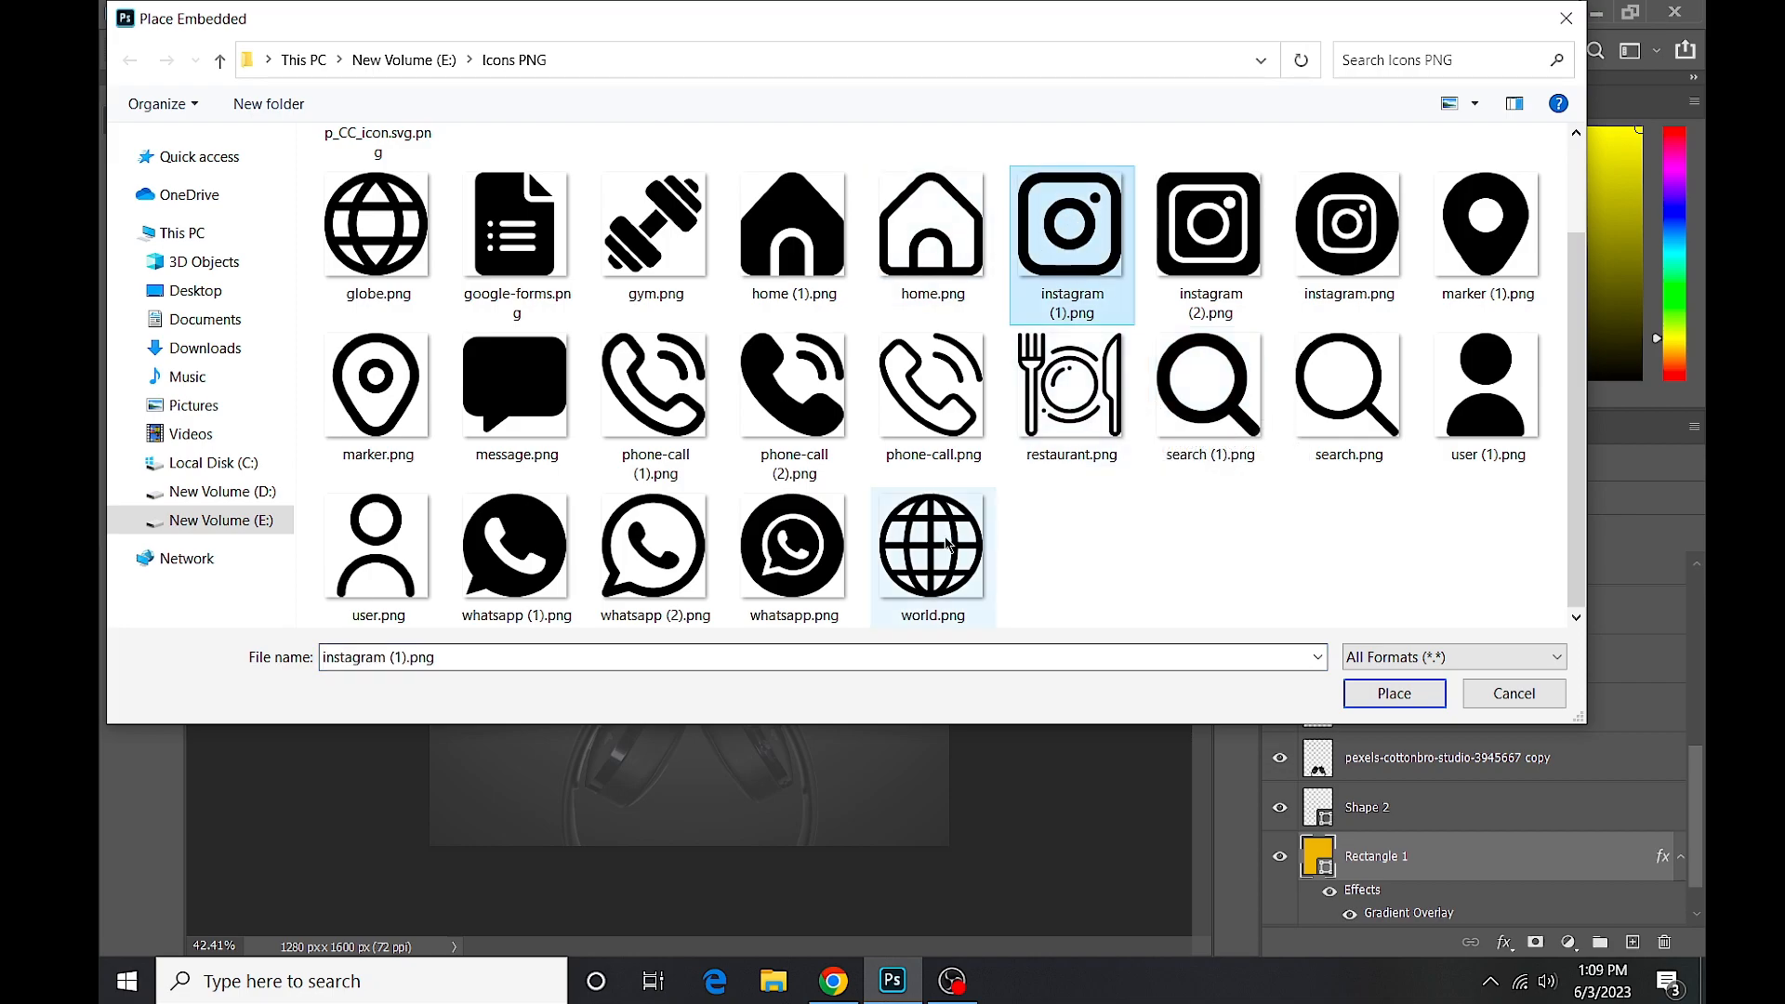
left_click(372, 240)
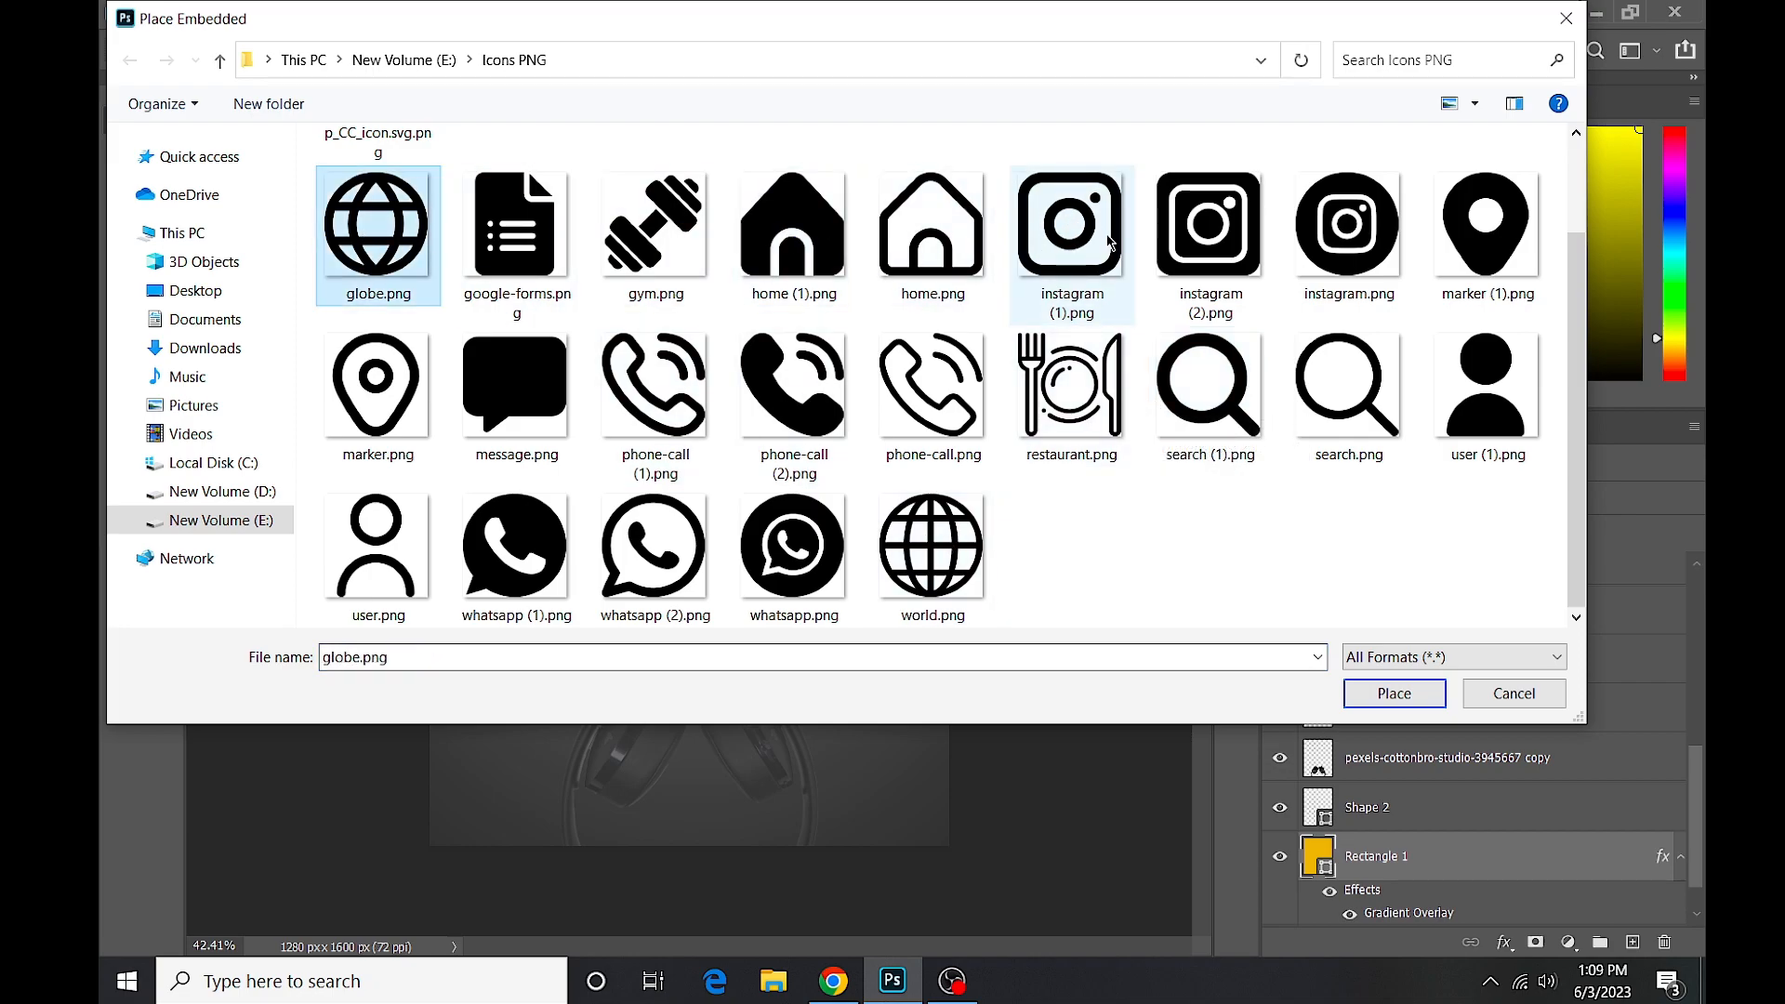
left_click(1404, 694)
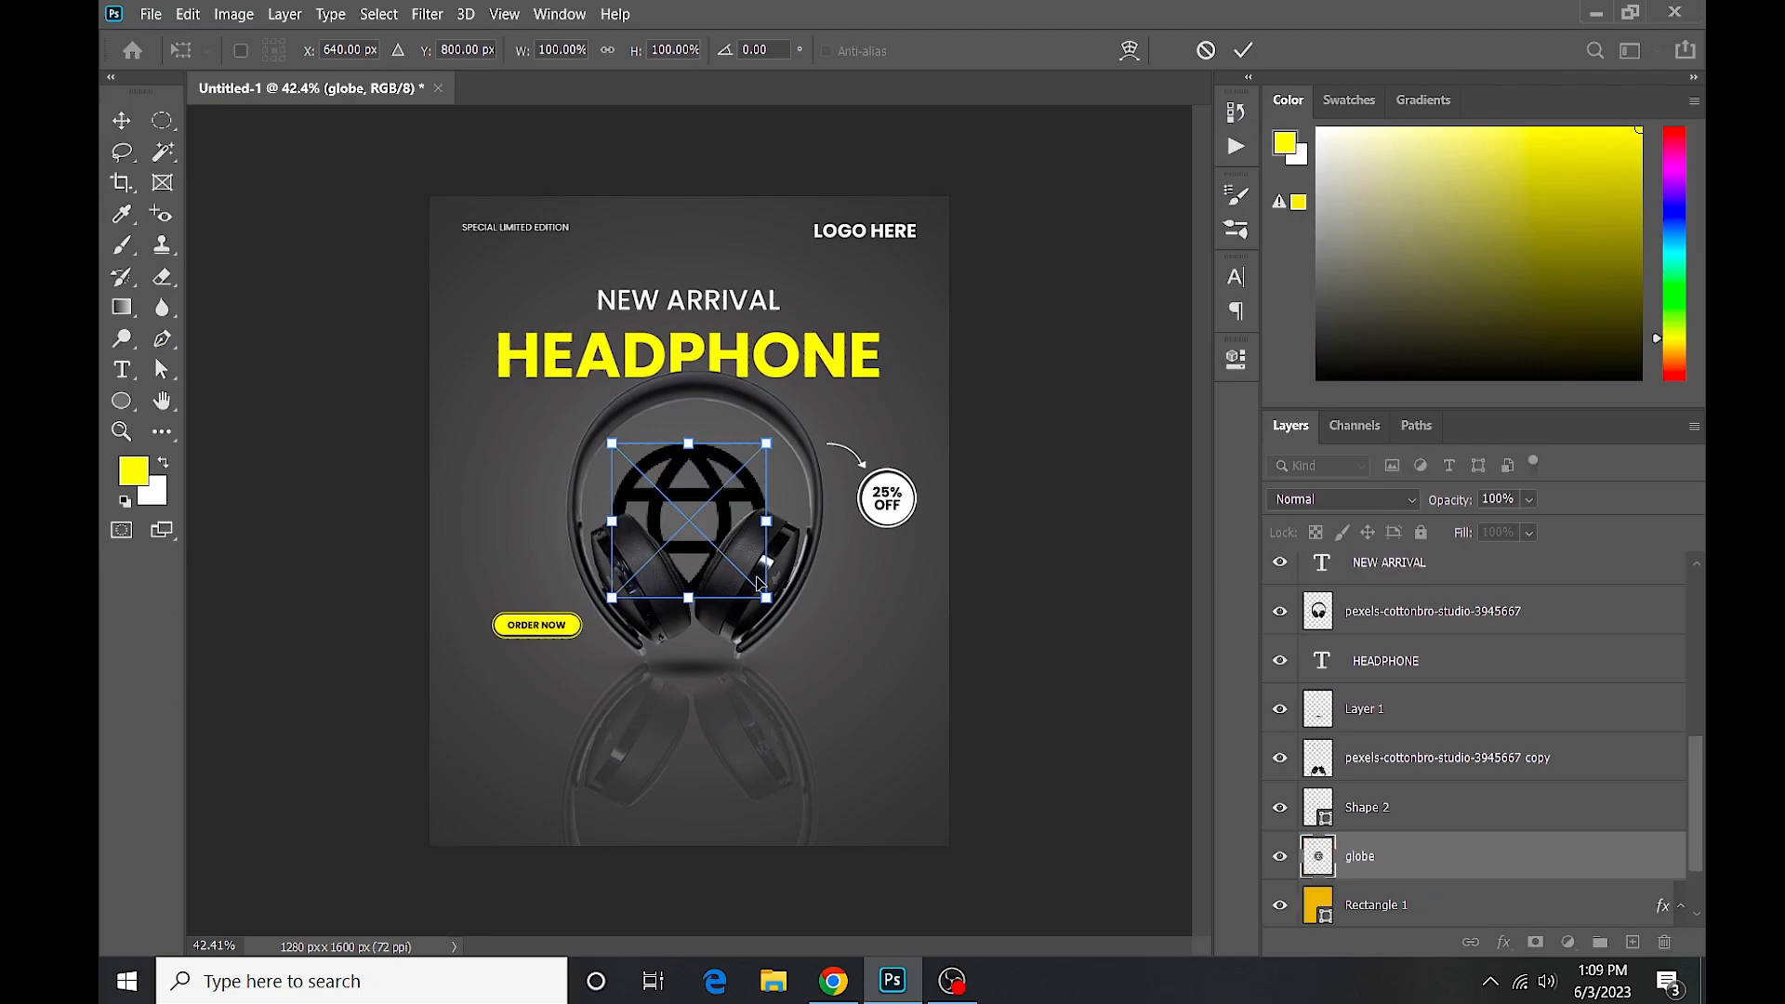
Position the globe icon in the poster's lower left area below the ORDER NOW button and commit the placement.
left_click_drag(691, 530, 530, 751)
left_click(149, 14)
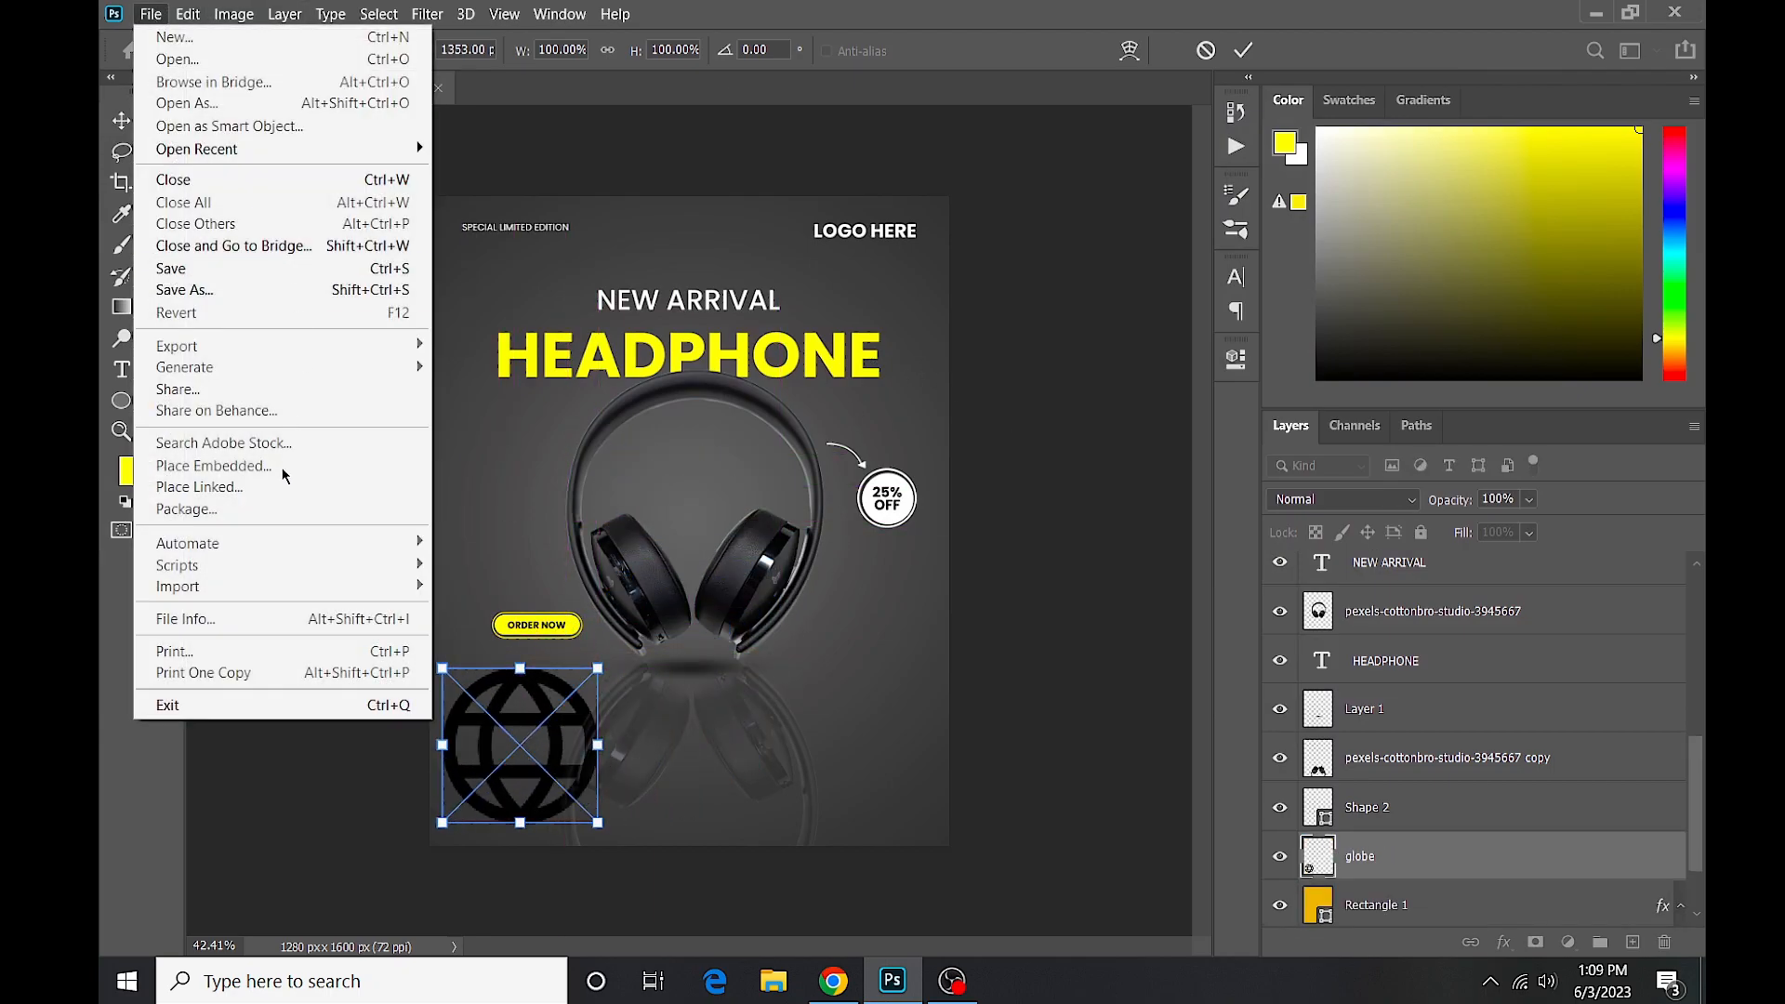
left_click(1244, 51)
left_click(1244, 50)
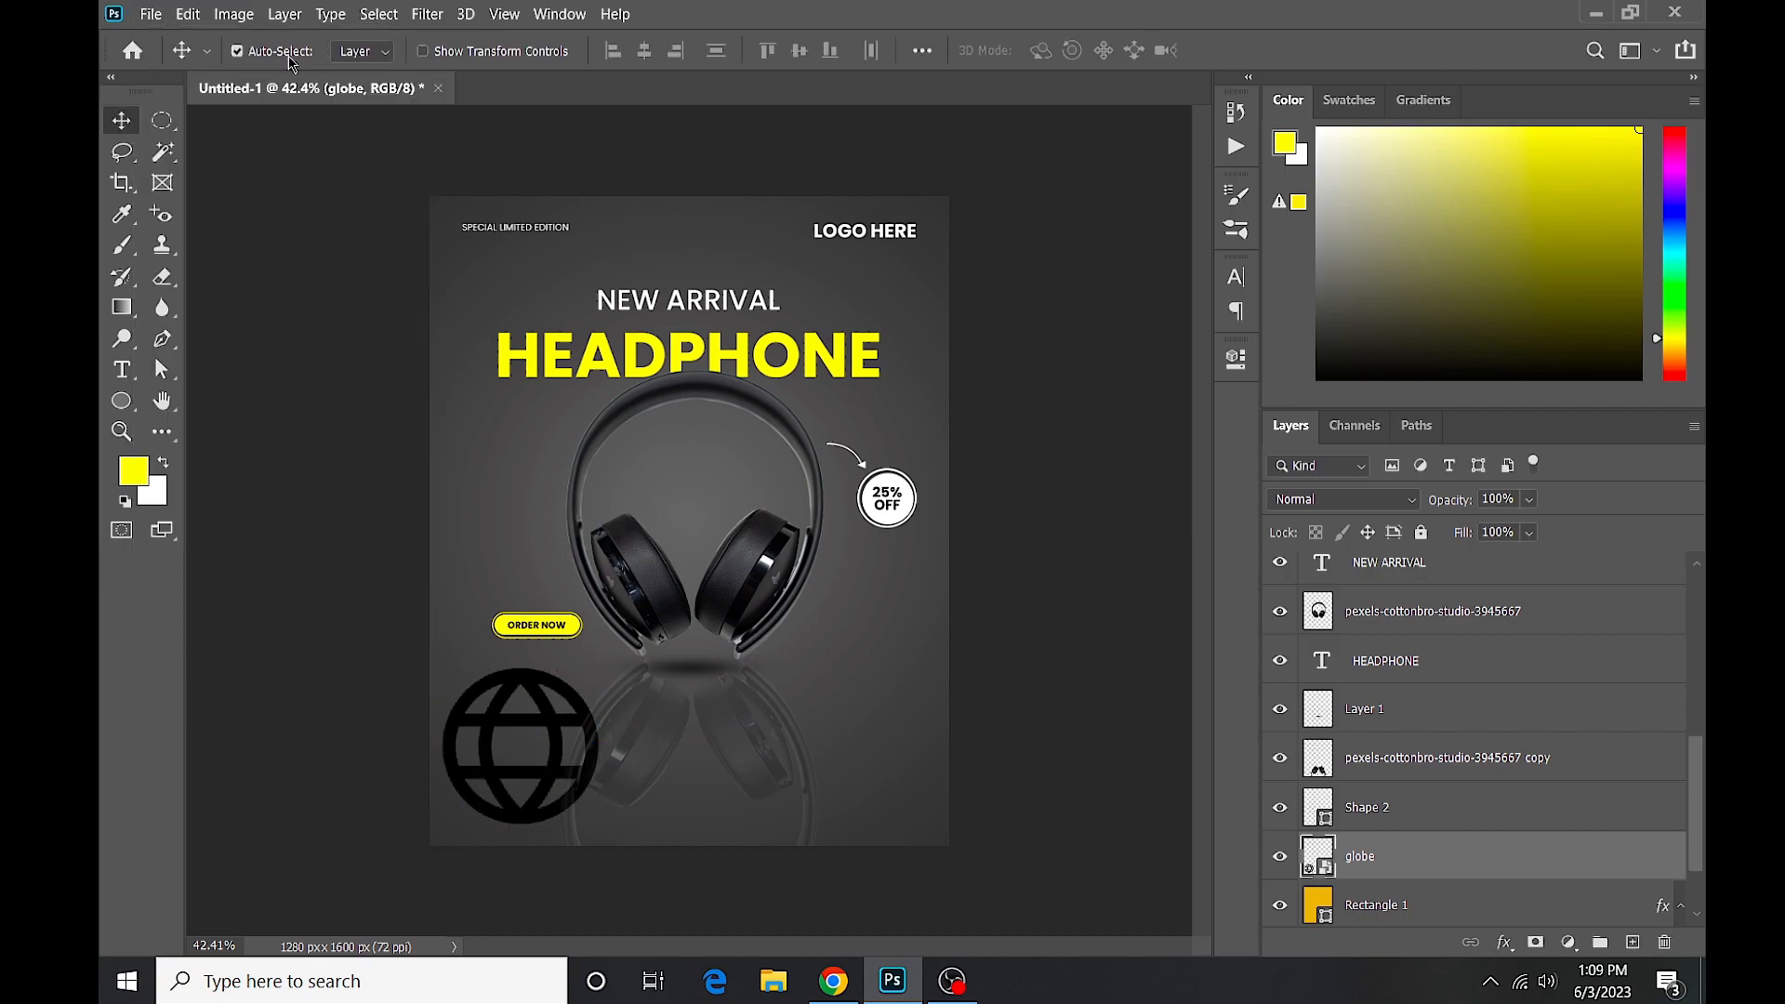
Place the instagram (1).png icon as an embedded image in the poster's lower right area.
left_click(150, 14)
left_click(224, 475)
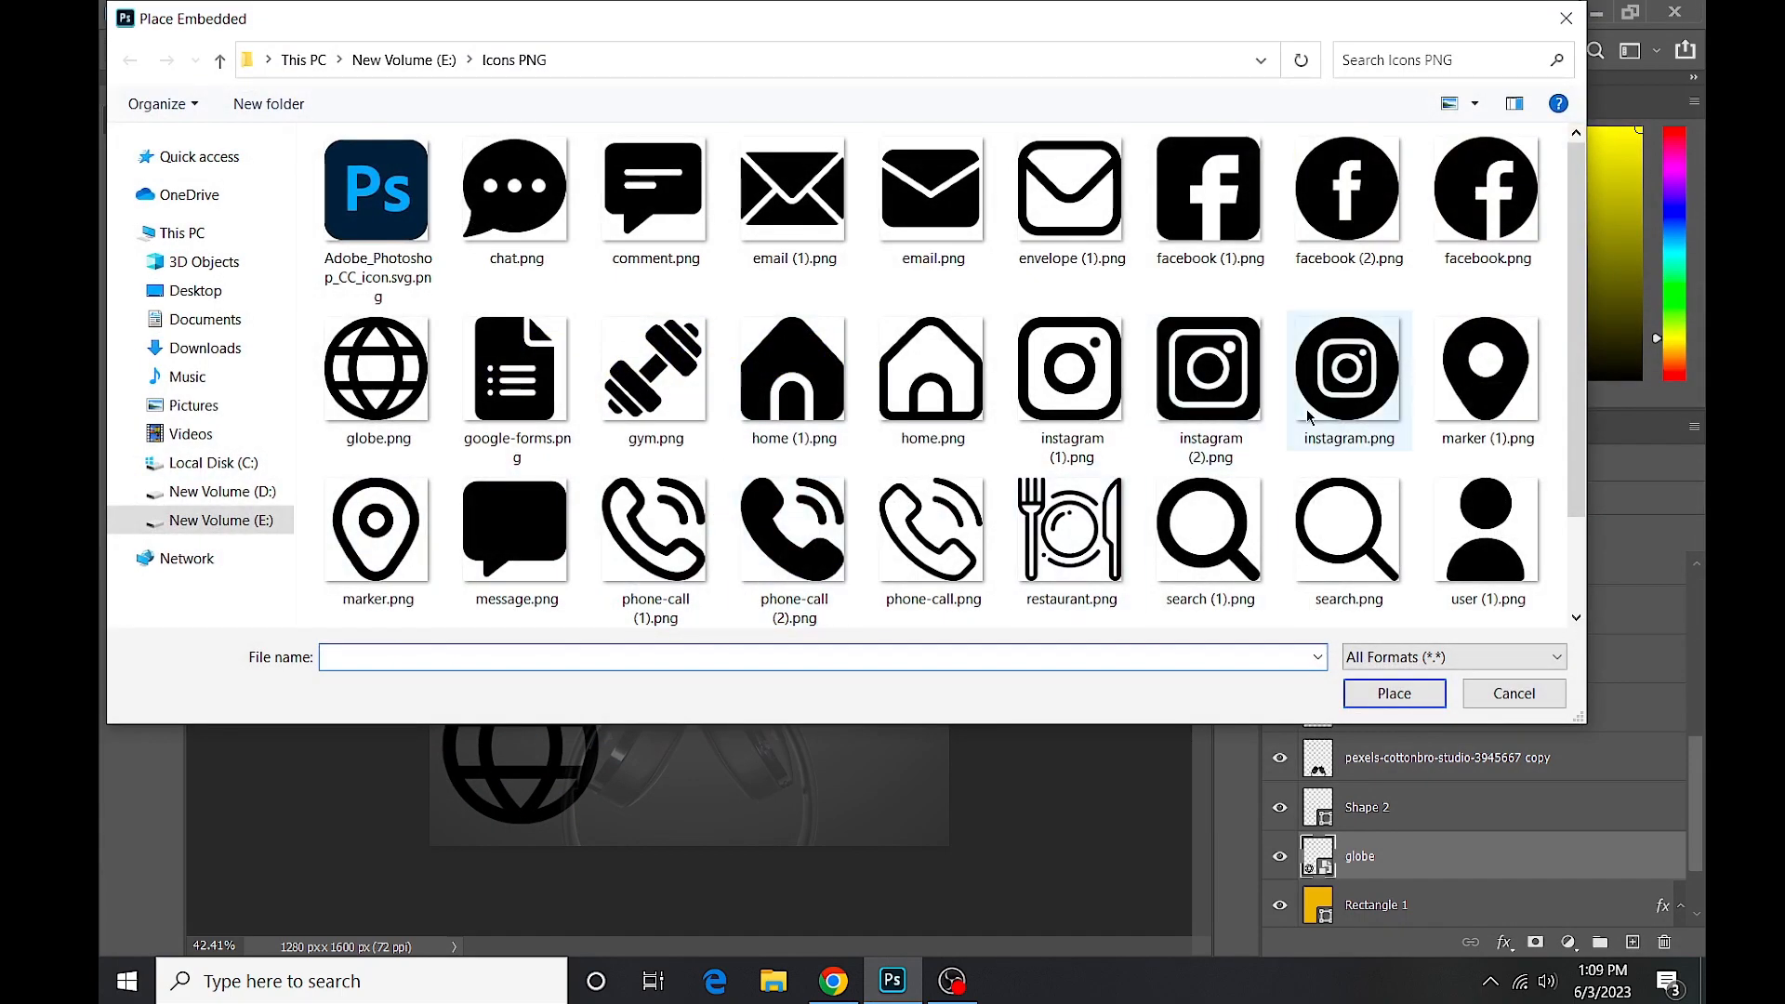
scroll(1252, 236, "down", 2)
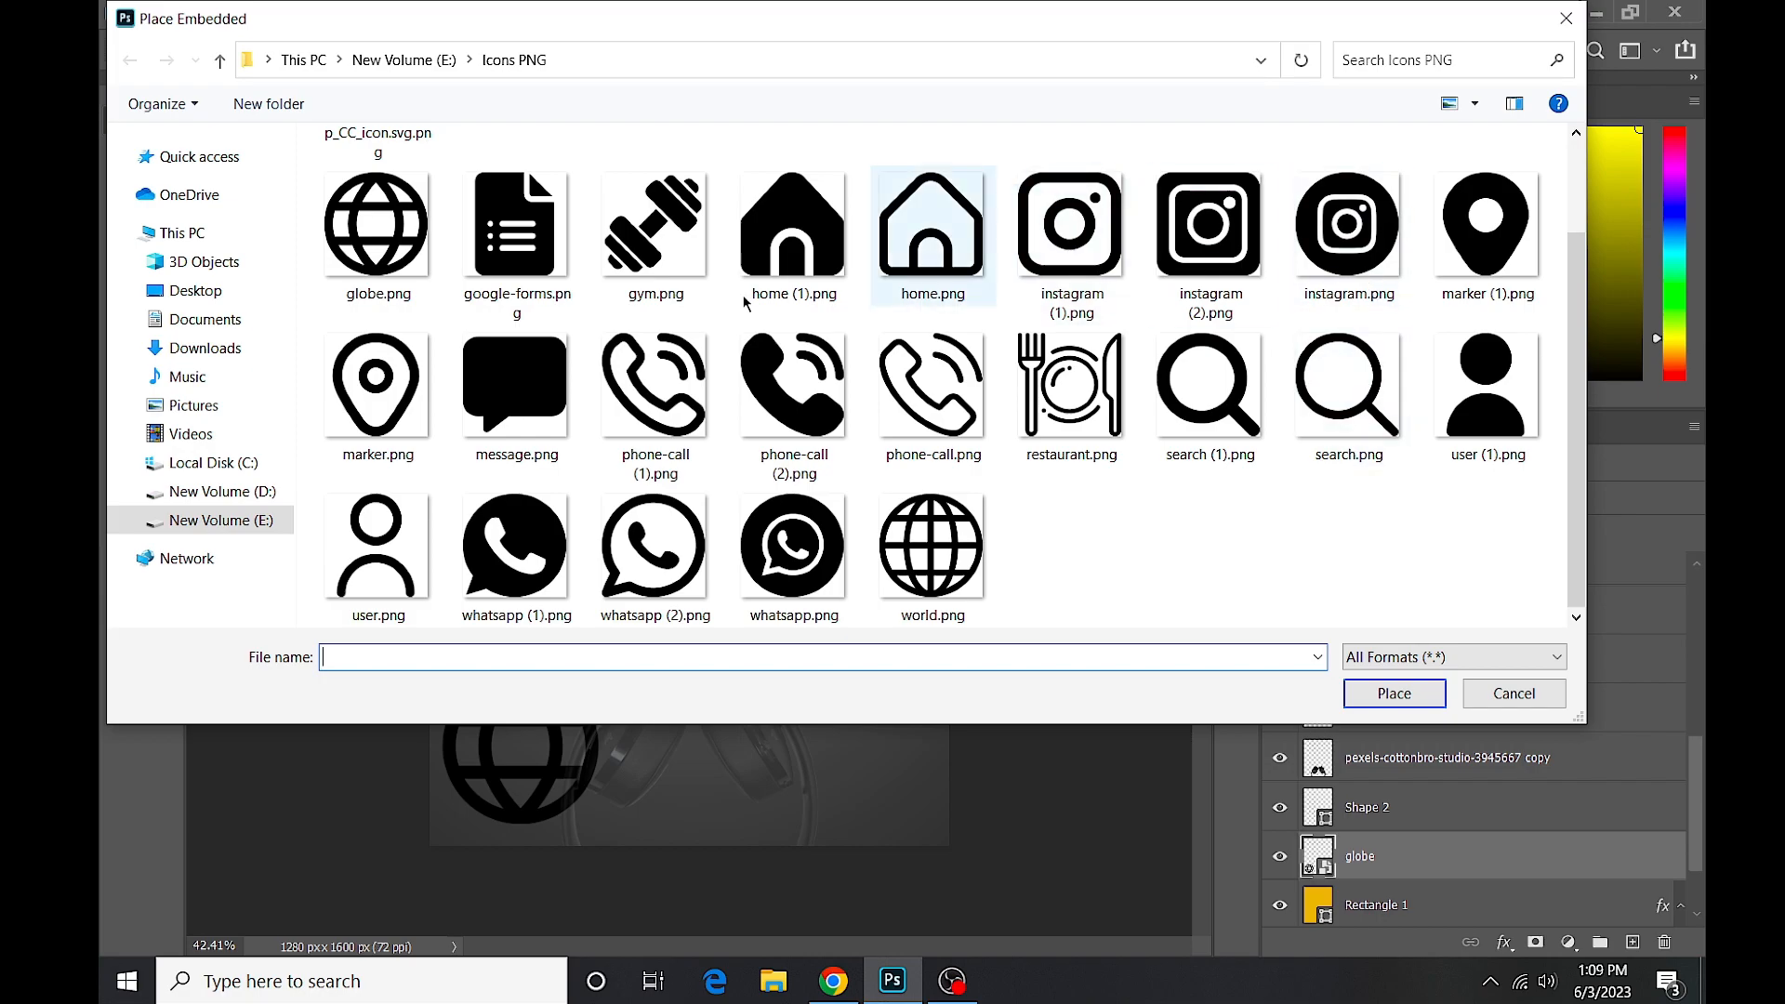
scroll(1081, 374, "up", 2)
double_click(1082, 375)
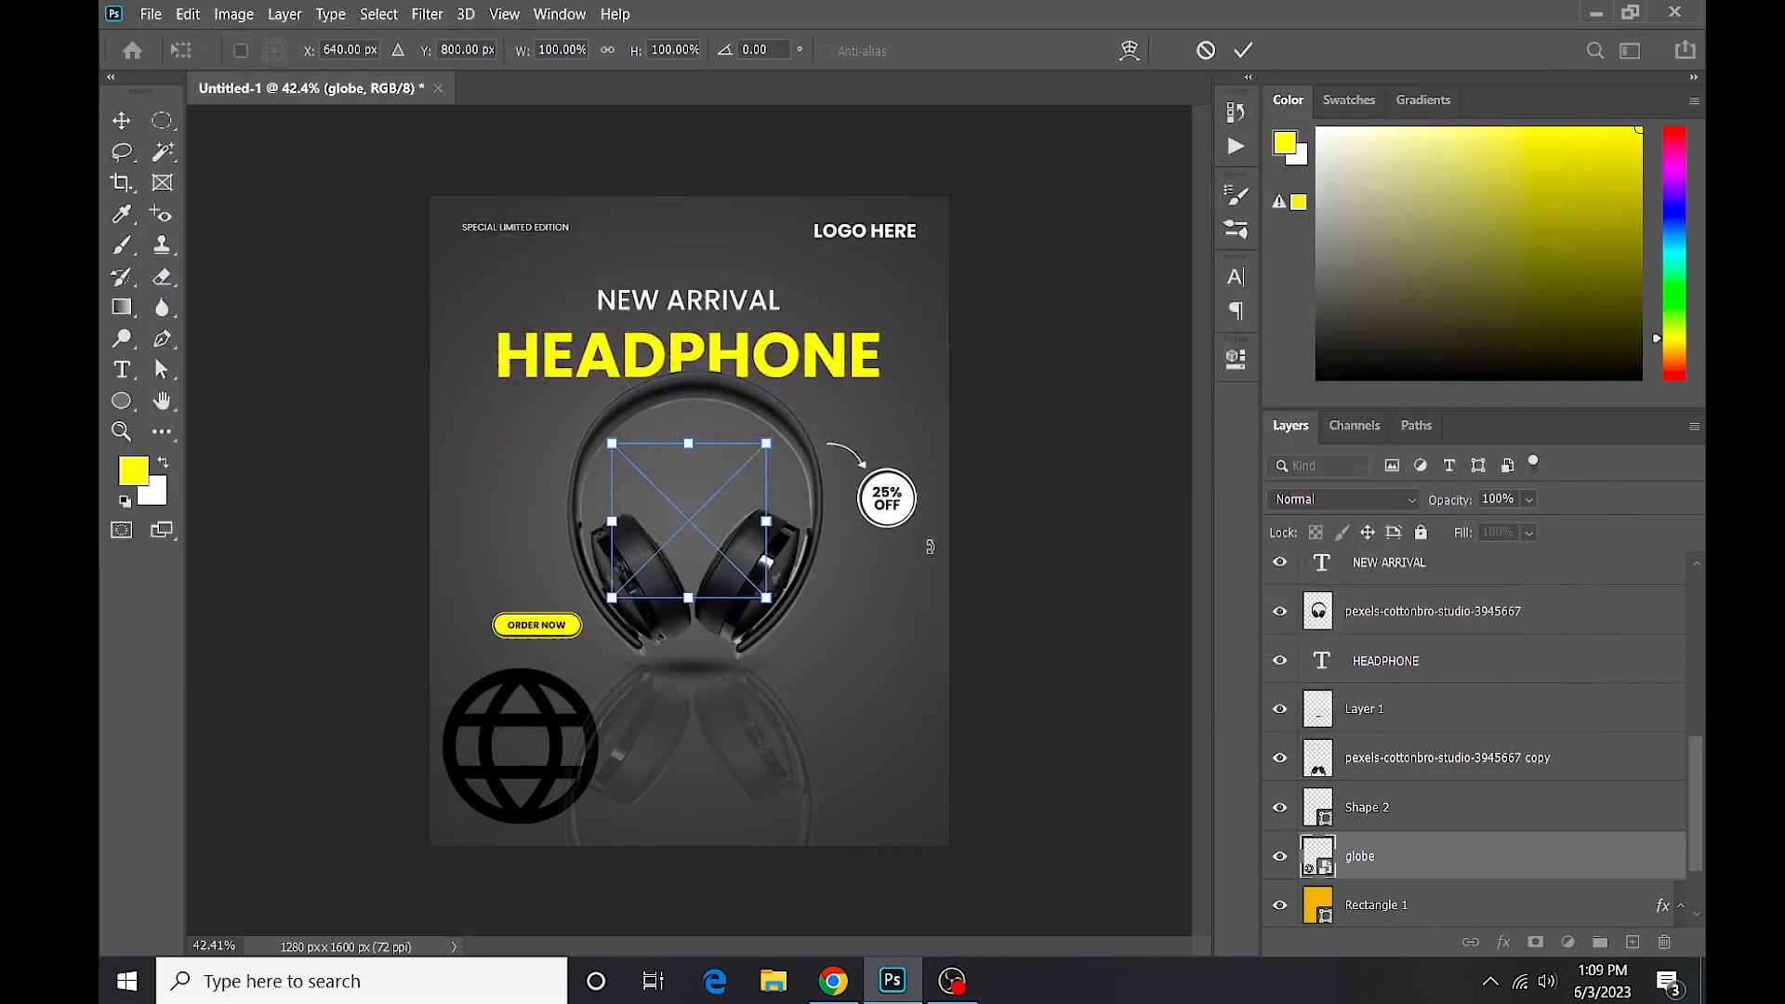
left_click_drag(693, 523, 819, 773)
Move the instagram (1) and globe layers to the top of the layer stack, above the LOGO HERE text.
key("ctrl+plus")
left_click_drag(1552, 857, 1551, 584)
left_click_drag(1514, 855, 1485, 572)
left_click_drag(1483, 821, 1482, 569)
left_click(477, 726)
left_click_drag(1436, 906, 1435, 642)
left_click_drag(1503, 901, 1448, 613)
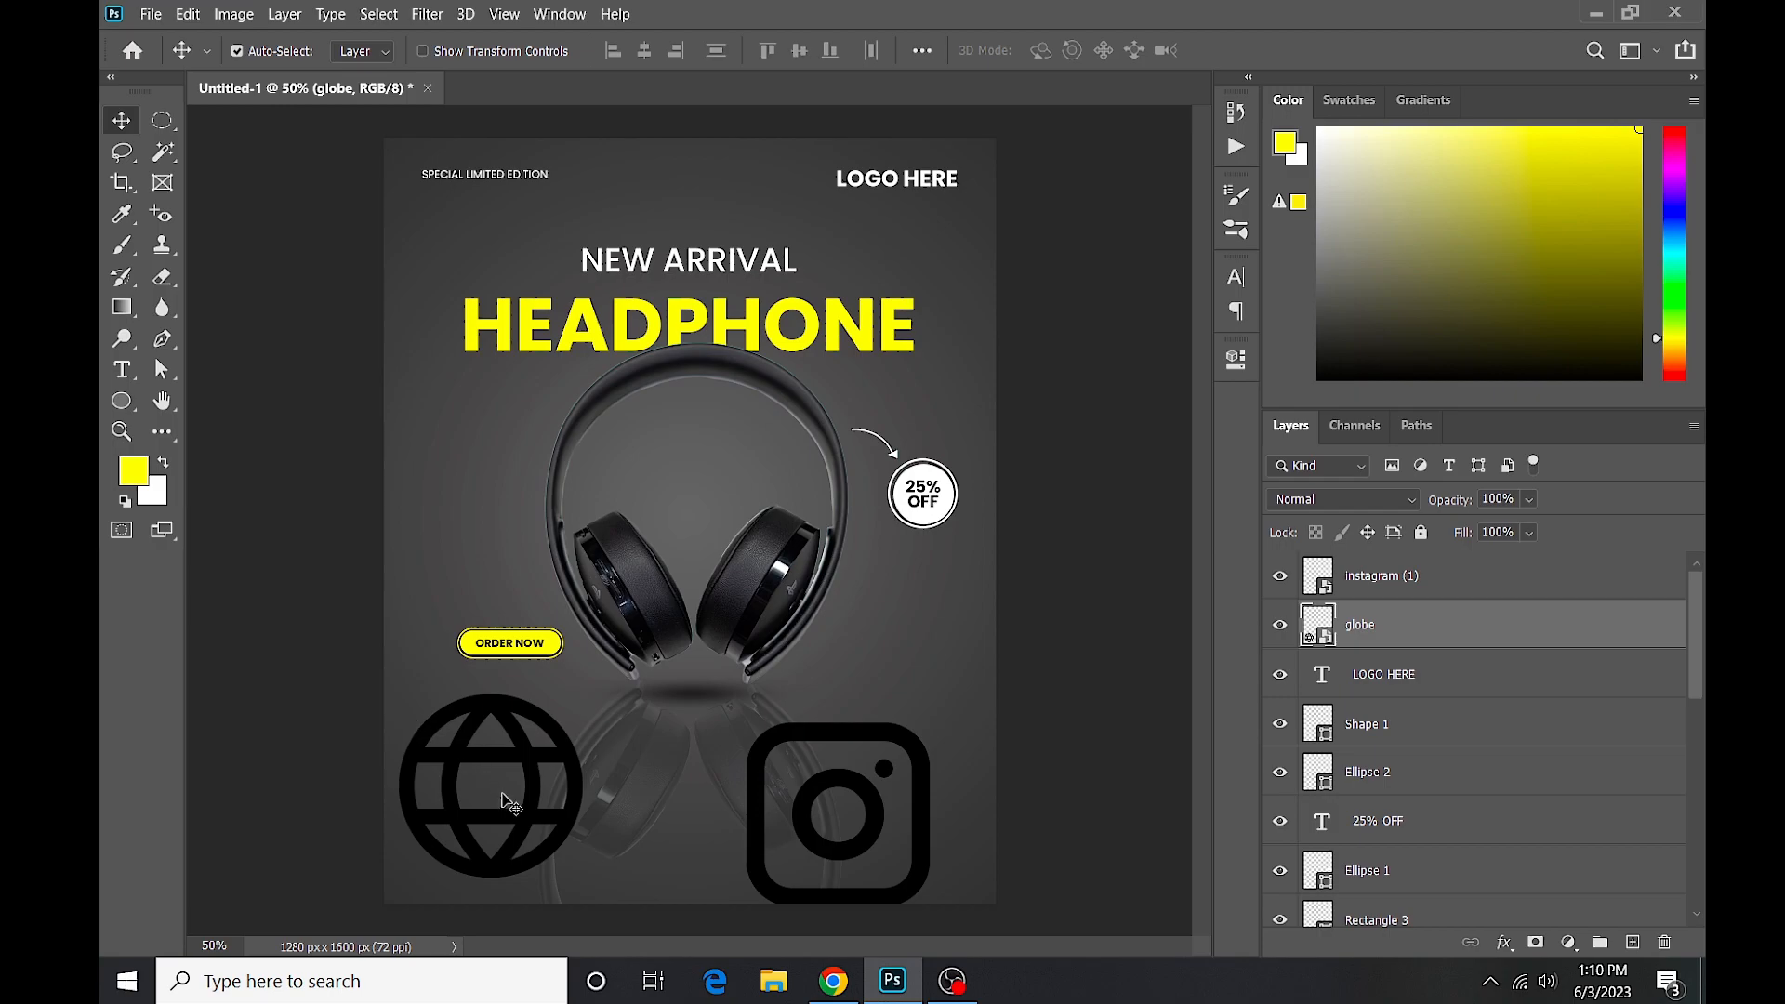
Swap the two icons, with Instagram at the poster's lower left and the globe at the lower right.
left_click_drag(811, 797, 281, 690)
left_click_drag(527, 822, 970, 837)
left_click_drag(390, 742, 544, 791)
Shrink the Instagram icon proportionally to a small contact icon near the poster's lower left corner.
key("ctrl+t")
left_click_drag(544, 853, 870, 599)
scroll(473, 782, "up", 3)
left_click_drag(614, 565, 584, 779)
scroll(693, 610, "down", 2)
key("Return")
scroll(499, 729, "down", 4)
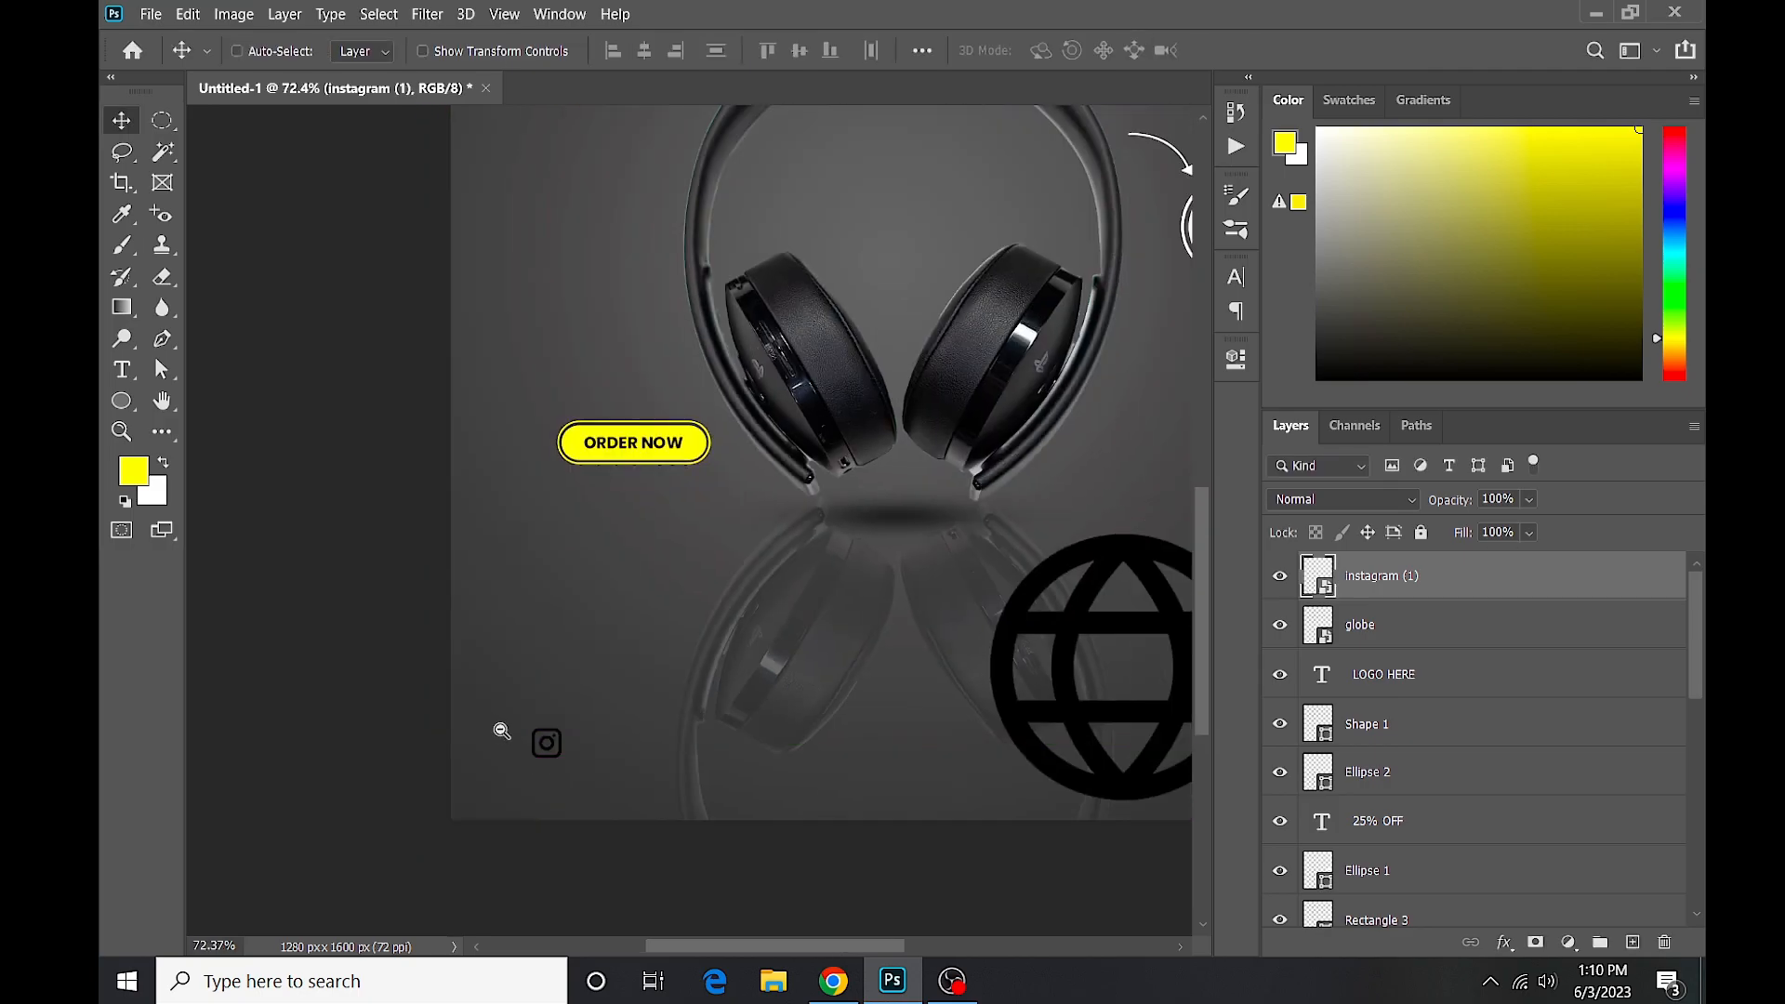
Scale the globe icon down proportionally to 10.94% at the poster's lower right.
left_click(869, 812)
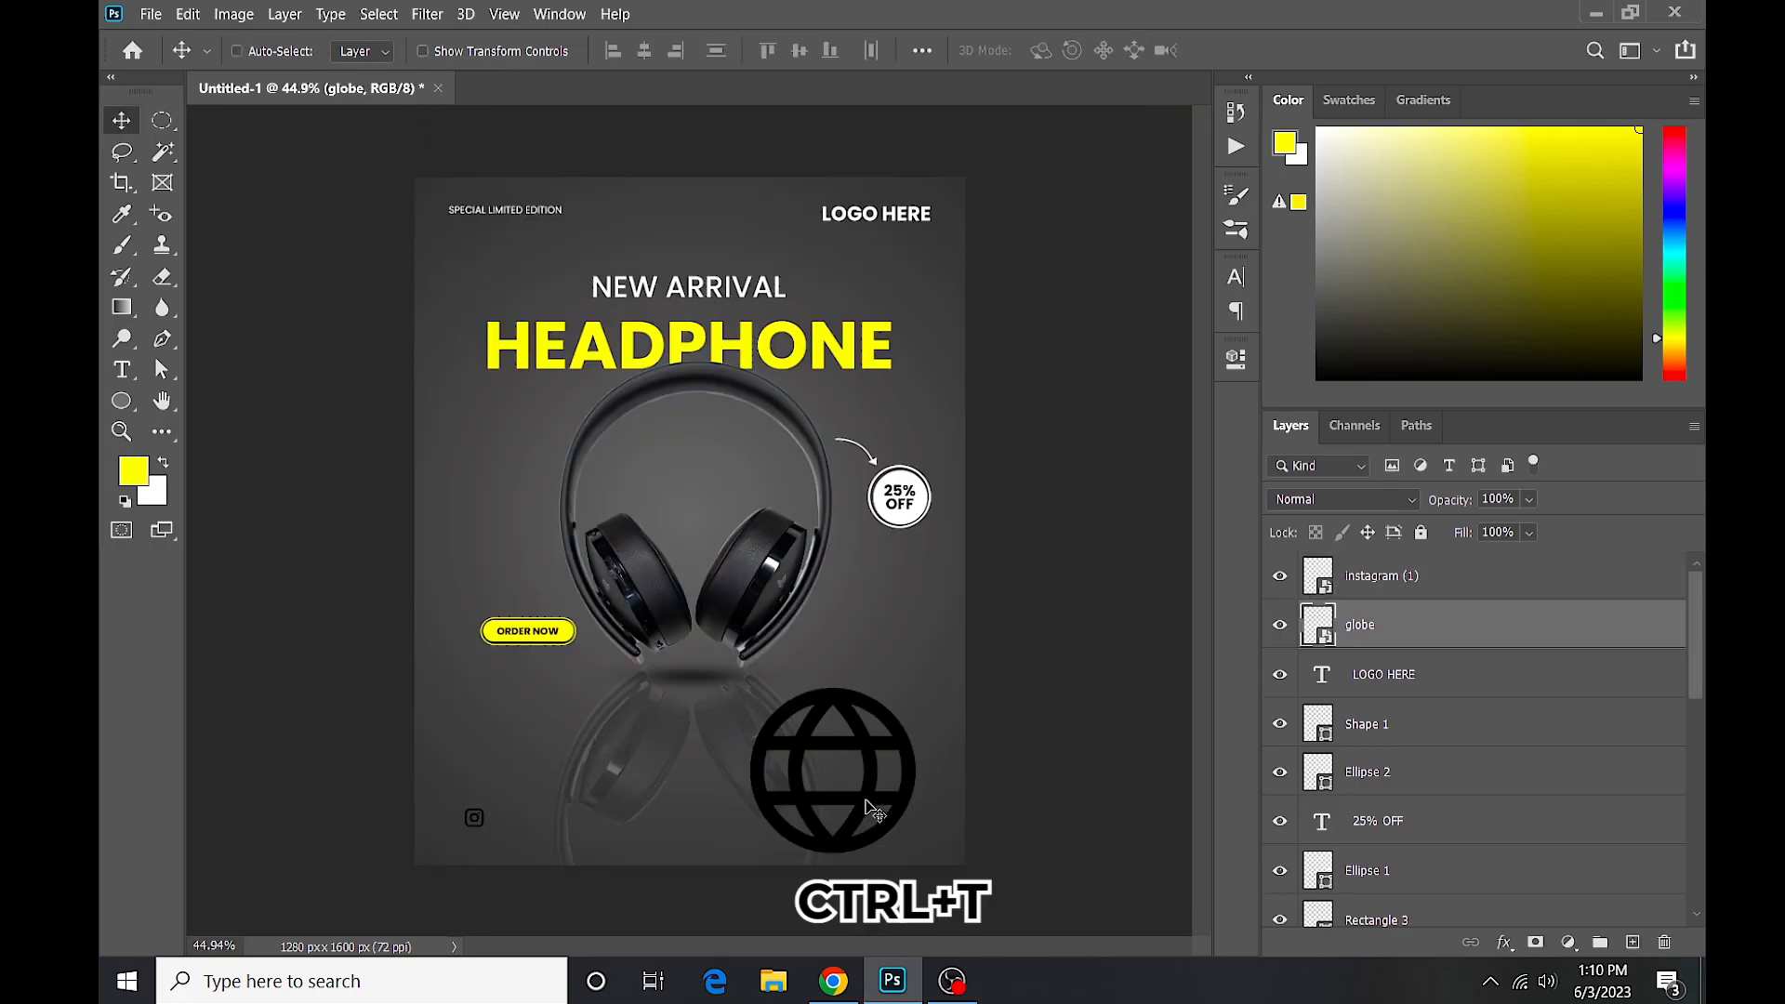
key("ctrl+t")
left_click_drag(915, 851, 853, 776)
key("ctrl+z")
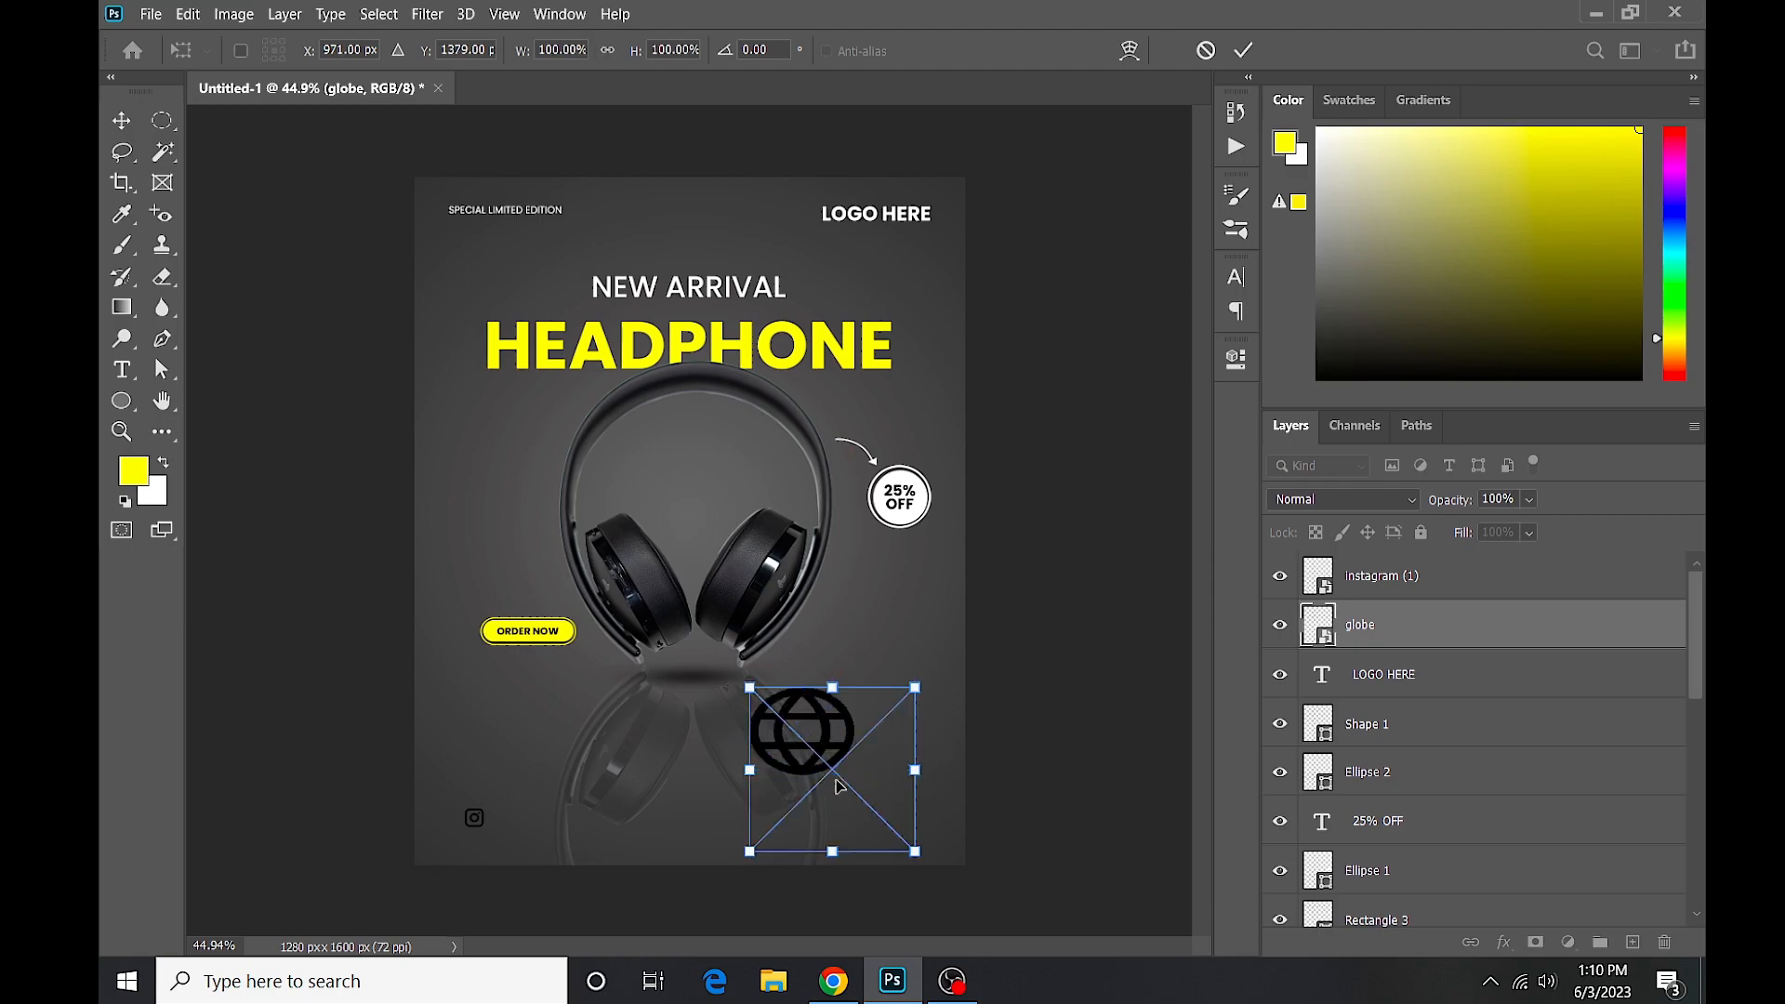
left_click_drag(915, 851, 837, 777)
key("ctrl+plus")
key("ctrl+plus")
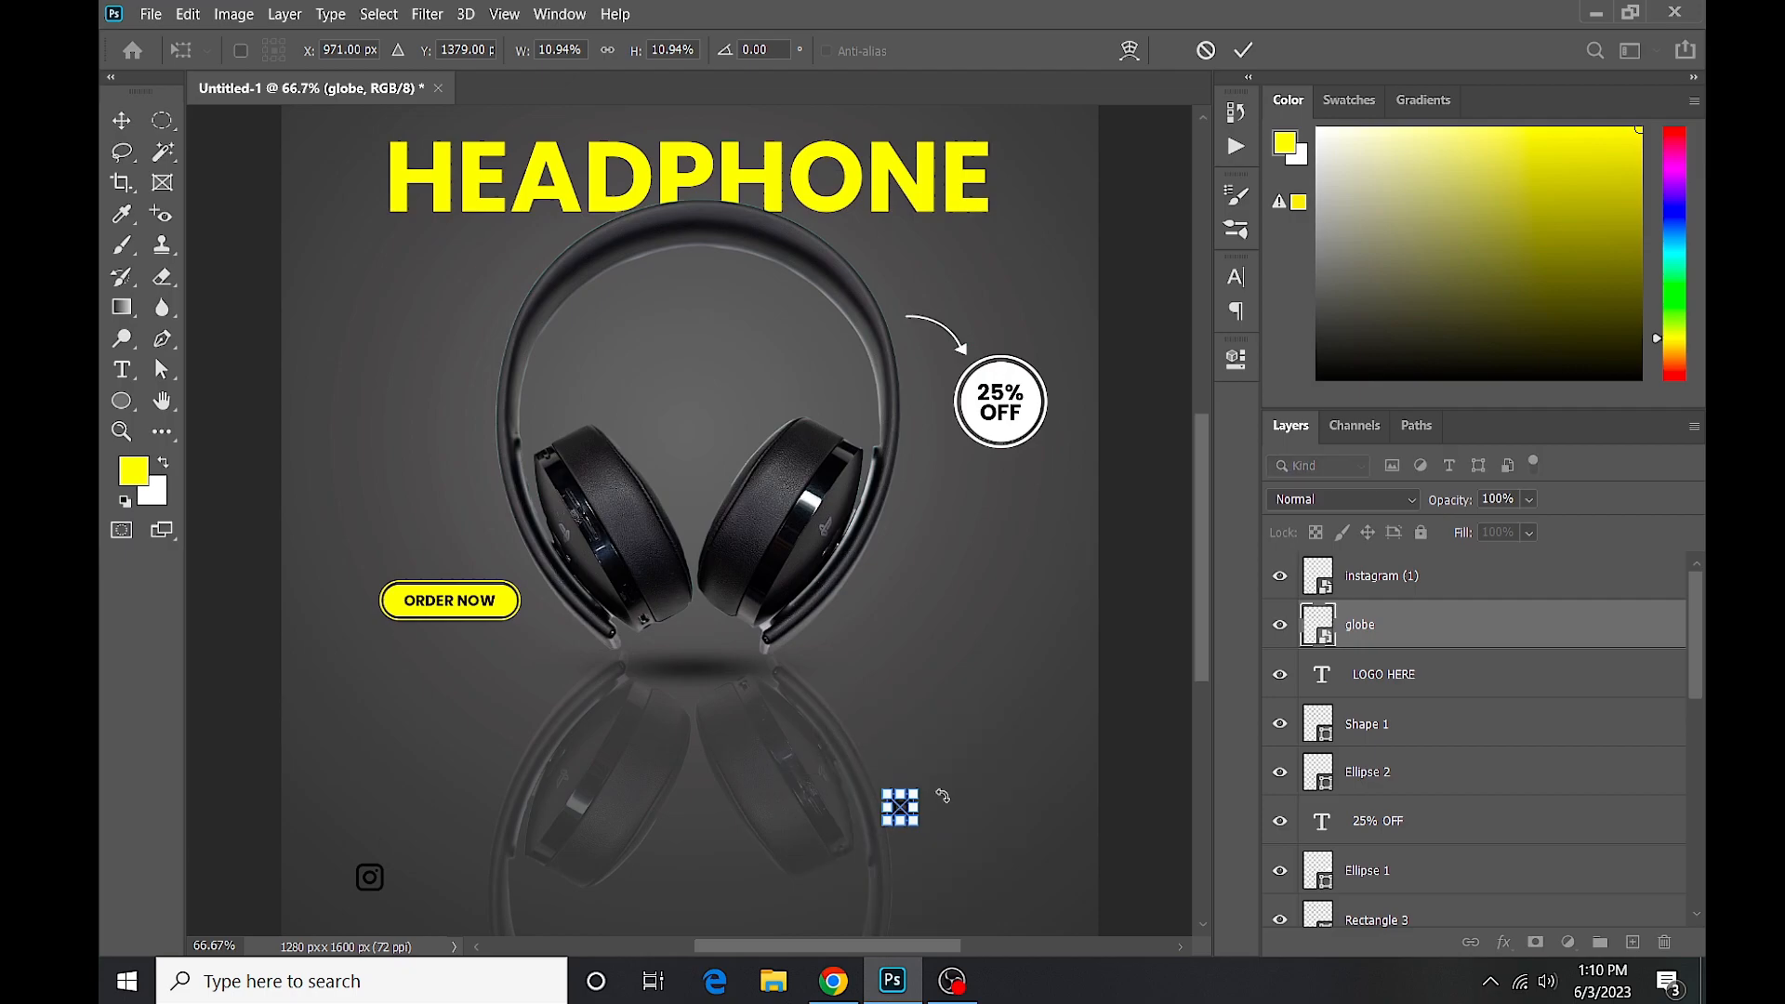
key("Return")
left_click_drag(902, 812, 848, 854)
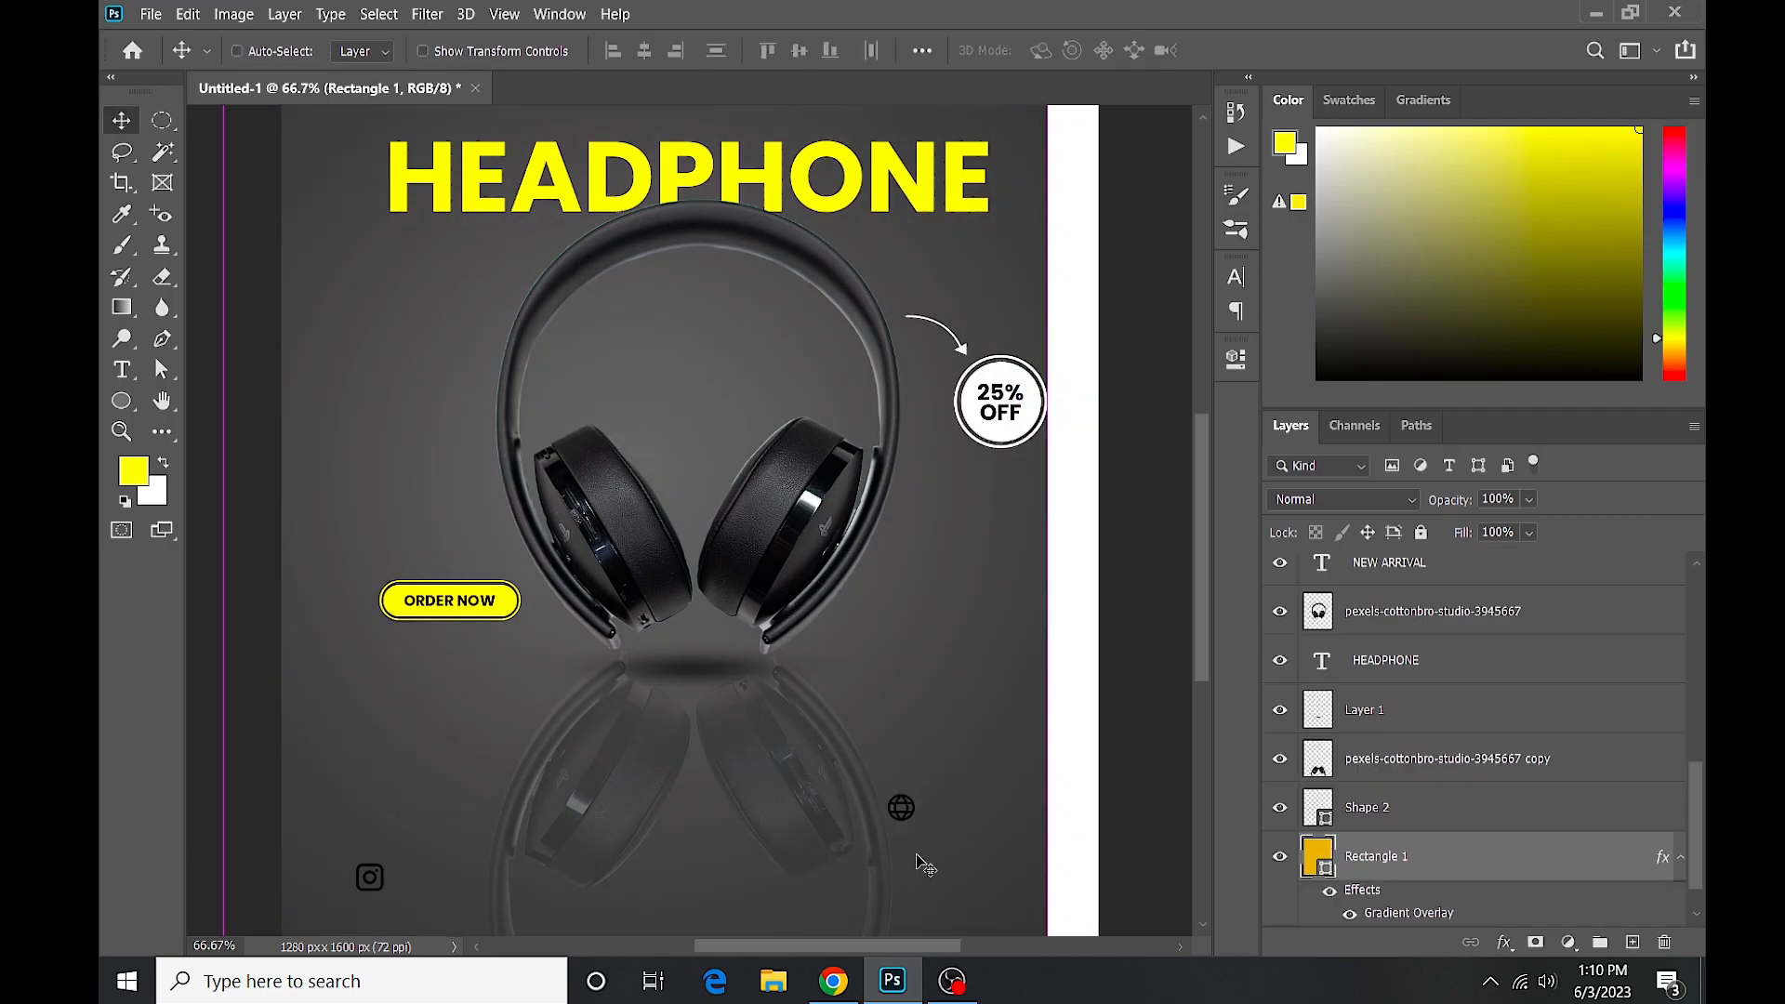
key("ctrl+z")
Draw an 86 × 86 px circle beside the Instagram icon, on a layer directly above the globe.
scroll(600, 549, "down", 2)
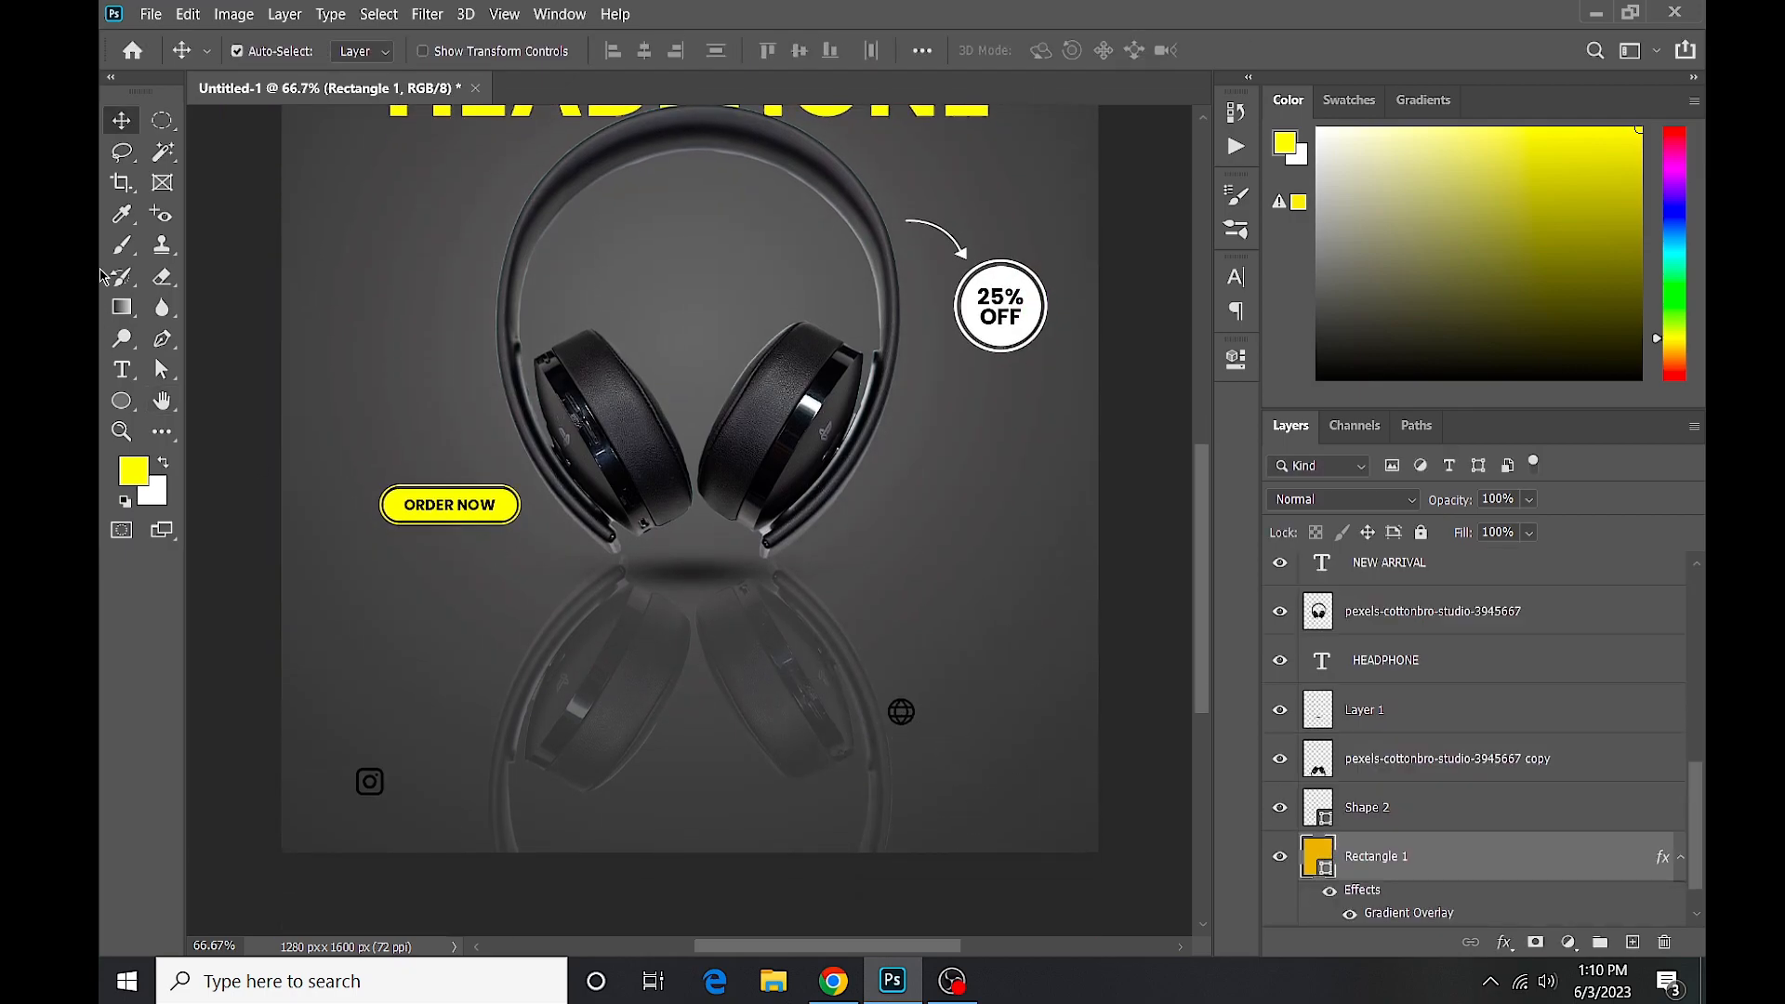
left_click(122, 403)
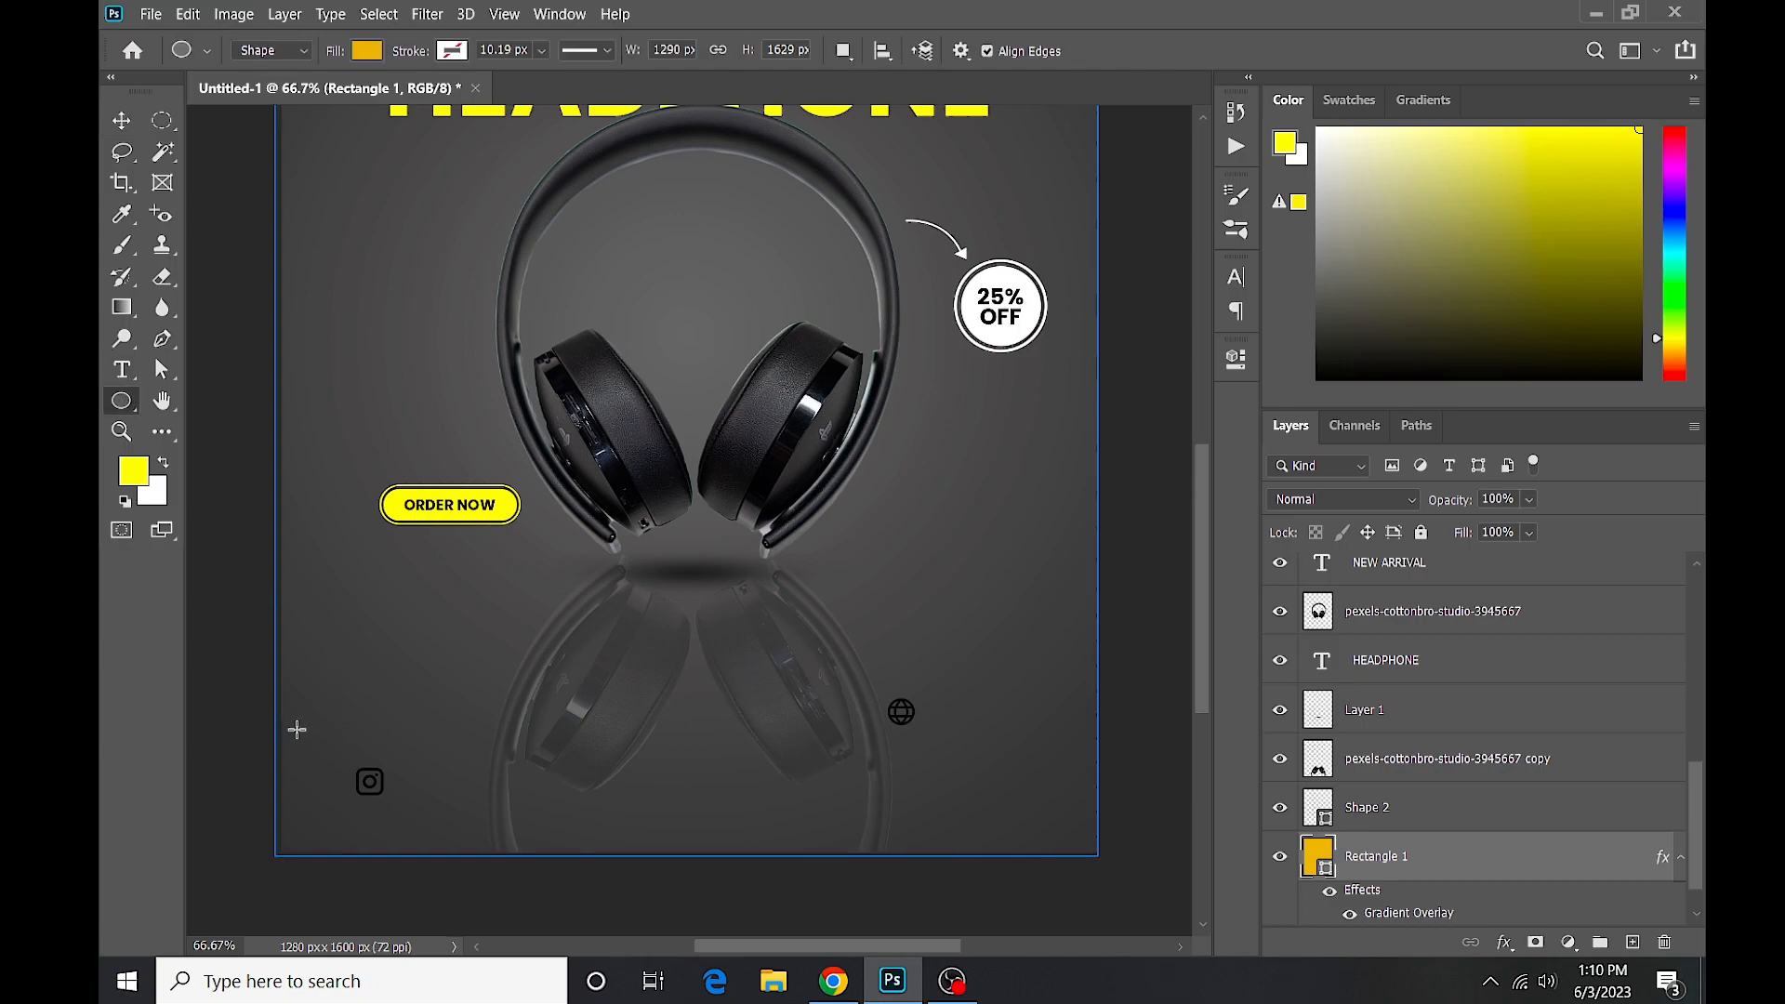
scroll(1444, 609, "up", 5)
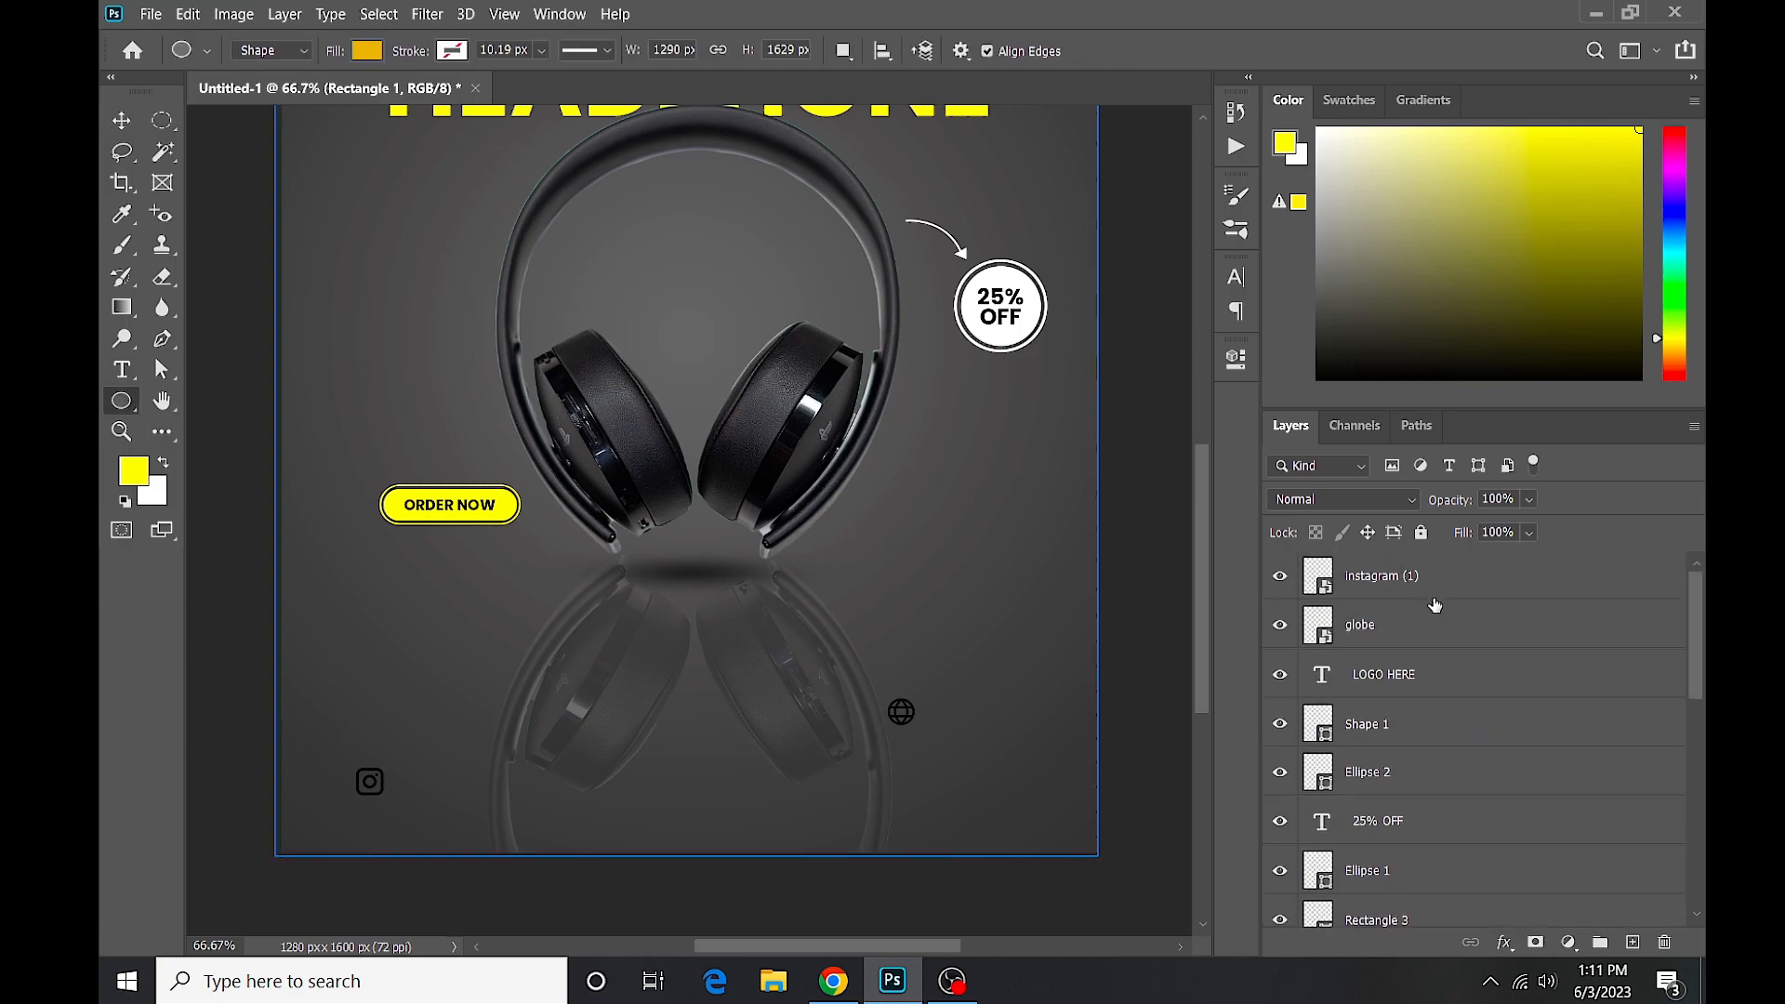
left_click(1432, 632)
left_click_drag(341, 763, 369, 788)
Fill the new circle behind the Instagram icon with white.
left_click(896, 540)
left_click(910, 664)
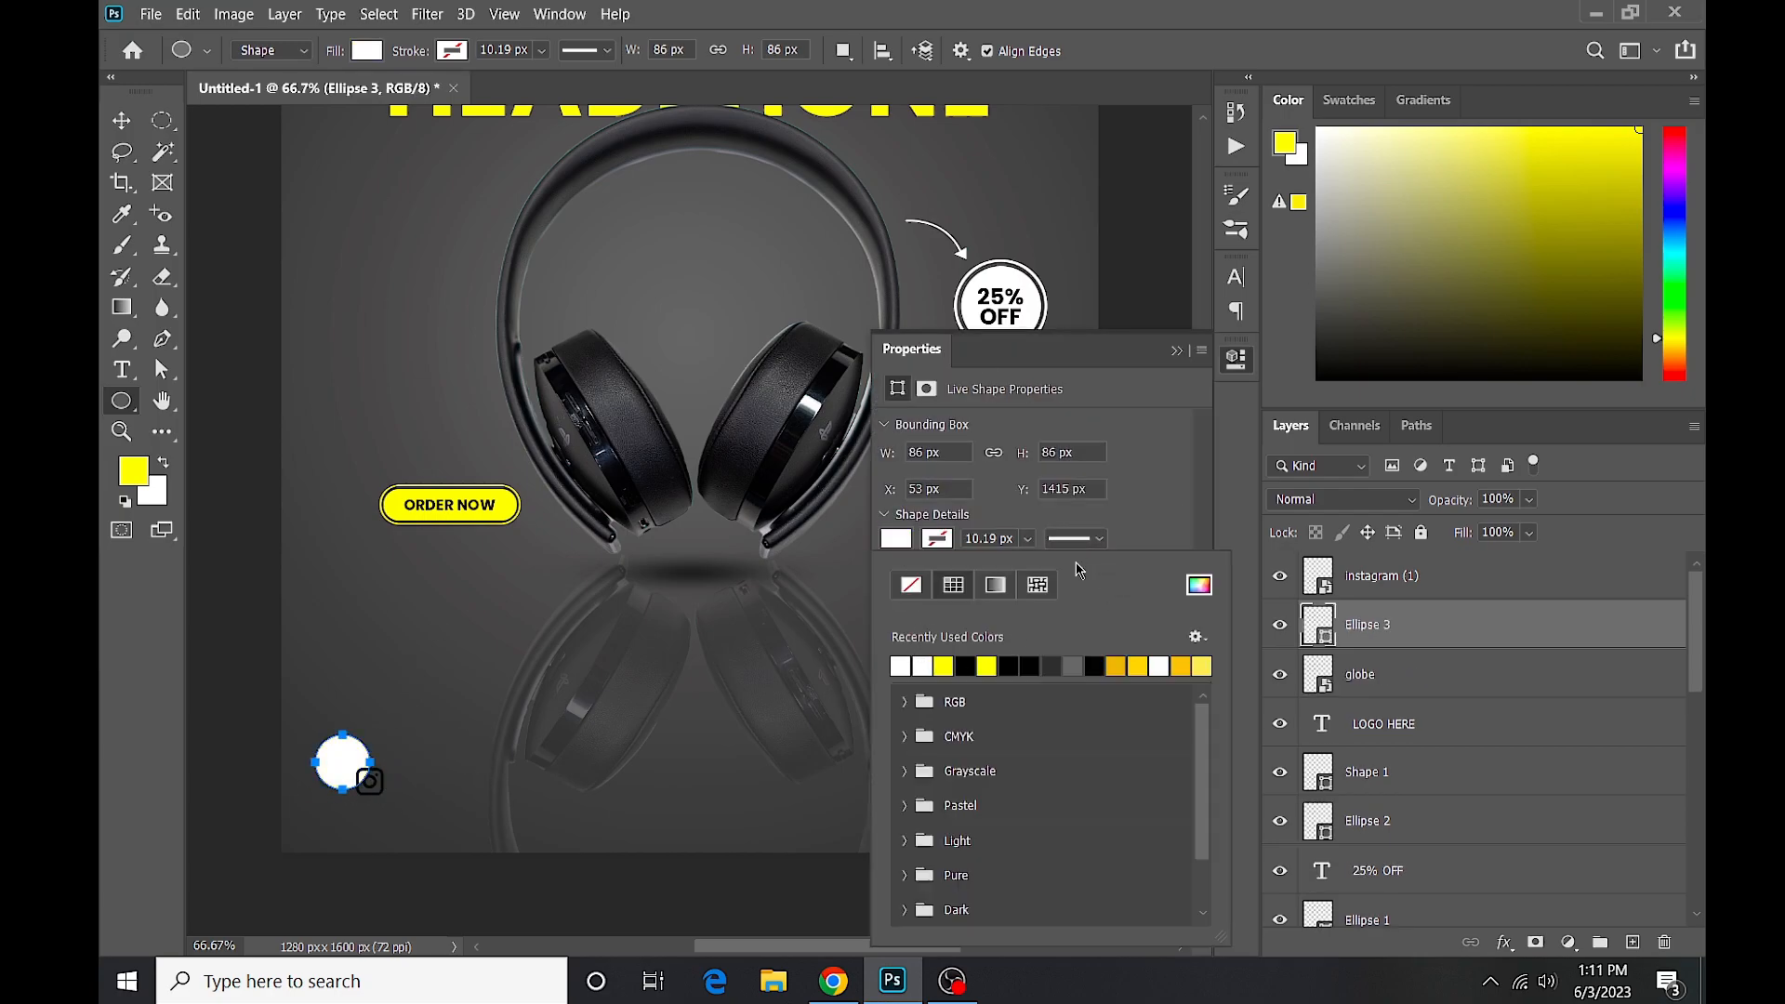
left_click(1176, 350)
key("v")
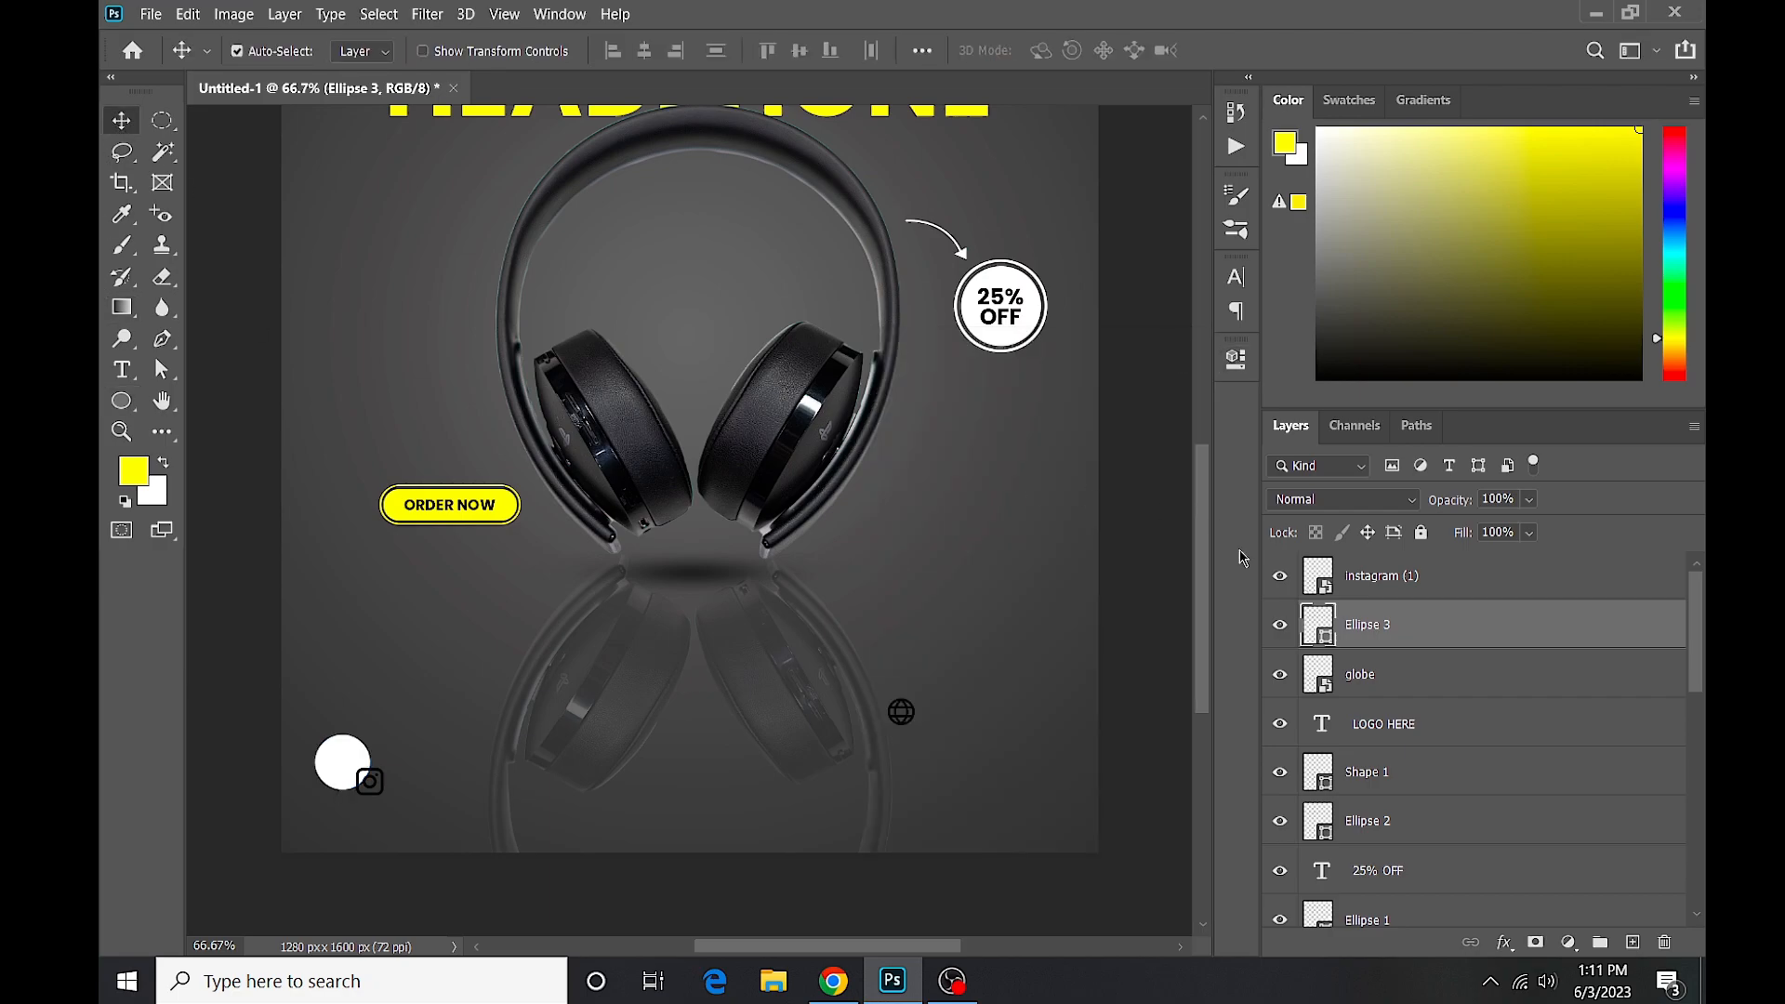
Center the Instagram icon and the white circle on each other horizontally and vertically.
key("ctrl+t")
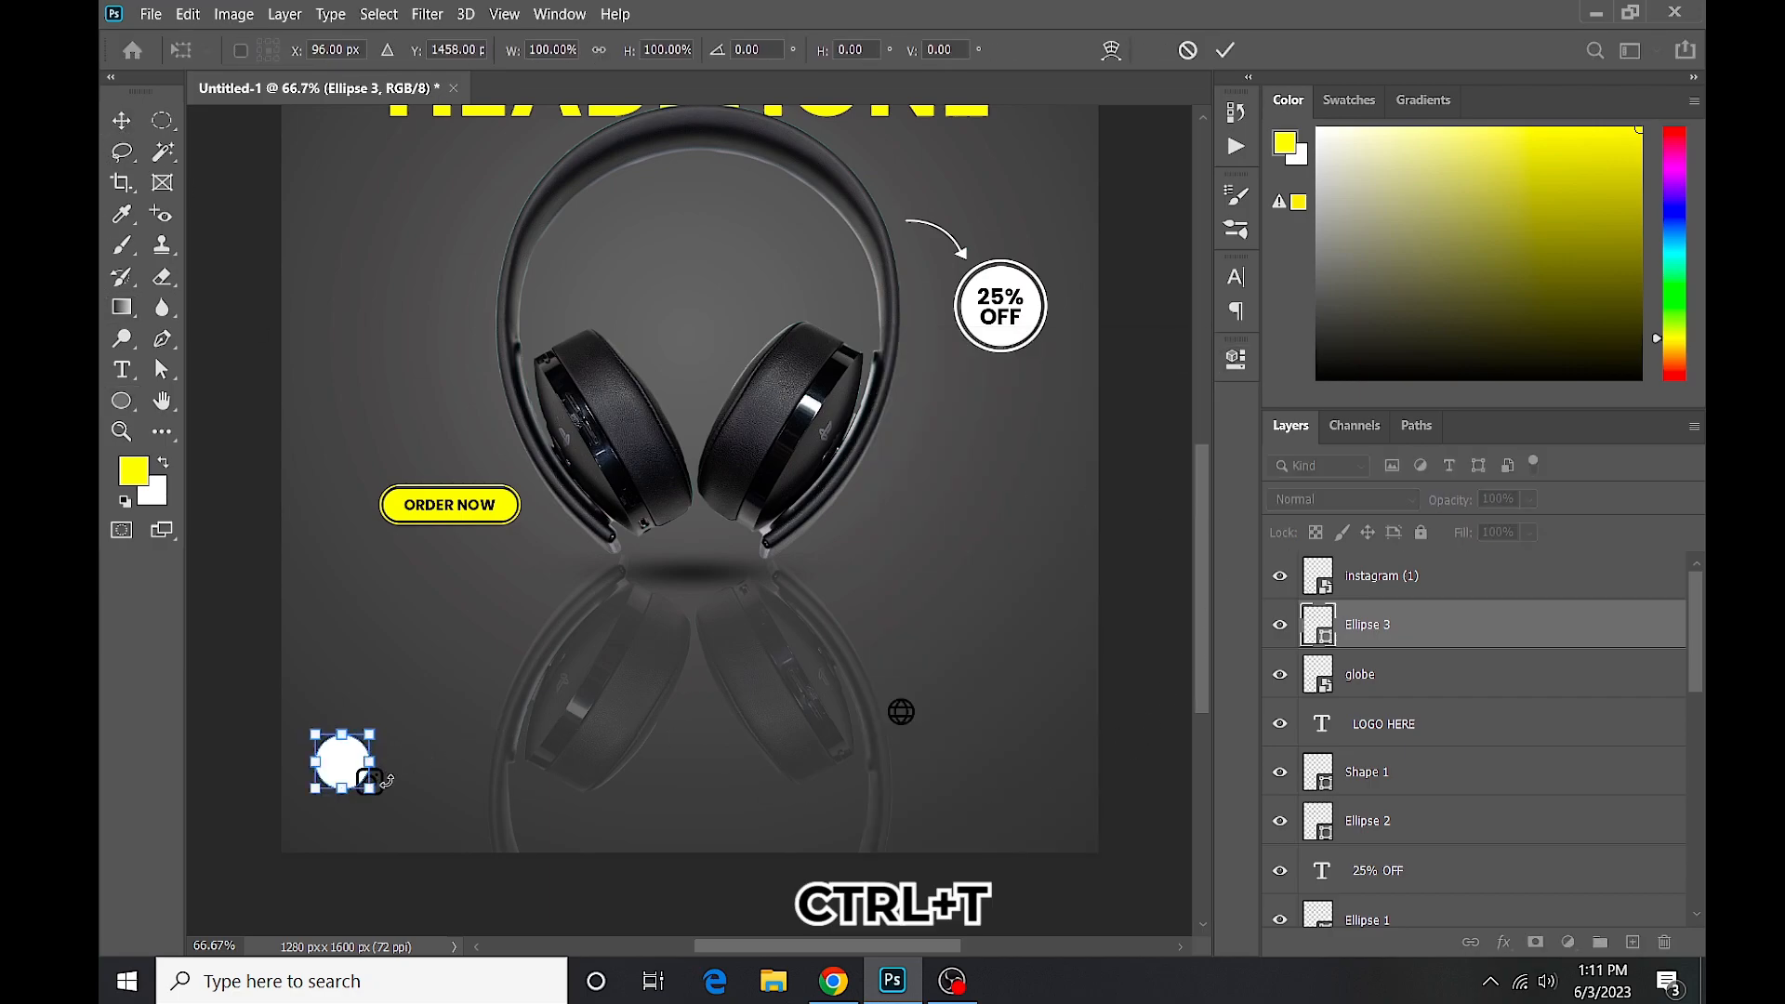
key("Return")
left_click(1468, 688, "ctrl")
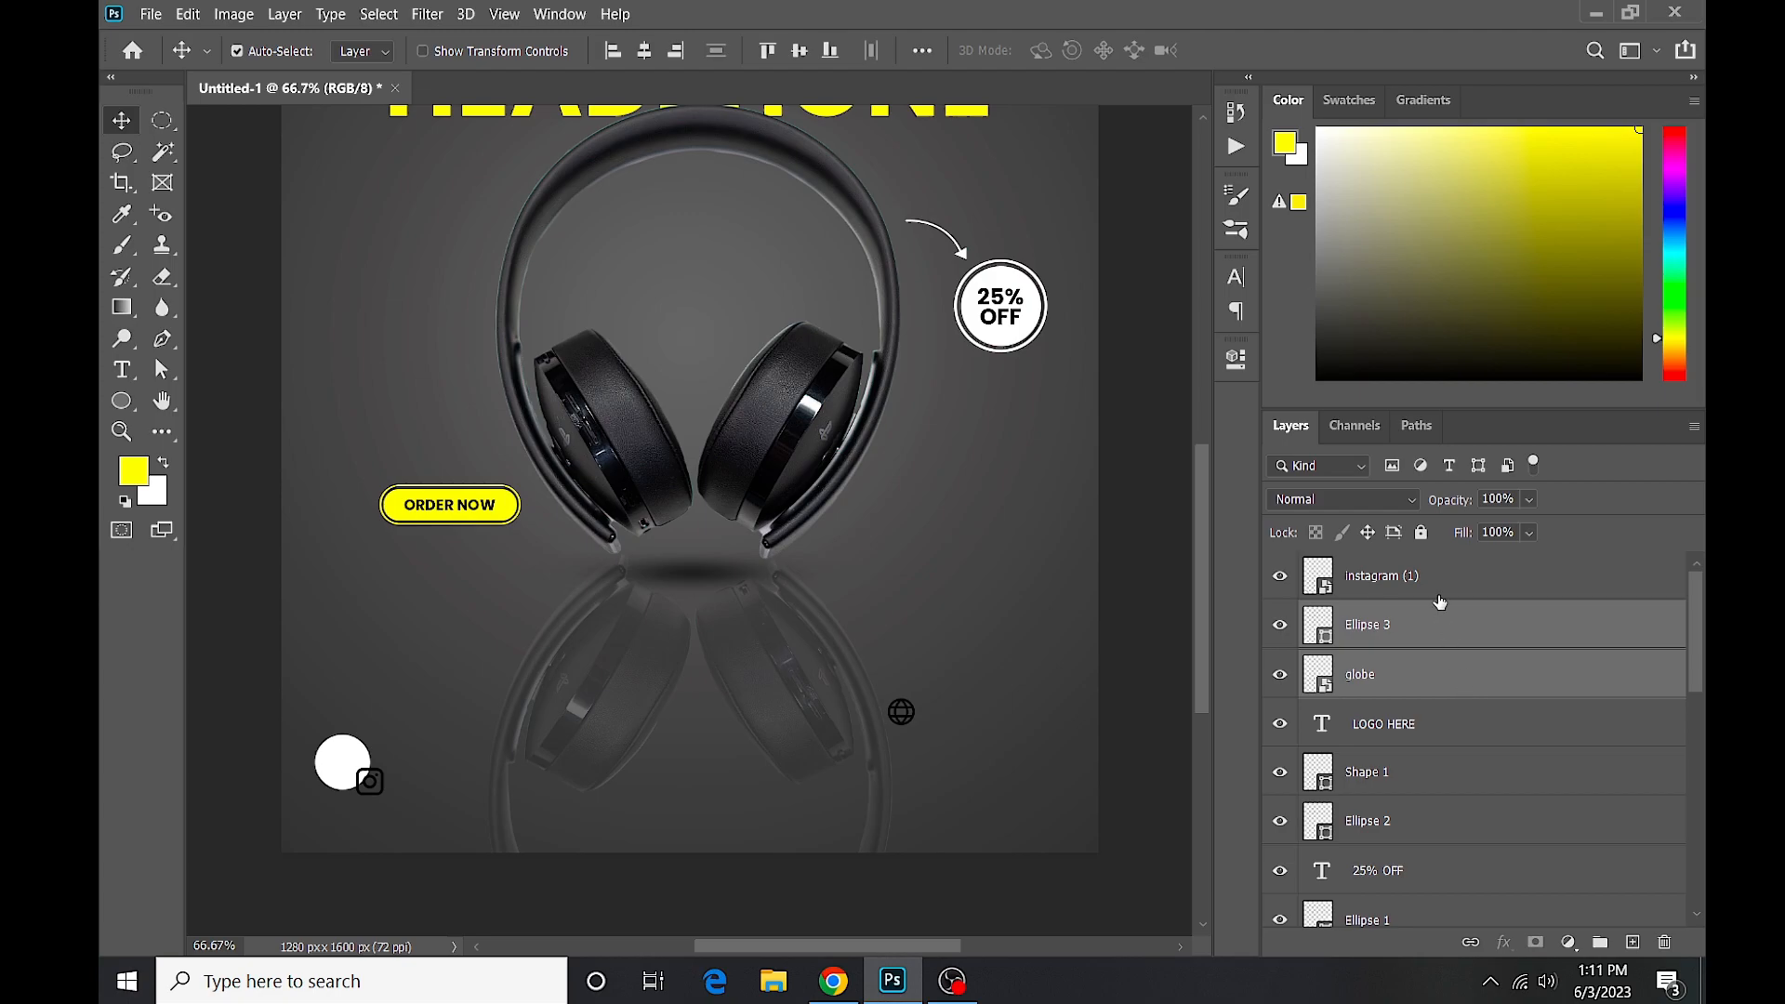
left_click(1439, 597, "shift")
left_click(644, 50)
left_click(799, 51)
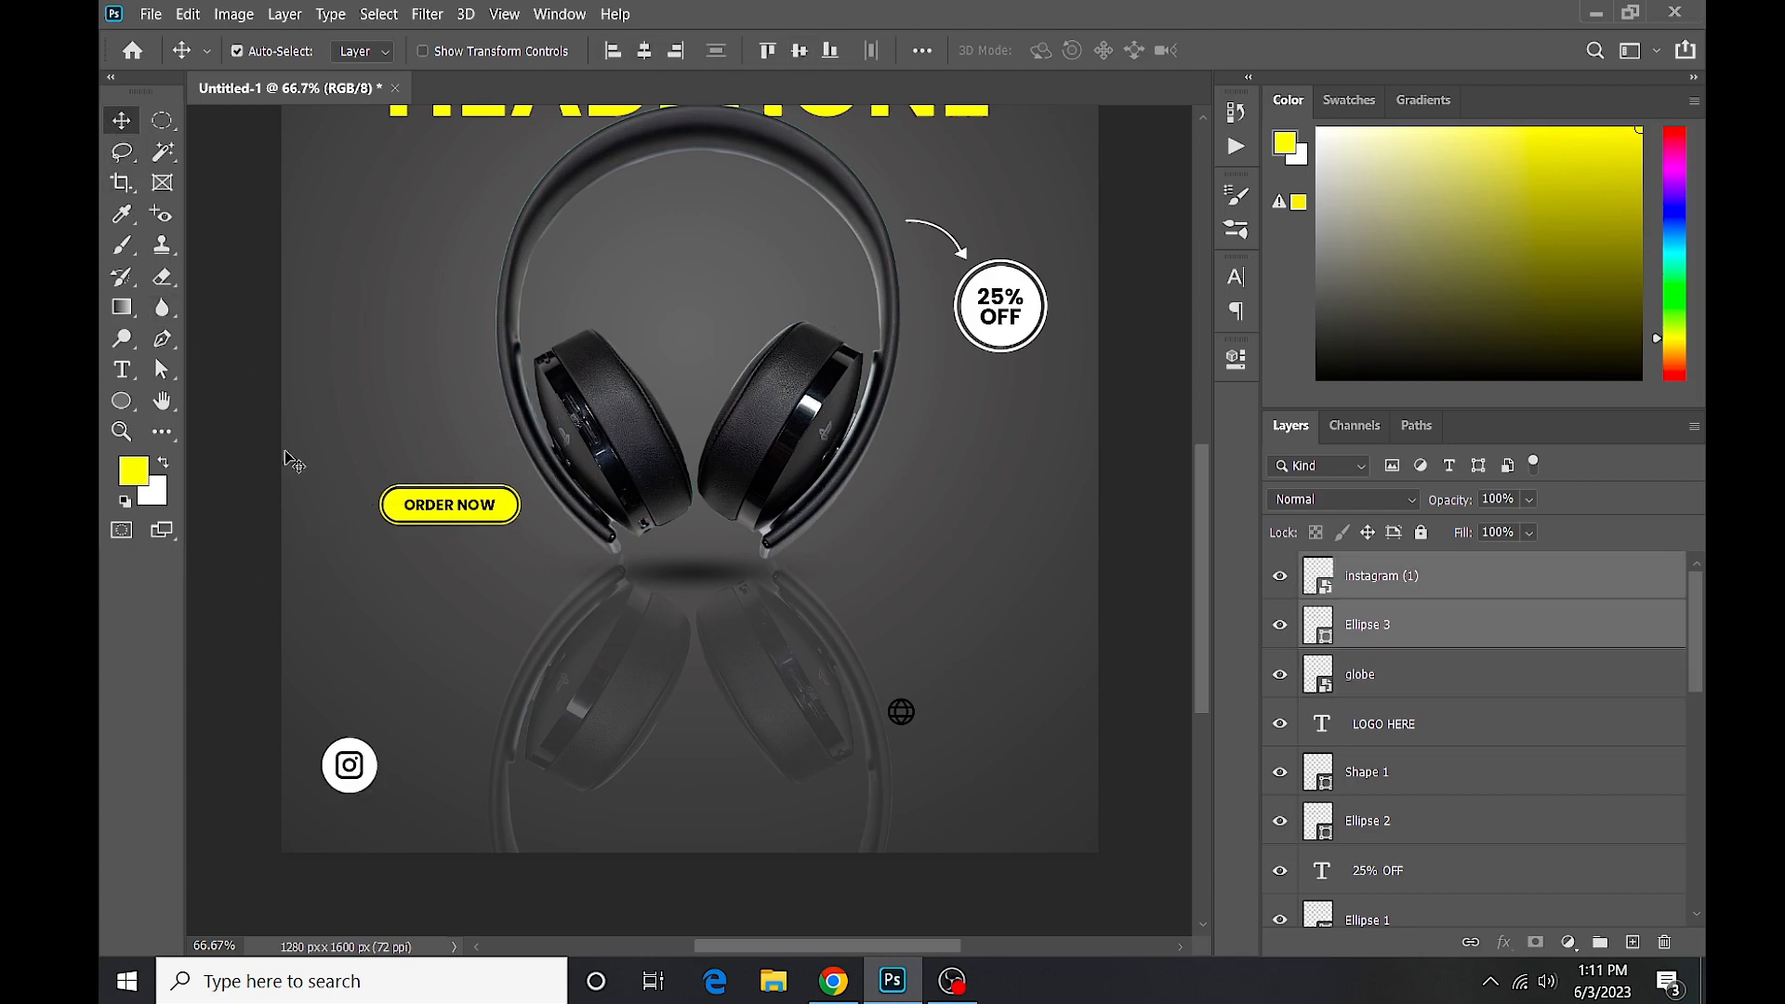
left_click(249, 499)
scroll(320, 745, "down", 2)
left_click(347, 789)
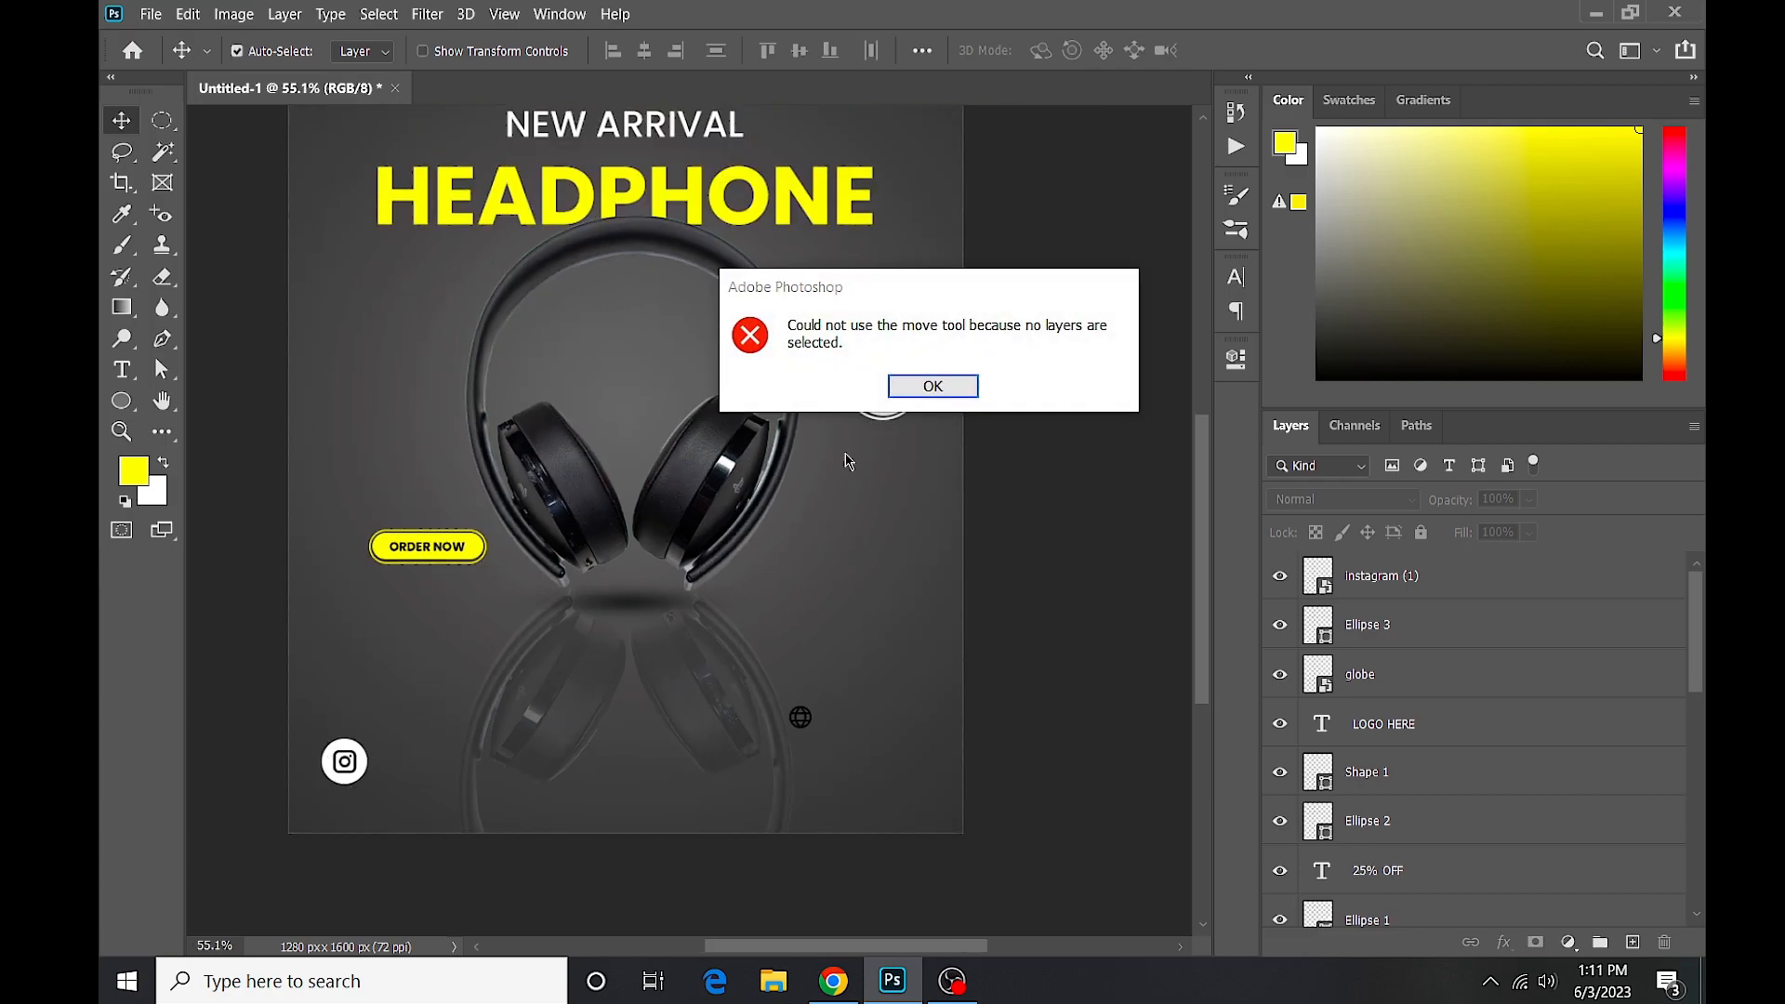
left_click(928, 386)
Scale the white circle behind the Instagram icon down proportionally to 75.58% about its center.
scroll(320, 809, "up", 5)
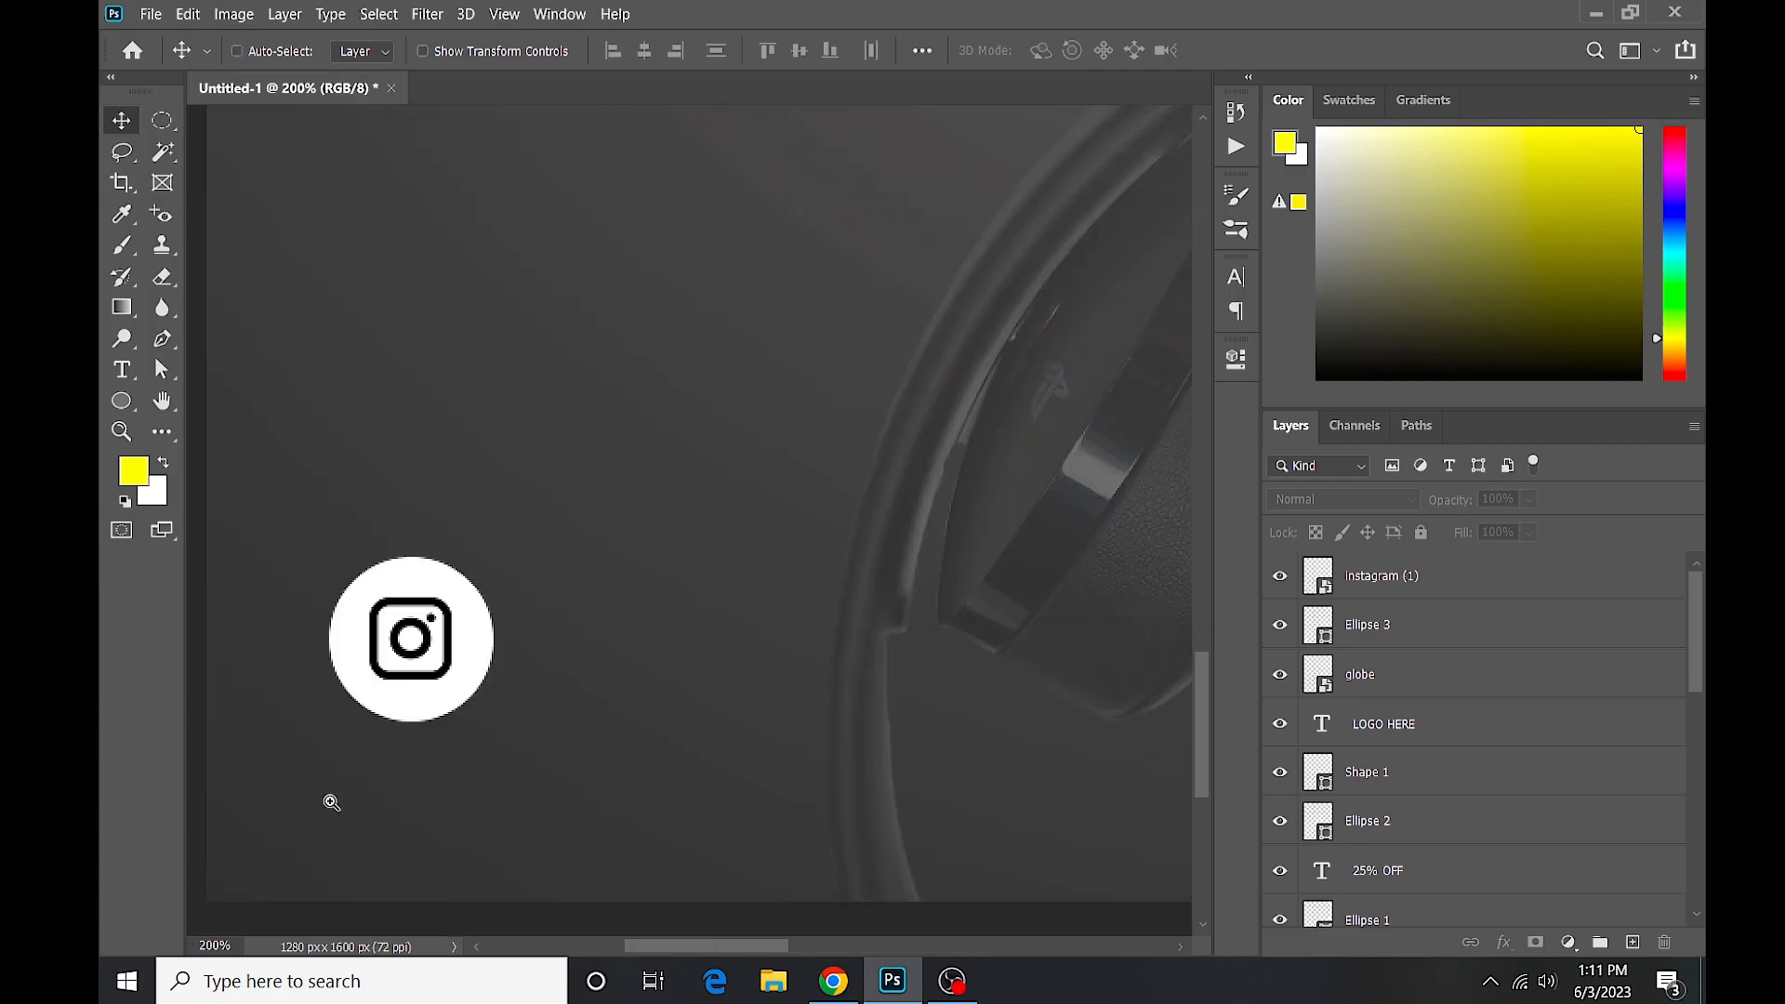
left_click(450, 672)
key("ctrl+t")
left_click_drag(580, 680, 549, 646)
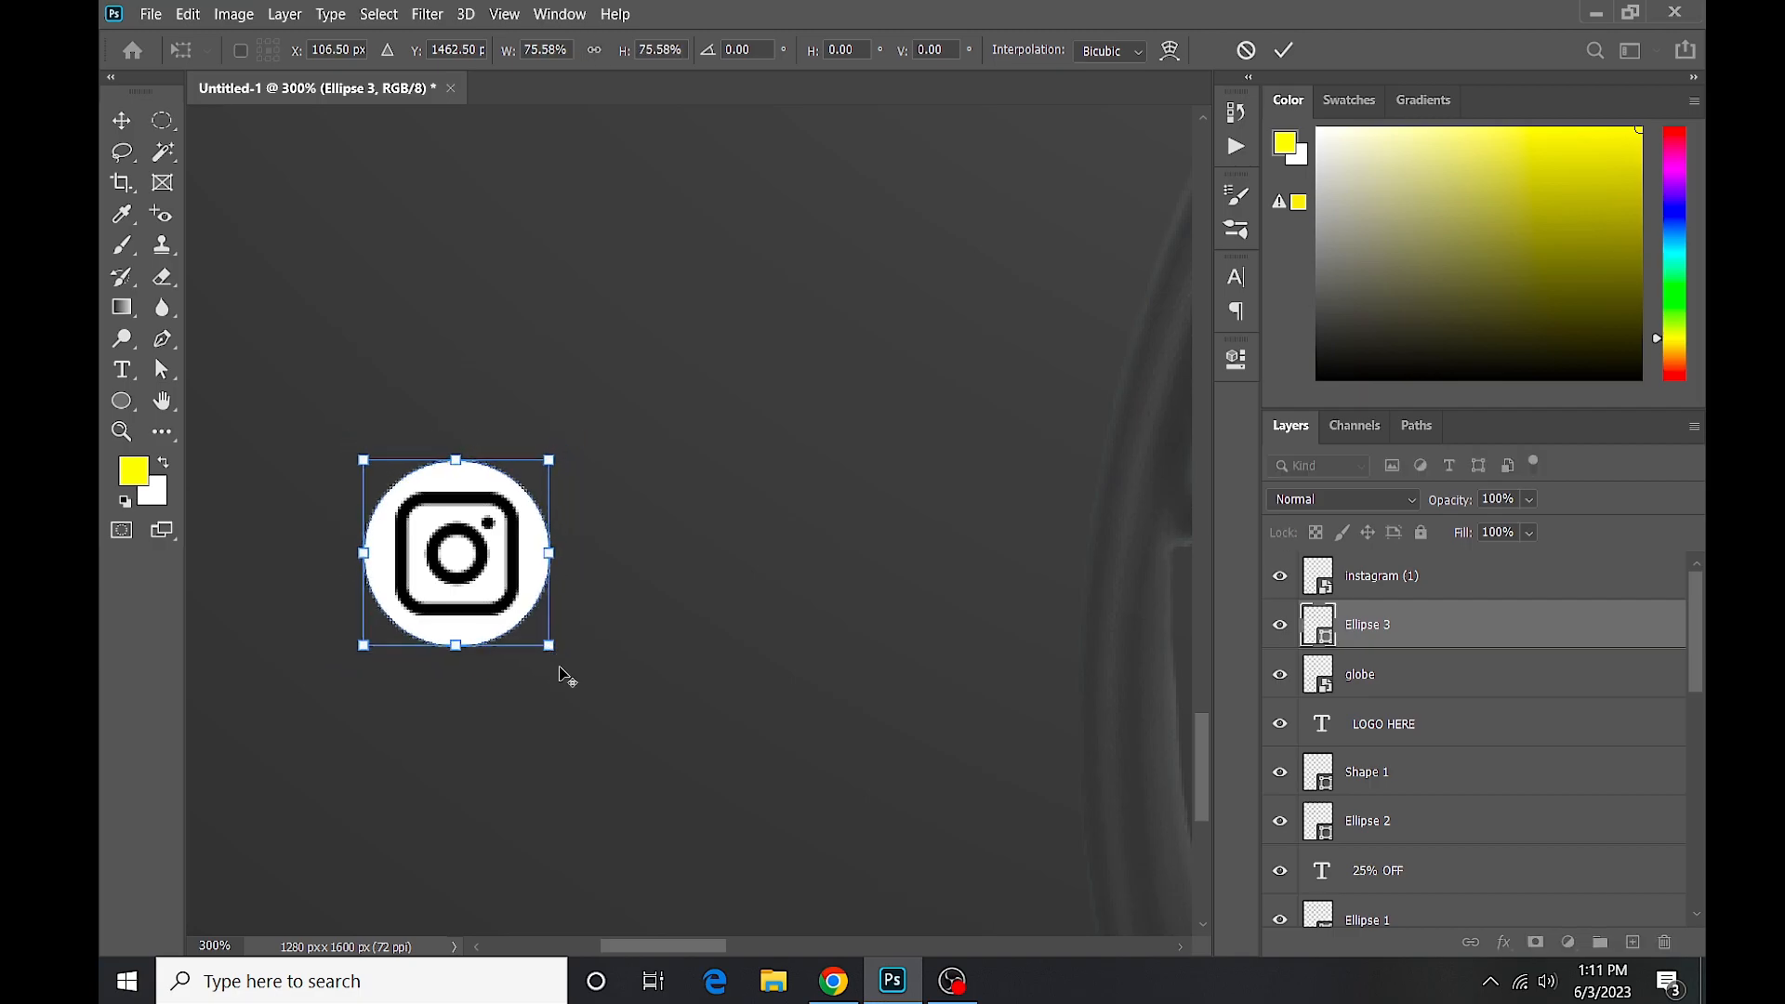
key("Return")
Scale the Instagram icon and its white circle together to 66.15% about their center.
scroll(742, 665, "down", 5)
left_click_drag(763, 664, 446, 682)
left_click_drag(948, 670, 574, 730)
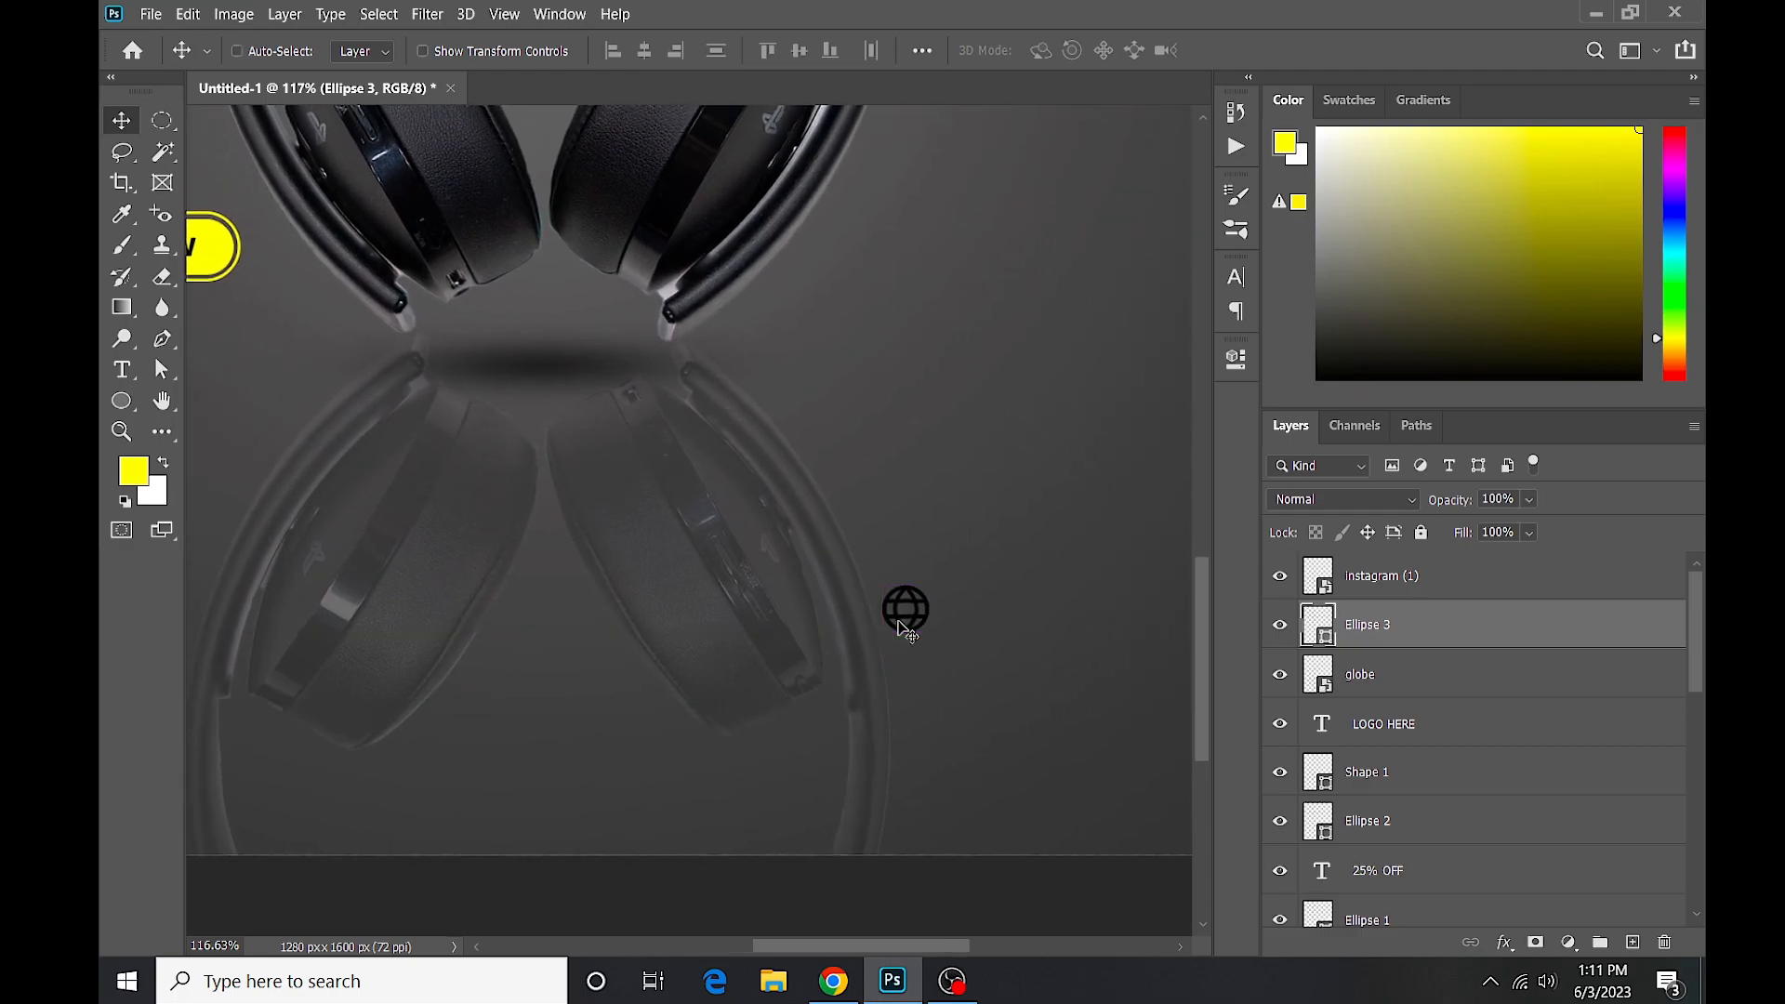
scroll(650, 681, "down", 3)
key("ctrl")
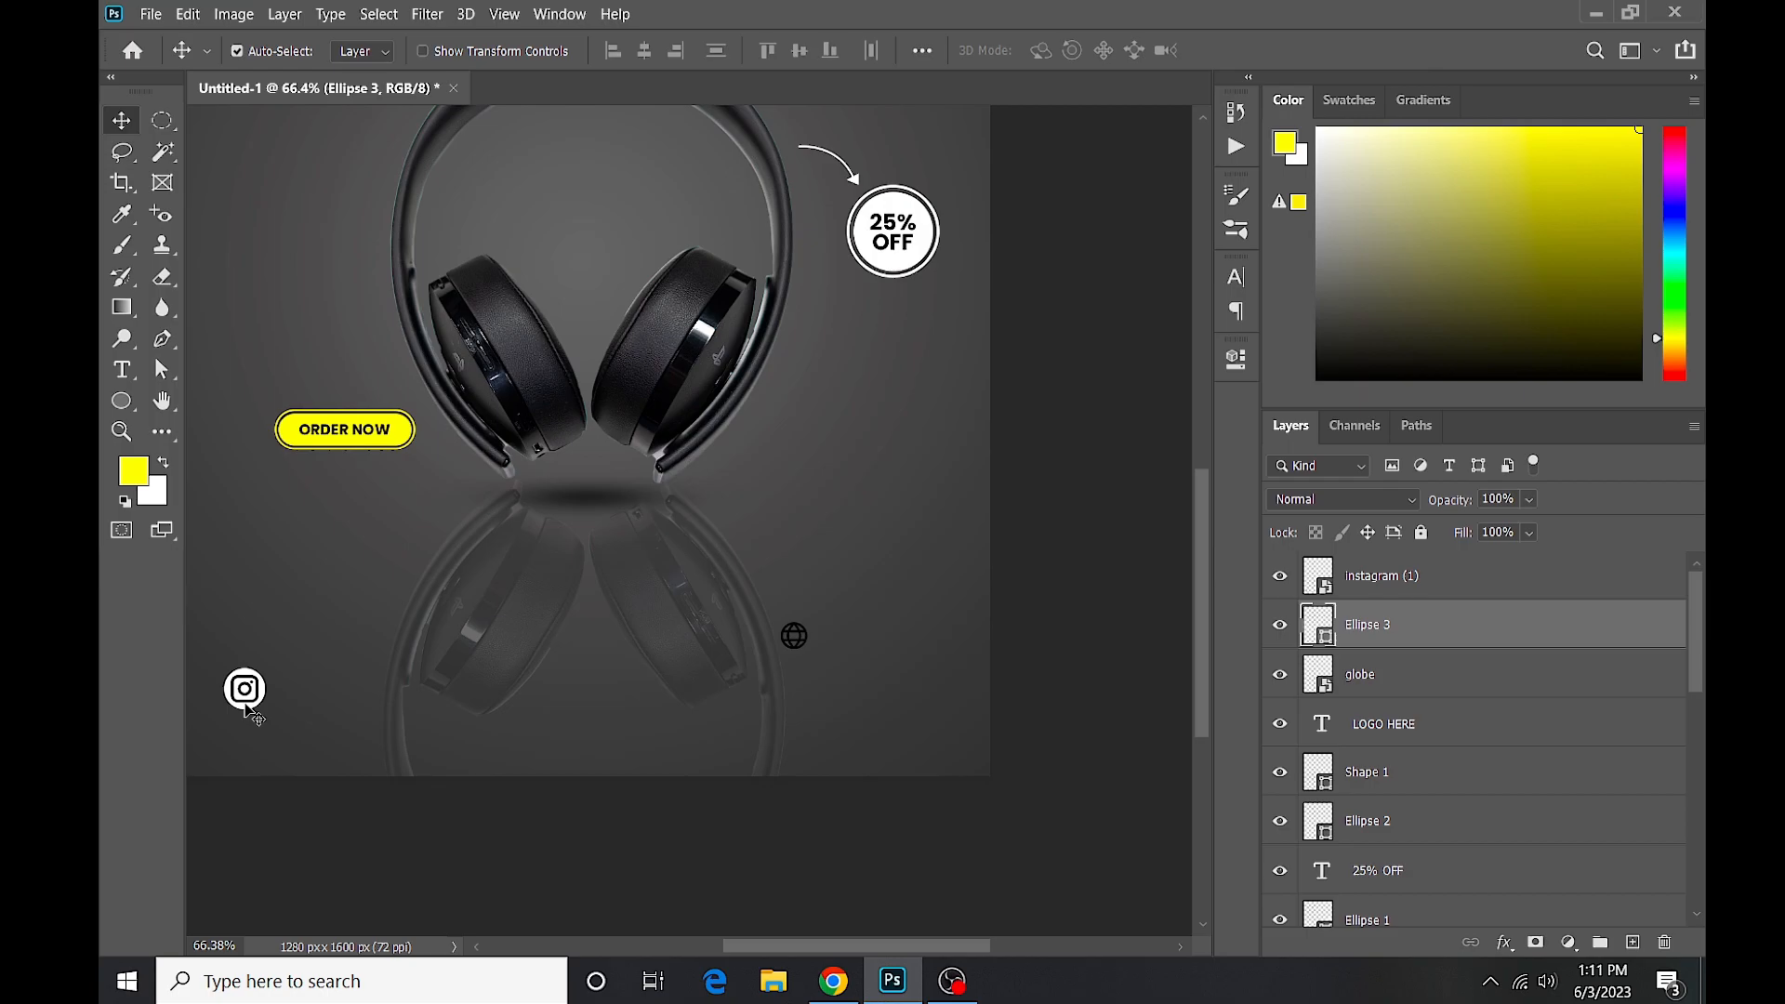
key("ctrl+1")
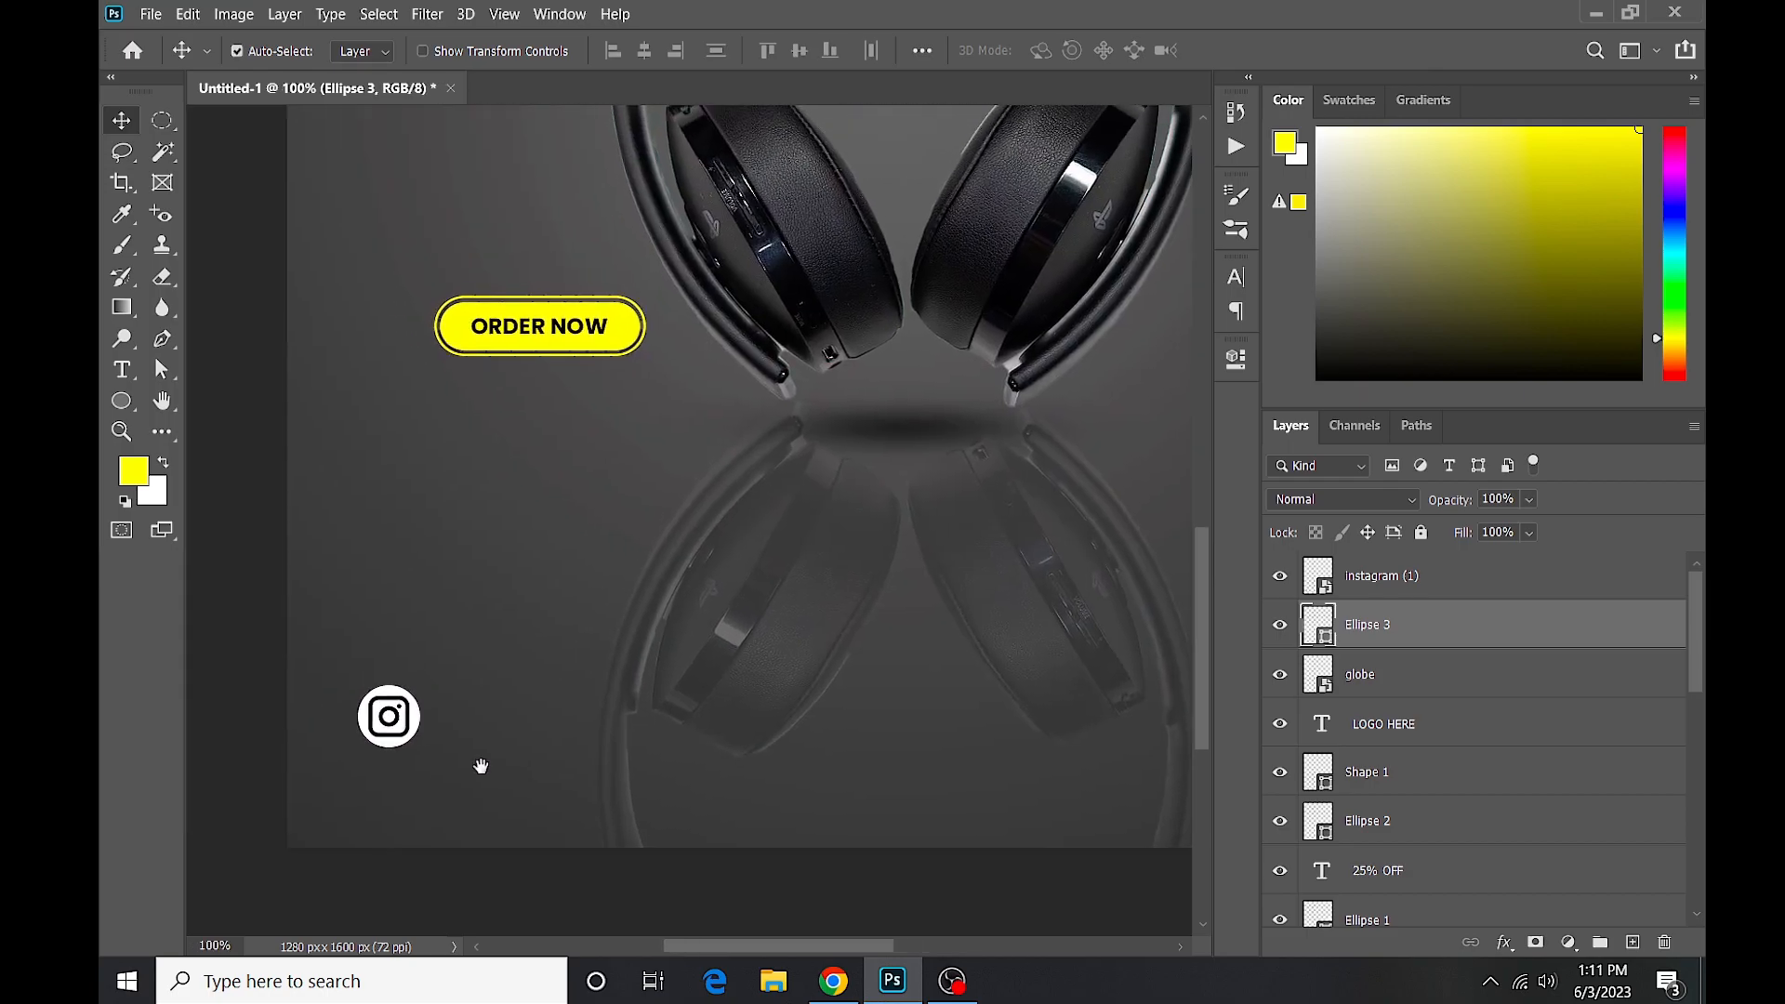
left_click(1412, 579, "ctrl")
key("ctrl+t")
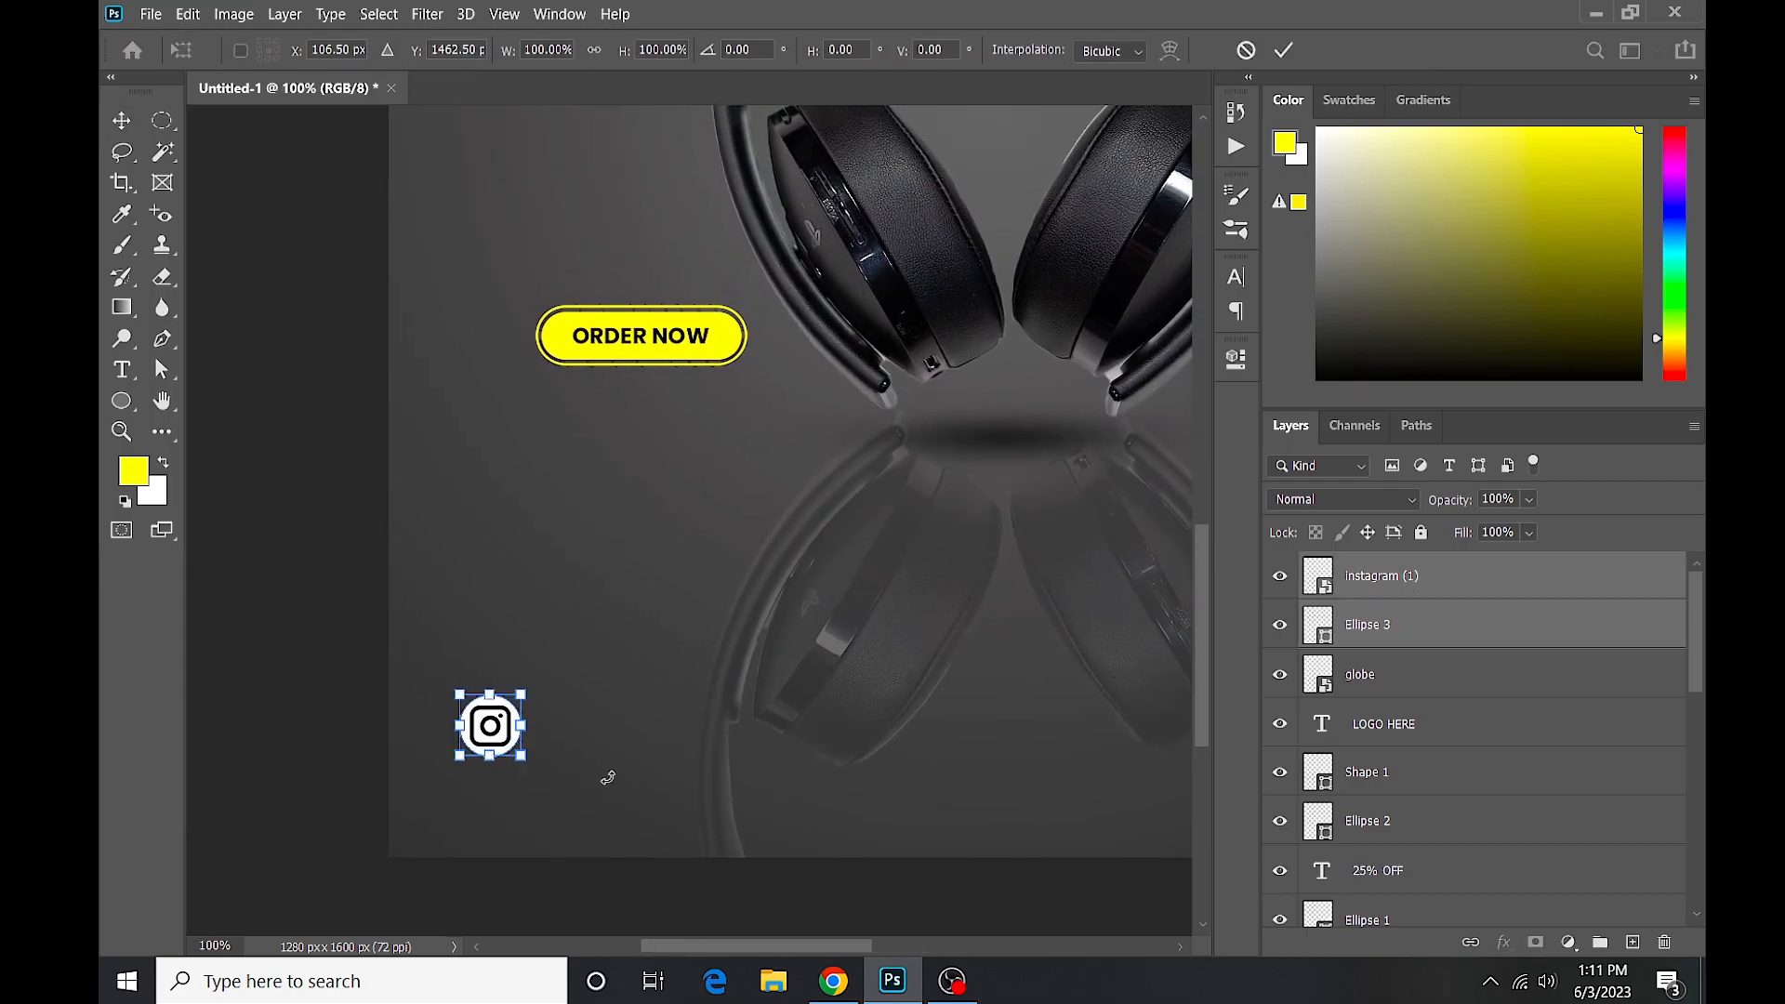
left_click(522, 767, "ctrl")
left_click(522, 767, "ctrl")
left_click_drag(519, 742, 488, 706)
left_click(662, 717, "alt")
left_click(662, 717, "alt")
left_click(663, 717, "alt")
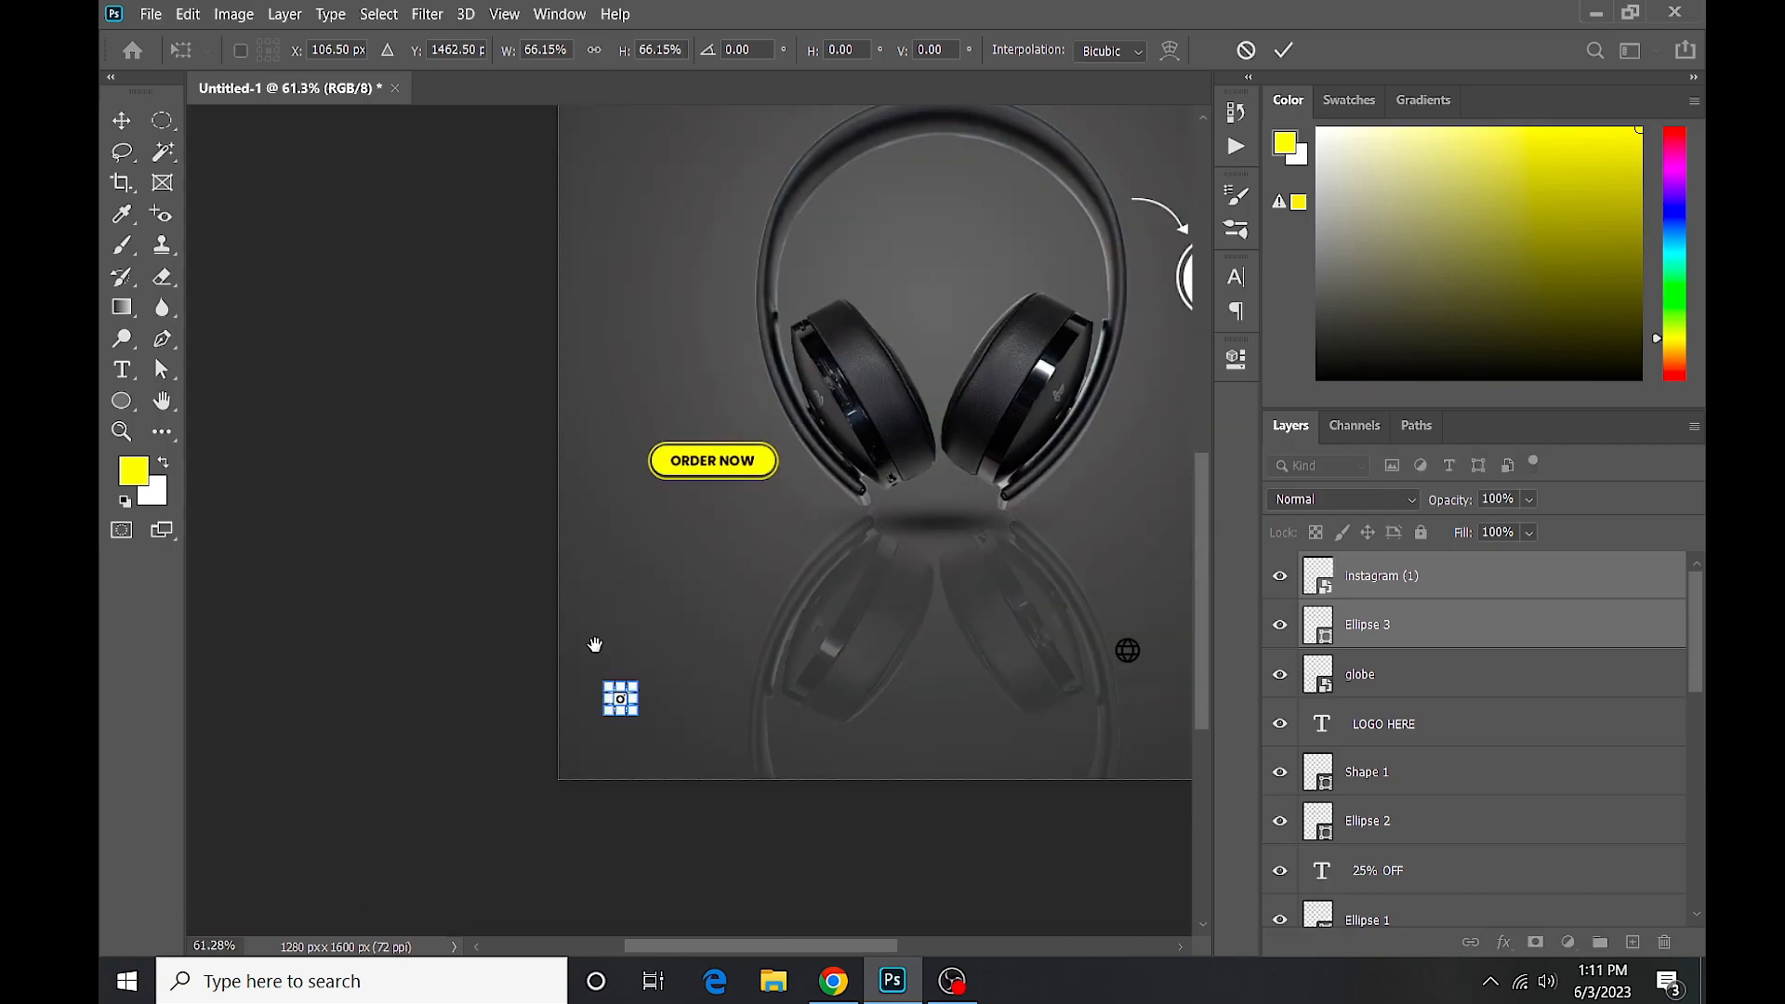
key("Return")
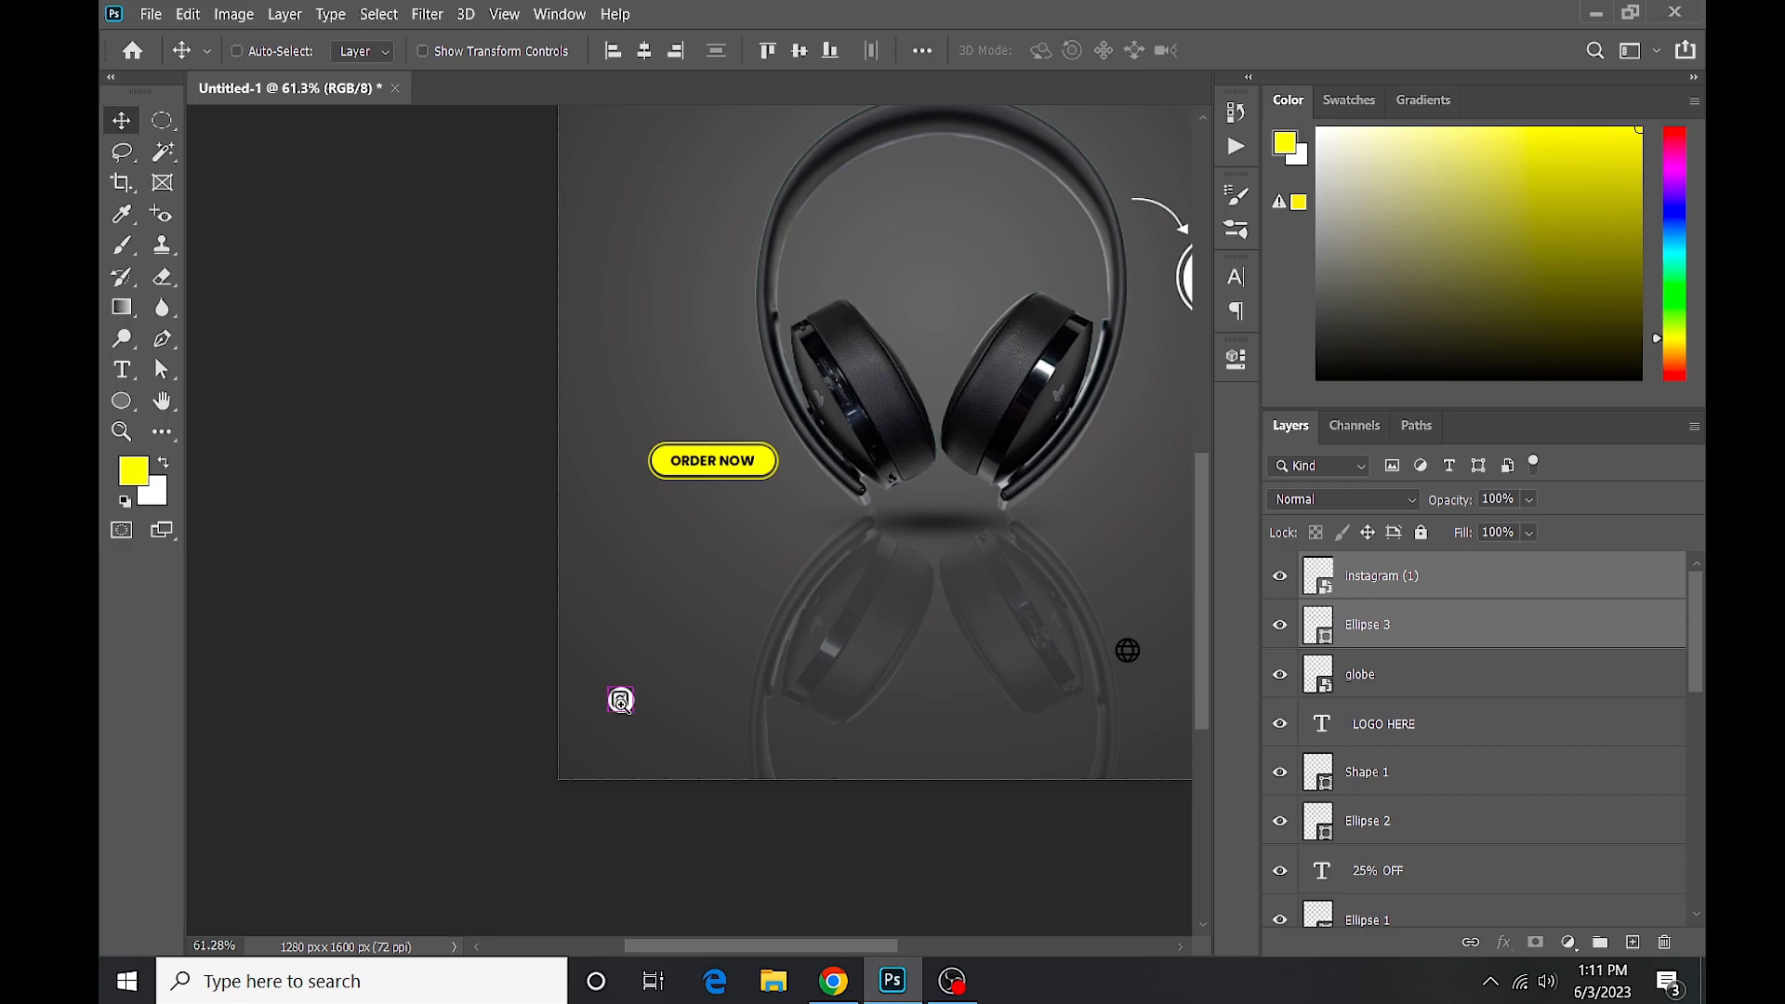
Duplicate the Instagram icon's white circle onto a layer below the globe, and move one of the two circles just below the globe icon.
left_click(621, 704, "ctrl")
left_click(623, 704, "ctrl")
left_click(1509, 631)
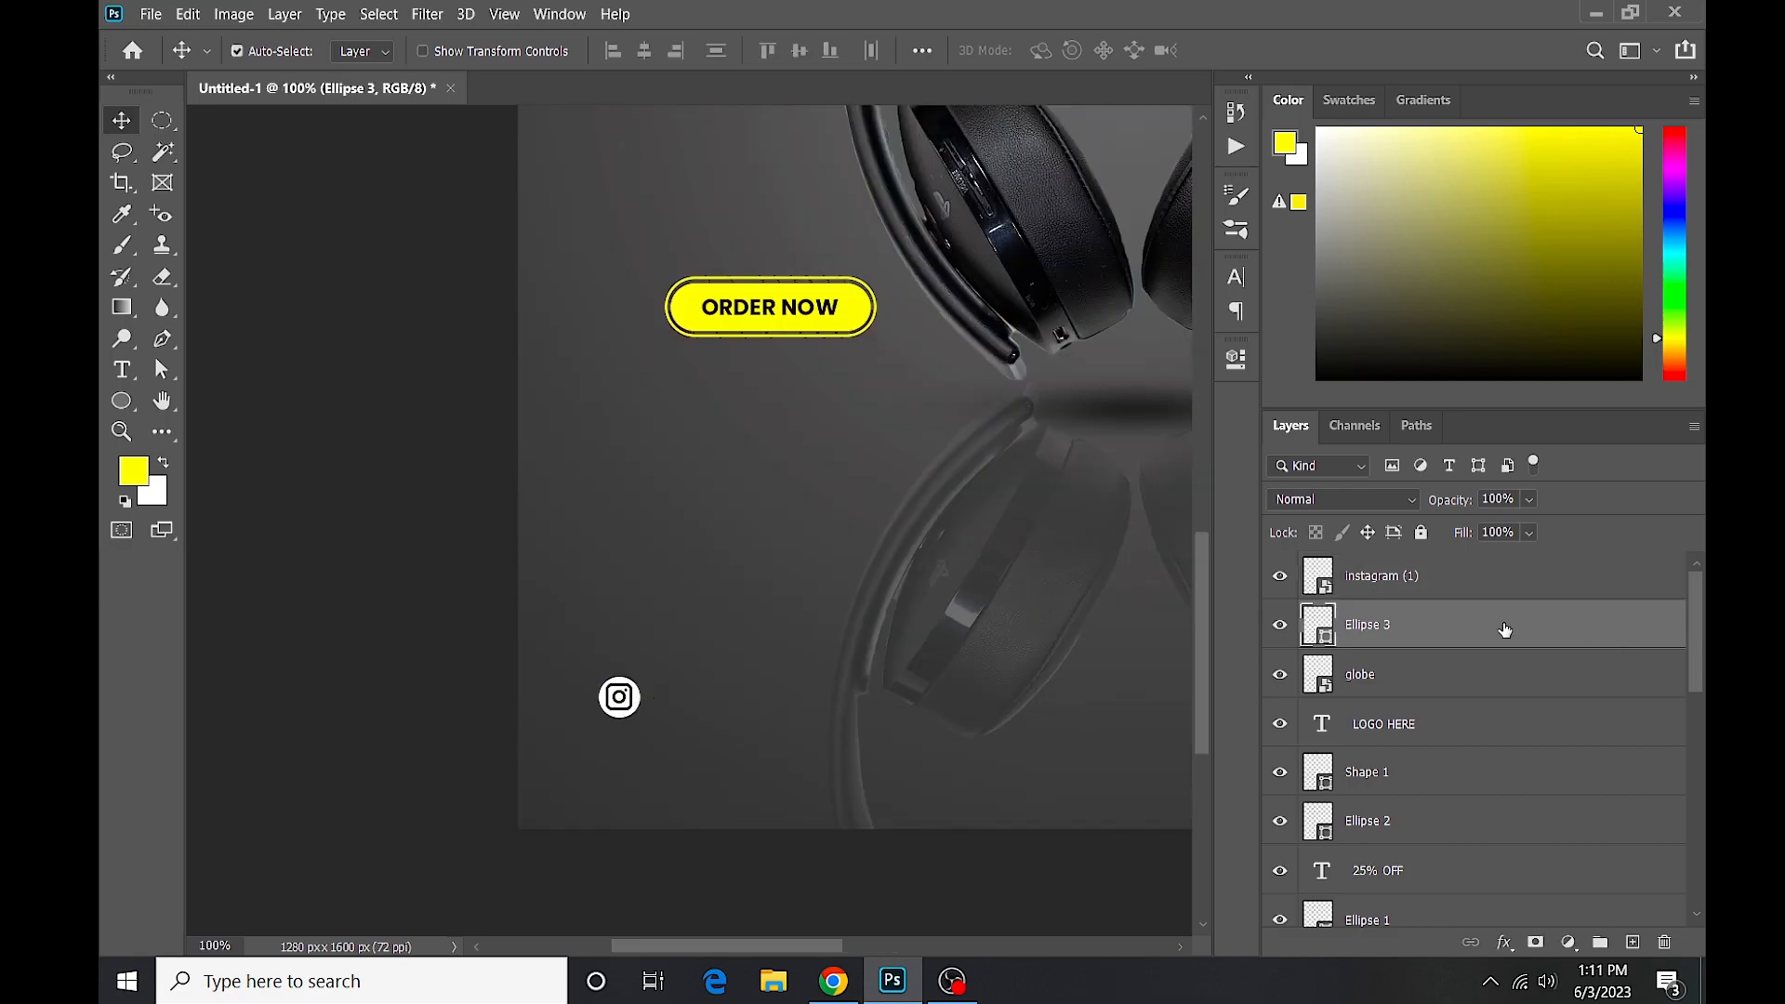
left_click_drag(1505, 633, 1510, 700)
scroll(1395, 681, "down", 2)
left_click_drag(648, 712, 1052, 713)
scroll(968, 765, "right", 5)
left_click_drag(453, 708, 884, 729)
Try to center-align the globe icon with the white circle below it, and undo the alignments.
left_click(876, 632, "shift")
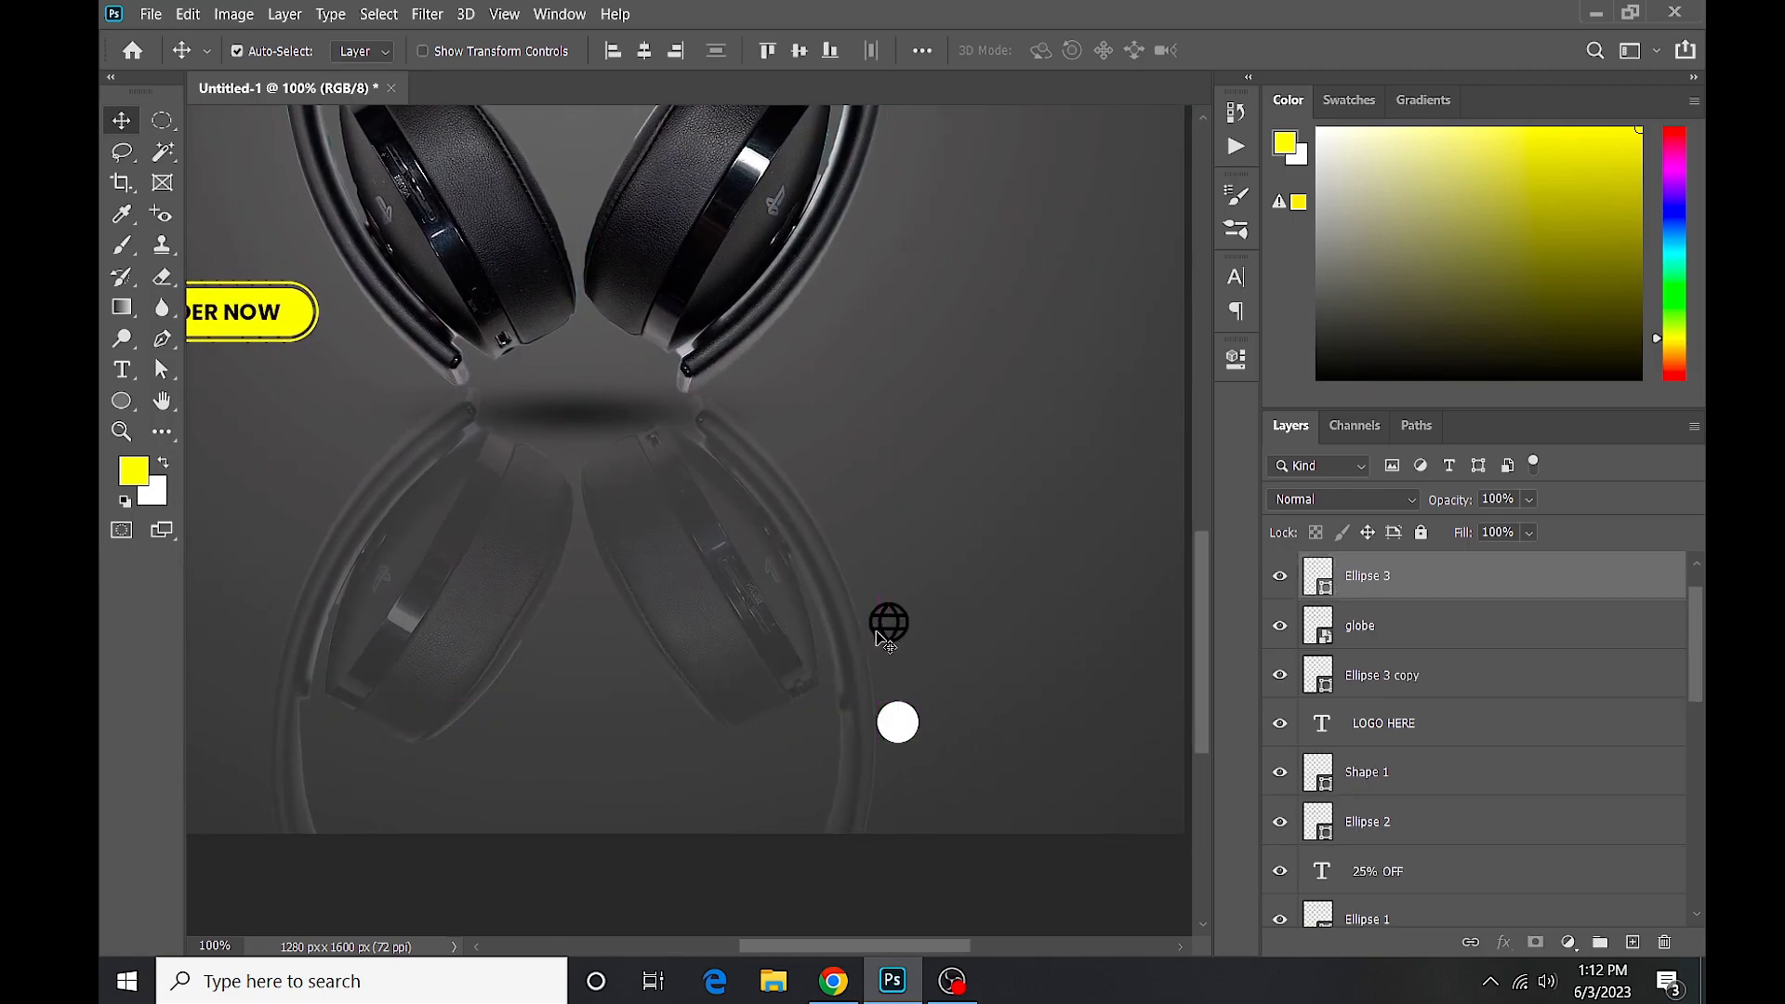
left_click(647, 54)
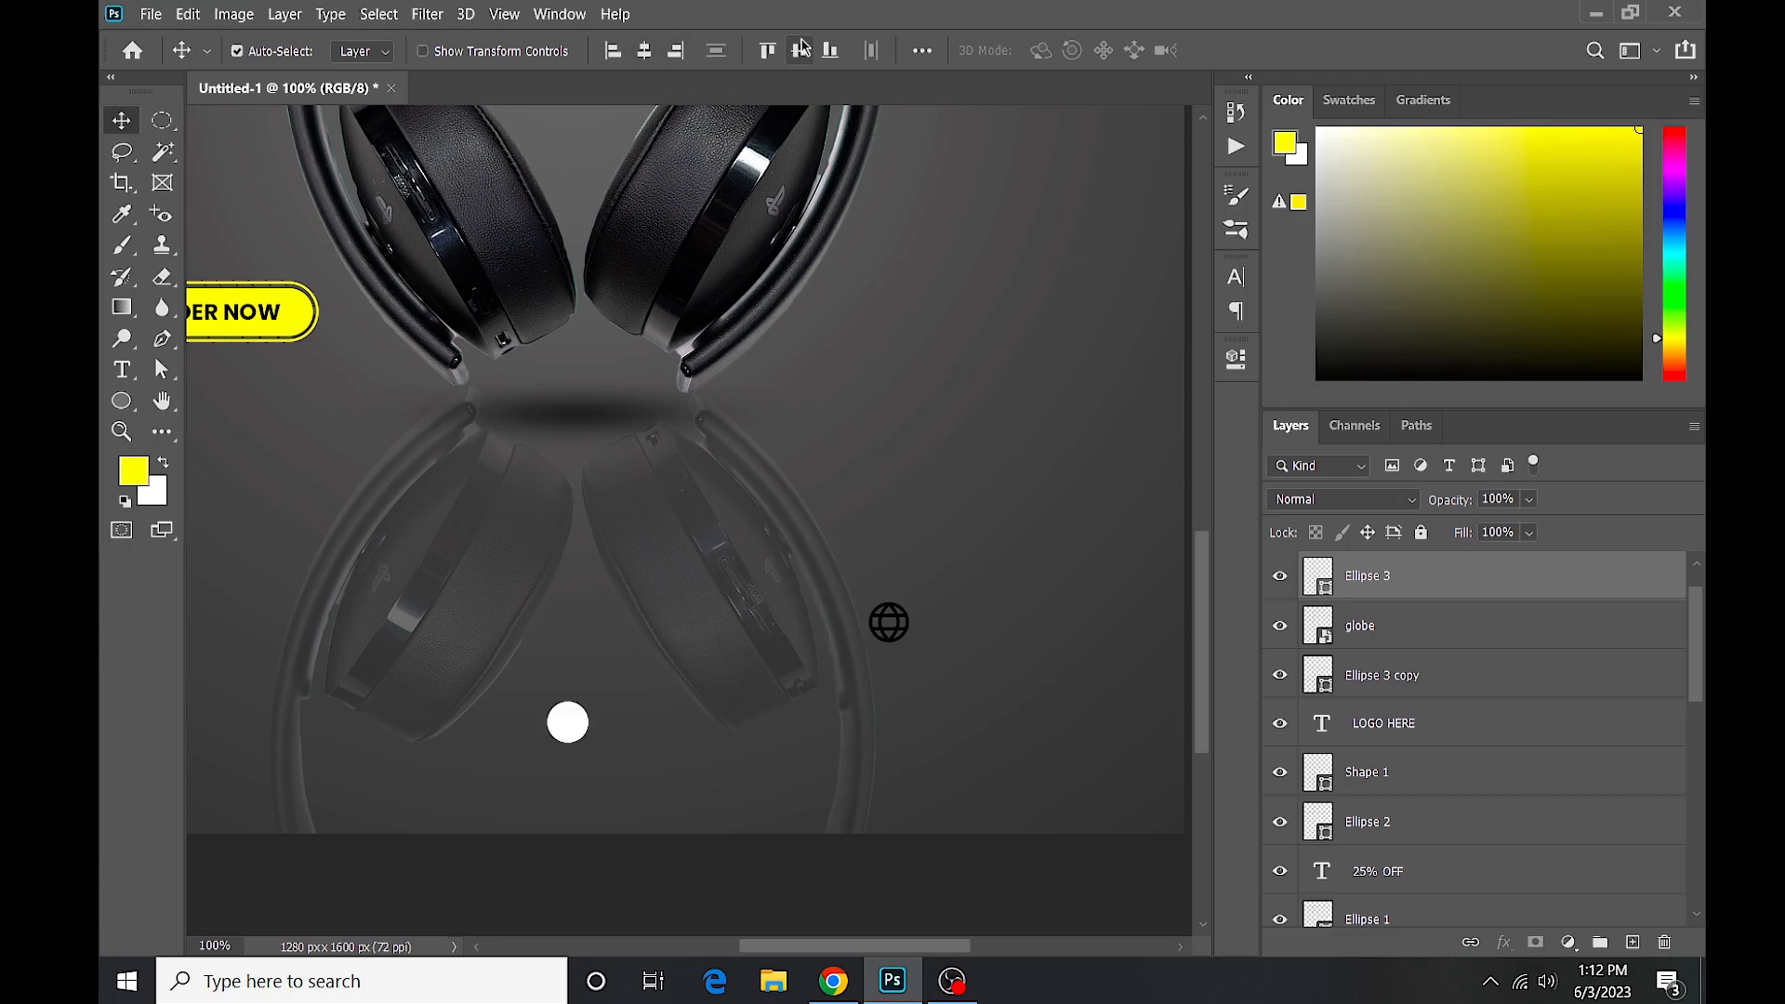
key("ctrl+z")
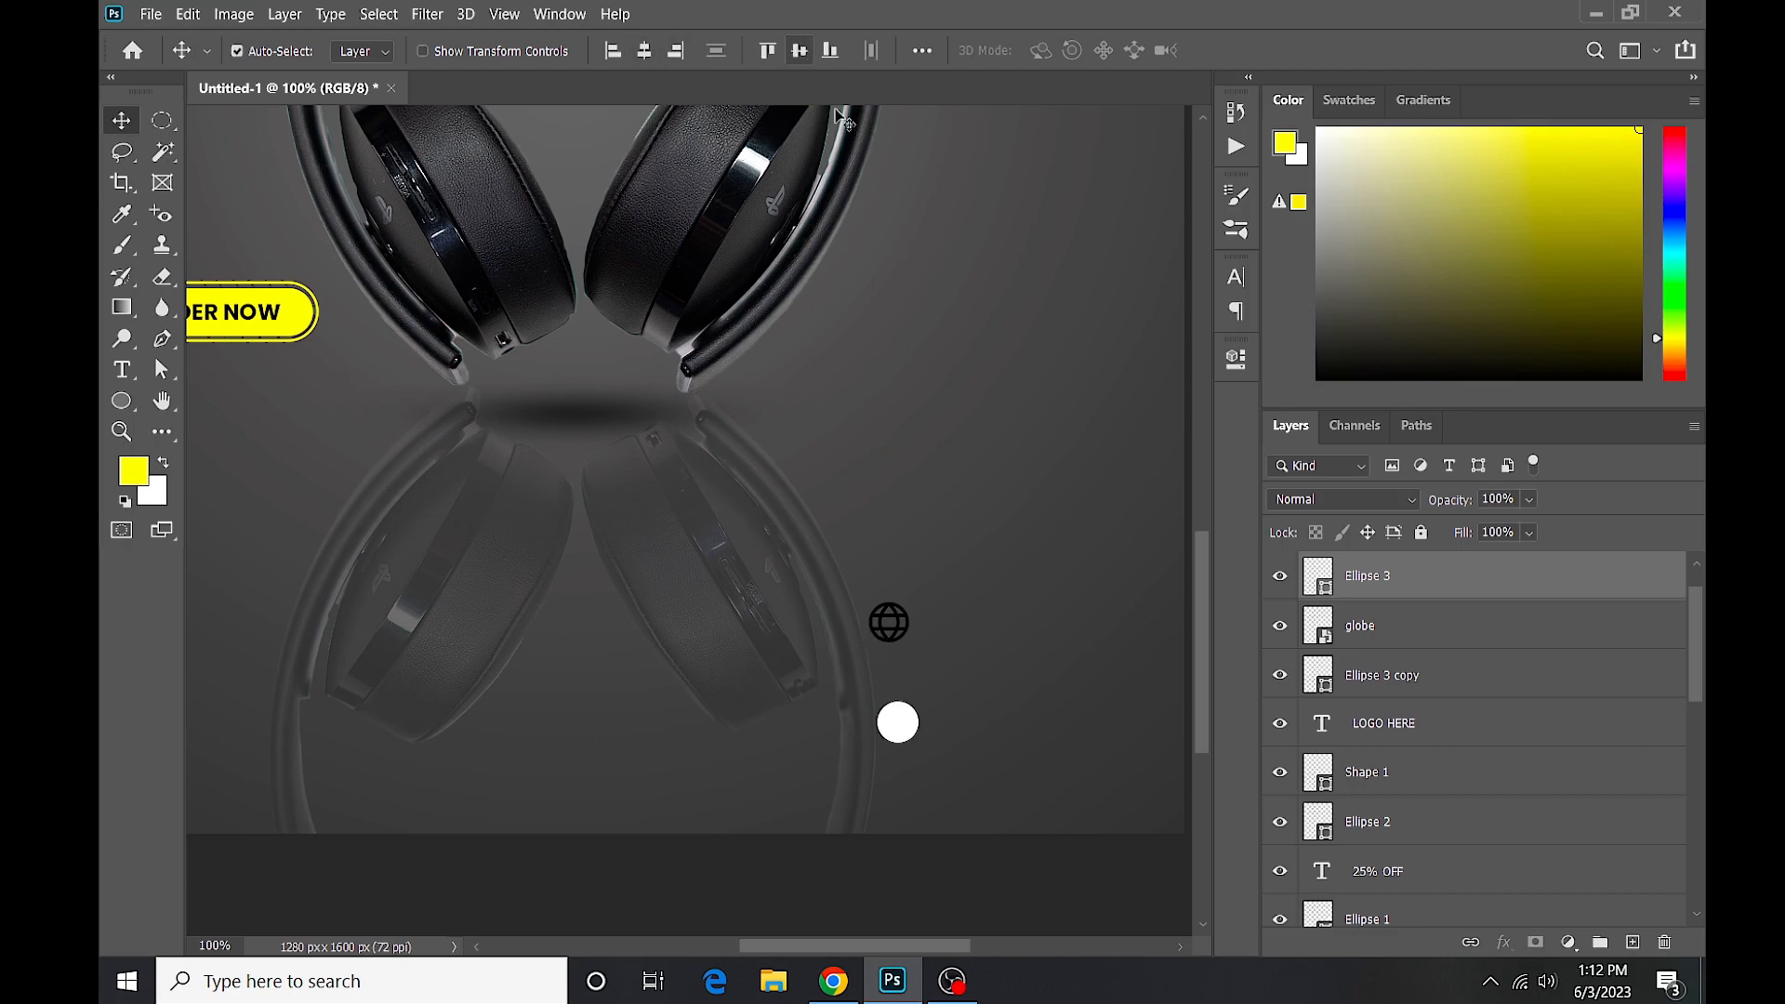
left_click(1413, 651)
left_click(1406, 676, "ctrl")
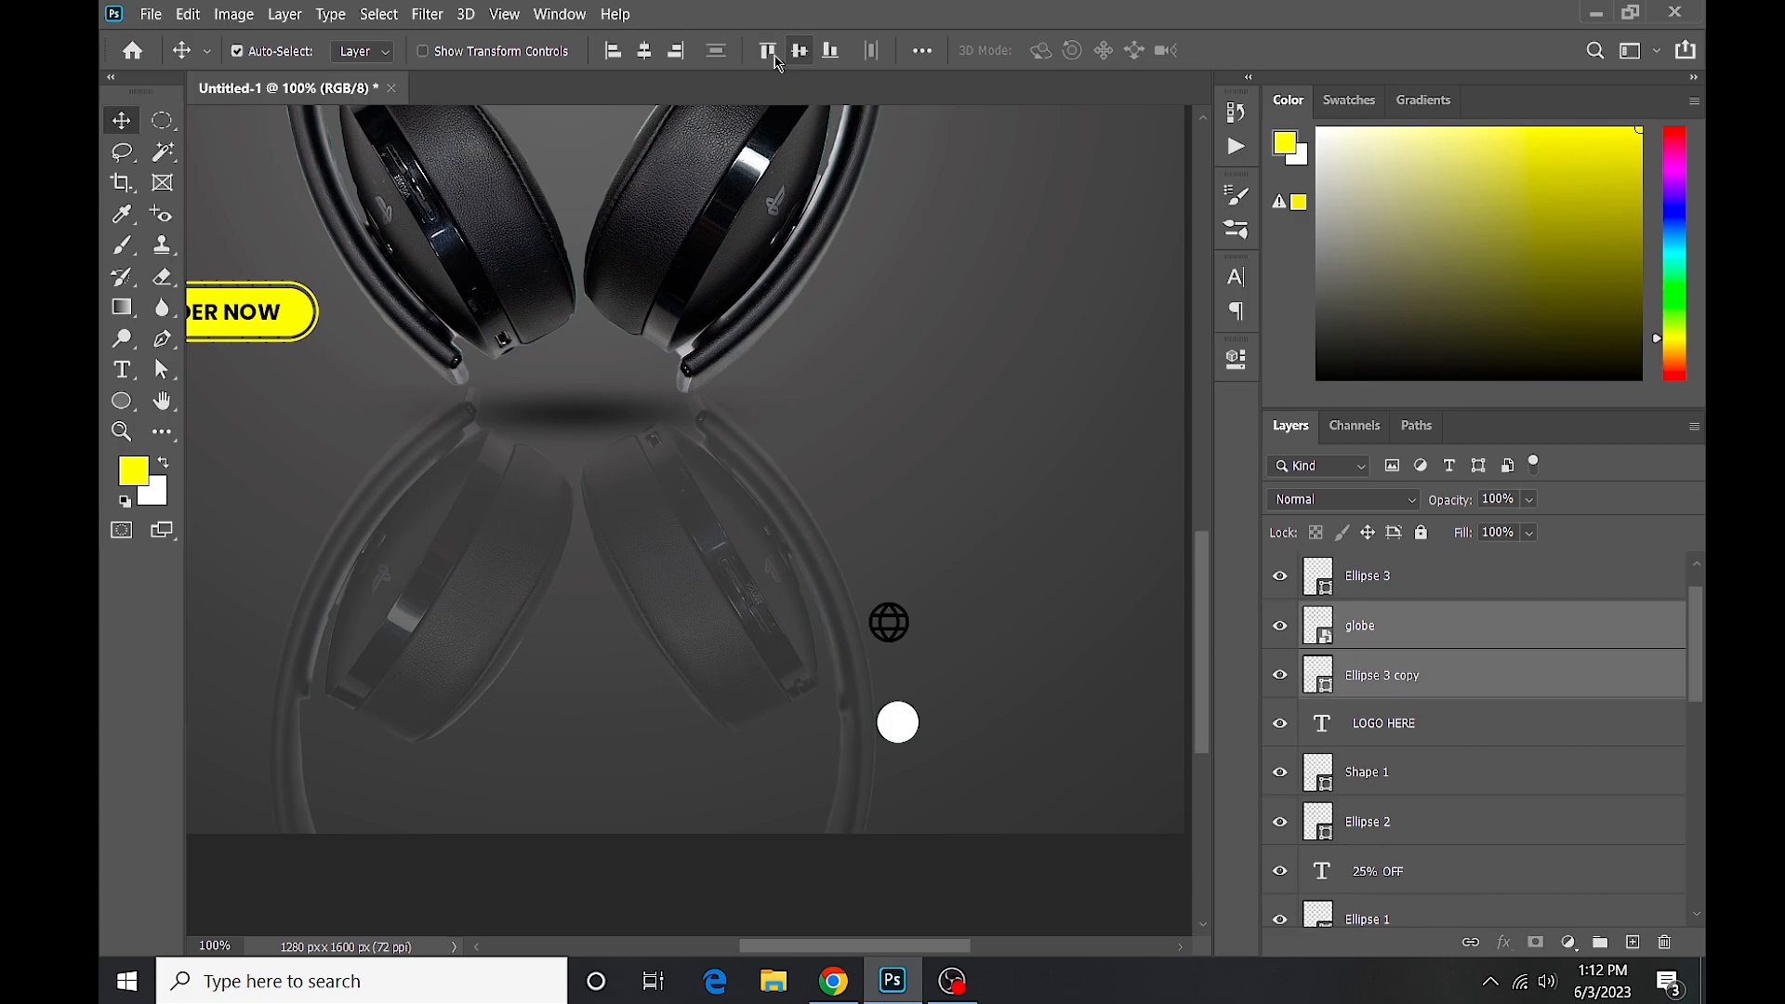
left_click(799, 51)
left_click(644, 50)
key("ctrl+z")
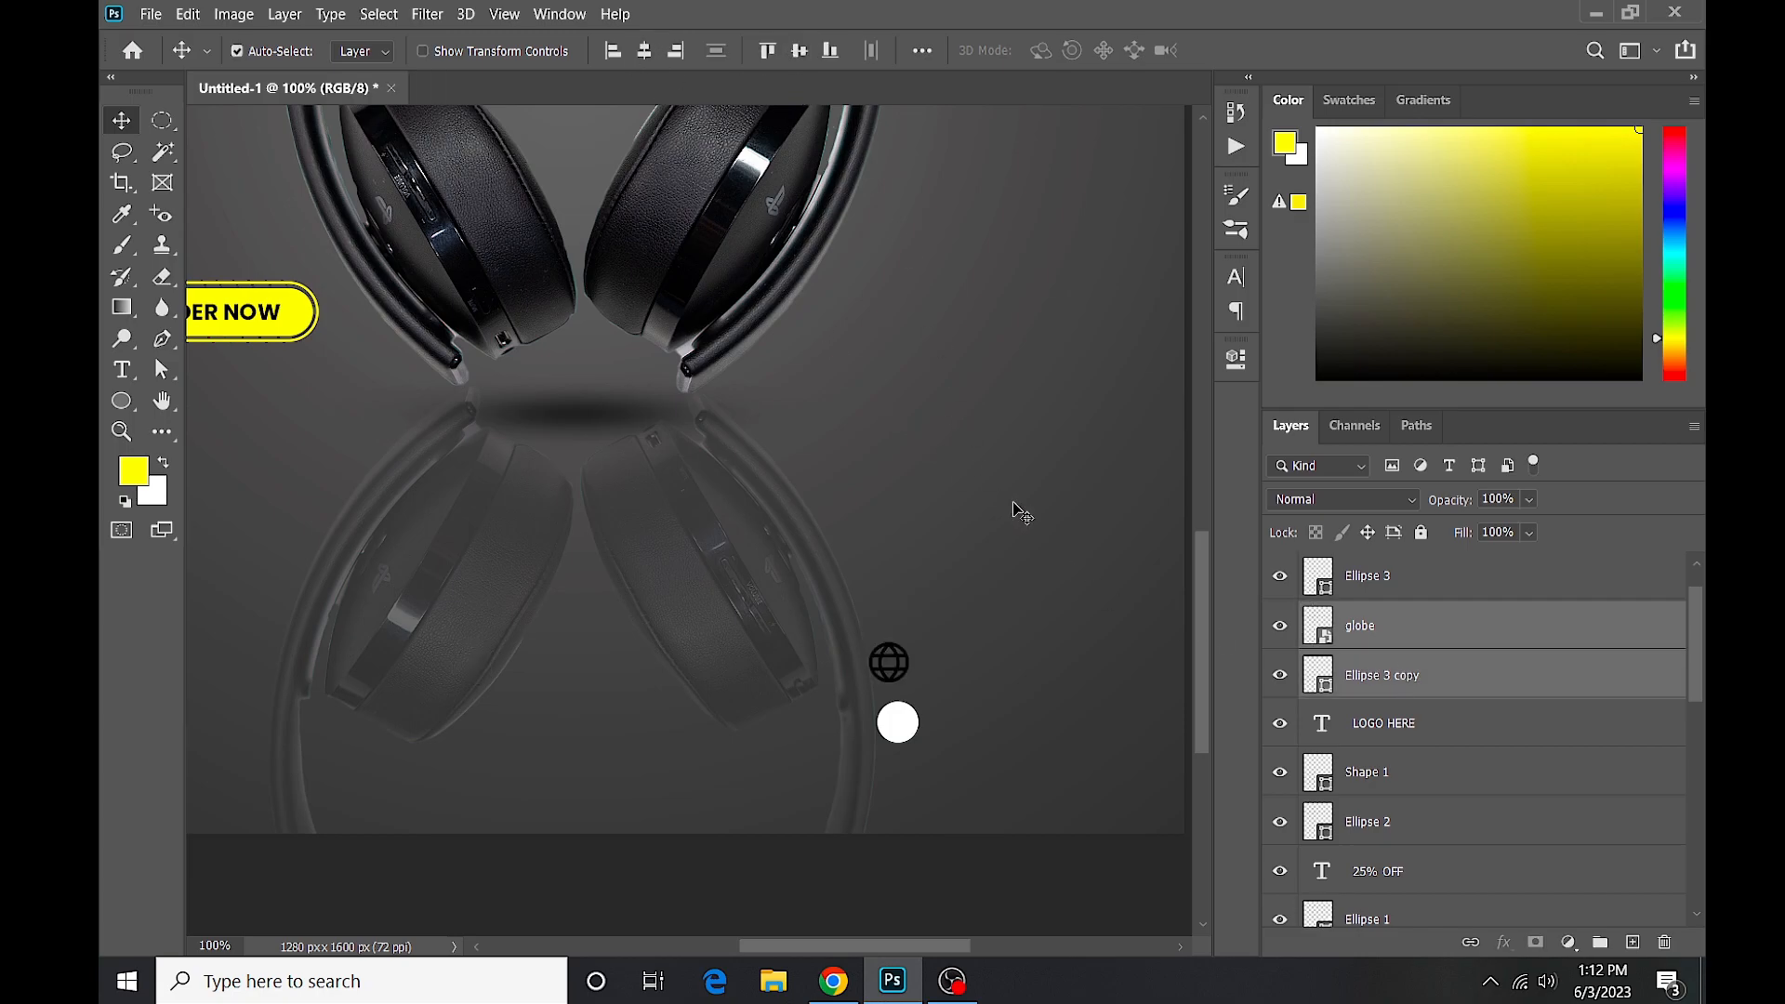
key("ctrl+z")
Move the layer of the white circle near the globe directly below the globe layer.
left_click(1009, 620)
scroll(1009, 620, "up", 1)
left_click_drag(829, 618, 823, 473)
scroll(1405, 646, "up", 5)
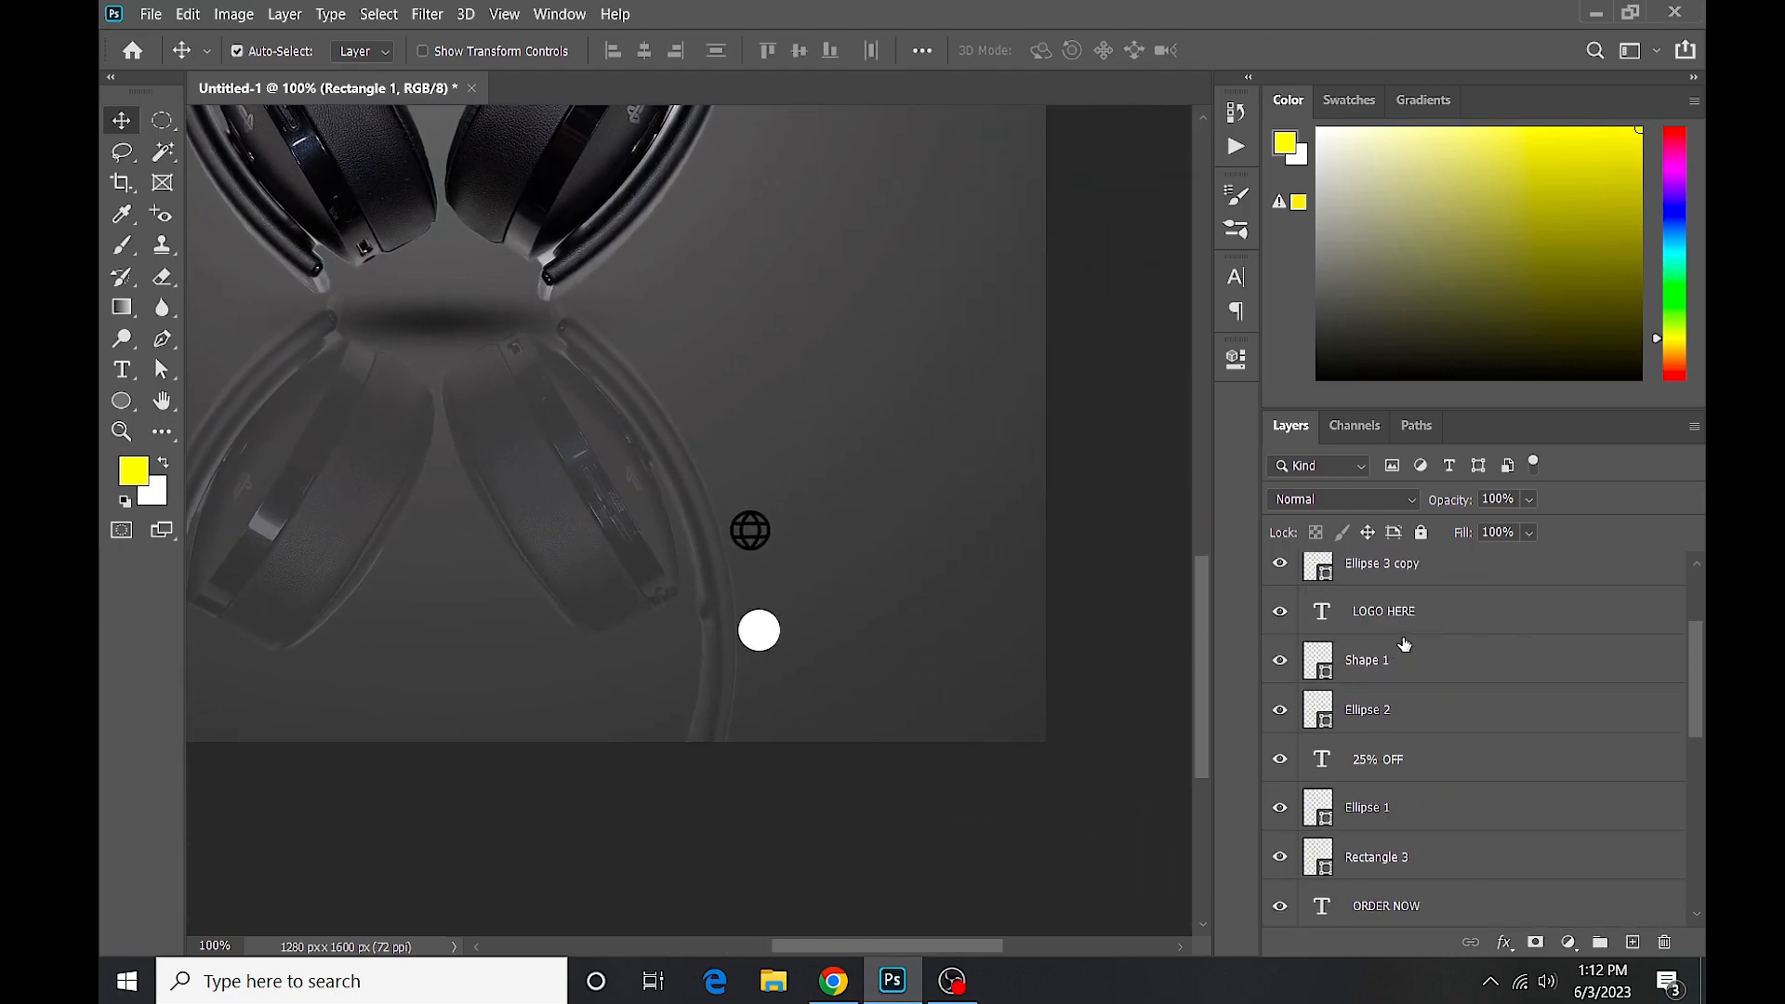
scroll(1405, 645, "up", 2)
left_click(1381, 729)
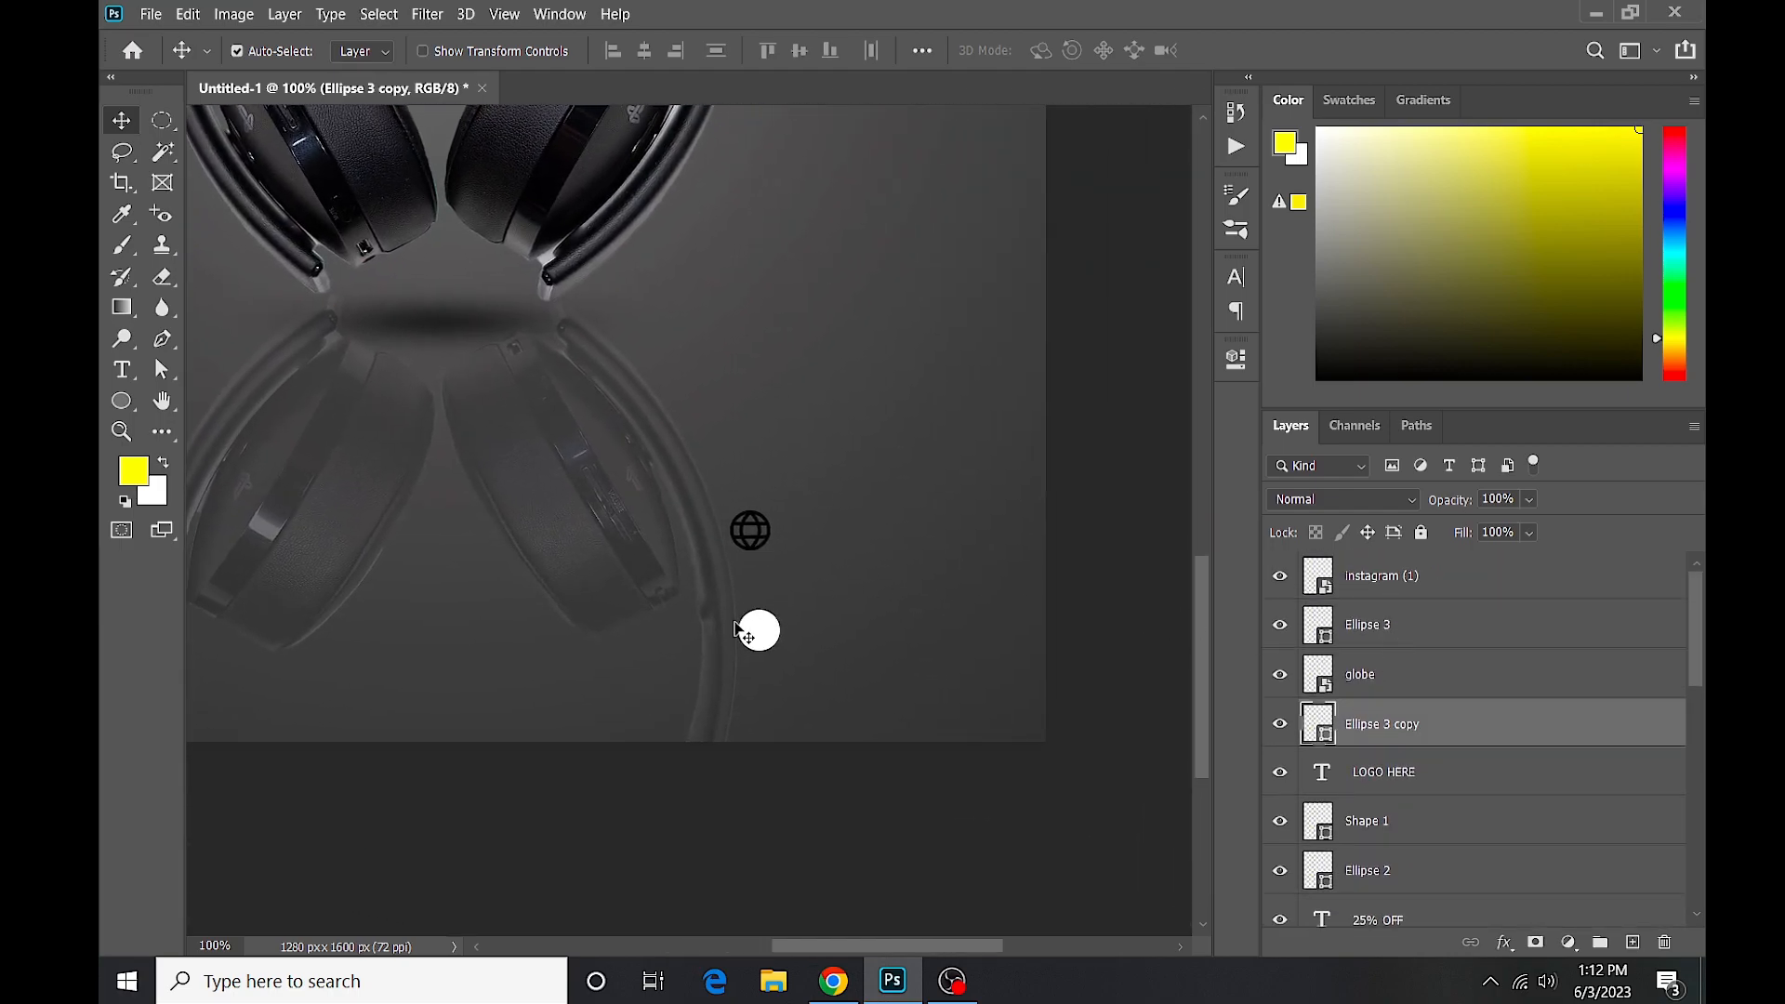
left_click(759, 632)
left_click_drag(1453, 643, 1449, 688)
Center the globe icon and its white circle on each other horizontally and vertically.
left_click(1374, 632, "shift")
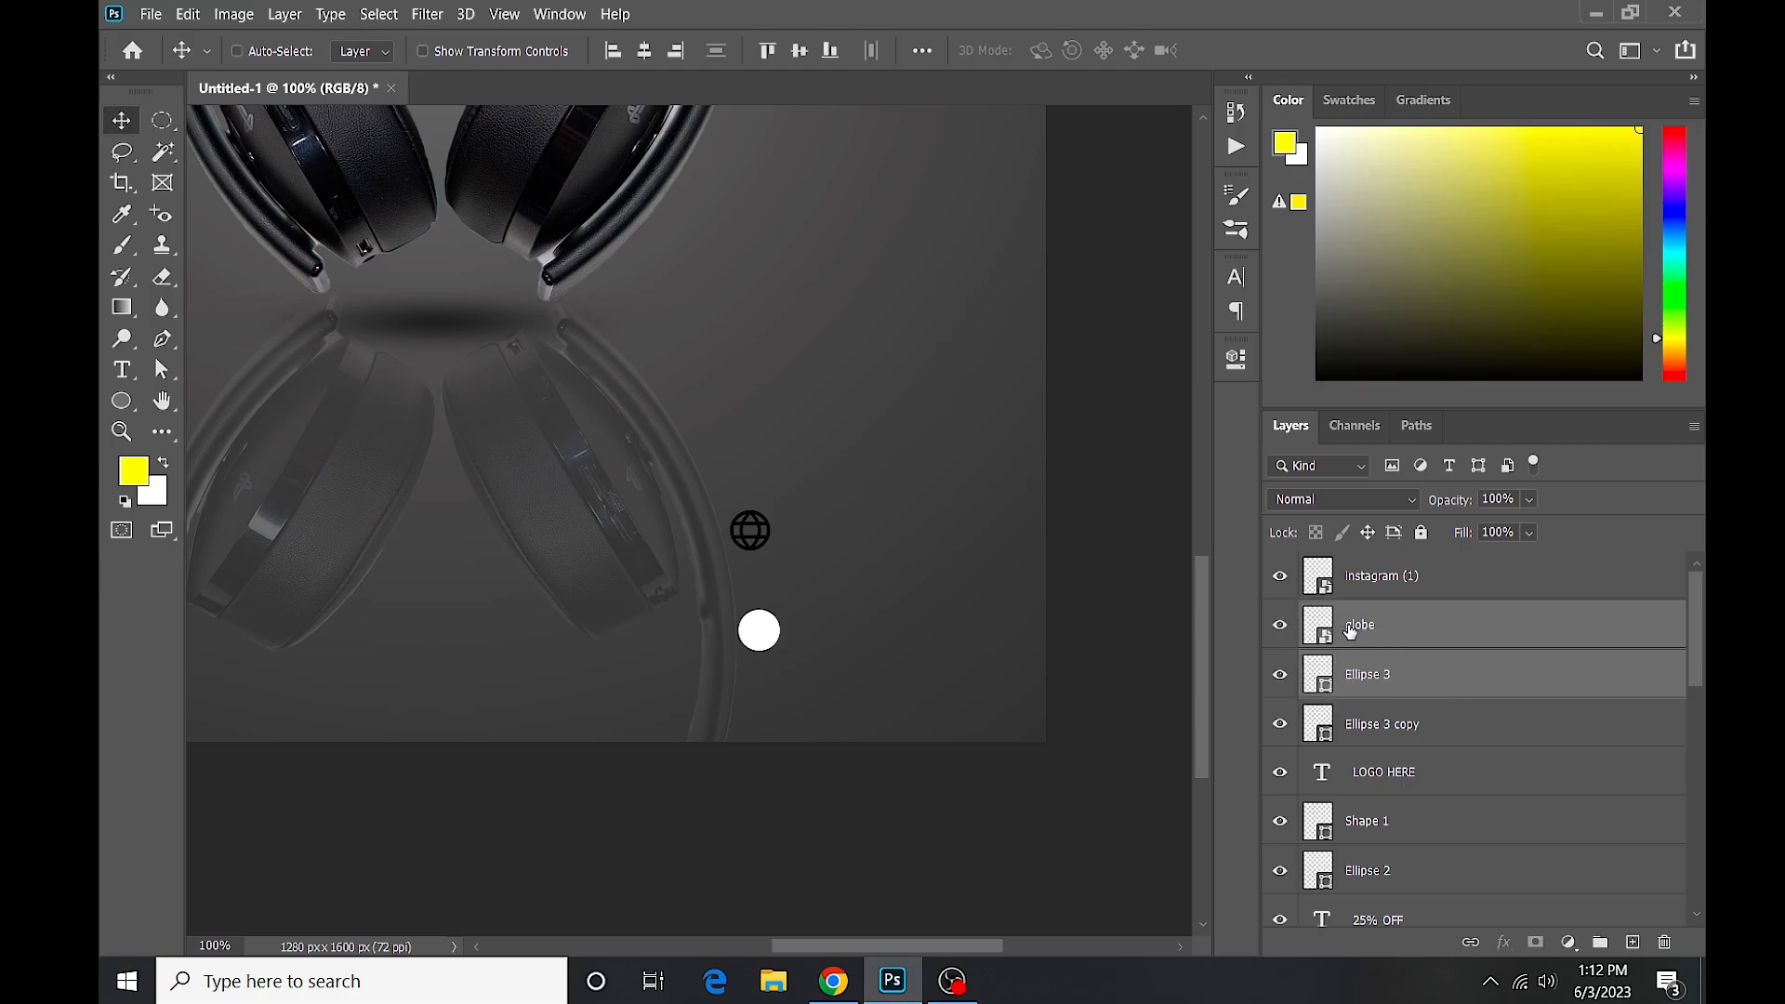
key("ctrl+t")
key("Return")
left_click(644, 50)
left_click(802, 55)
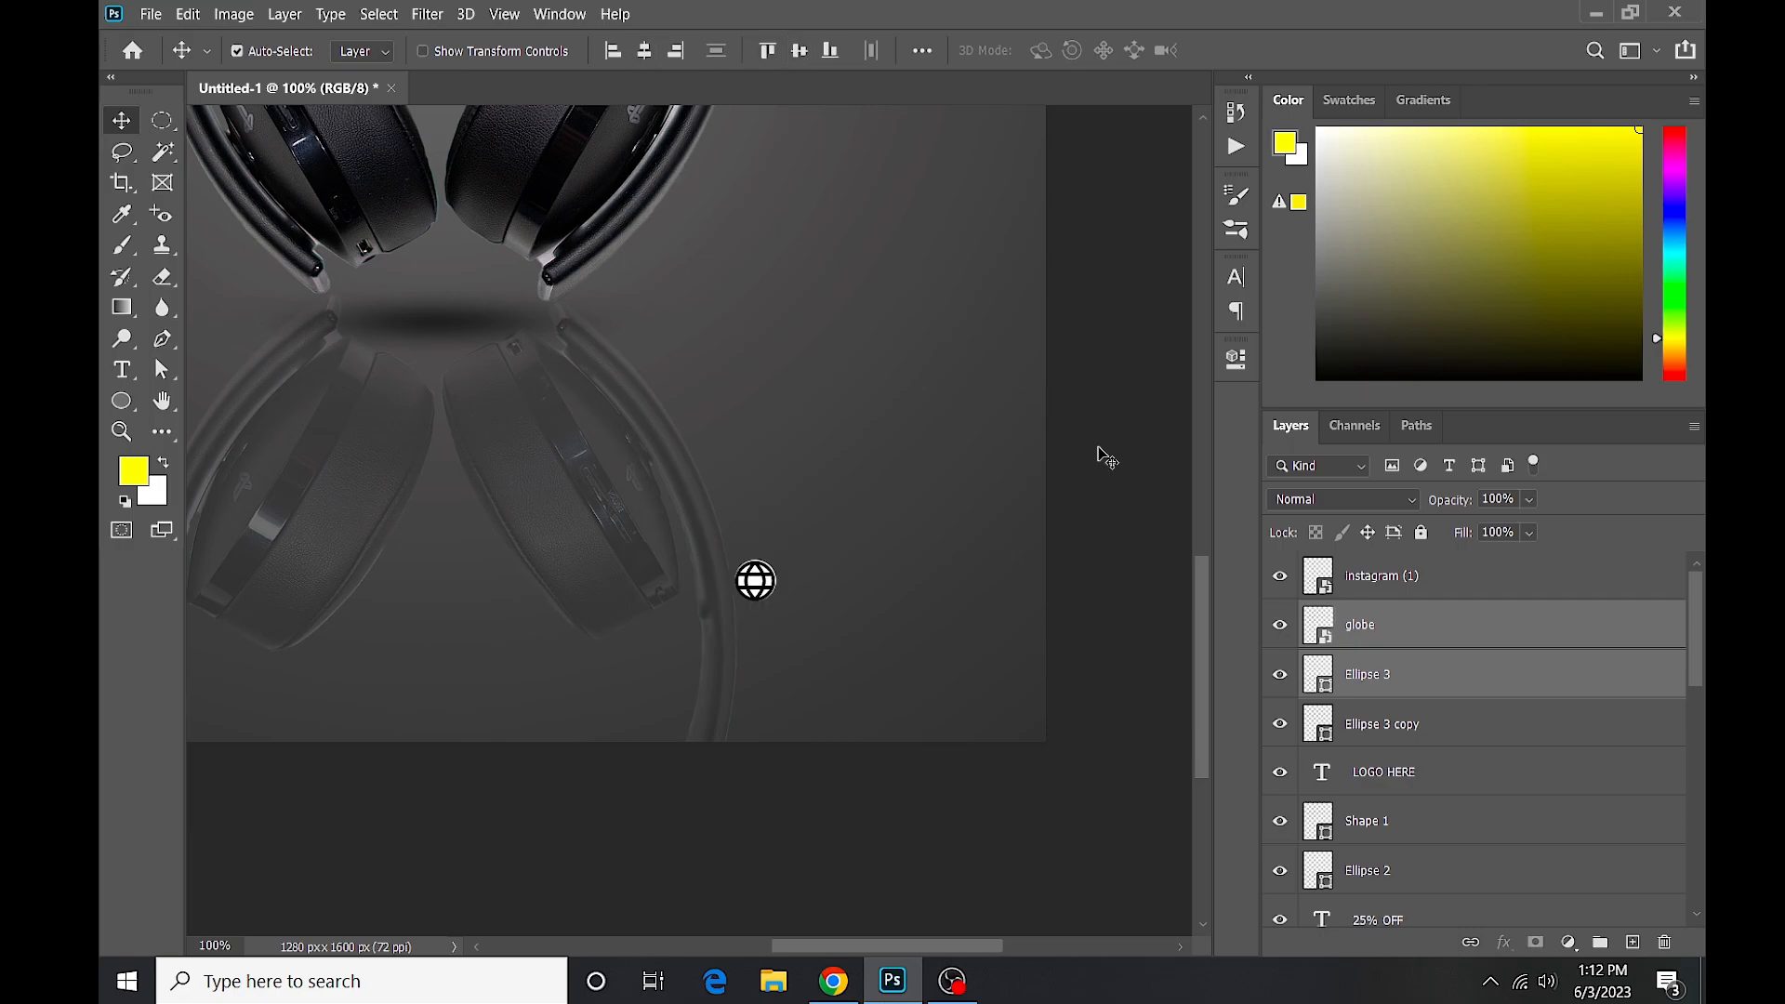
left_click(1105, 455)
Scale the globe icon down proportionally to 7.03% inside its white circle.
key("ctrl+minus")
key("ctrl+minus")
key("ctrl+minus")
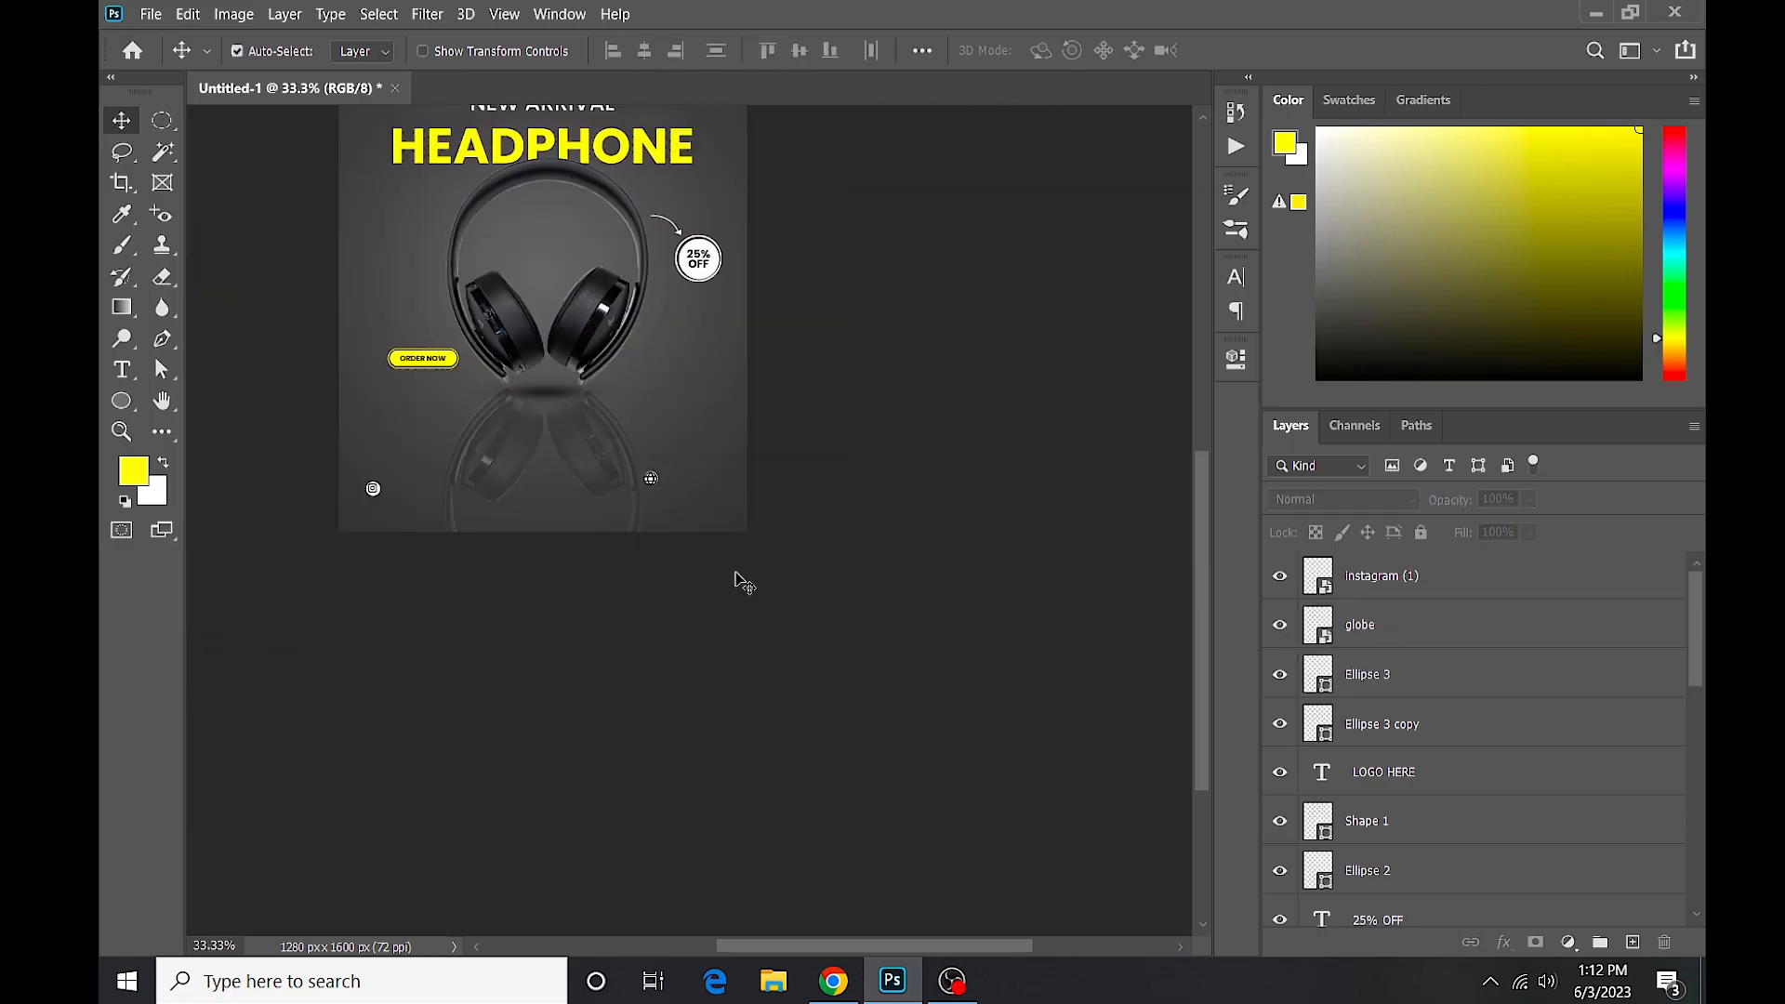
key("ctrl+plus")
key("ctrl+plus")
key("ctrl+plus")
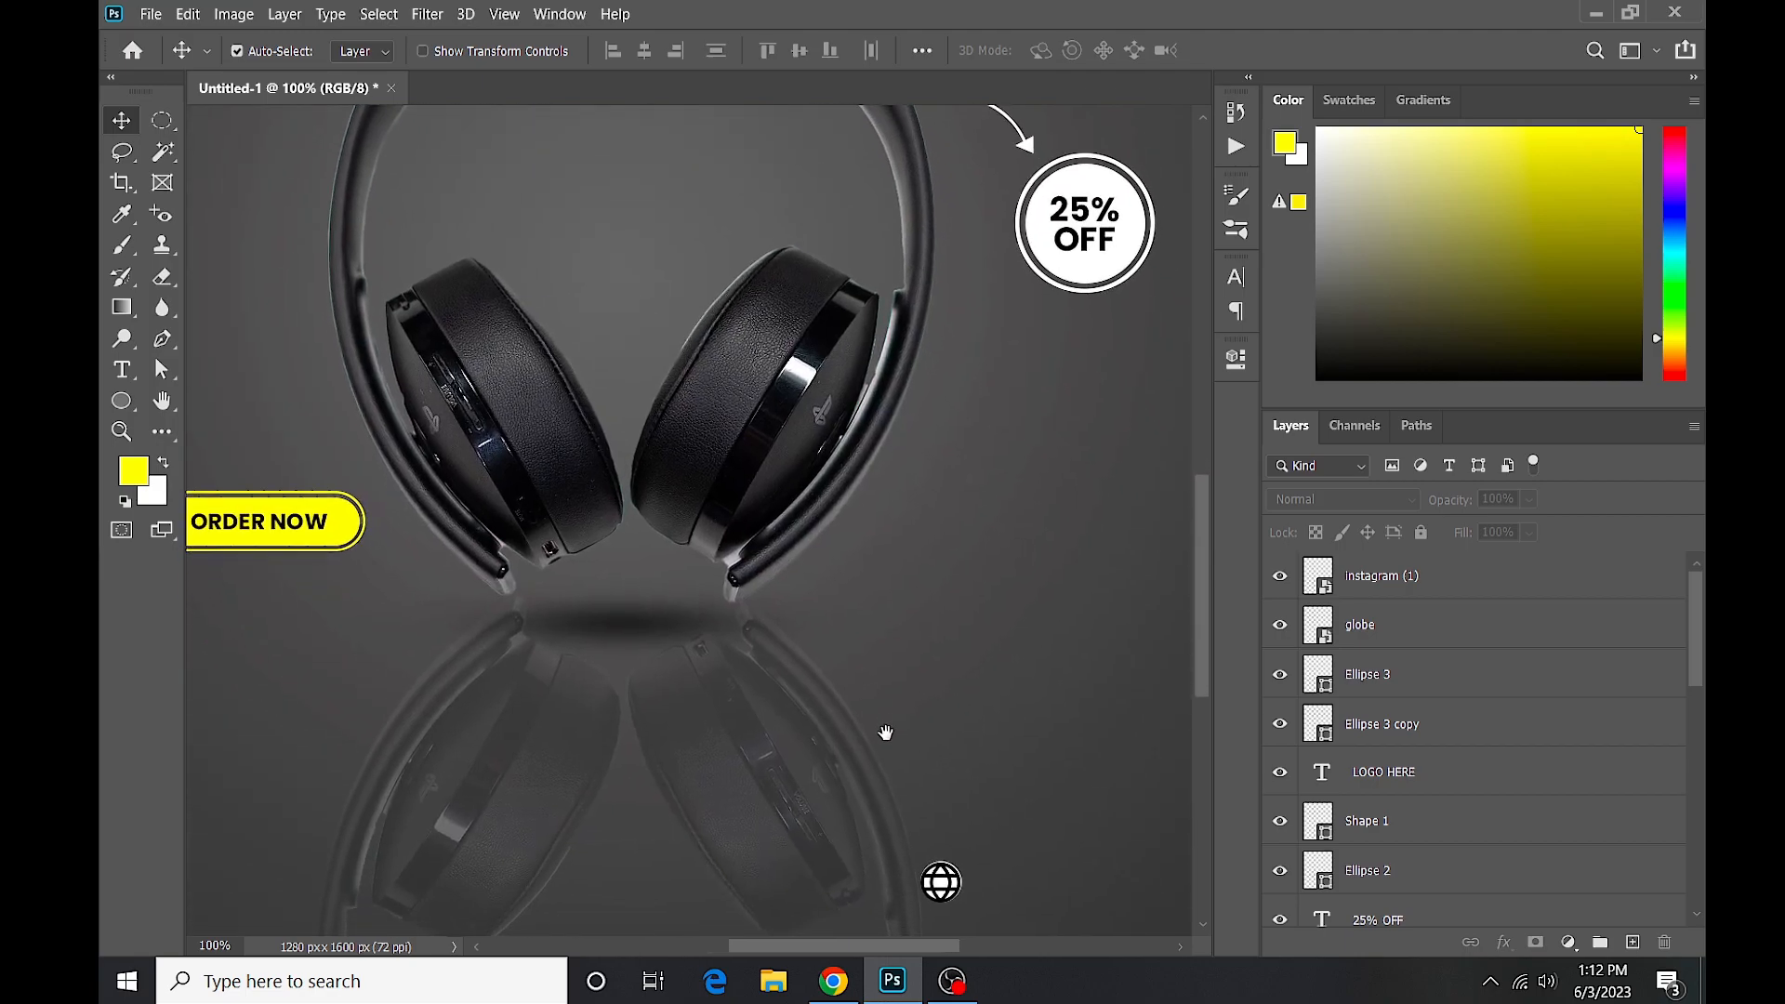
scroll(834, 713, "up", 3)
left_click(817, 769)
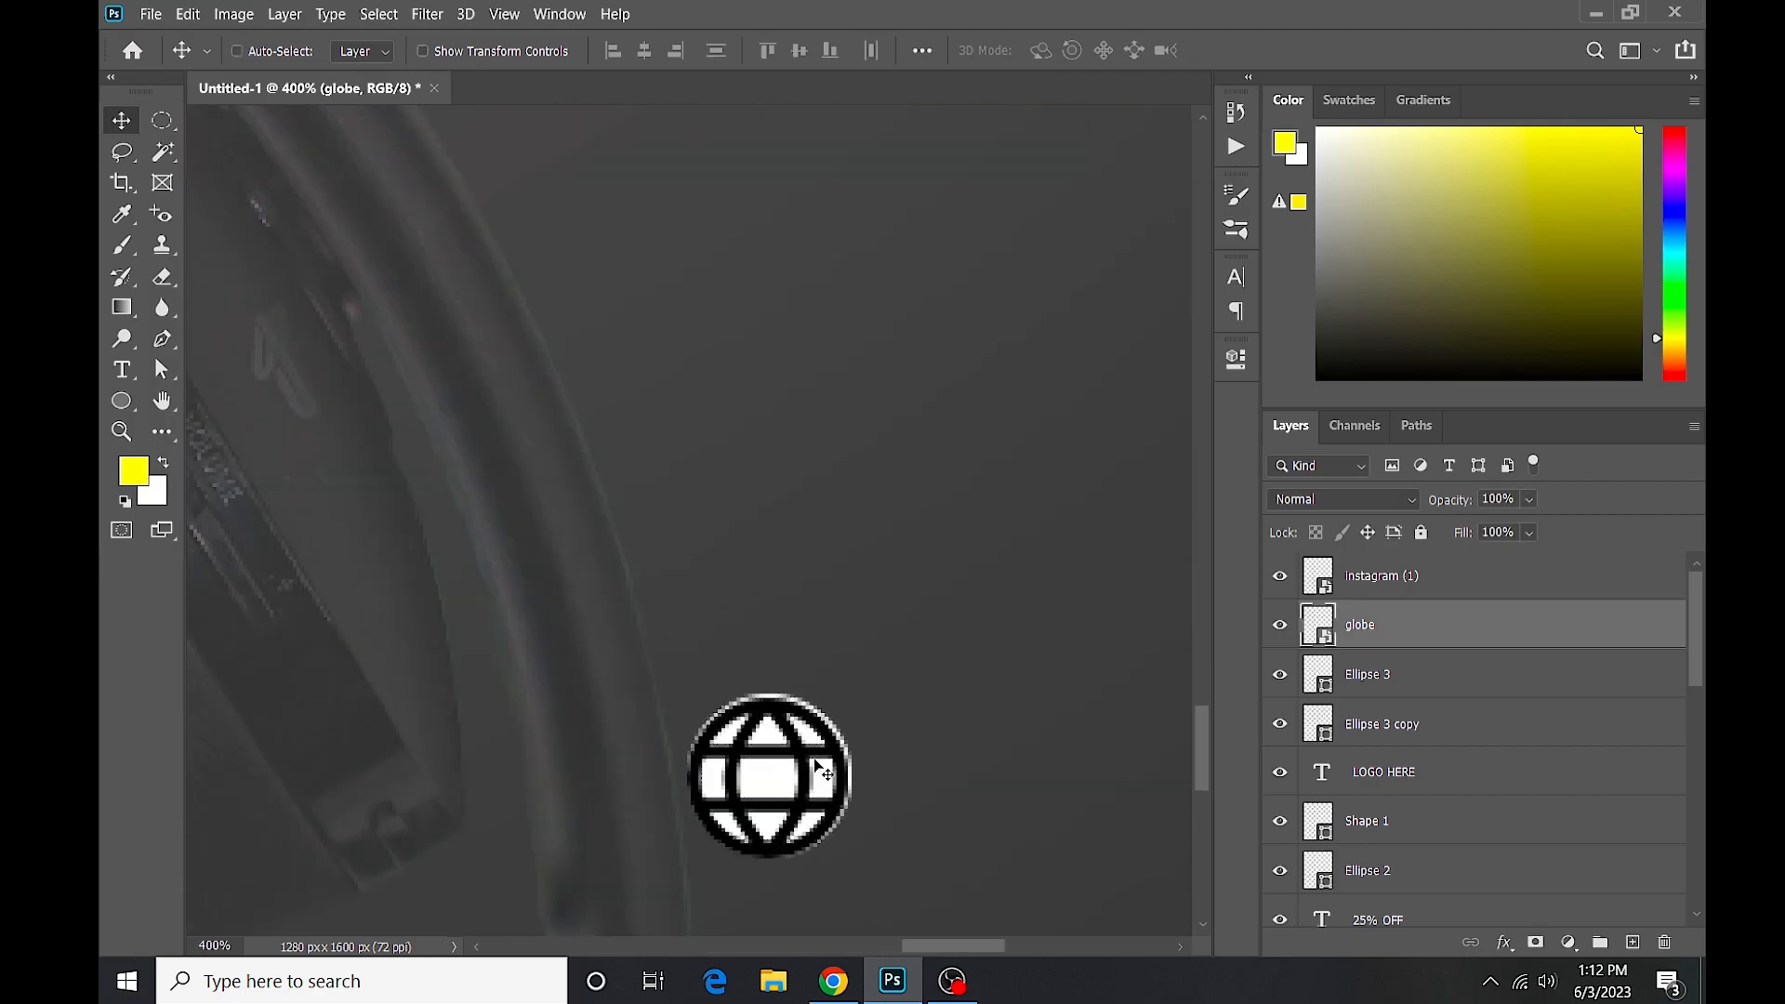
key("ctrl+t")
left_click_drag(846, 856, 819, 831)
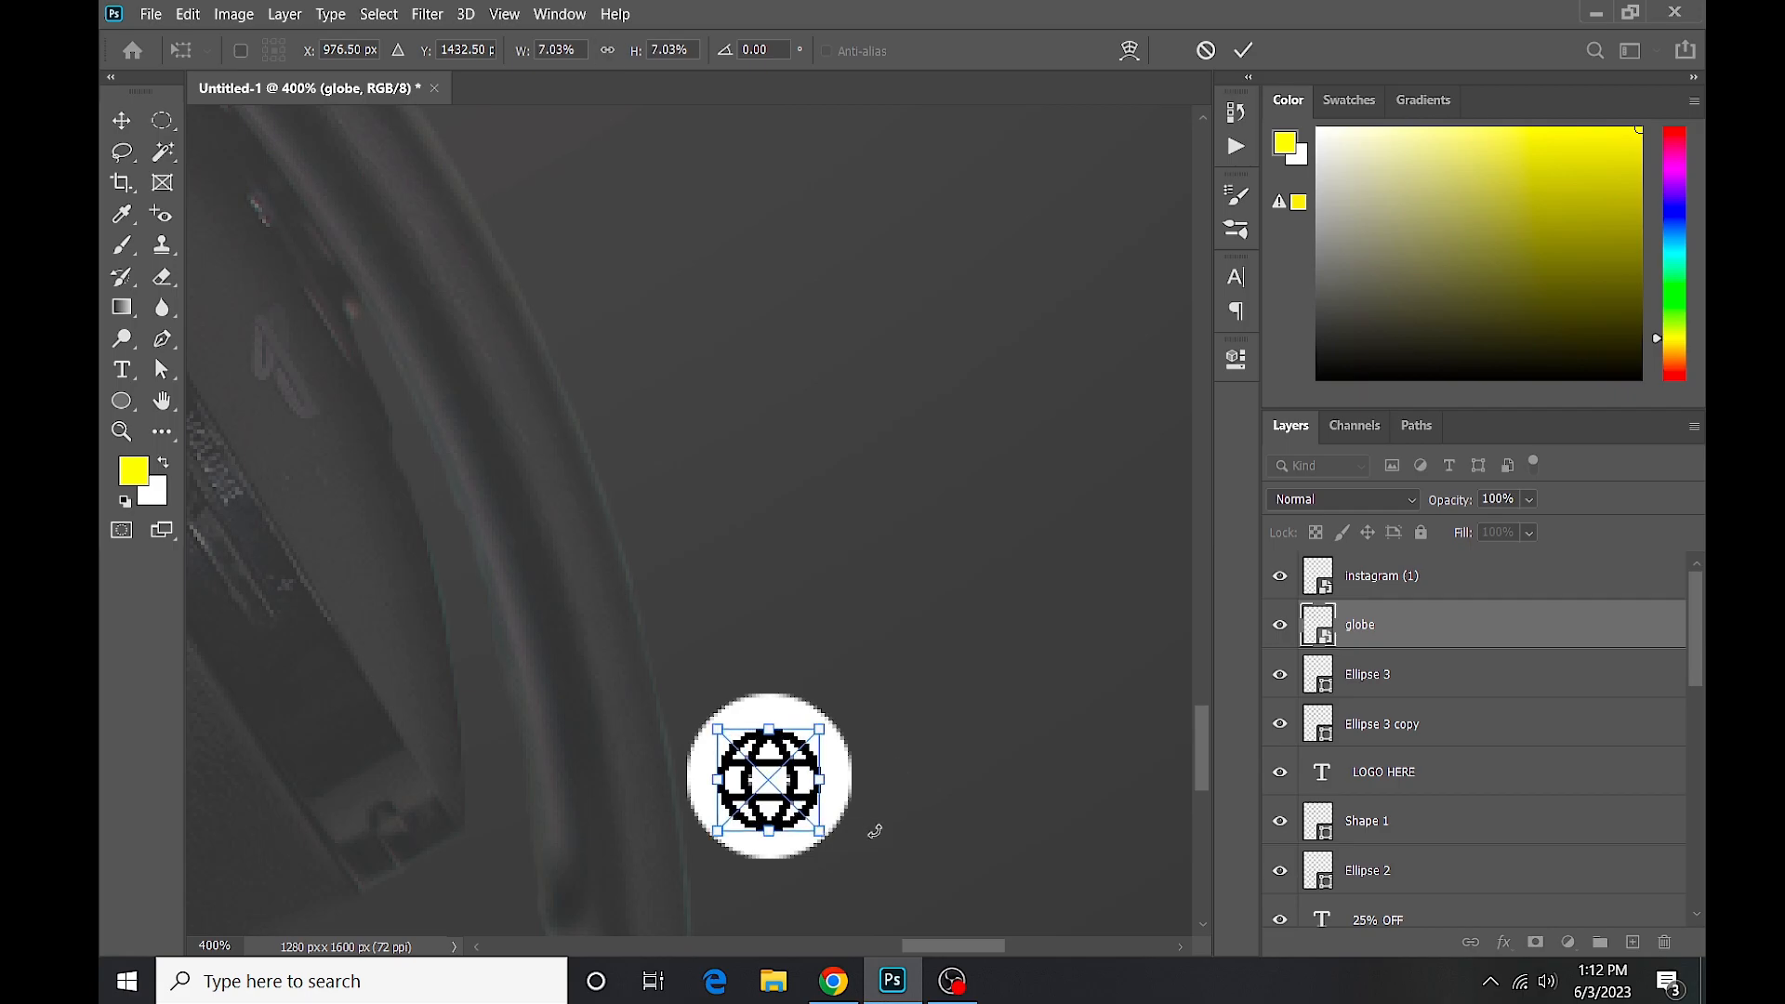
left_click(1242, 57)
left_click(977, 458, "ctrl")
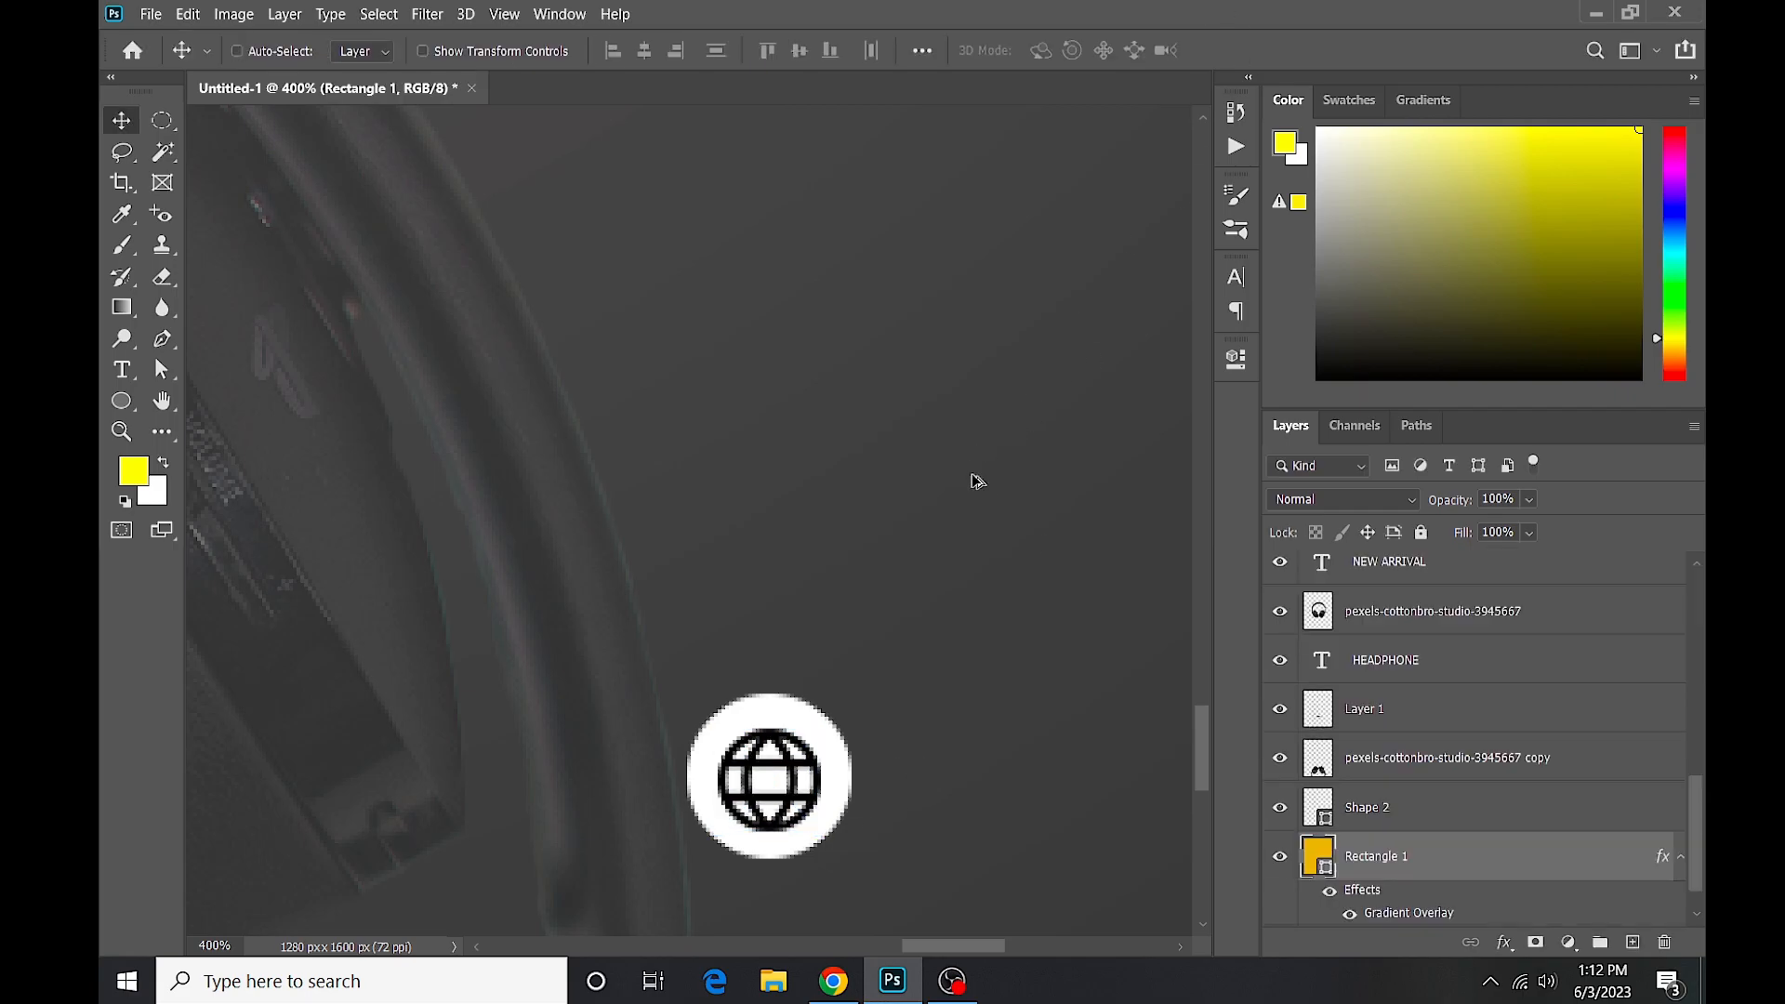
Group the globe icon with its white circle.
scroll(980, 483, "down", 6)
scroll(685, 821, "up", 2)
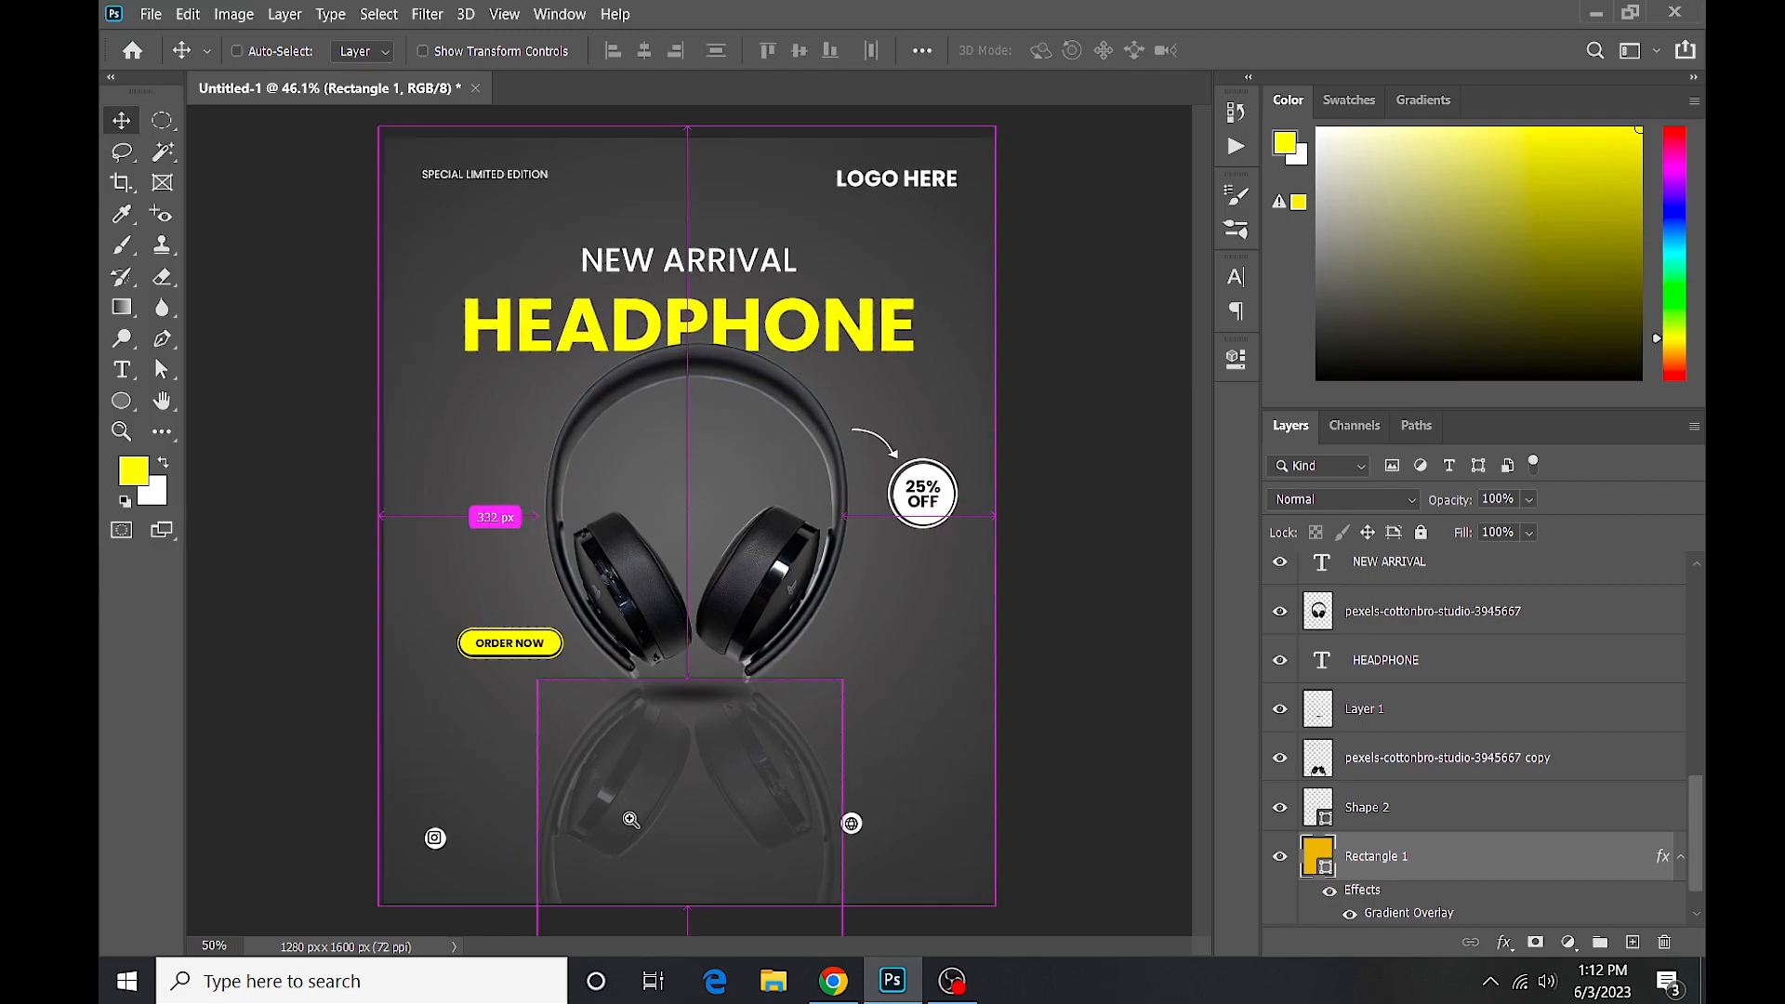
scroll(1405, 726, "up", 6)
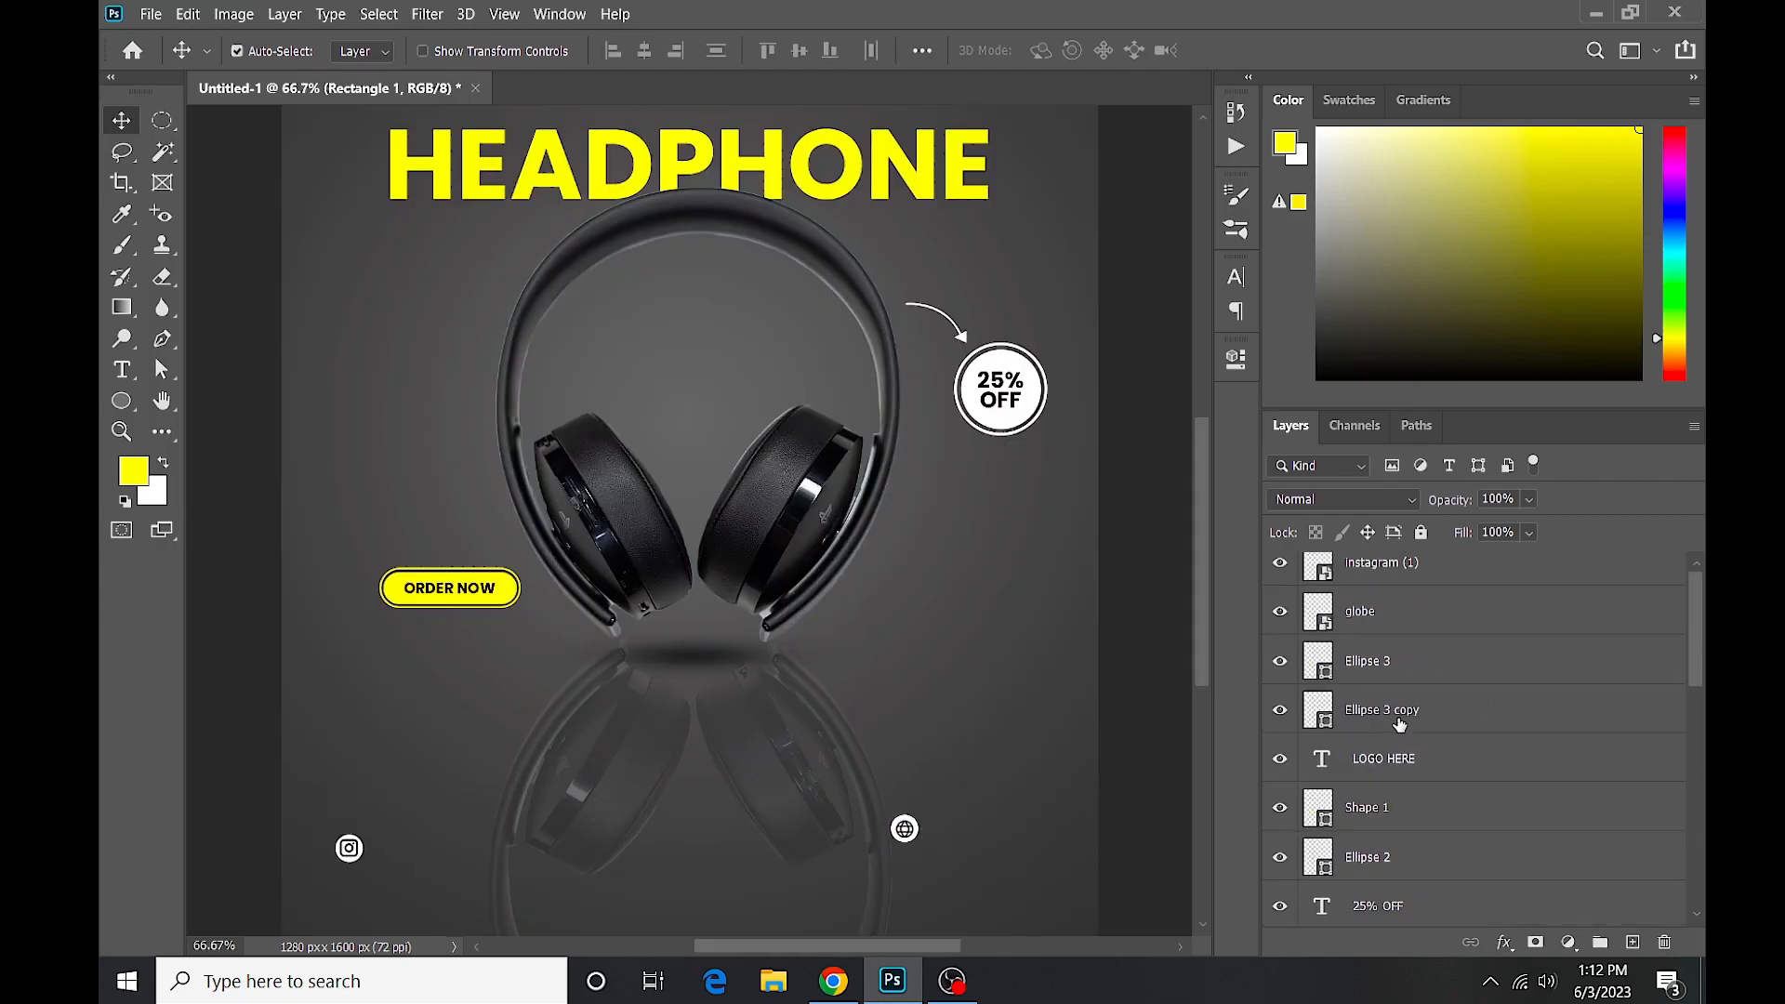
left_click(1409, 628)
left_click(1414, 674, "shift")
key("ctrl+g")
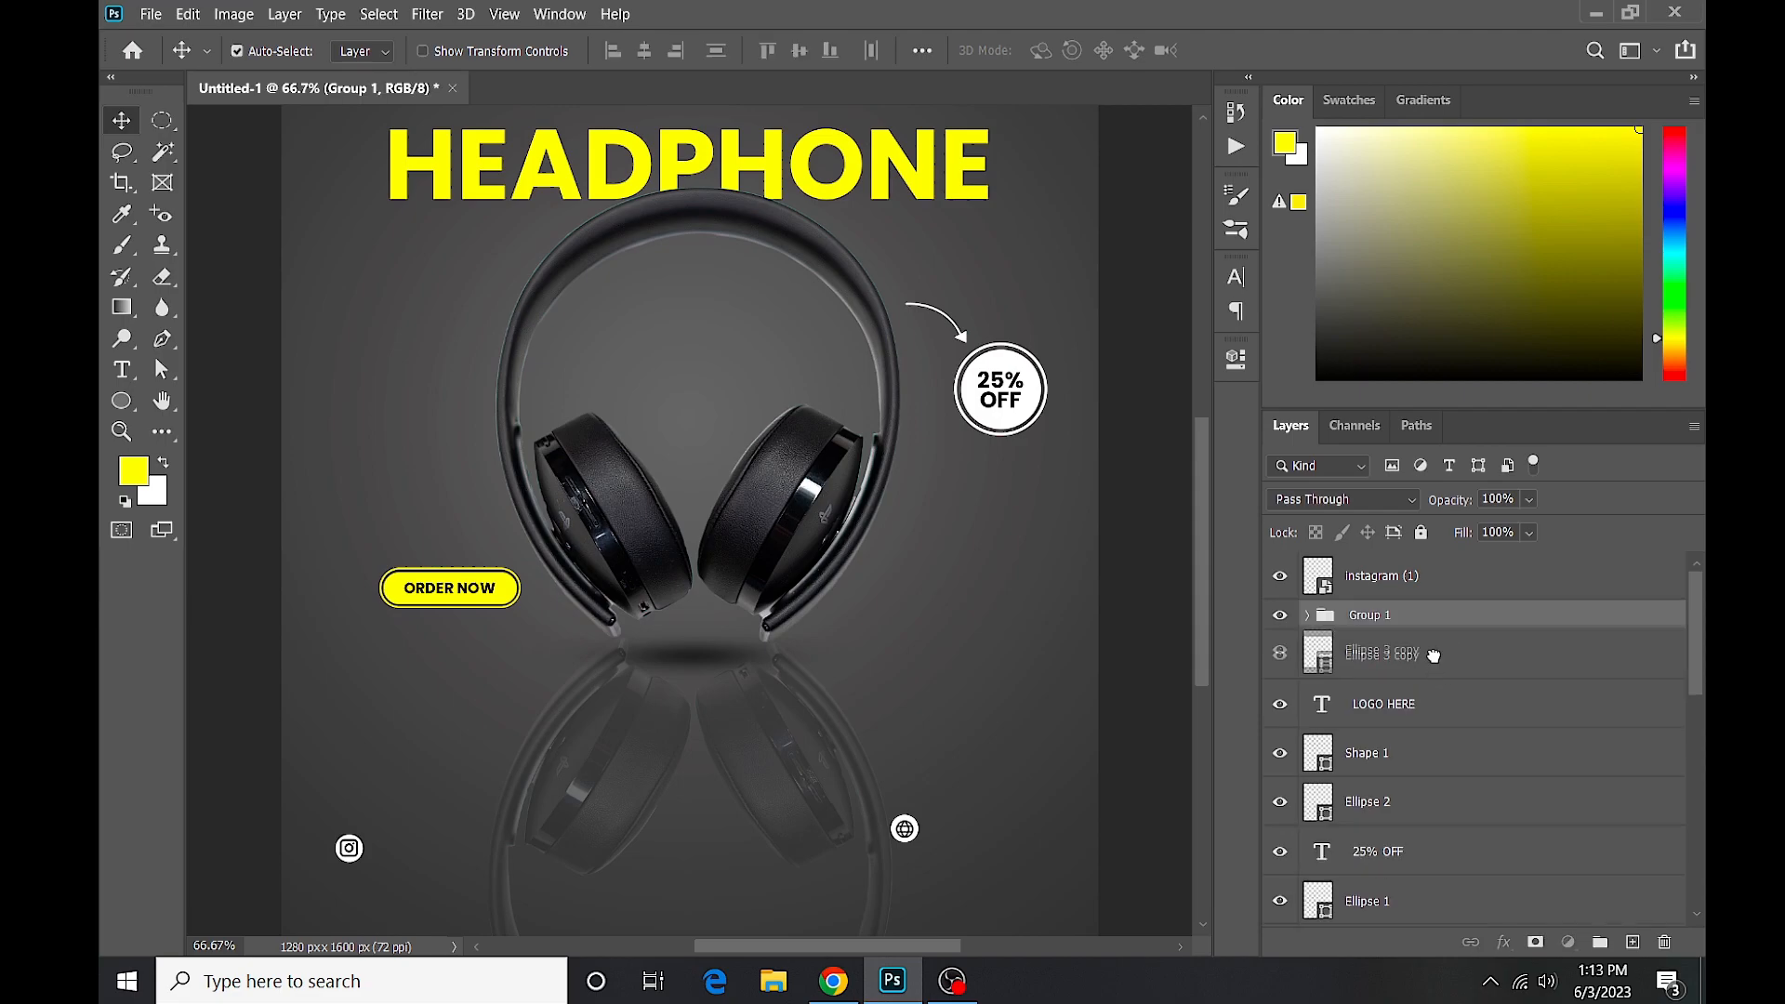
Move the remaining circle layer directly below the Instagram layer and group it with the Instagram icon.
left_click_drag(1437, 666, 1426, 603)
left_click(1433, 579, "shift")
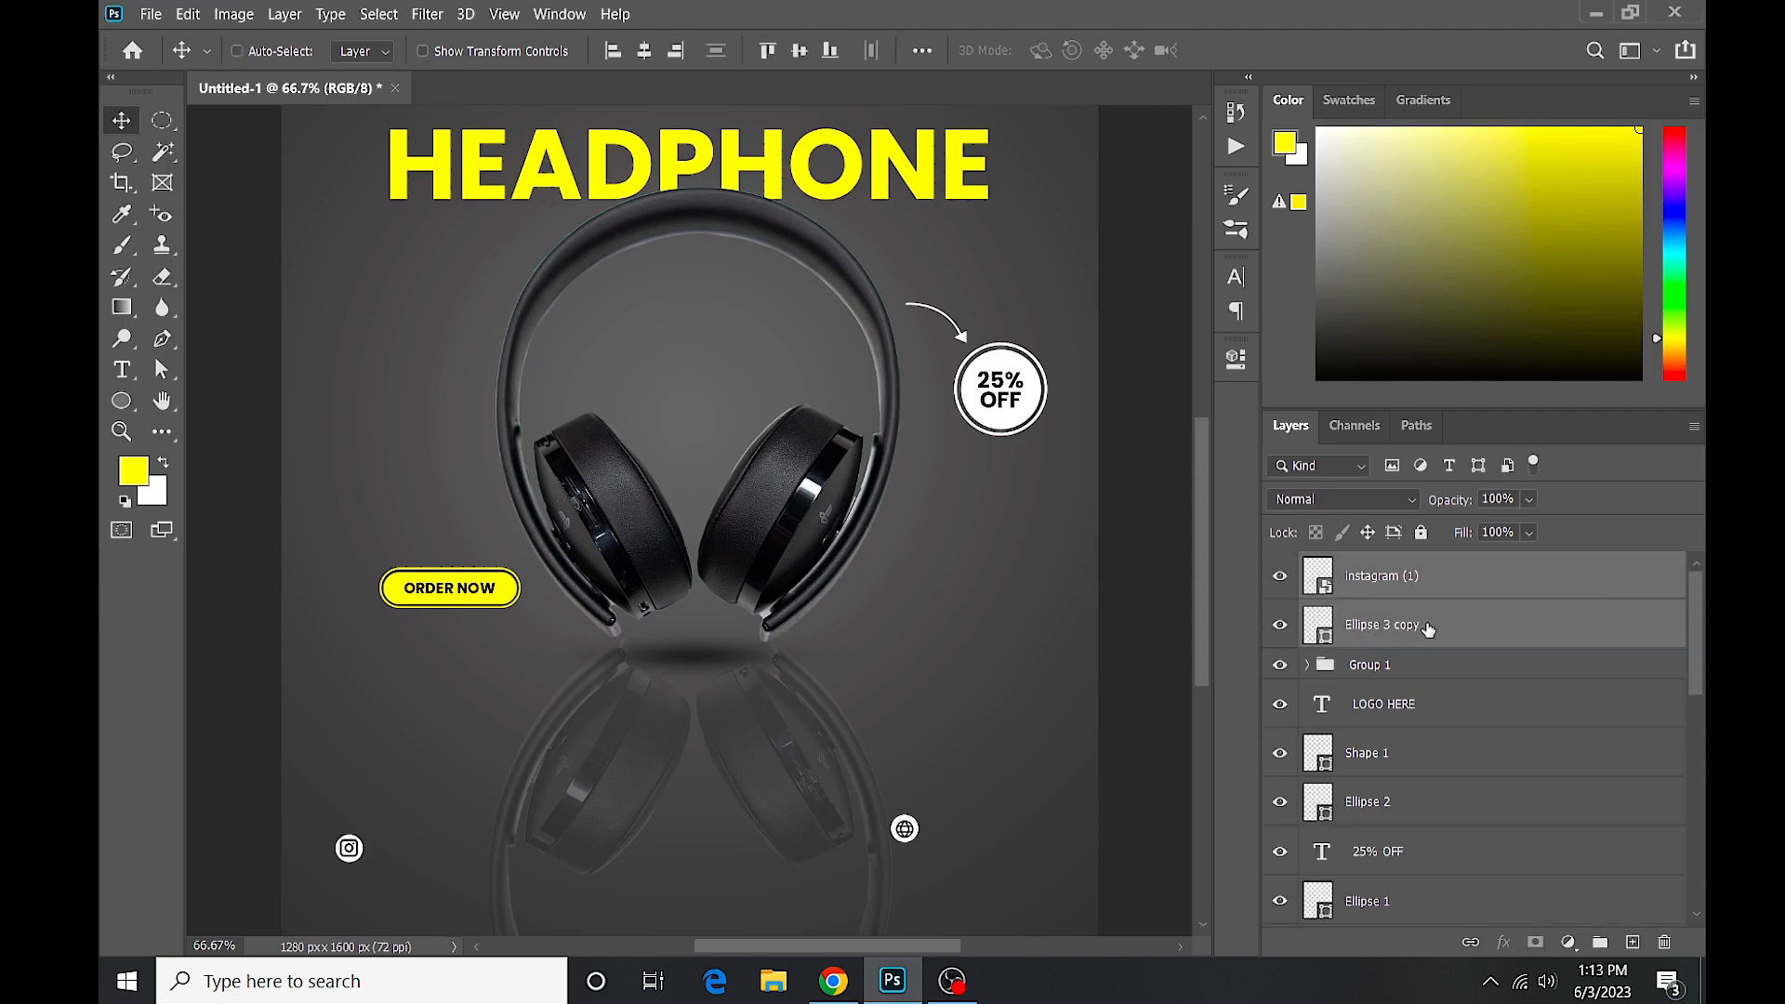
key("ctrl+g")
Align the Instagram and globe groups on their vertical centers.
left_click(1441, 600, "shift")
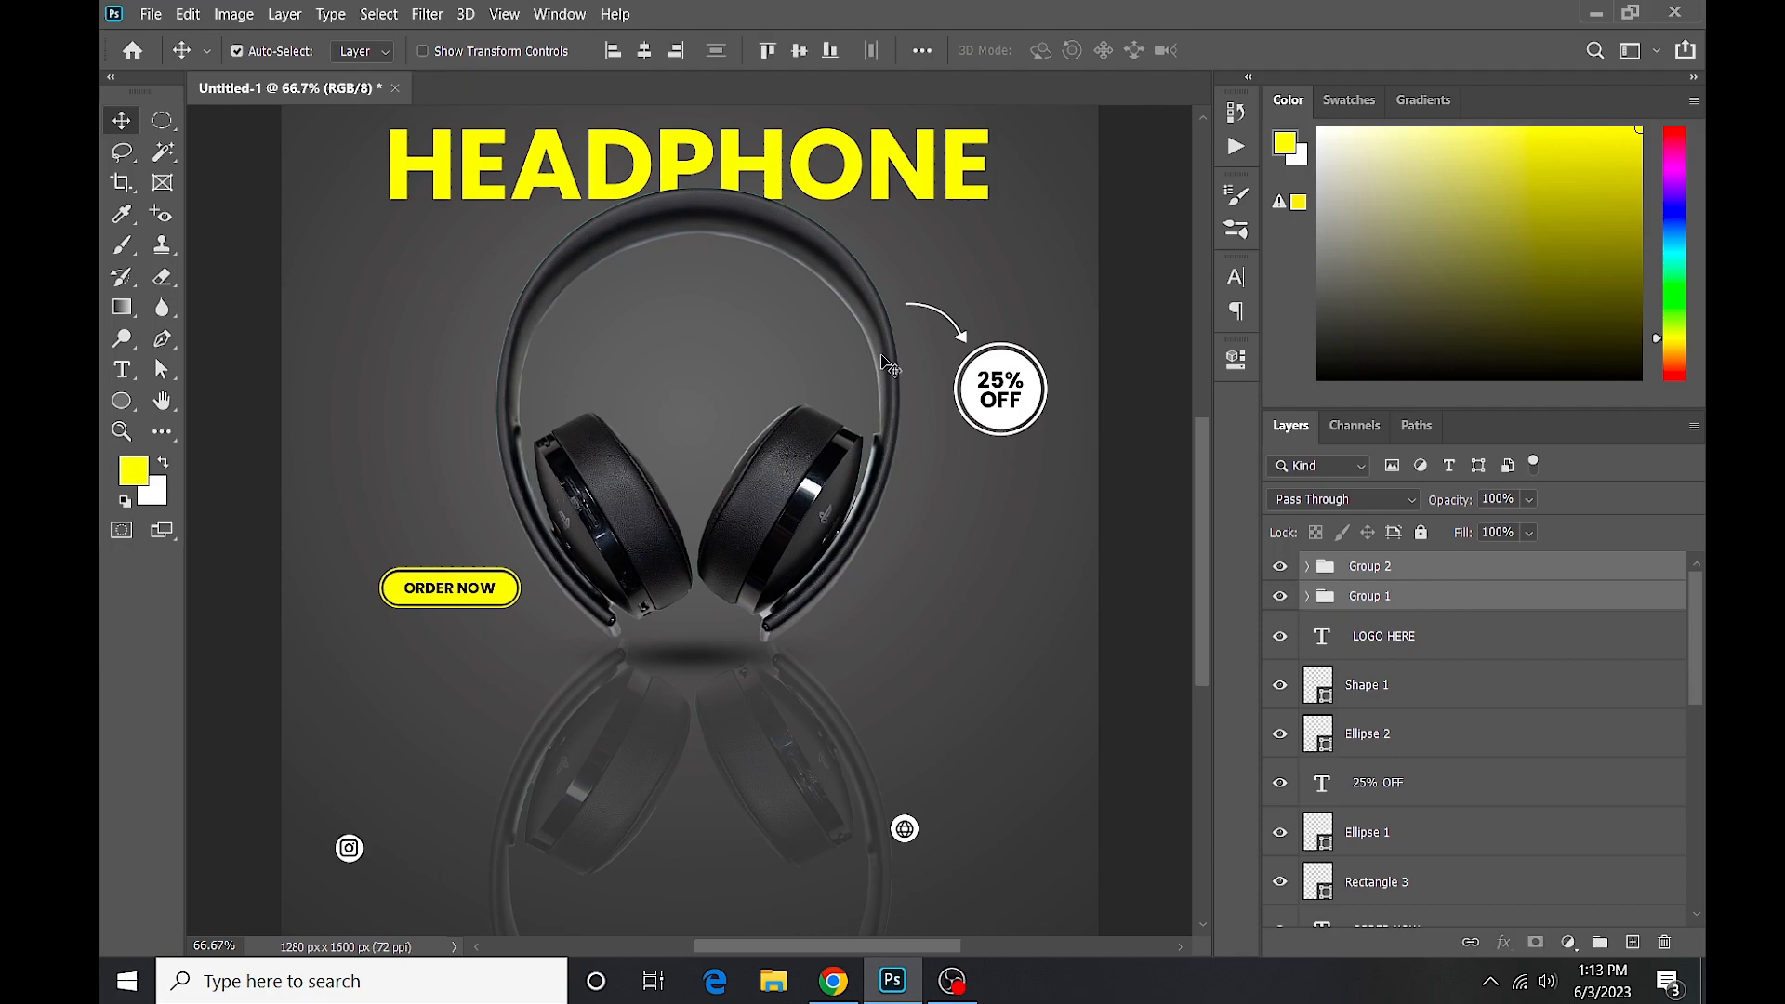
key("ctrl+z")
left_click(802, 54)
left_click(1119, 797)
scroll(1086, 771, "down", 1)
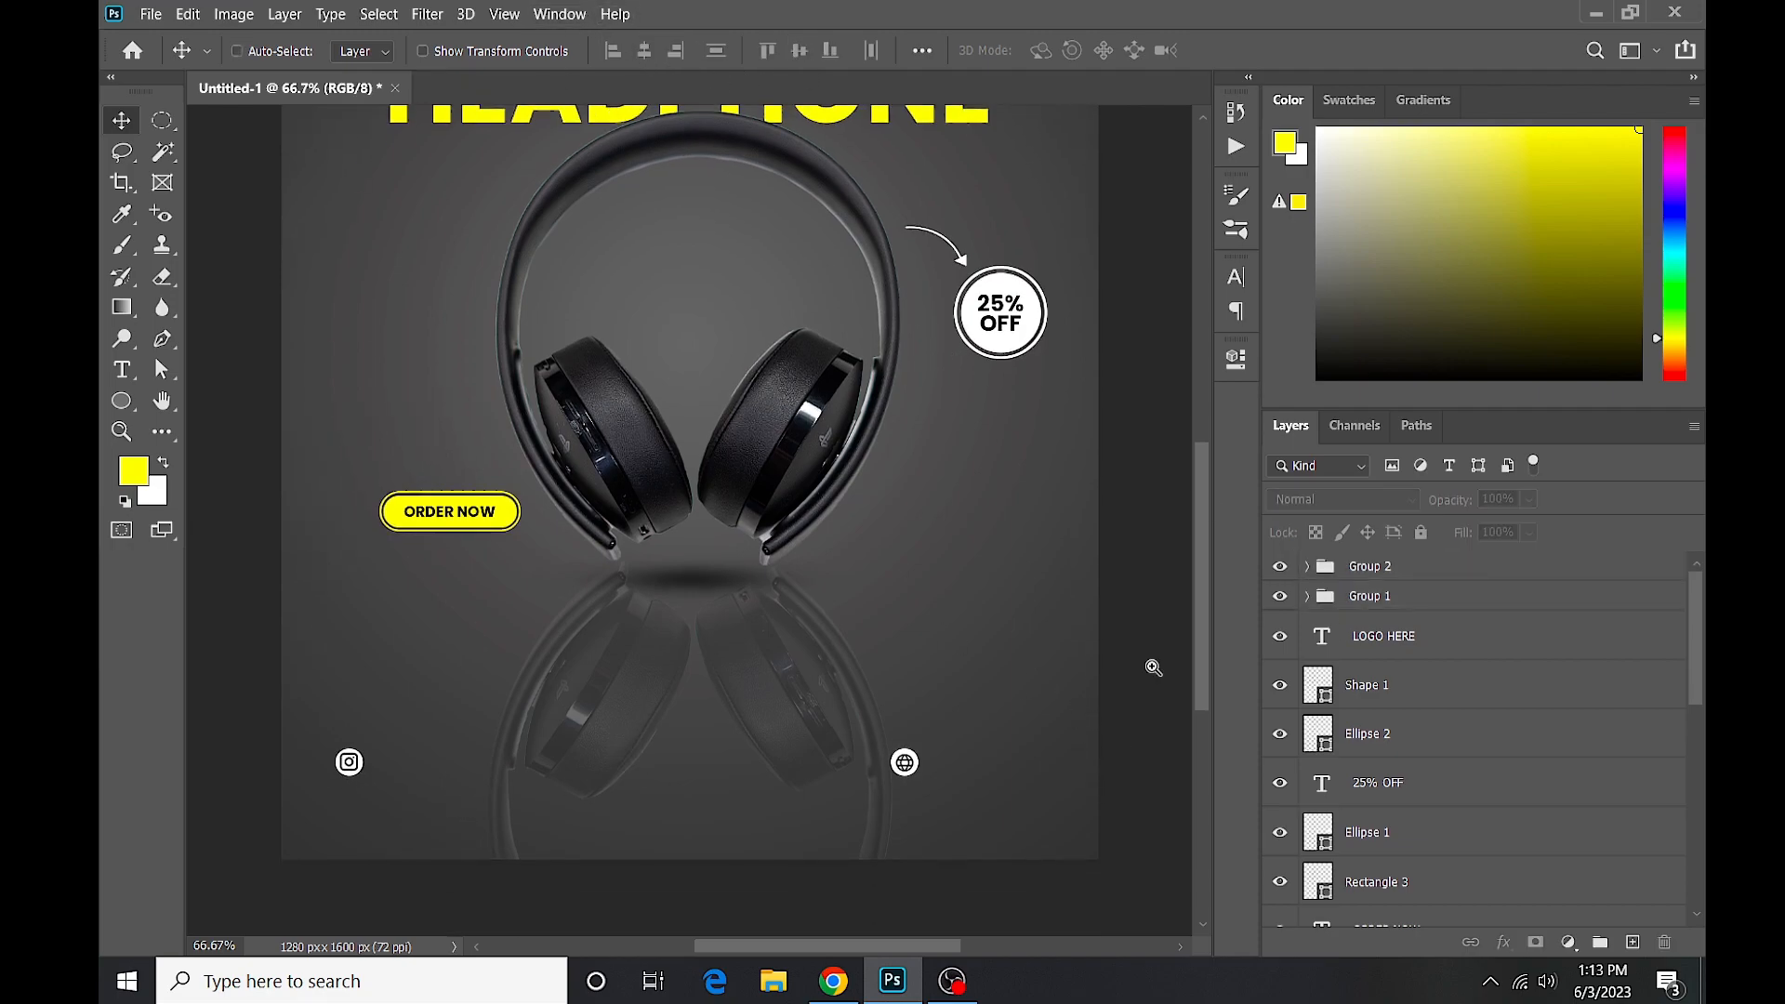
Move the Instagram group down near the poster's lower edge, to X 103.50 px, Y 1500.50 px.
left_click(1427, 568)
key("ctrl+t")
scroll(356, 758, "up", 2)
left_click_drag(356, 758, 351, 856)
scroll(398, 825, "down", 3)
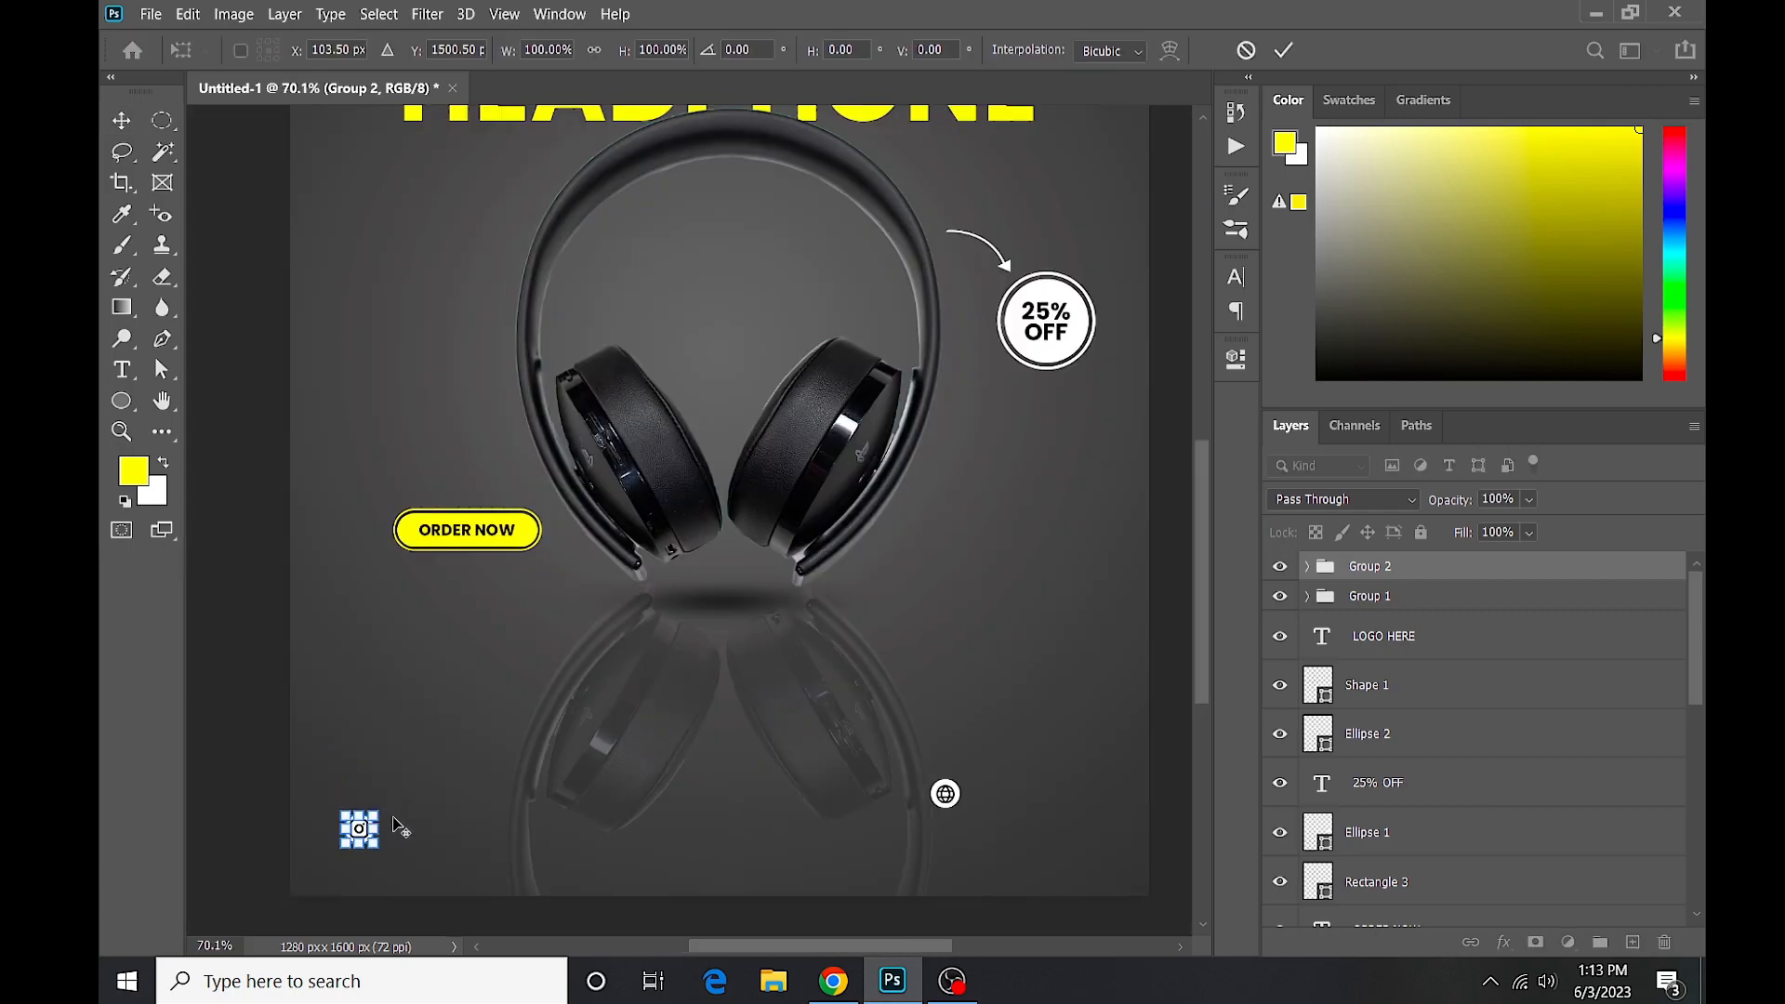
Show the rulers and place a vertical guide at the left edge of the SPECIAL LIMITED EDITION text.
scroll(398, 826, "down", 1)
key("ctrl+r")
left_click_drag(200, 498, 417, 497)
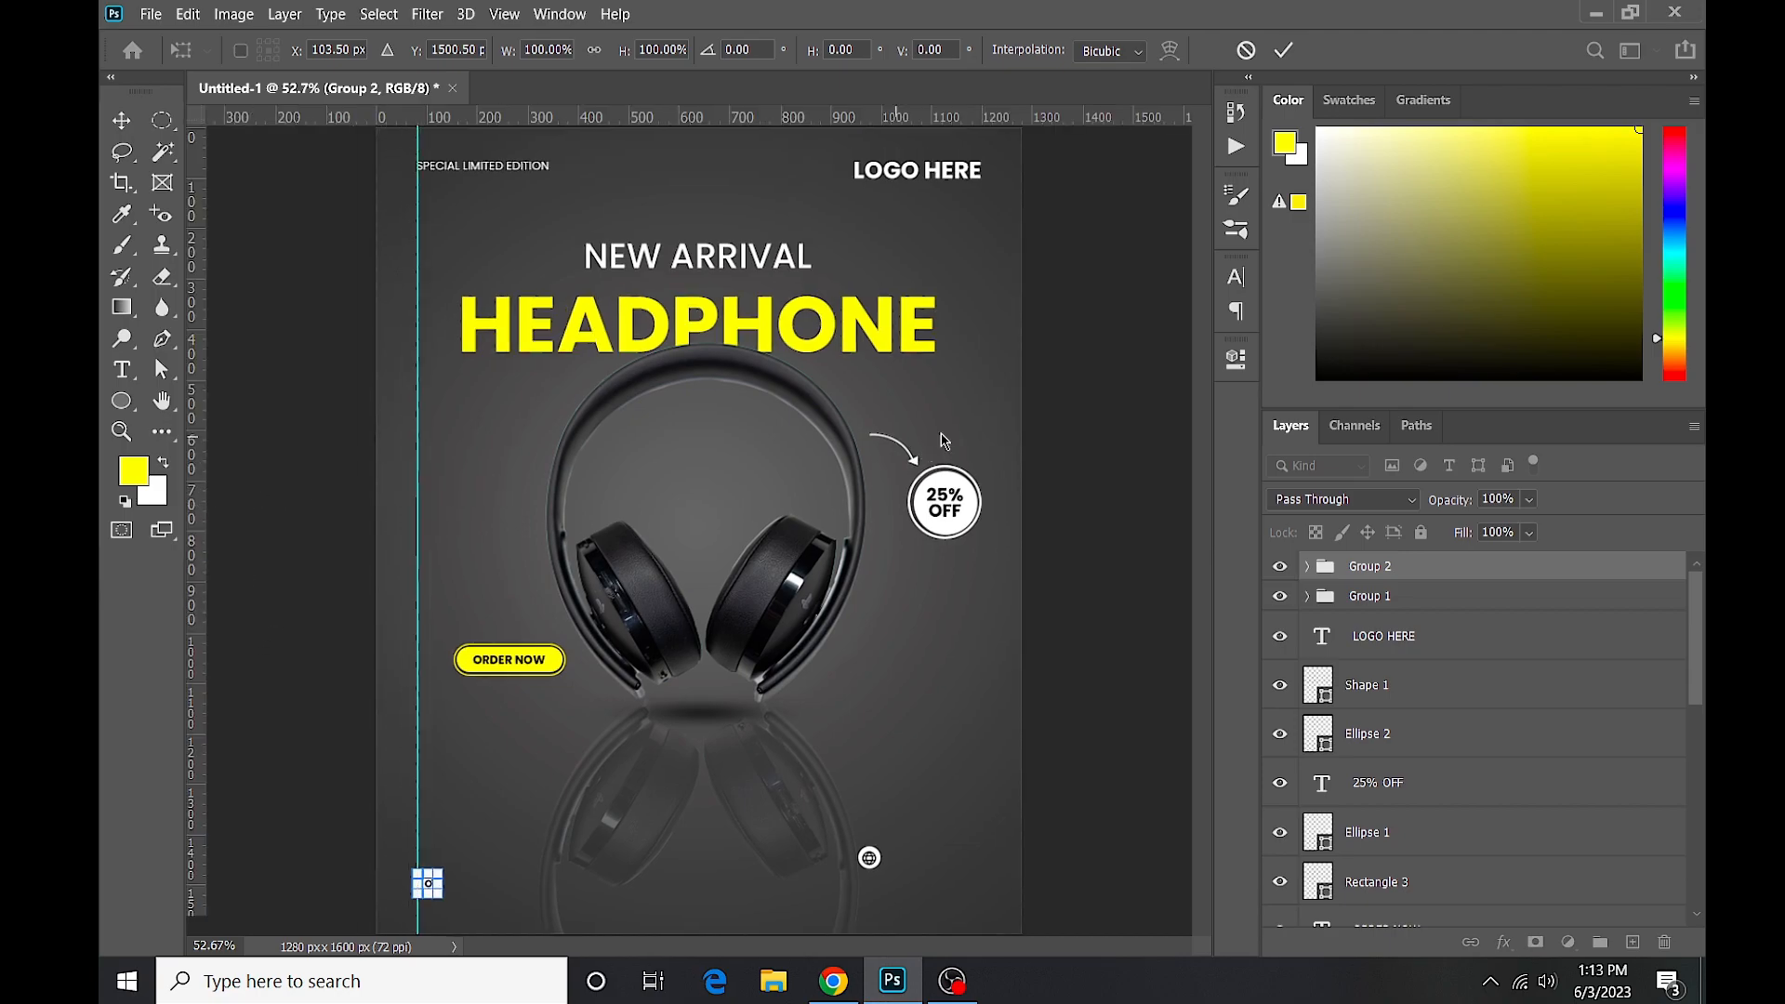
Place a horizontal guide along the top of the header texts and a vertical guide at the right edge of LOGO HERE.
left_click_drag(1018, 122, 1005, 156)
left_click_drag(202, 389, 983, 479)
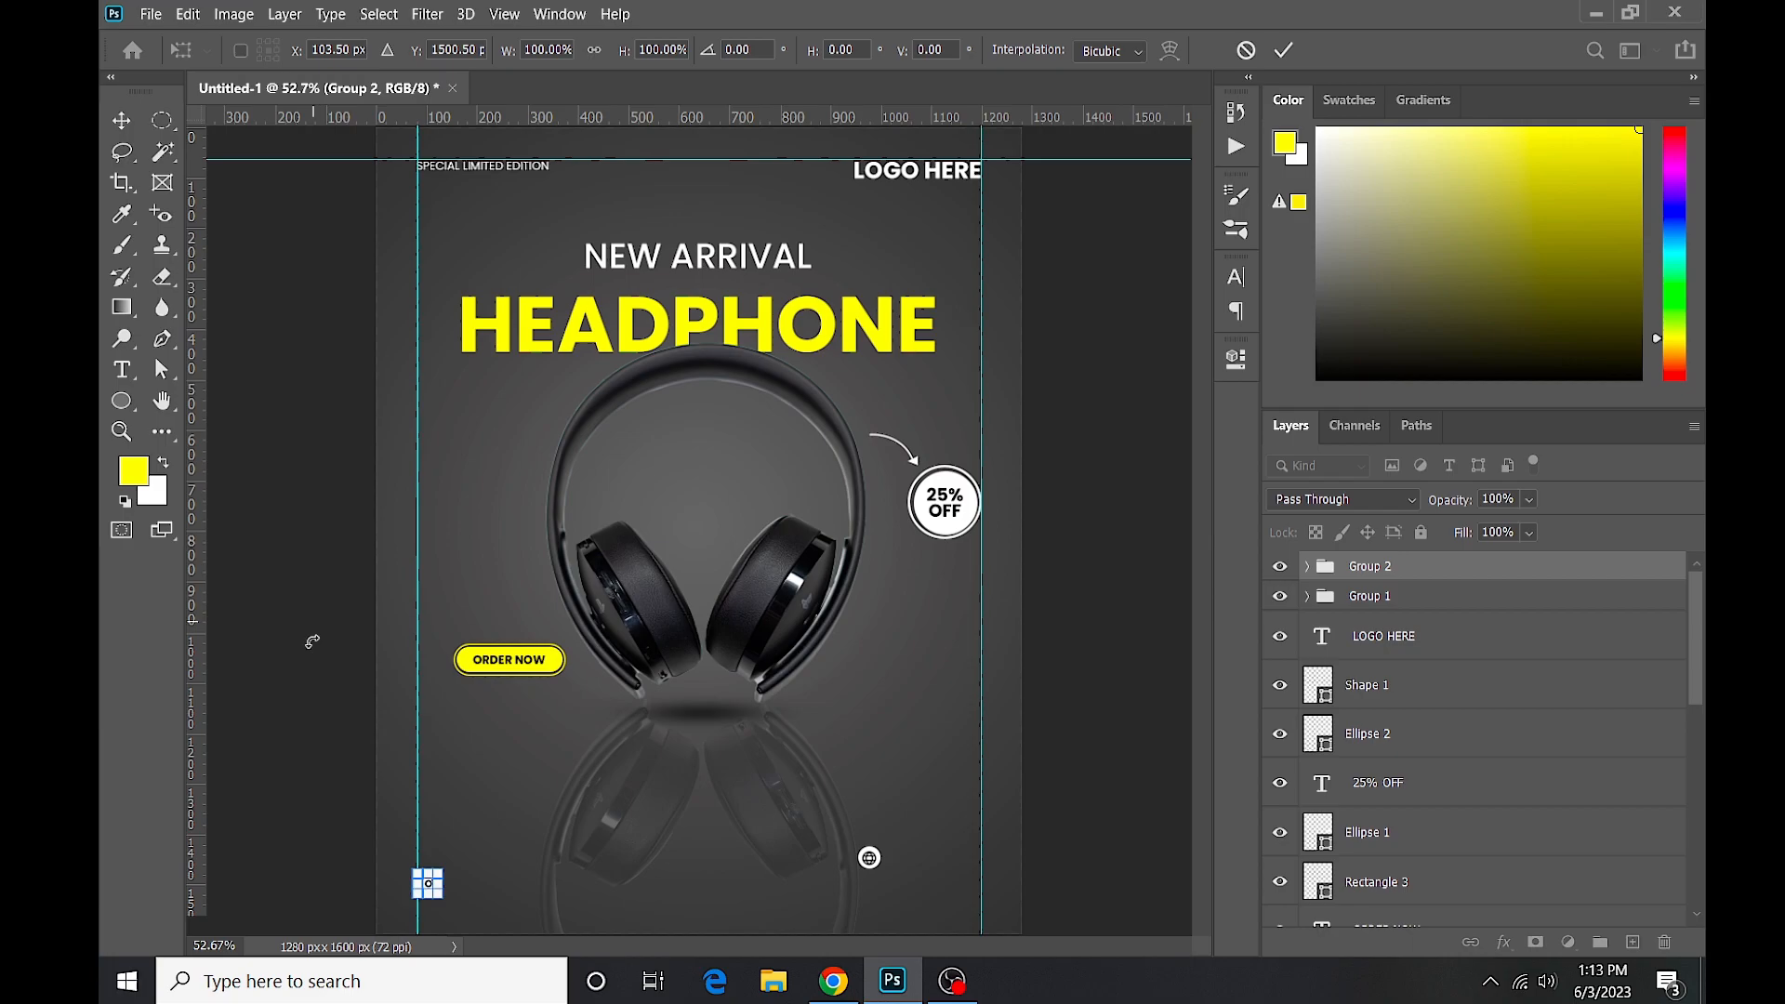
key("Return")
Add the text INSTAGRAM.COM near the Instagram icon at the poster's lower left.
left_click(408, 844, "ctrl")
left_click(327, 794, "ctrl")
left_click_drag(399, 848, 434, 556)
left_click(423, 655, "ctrl")
left_click(414, 646, "ctrl")
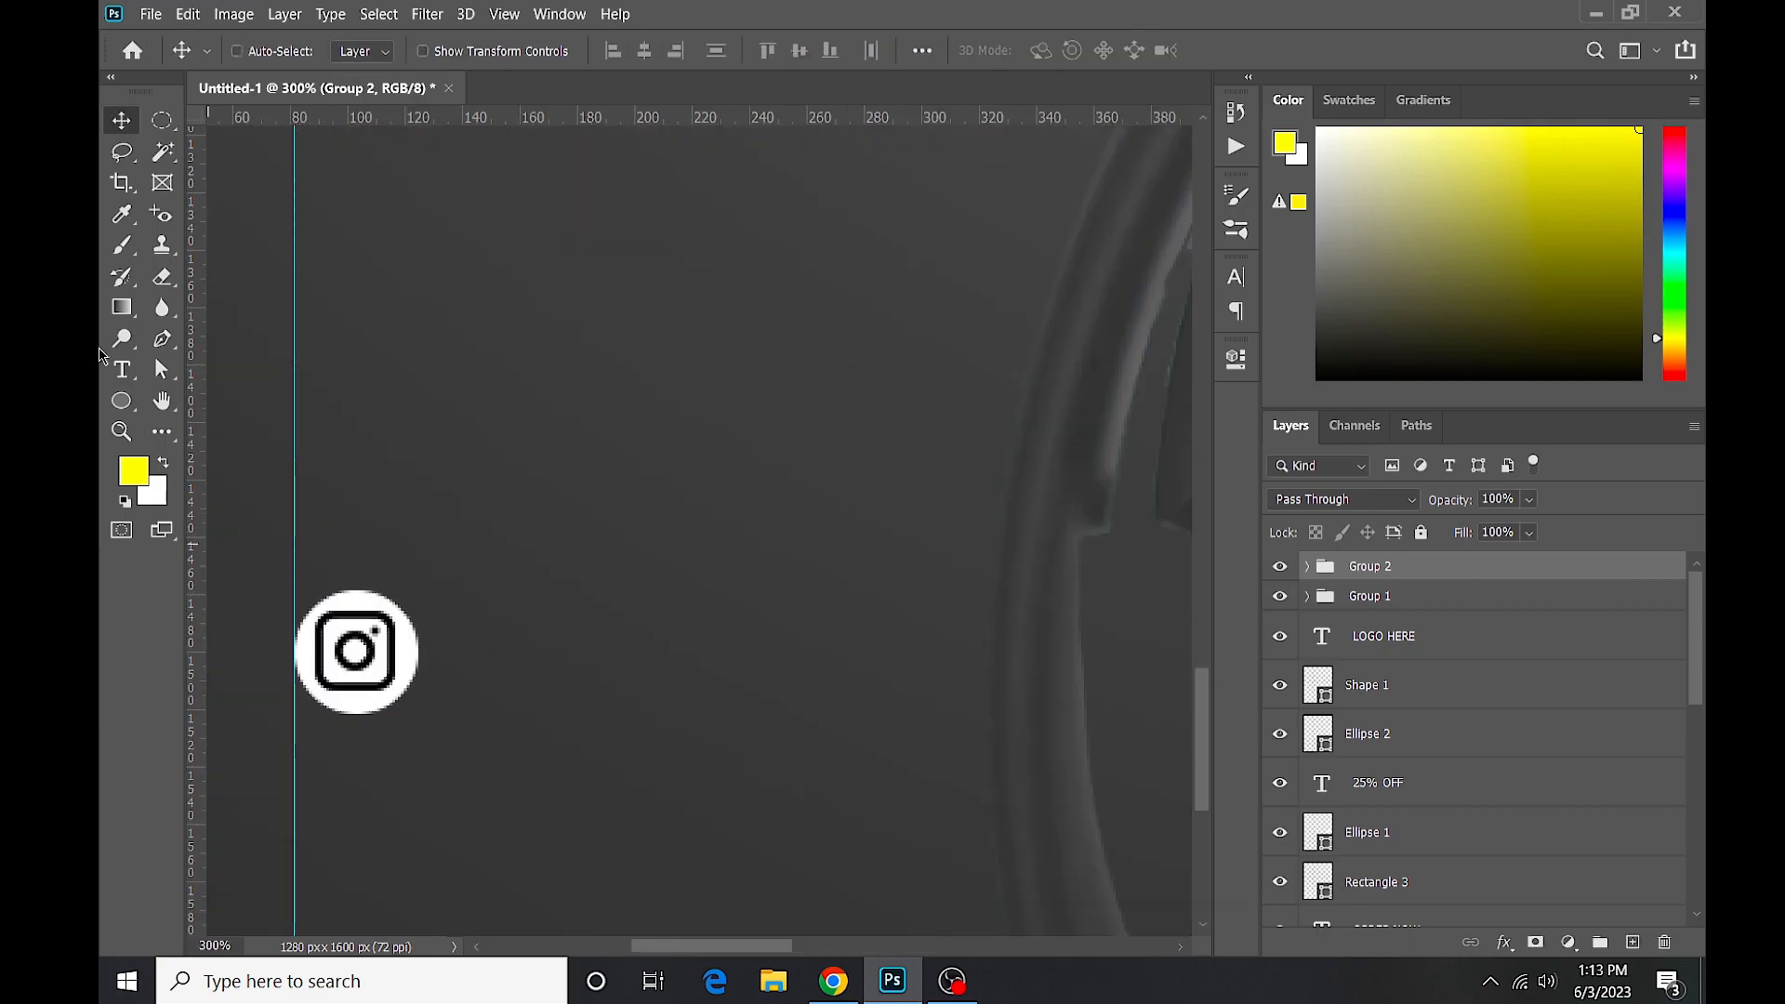
key("t")
left_click(603, 650)
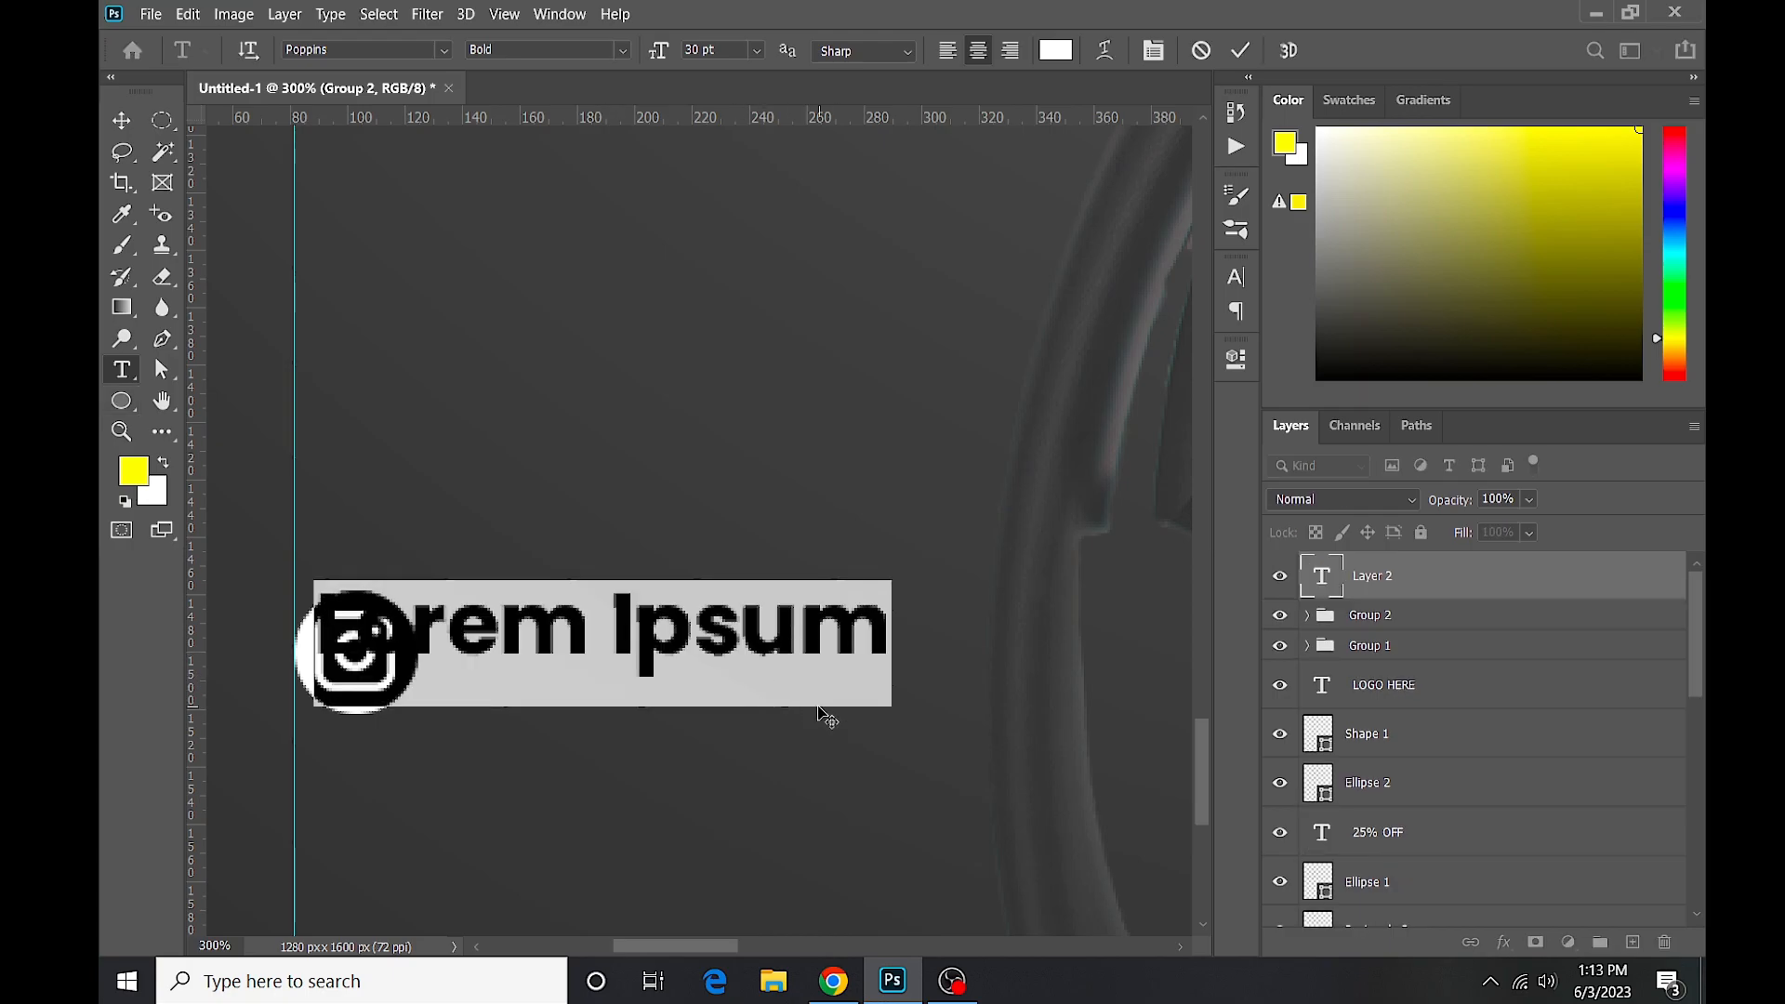
key("BackSpace")
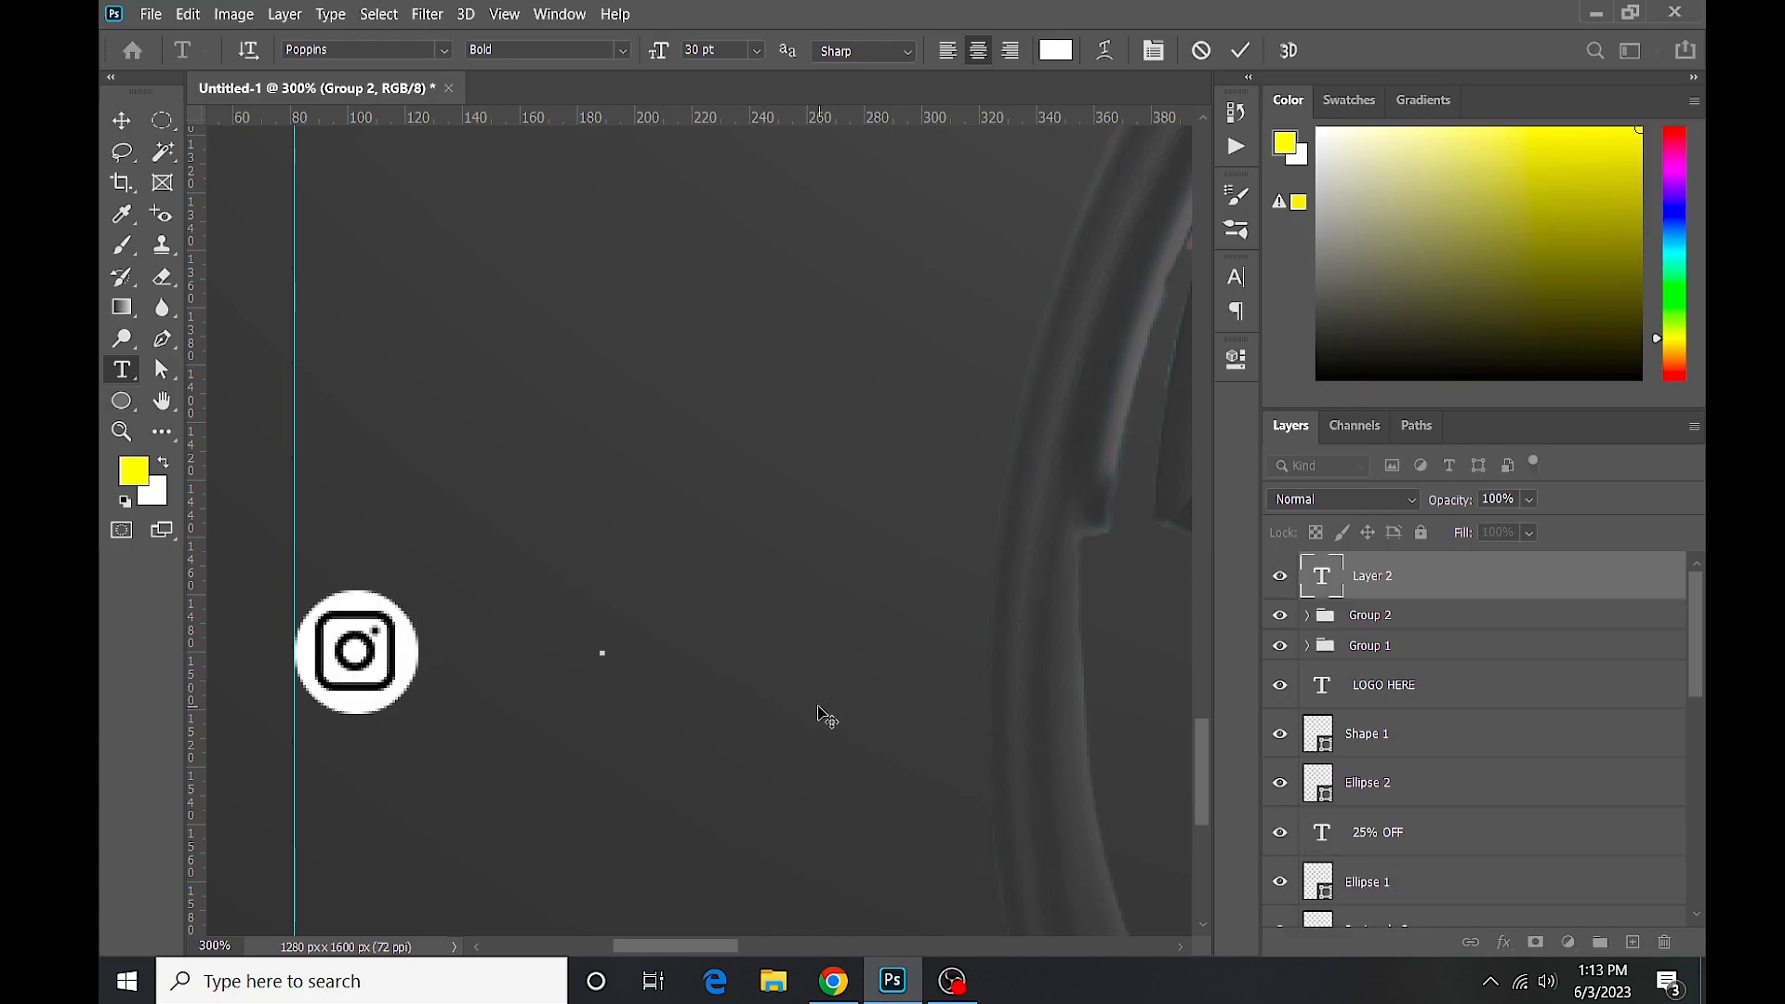
type("IN")
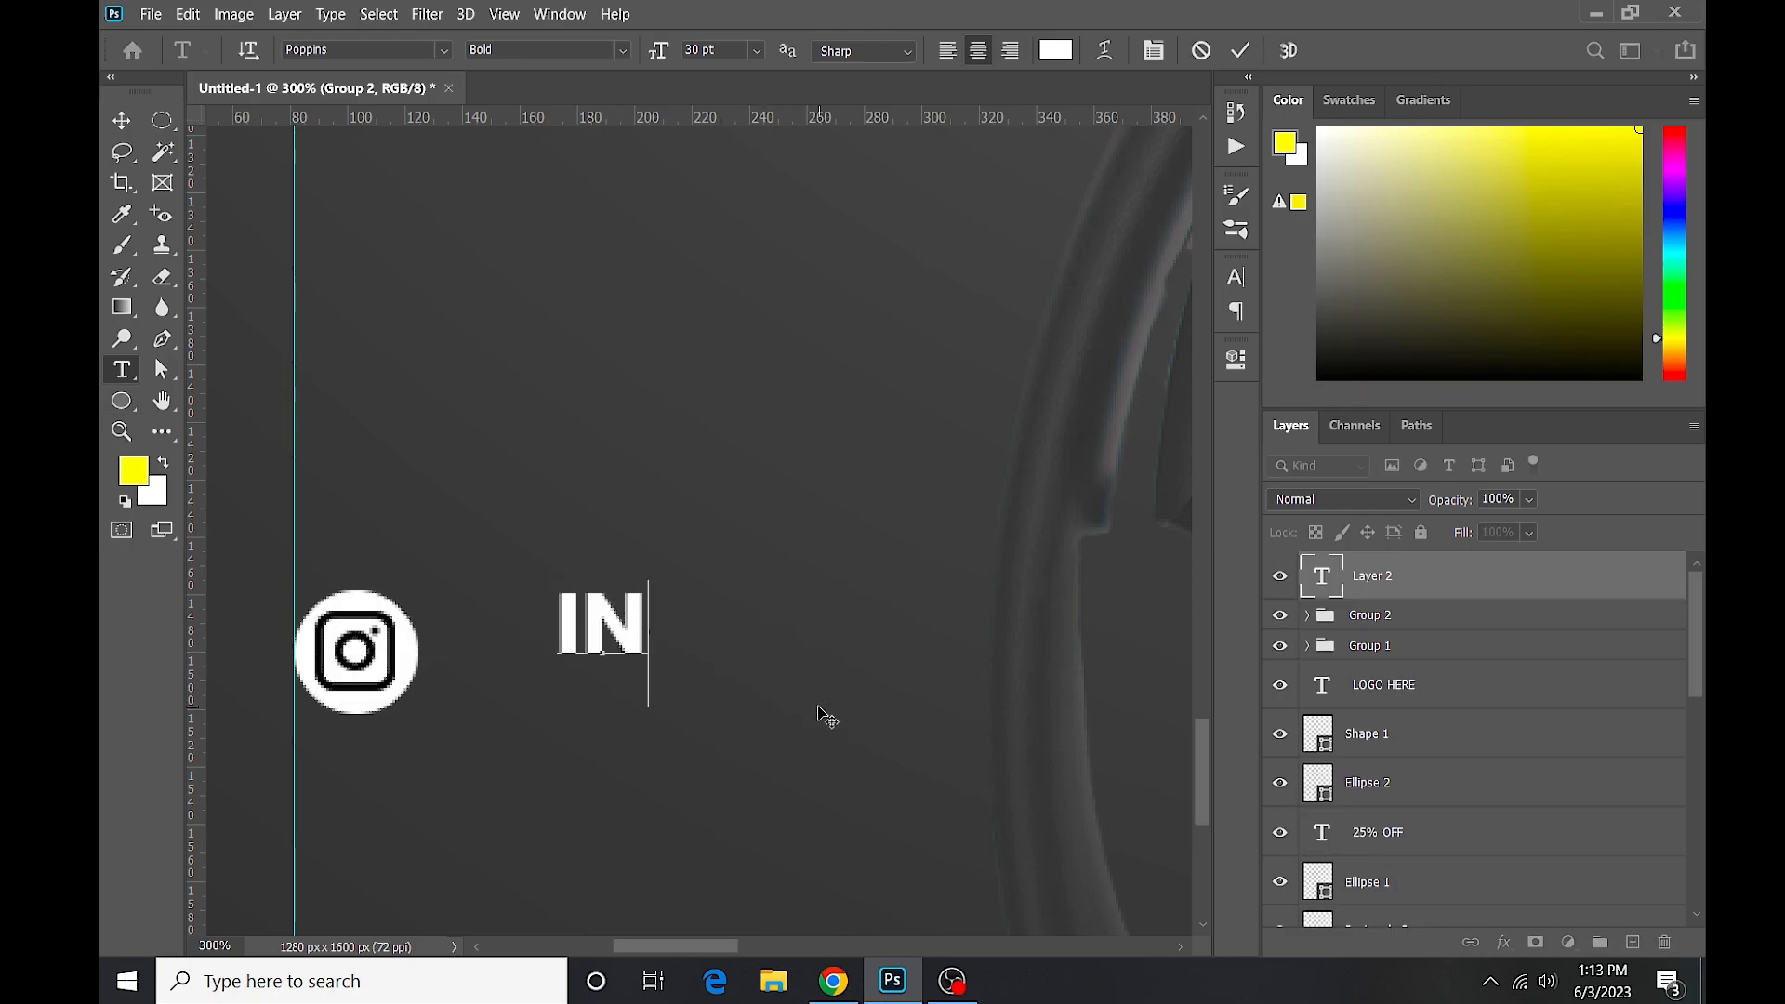
type("STAGRA")
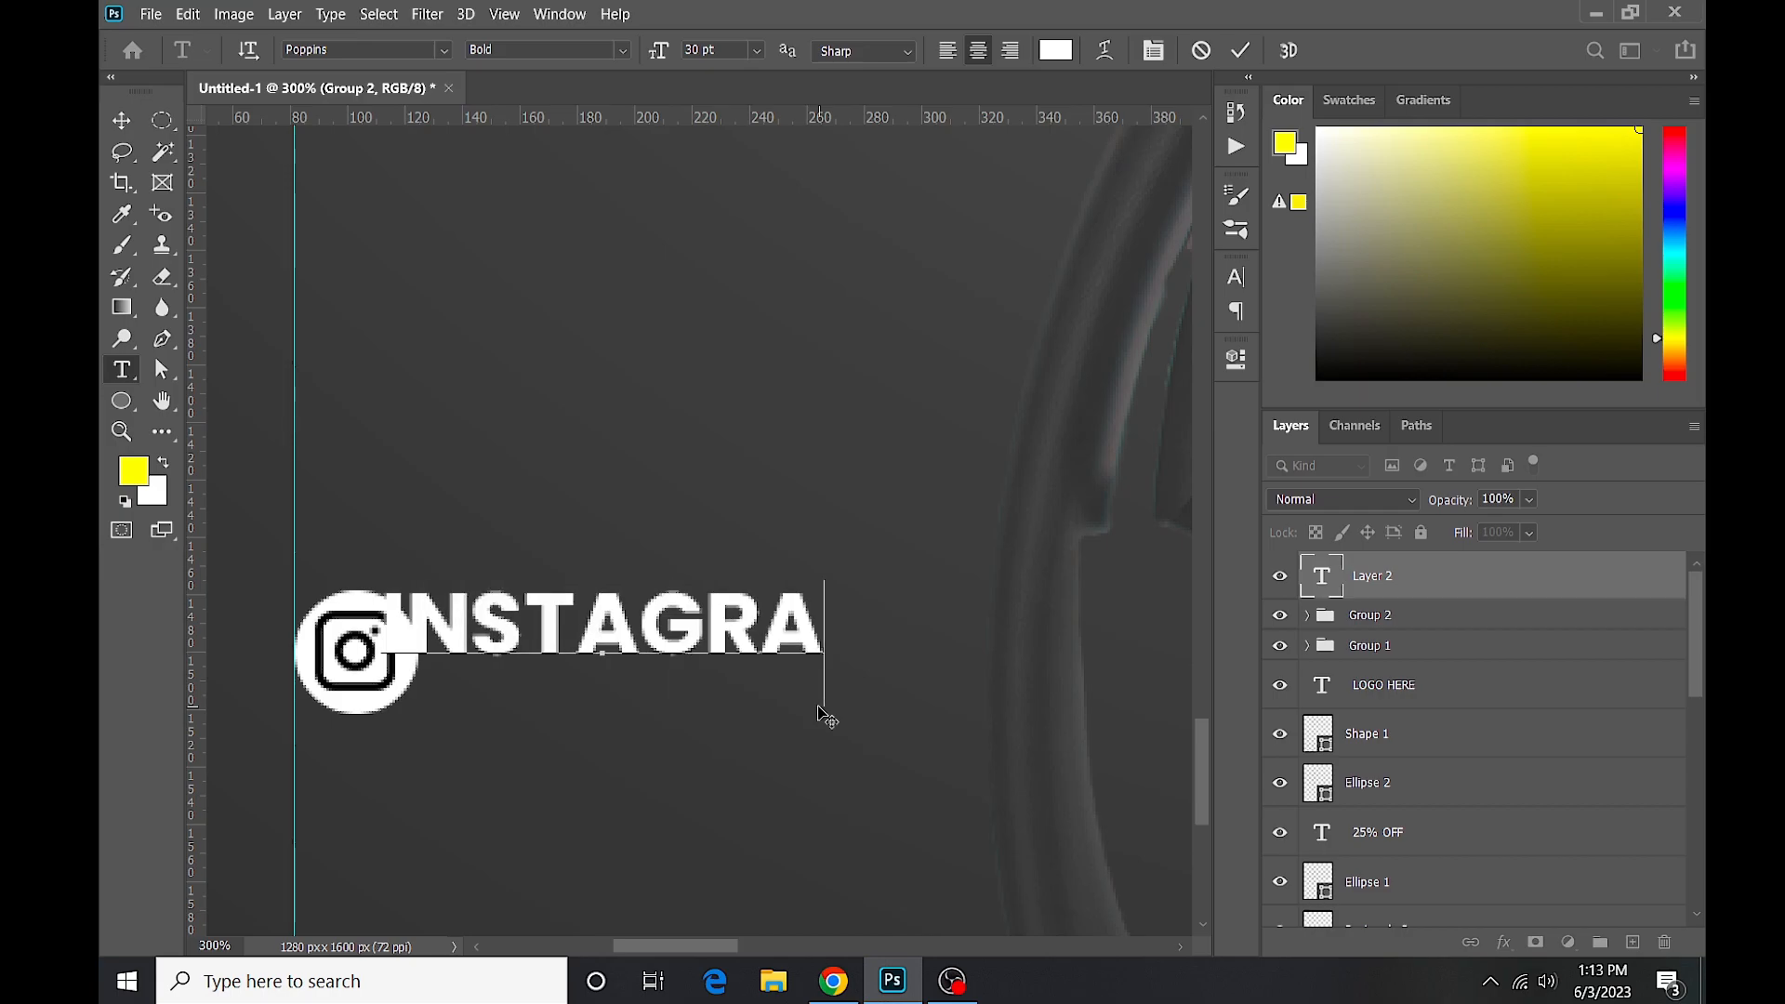
type("M.COM")
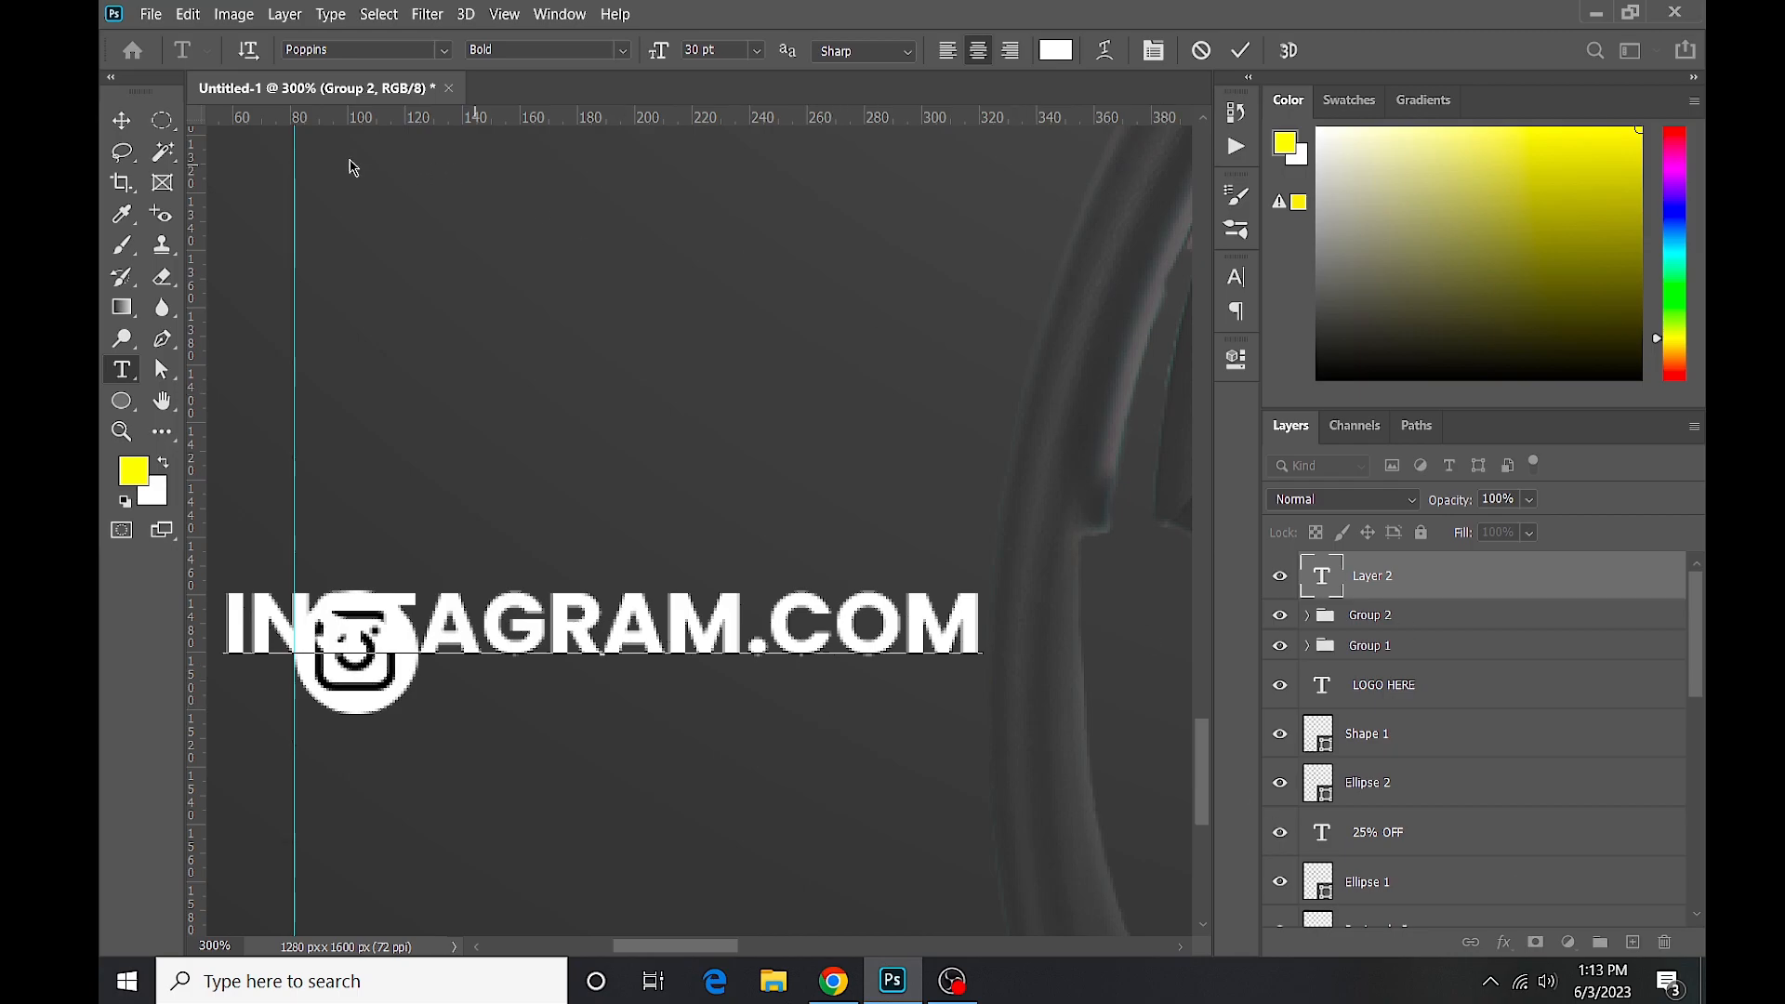
Move the INSTAGRAM.COM text to the right of the Instagram icon, level with it.
left_click(121, 120)
left_click_drag(604, 632, 850, 671)
left_click(866, 685, "ctrl+alt")
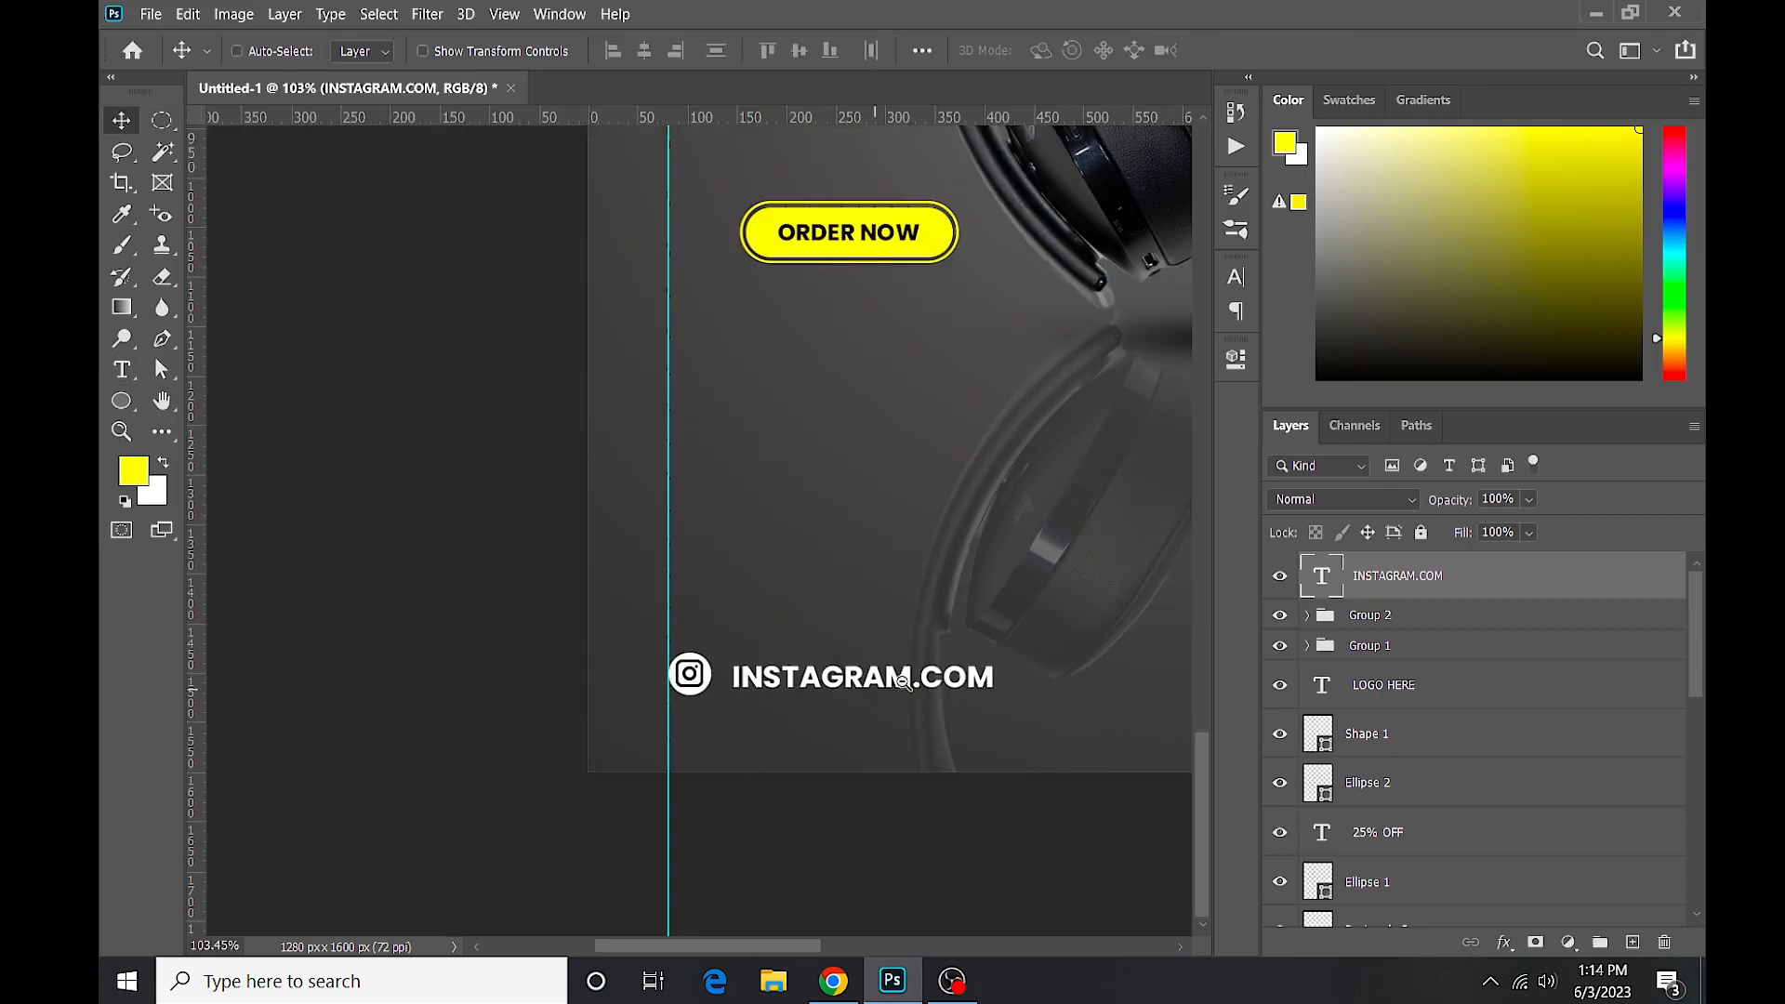
left_click(897, 685, "ctrl+alt")
left_click(618, 742, "ctrl")
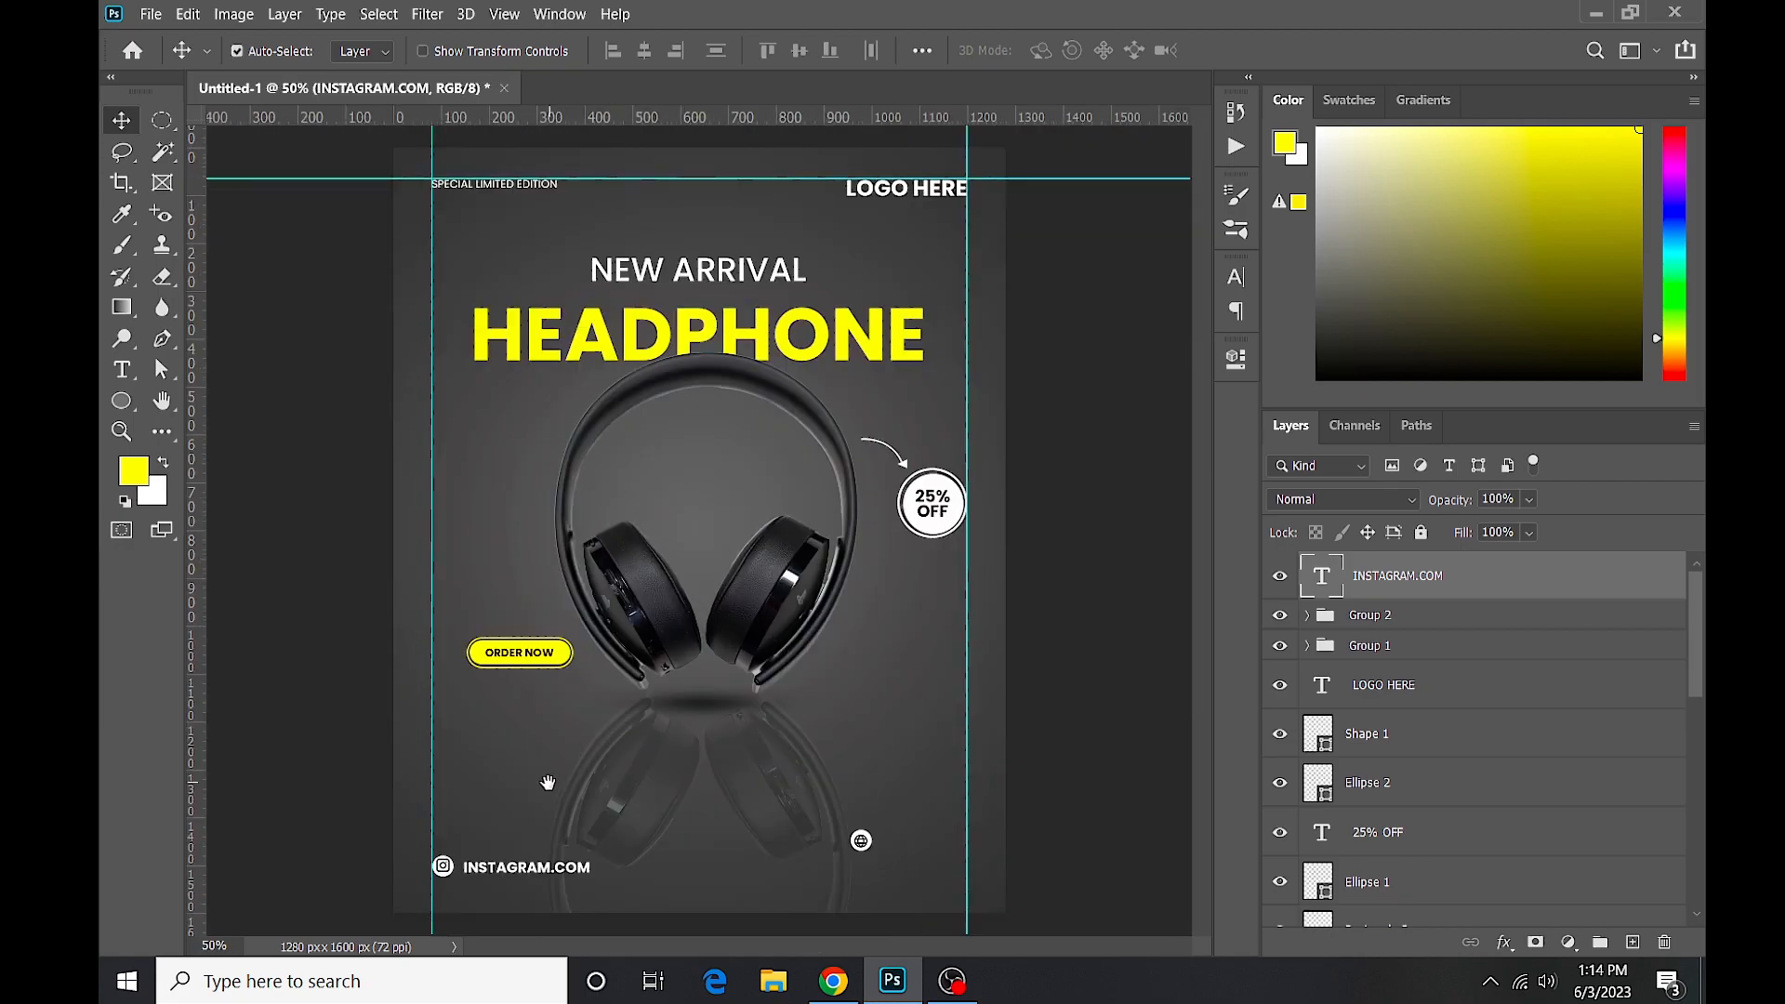
left_click(530, 821, "ctrl")
left_click(530, 822, "ctrl")
left_click_drag(530, 823, 500, 716)
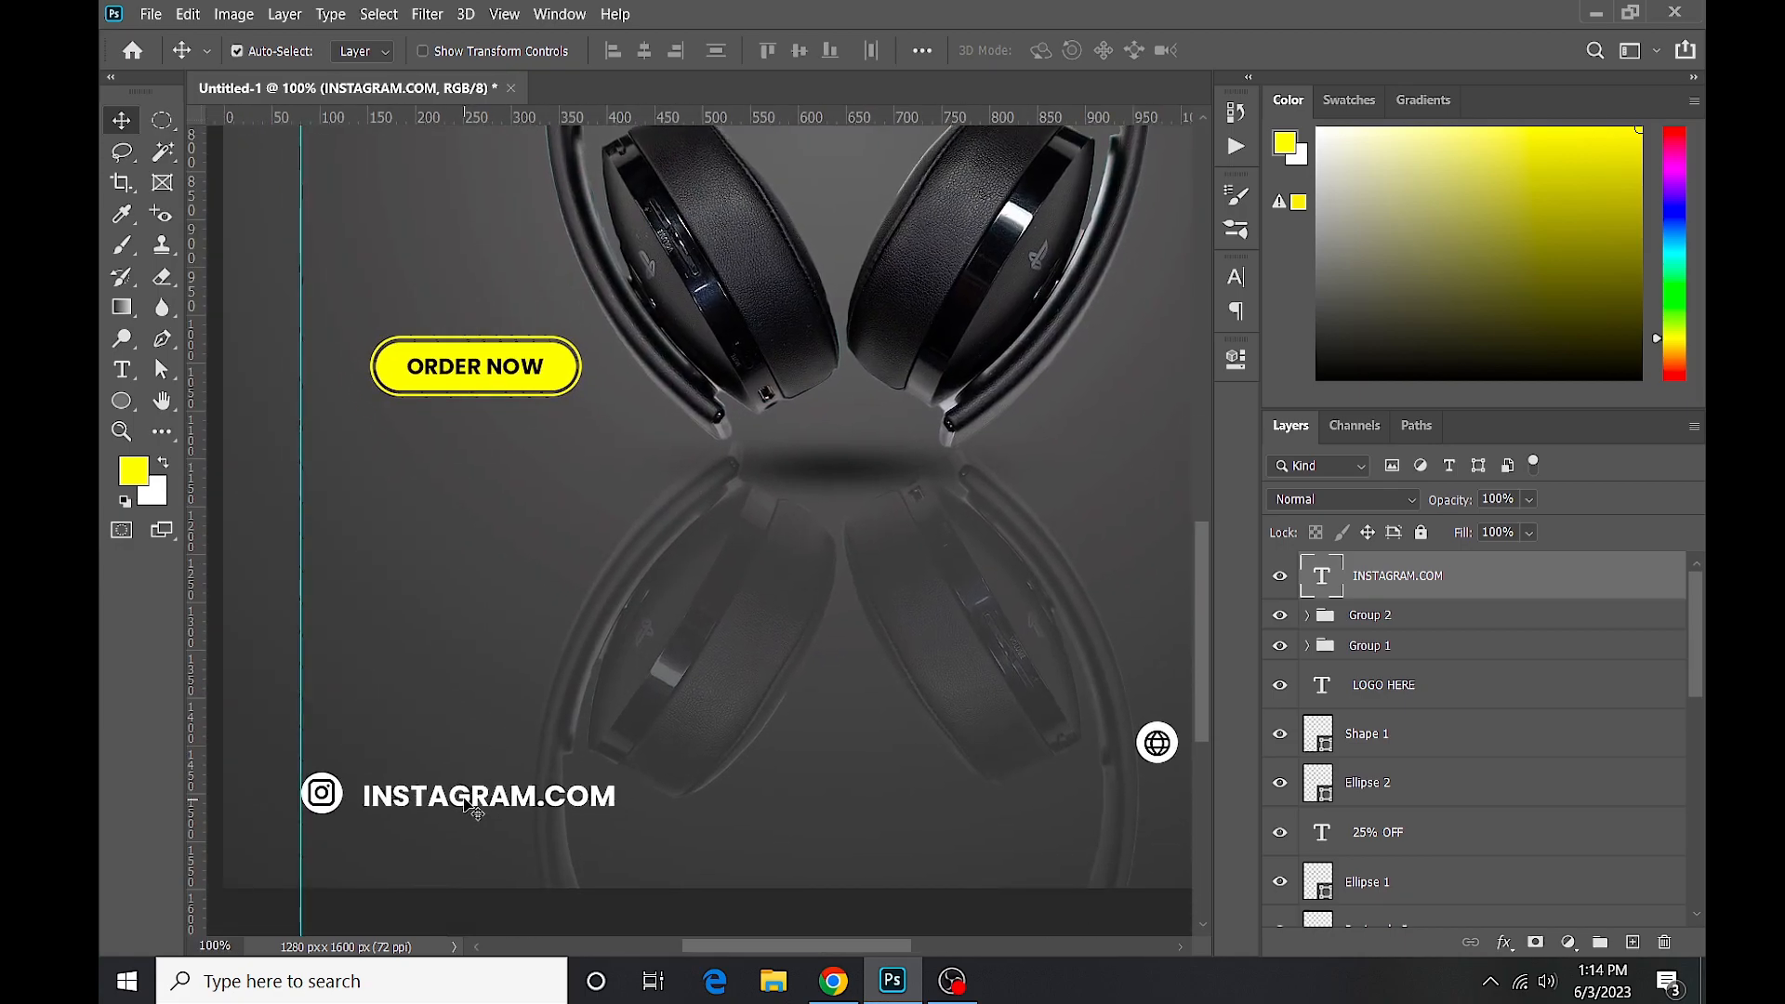
Set the INSTAGRAM.COM text to Regular style at 18 pt and move it closer to the Instagram icon.
left_click(121, 369)
left_click(618, 50)
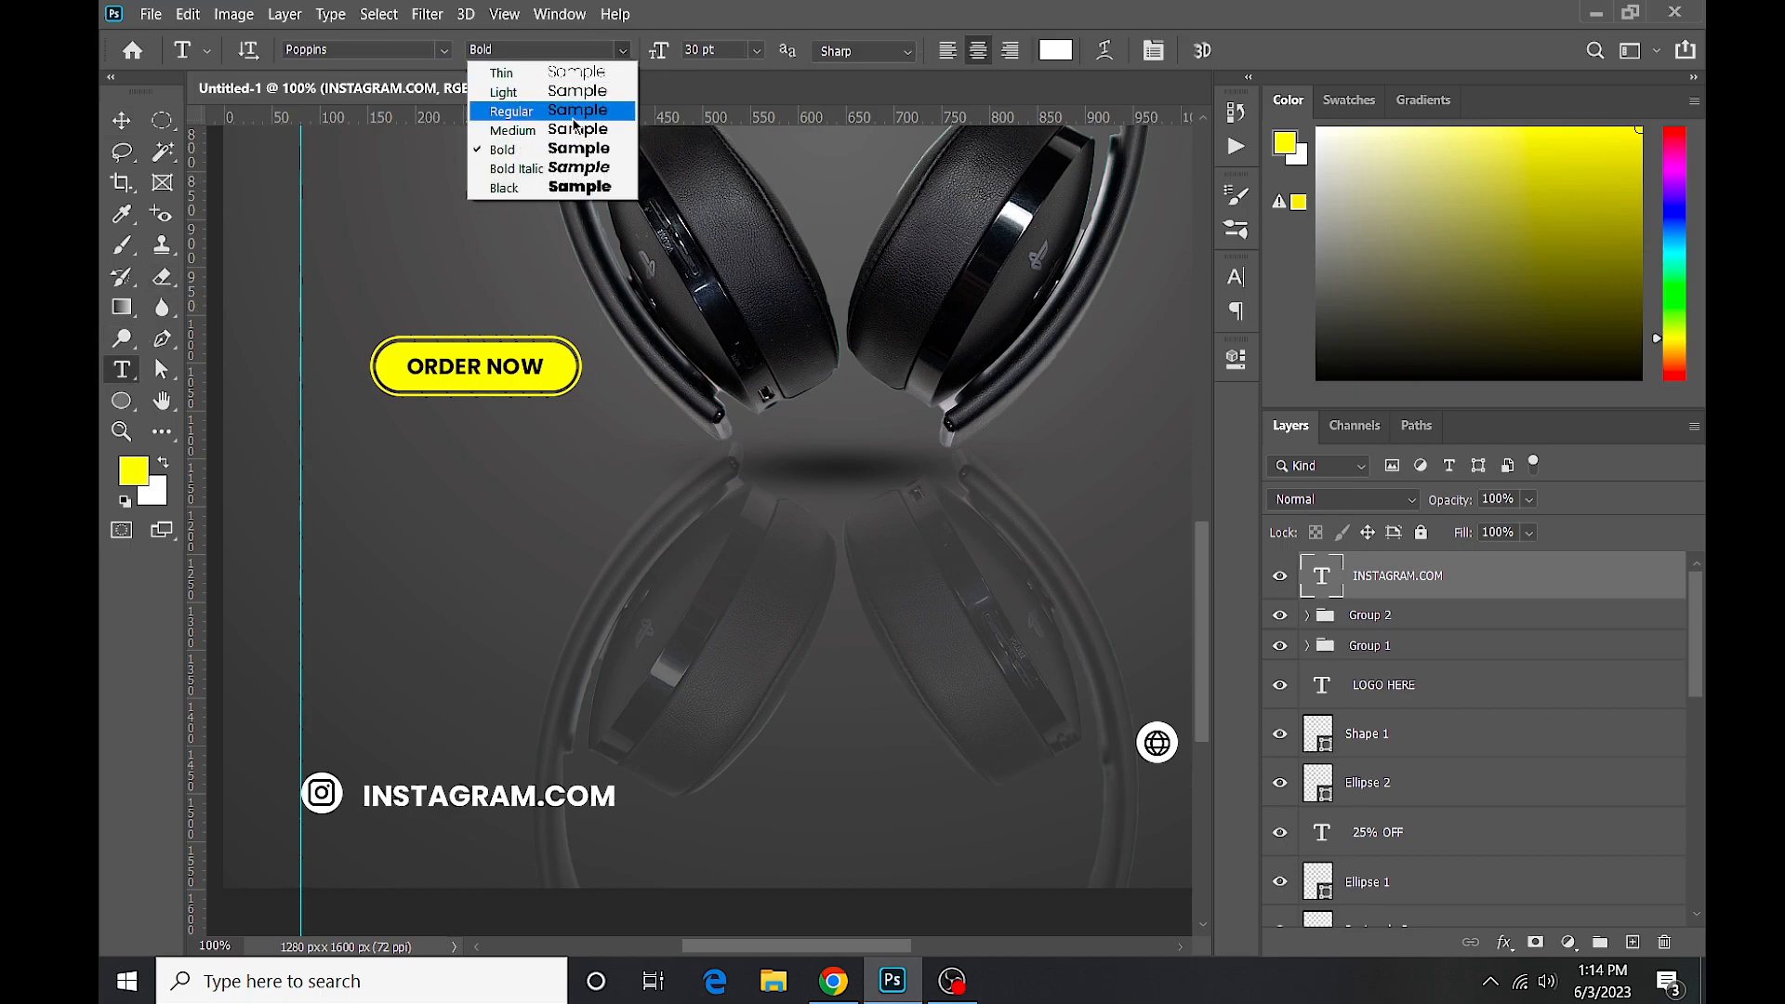
left_click(569, 123)
left_click(758, 51)
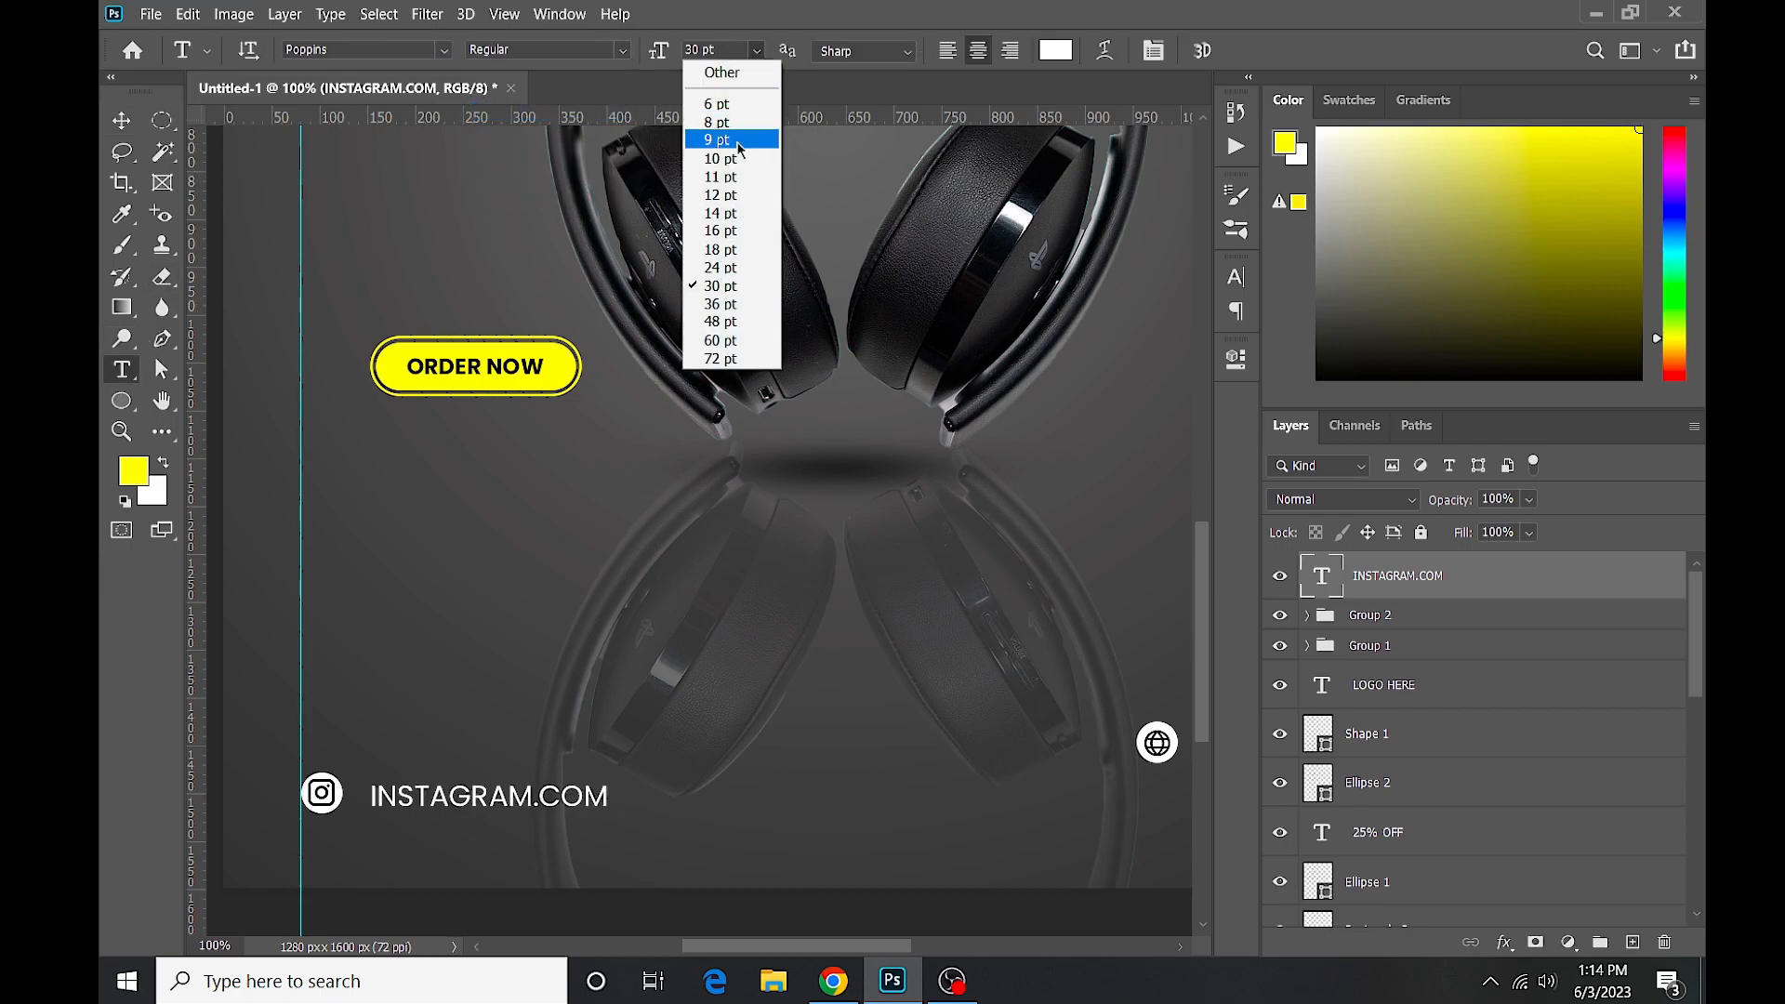
left_click(721, 241)
left_click(120, 121)
left_click_drag(458, 808, 406, 799)
key("ctrl+0")
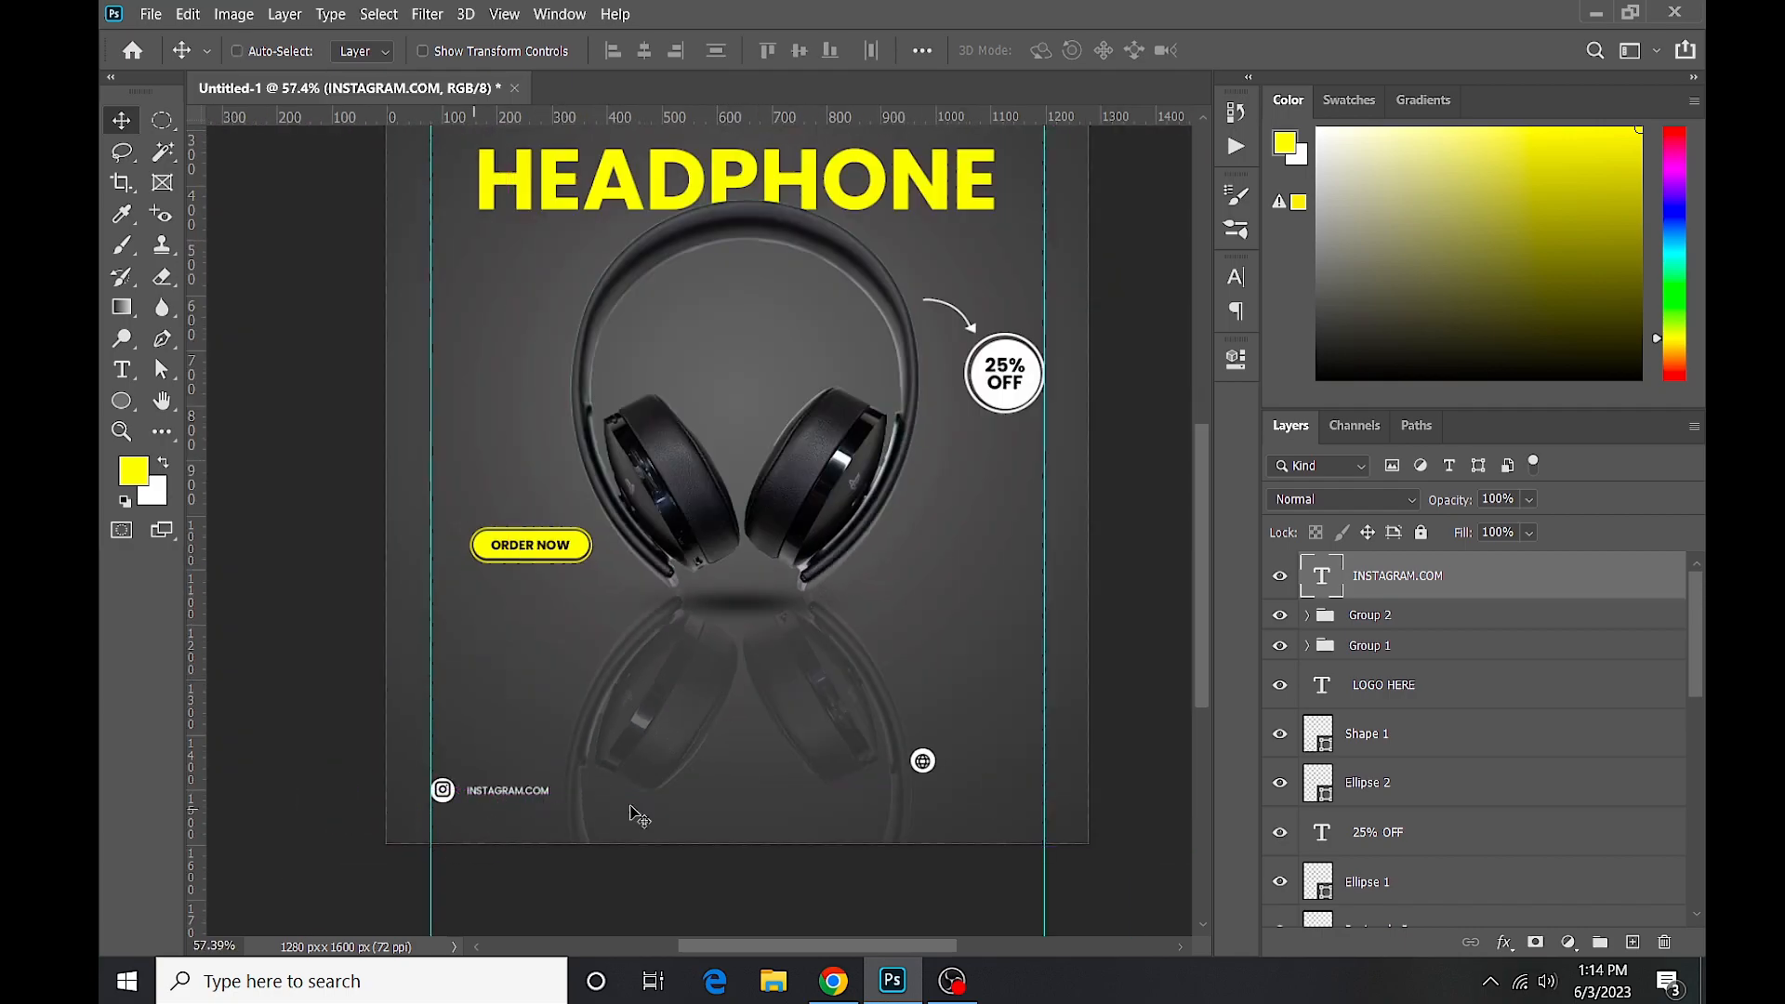
Place a horizontal guide beneath the Instagram icon and move the globe group onto it at X 788.50 px, Y 1503.50 px.
left_click(1513, 643)
key("ctrl+t")
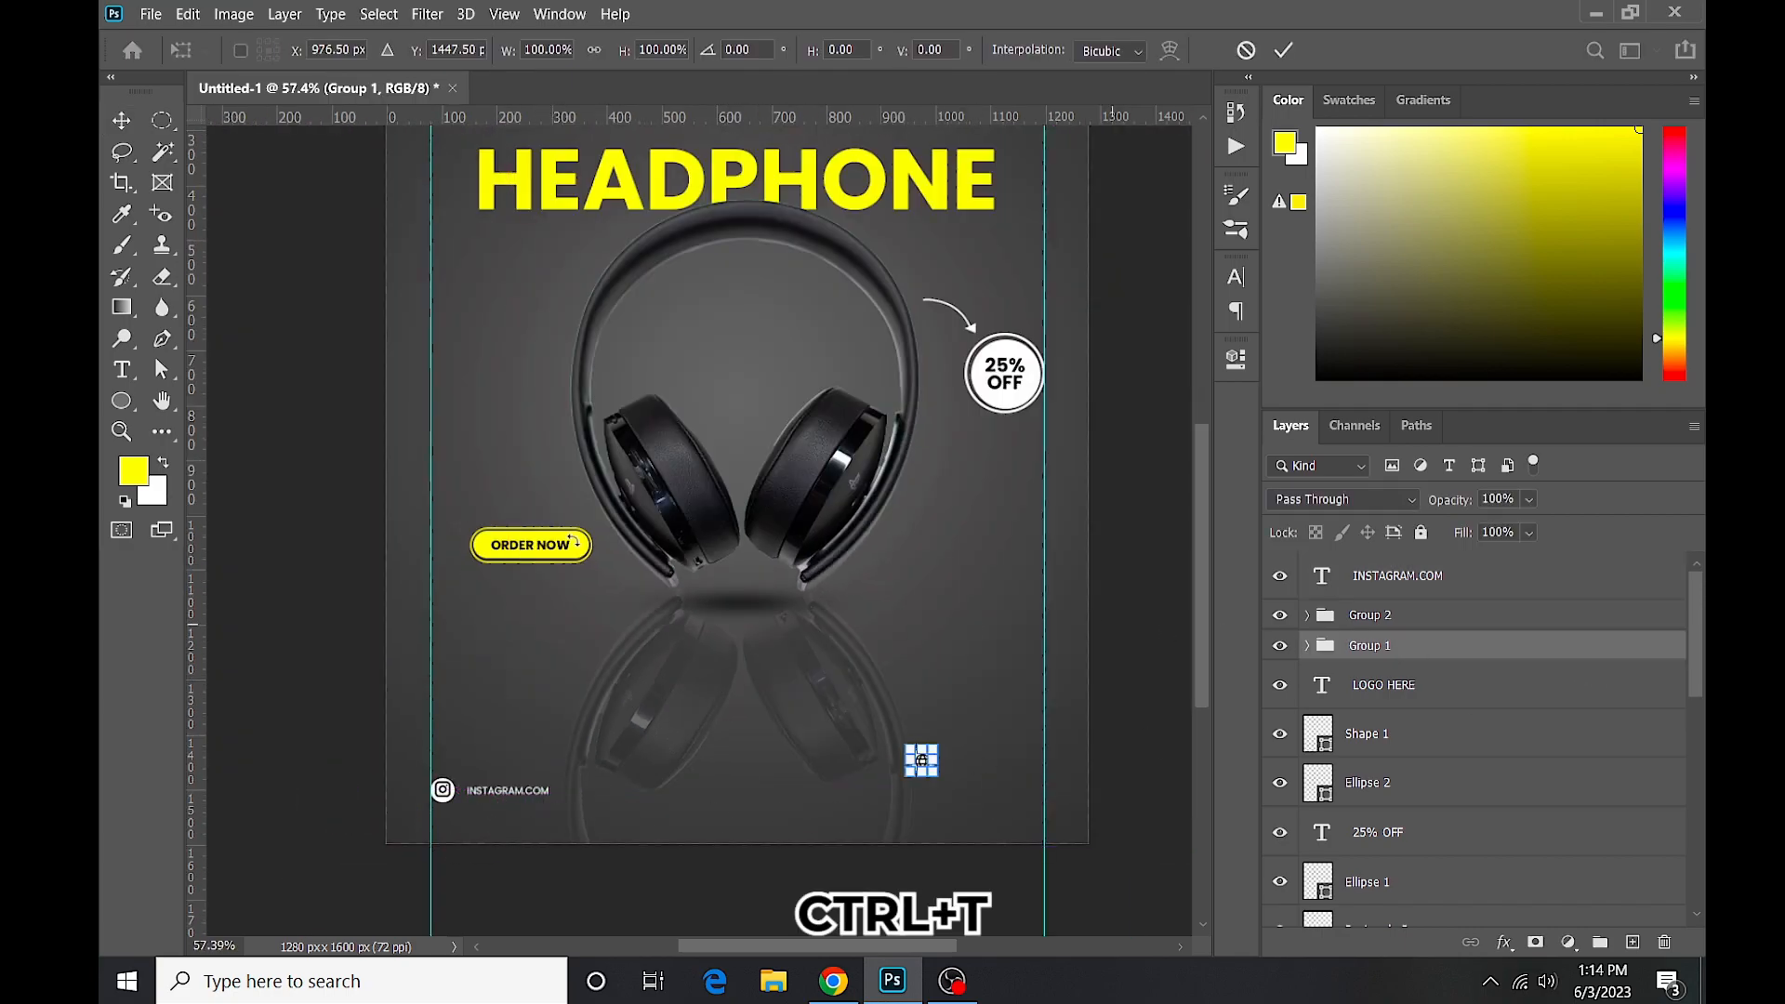
left_click_drag(735, 128, 829, 804)
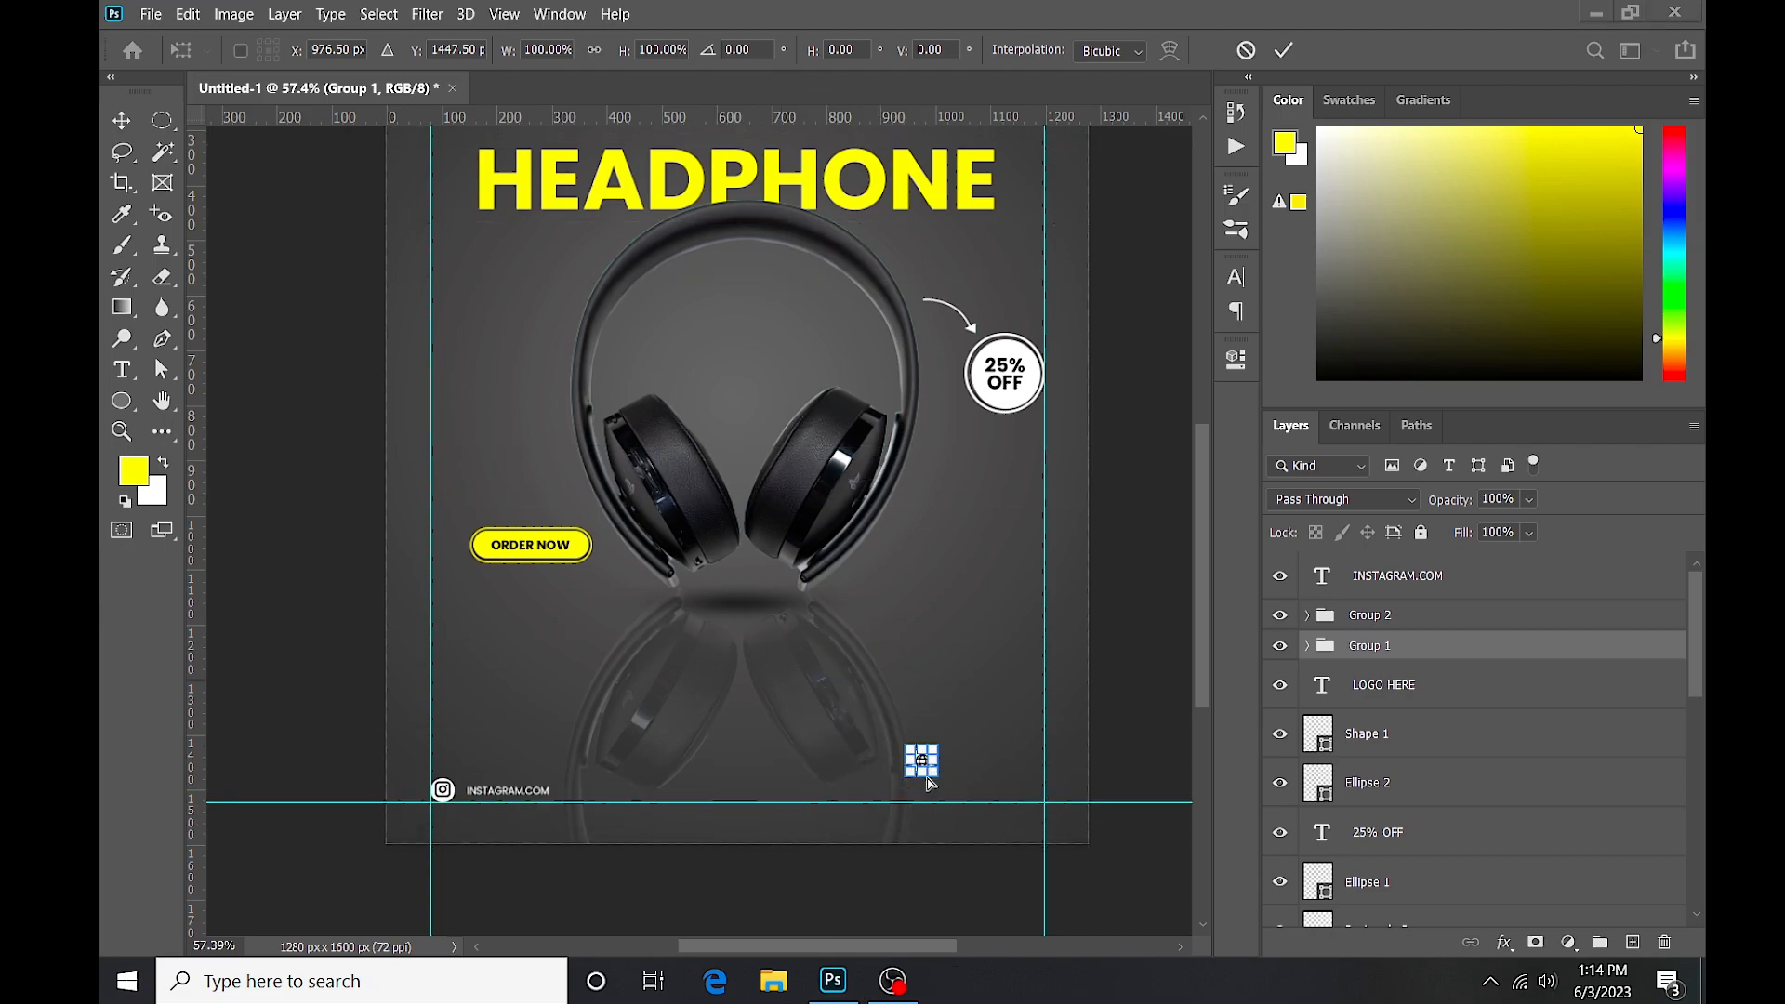
left_click(921, 761, "ctrl")
left_click(921, 760, "ctrl")
left_click_drag(913, 729, 555, 841)
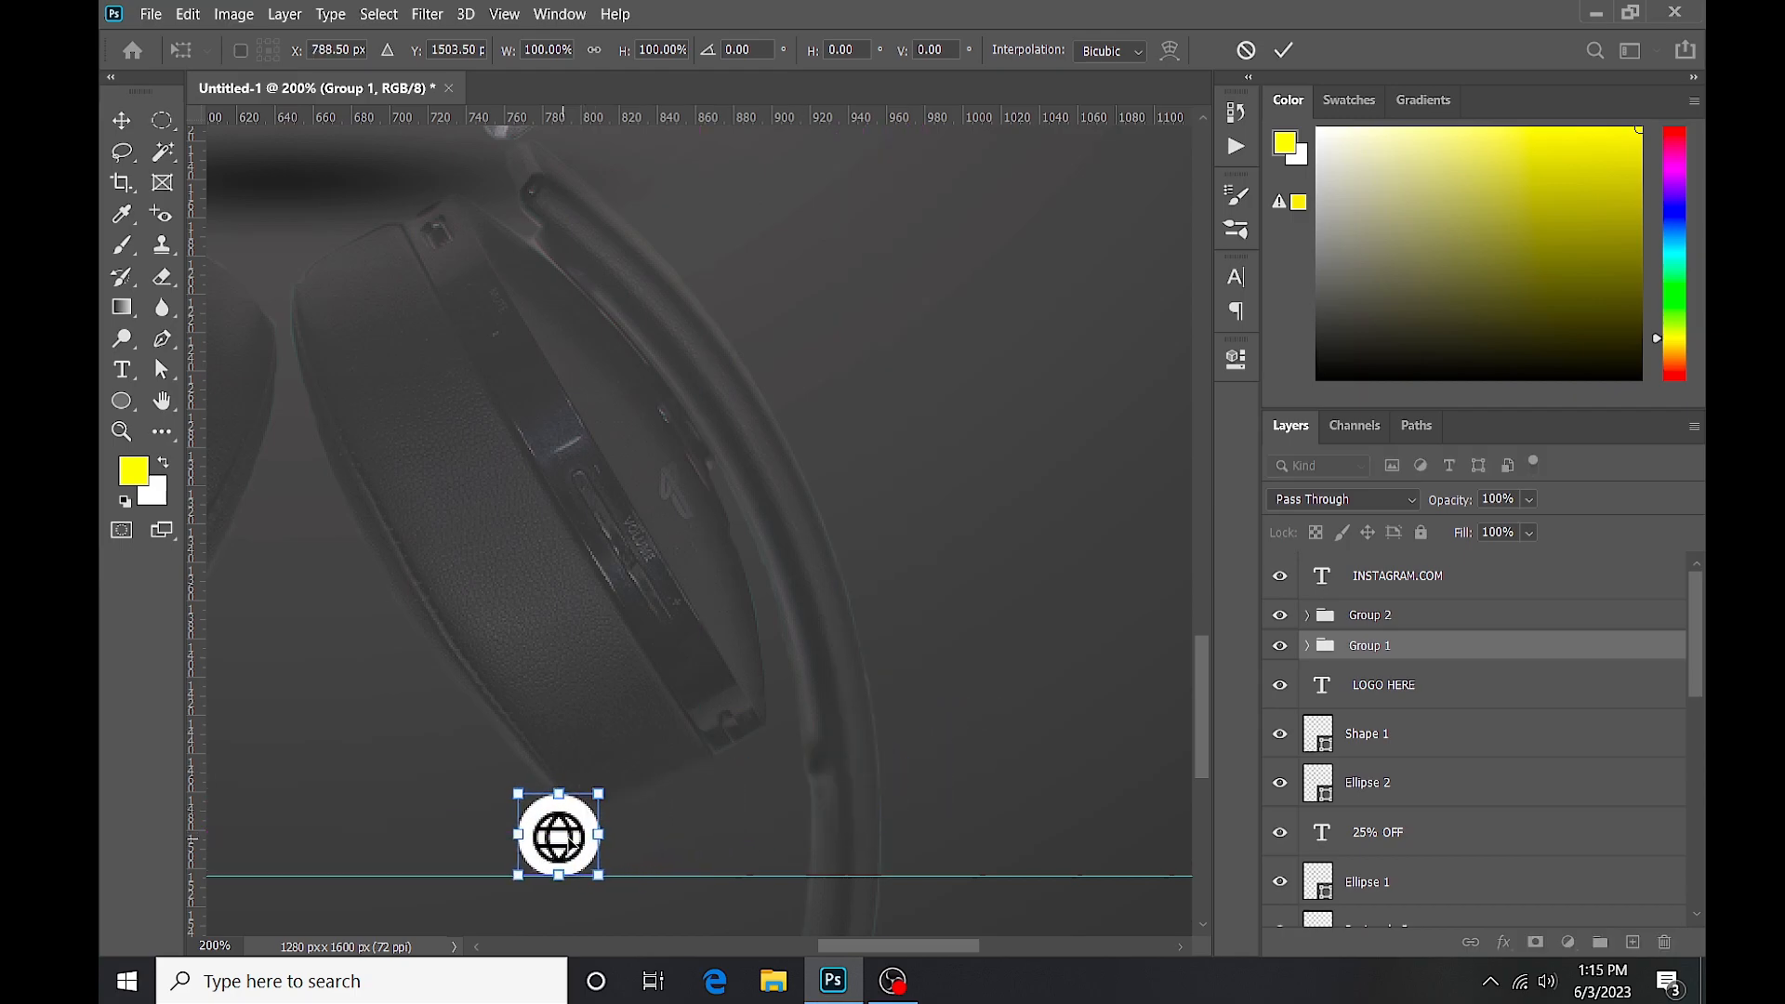
scroll(601, 846, "down", 3)
key("Return")
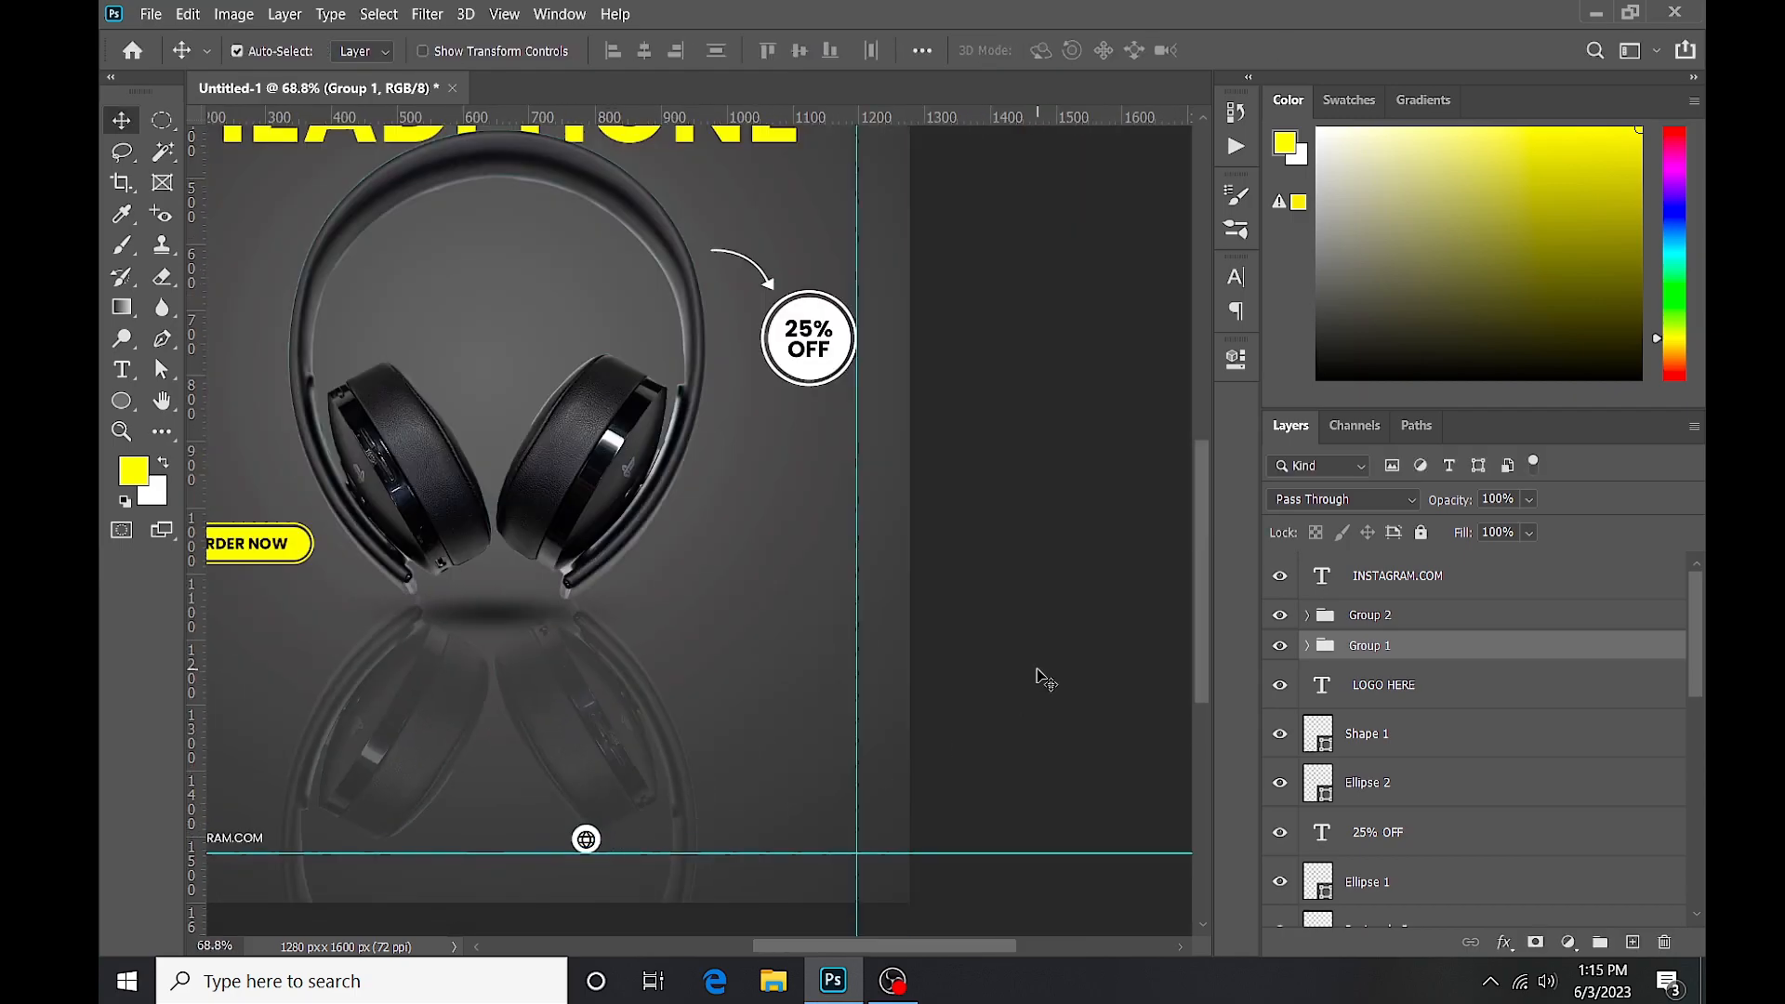
Duplicate the INSTAGRAM.COM text horizontally to the area beside the right vertical guide.
scroll(772, 721, "up", 2)
left_click_drag(628, 722, 843, 499)
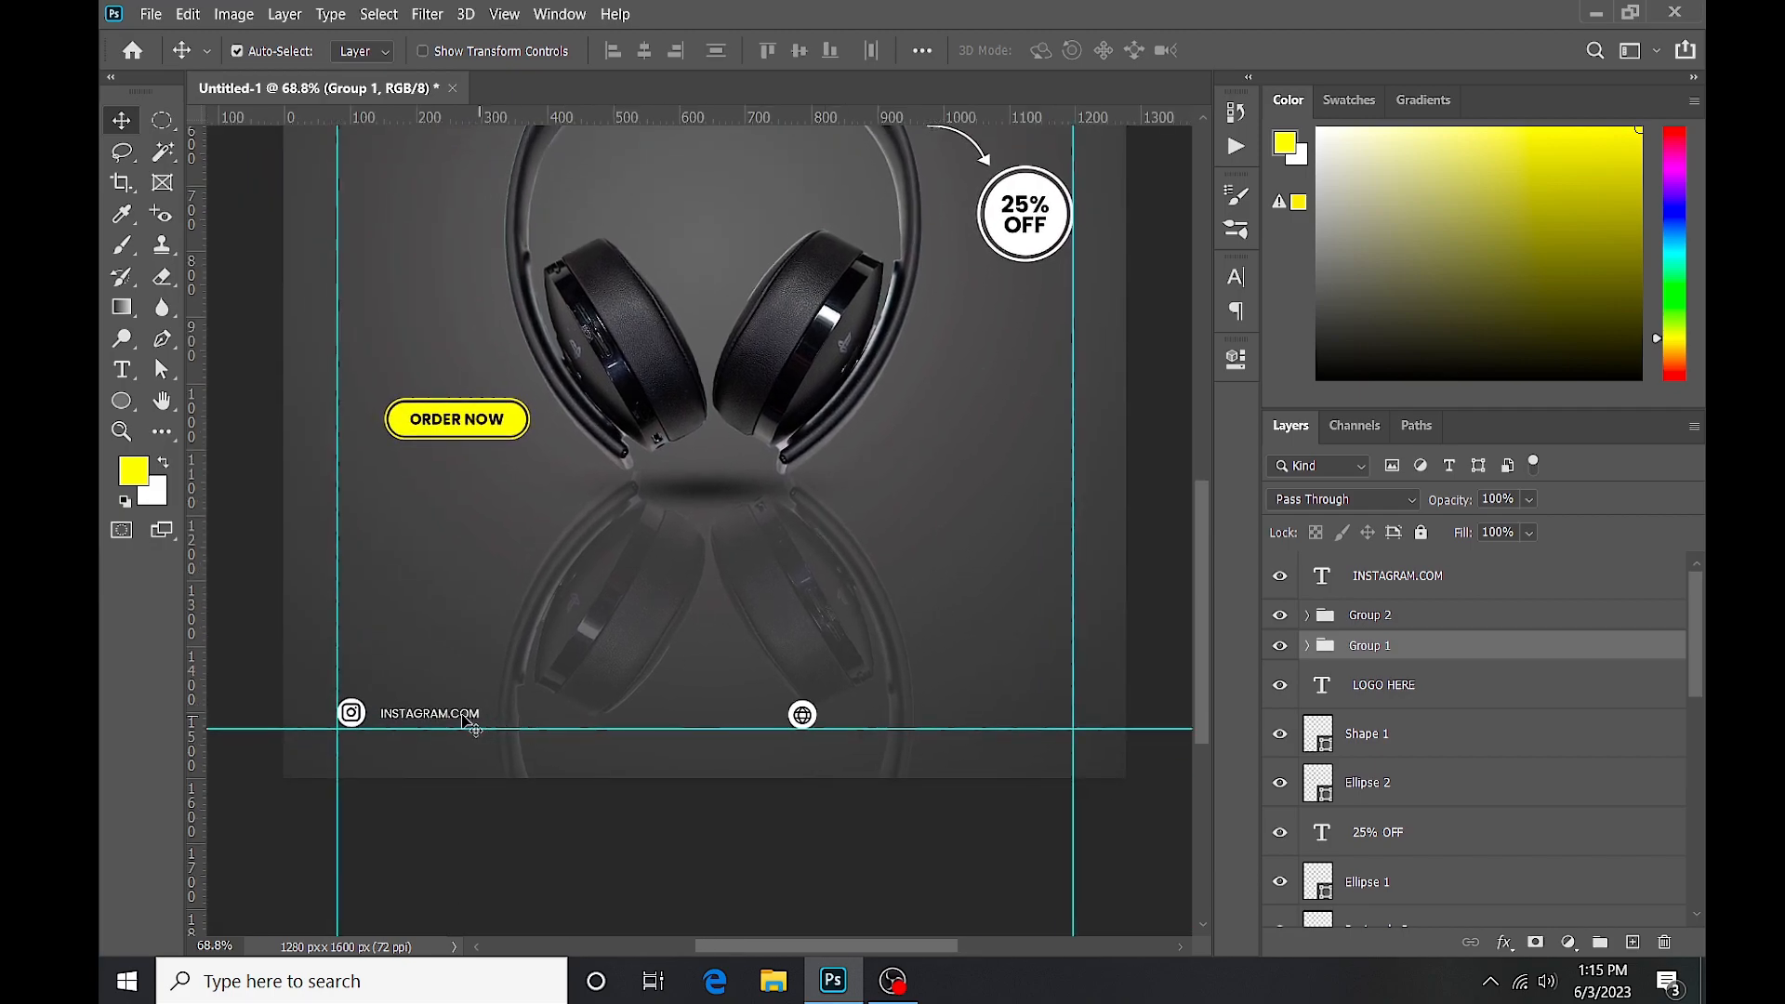
left_click(432, 717)
left_click_drag(428, 717, 1017, 713)
key("t")
left_click(1050, 711)
key("BackSpace")
key("BackSpace")
key("BackSpace")
key("BackSpace")
key("BackSpace")
key("BackSpace")
key("BackSpace")
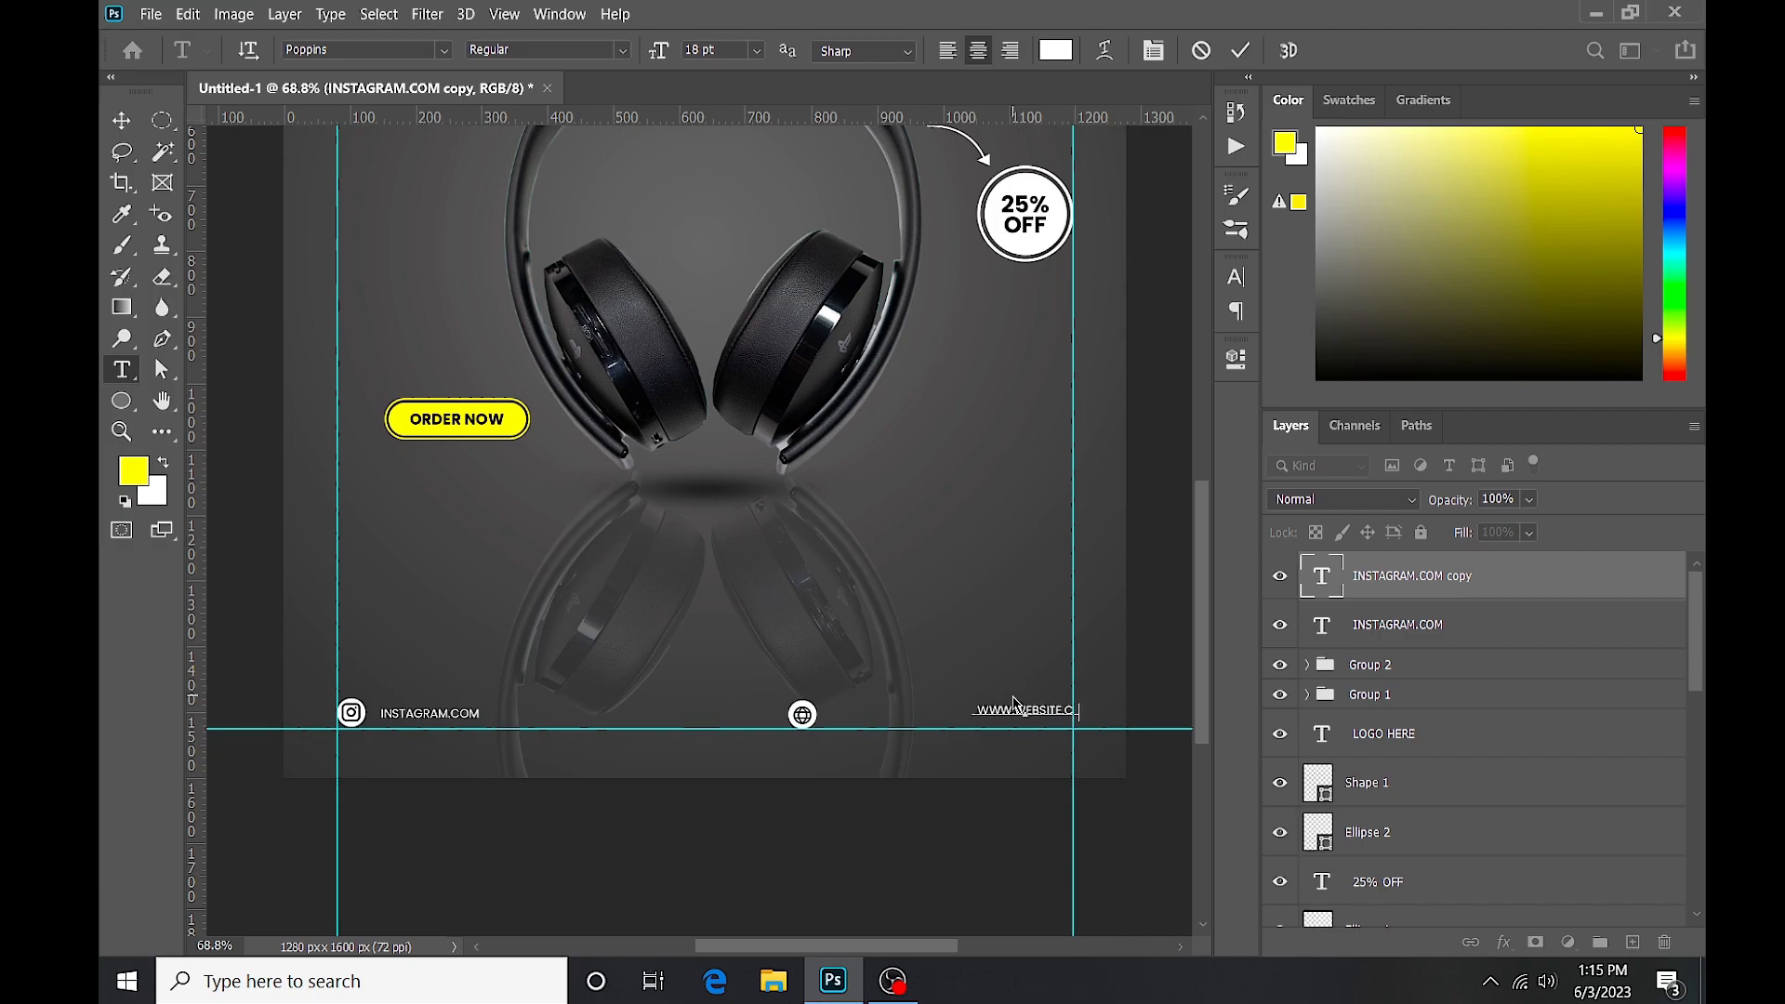
left_click(121, 120)
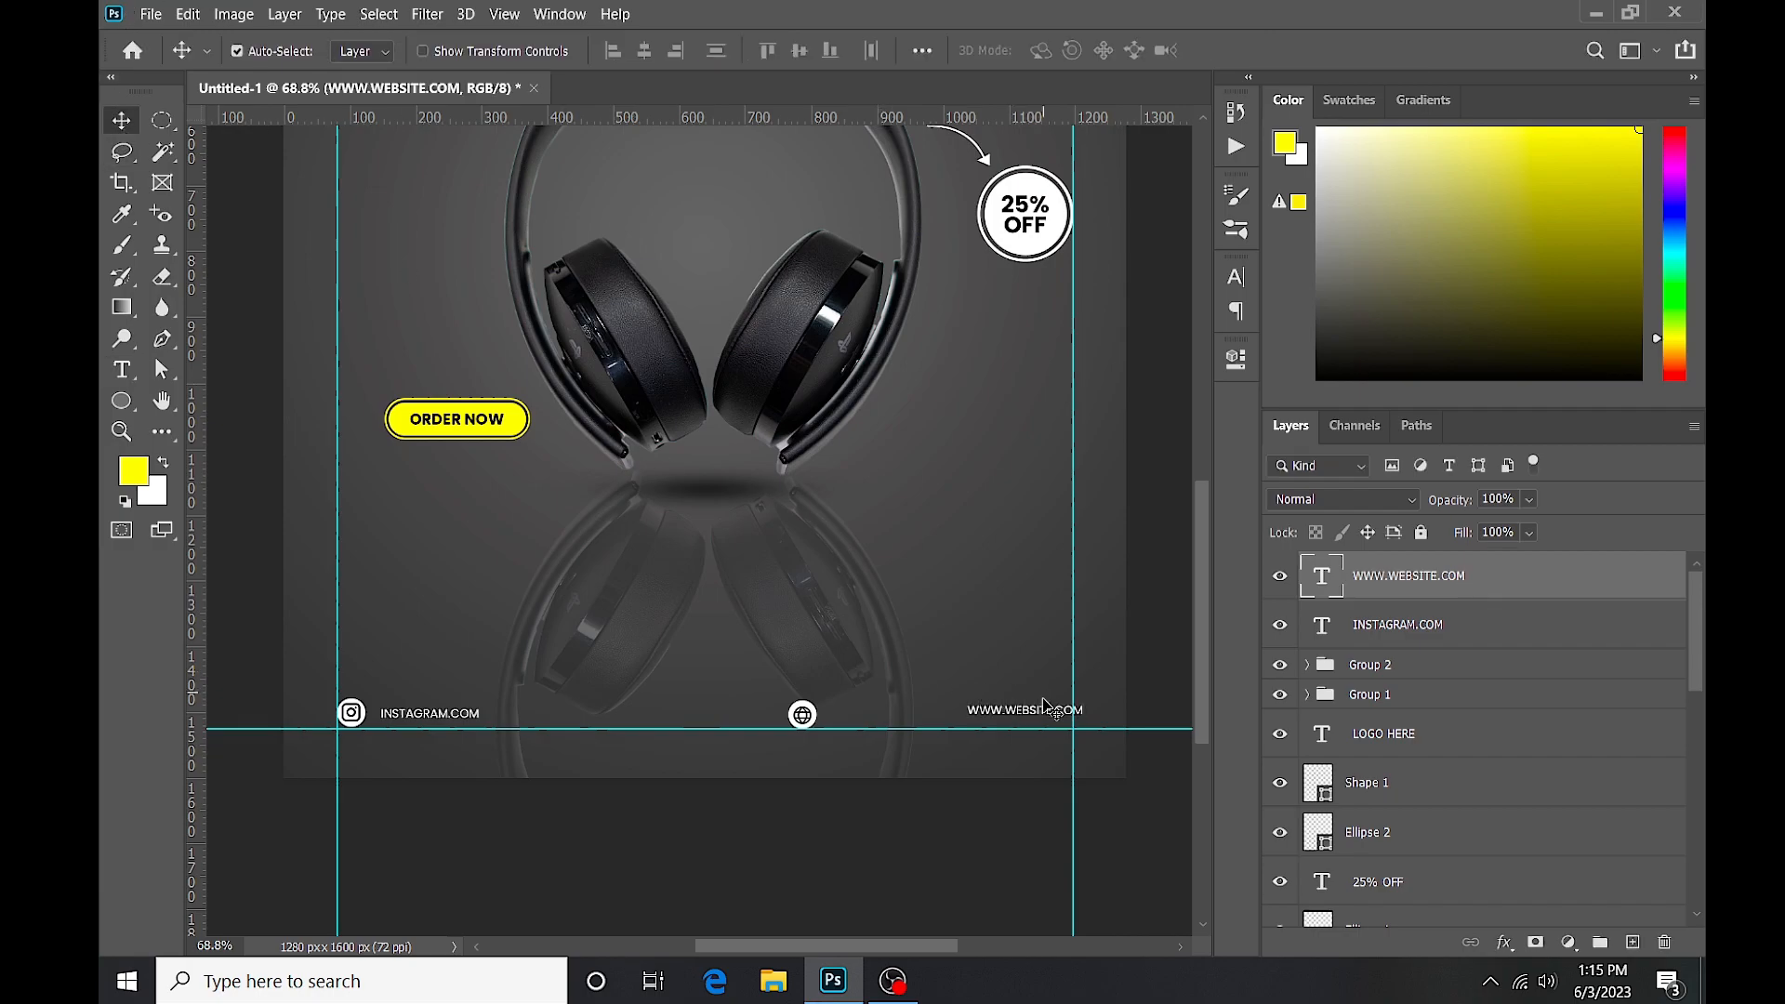
left_click_drag(1032, 716, 1017, 718)
left_click(1432, 700)
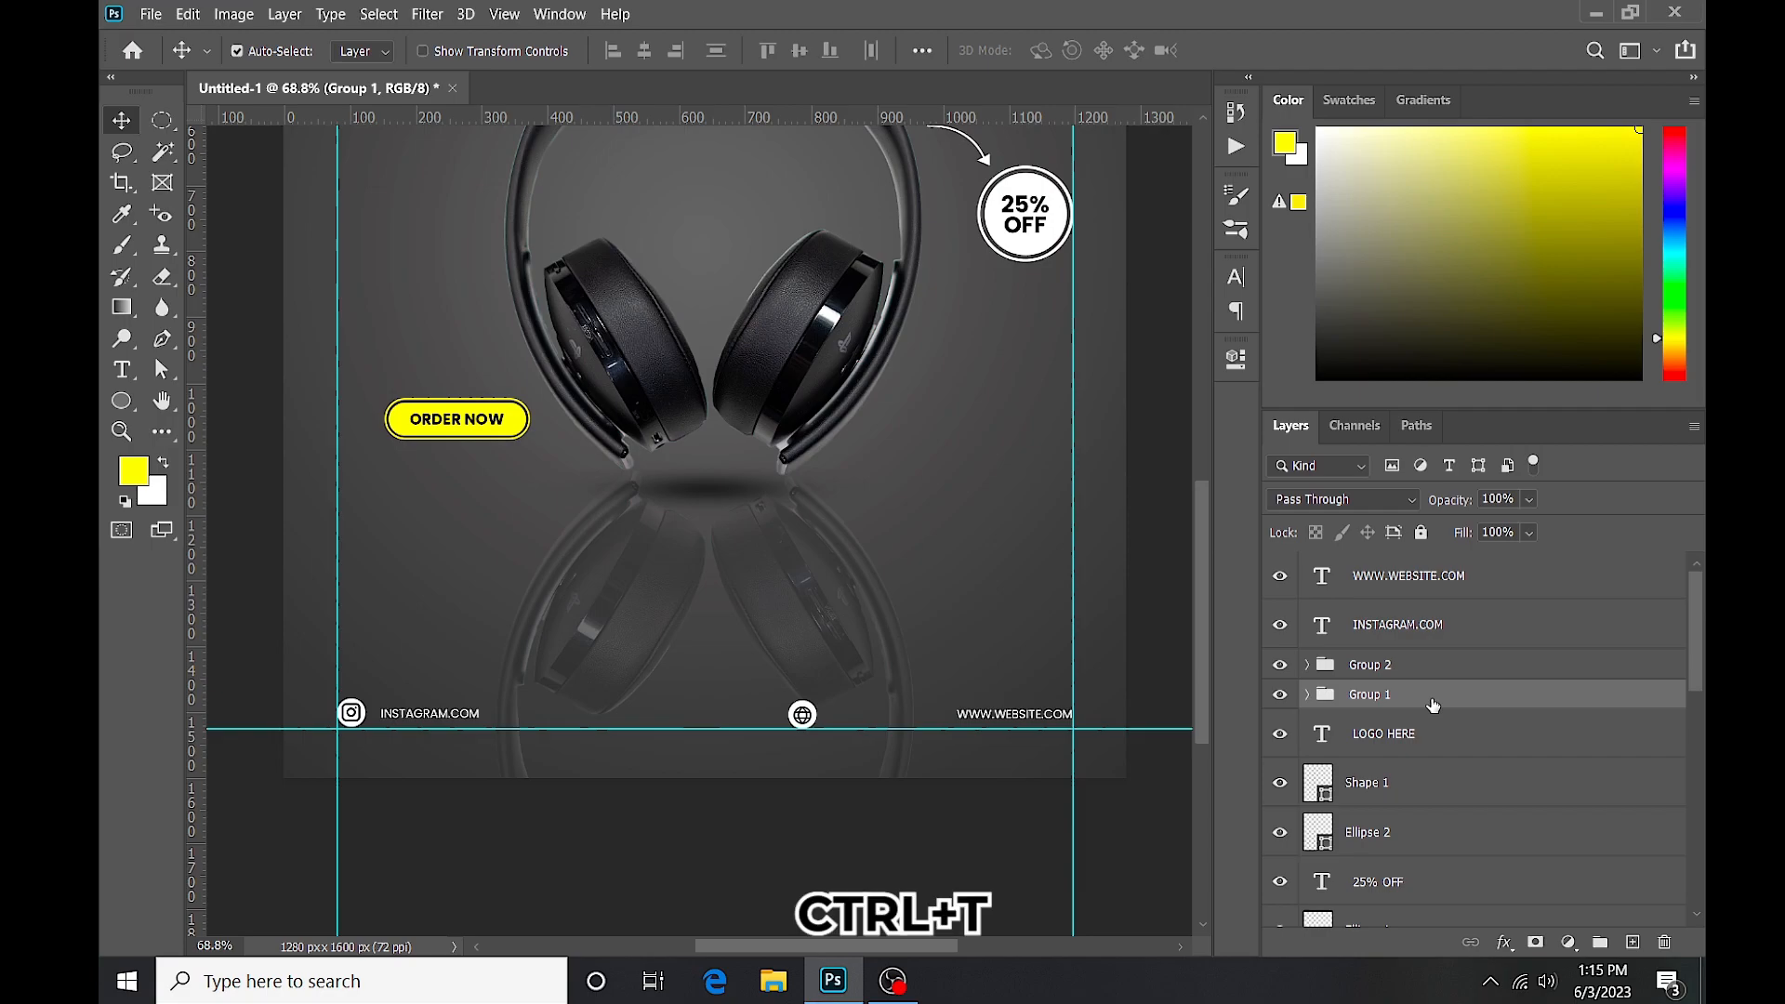
key("ctrl+t")
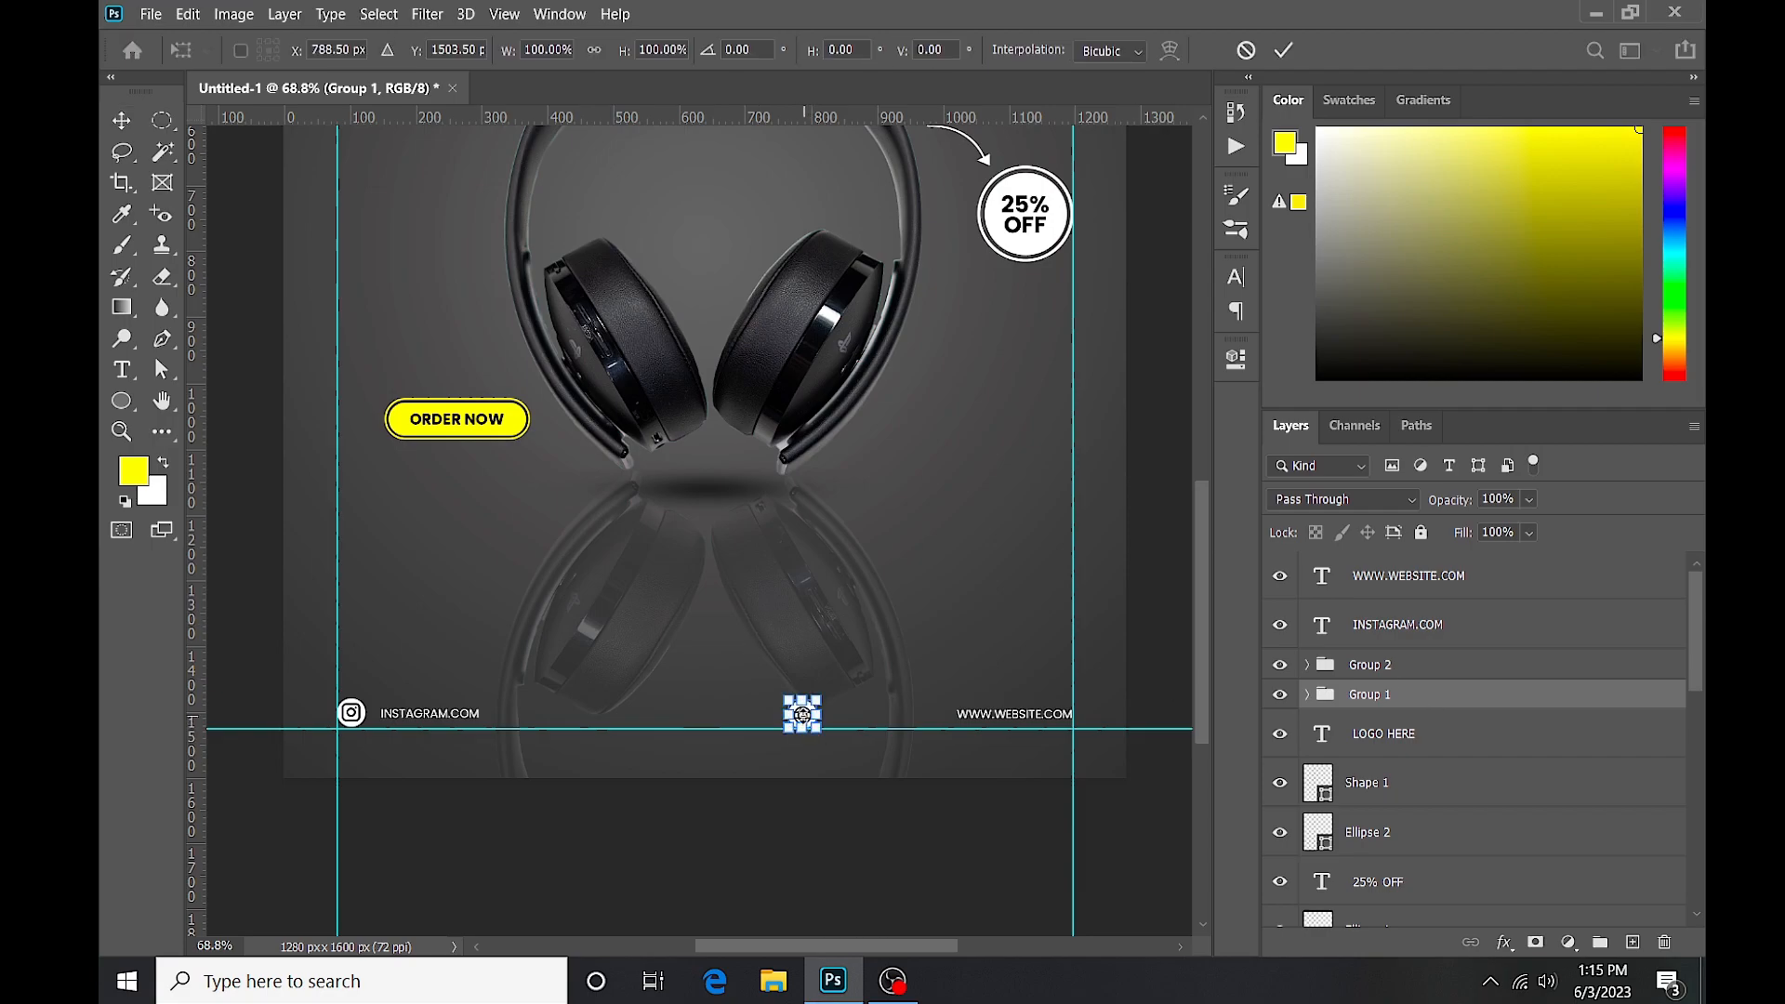
left_click(801, 715, "ctrl")
left_click(802, 715, "ctrl")
left_click_drag(807, 719, 646, 708)
scroll(1112, 715, "down", 1)
key("space")
left_click_drag(685, 621, 706, 621)
scroll(798, 661, "down", 5)
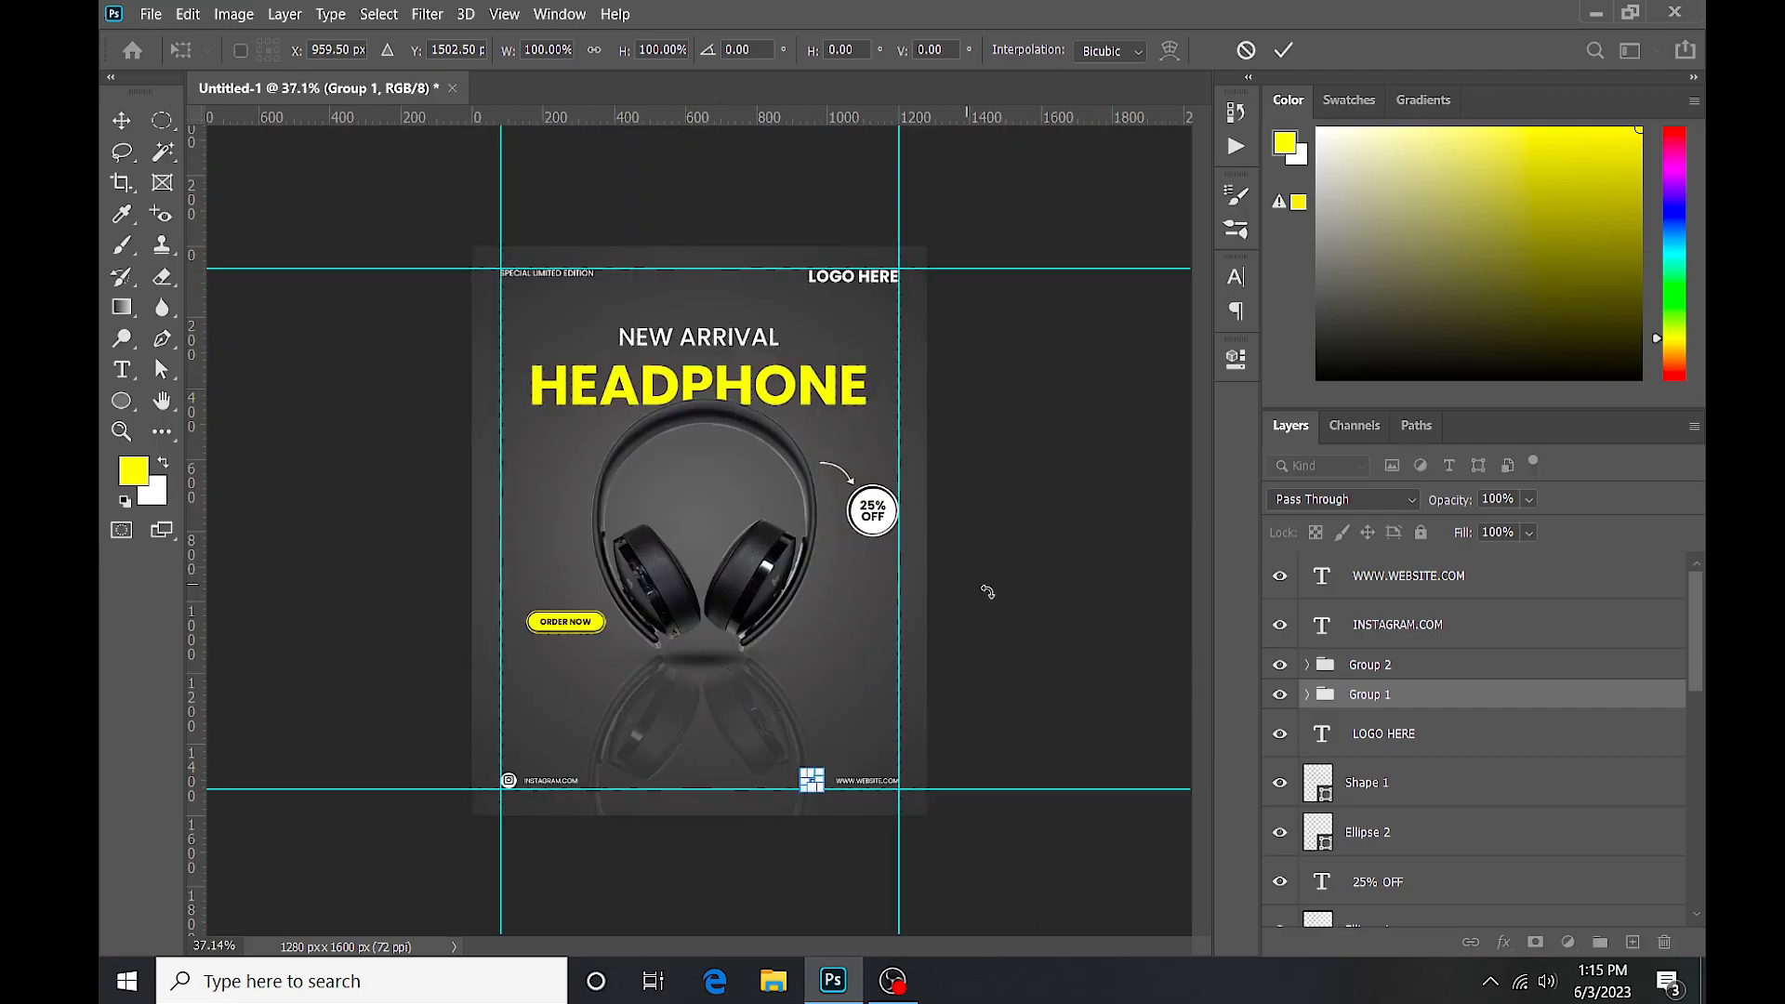
key("Return")
scroll(798, 805, "up", 4)
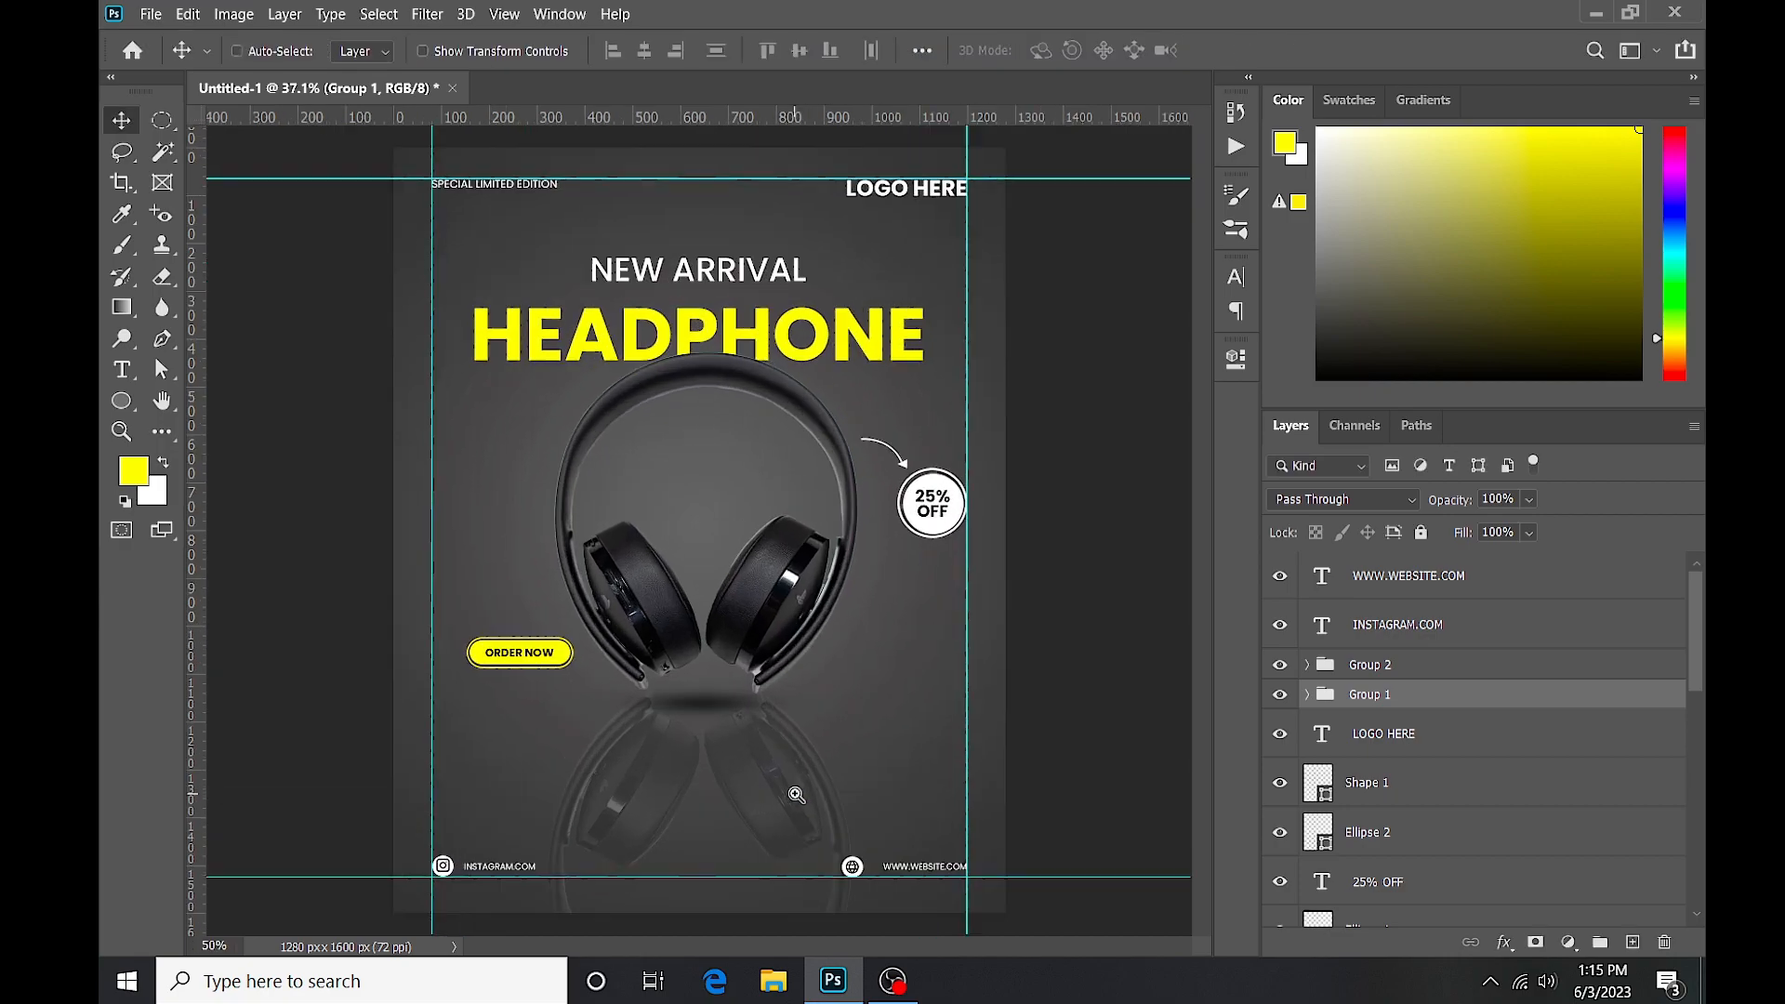
key("ctrl+t")
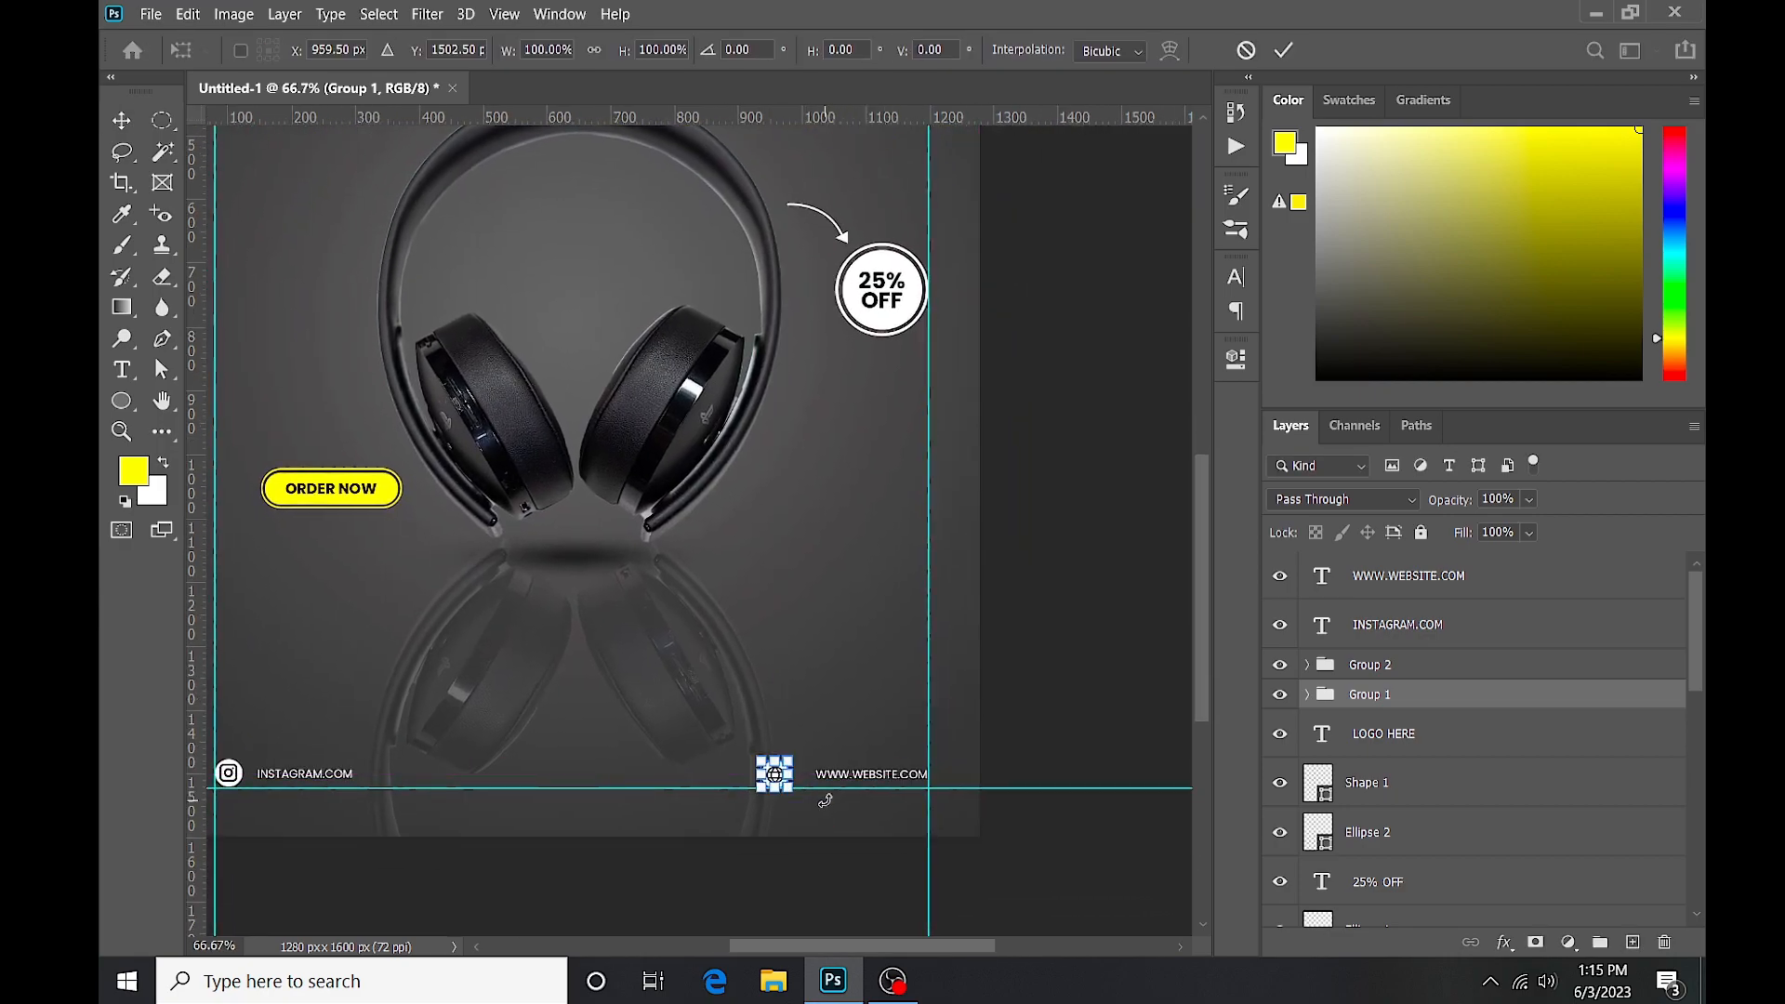
key("Right")
key("Right")
key("Right")
key("Right")
key("Right")
key("Right")
key("Right")
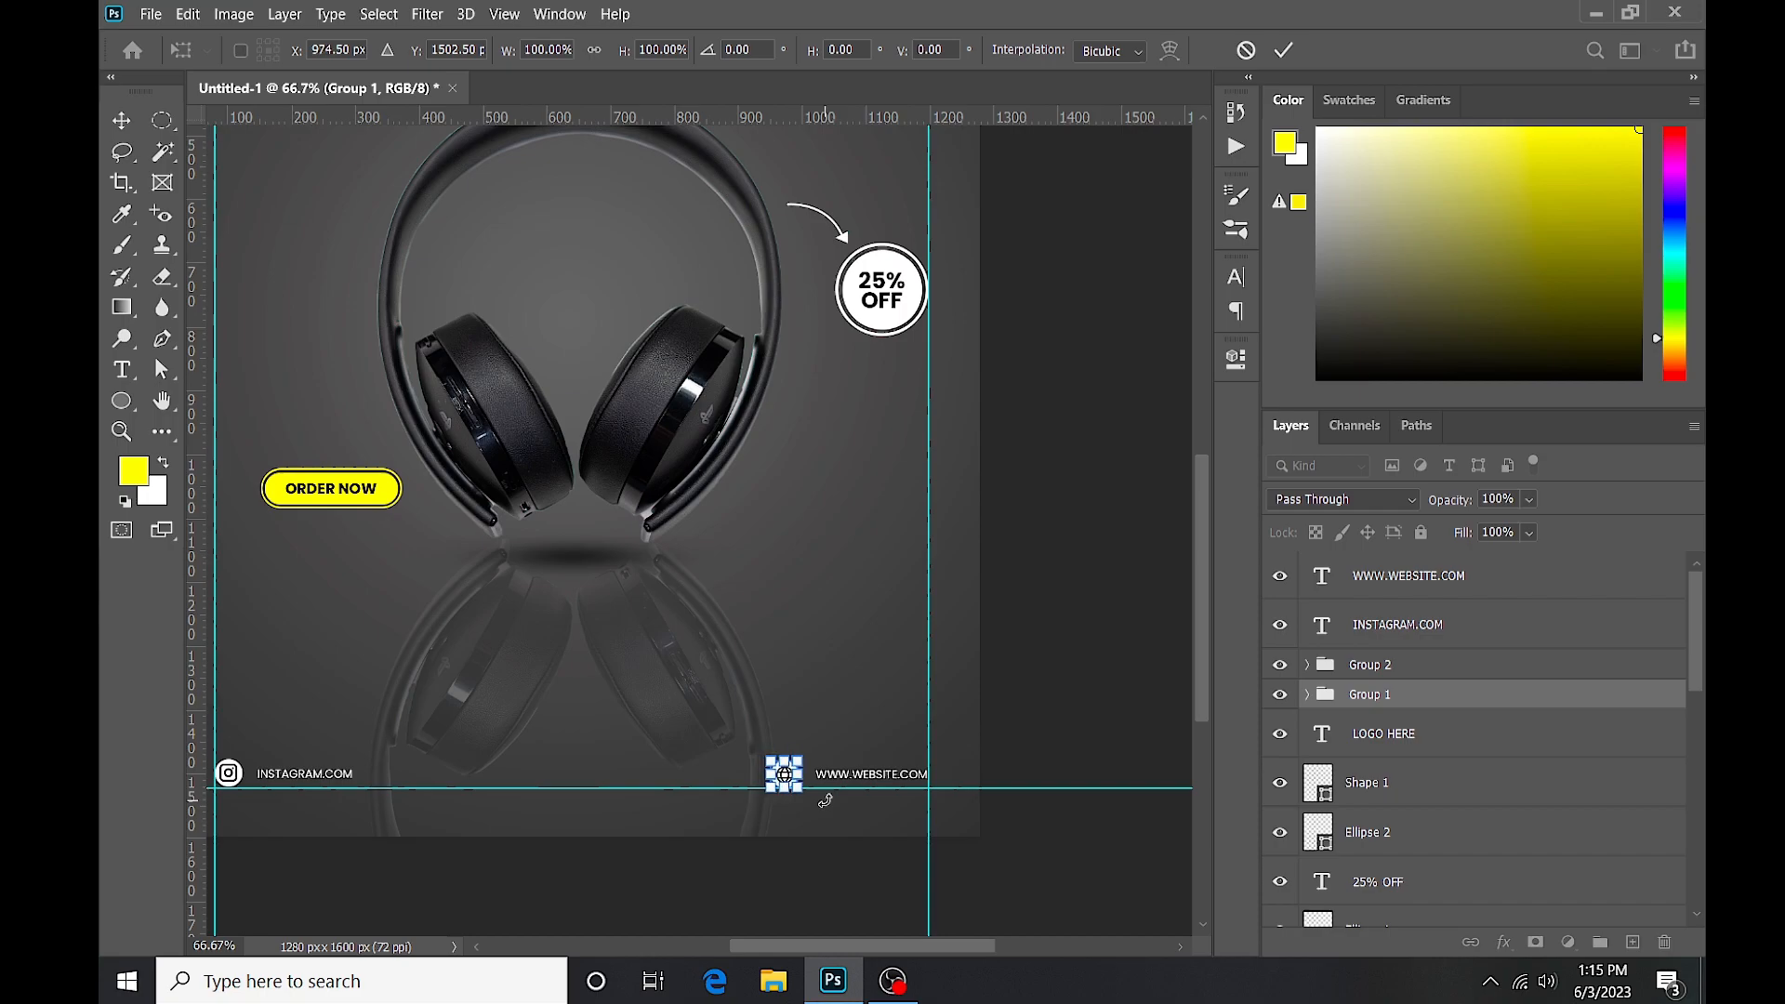
key("Right")
key("Right")
key("Right")
key("Right")
key("Right")
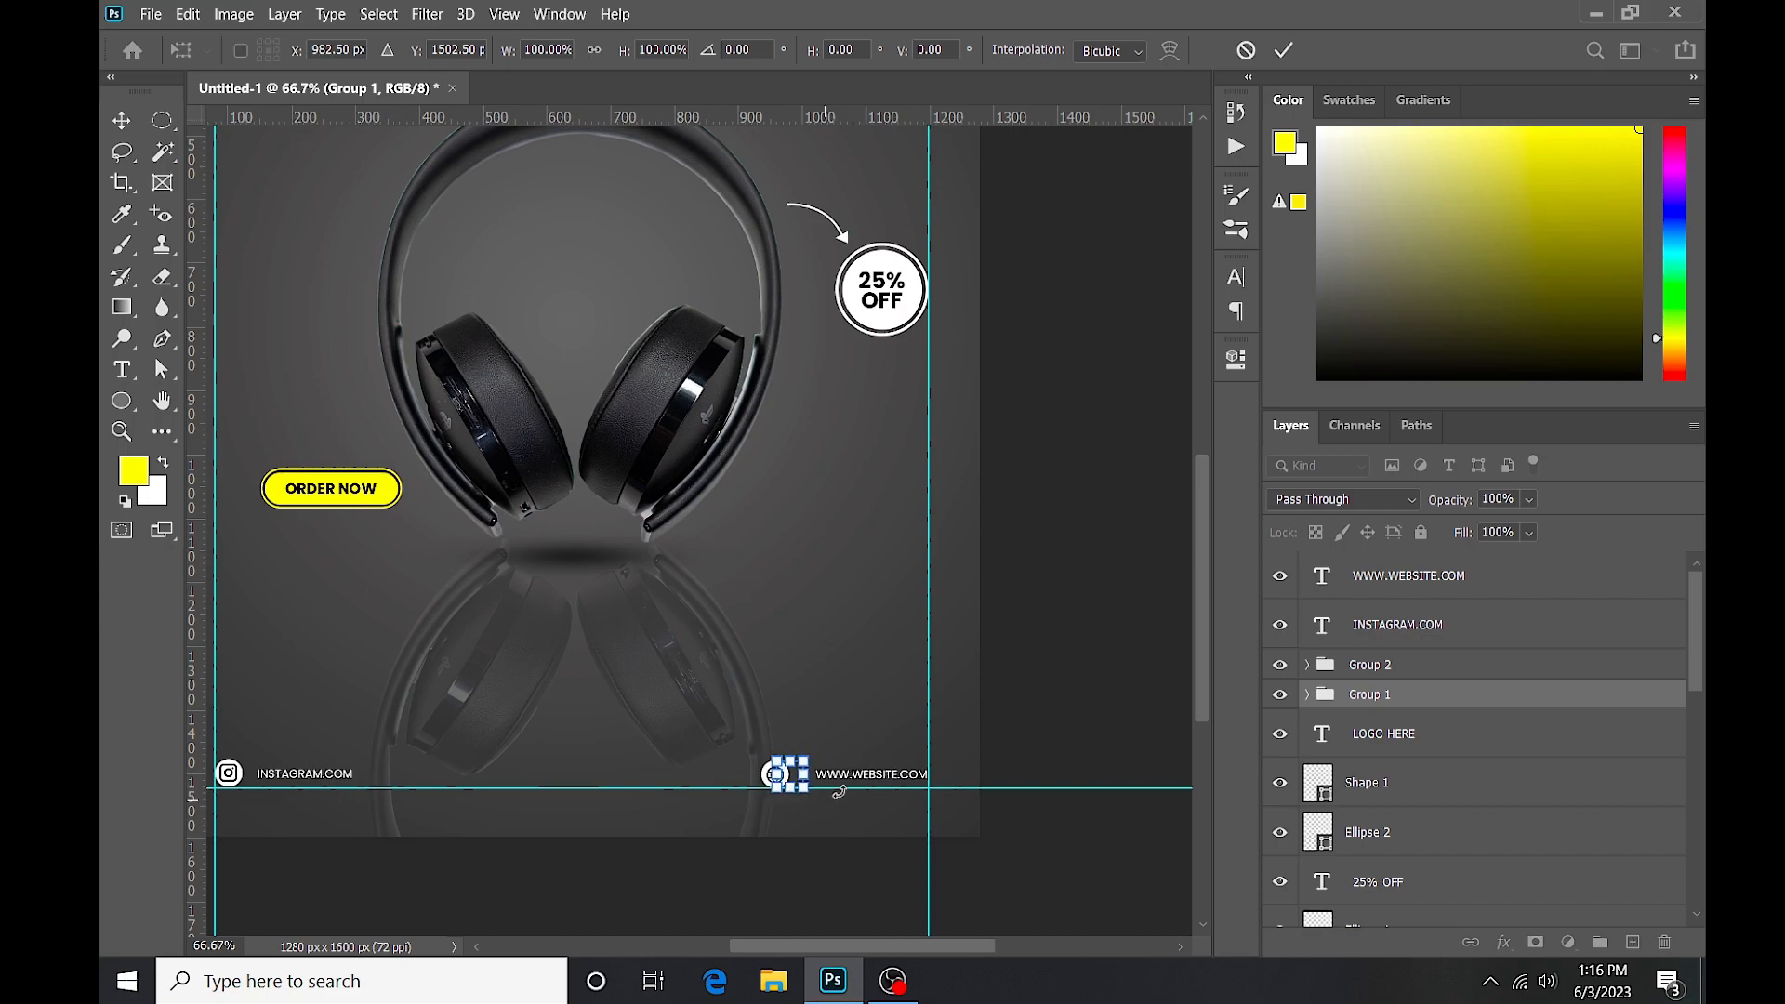
key("Return")
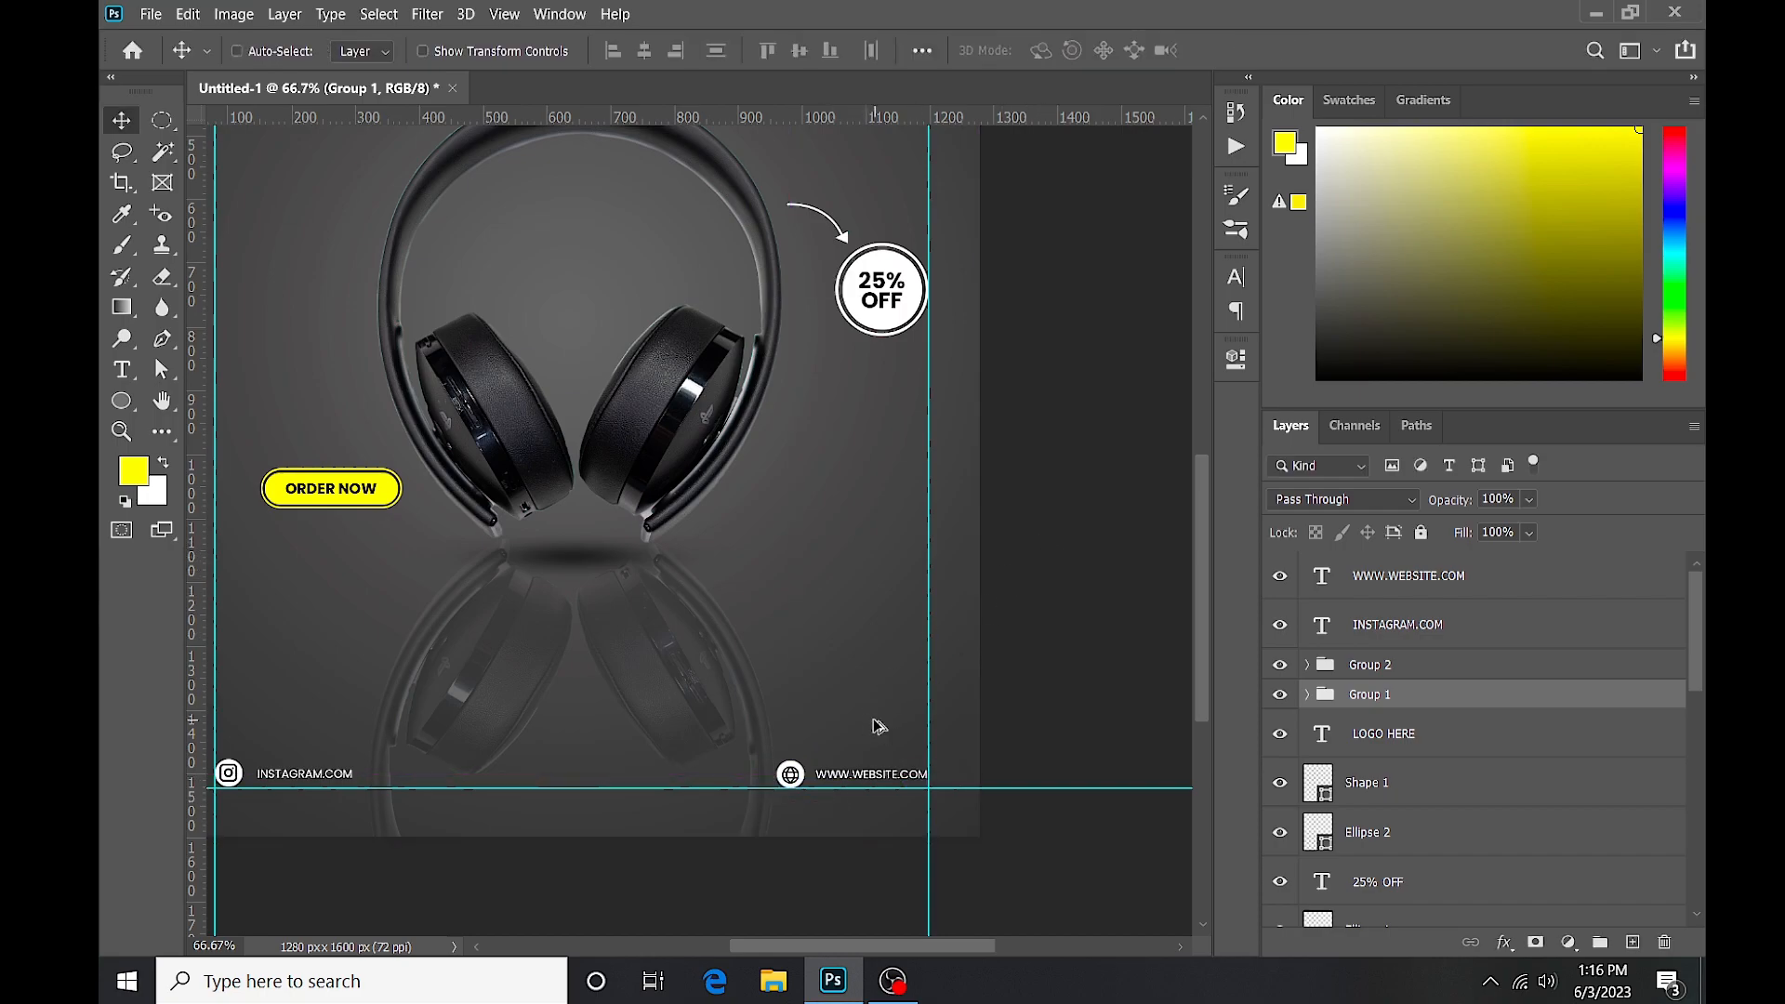
scroll(874, 725, "down", 5)
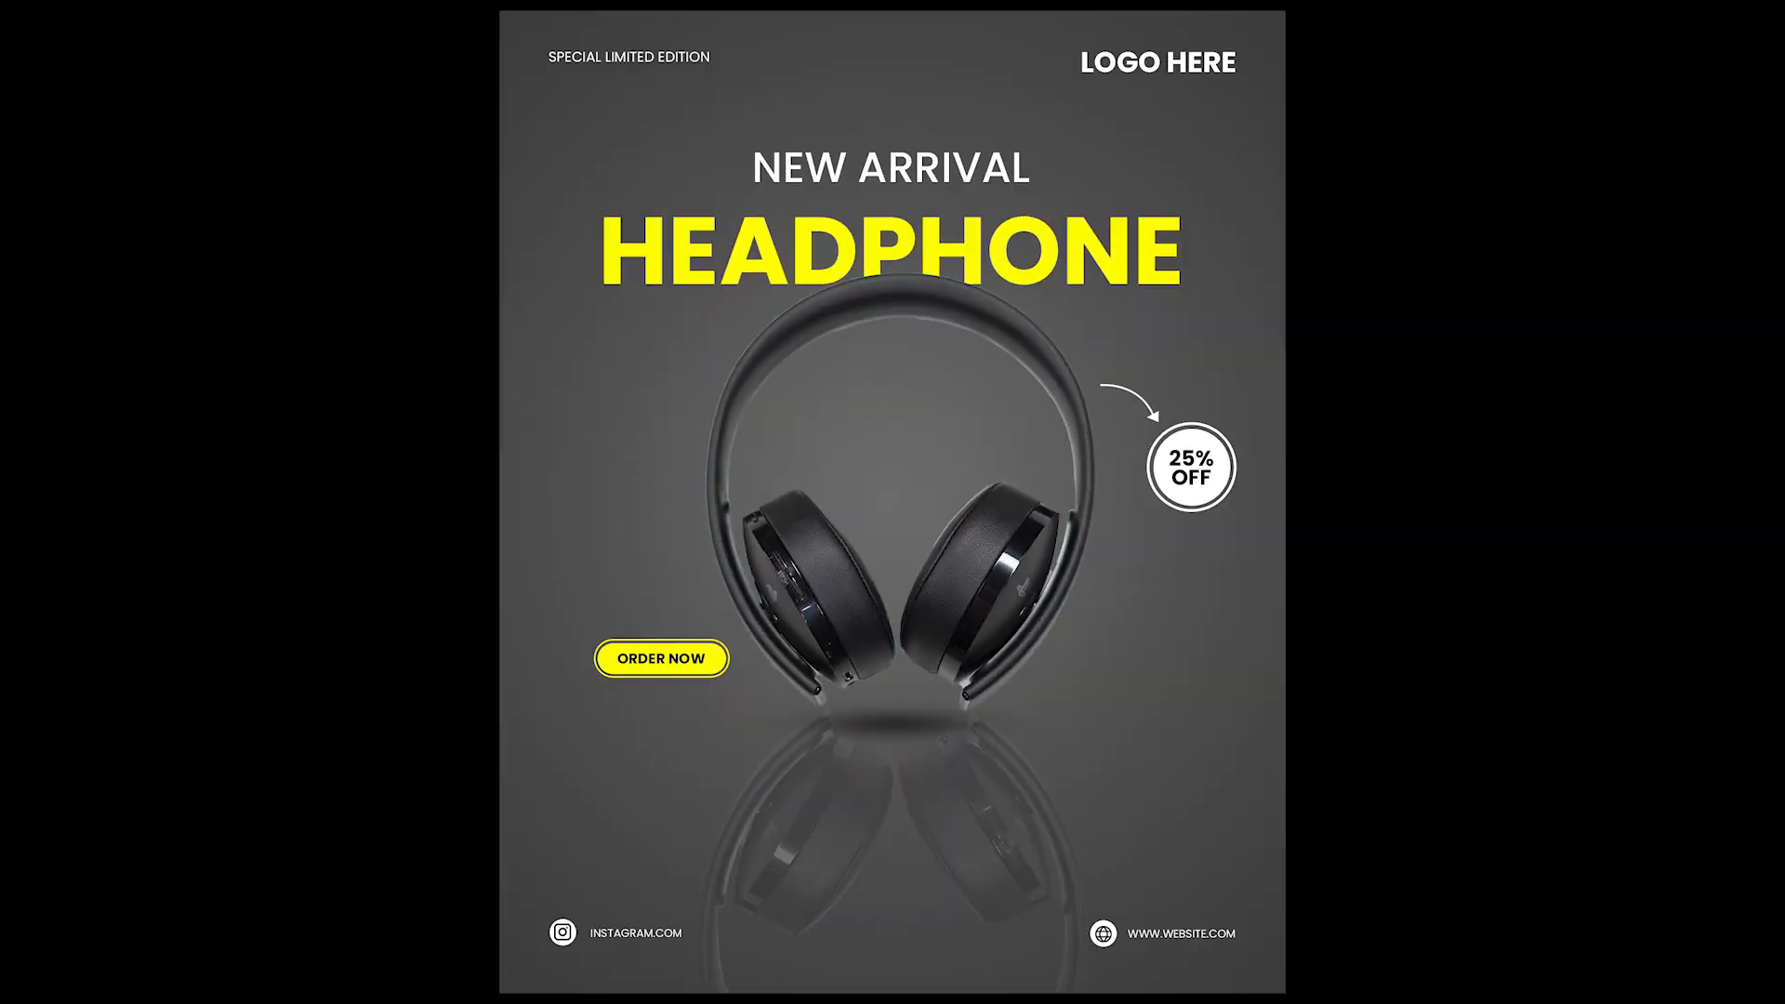